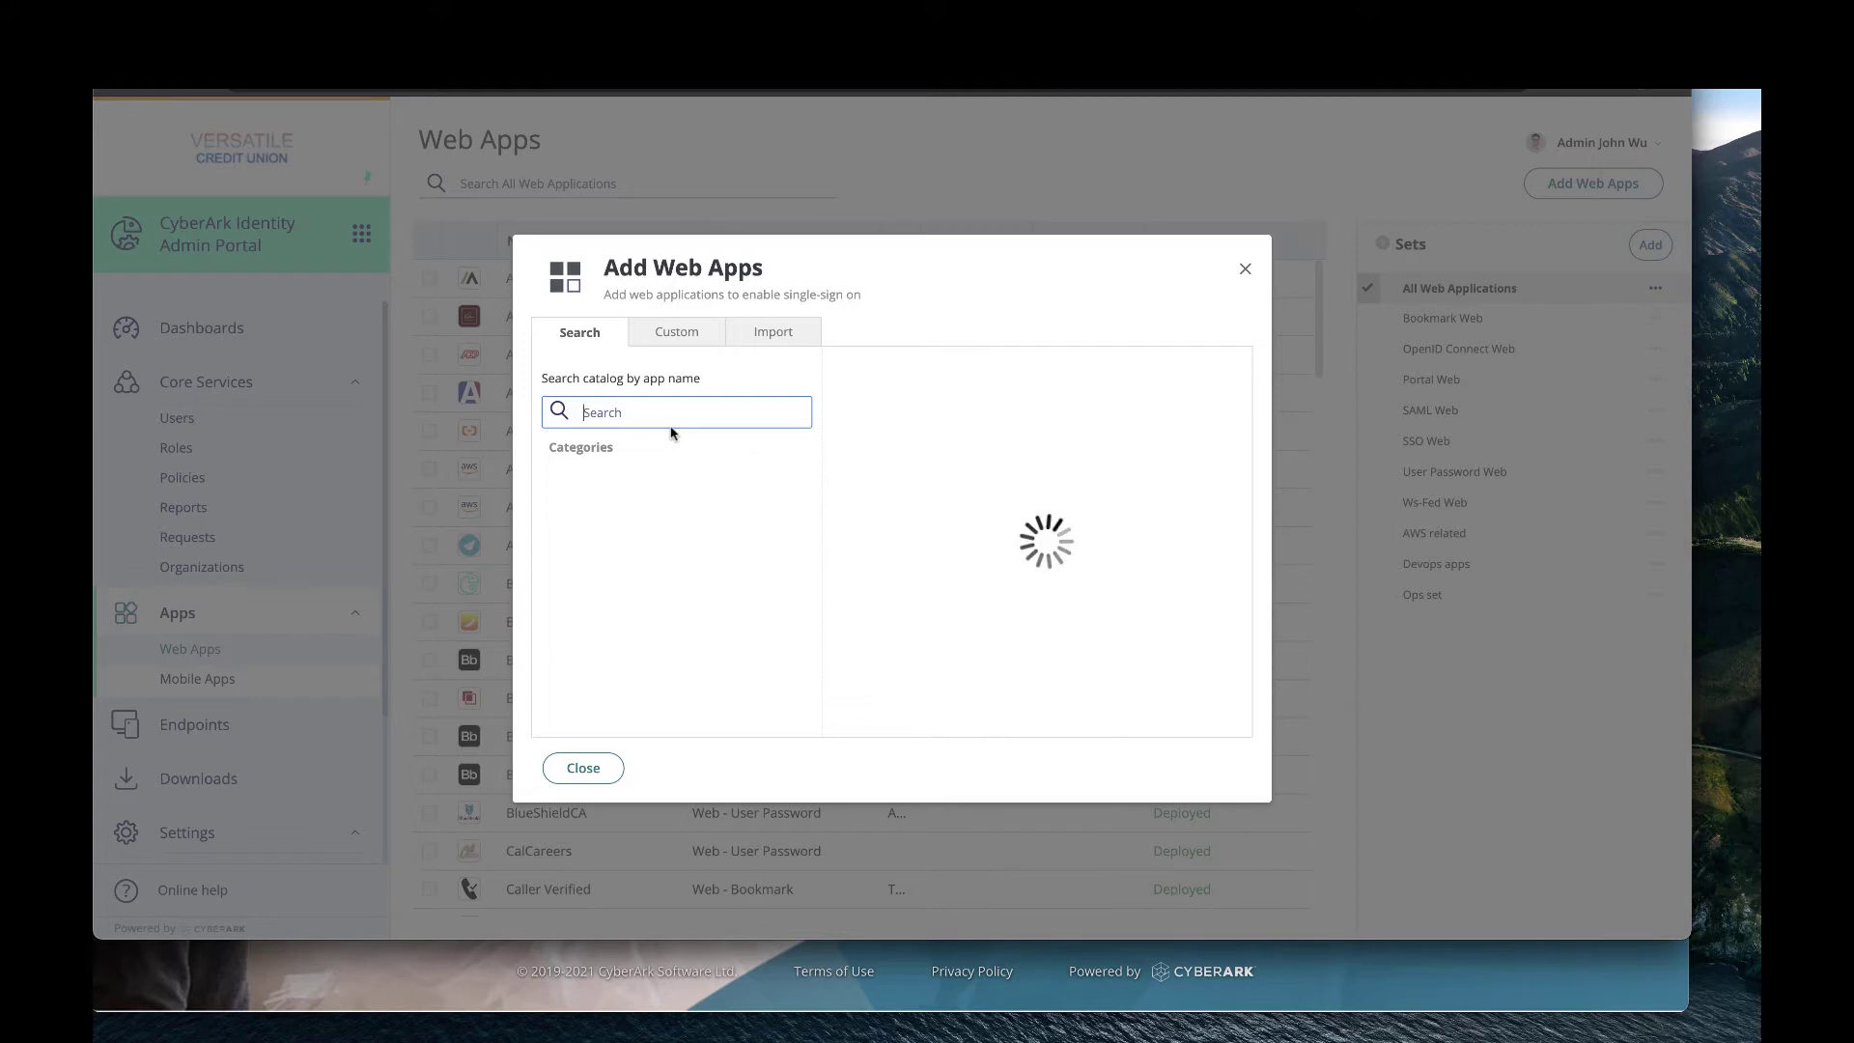
Search the catalog for 'sale', add Salesforce (SAML + Provisioning) and close the catalog.
{"action": "type", "text": "sake"}
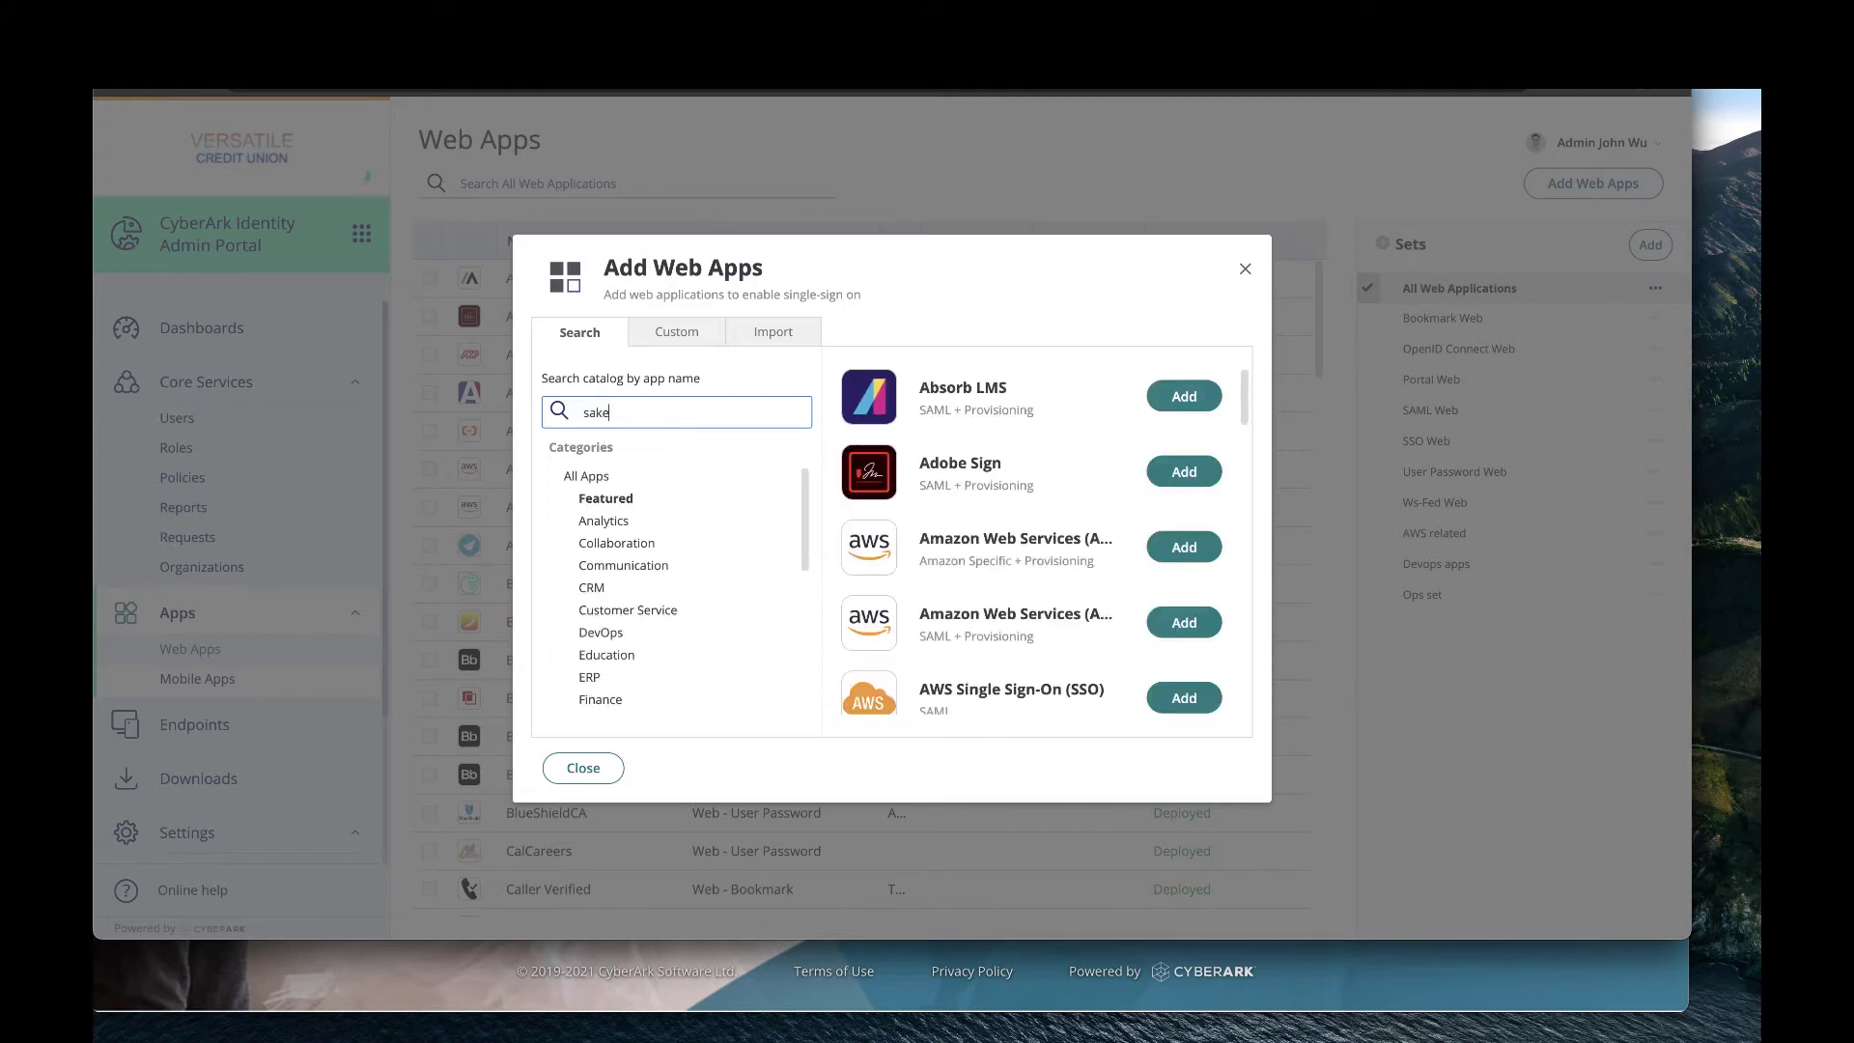
{"action": "key", "text": "BackSpace"}
{"action": "type", "text": "les"}
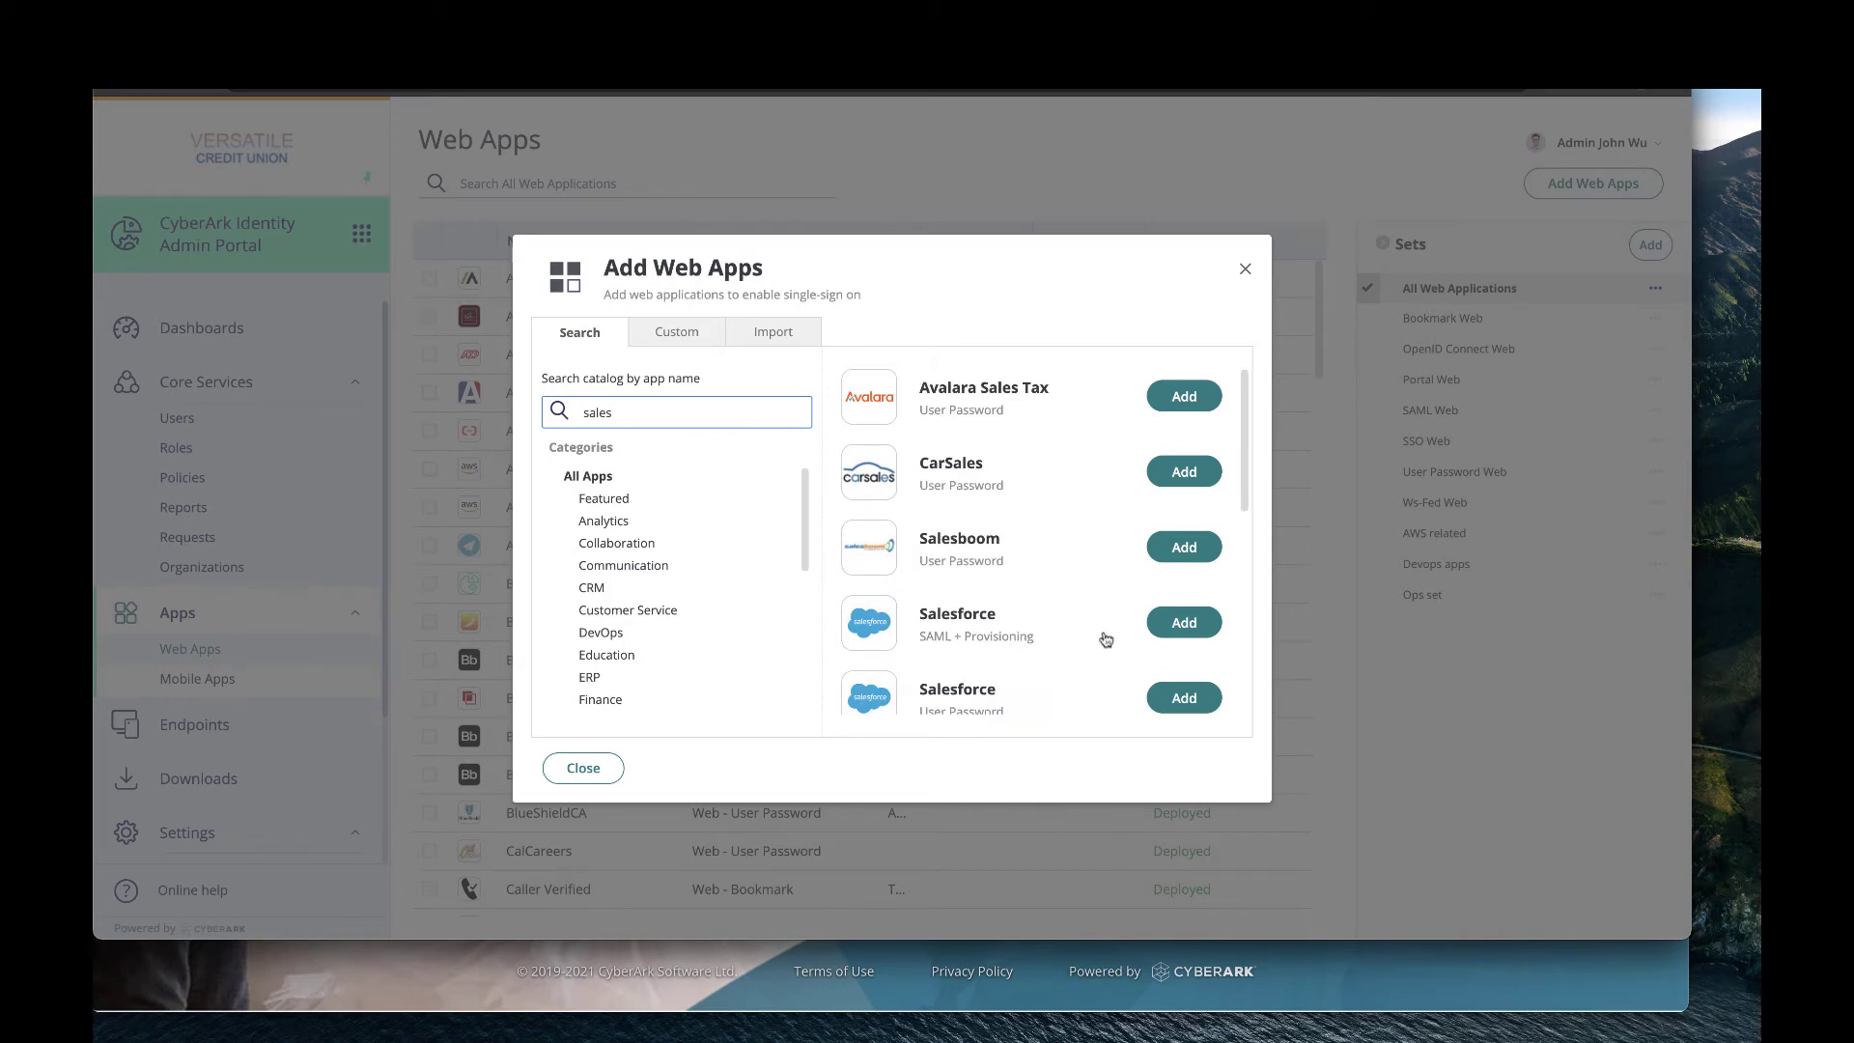
{"action": "scroll", "coordinate": [1080, 623], "scroll_direction": "down", "scroll_amount": 1}
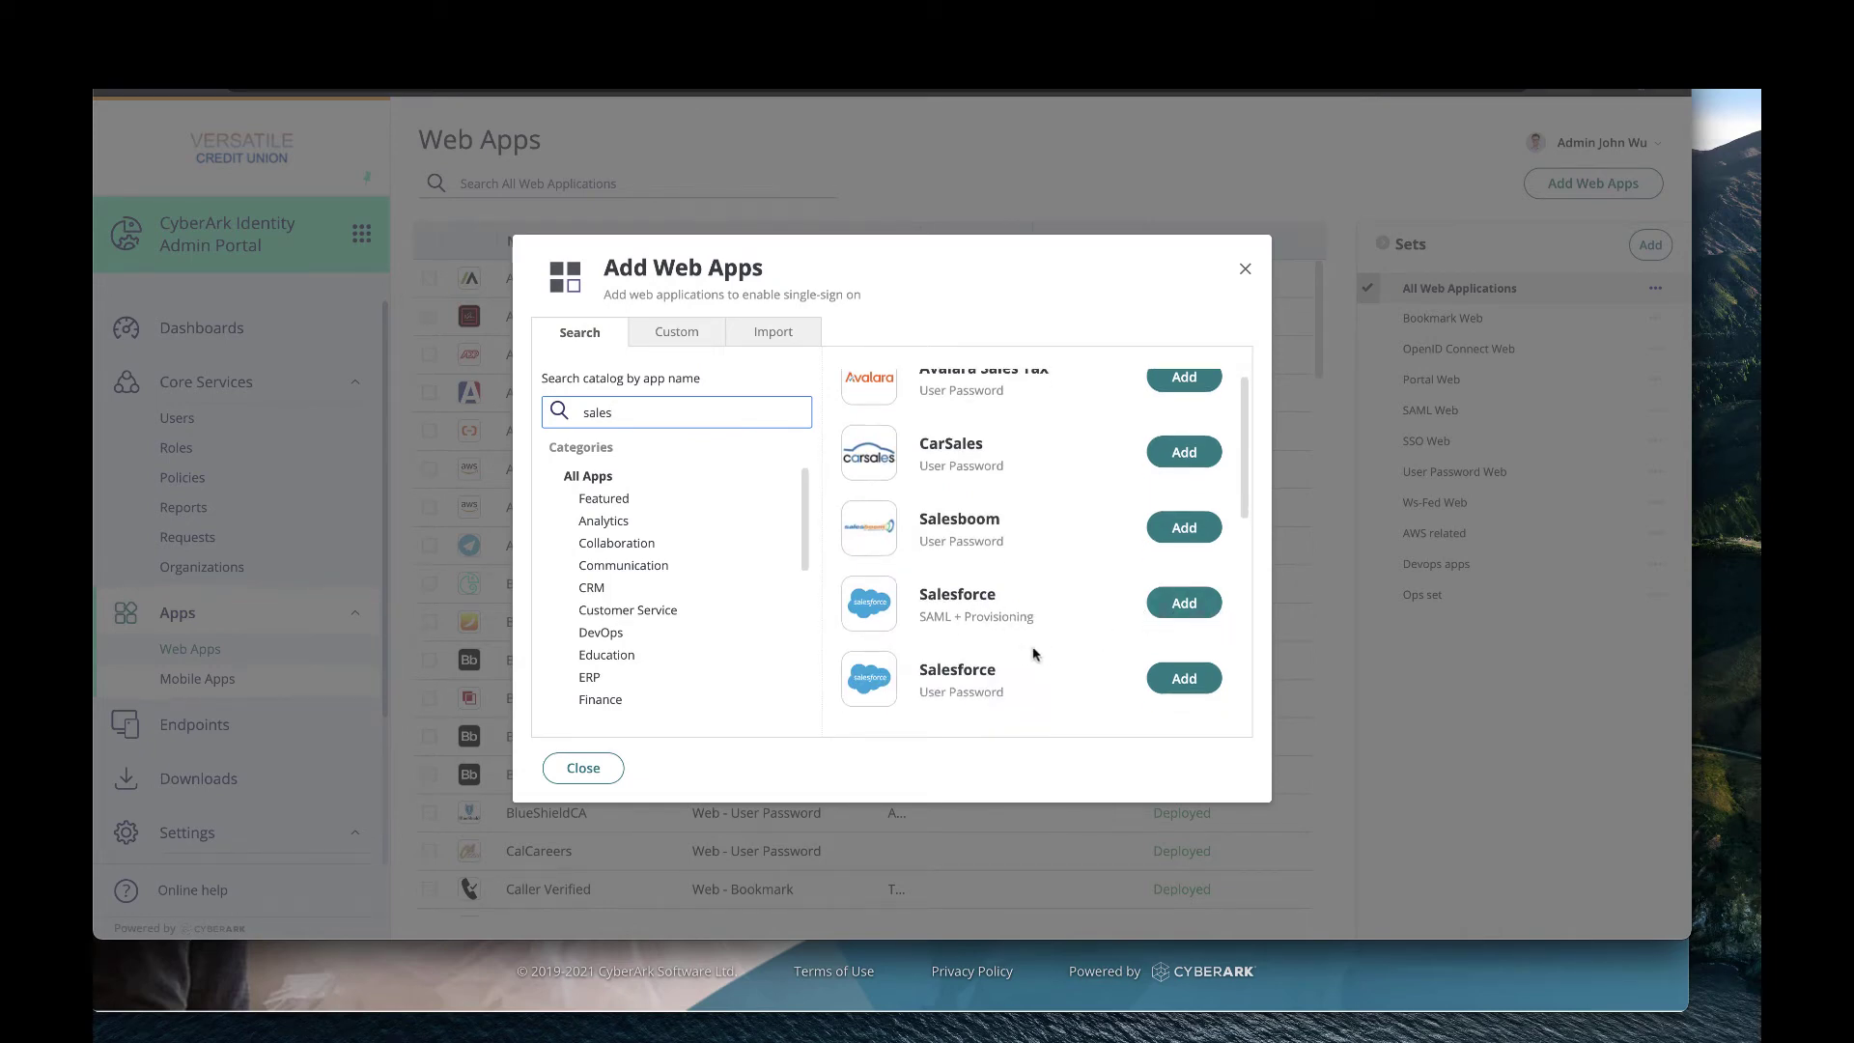
{"action": "left_click", "coordinate": [1214, 613]}
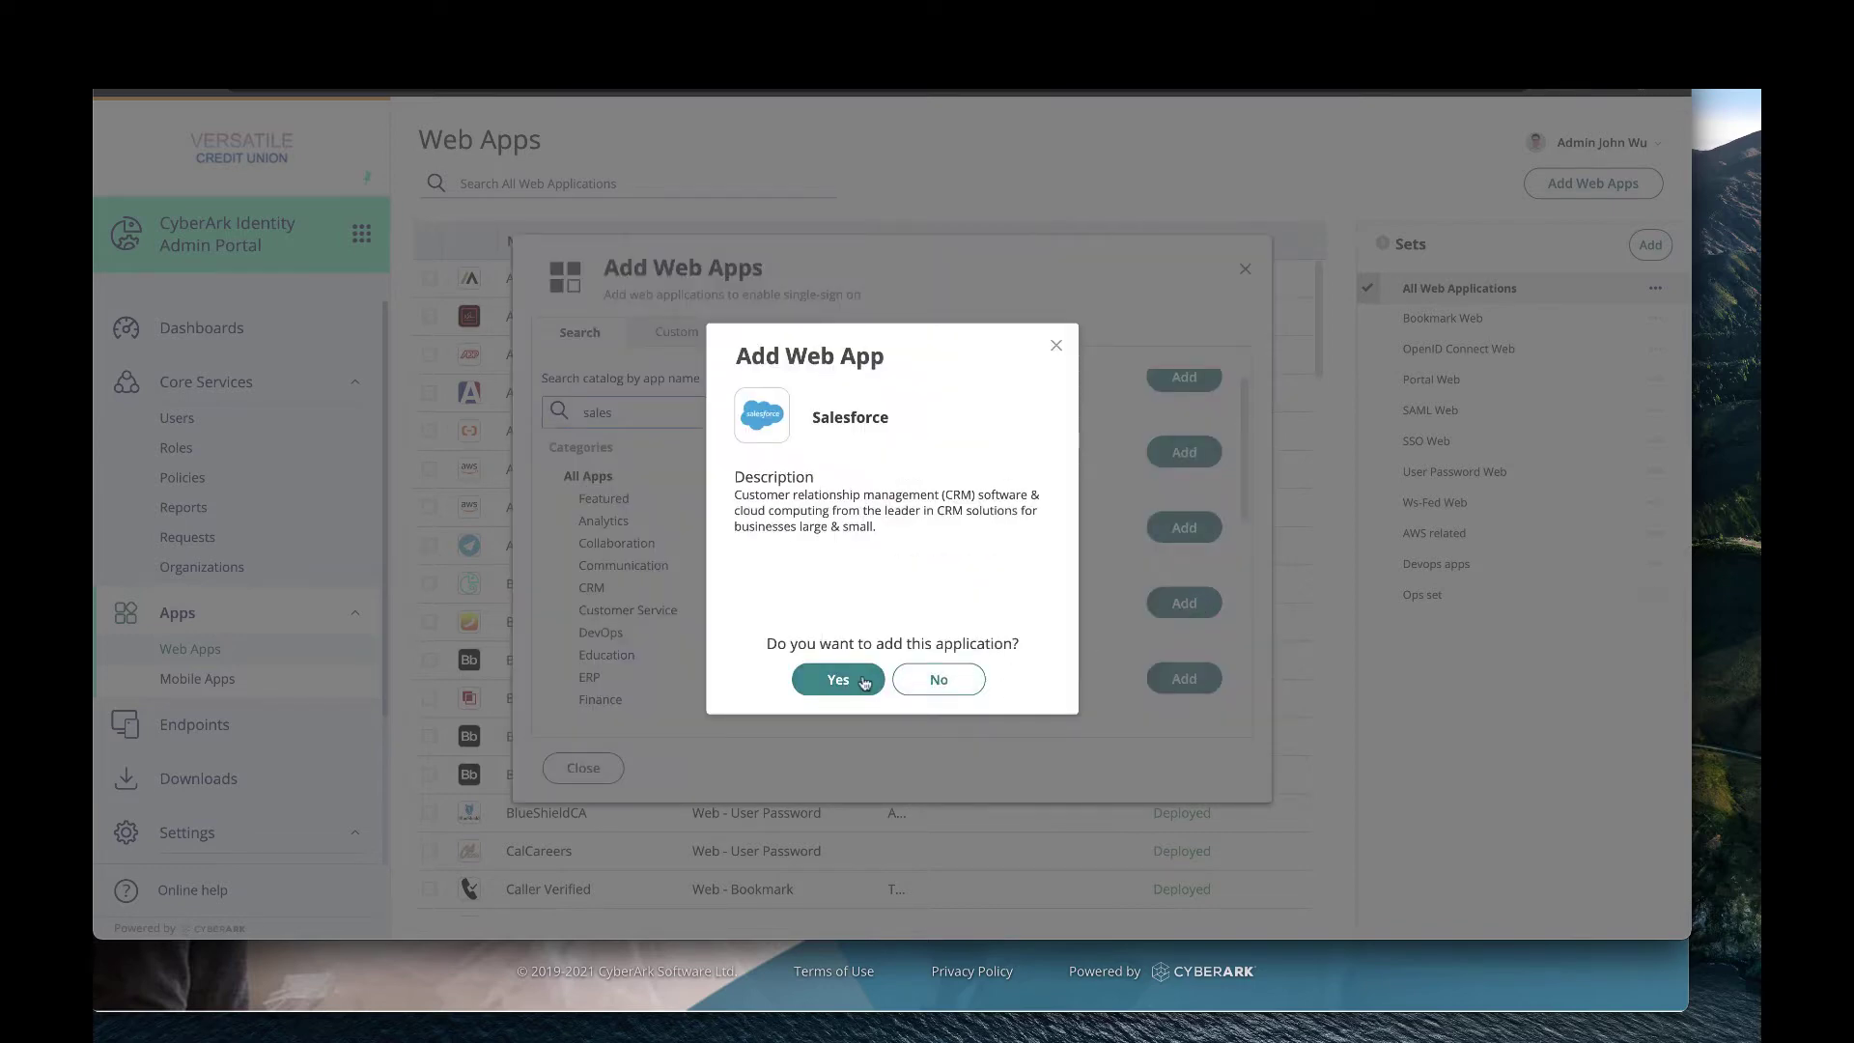
{"action": "left_click", "coordinate": [858, 680]}
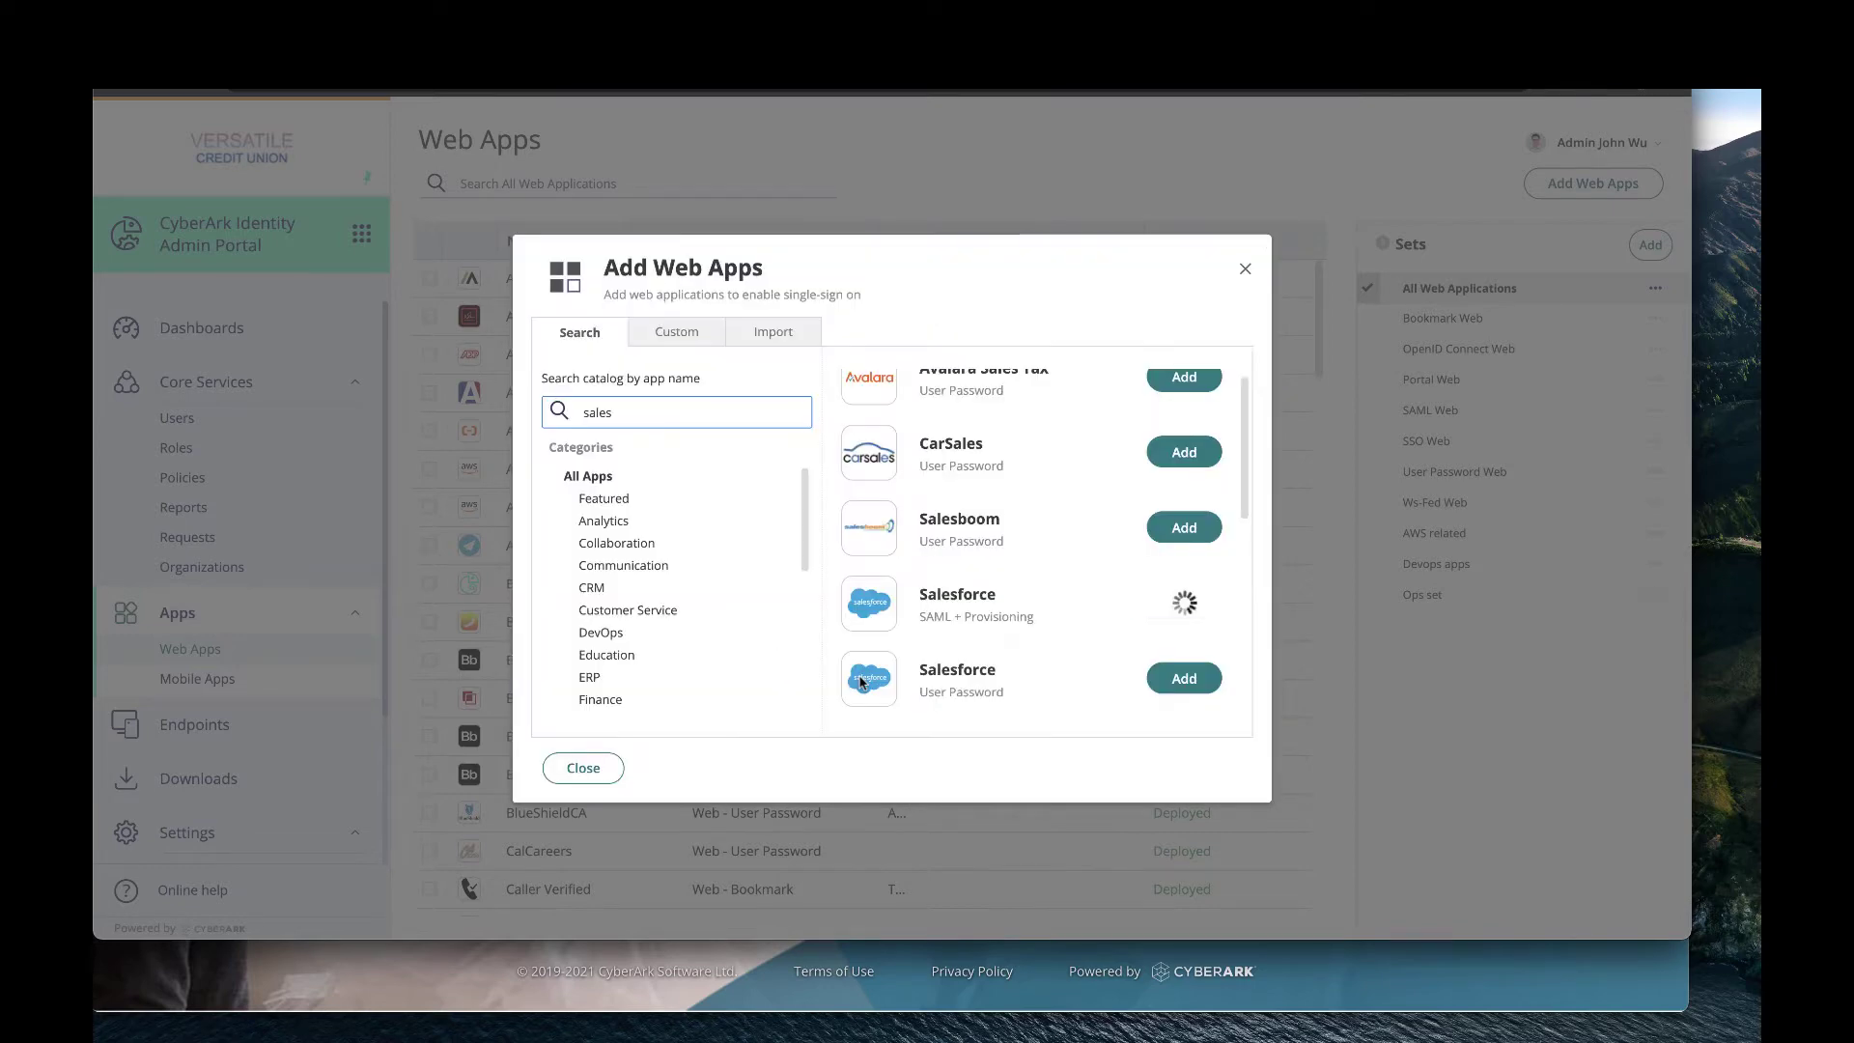
{"action": "left_click", "coordinate": [583, 770]}
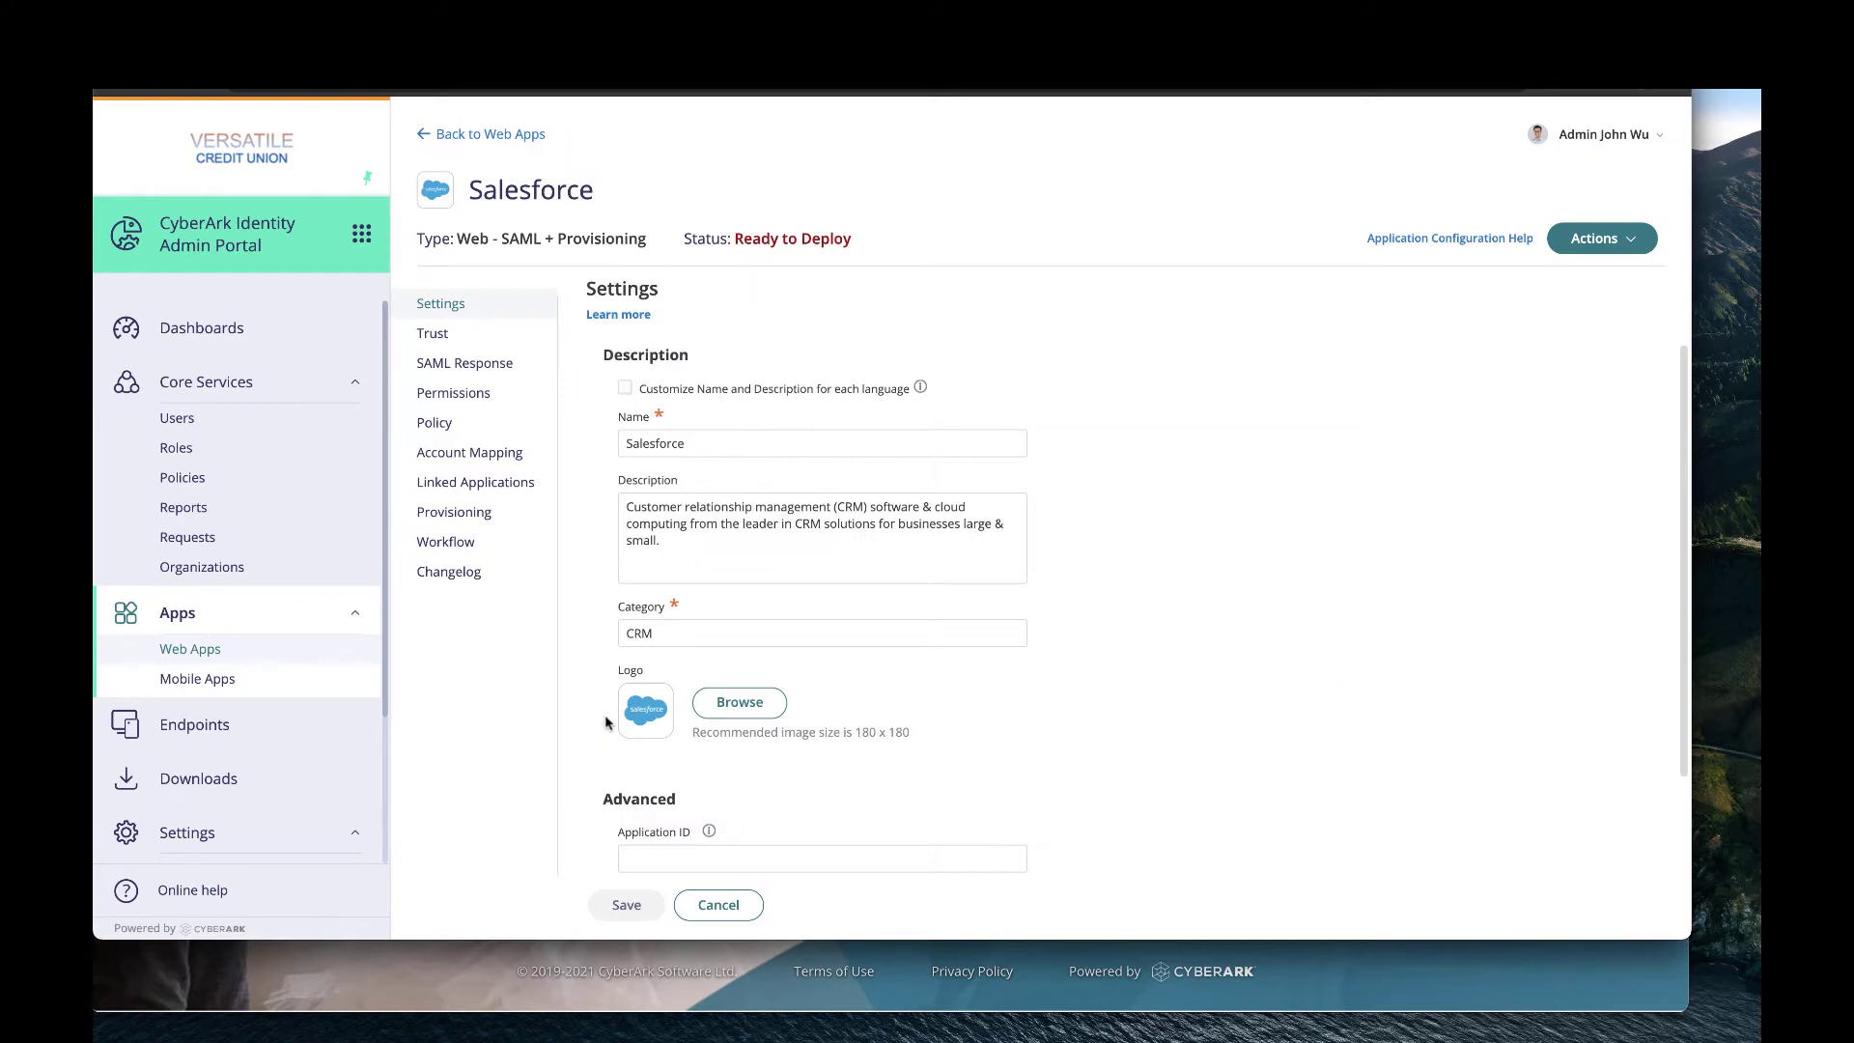
Rename the app to 'Salesforce - Prod' and set its Trust identity provider configuration to Metadata.
{"action": "left_click", "coordinate": [713, 445]}
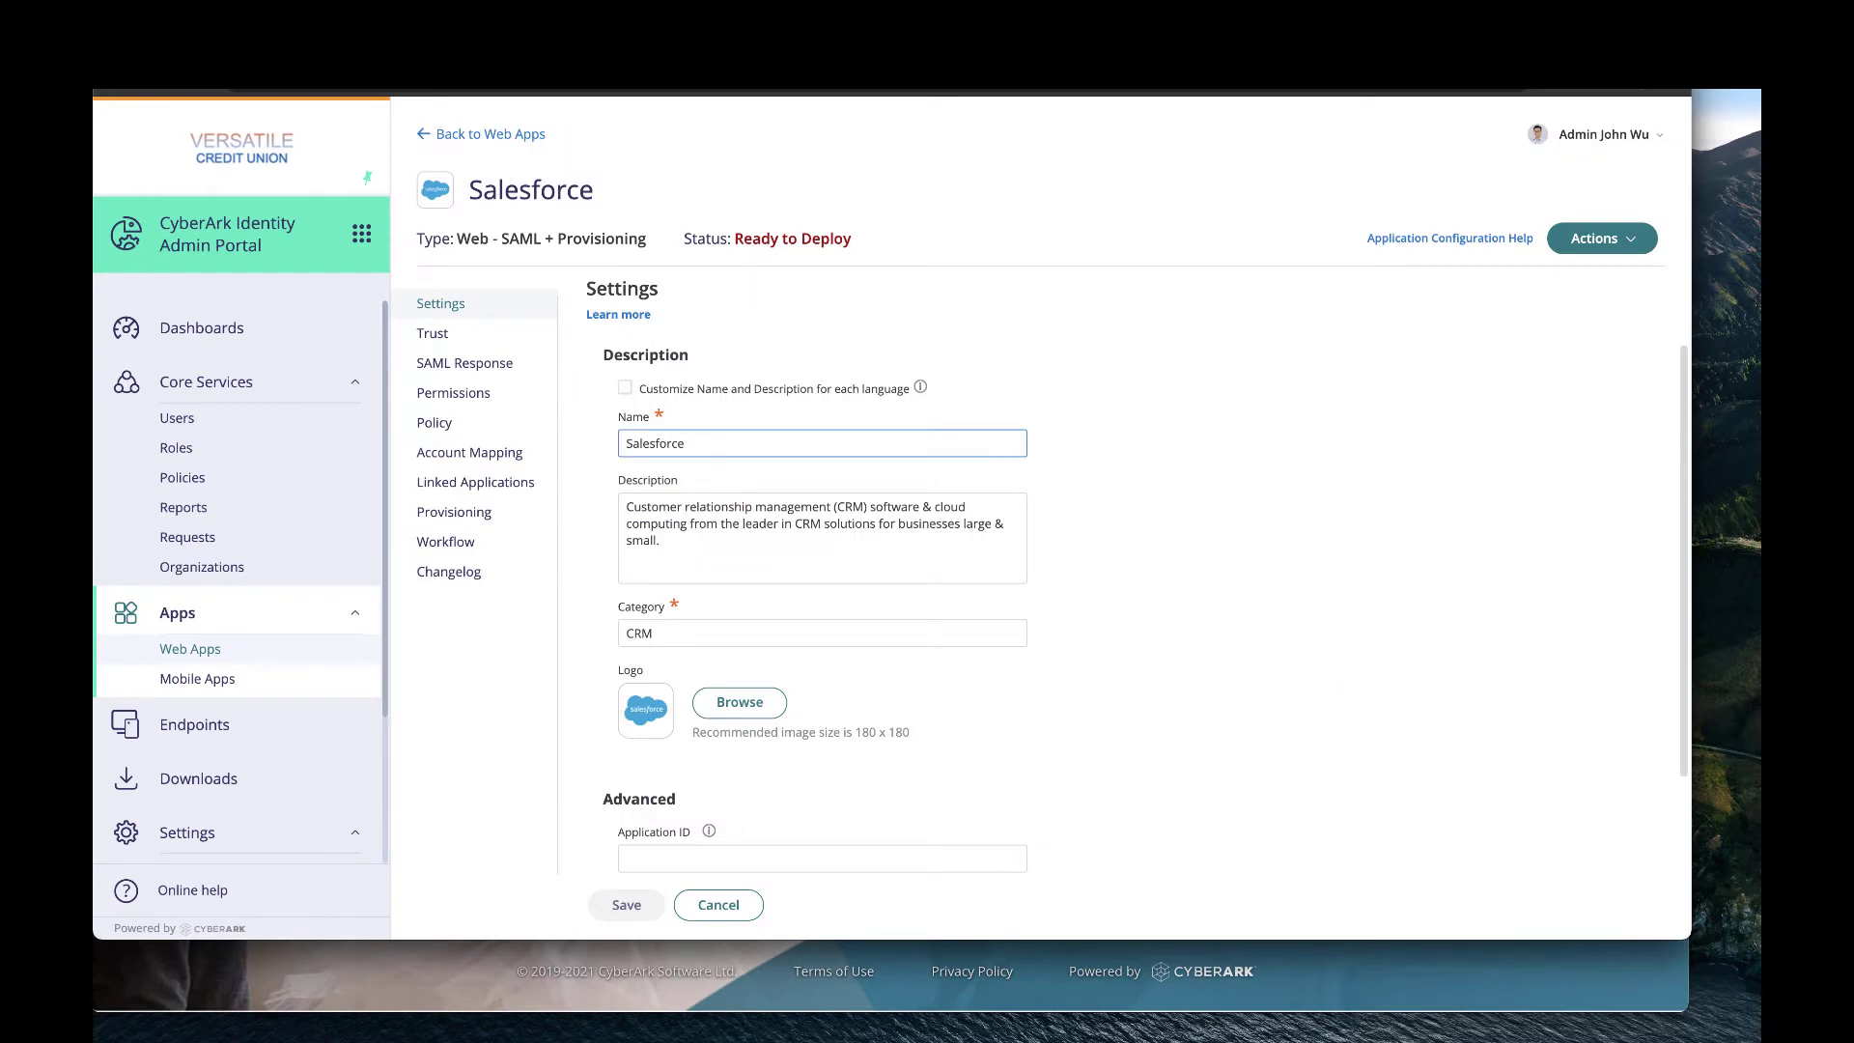
{"action": "type", "text": "- Prod"}
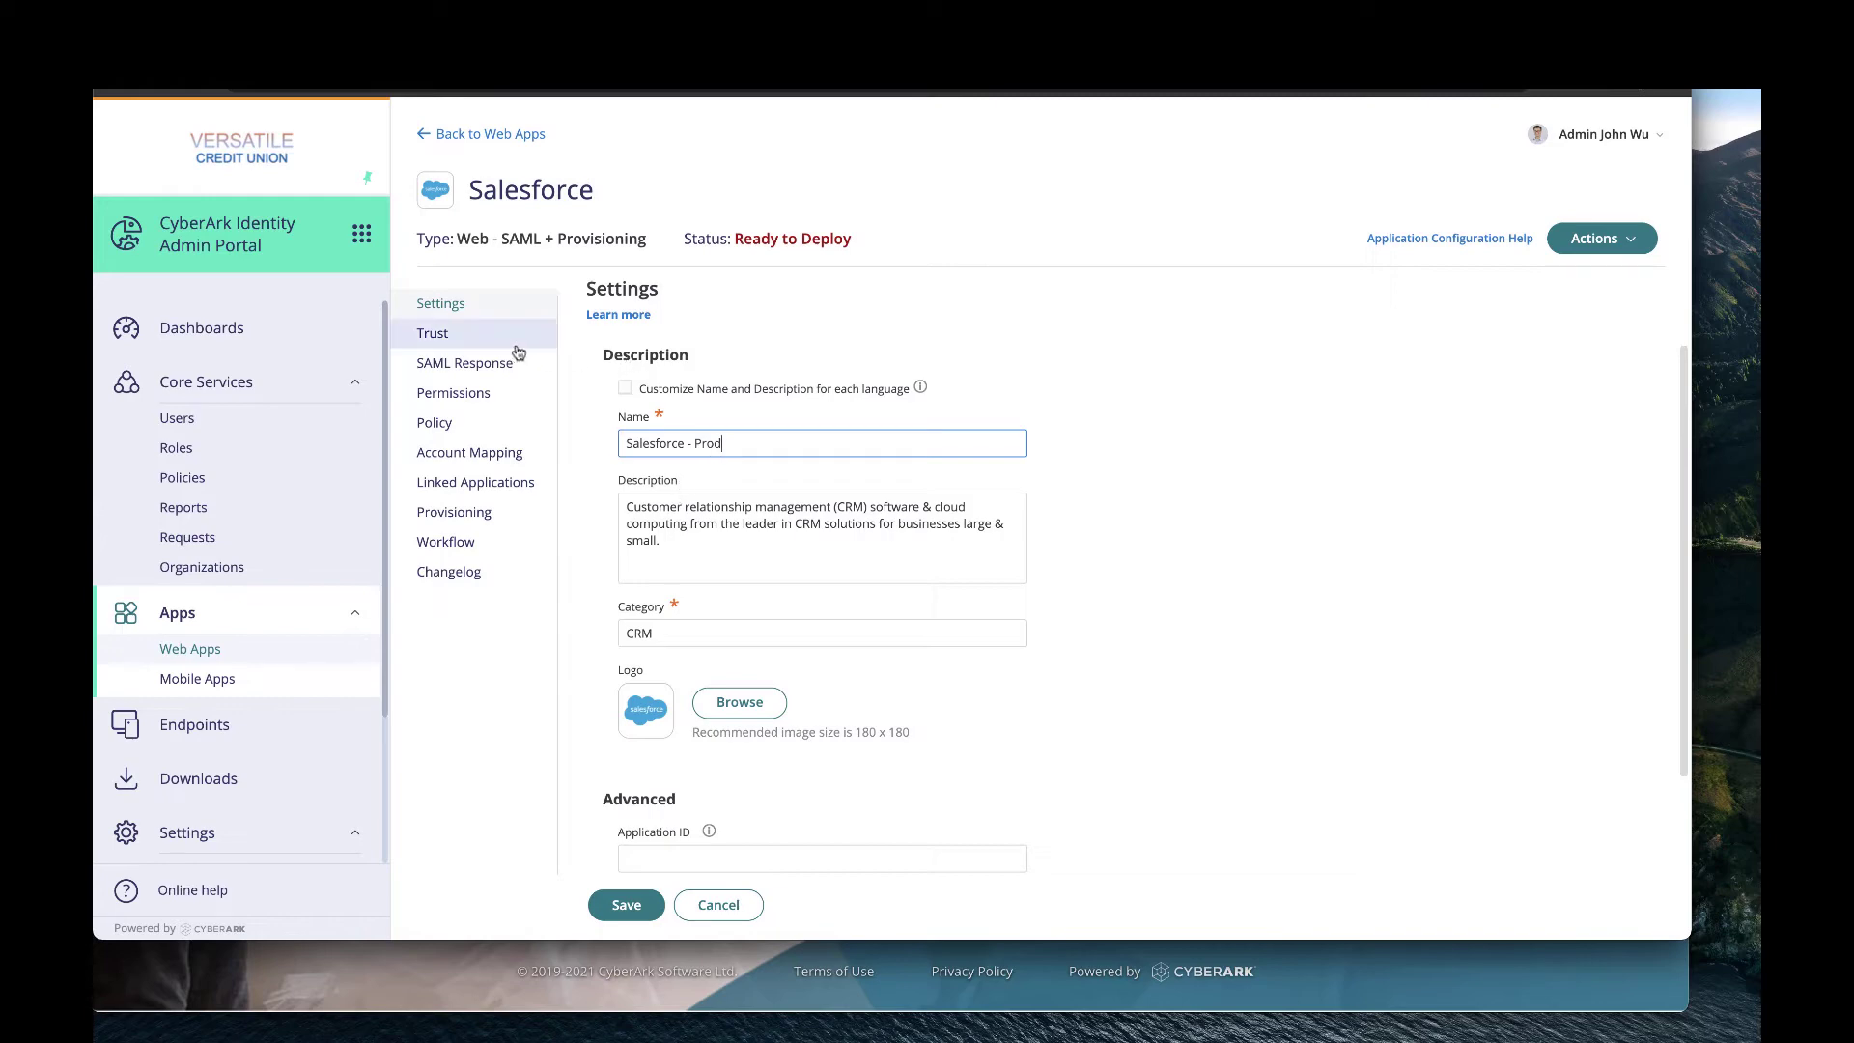
{"action": "left_click", "coordinate": [477, 340]}
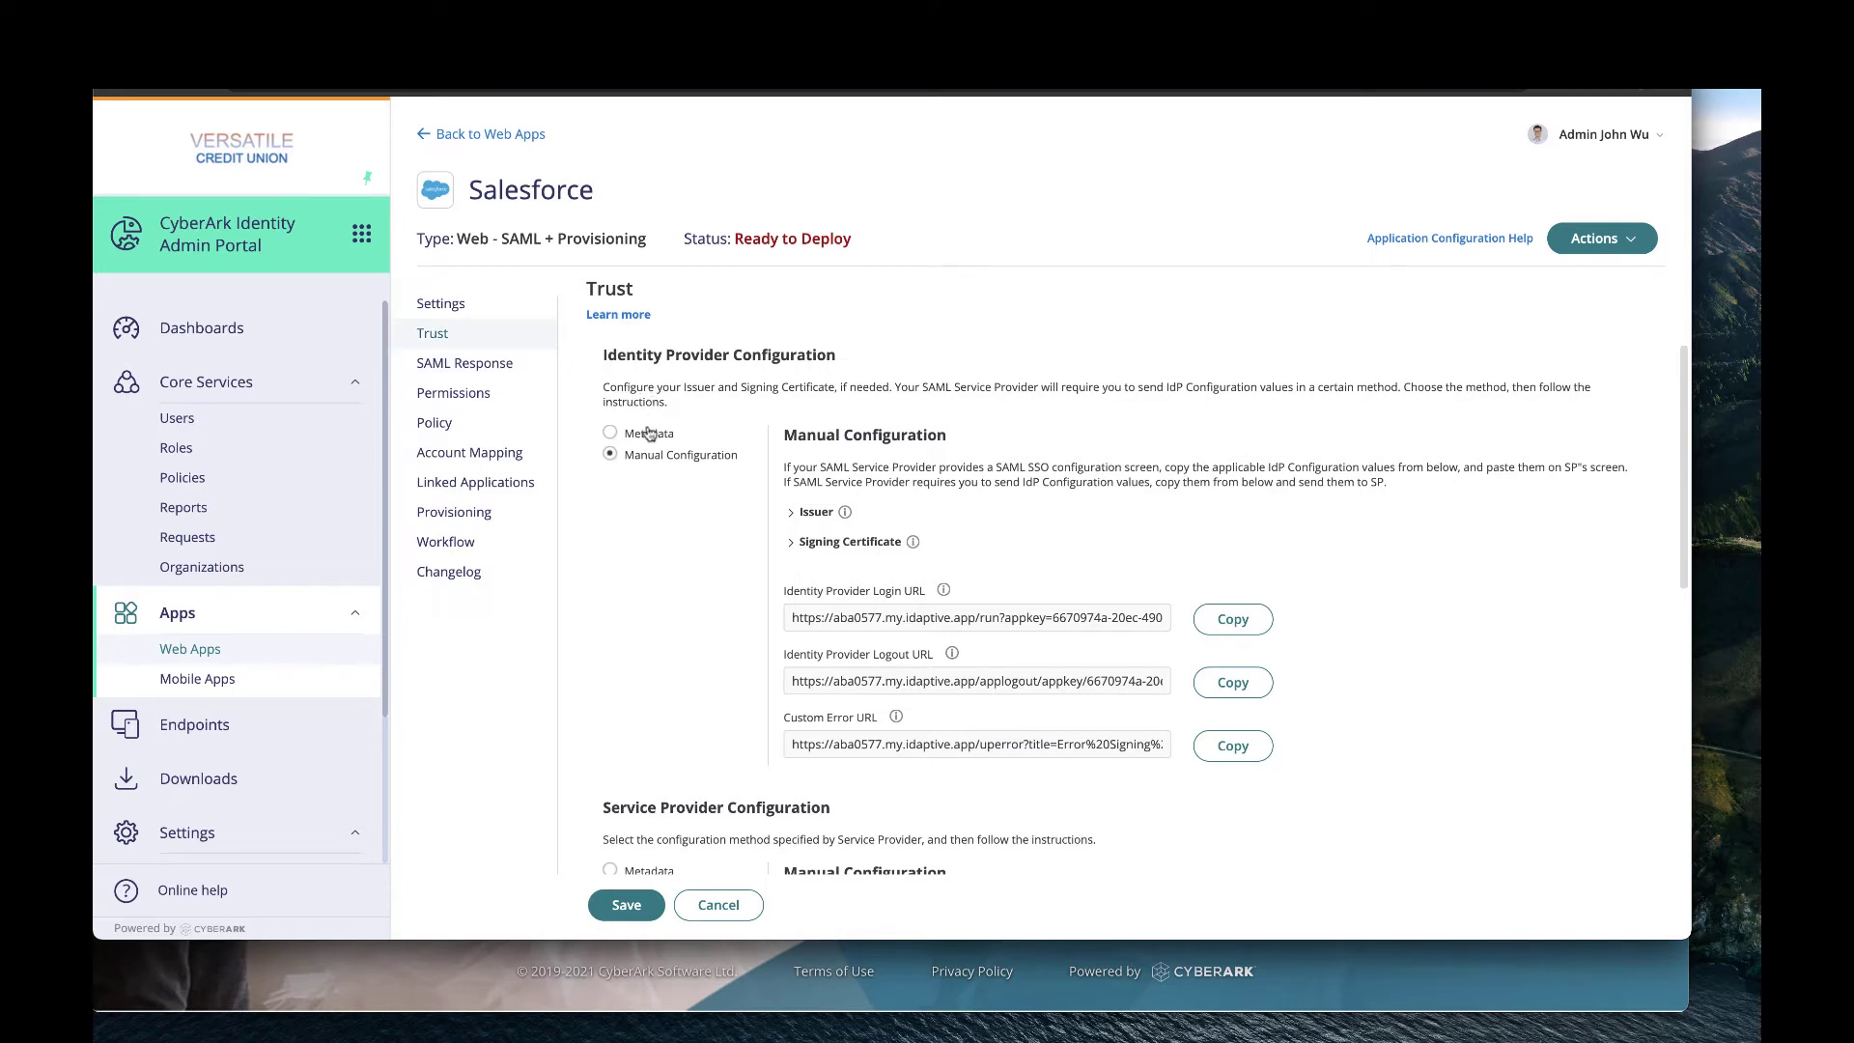
{"action": "left_click", "coordinate": [612, 434]}
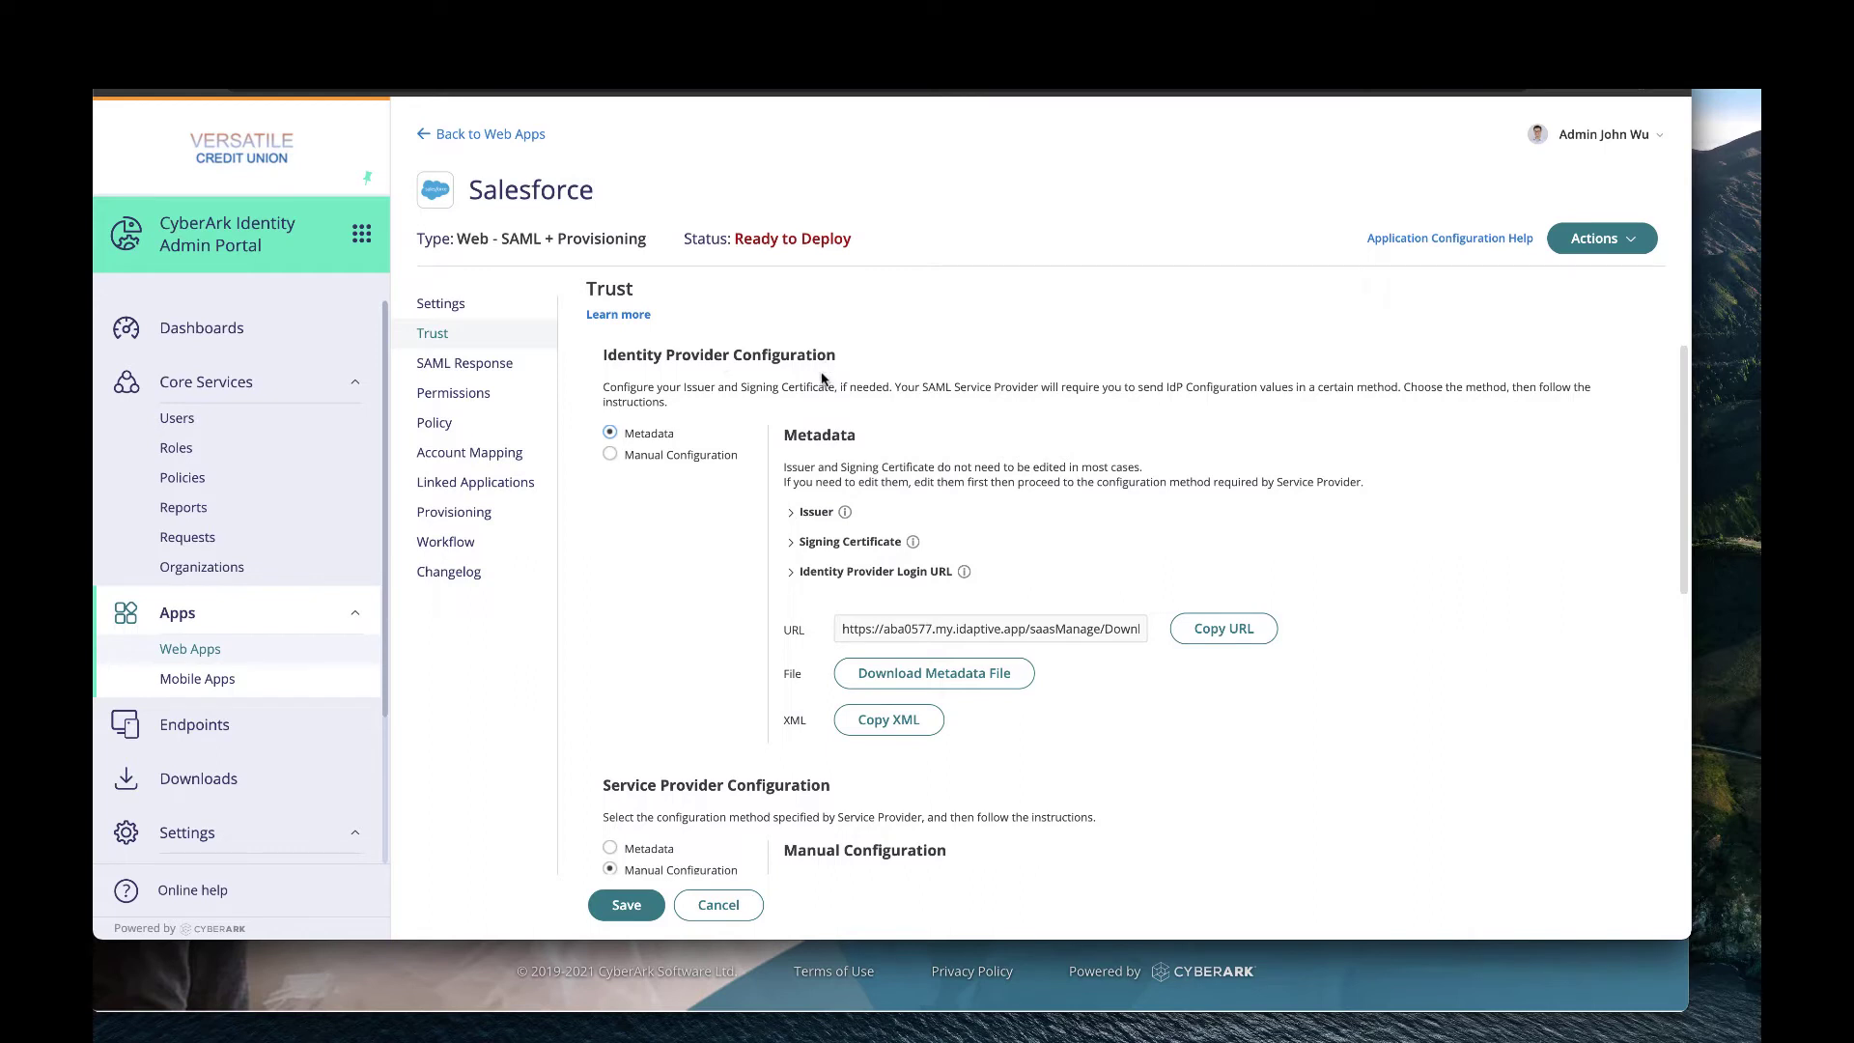
Download the signing certificate and the IdP metadata XML file.
{"action": "left_click", "coordinate": [796, 546]}
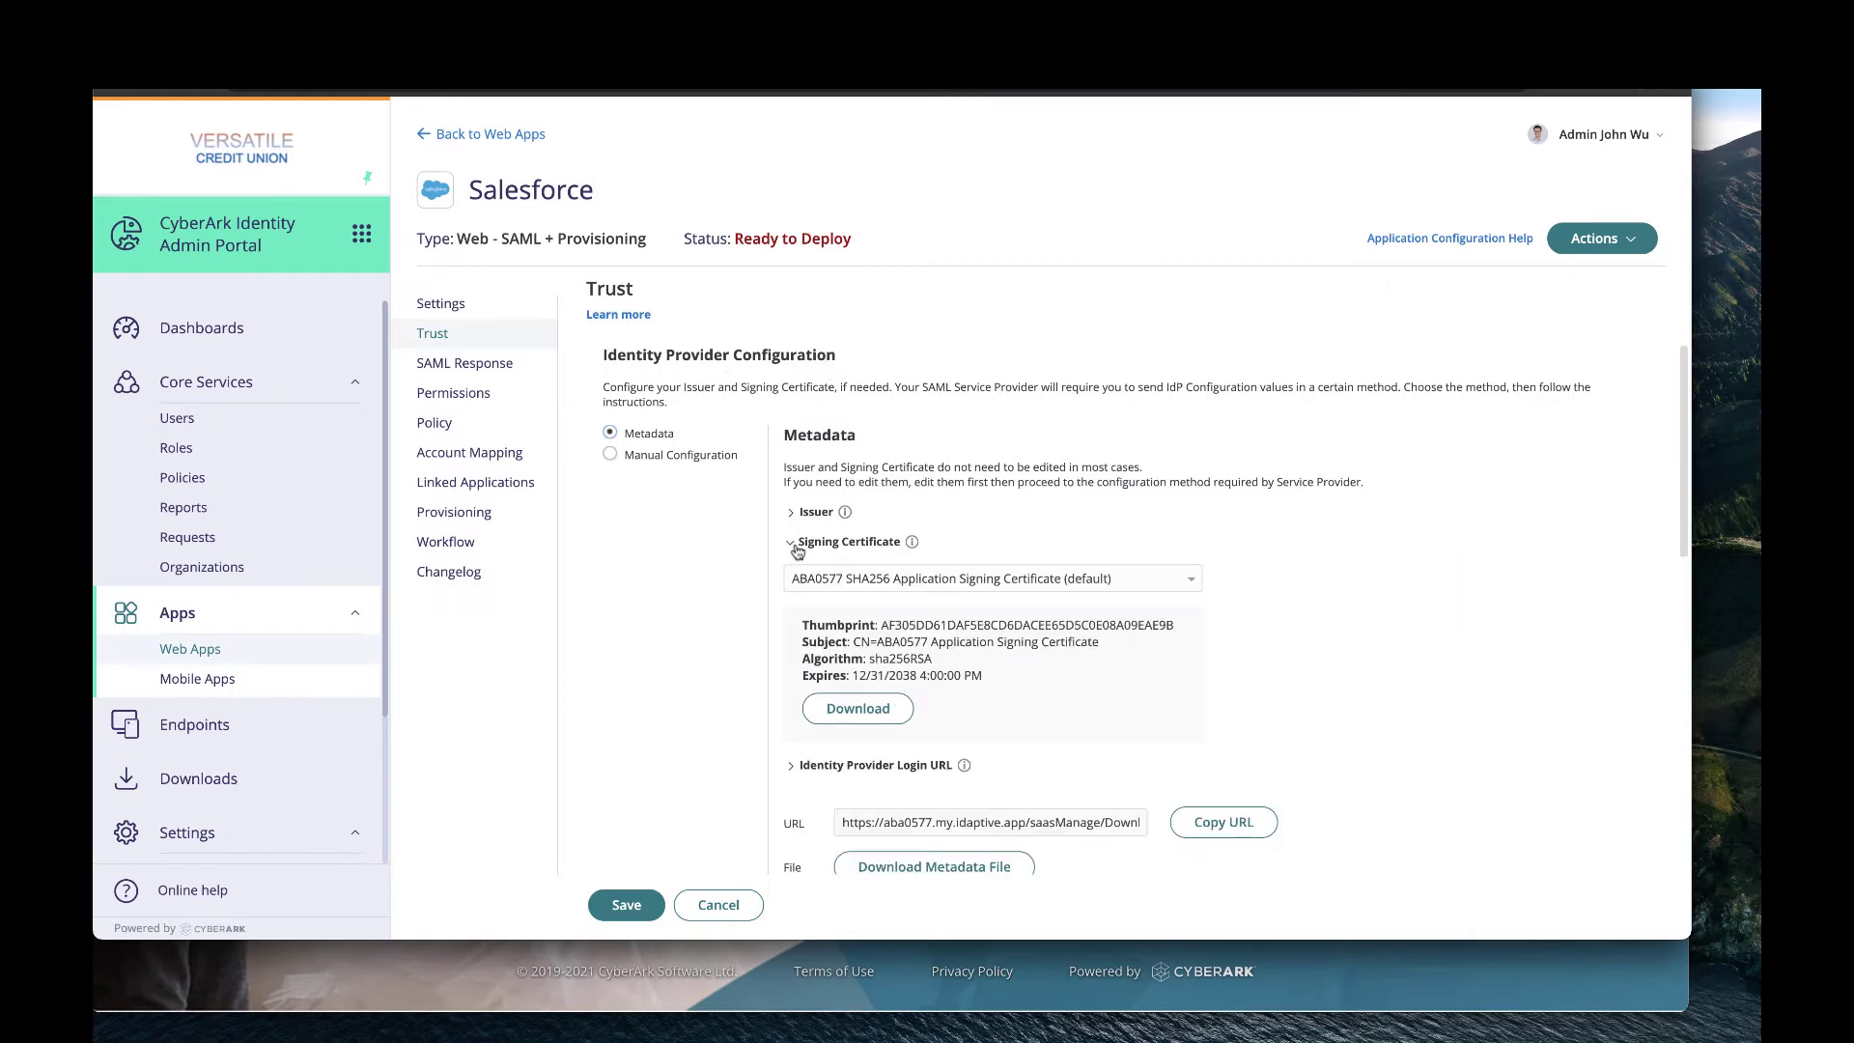
{"action": "left_click", "coordinate": [862, 711]}
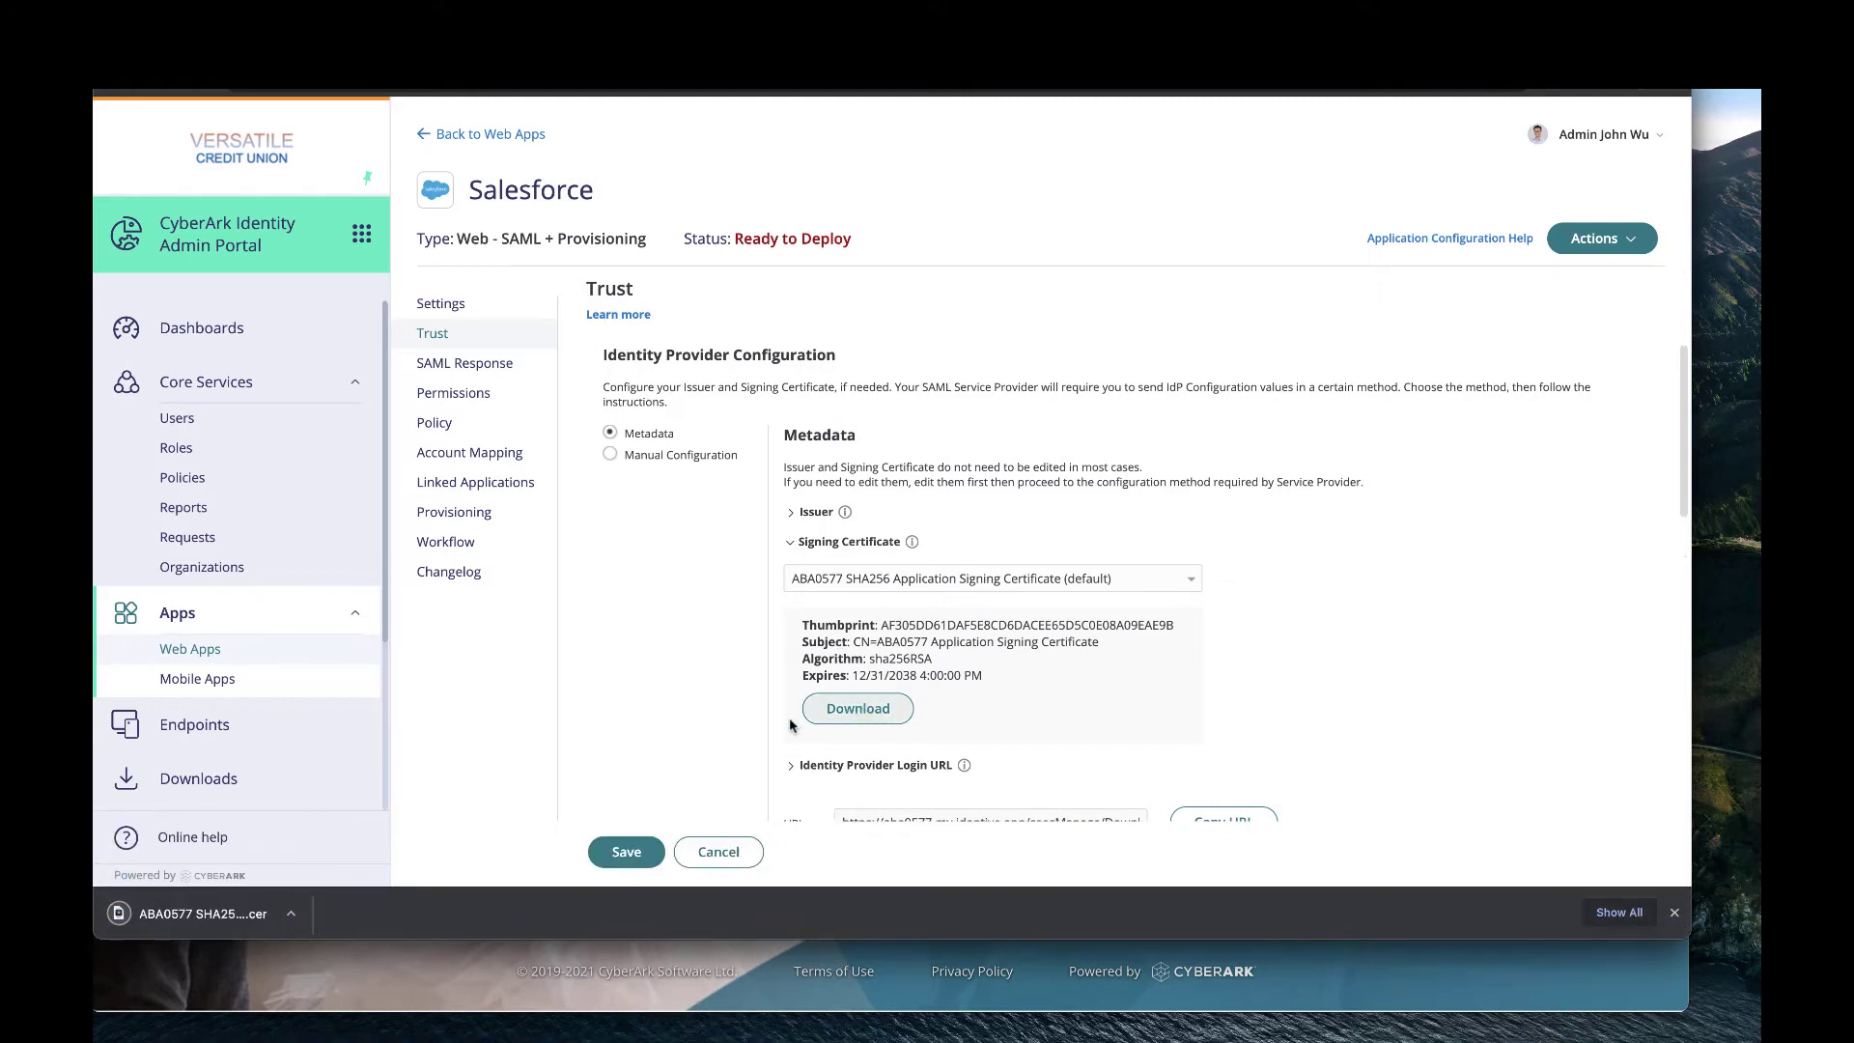
{"action": "scroll", "coordinate": [775, 724], "scroll_direction": "down", "scroll_amount": 1}
{"action": "scroll", "coordinate": [775, 724], "scroll_direction": "down", "scroll_amount": 2}
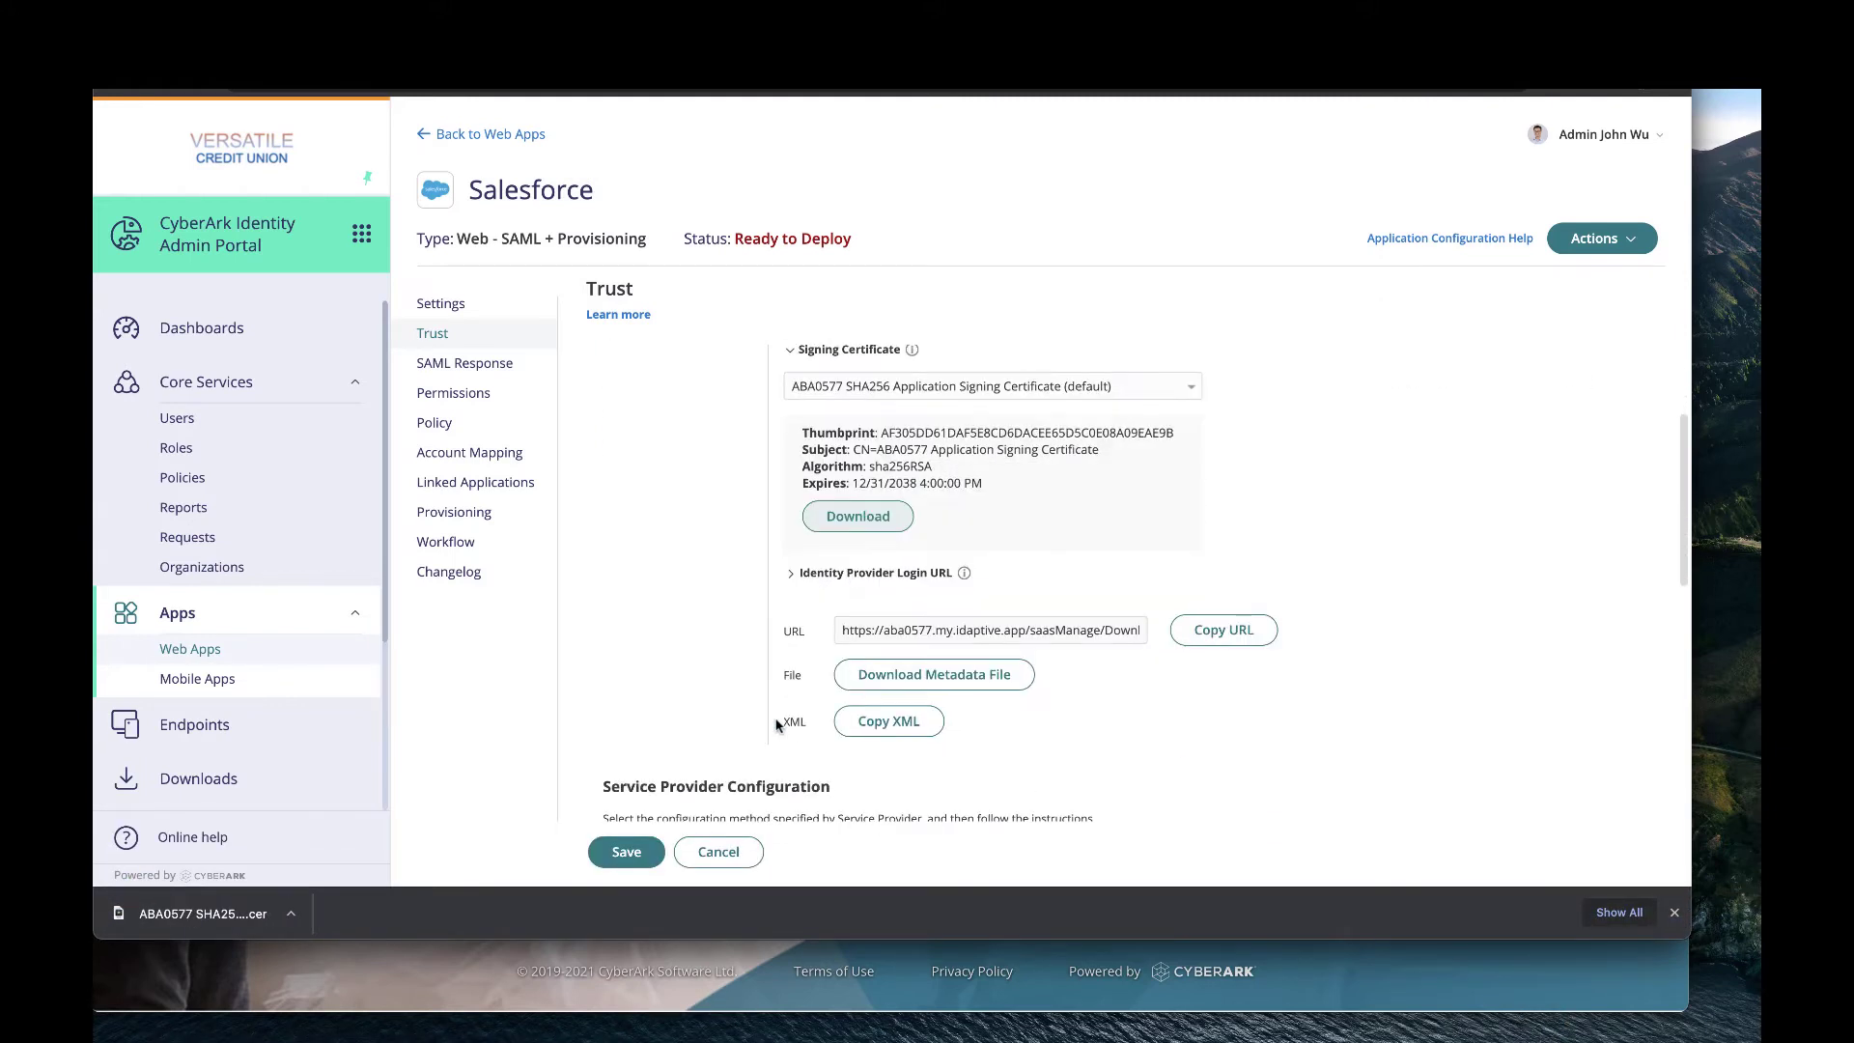
{"action": "left_click", "coordinate": [912, 681]}
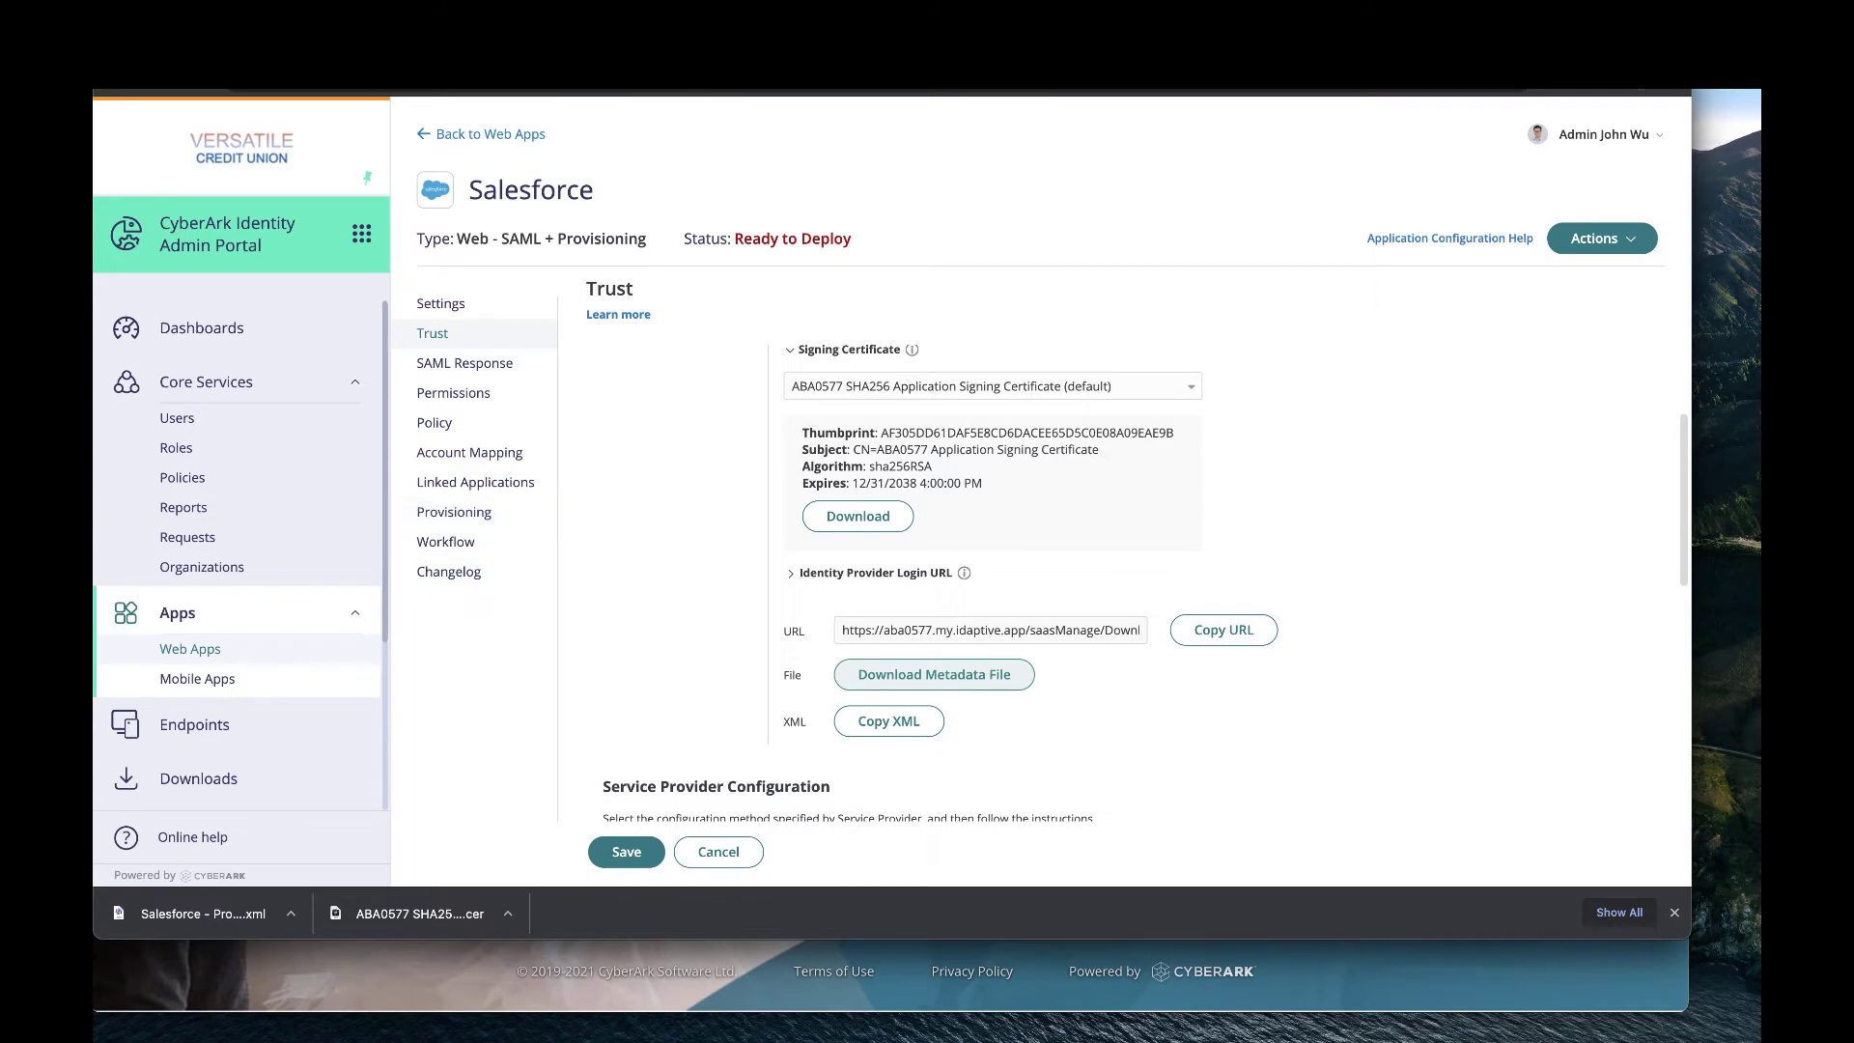
{"action": "key", "text": "ctrl+Tab"}
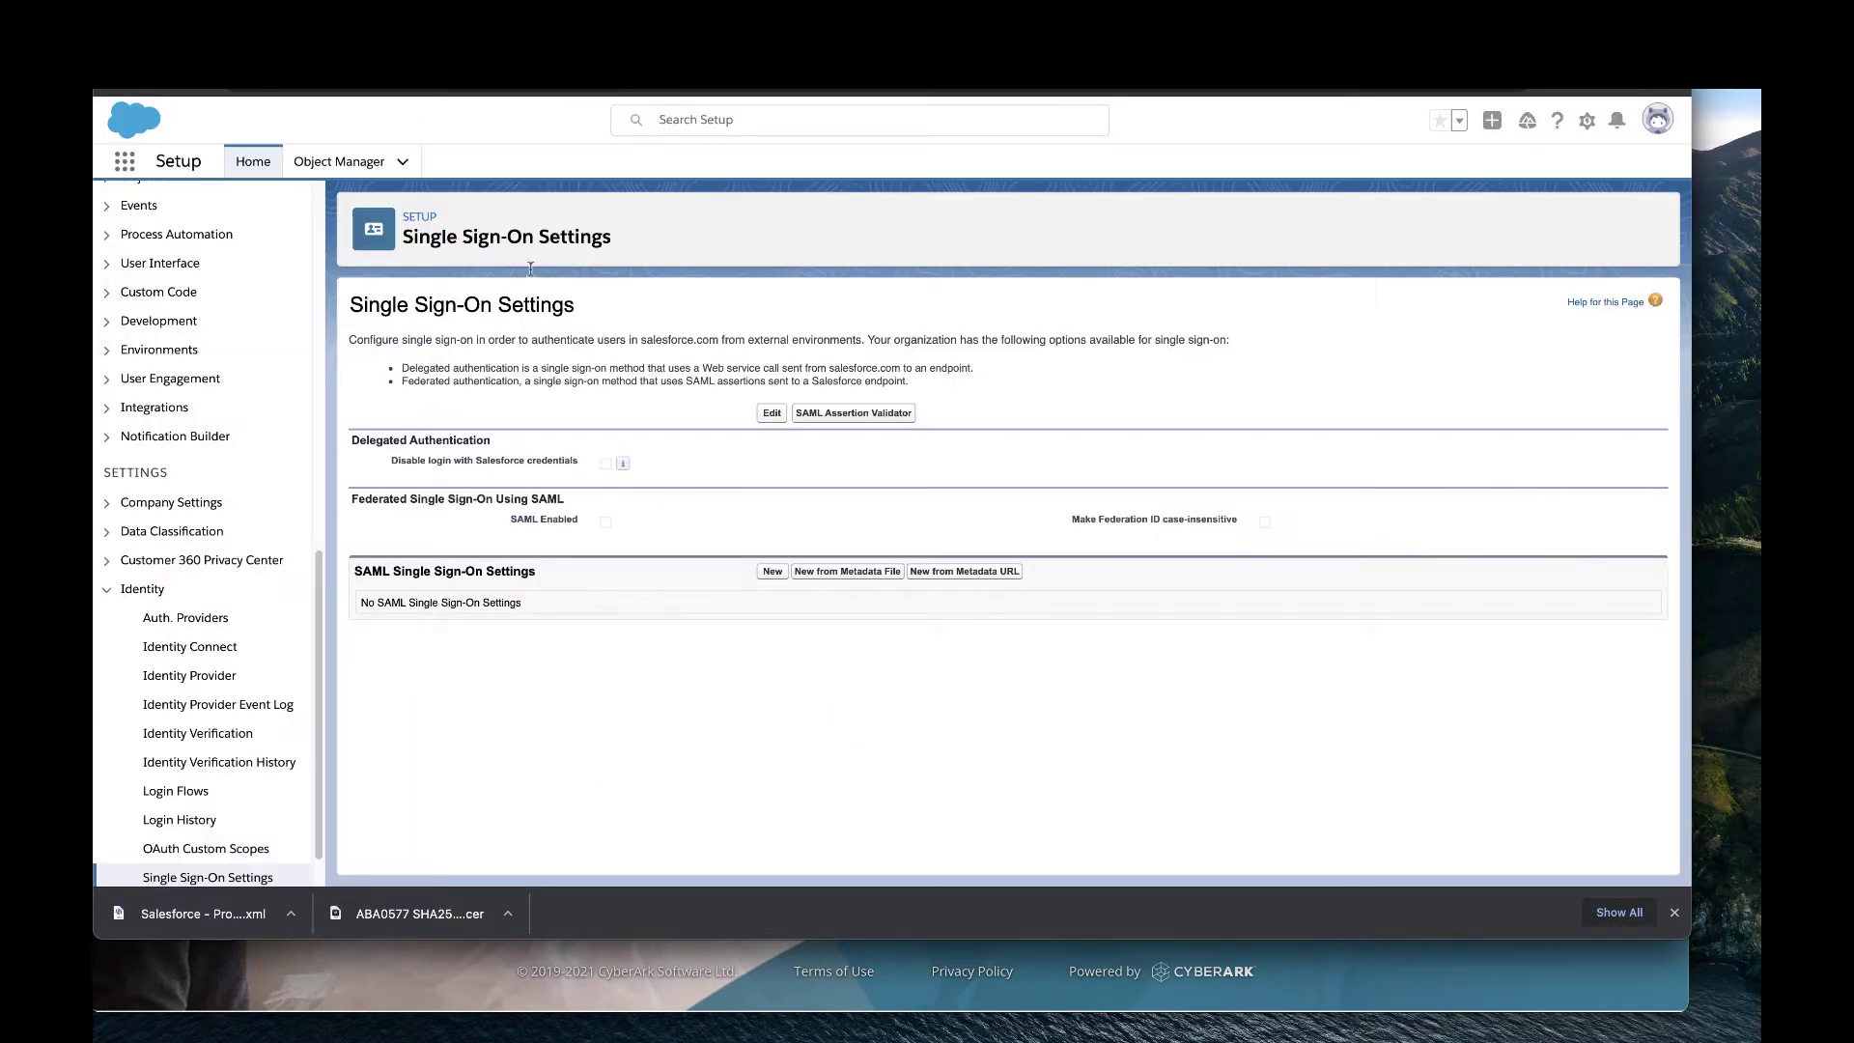
Find Single Sign-On Settings via Quick Find 'single', enable SAML, save, and choose New from Metadata File.
{"action": "scroll", "coordinate": [173, 307], "scroll_direction": "up", "scroll_amount": 8}
{"action": "scroll", "coordinate": [173, 307], "scroll_direction": "up", "scroll_amount": 2}
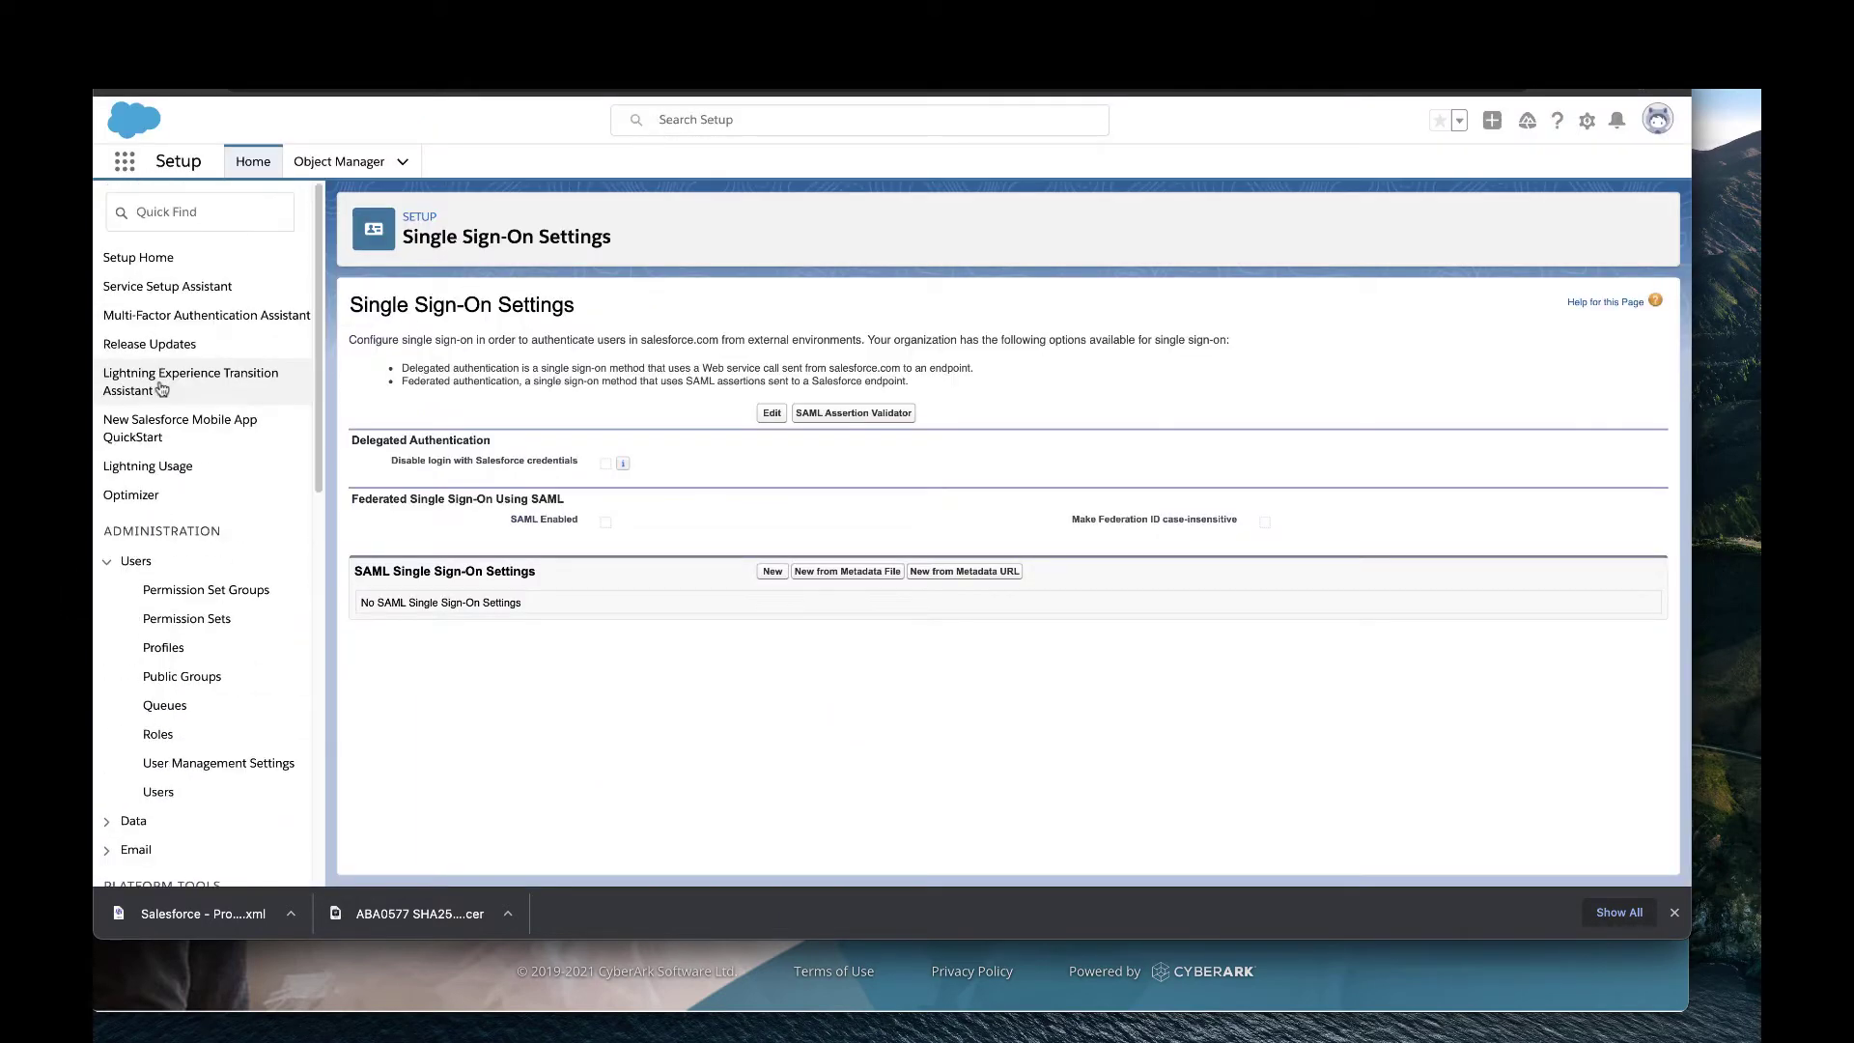
{"action": "left_click", "coordinate": [197, 211]}
{"action": "type", "text": "s"}
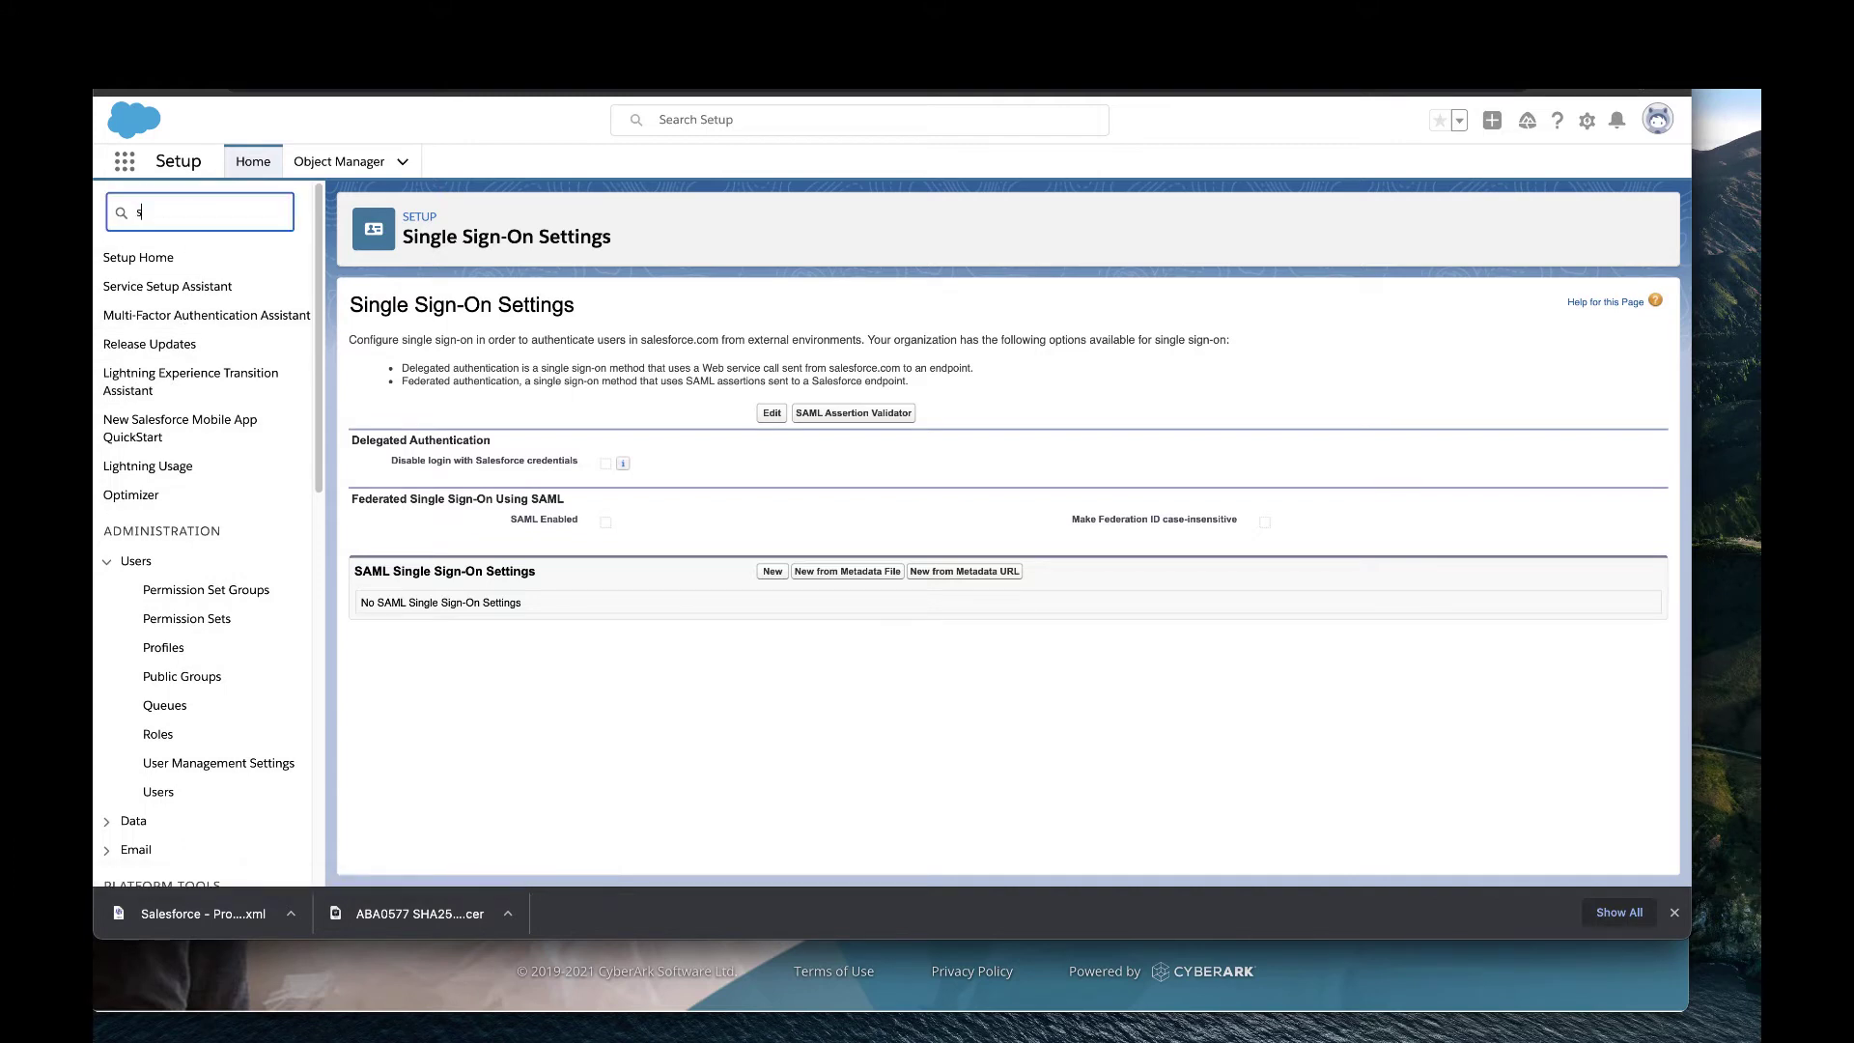
{"action": "type", "text": "ingle"}
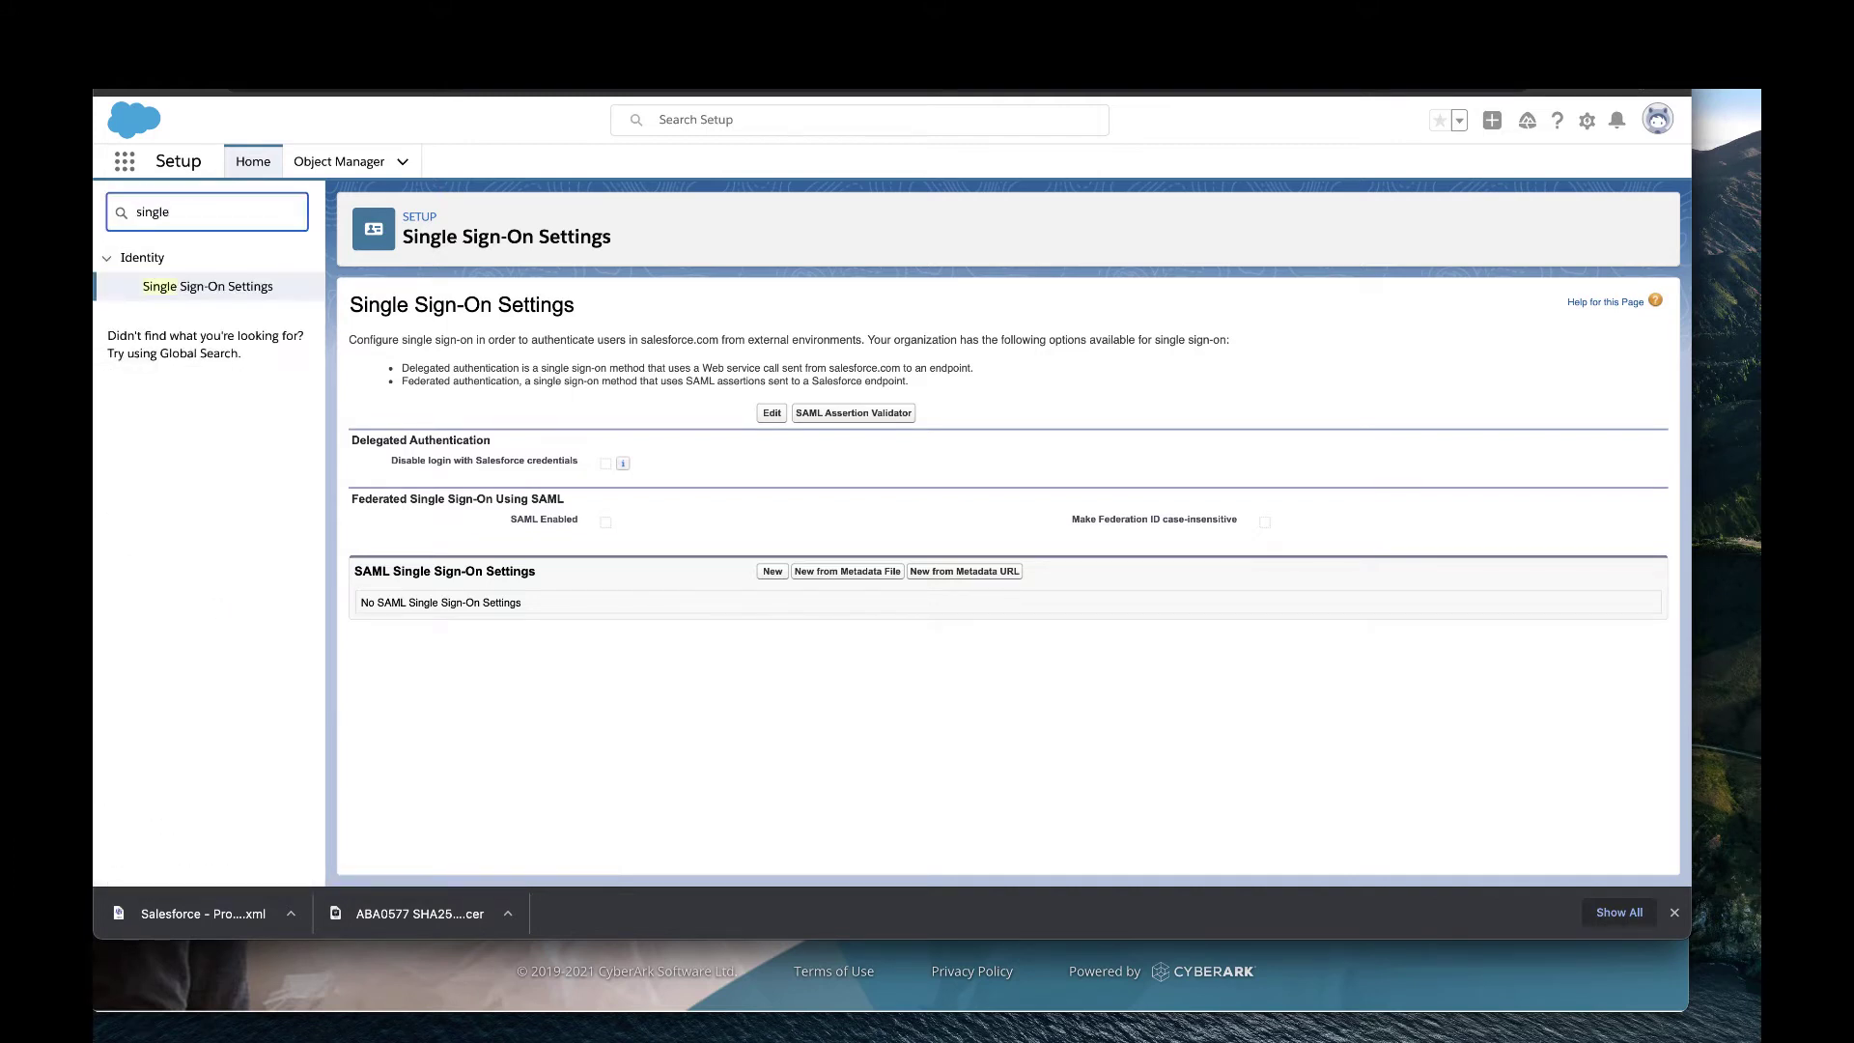
{"action": "left_click", "coordinate": [238, 288]}
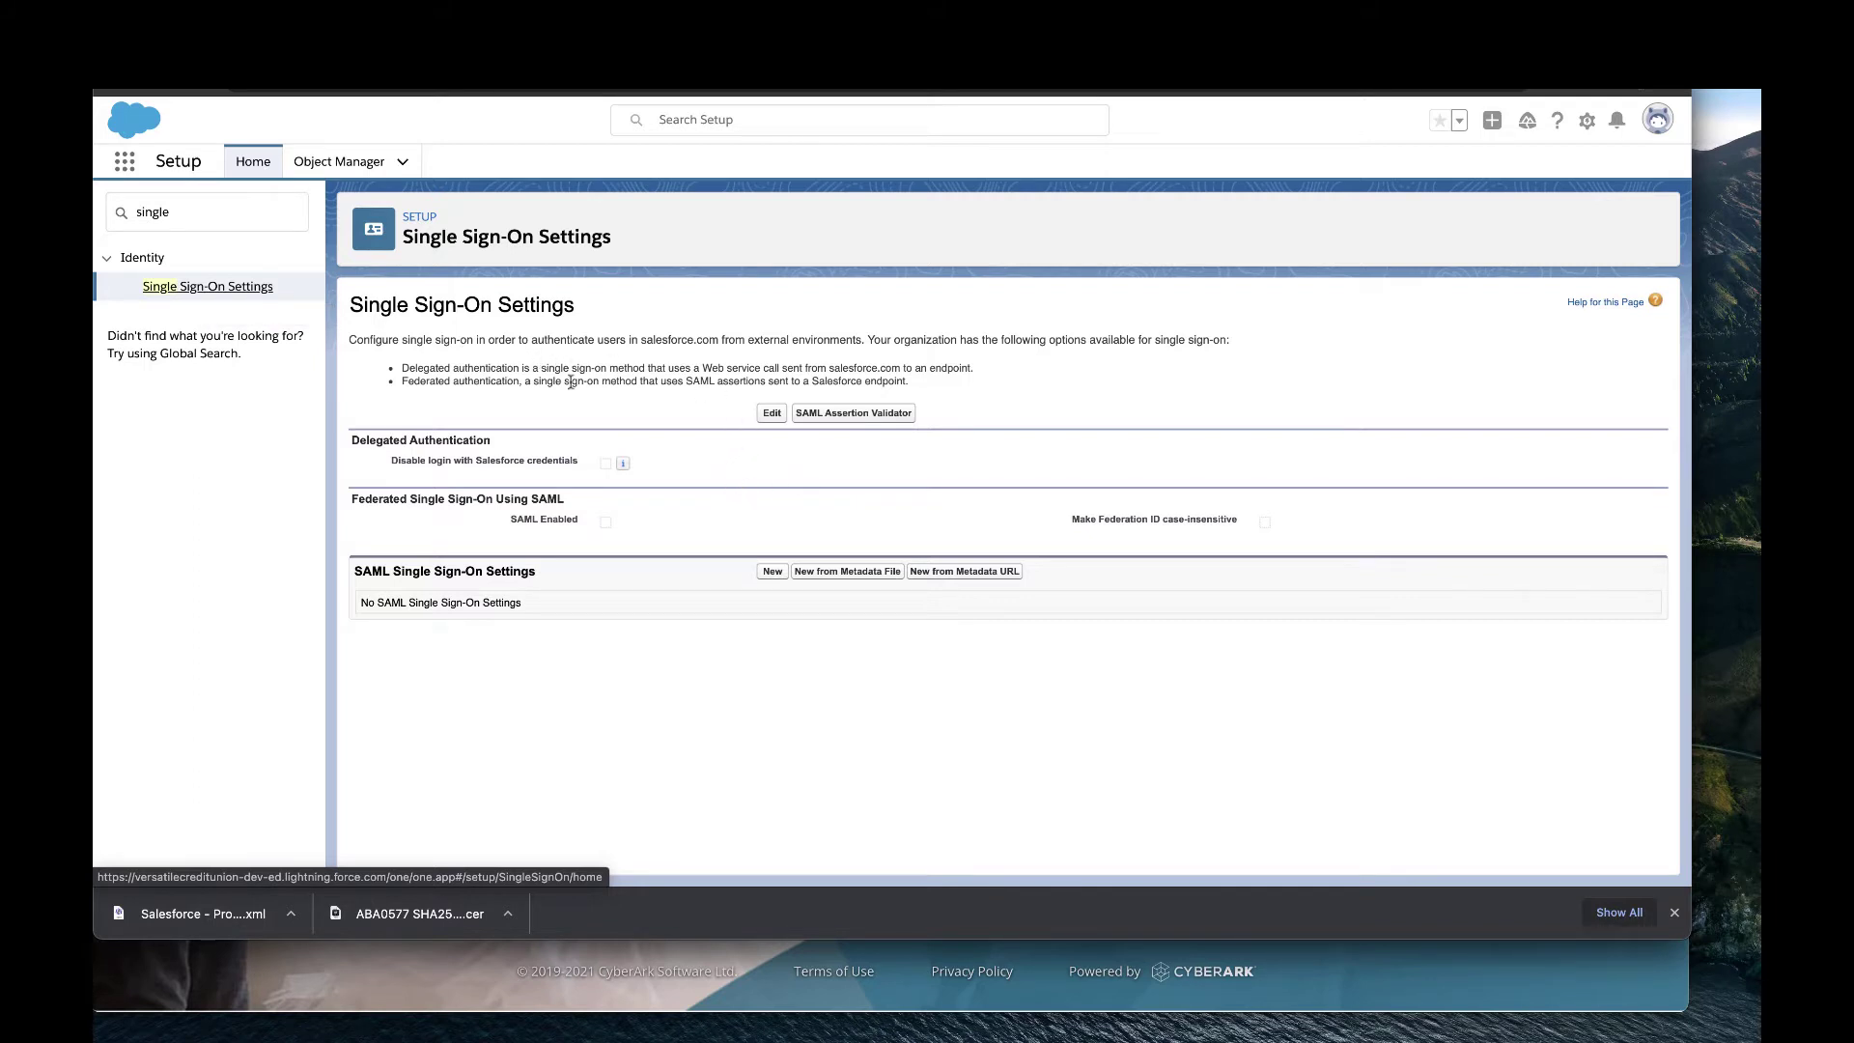
{"action": "left_click", "coordinate": [772, 414]}
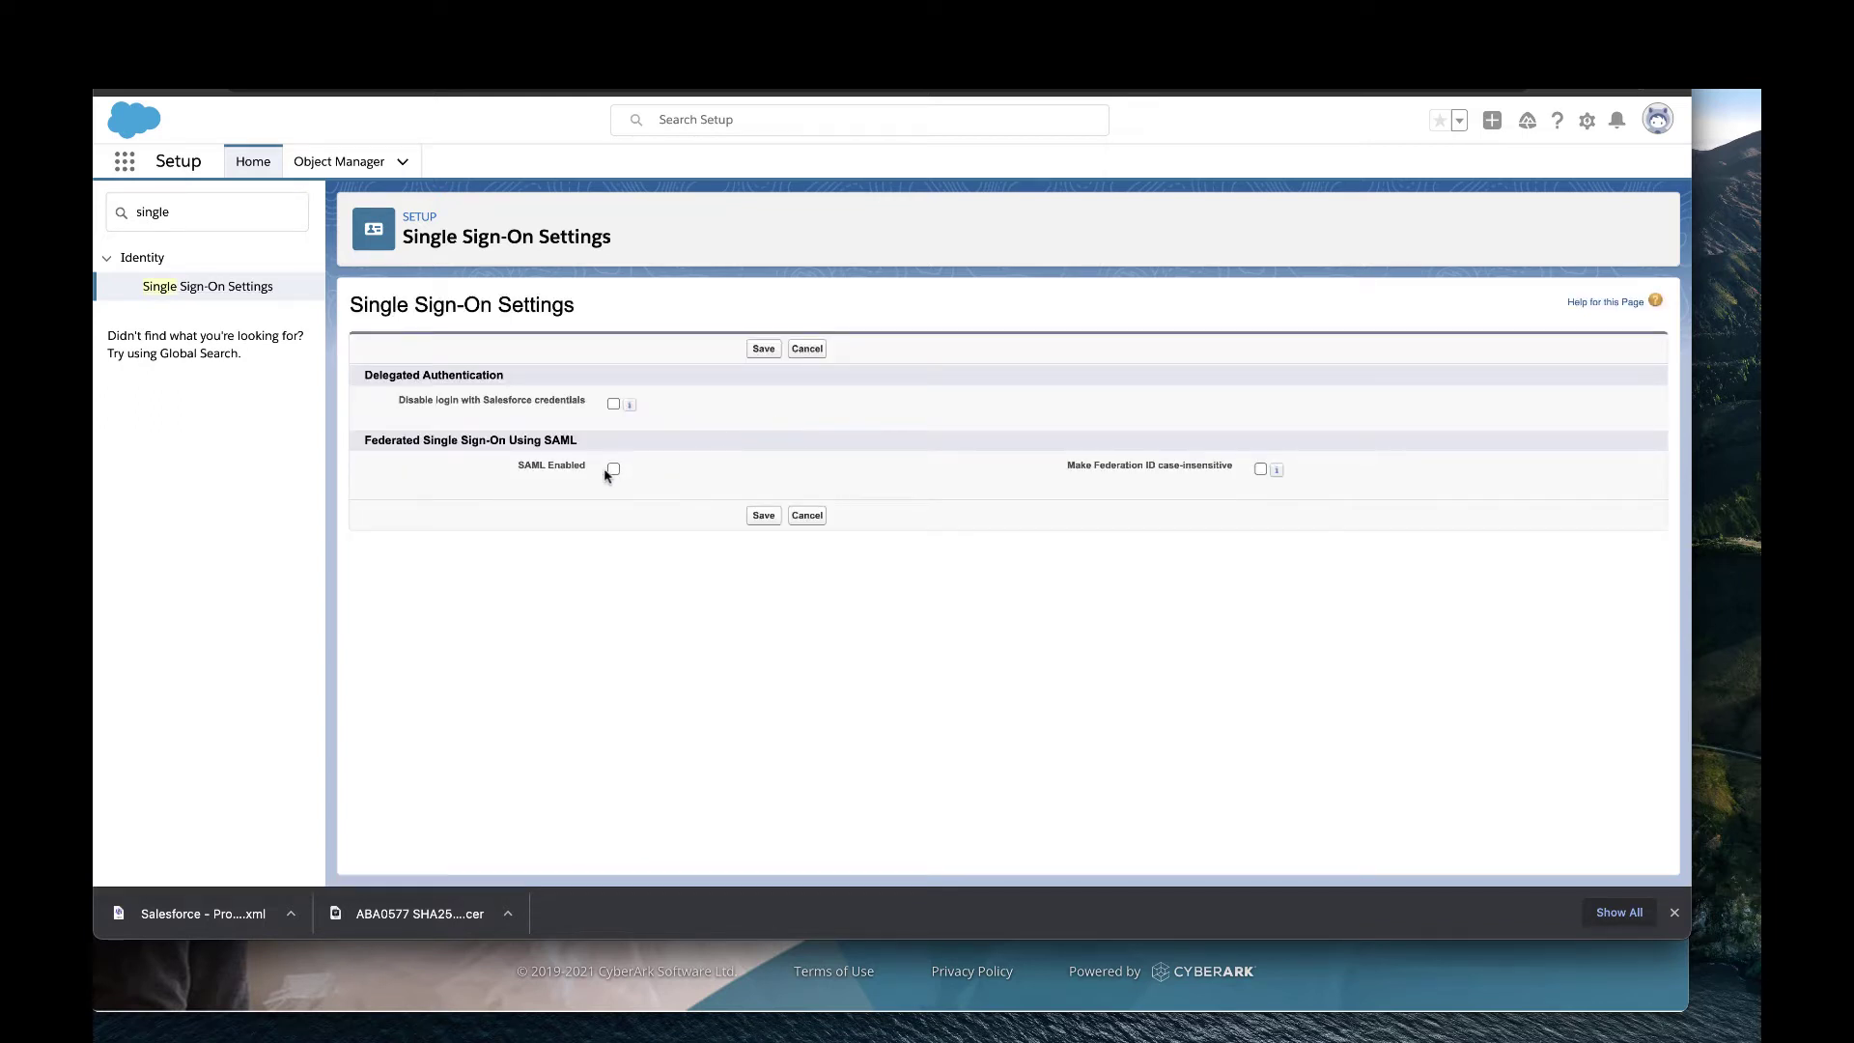
{"action": "left_click", "coordinate": [613, 470]}
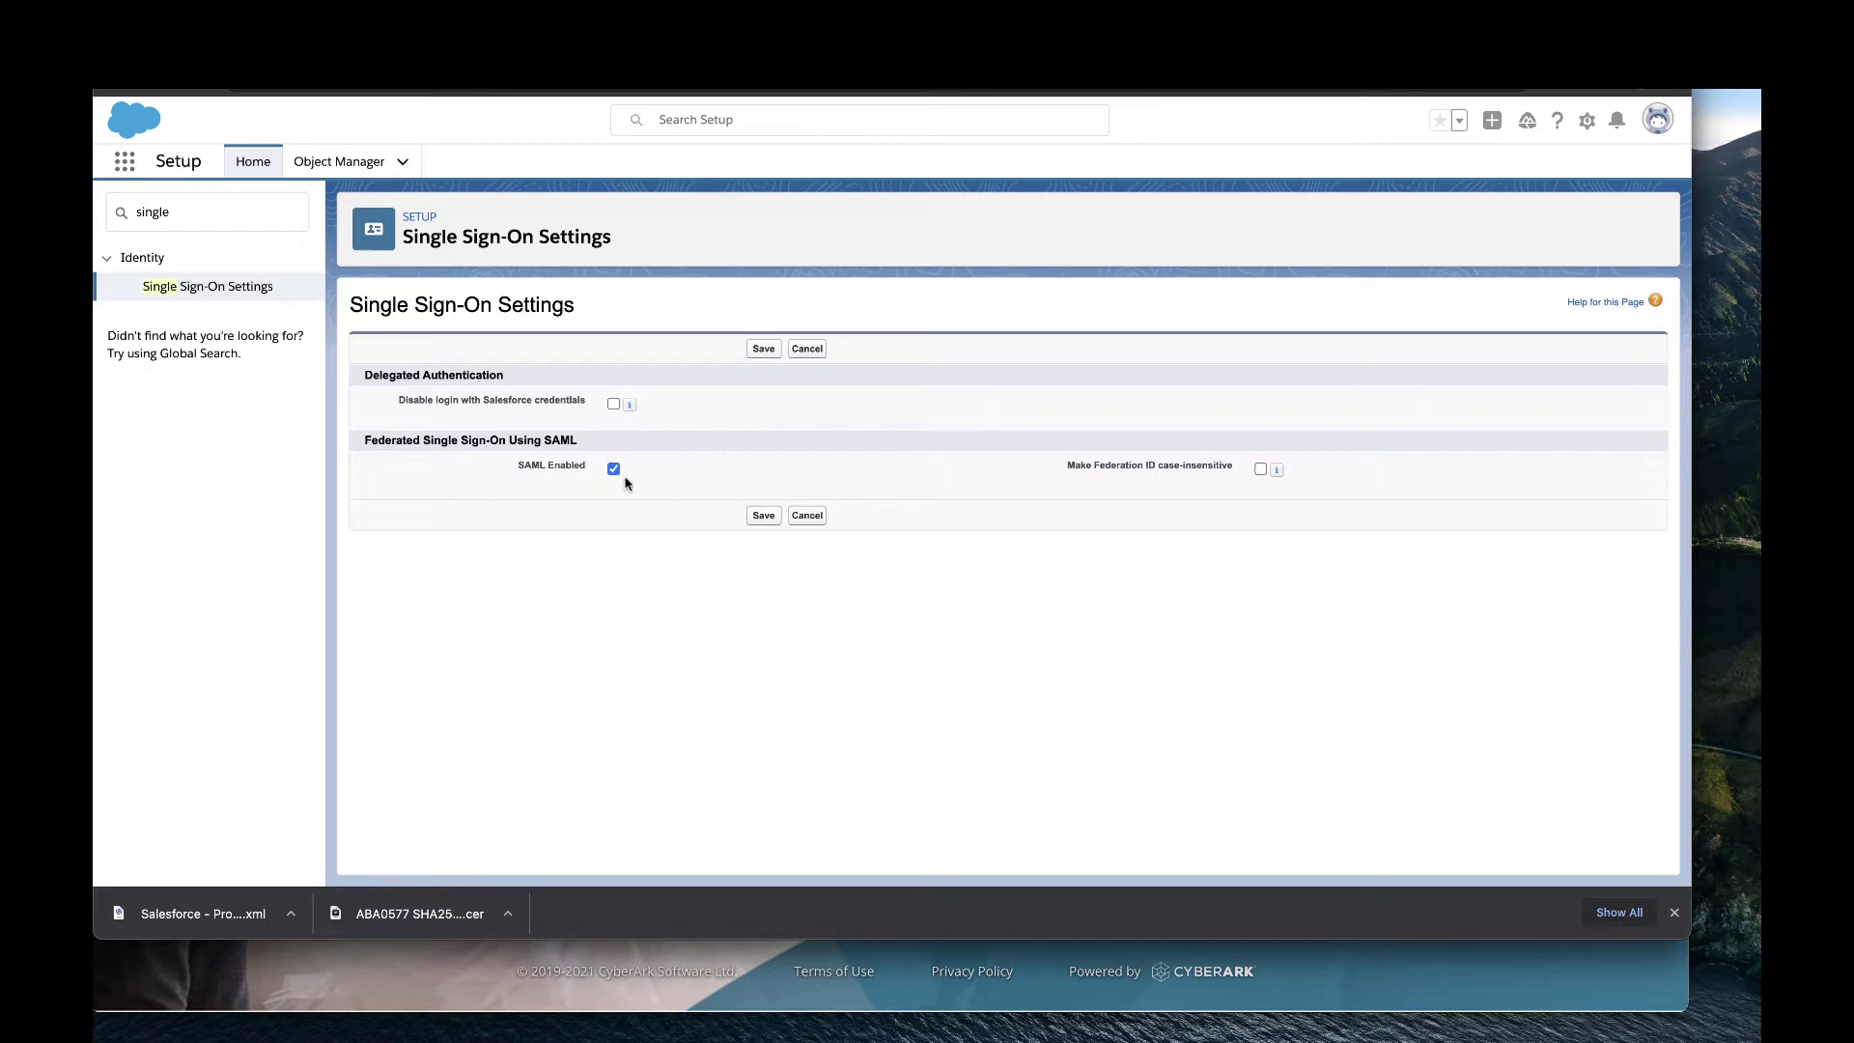
{"action": "left_click", "coordinate": [763, 517]}
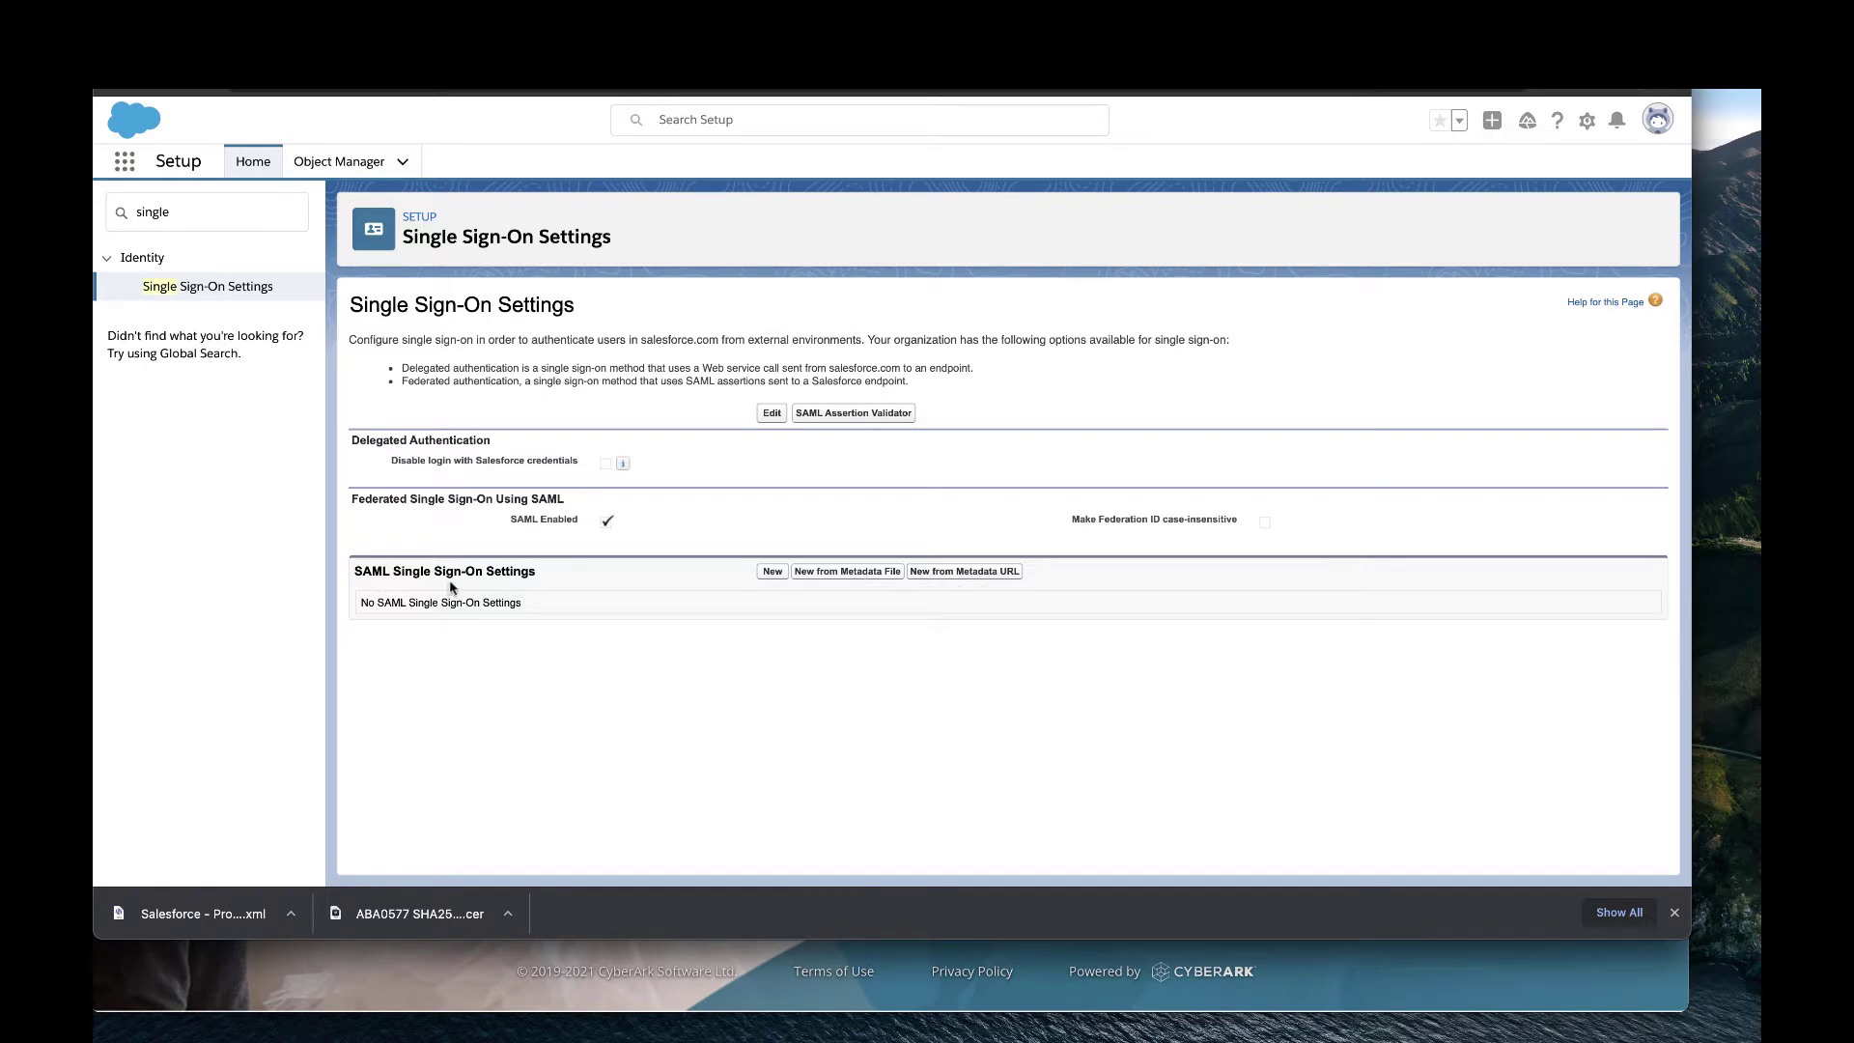
{"action": "left_click", "coordinate": [826, 578]}
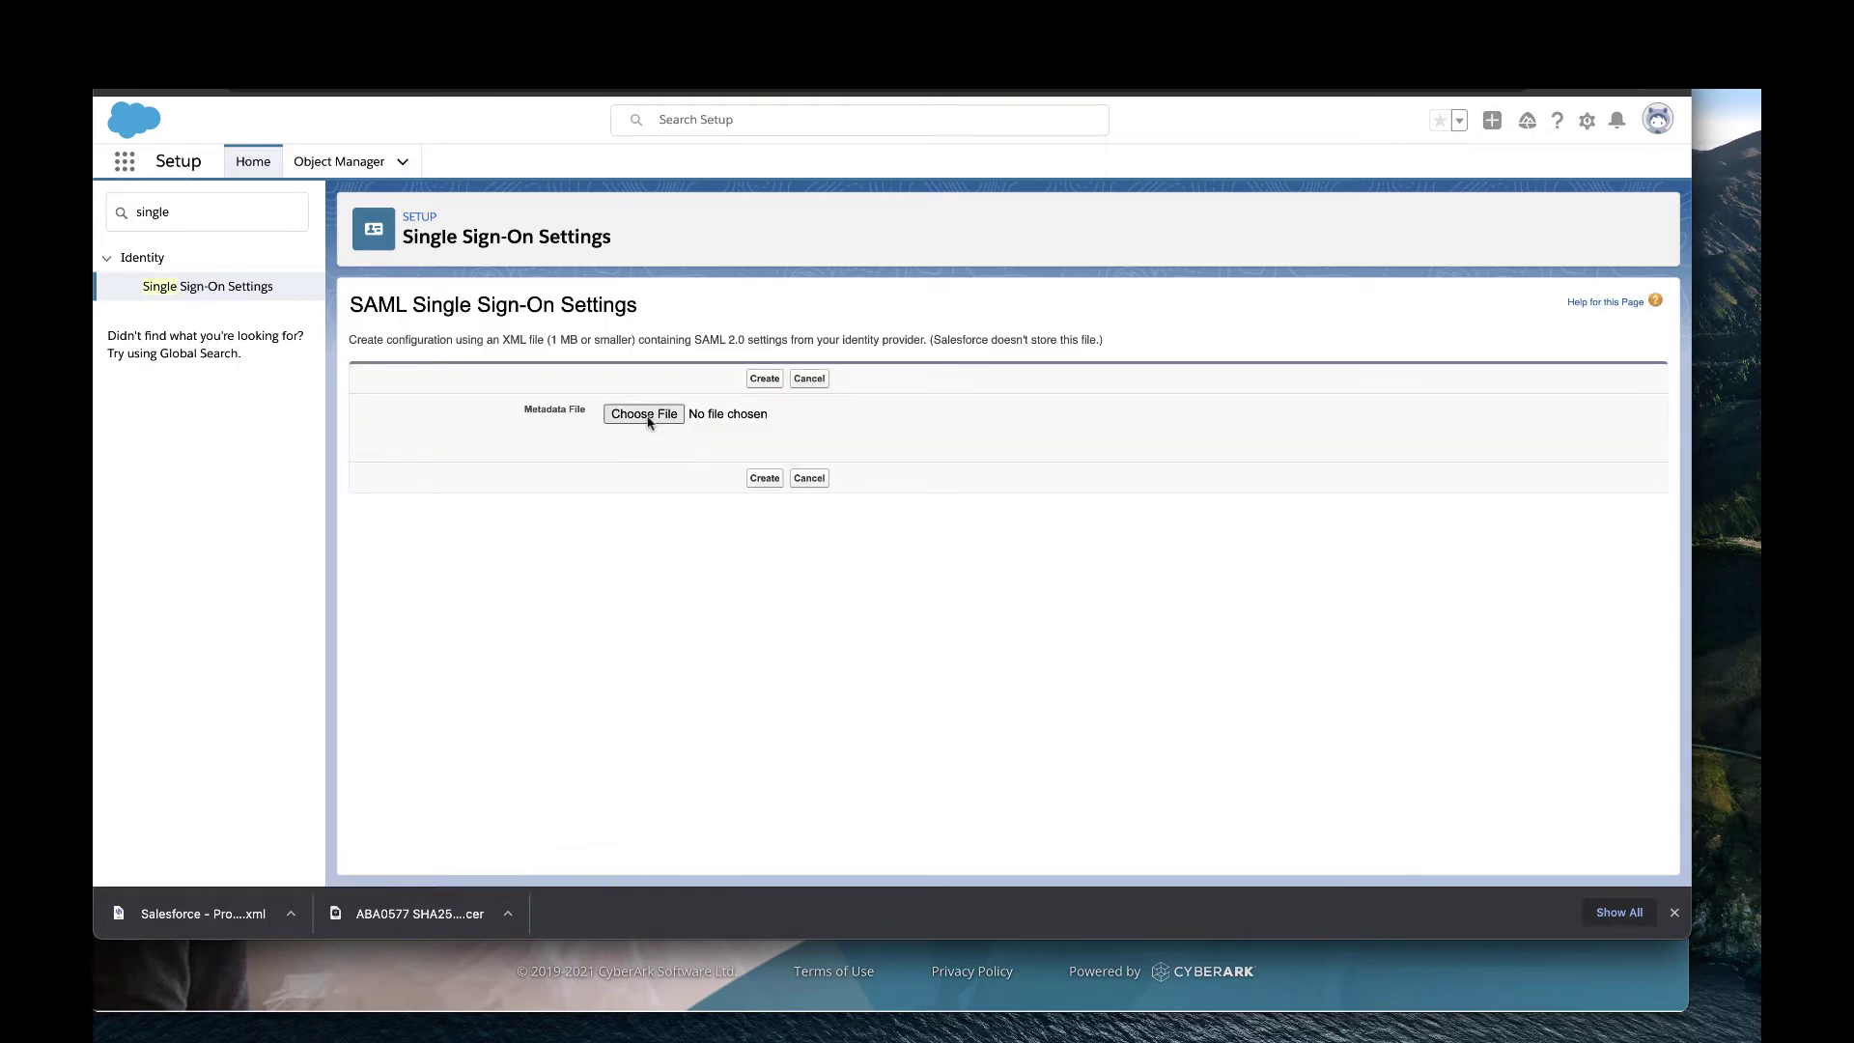
Upload the newest Salesforce metadata XML from Downloads and create the prefilled SAML configuration.
{"action": "left_click", "coordinate": [644, 414]}
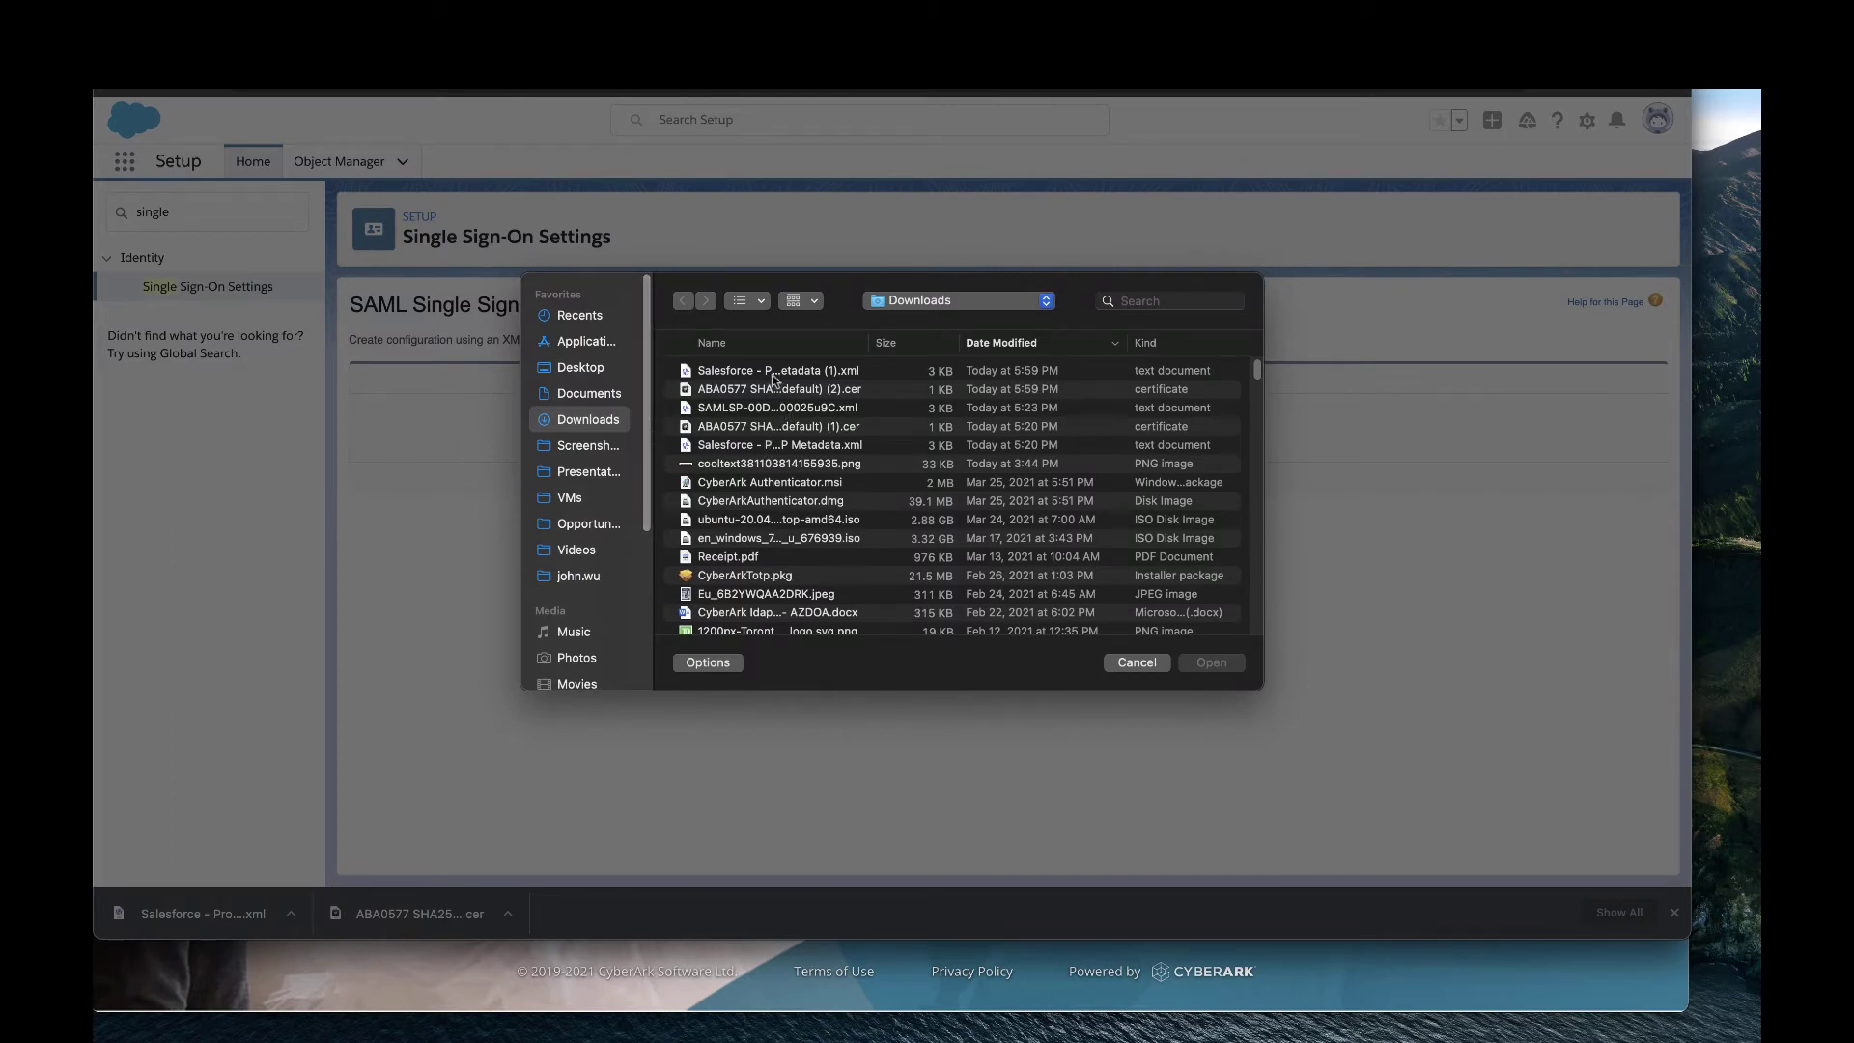
{"action": "left_click", "coordinate": [771, 372]}
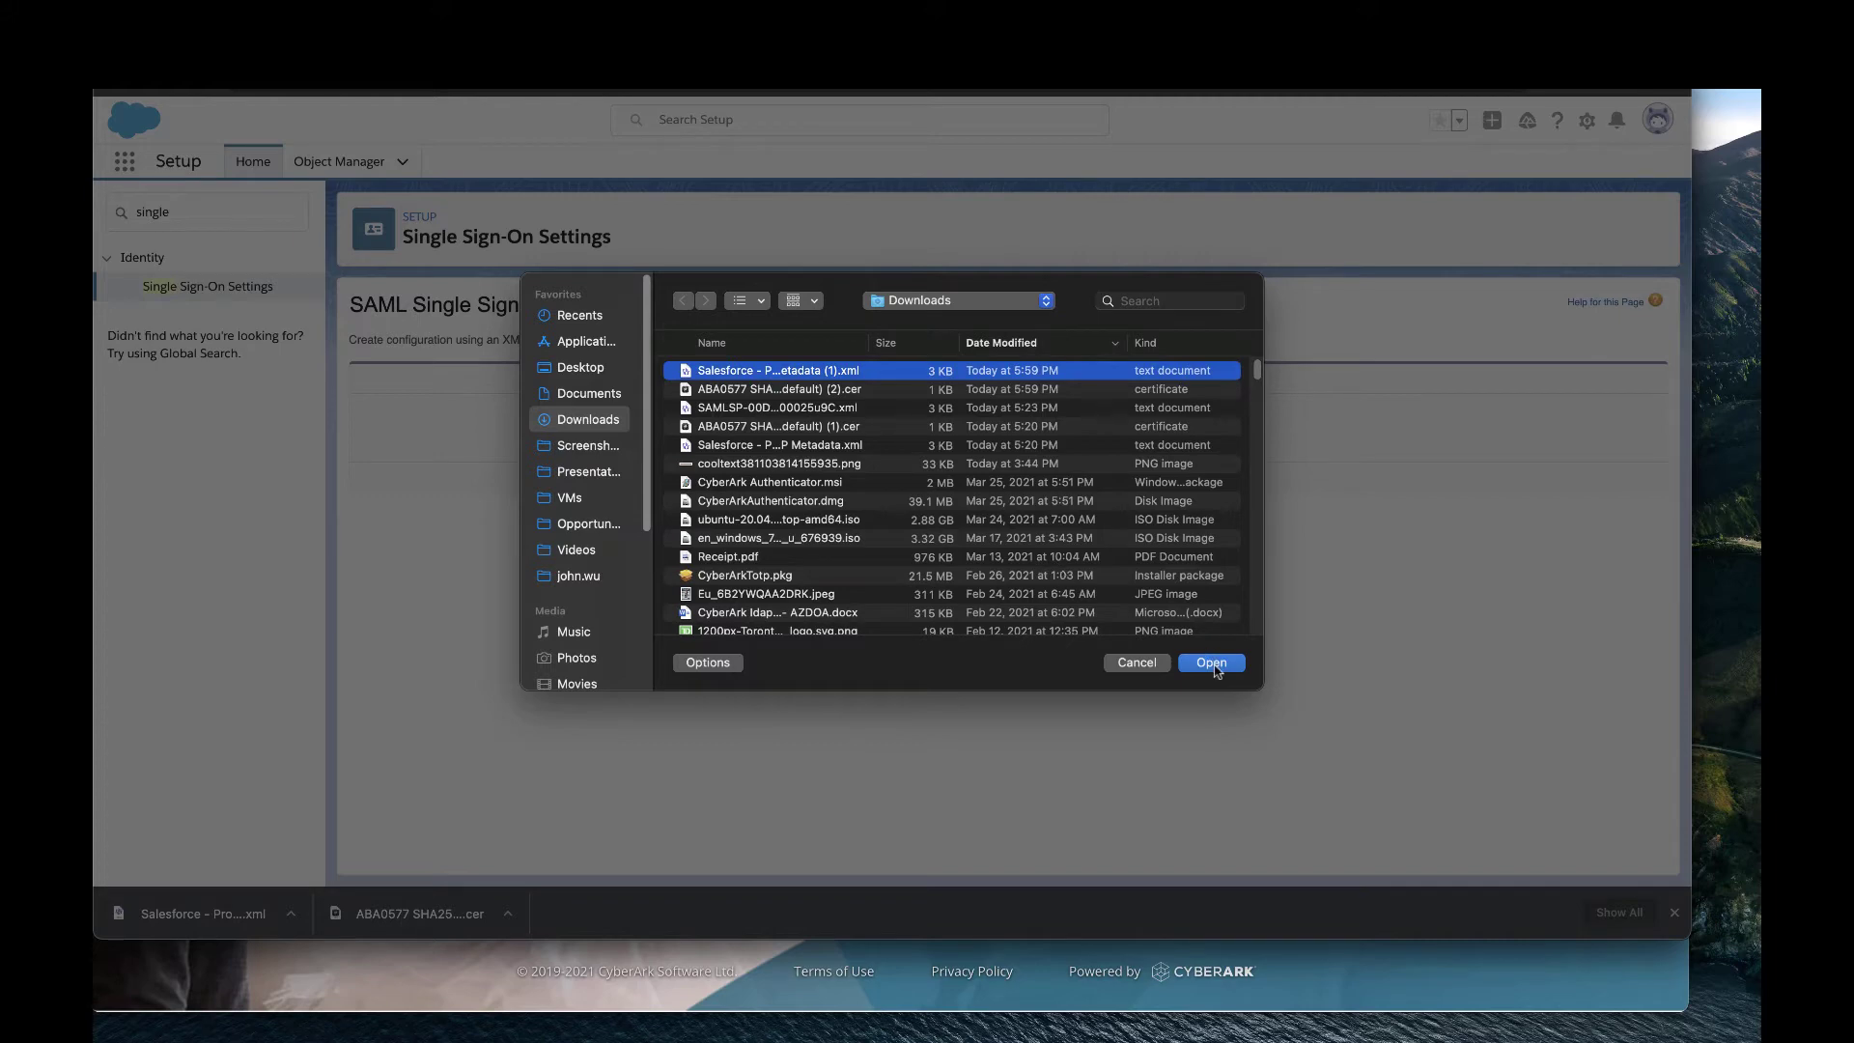
{"action": "left_click", "coordinate": [1212, 666]}
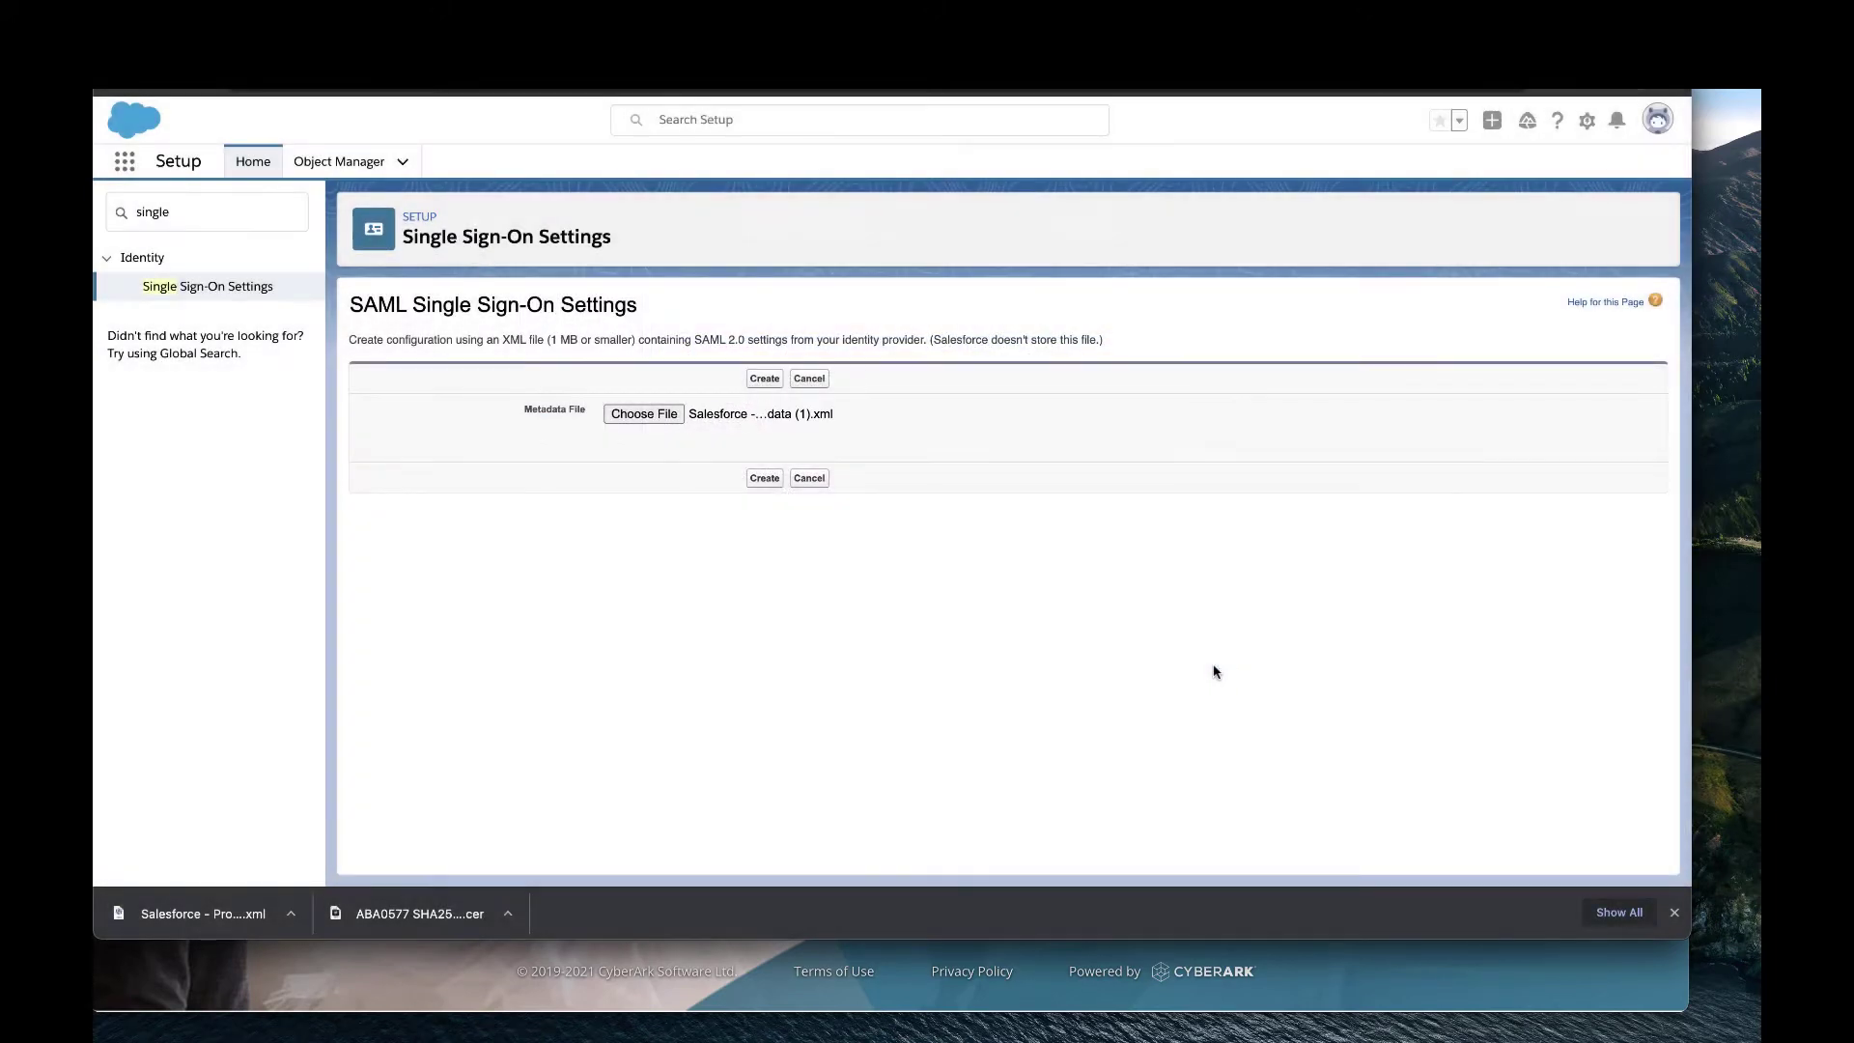
{"action": "left_click", "coordinate": [754, 480]}
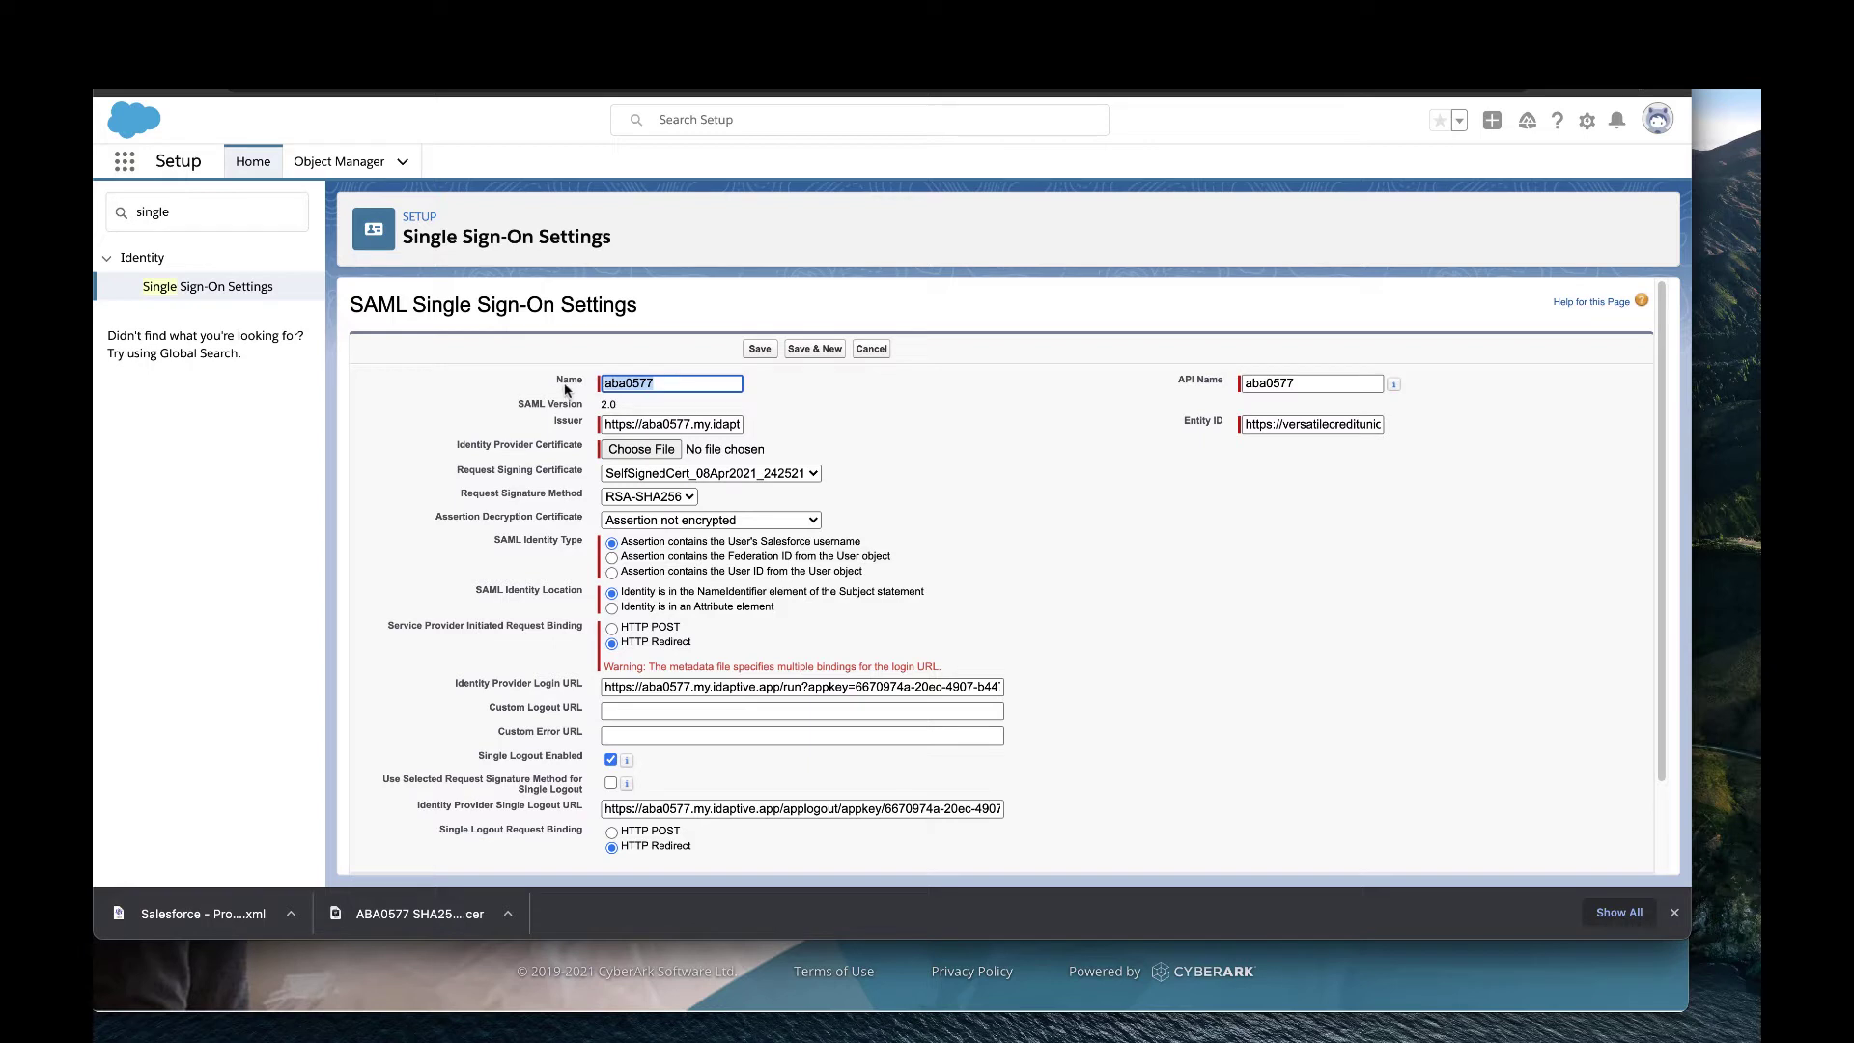
Rename the SAML configuration to 'Versatile CU SSO'.
{"action": "key", "text": "BackSpace"}
{"action": "type", "text": "Versati"}
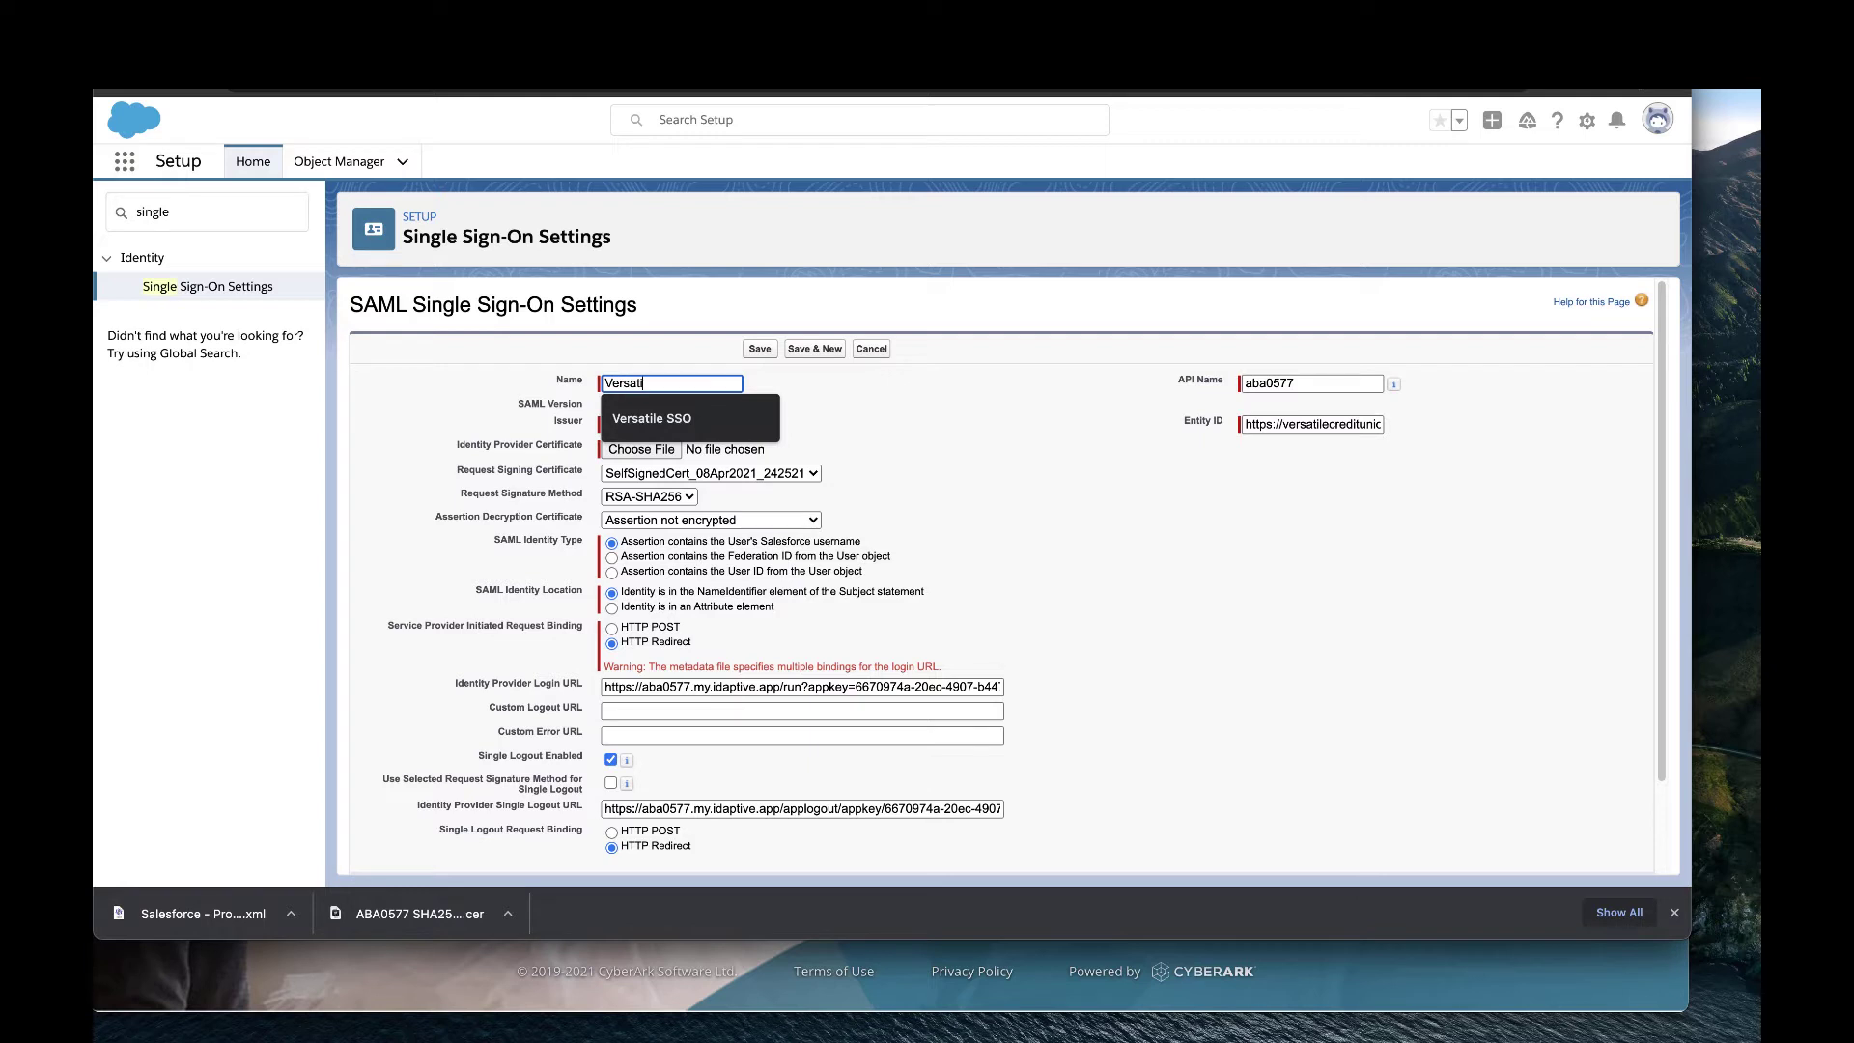
{"action": "type", "text": "le CS"}
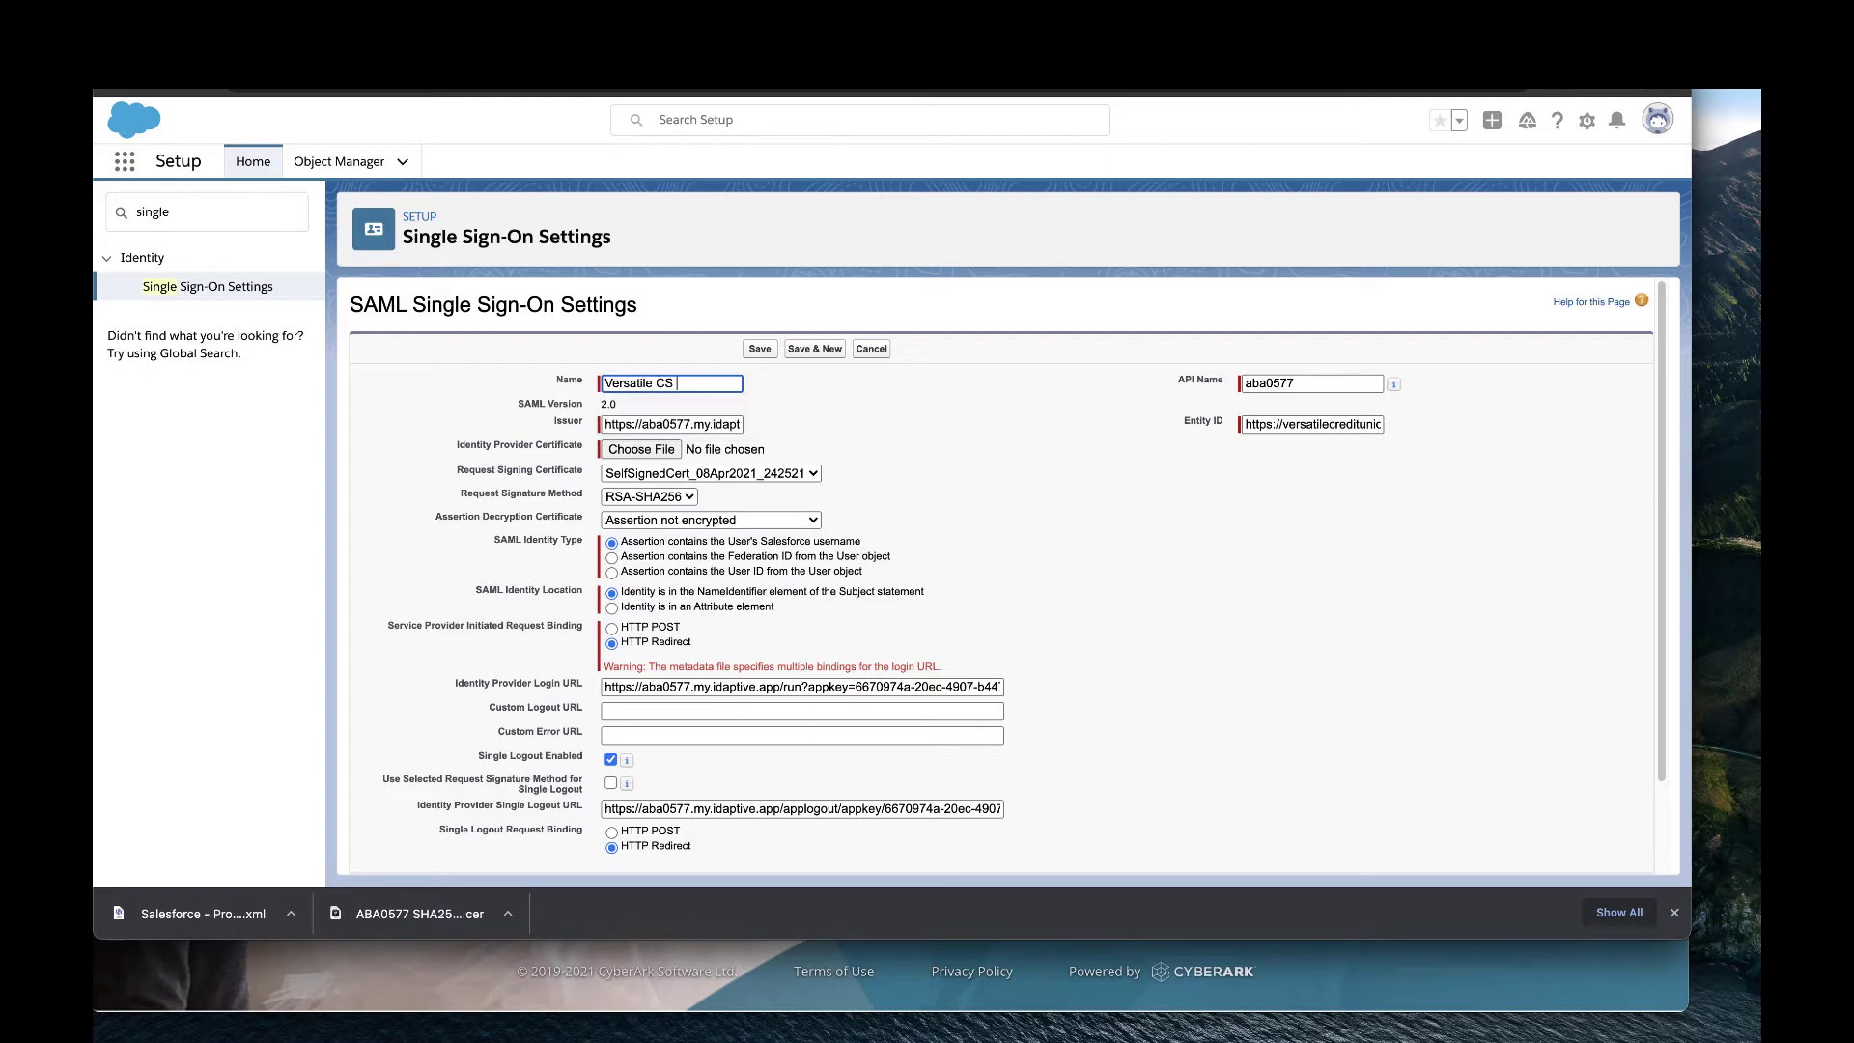
{"action": "type", "text": " SSO"}
{"action": "key", "text": "BackSpace"}
{"action": "type", "text": "U SSO"}
{"action": "left_click", "coordinate": [925, 422]}
Attach 'ABA0577 SHA256 (default) (2).cer' as the identity provider certificate.
{"action": "left_click", "coordinate": [647, 456]}
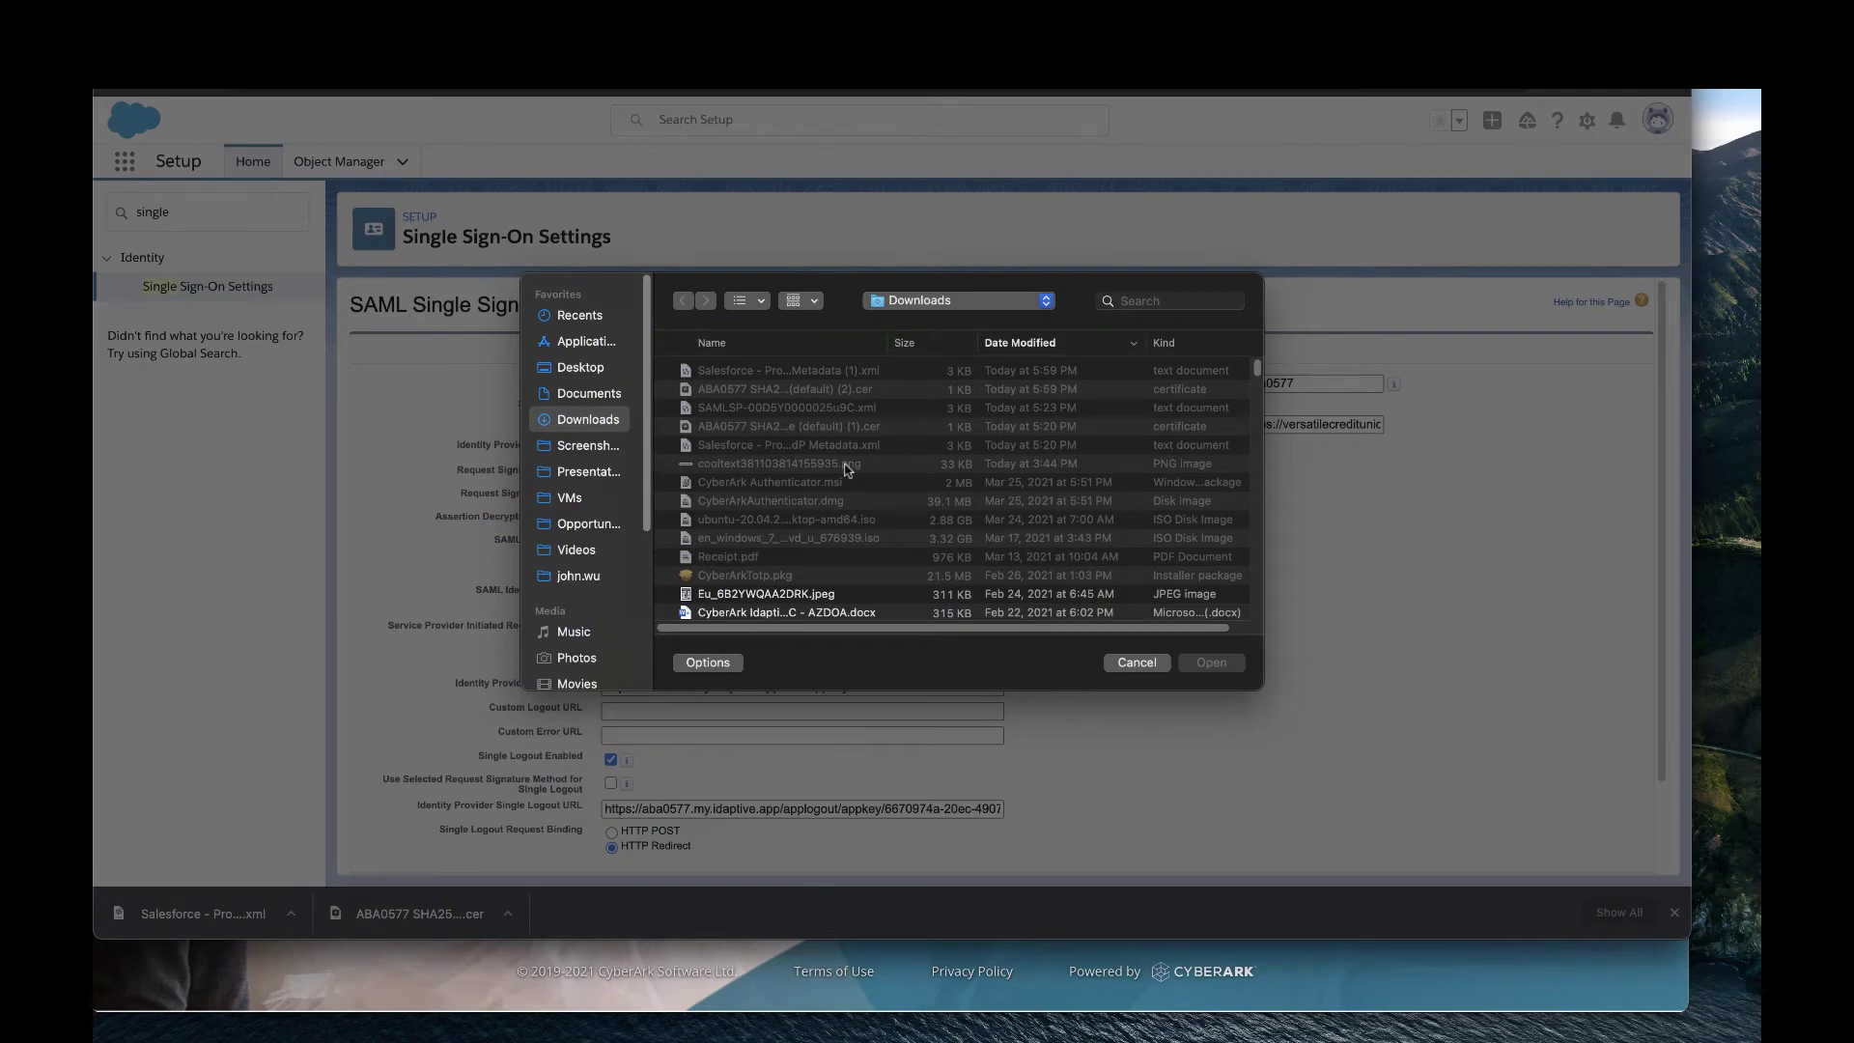
{"action": "left_click", "coordinate": [871, 392]}
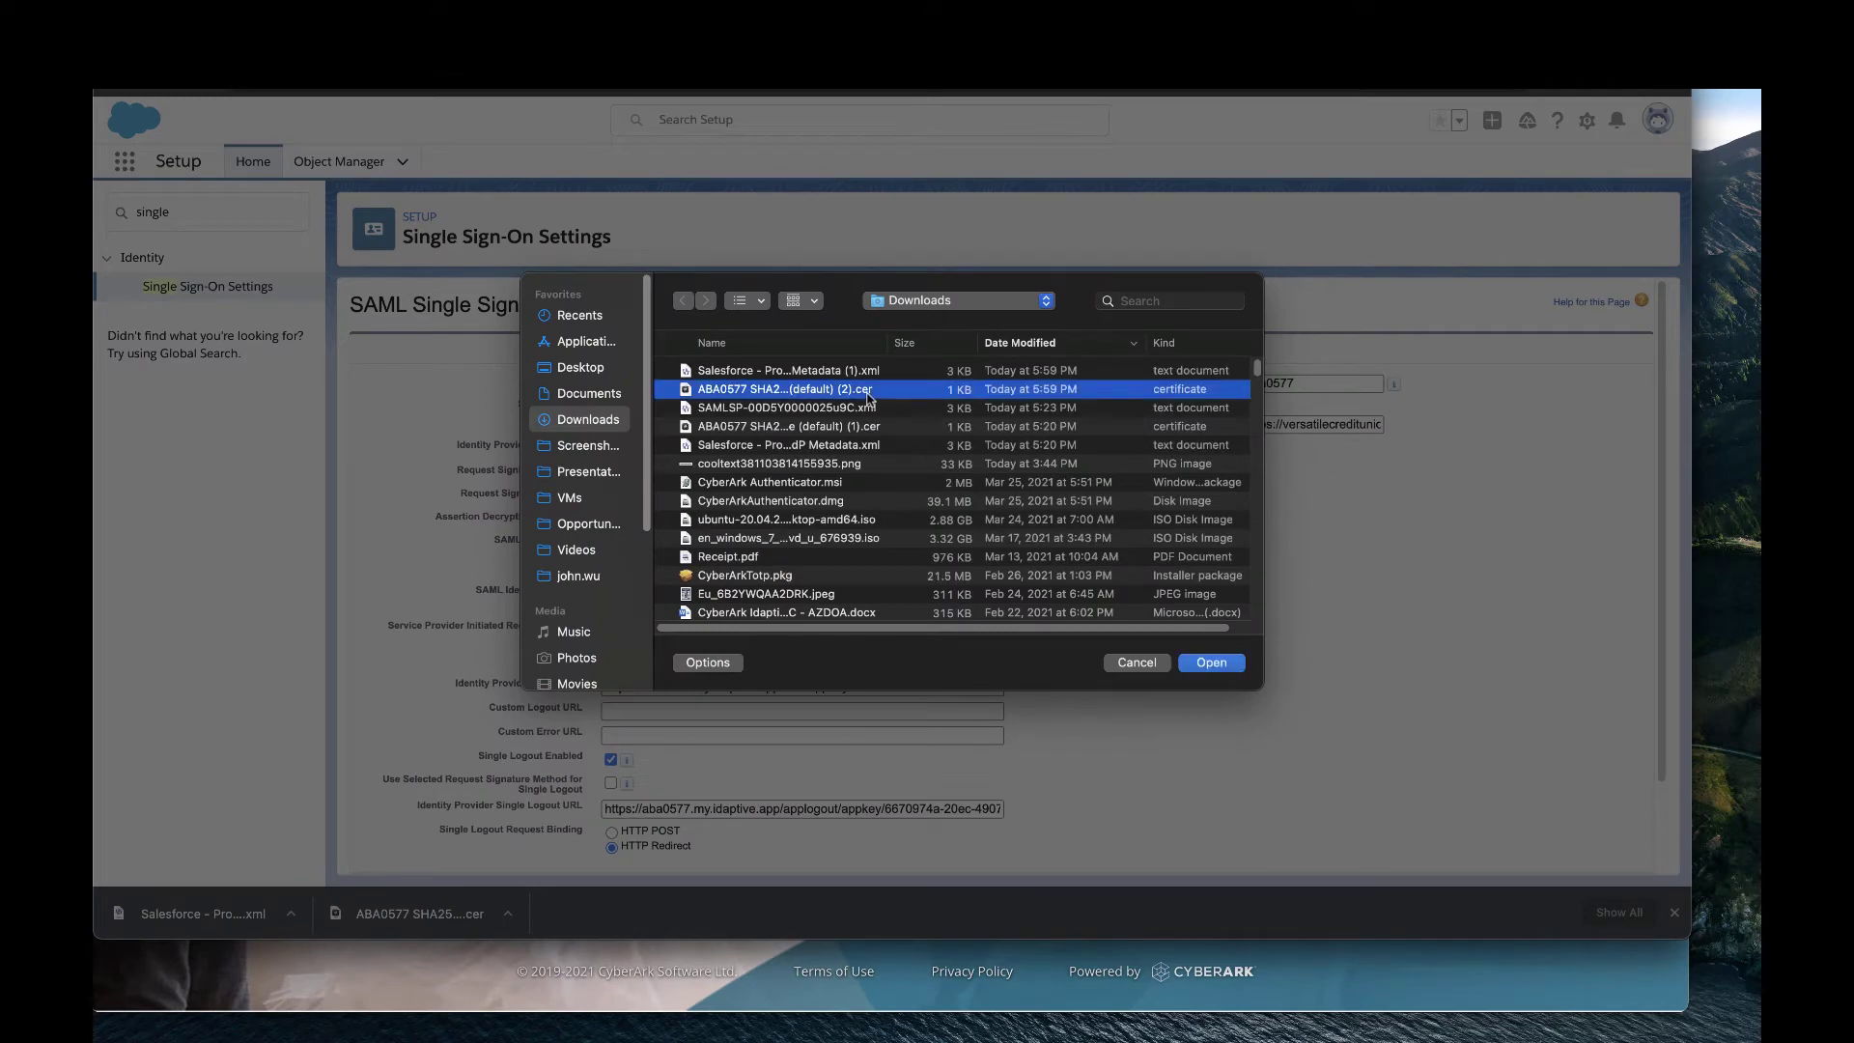
{"action": "left_click", "coordinate": [1211, 664]}
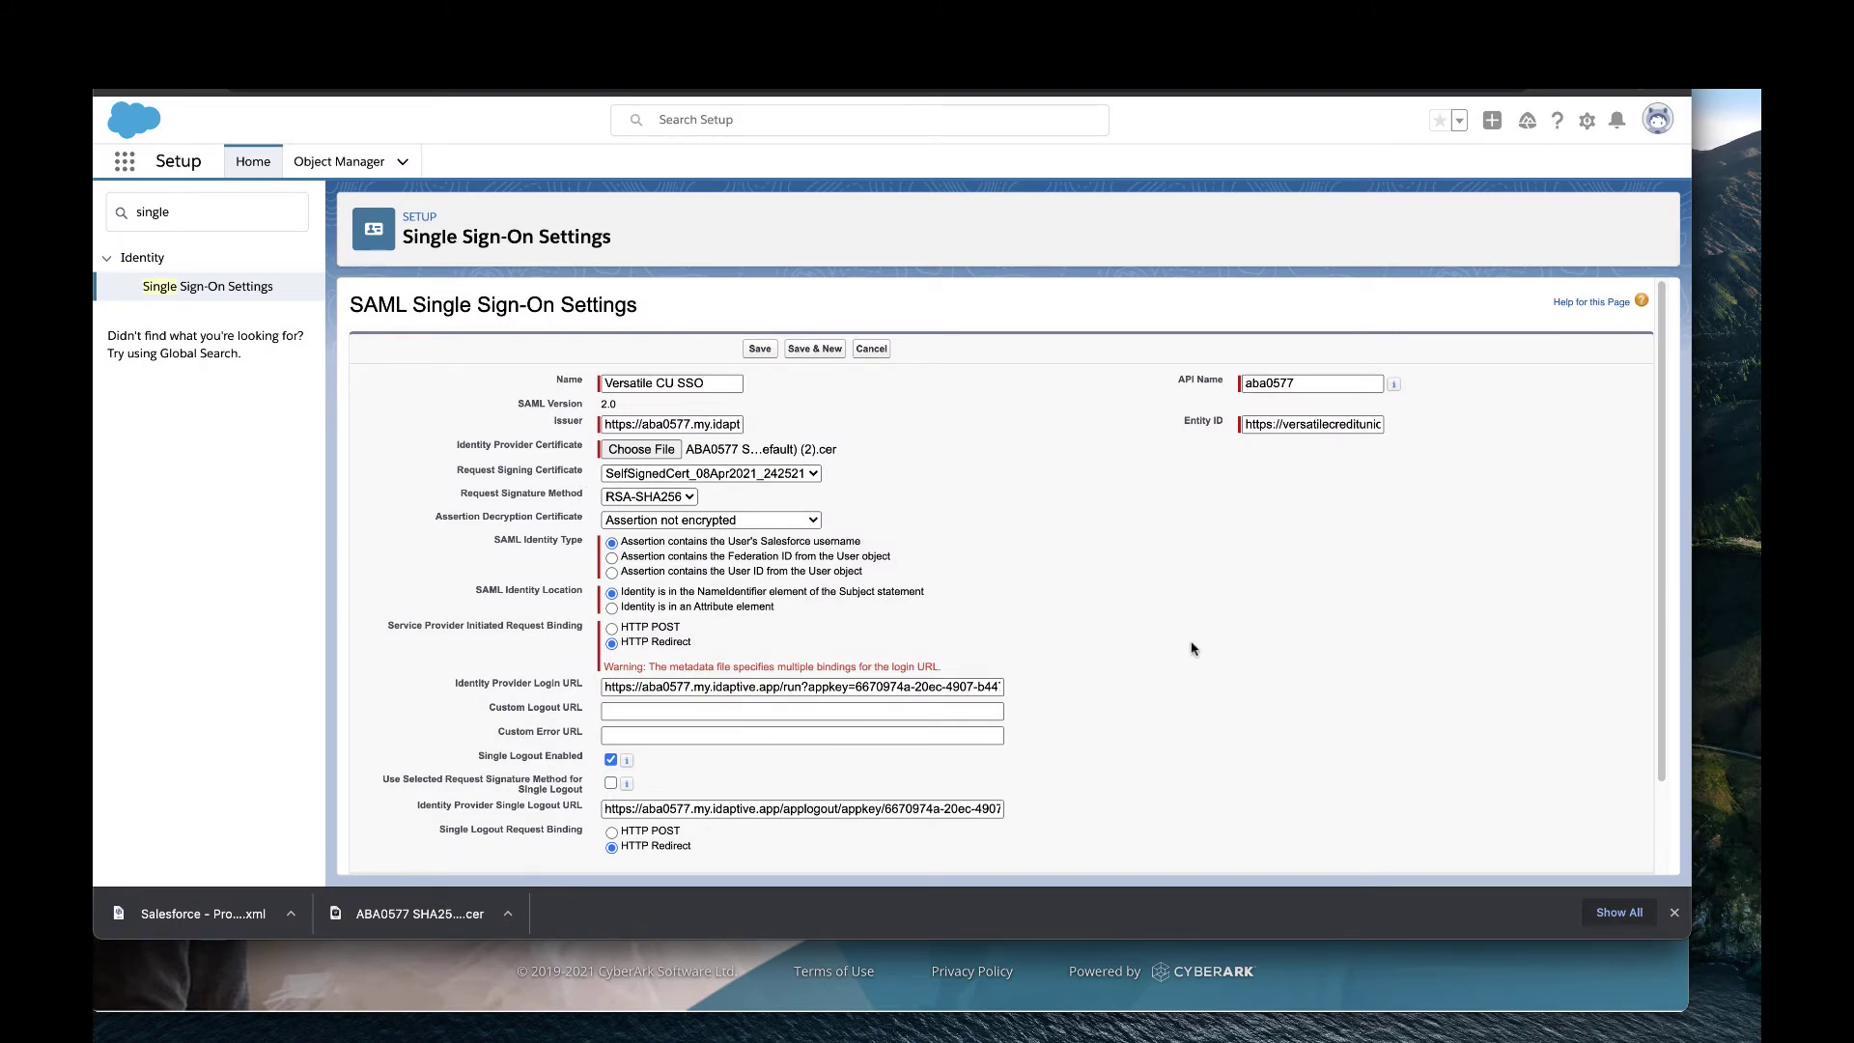
{"action": "scroll", "coordinate": [1184, 686], "scroll_direction": "down", "scroll_amount": 1}
{"action": "scroll", "coordinate": [1182, 690], "scroll_direction": "down", "scroll_amount": 1}
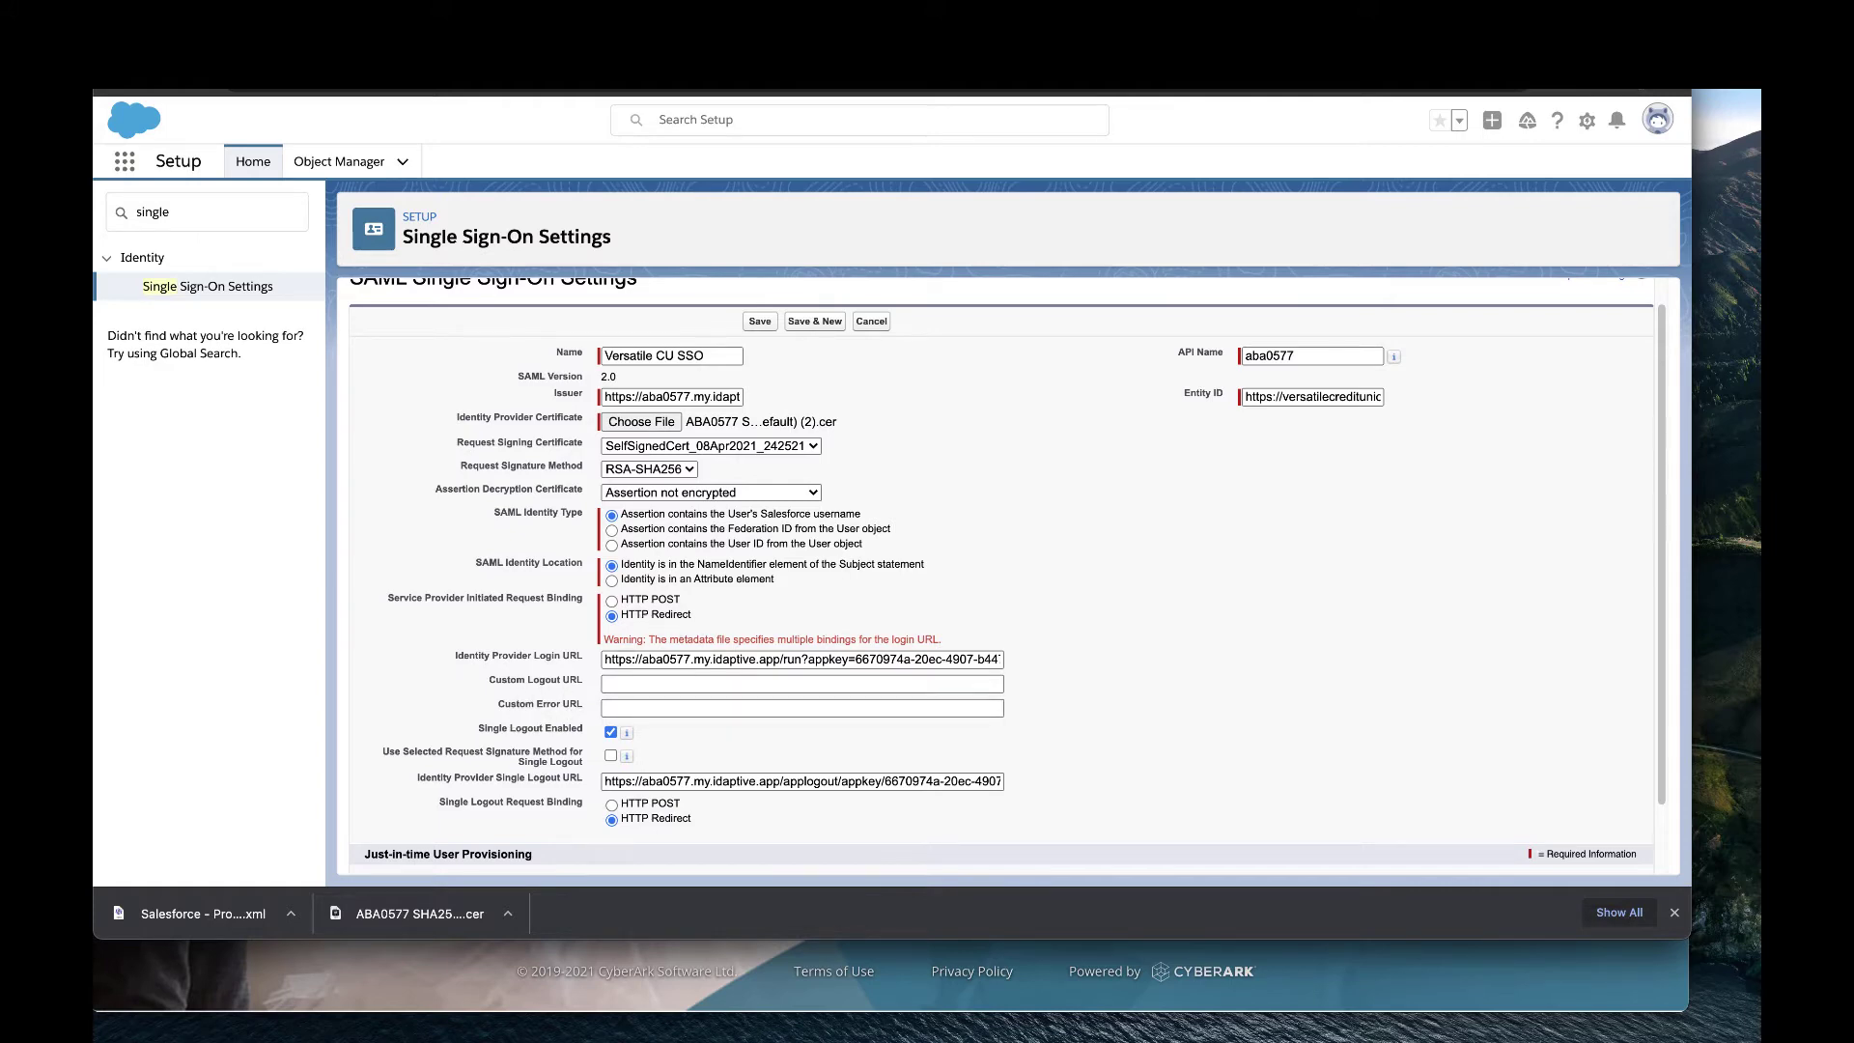
On CyberArk's Salesforce Trust page, switch to Manual Configuration to show the IdP login and logout URLs.
{"action": "left_click", "coordinate": [482, 43]}
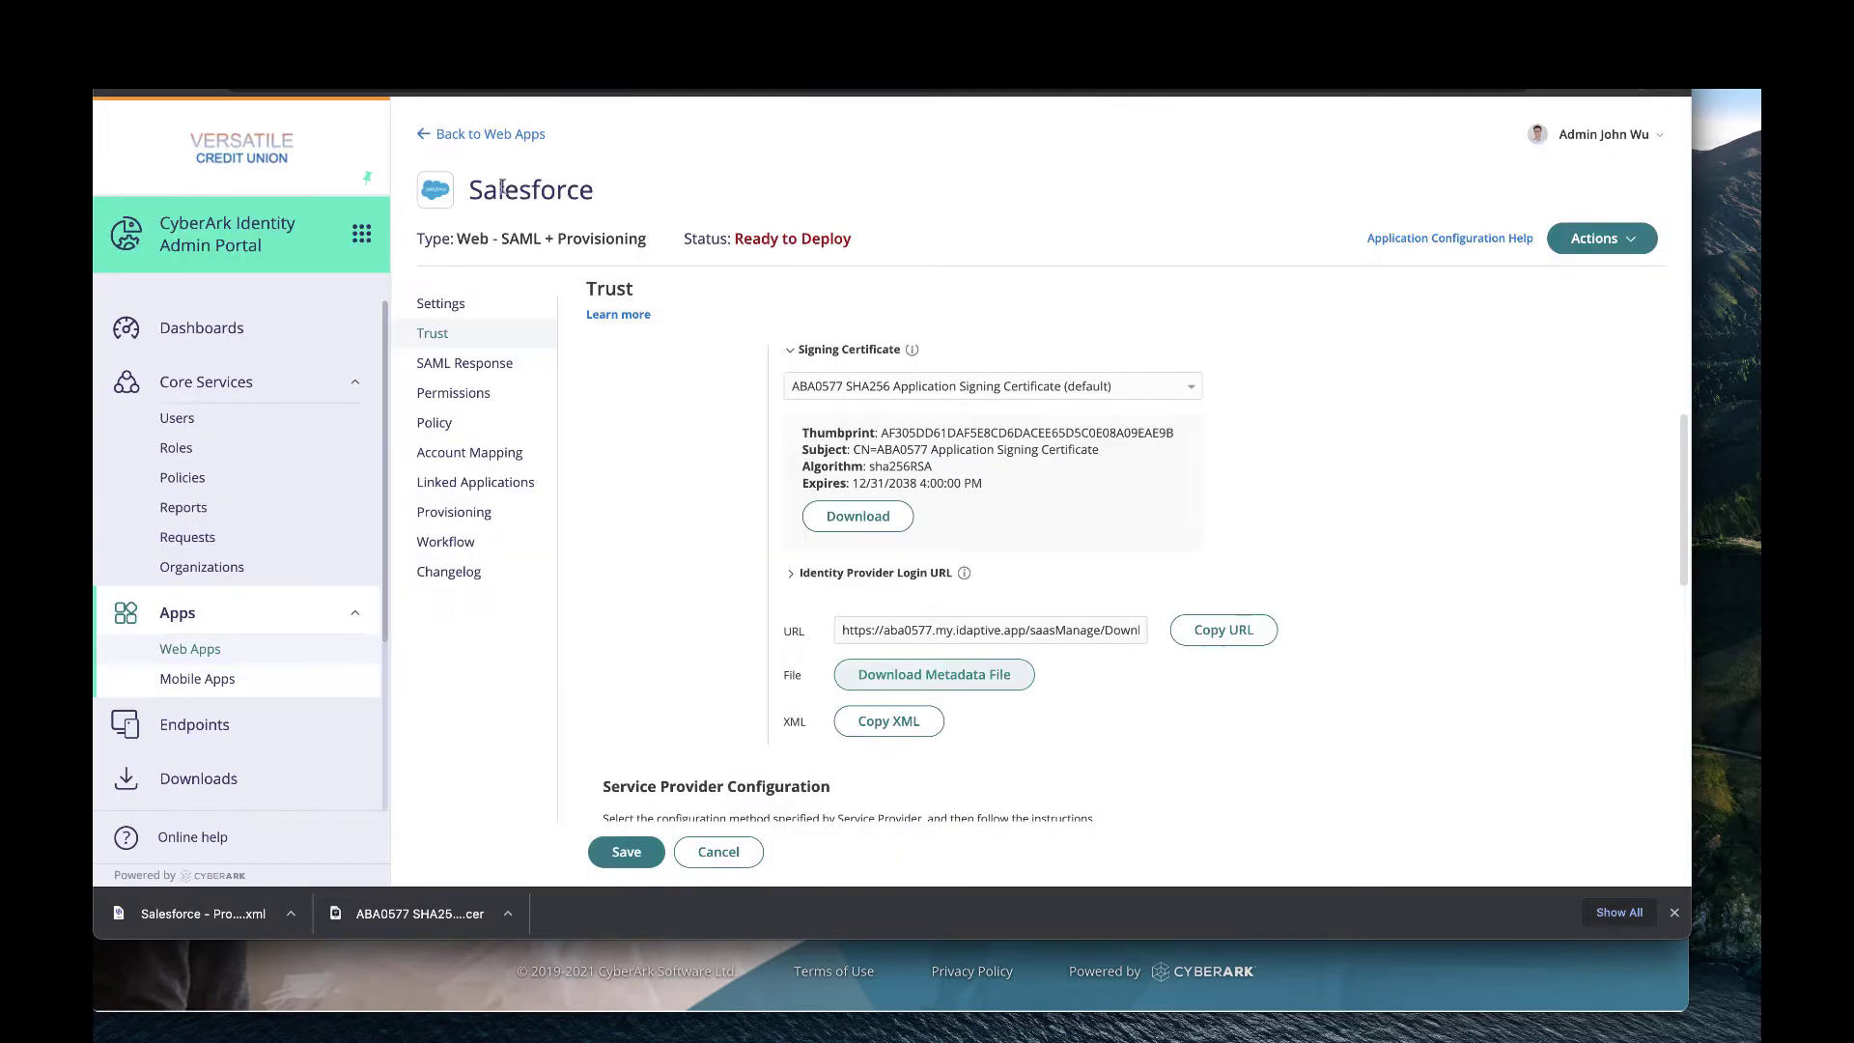
{"action": "scroll", "coordinate": [714, 471], "scroll_direction": "up", "scroll_amount": 5}
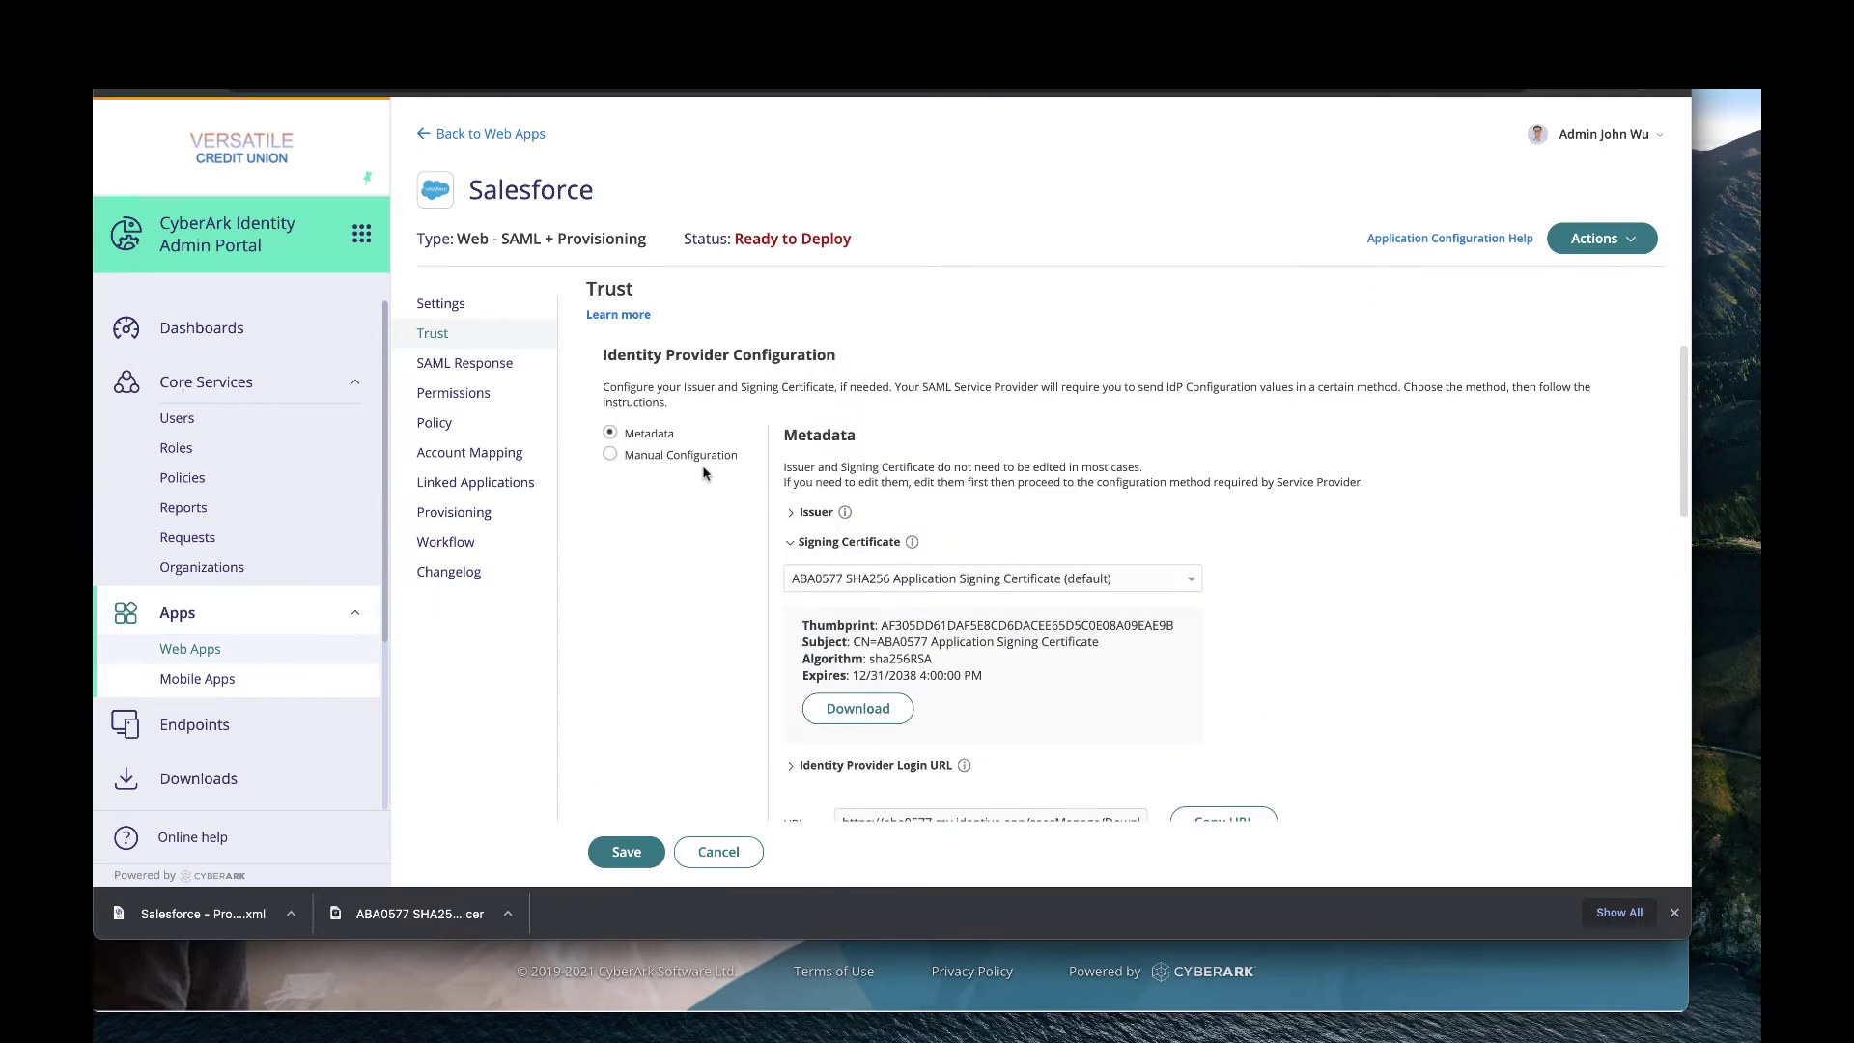
{"action": "left_click", "coordinate": [653, 464]}
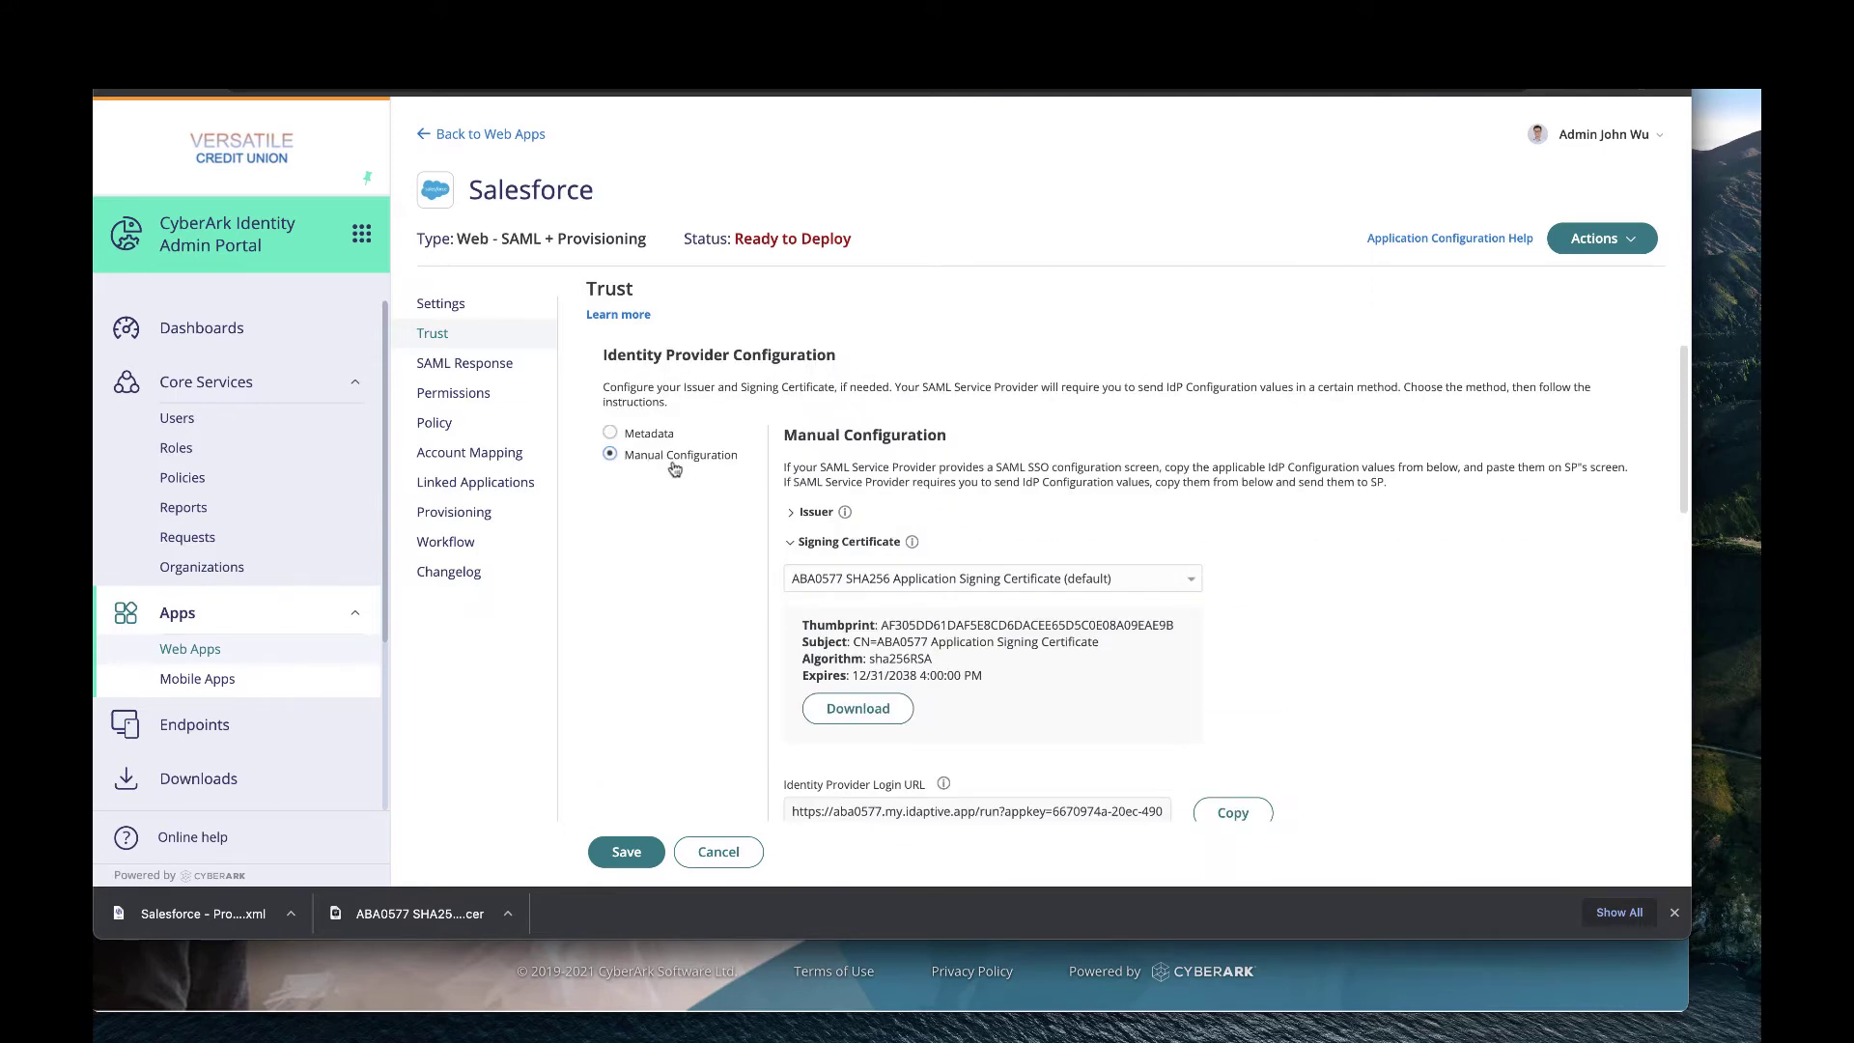
{"action": "scroll", "coordinate": [740, 558], "scroll_direction": "down", "scroll_amount": 3}
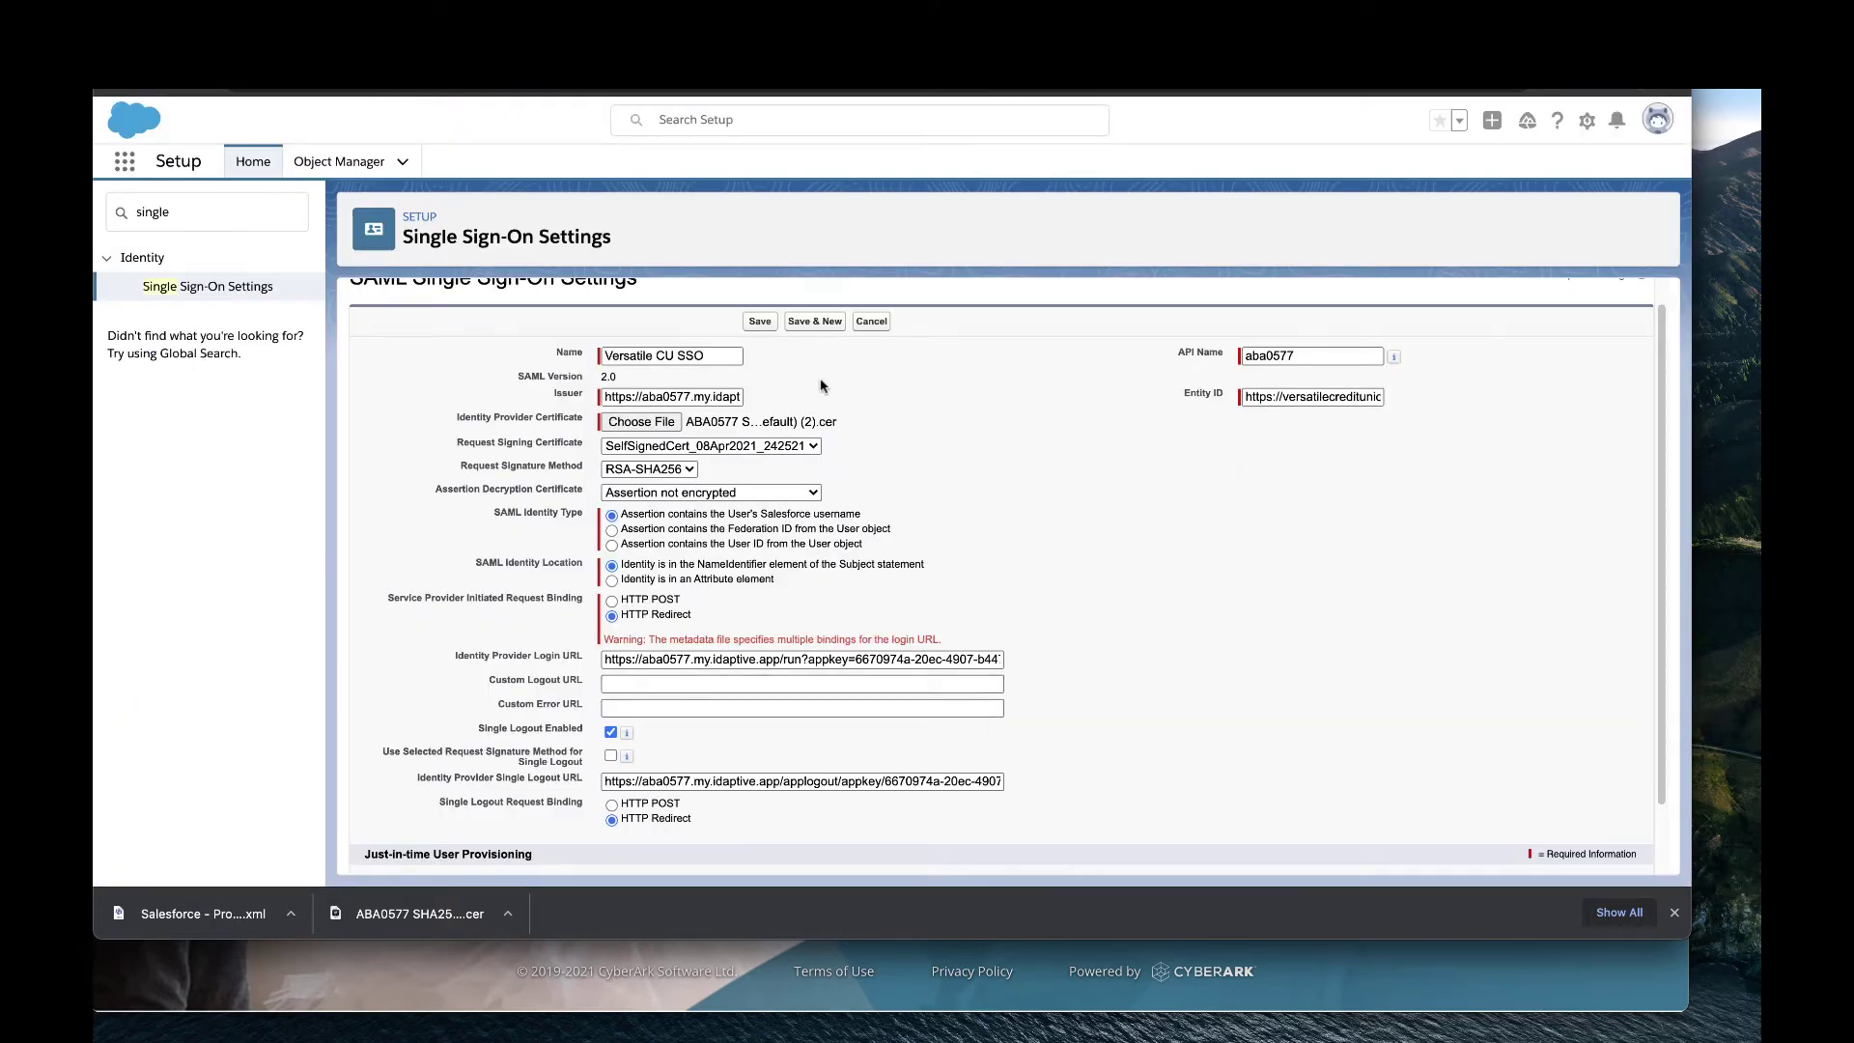
Save the Versatile CU SSO configuration and download Salesforce's SAMLSP metadata XML.
{"action": "left_click", "coordinate": [760, 321]}
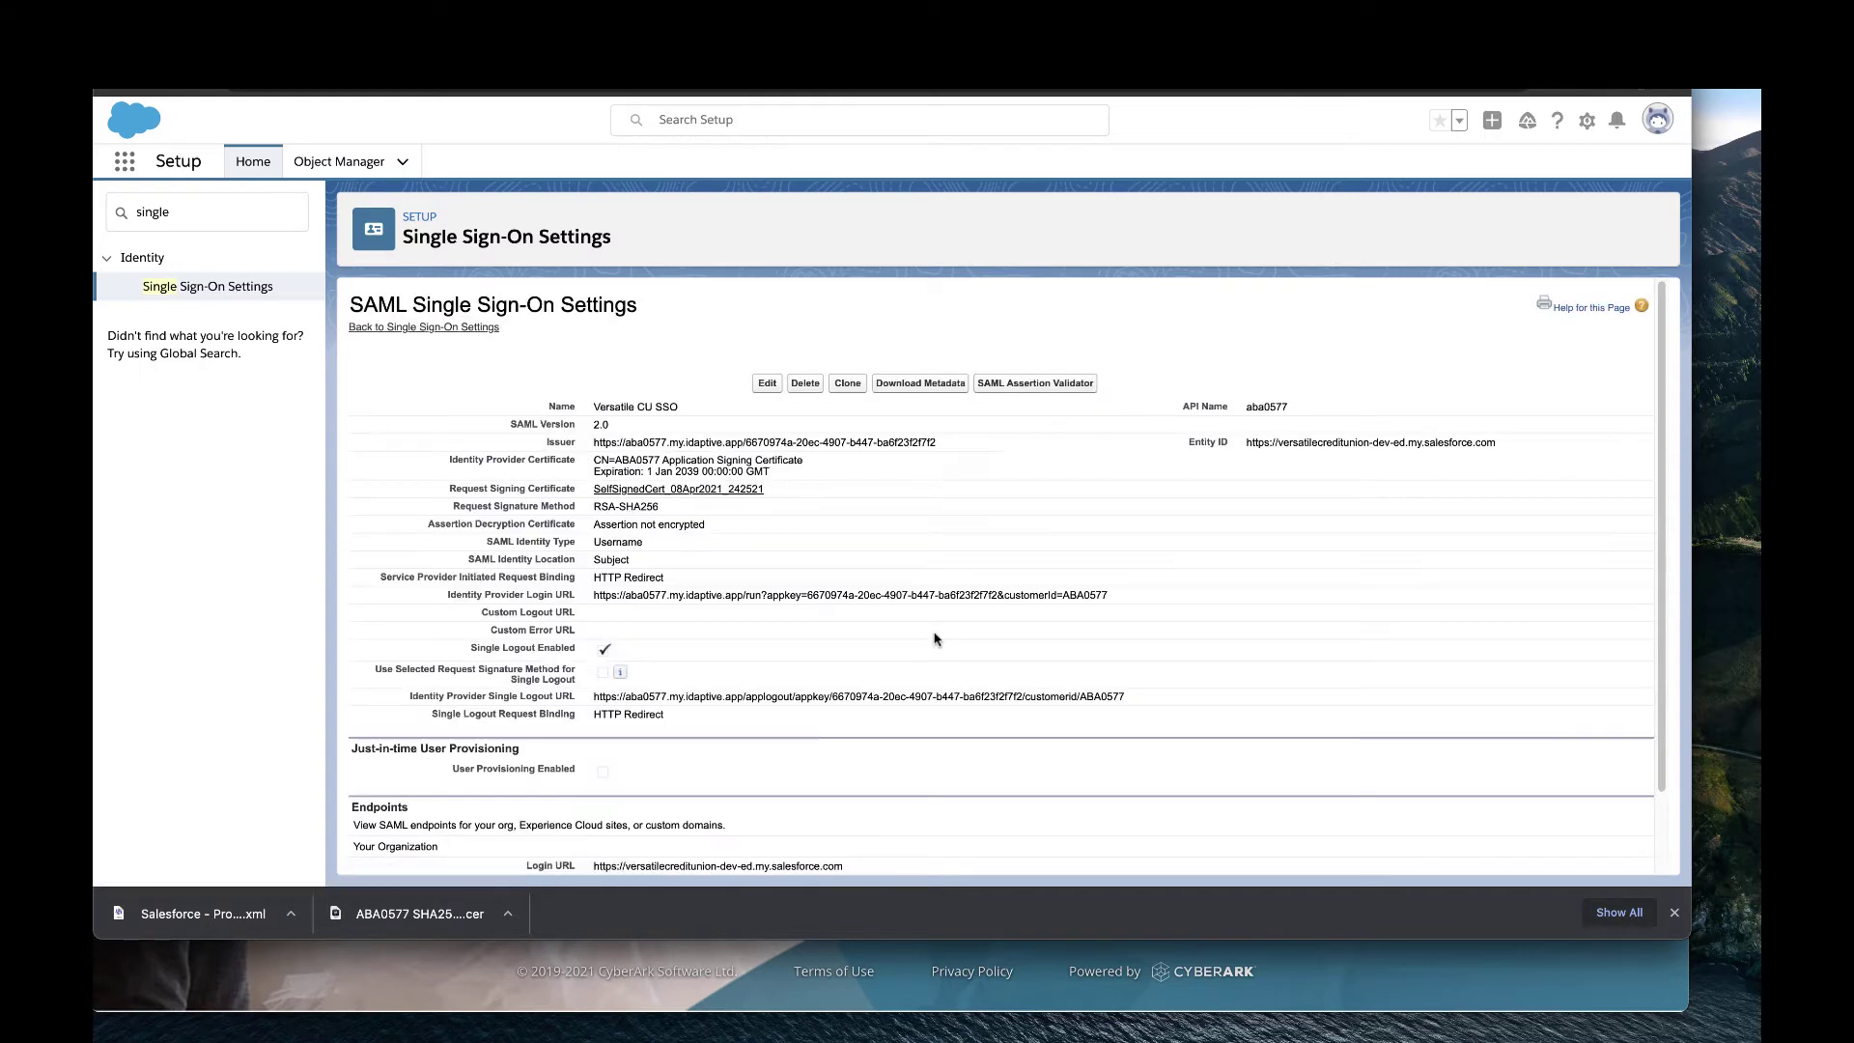
{"action": "scroll", "coordinate": [934, 639], "scroll_direction": "down", "scroll_amount": 2}
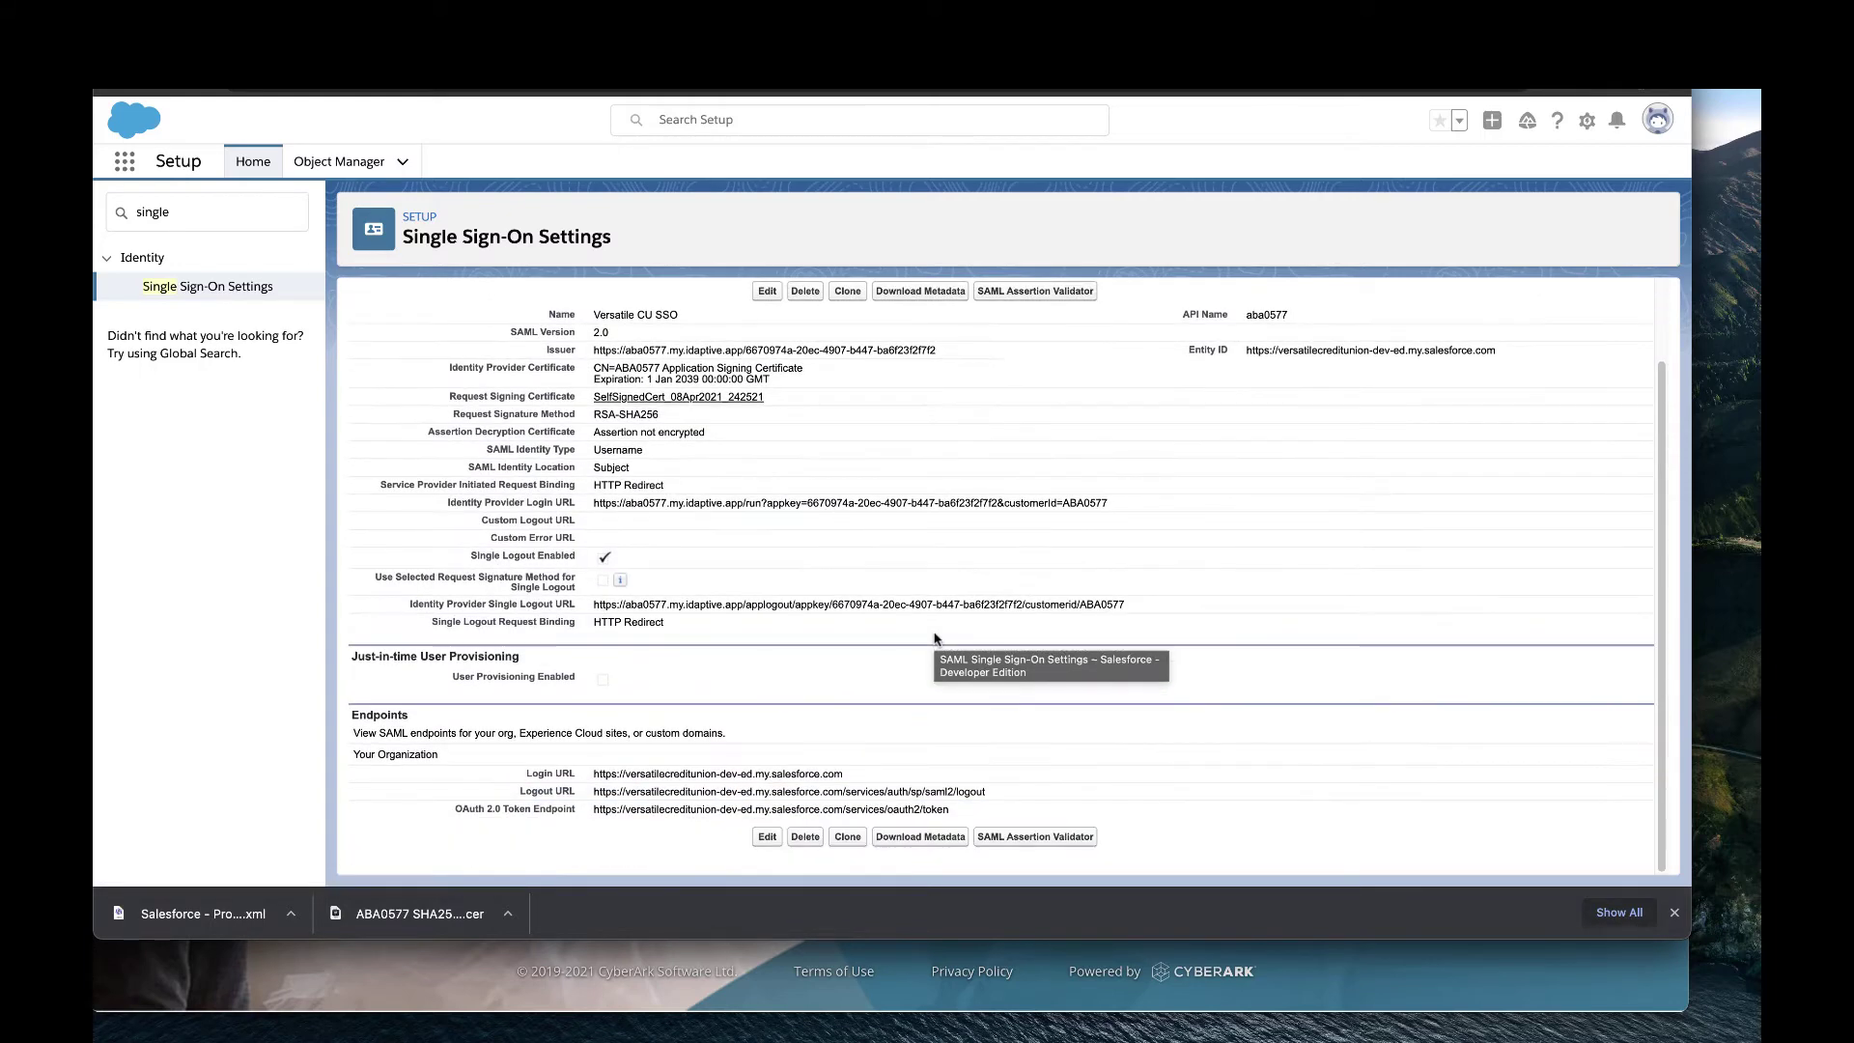
{"action": "left_click", "coordinate": [920, 839]}
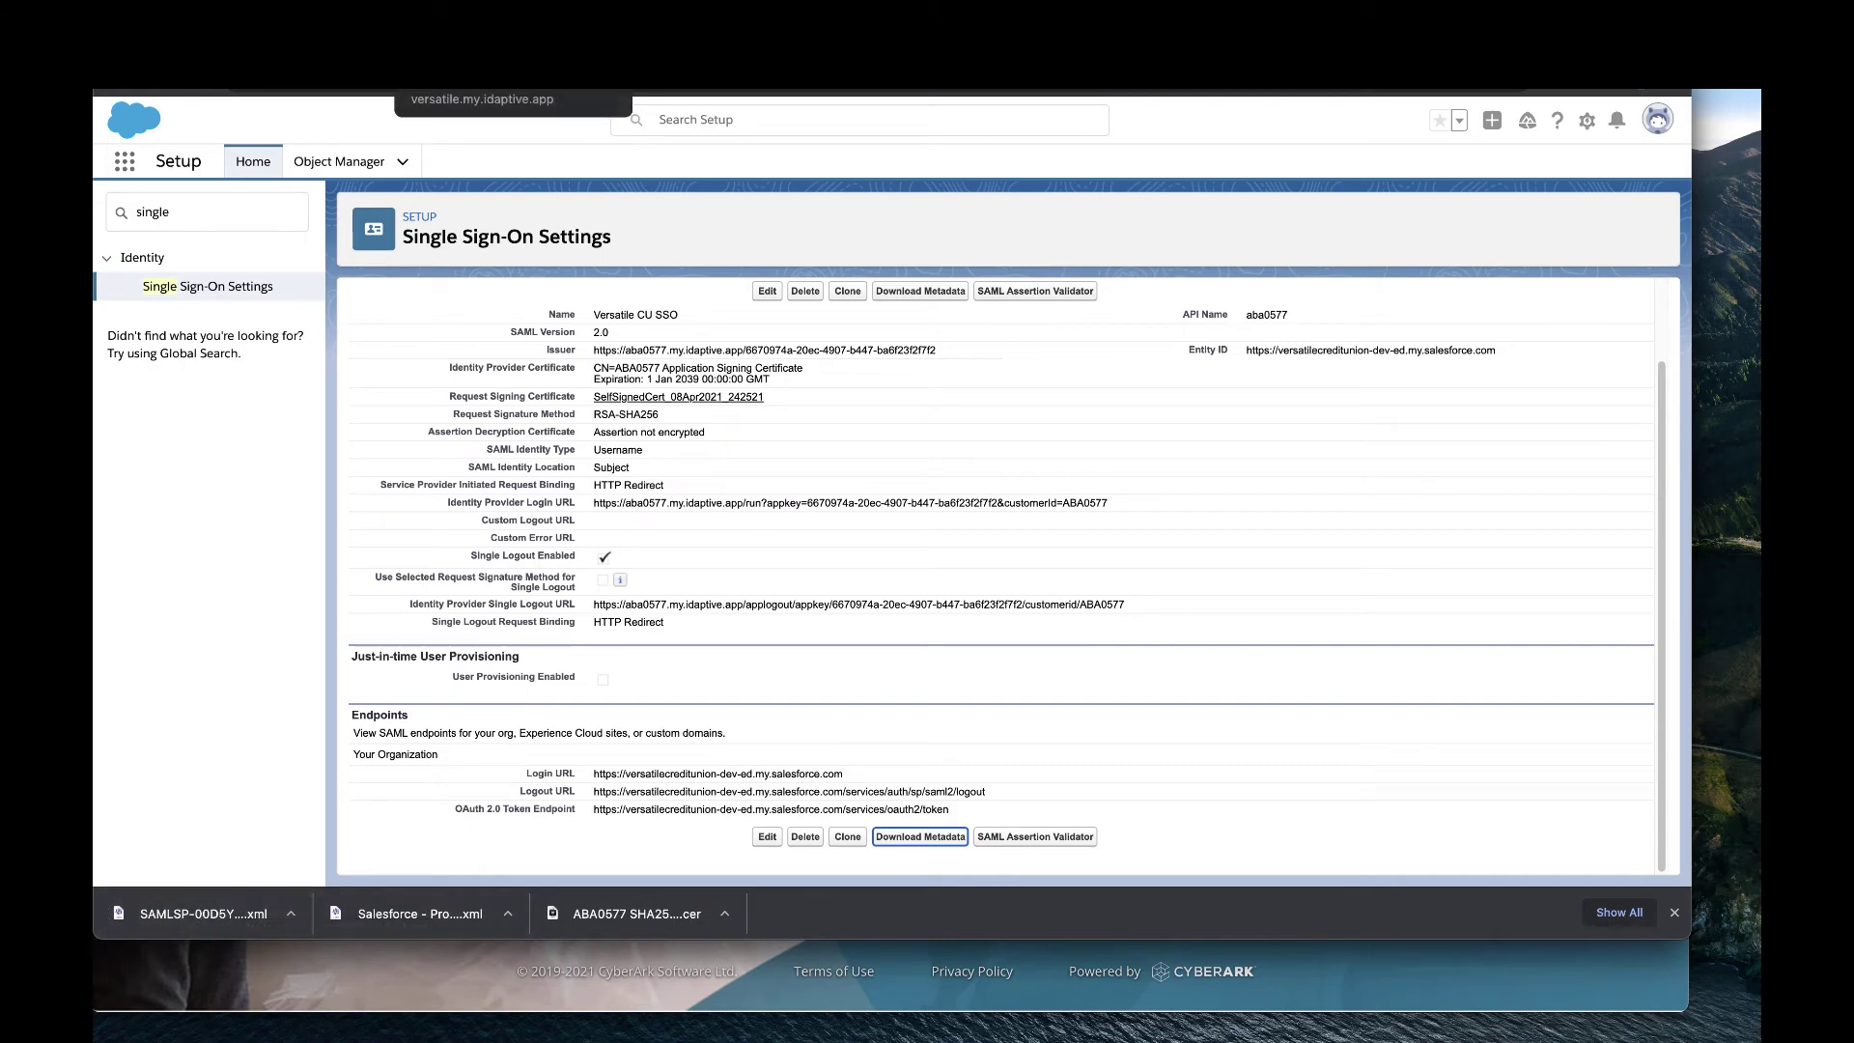
{"action": "left_click", "coordinate": [482, 77]}
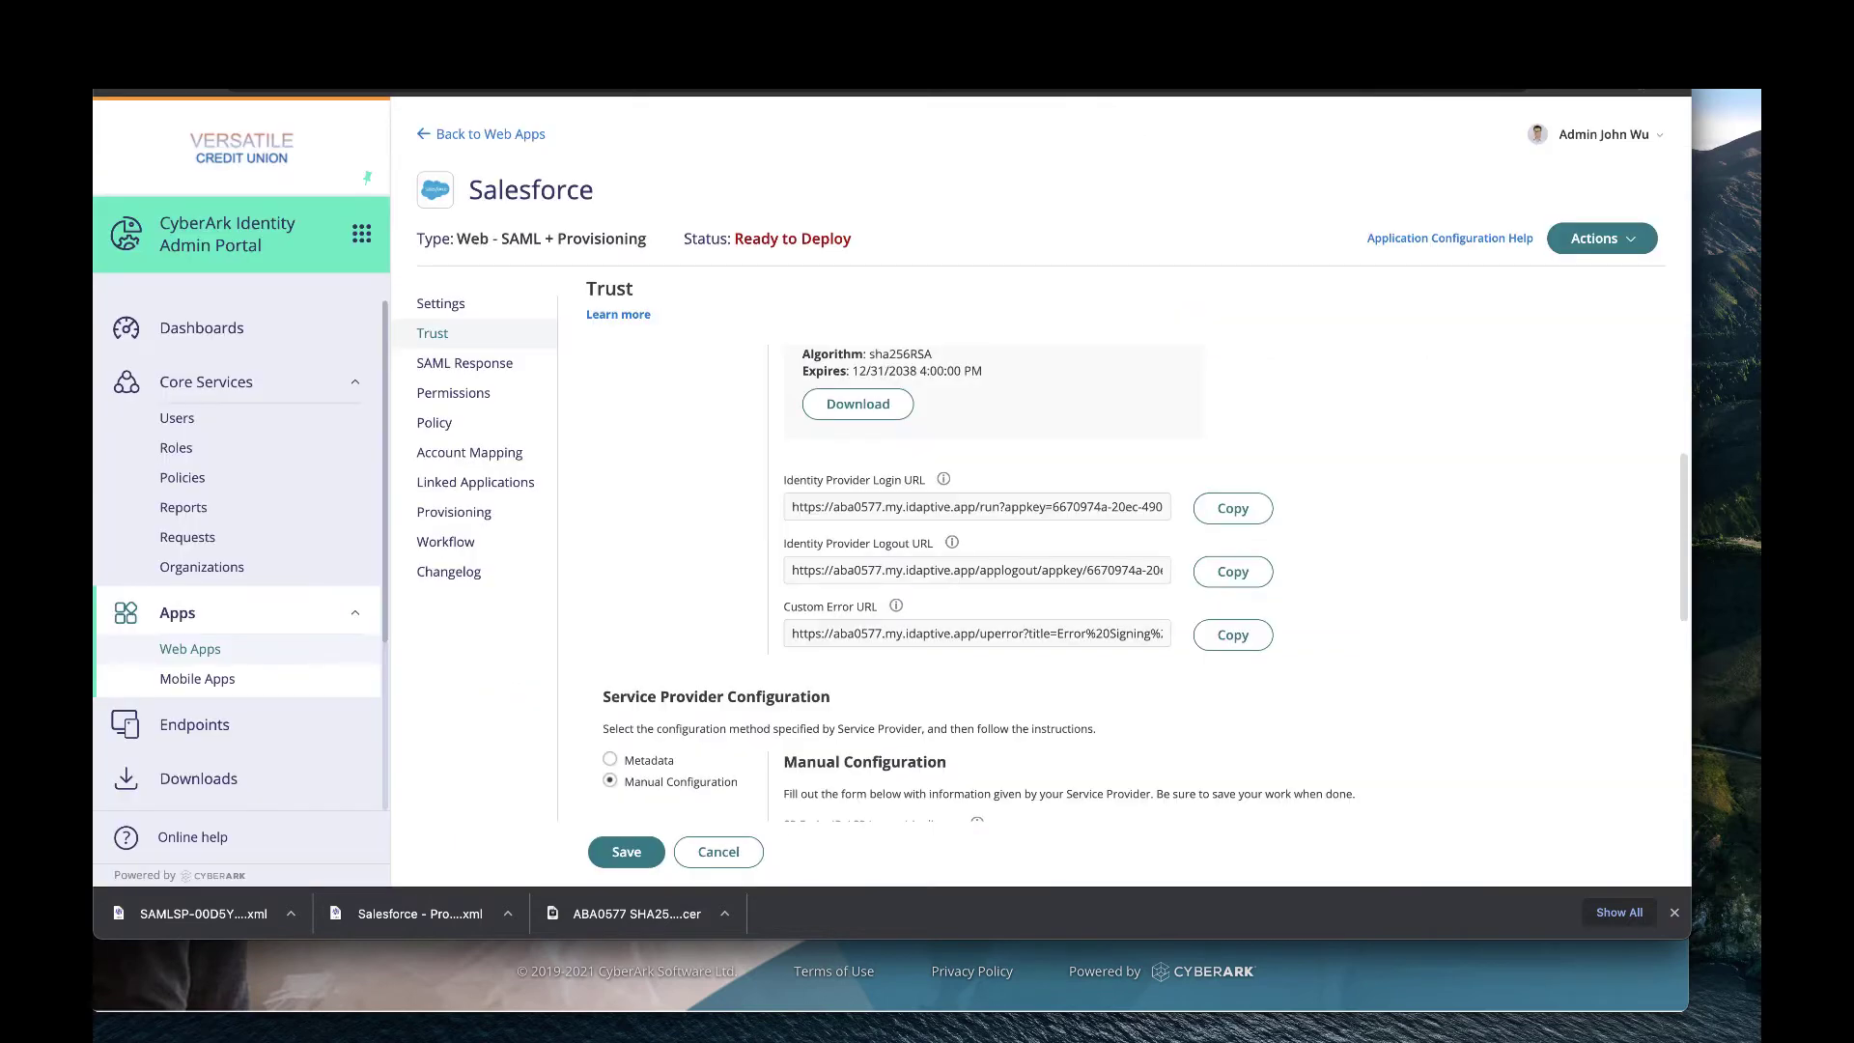
Load the newest Salesforce SAMLSP metadata XML into the Service Provider Configuration.
{"action": "scroll", "coordinate": [732, 461], "scroll_direction": "down", "scroll_amount": 2}
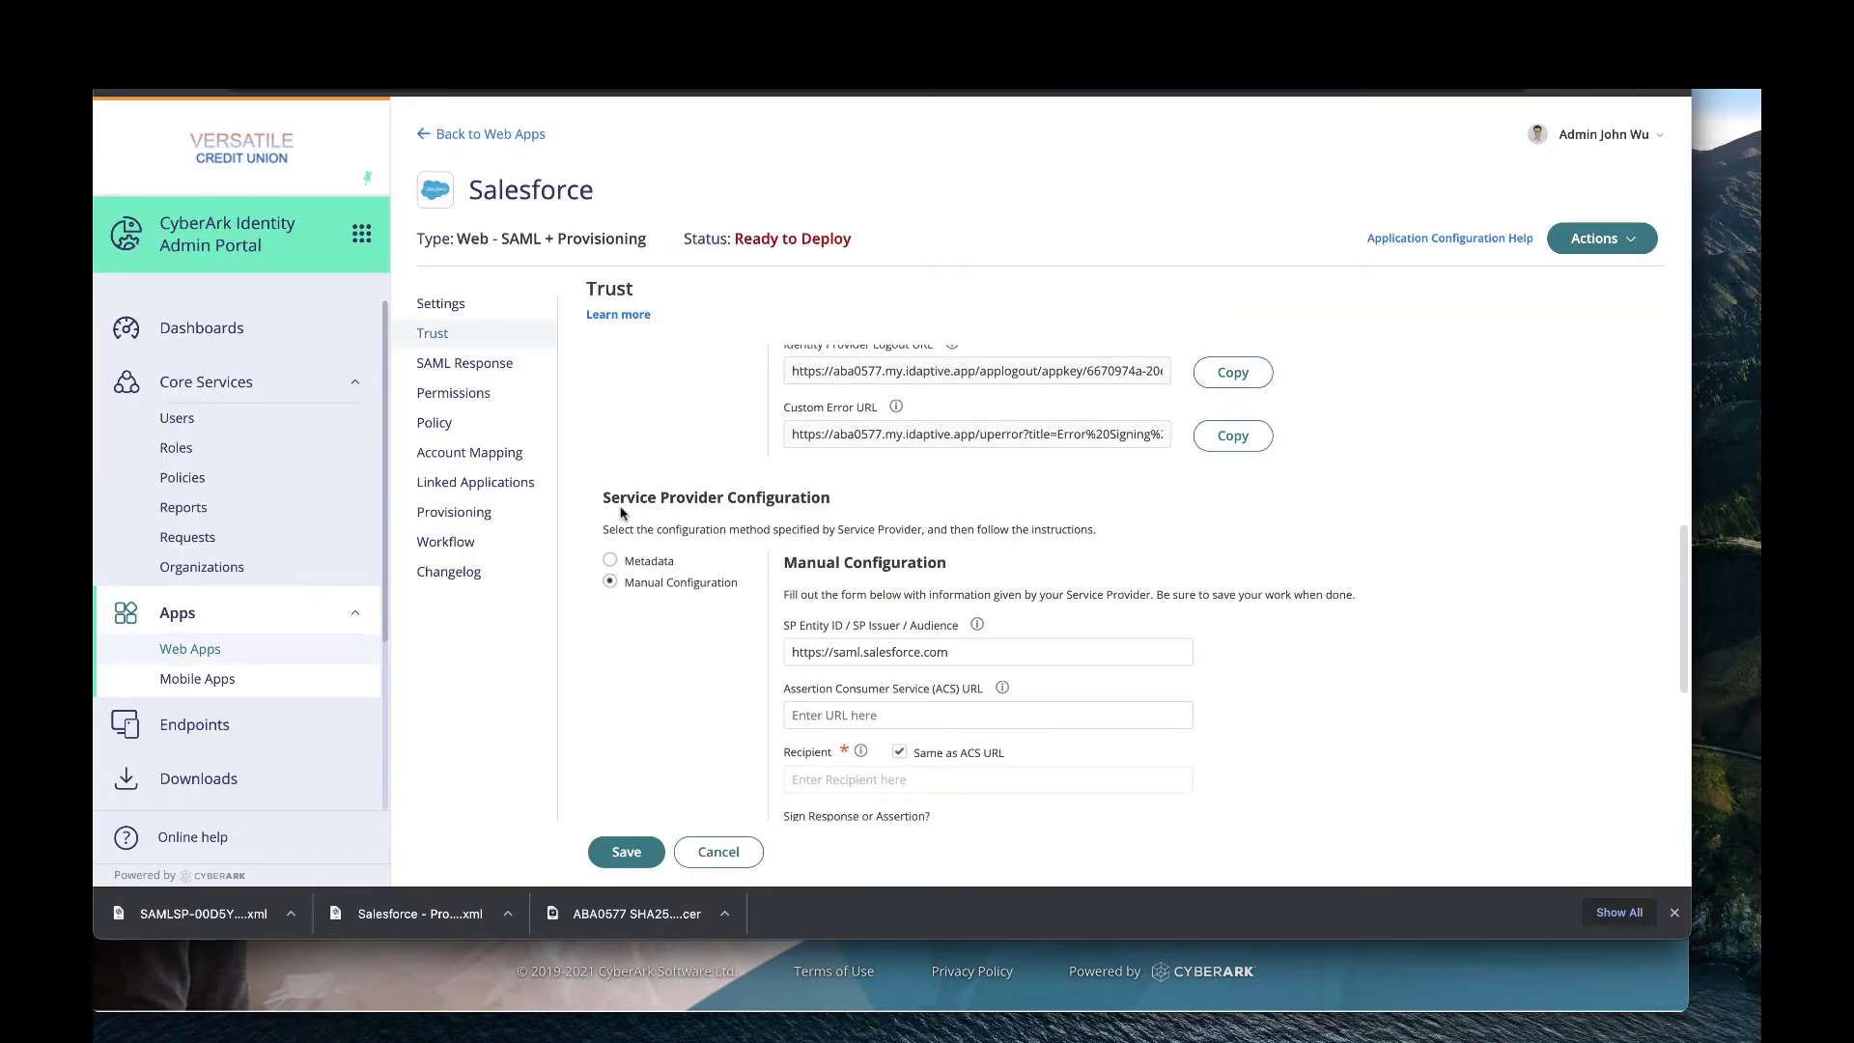
{"action": "left_click", "coordinate": [609, 561]}
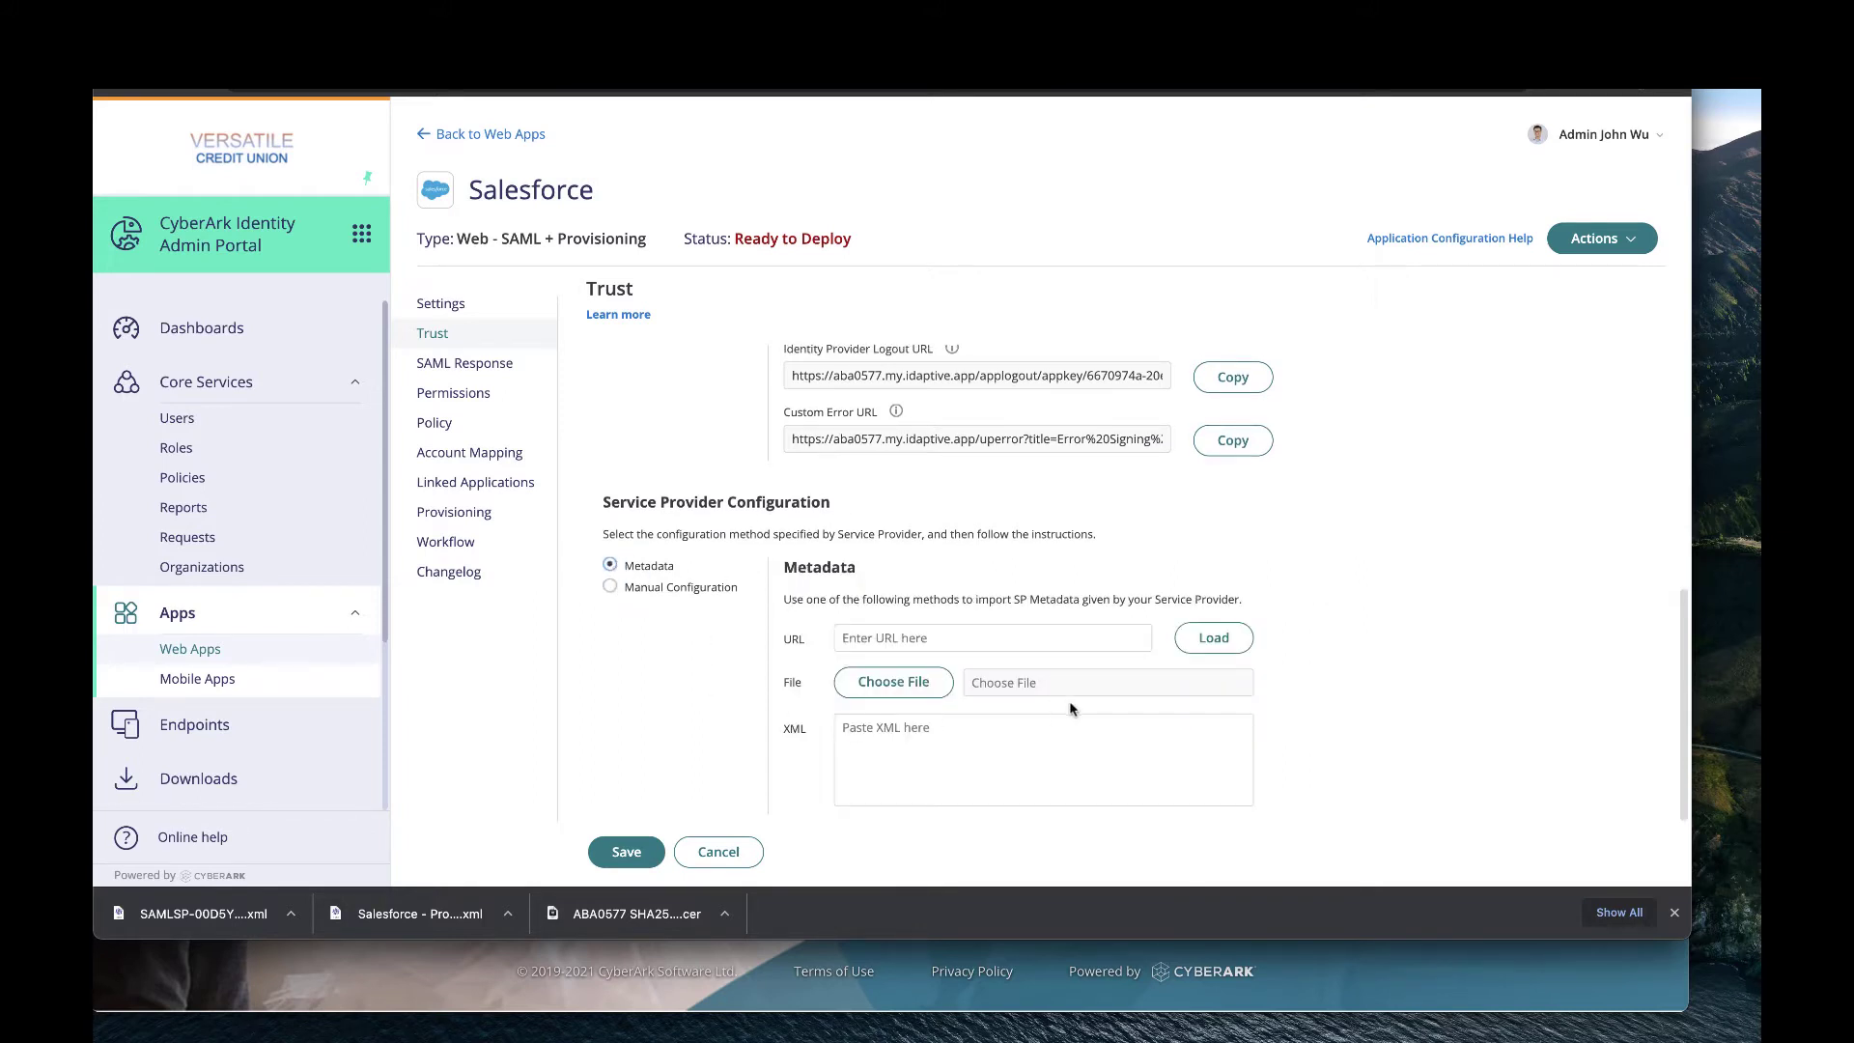
{"action": "left_click", "coordinate": [888, 696]}
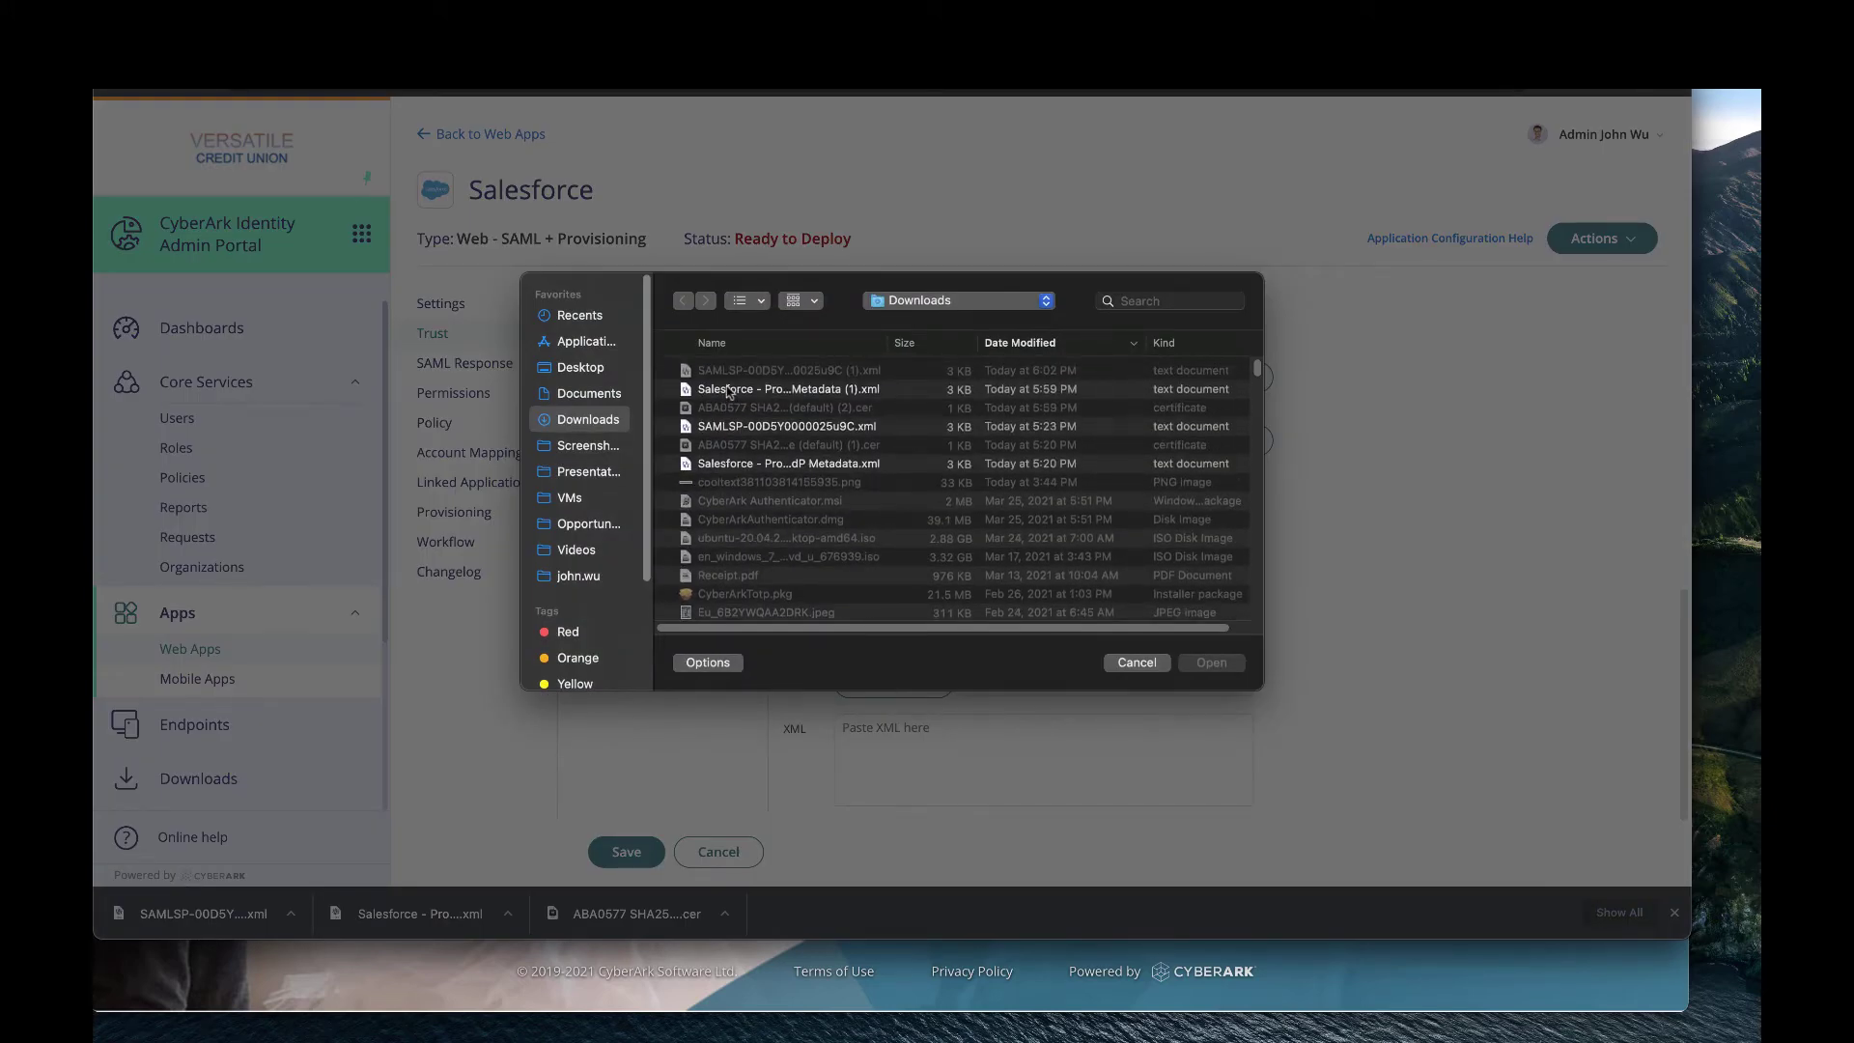
{"action": "left_click", "coordinate": [729, 373]}
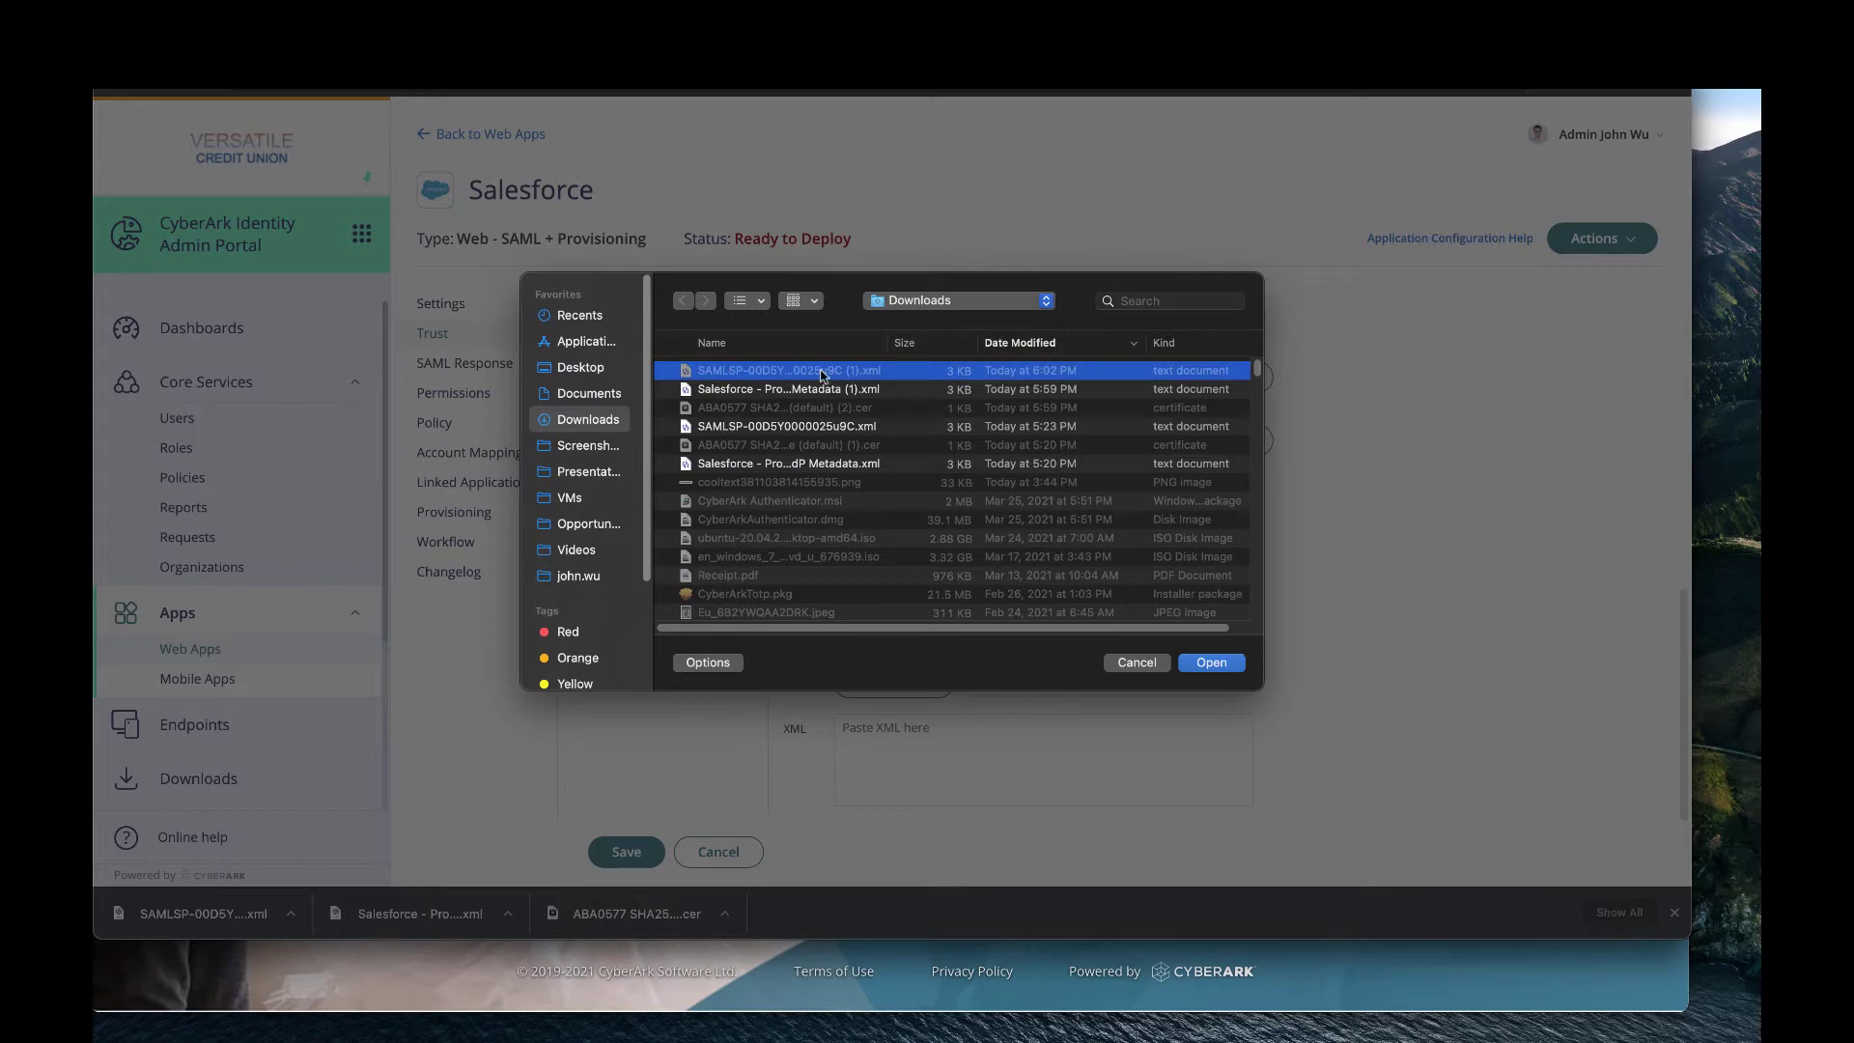
{"action": "left_click", "coordinate": [1211, 663]}
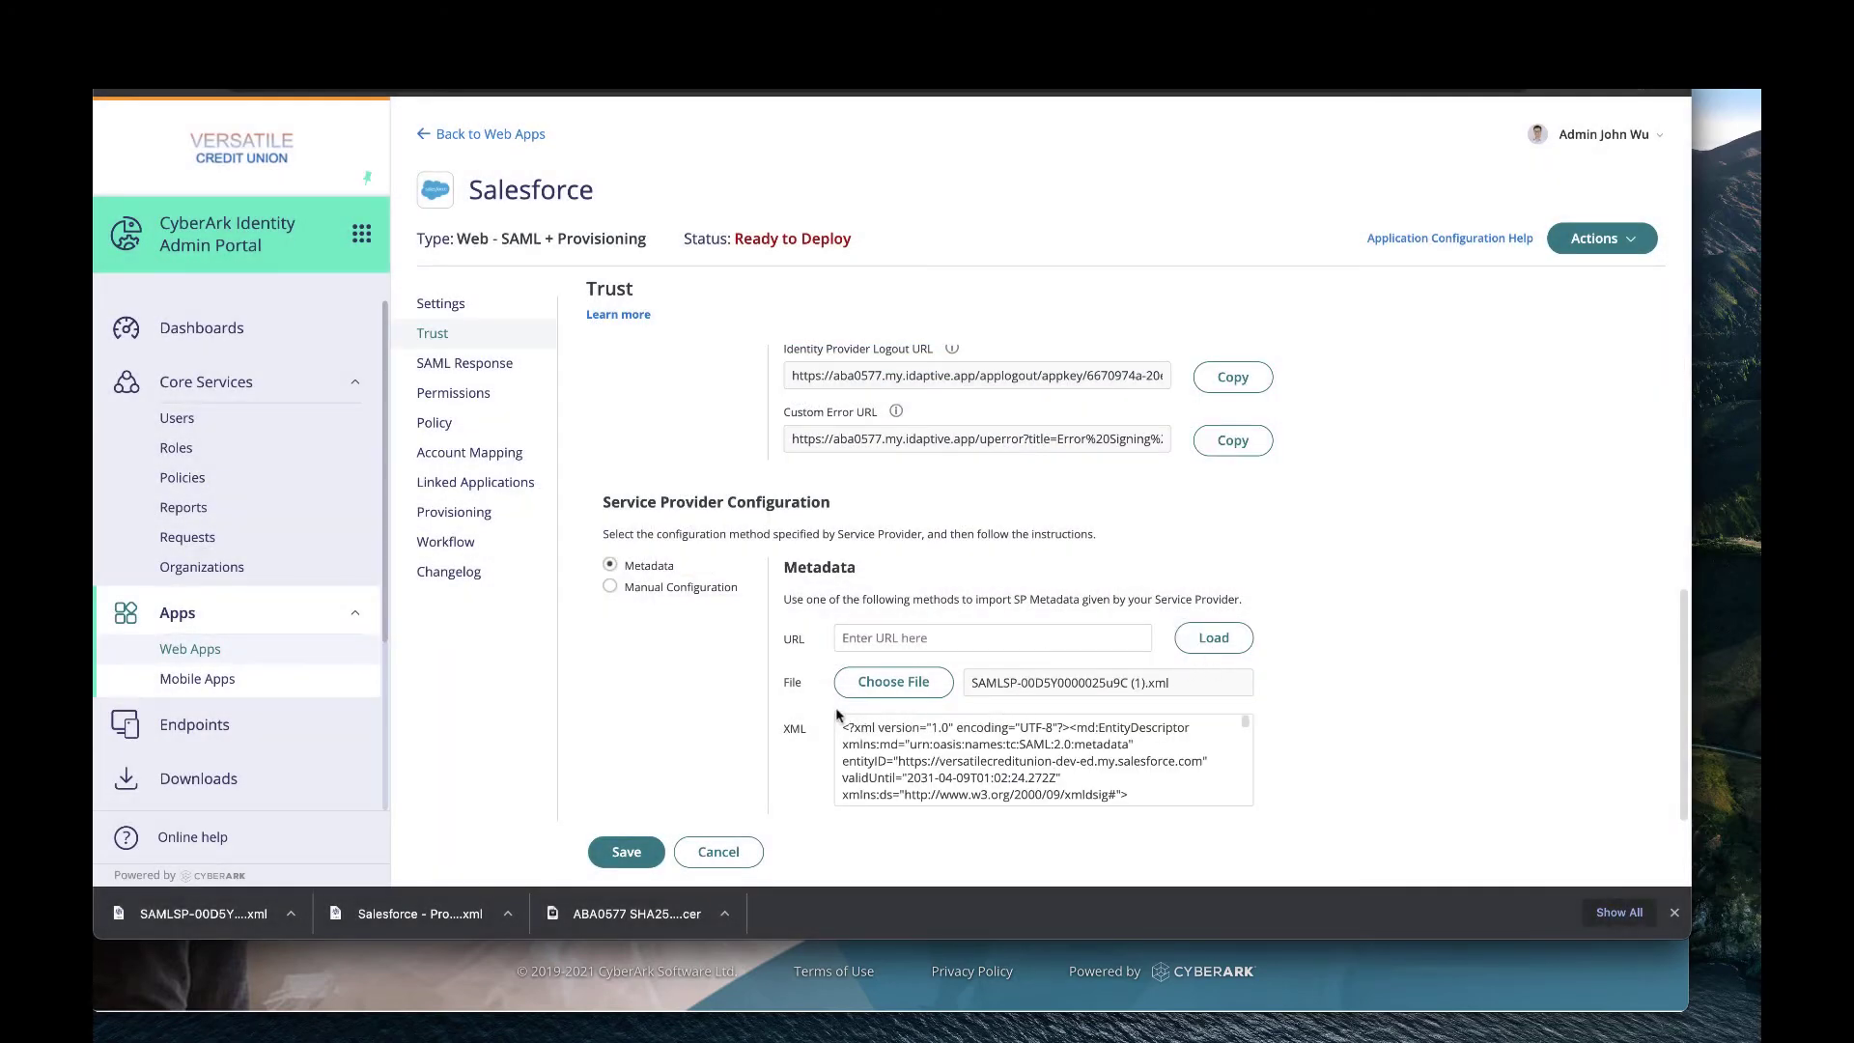
Check the filled service provider fields under Manual Configuration and save the app.
{"action": "left_click", "coordinate": [611, 587]}
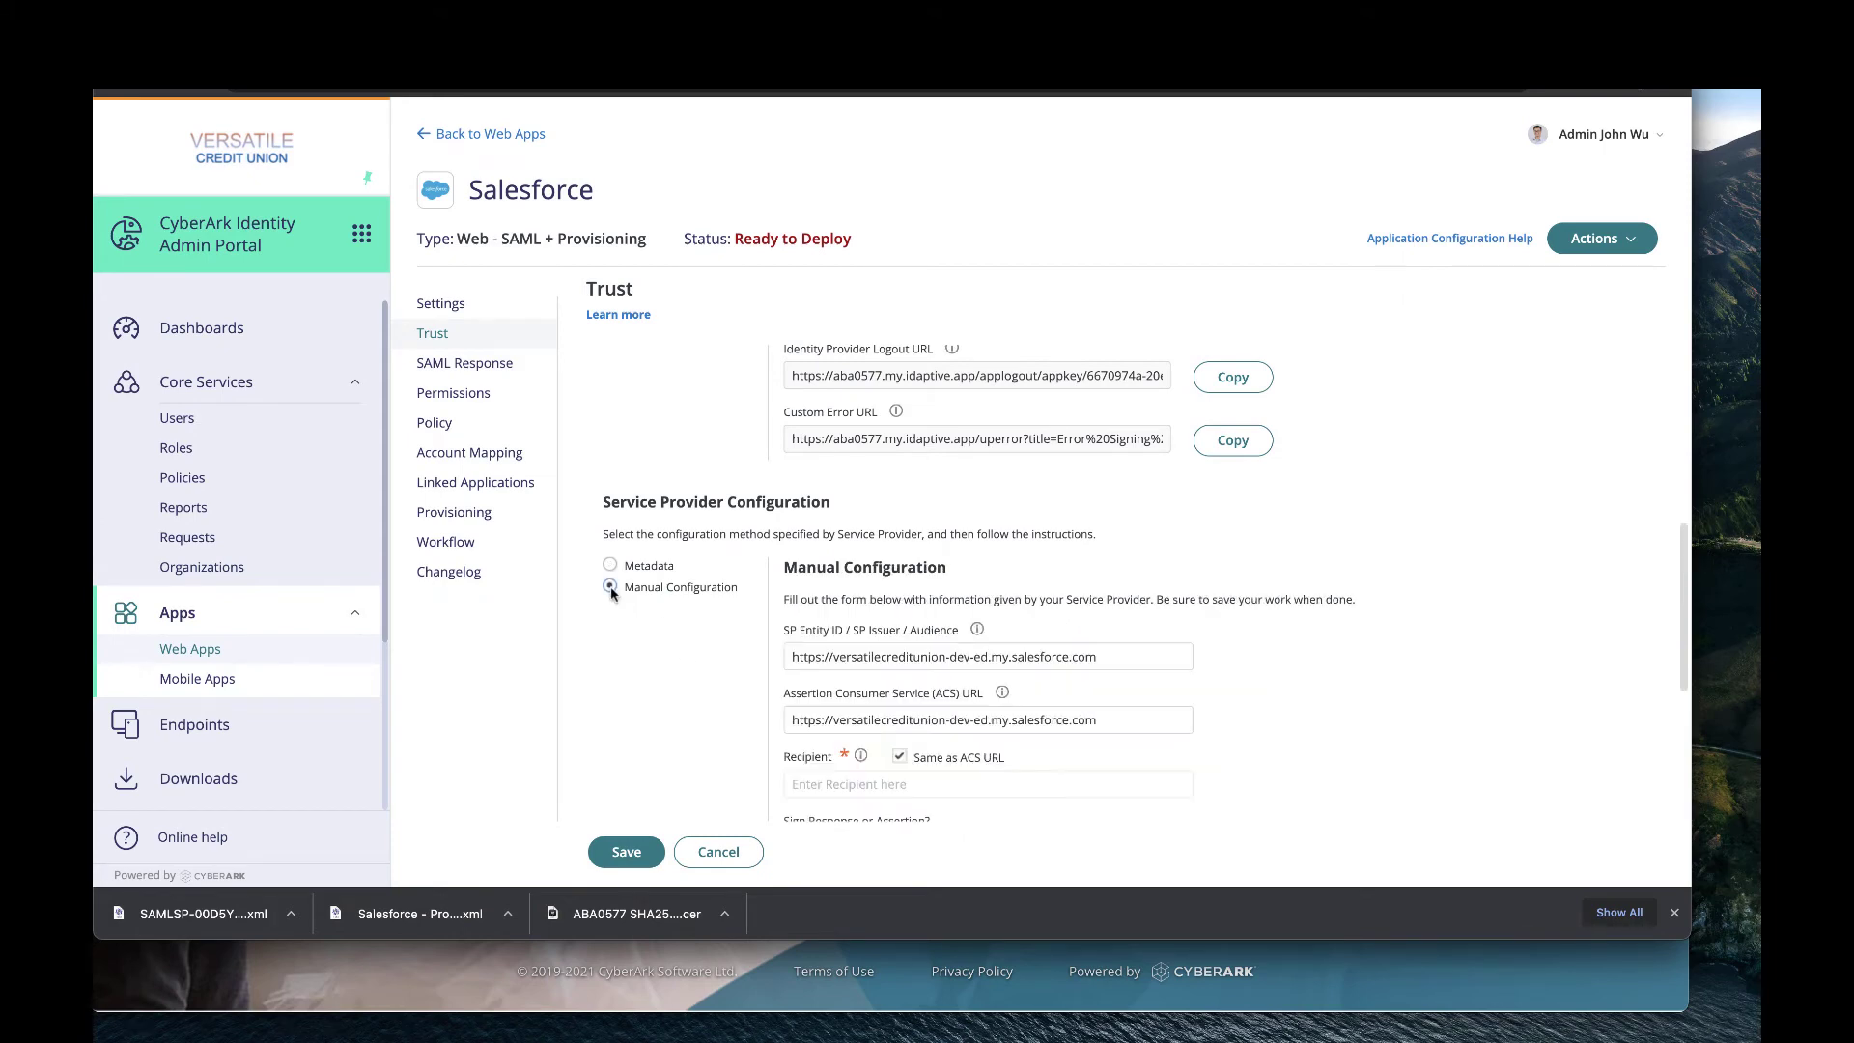
{"action": "scroll", "coordinate": [1114, 715], "scroll_direction": "down", "scroll_amount": 3}
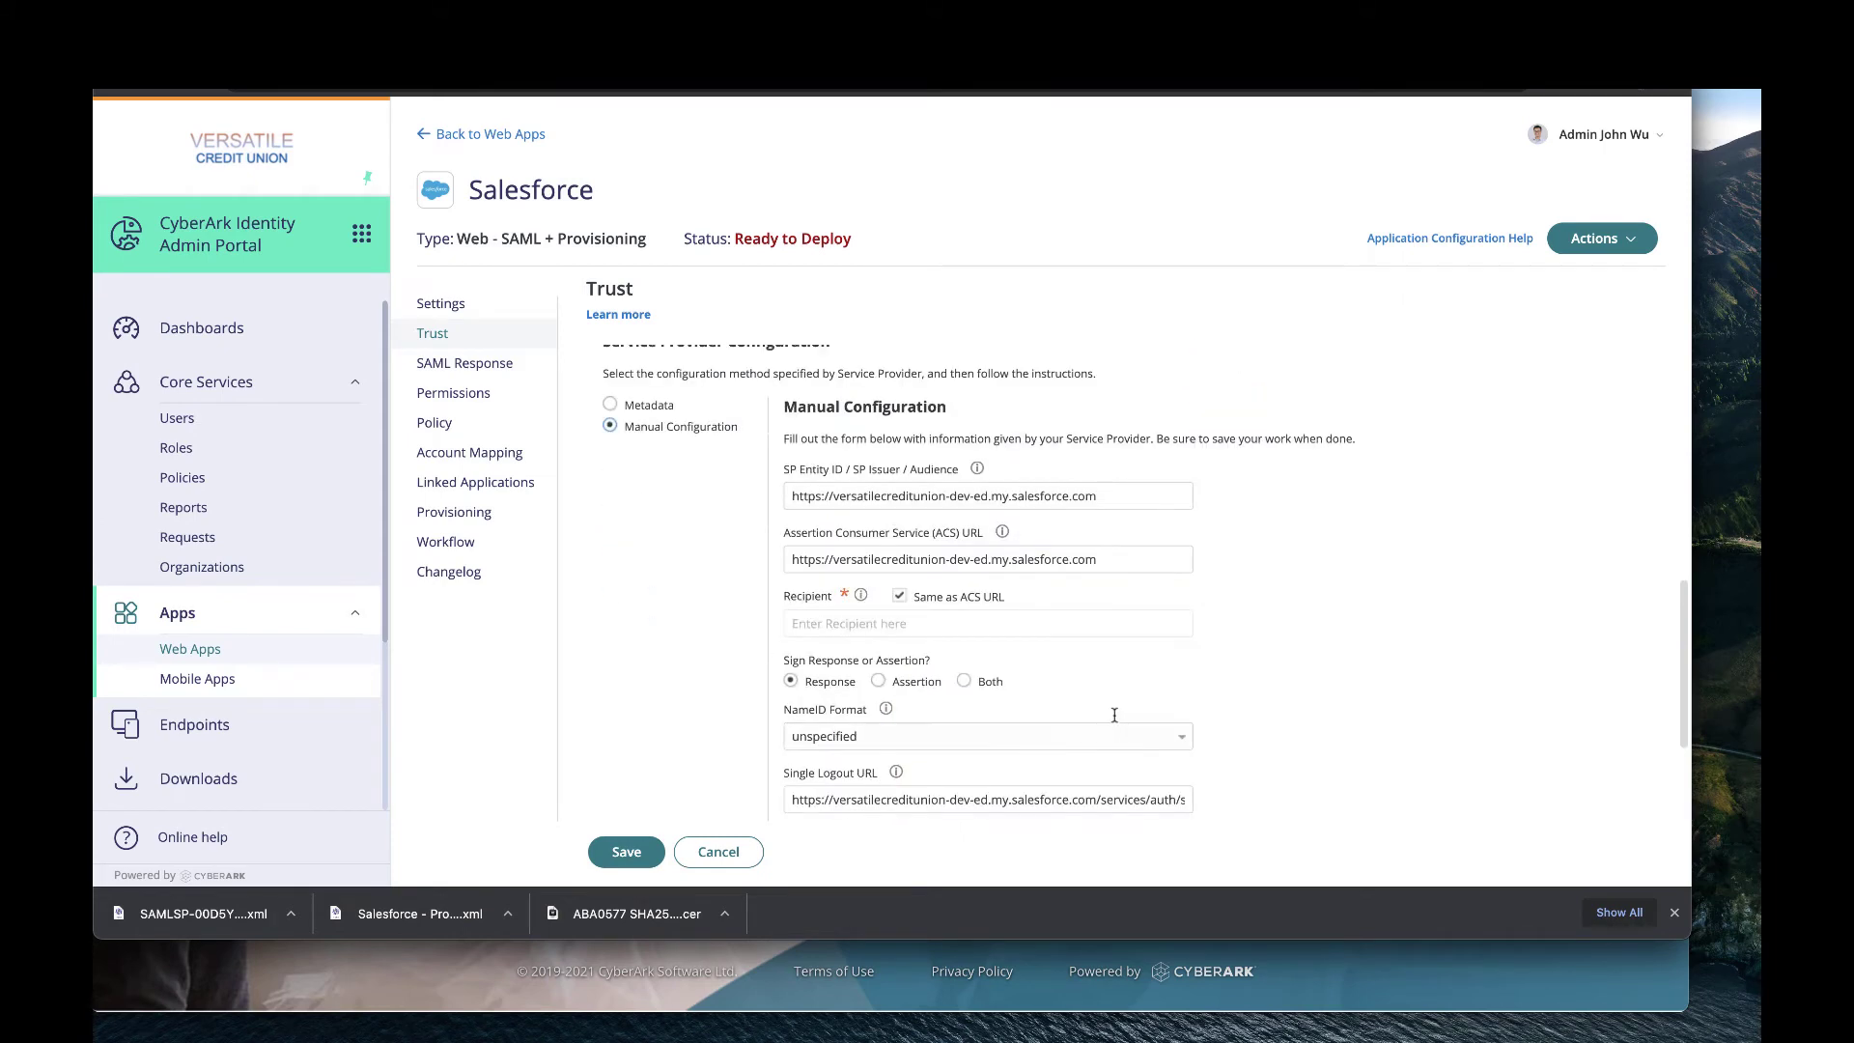
{"action": "scroll", "coordinate": [1059, 762], "scroll_direction": "down", "scroll_amount": 3}
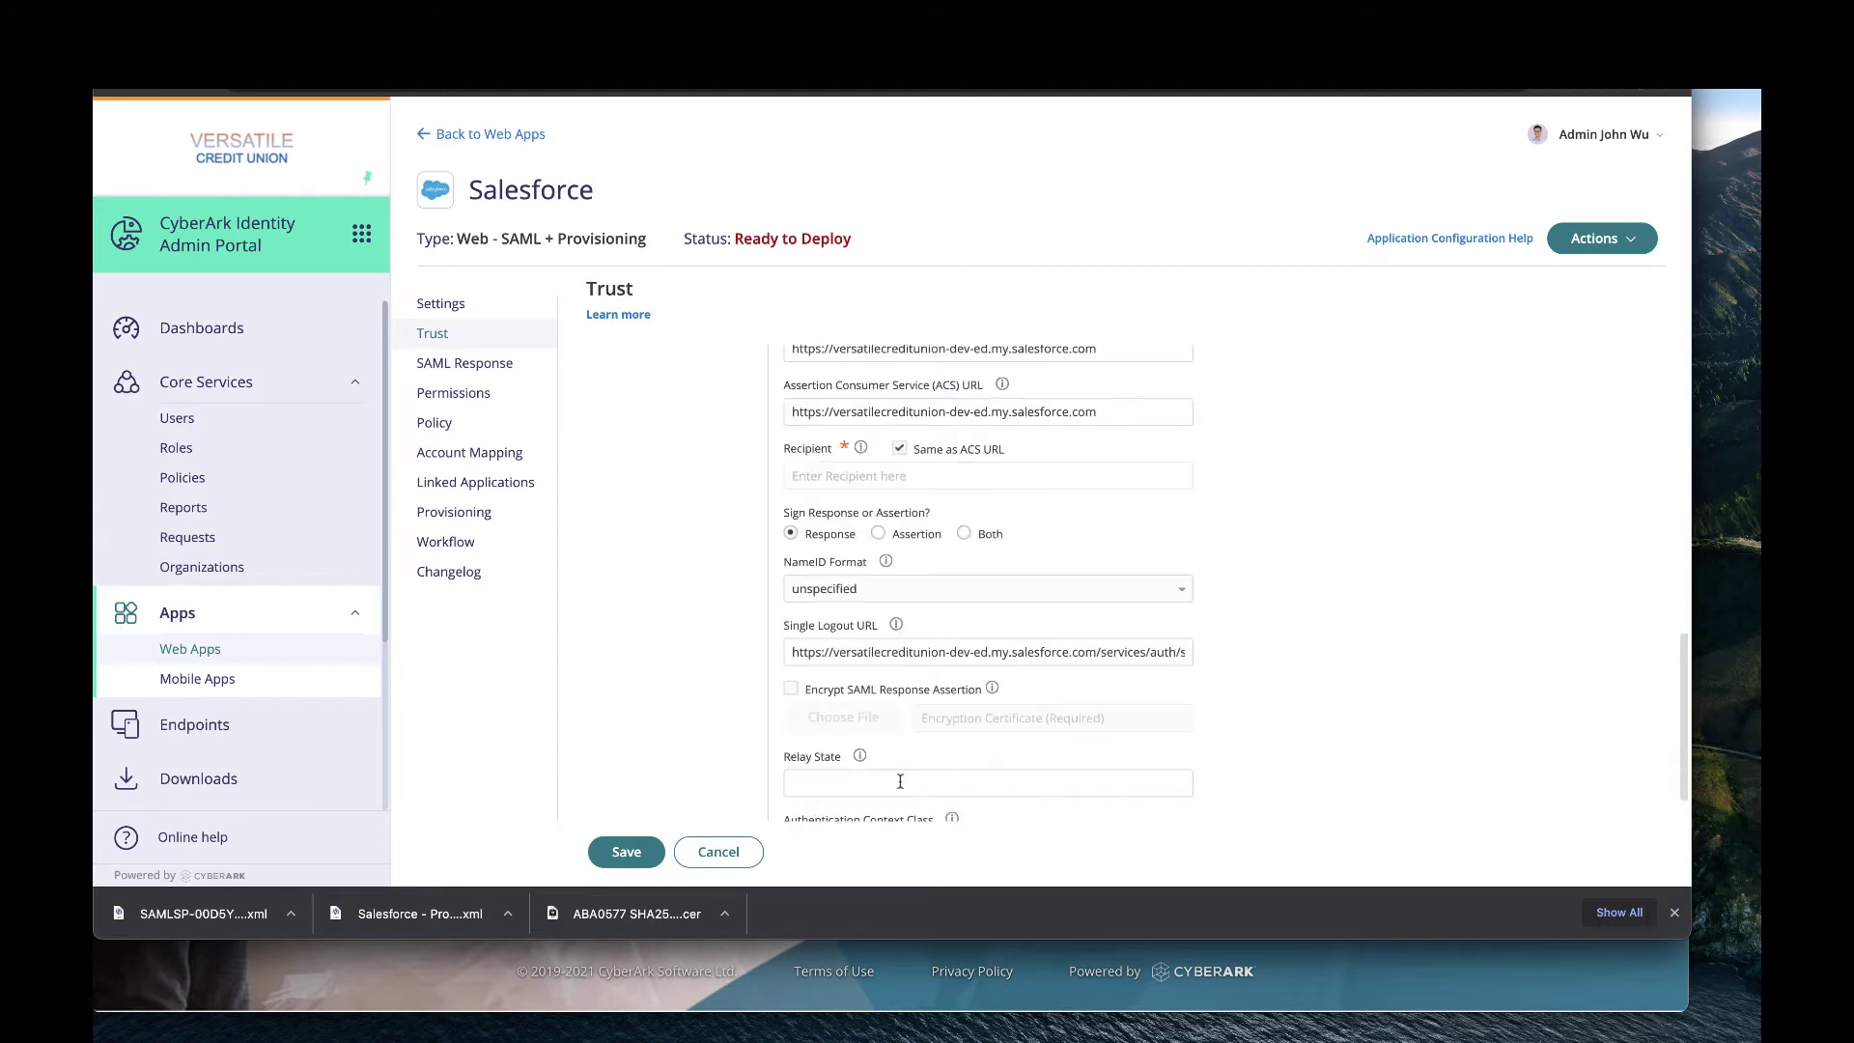
{"action": "left_click", "coordinate": [627, 853]}
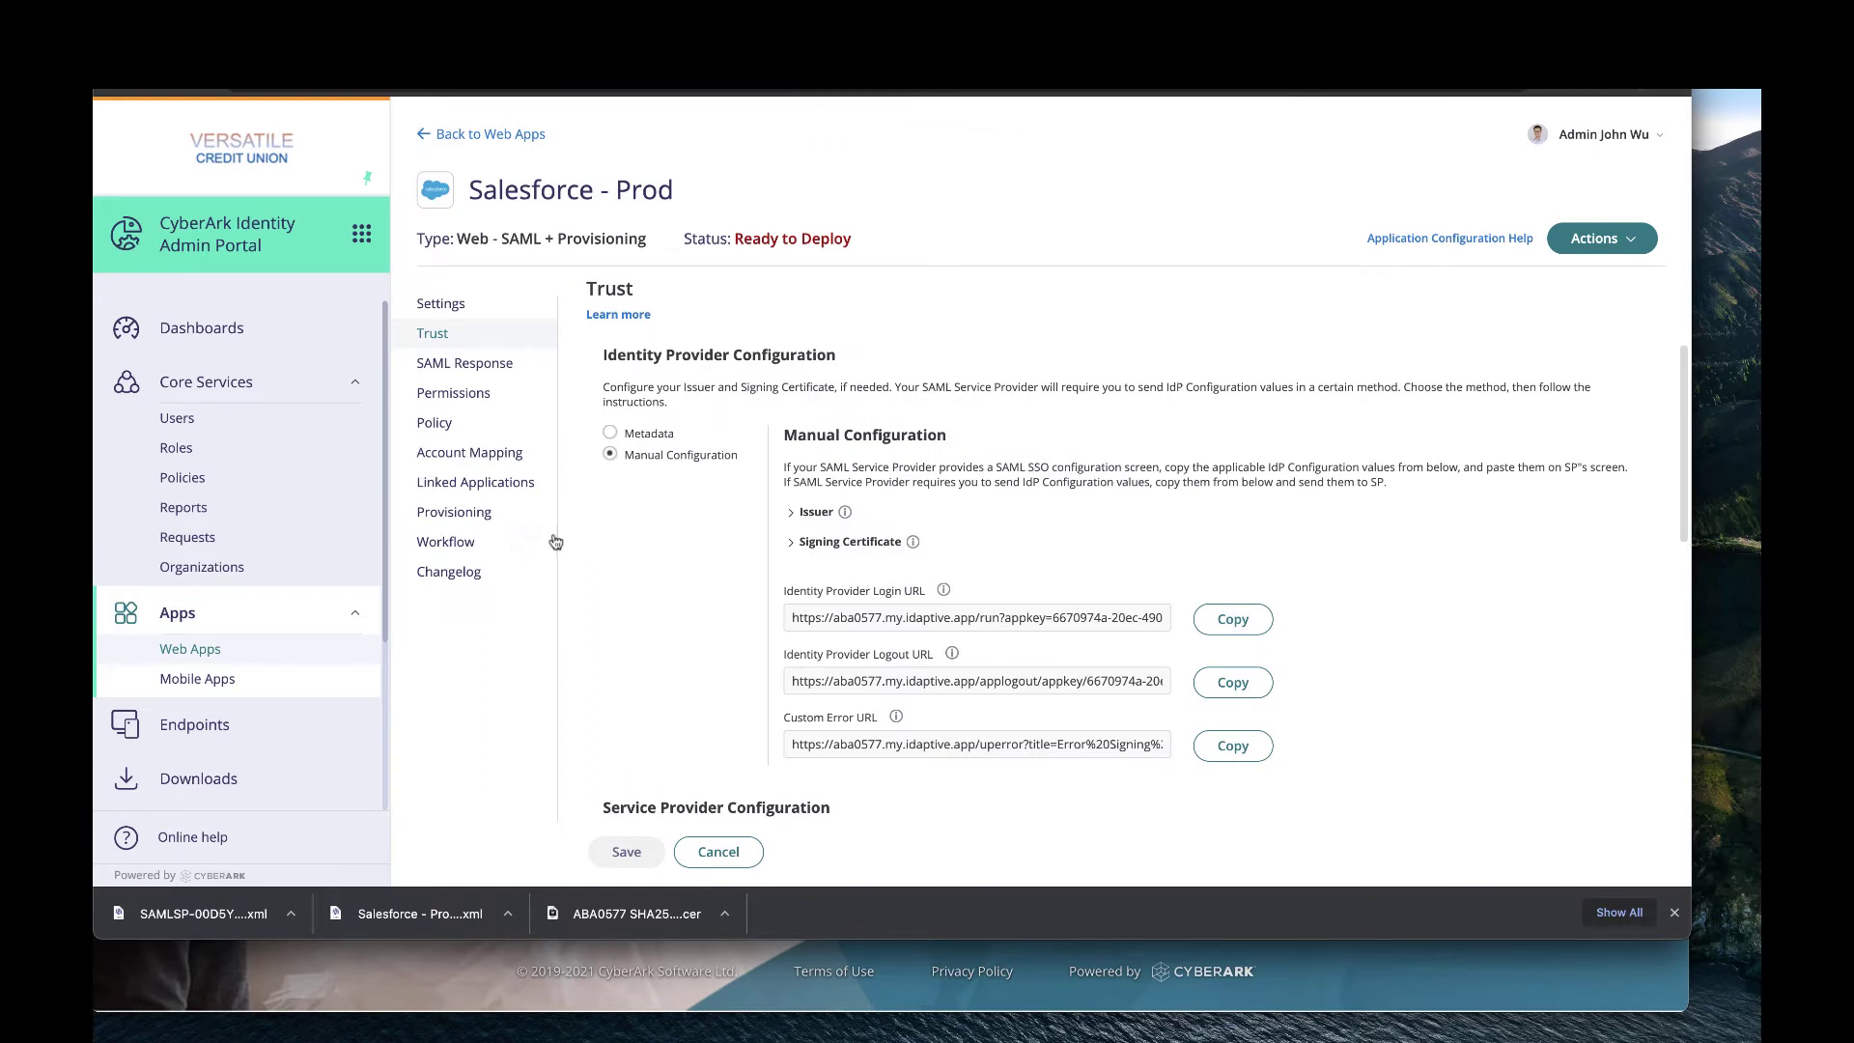
Grant the Salesforce users group permission to the app and save, then list users matching 'sf'.
{"action": "left_click", "coordinate": [455, 396]}
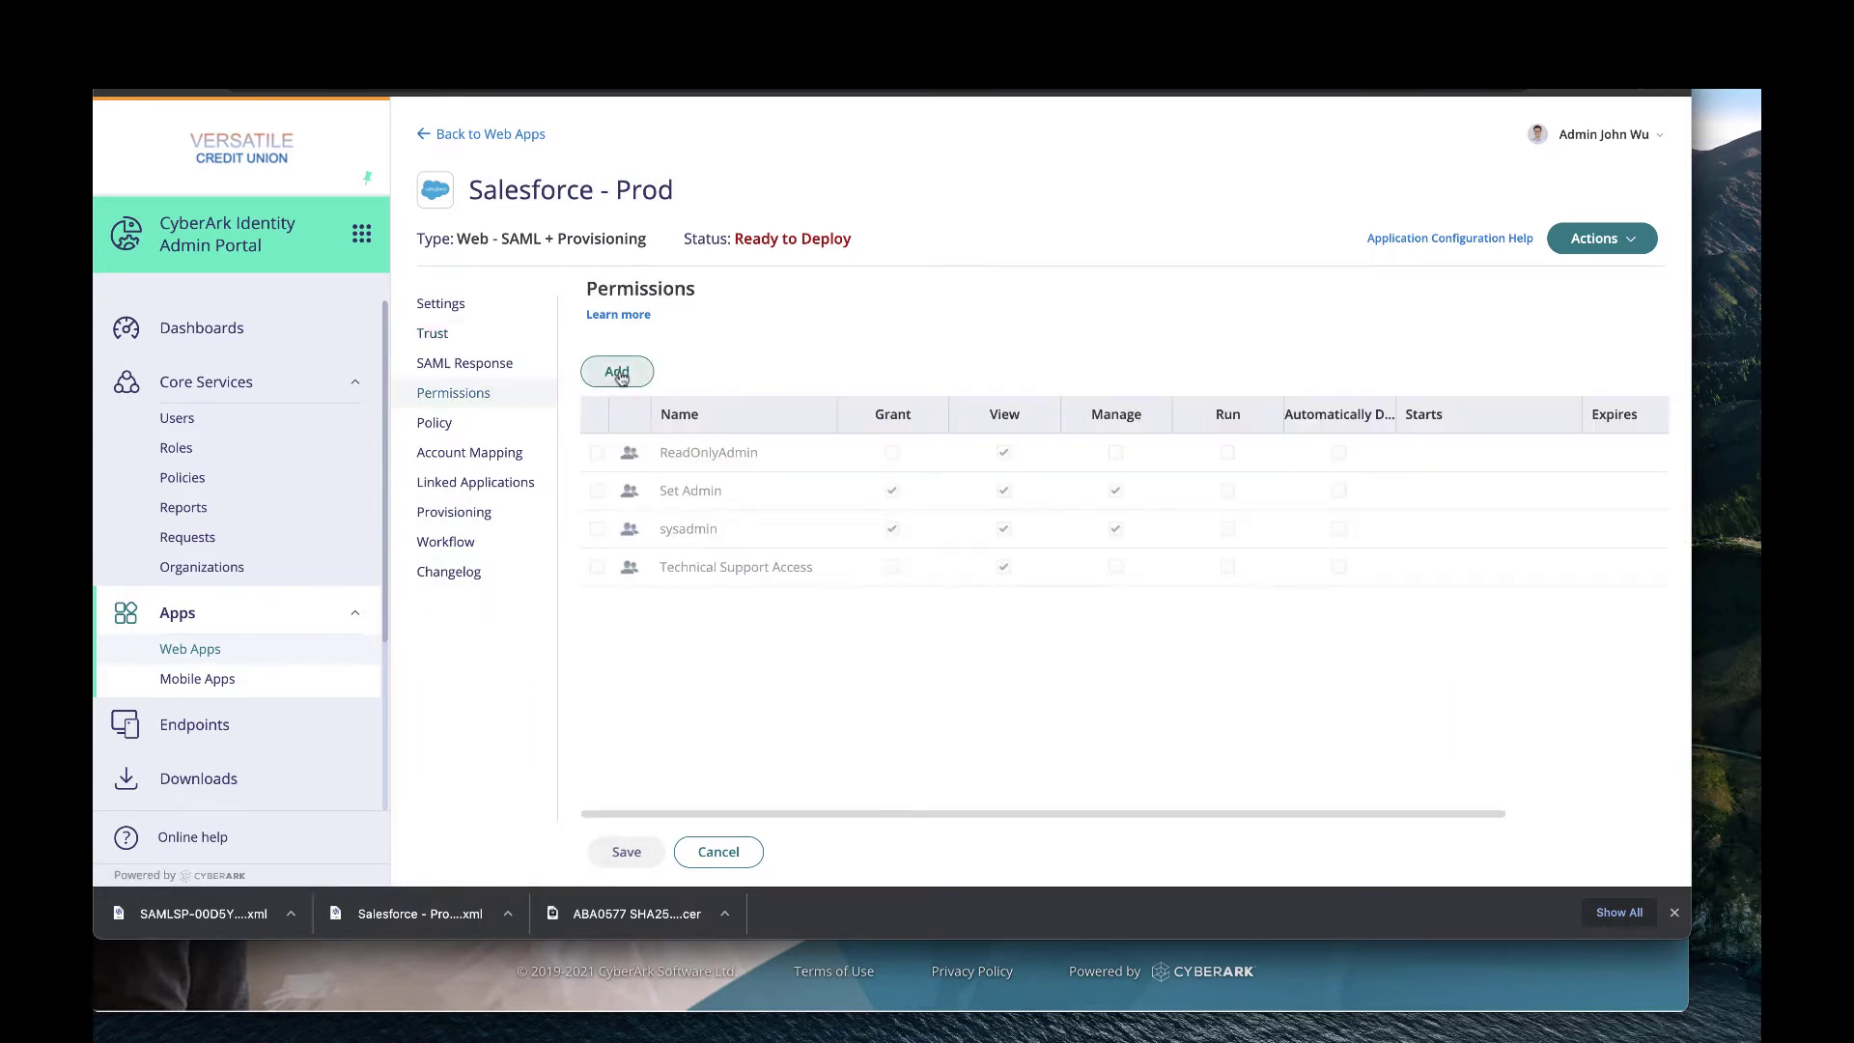
{"action": "left_click", "coordinate": [618, 374]}
{"action": "type", "text": "Sales"}
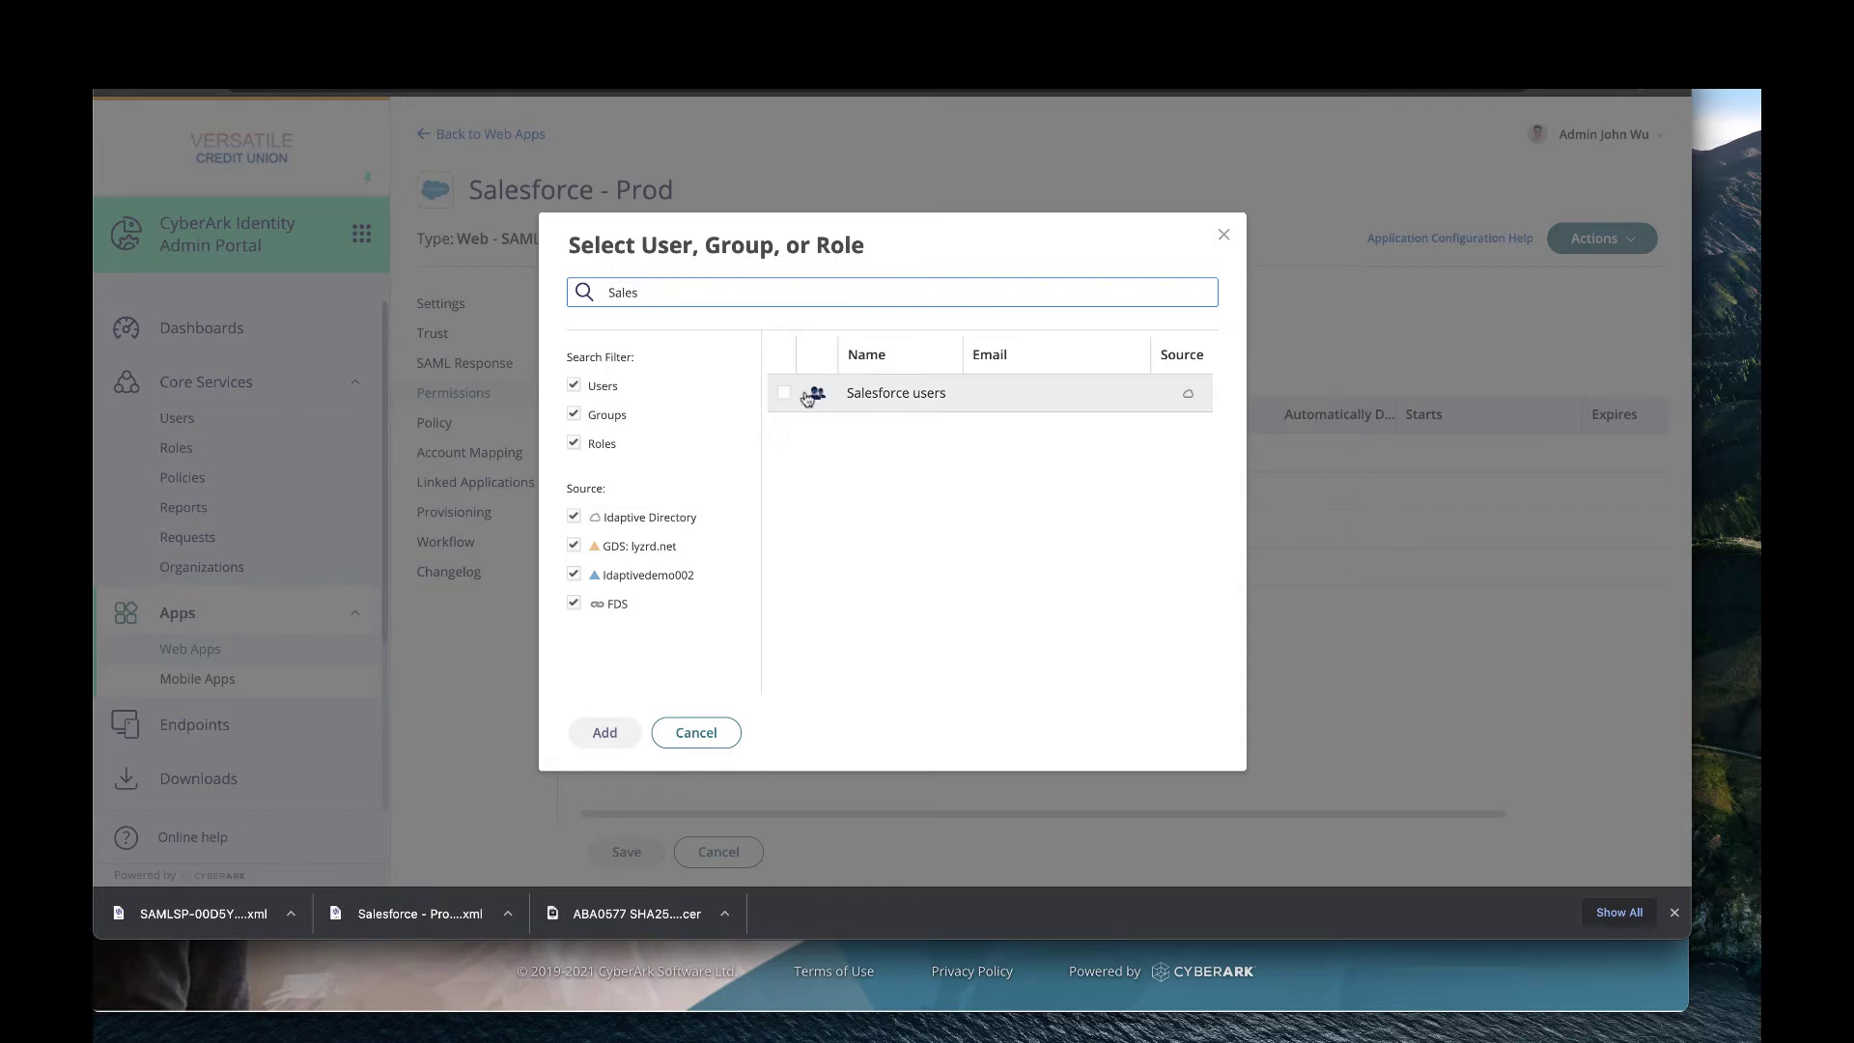
{"action": "left_click", "coordinate": [785, 396]}
{"action": "left_click", "coordinate": [608, 736]}
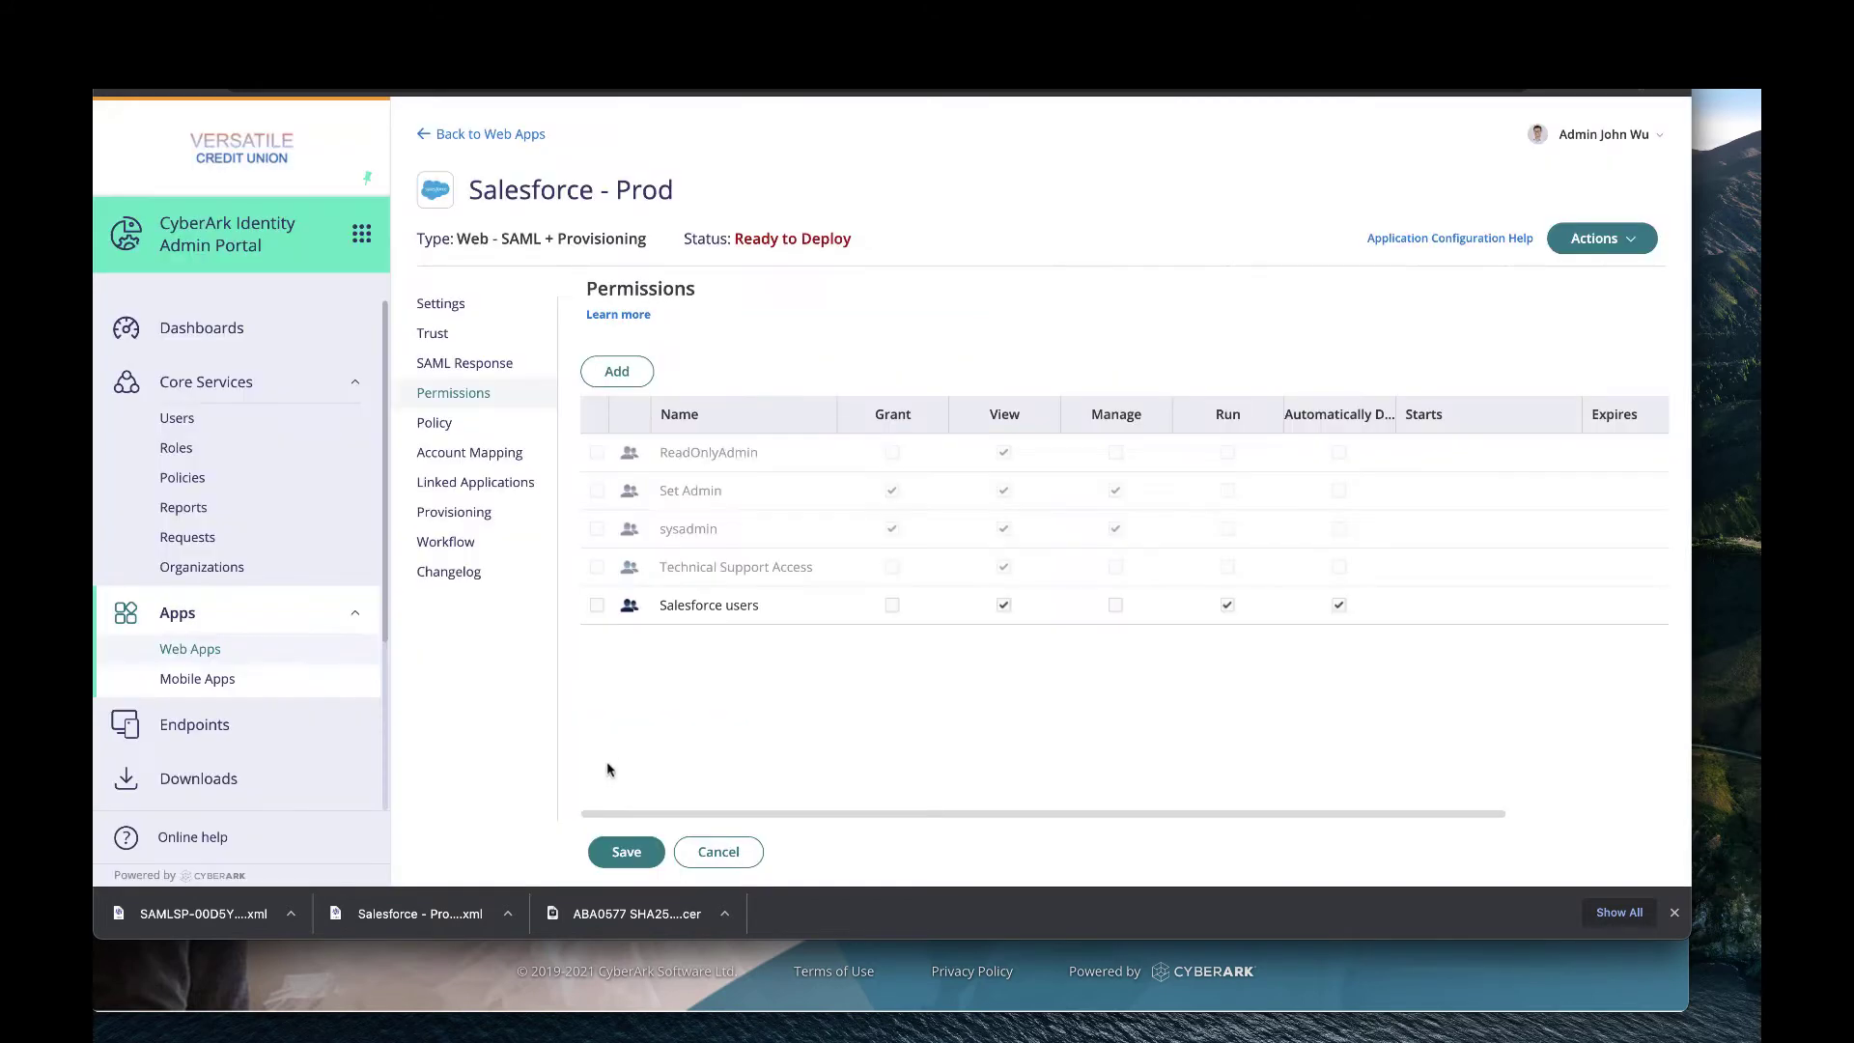
{"action": "left_click", "coordinate": [624, 859]}
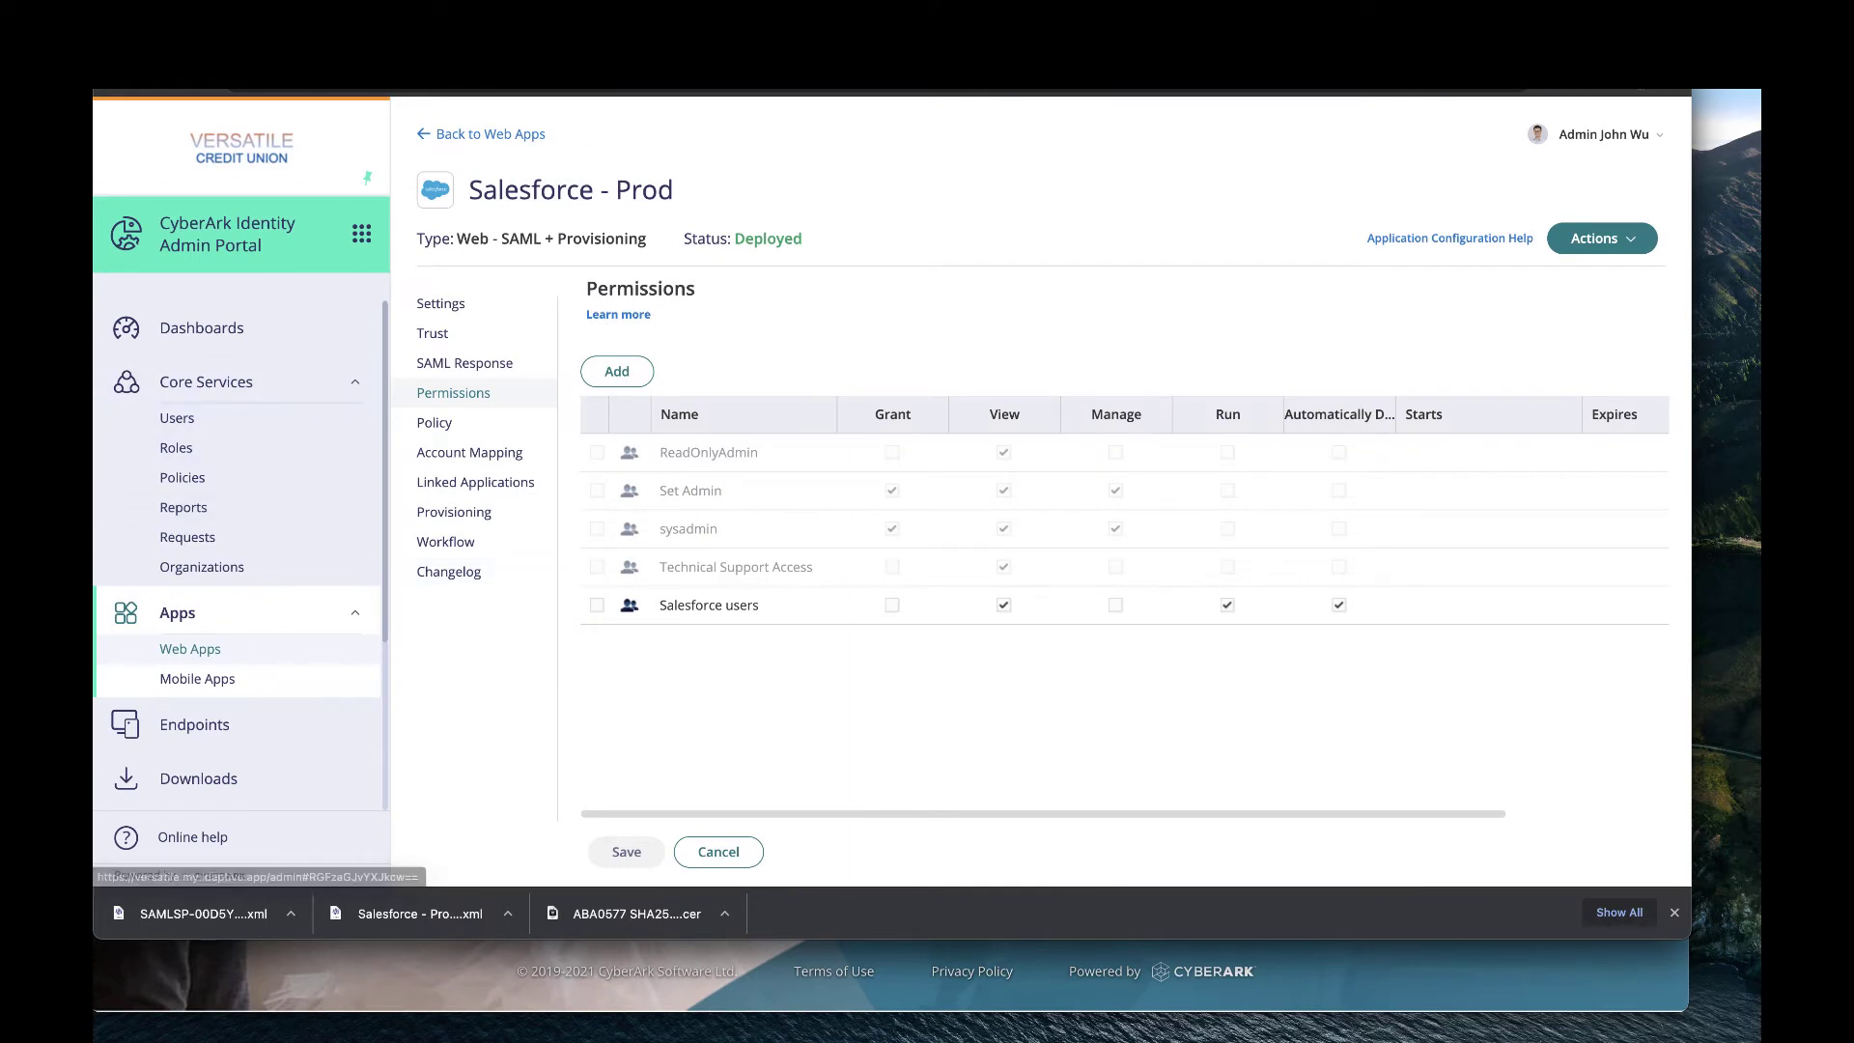
{"action": "left_click", "coordinate": [240, 418]}
{"action": "type", "text": "sf"}
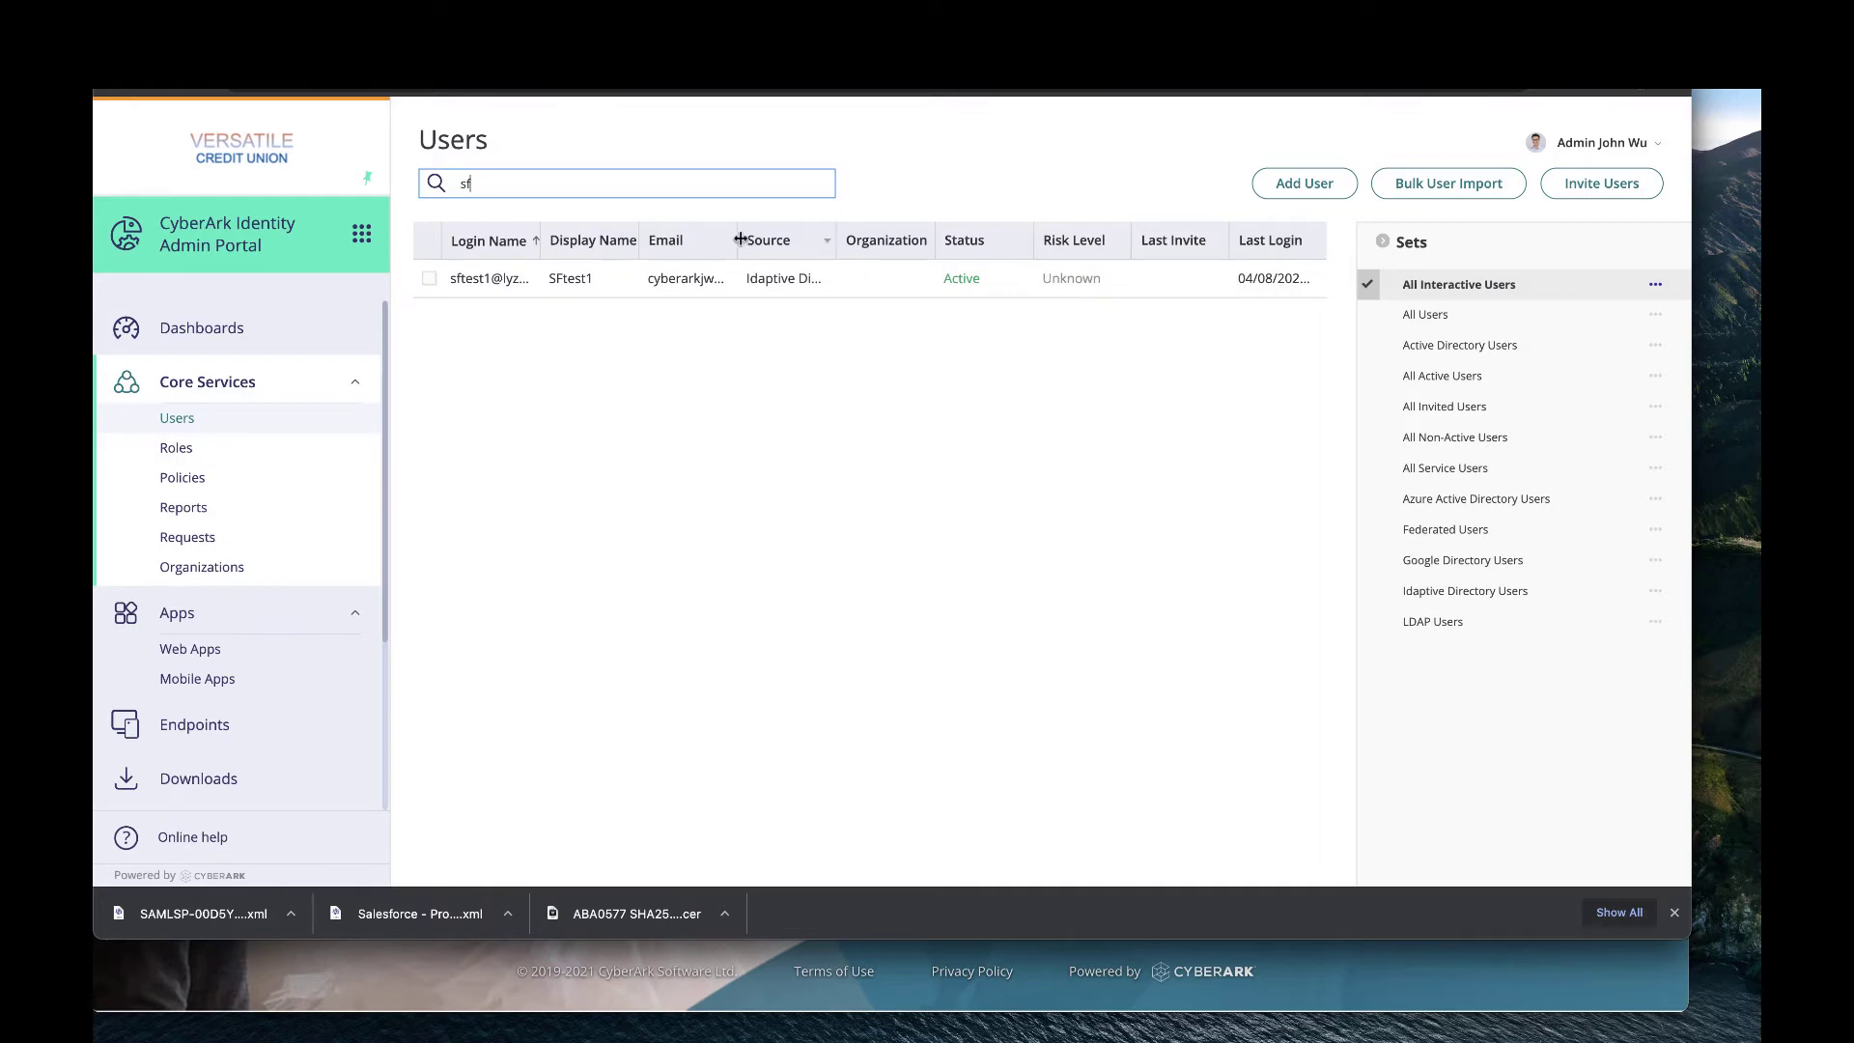
Widen the Email column to reveal the test user's full address, then return to Salesforce Setup.
{"action": "left_click_drag", "start_coordinate": [736, 238], "coordinate": [848, 241]}
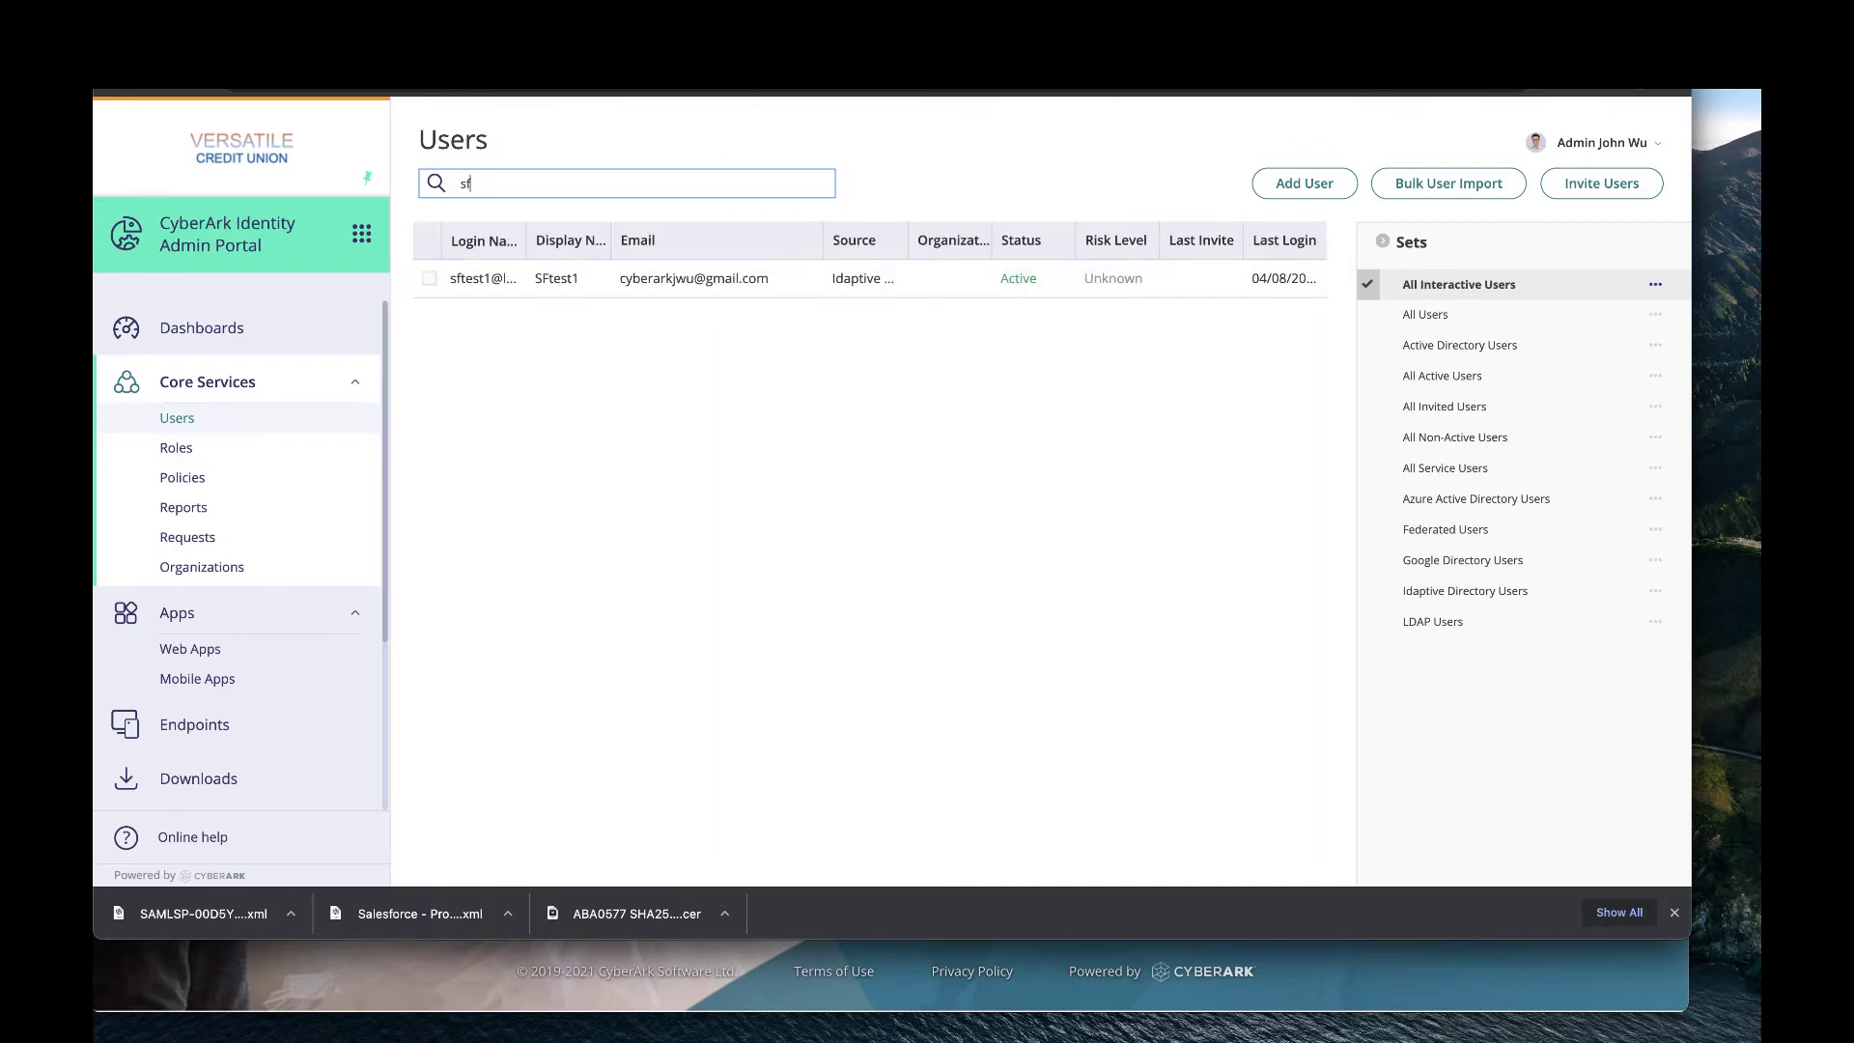
{"action": "left_click", "coordinate": [637, 38]}
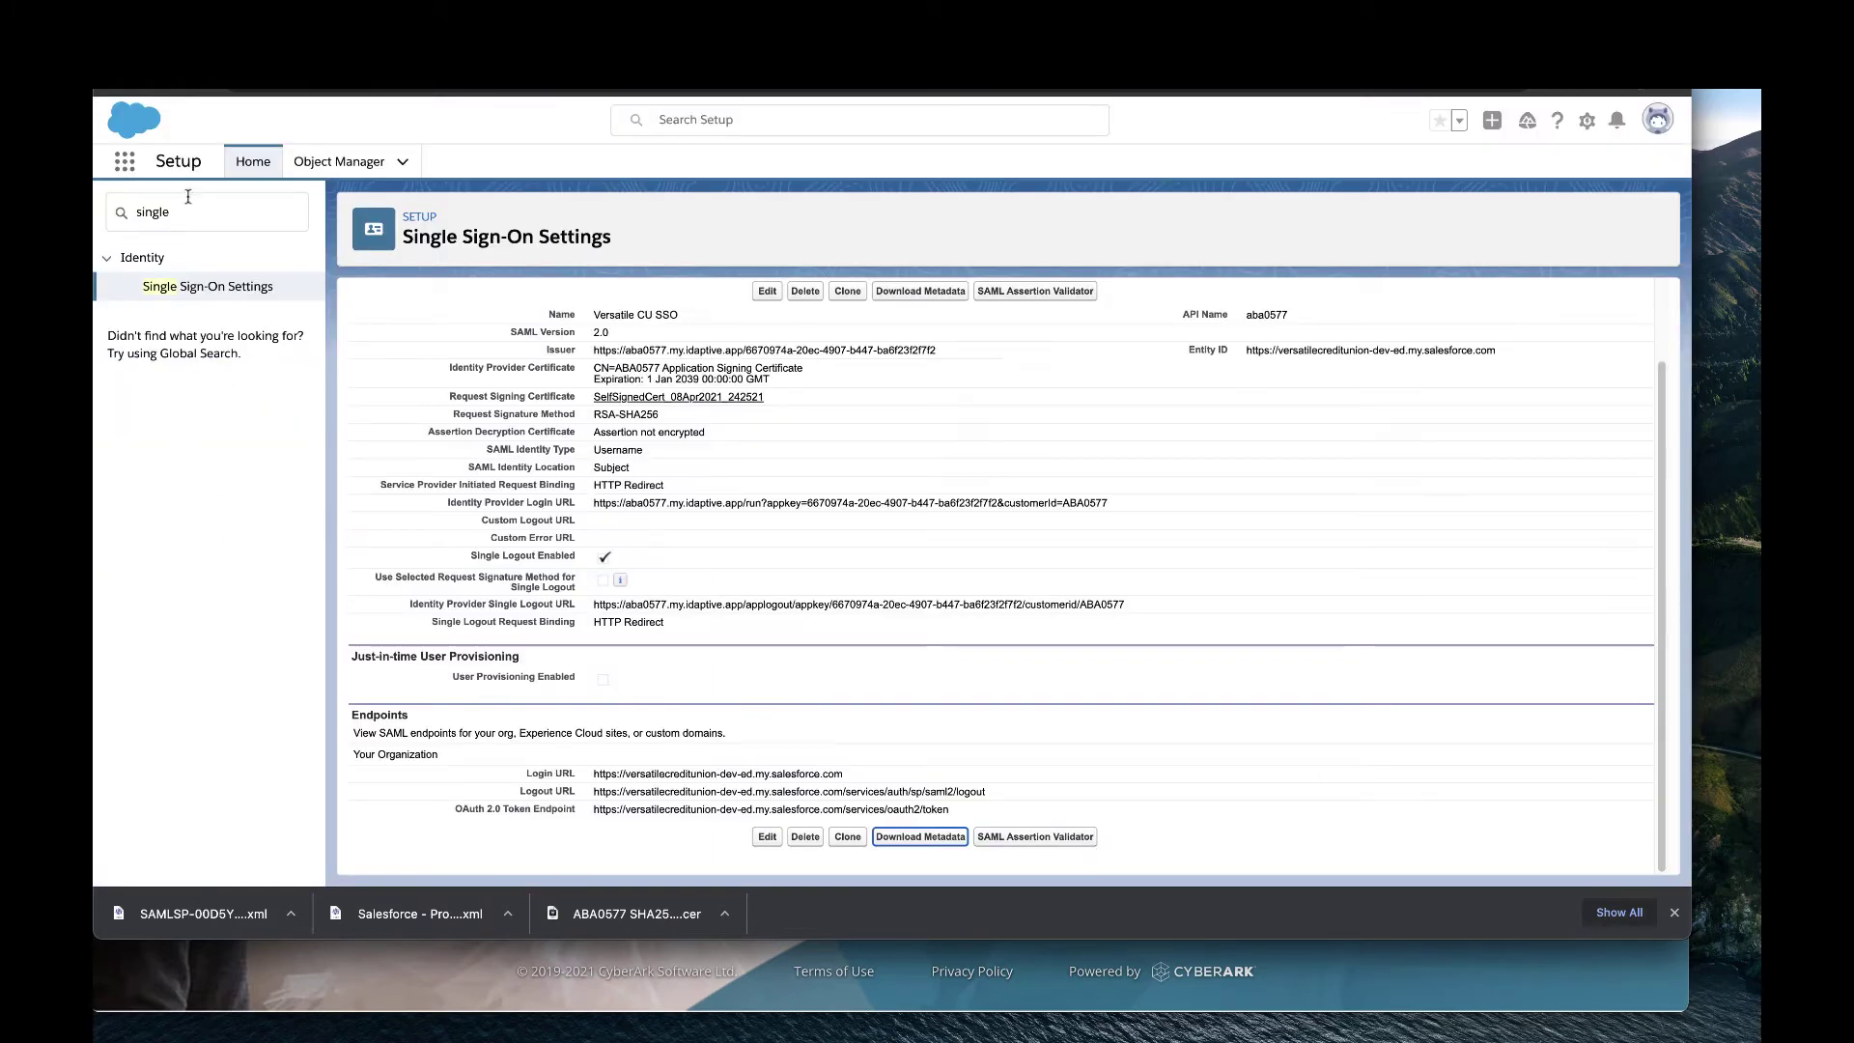
Review the four Active Users in Salesforce Setup, then return to CyberArk's Users list filtered by 'sf'.
{"action": "left_click", "coordinate": [186, 212]}
{"action": "key", "text": "ctrl+a"}
{"action": "type", "text": "use"}
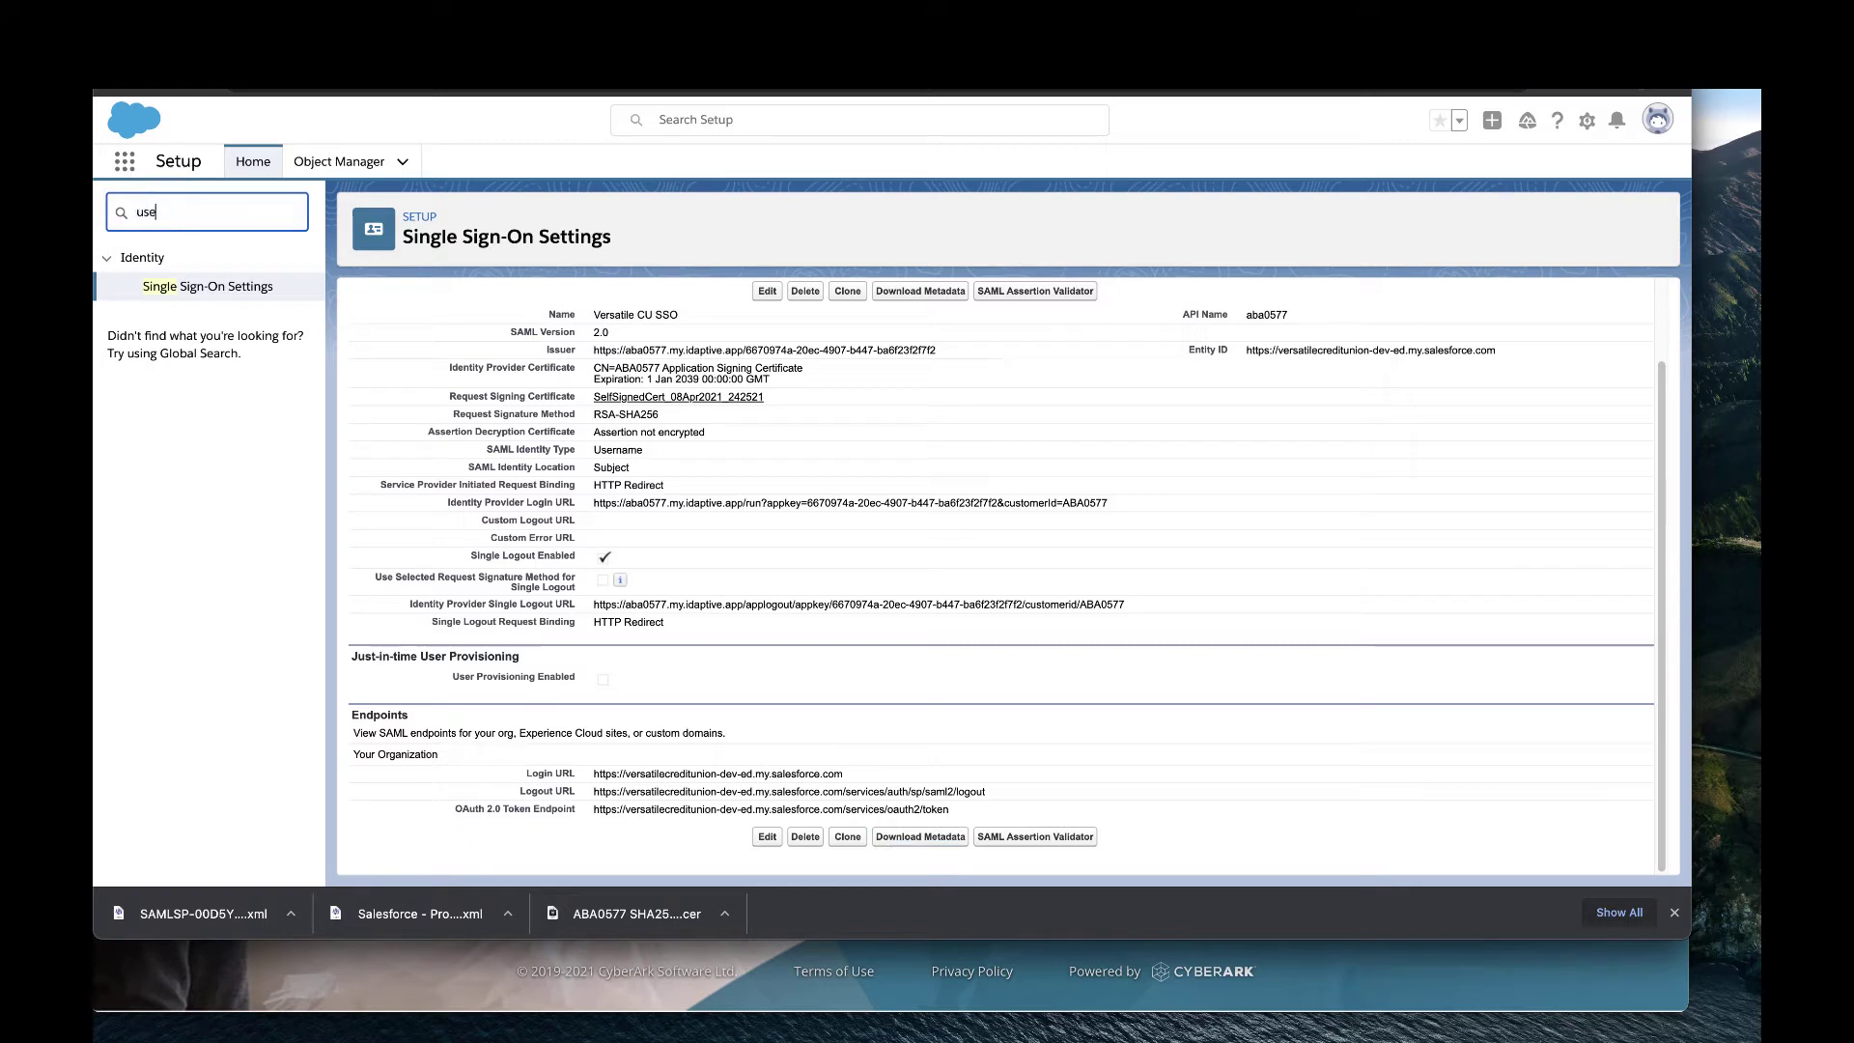
{"action": "type", "text": "r"}
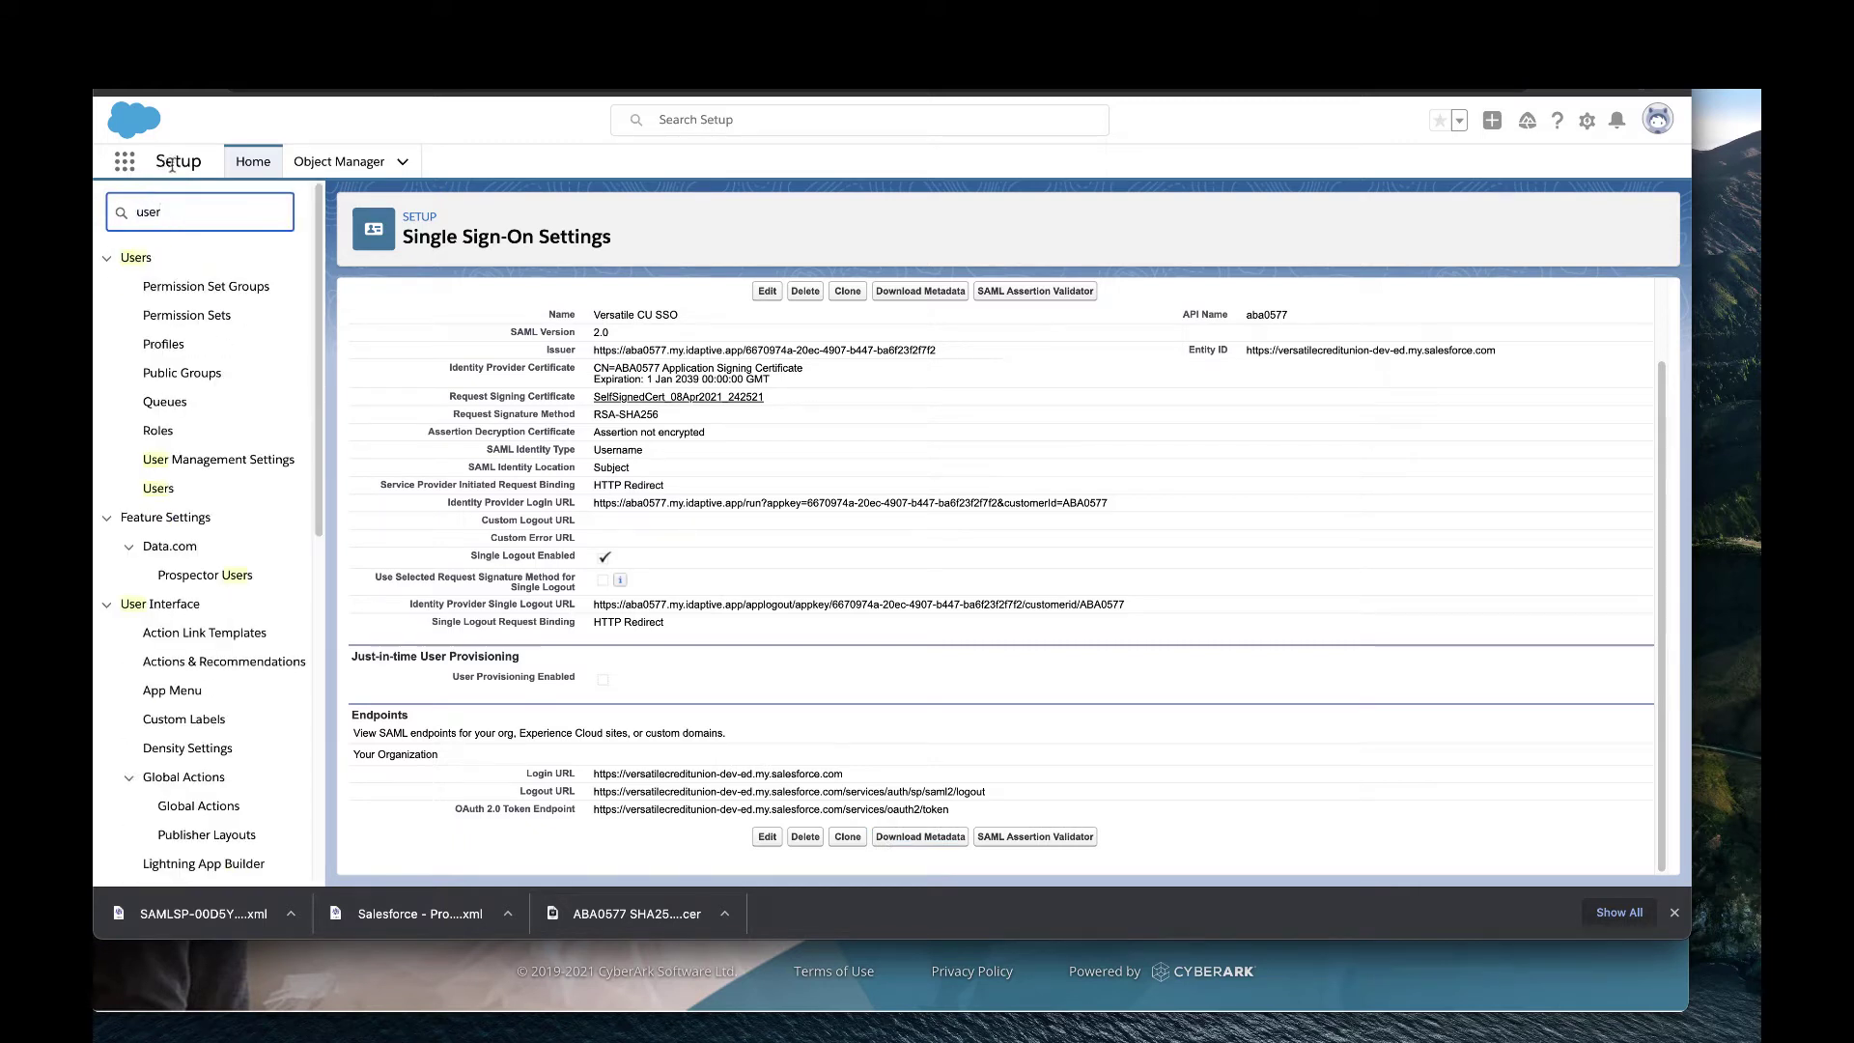
{"action": "left_click", "coordinate": [172, 495]}
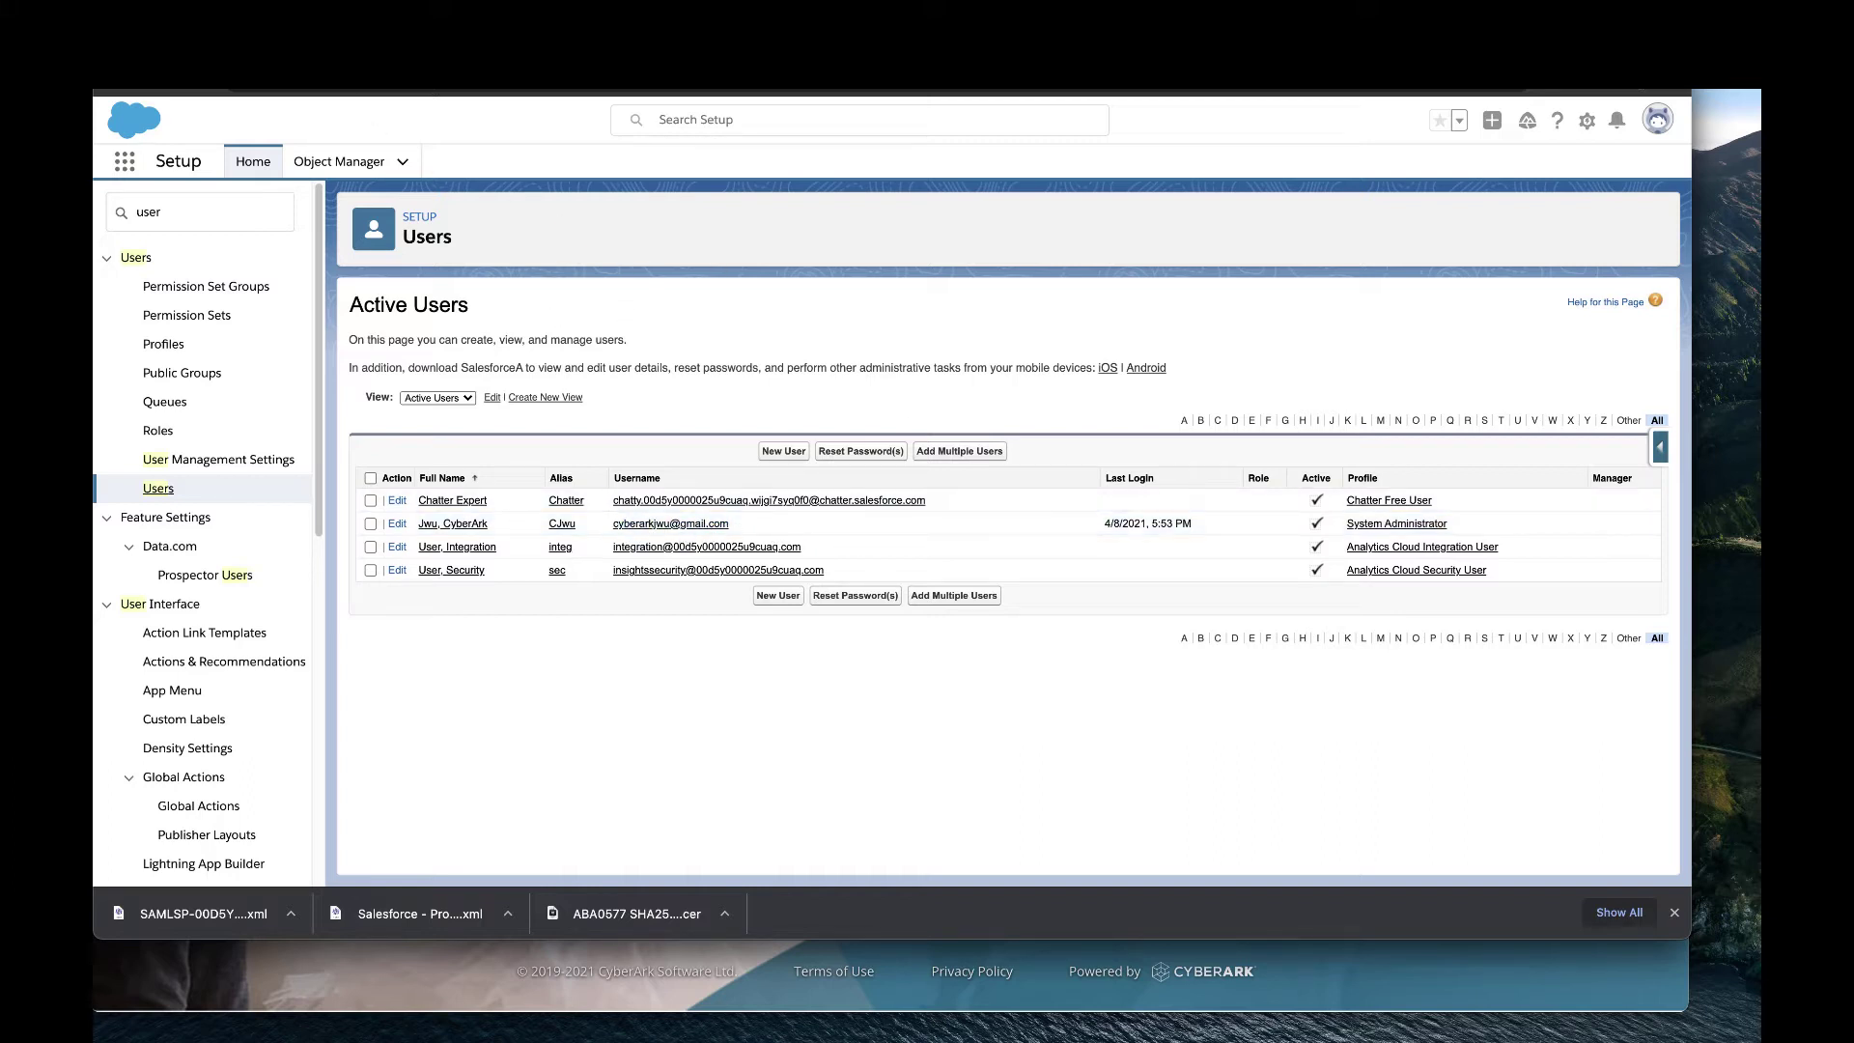
{"action": "key", "text": "ctrl+Tab"}
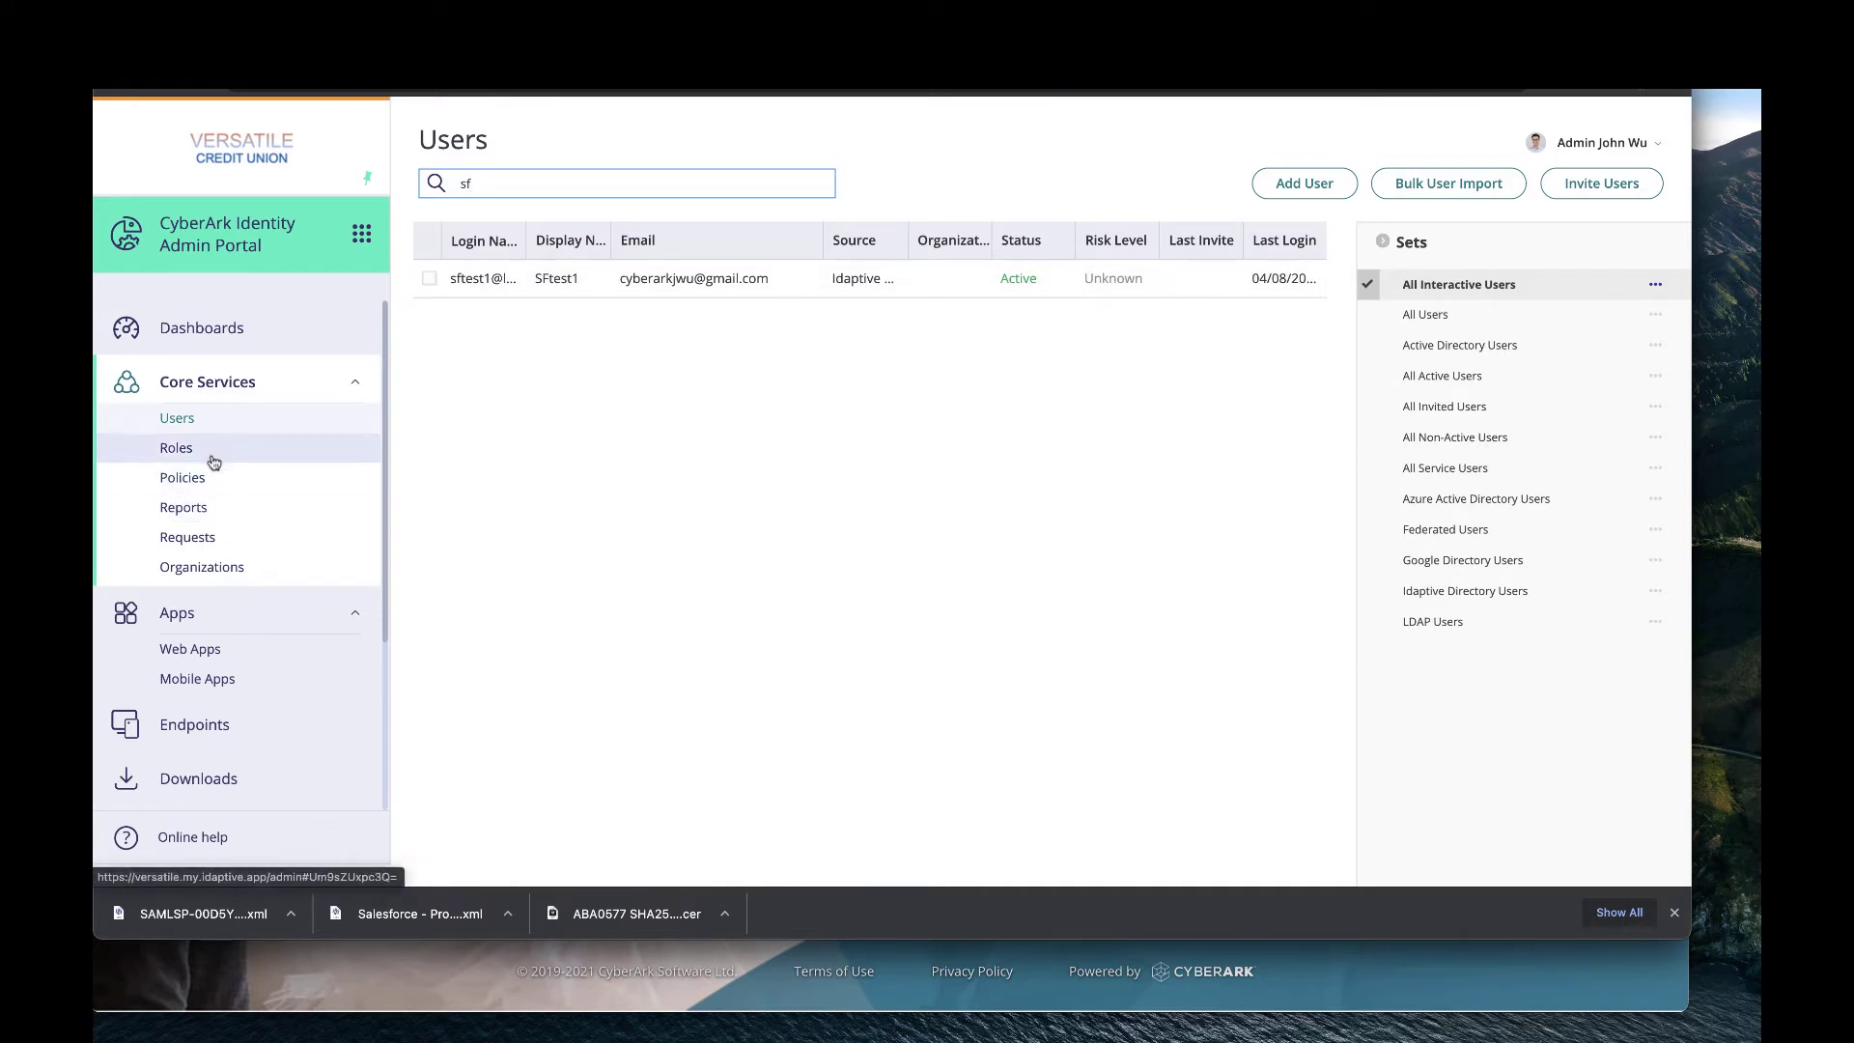
Add the test user as a member of the Salesforce users role and save it.
{"action": "left_click", "coordinate": [216, 451]}
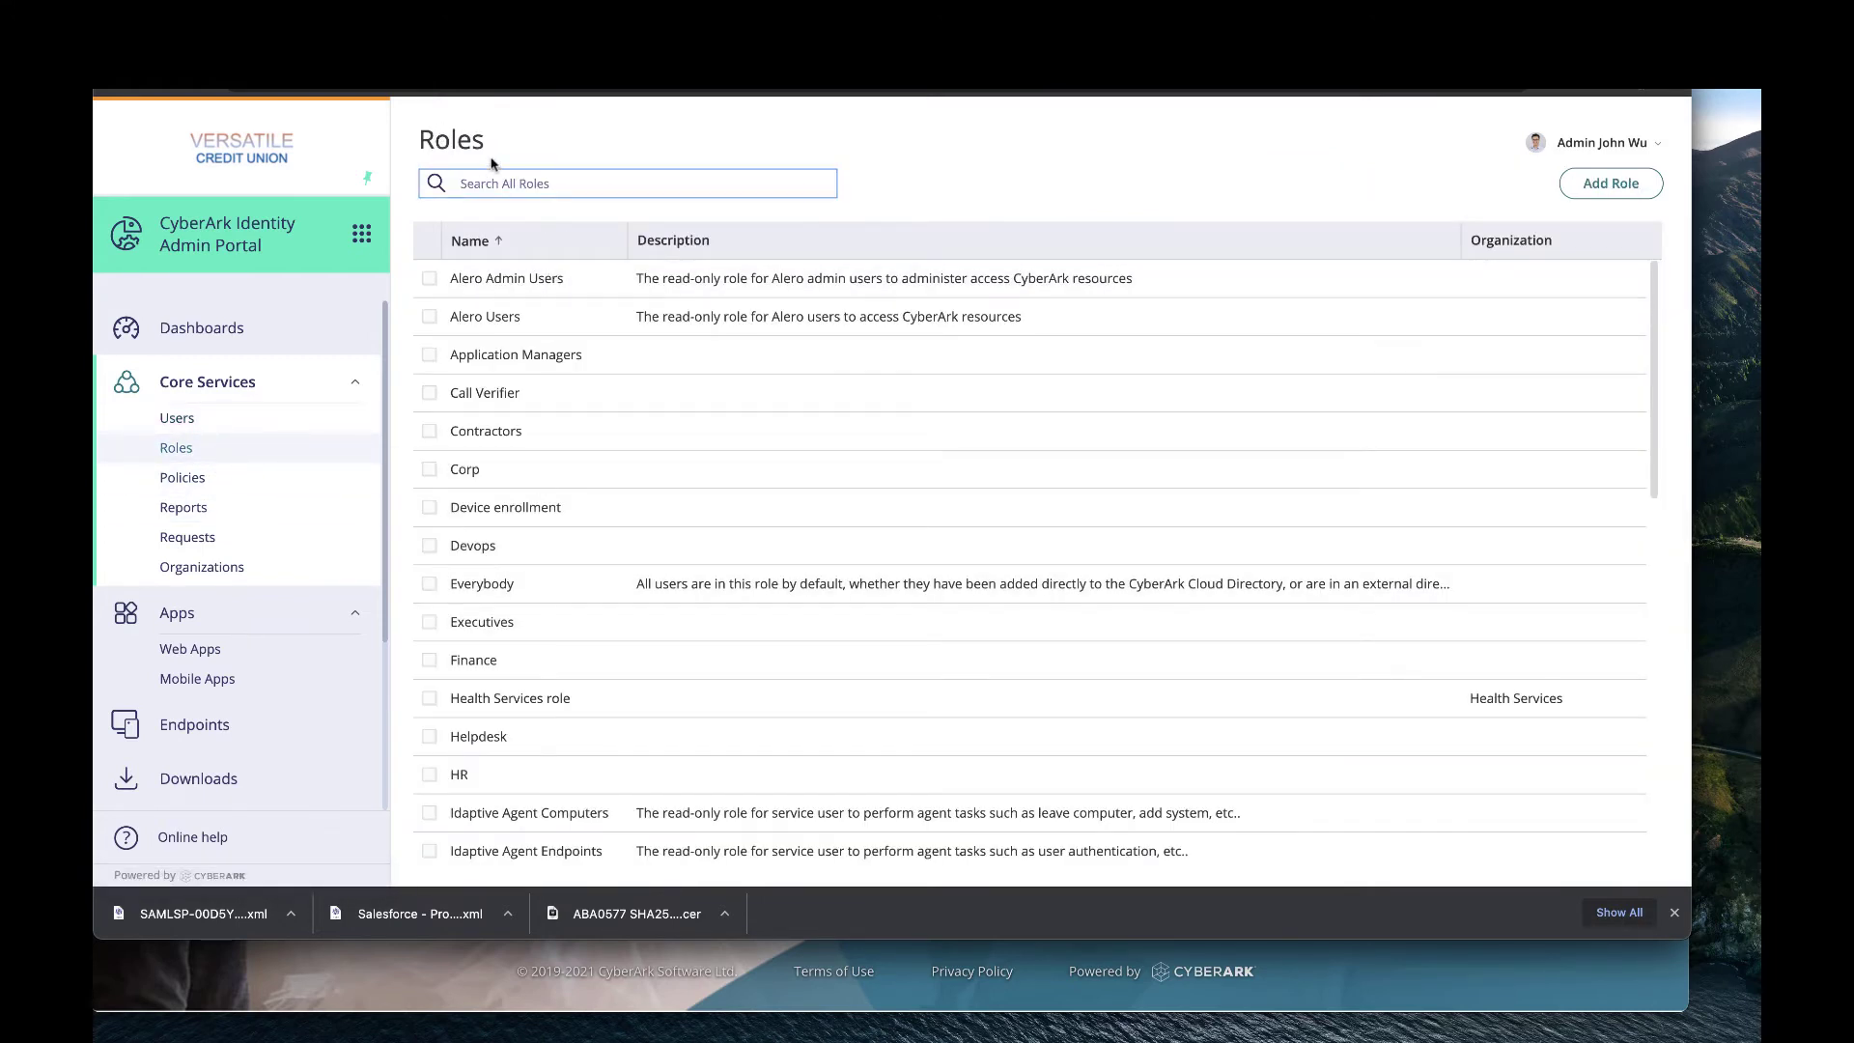
{"action": "type", "text": "sales"}
{"action": "left_click", "coordinate": [579, 278]}
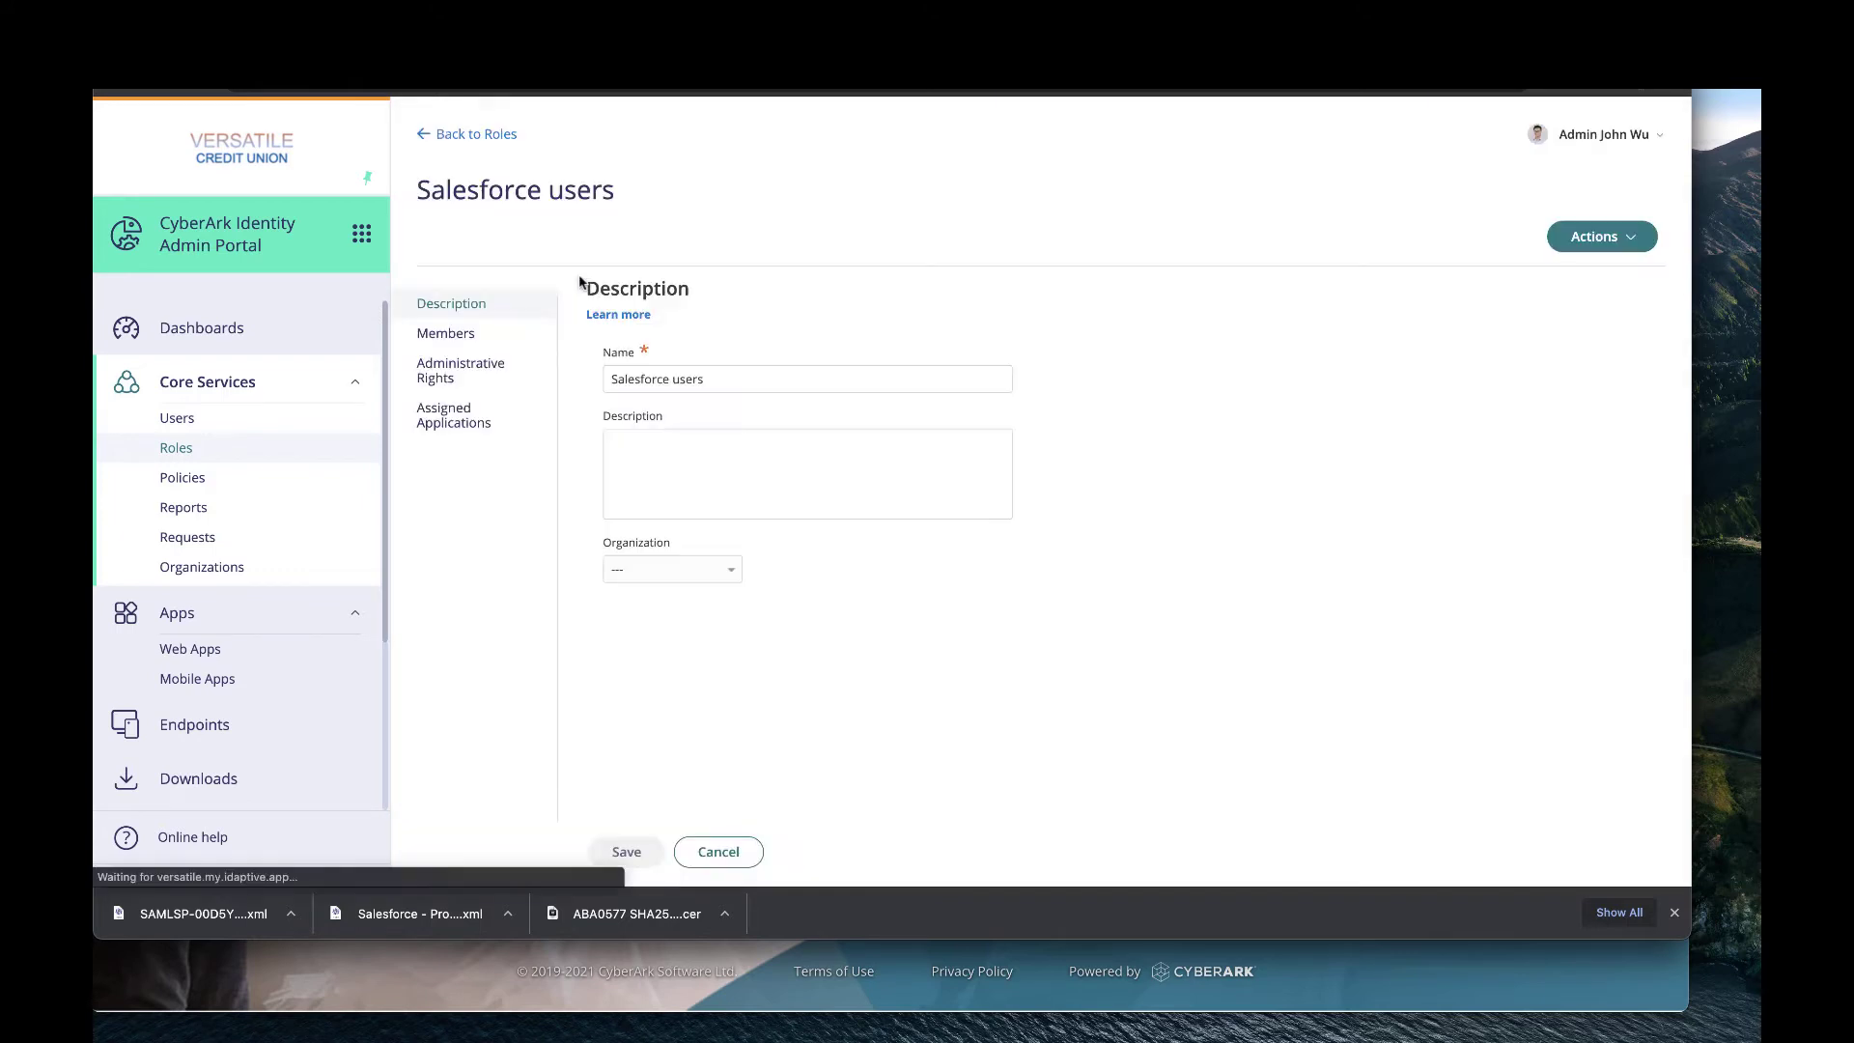
{"action": "left_click", "coordinate": [472, 340]}
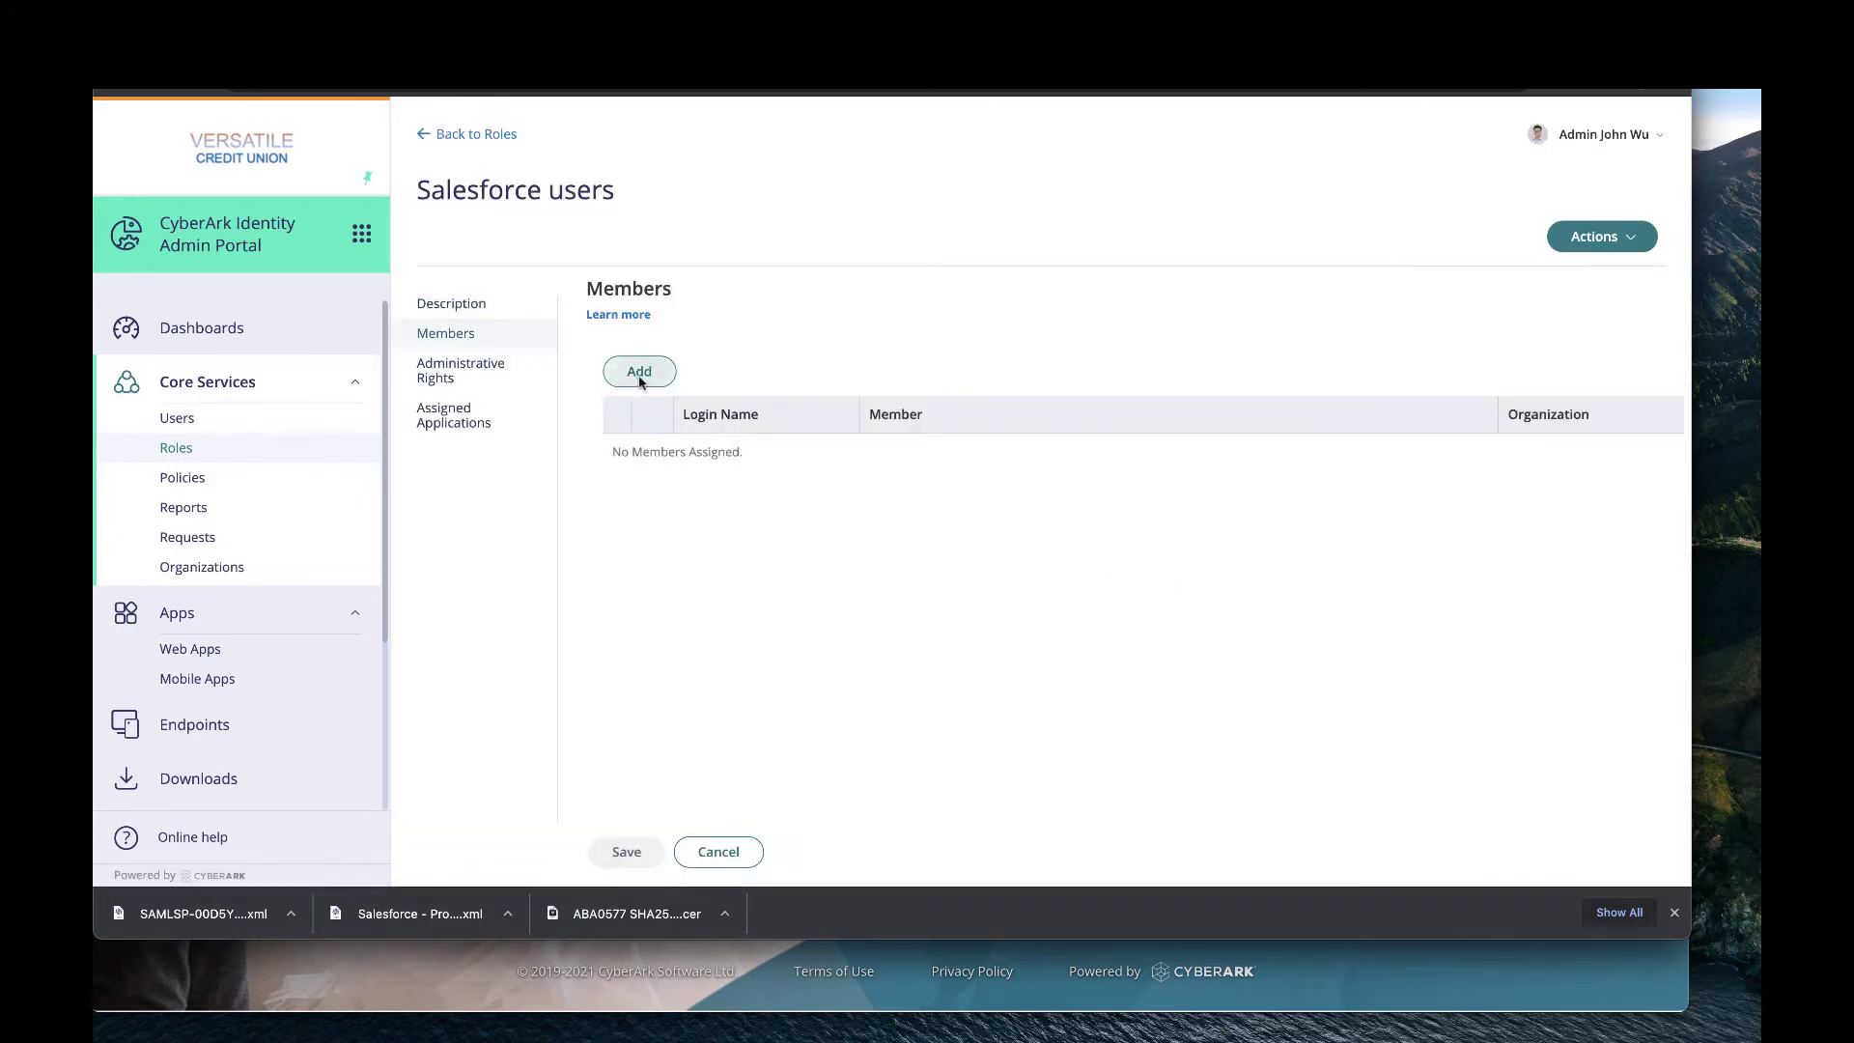
{"action": "left_click", "coordinate": [639, 373]}
{"action": "type", "text": "sfte"}
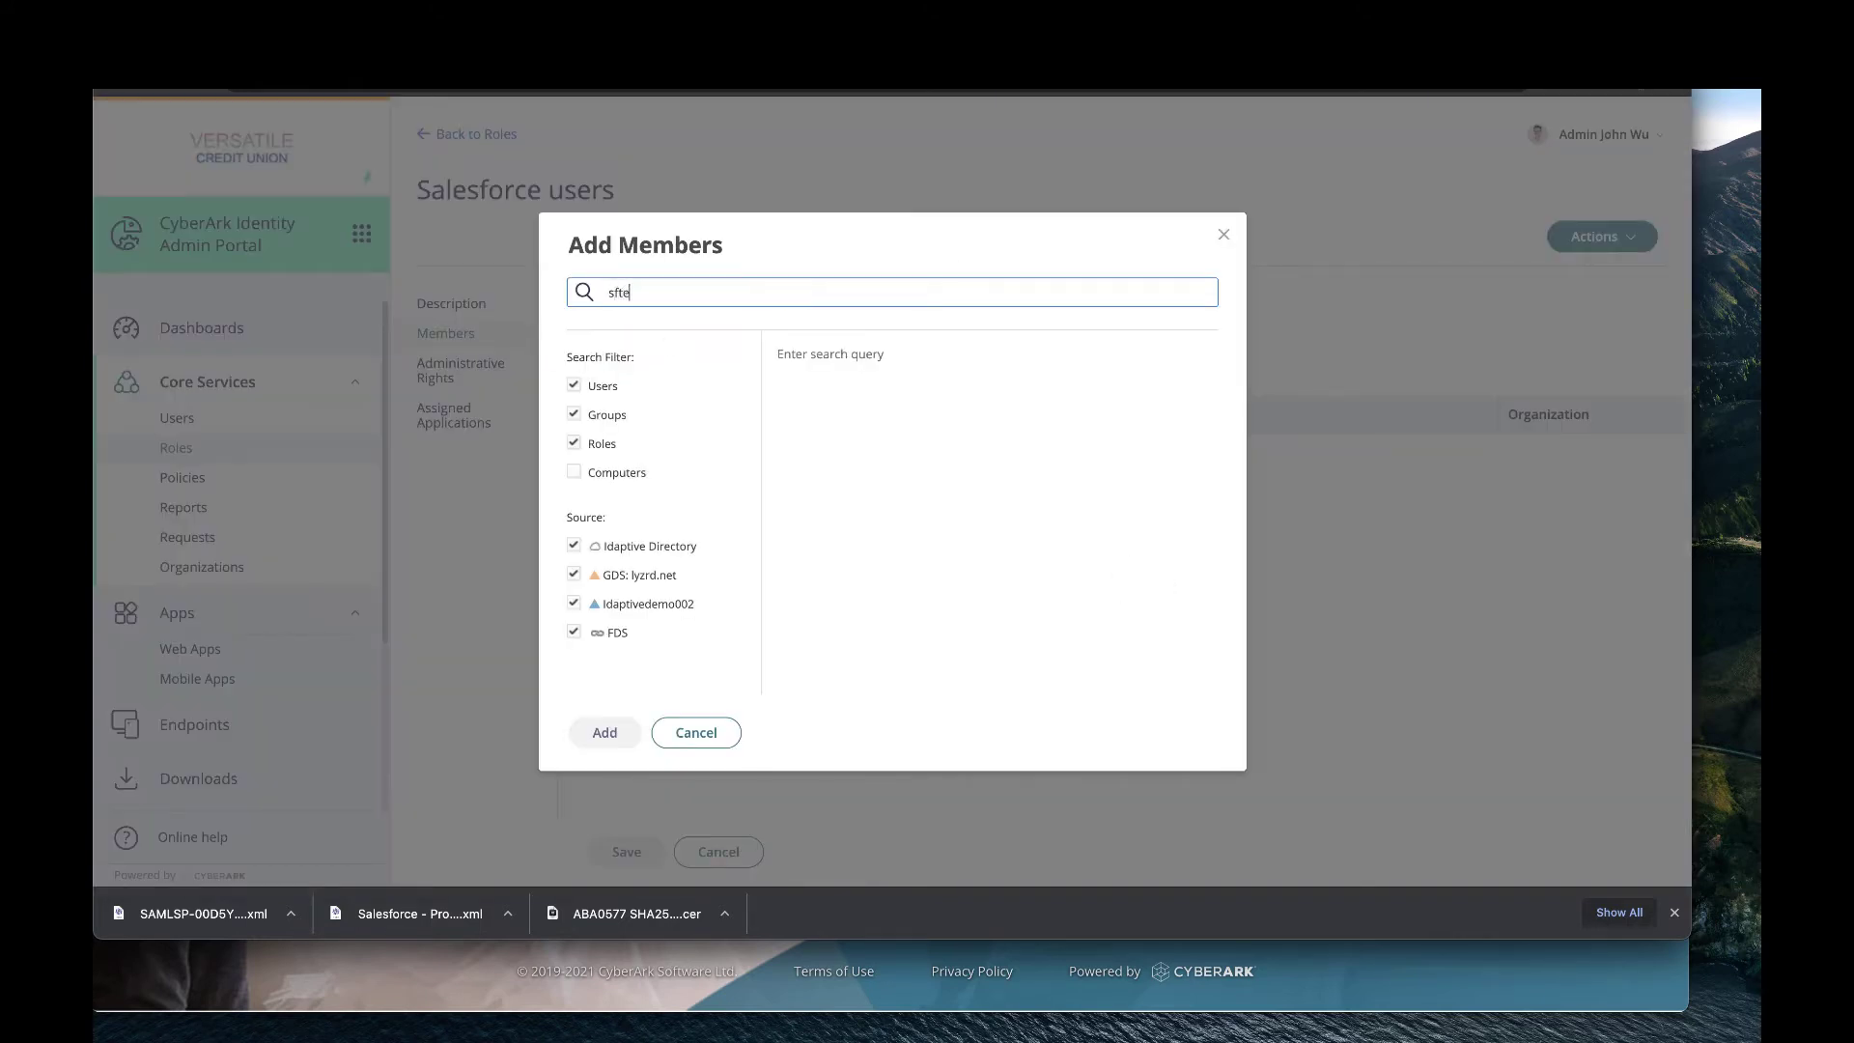
{"action": "left_click", "coordinate": [834, 408]}
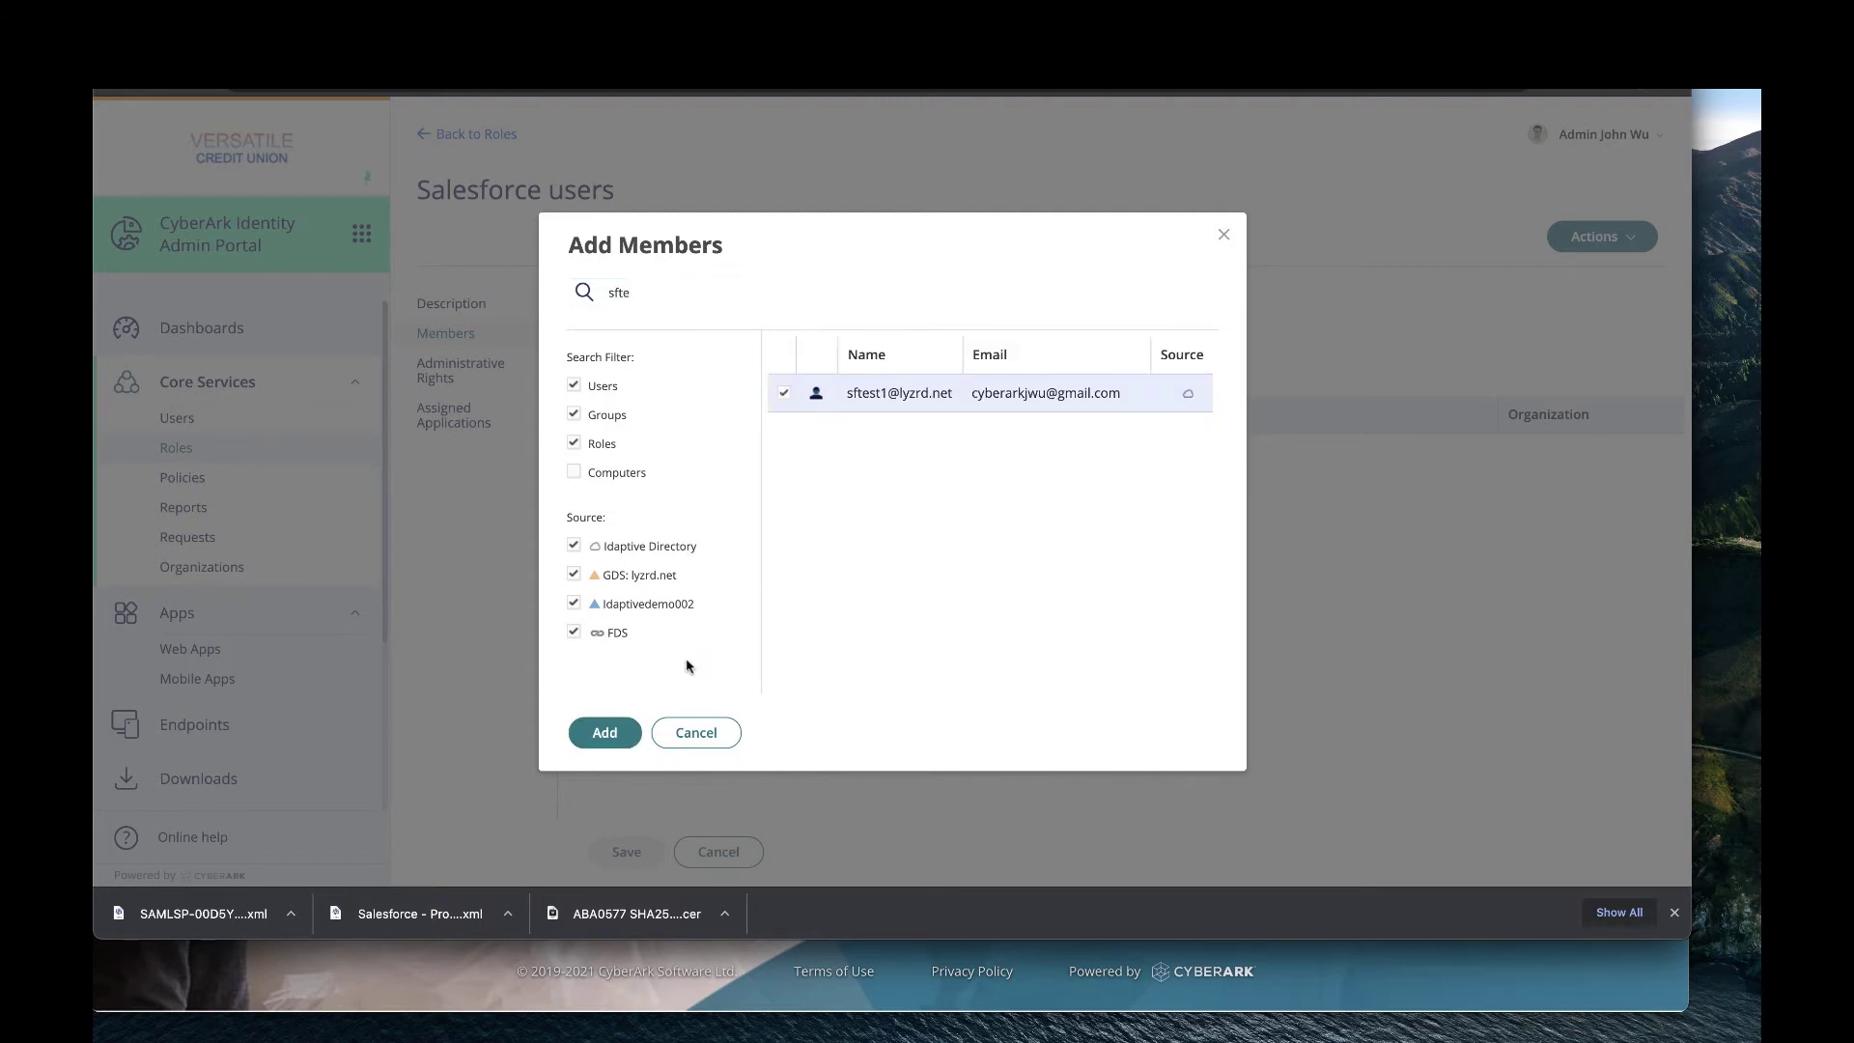
{"action": "left_click", "coordinate": [607, 734]}
{"action": "left_click", "coordinate": [627, 854]}
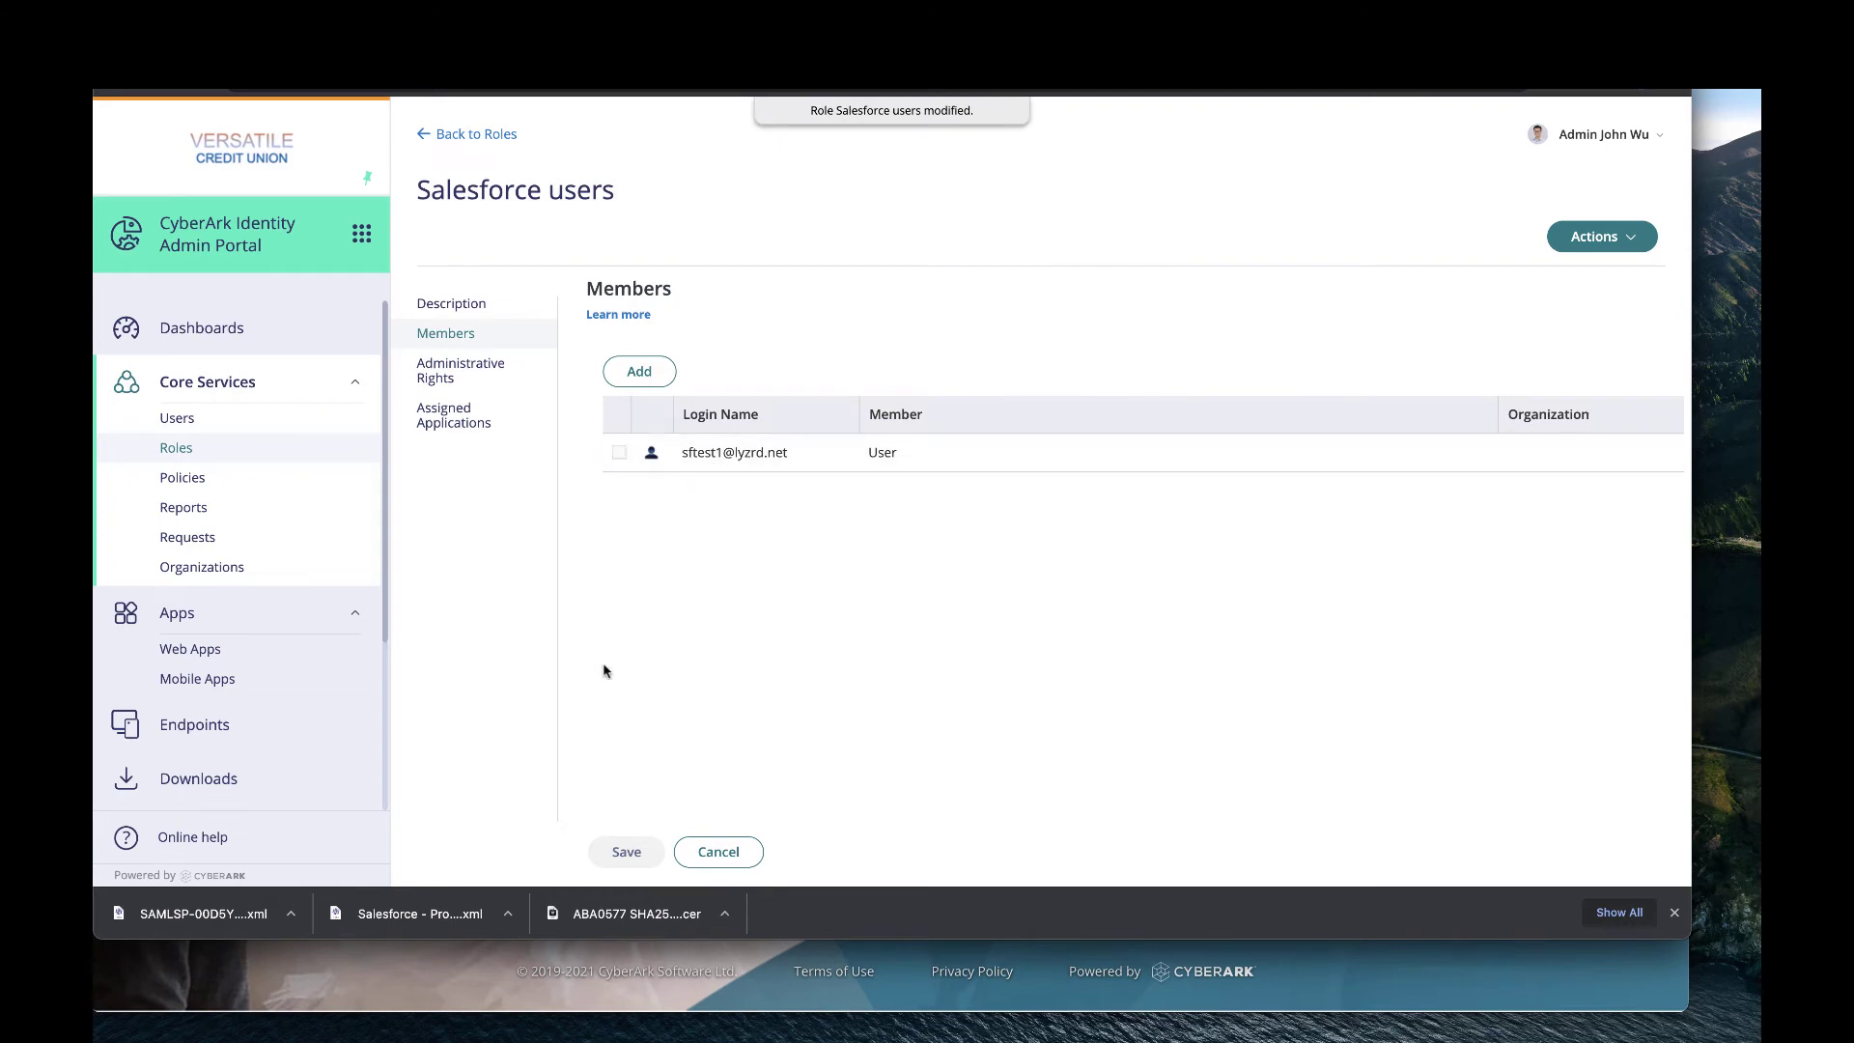
Check the test user's login name and bring the incognito user portal sign-in window forward.
{"action": "left_click_drag", "start_coordinate": [815, 464], "coordinate": [685, 461]}
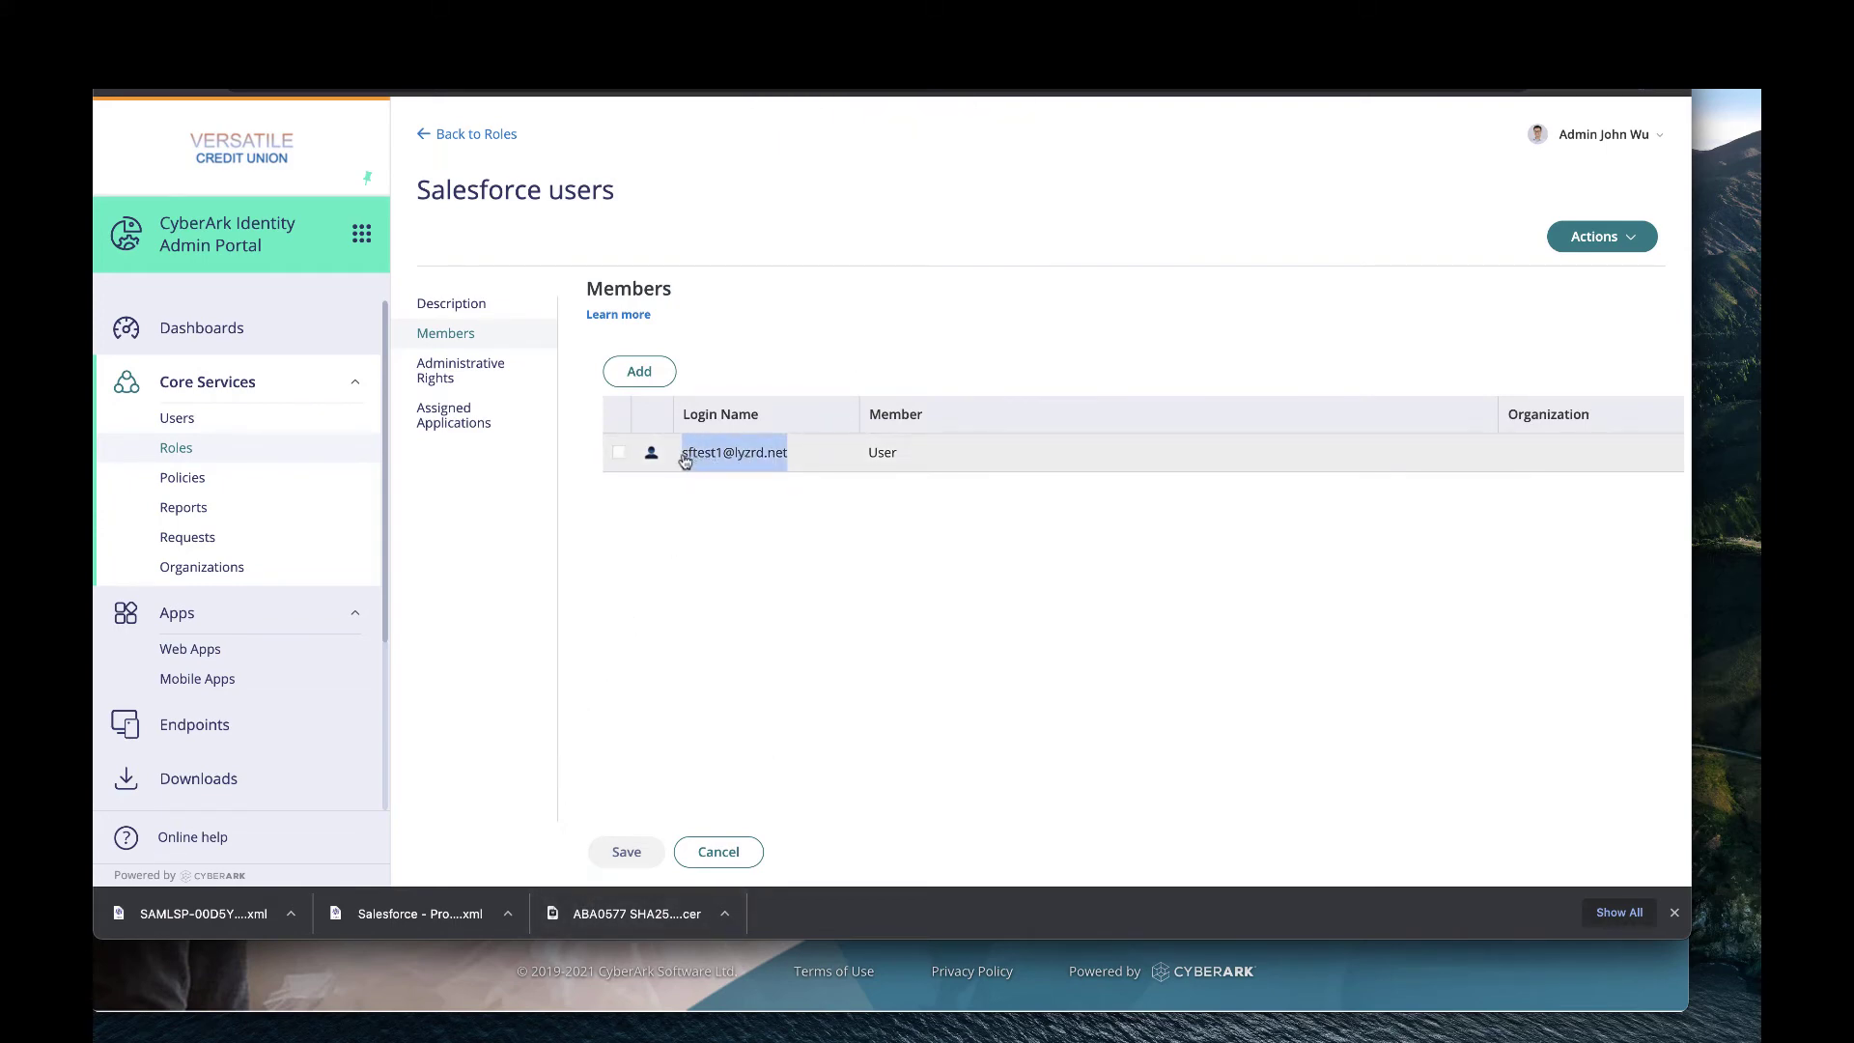
{"action": "left_click", "coordinate": [807, 849]}
{"action": "left_click", "coordinate": [919, 993]}
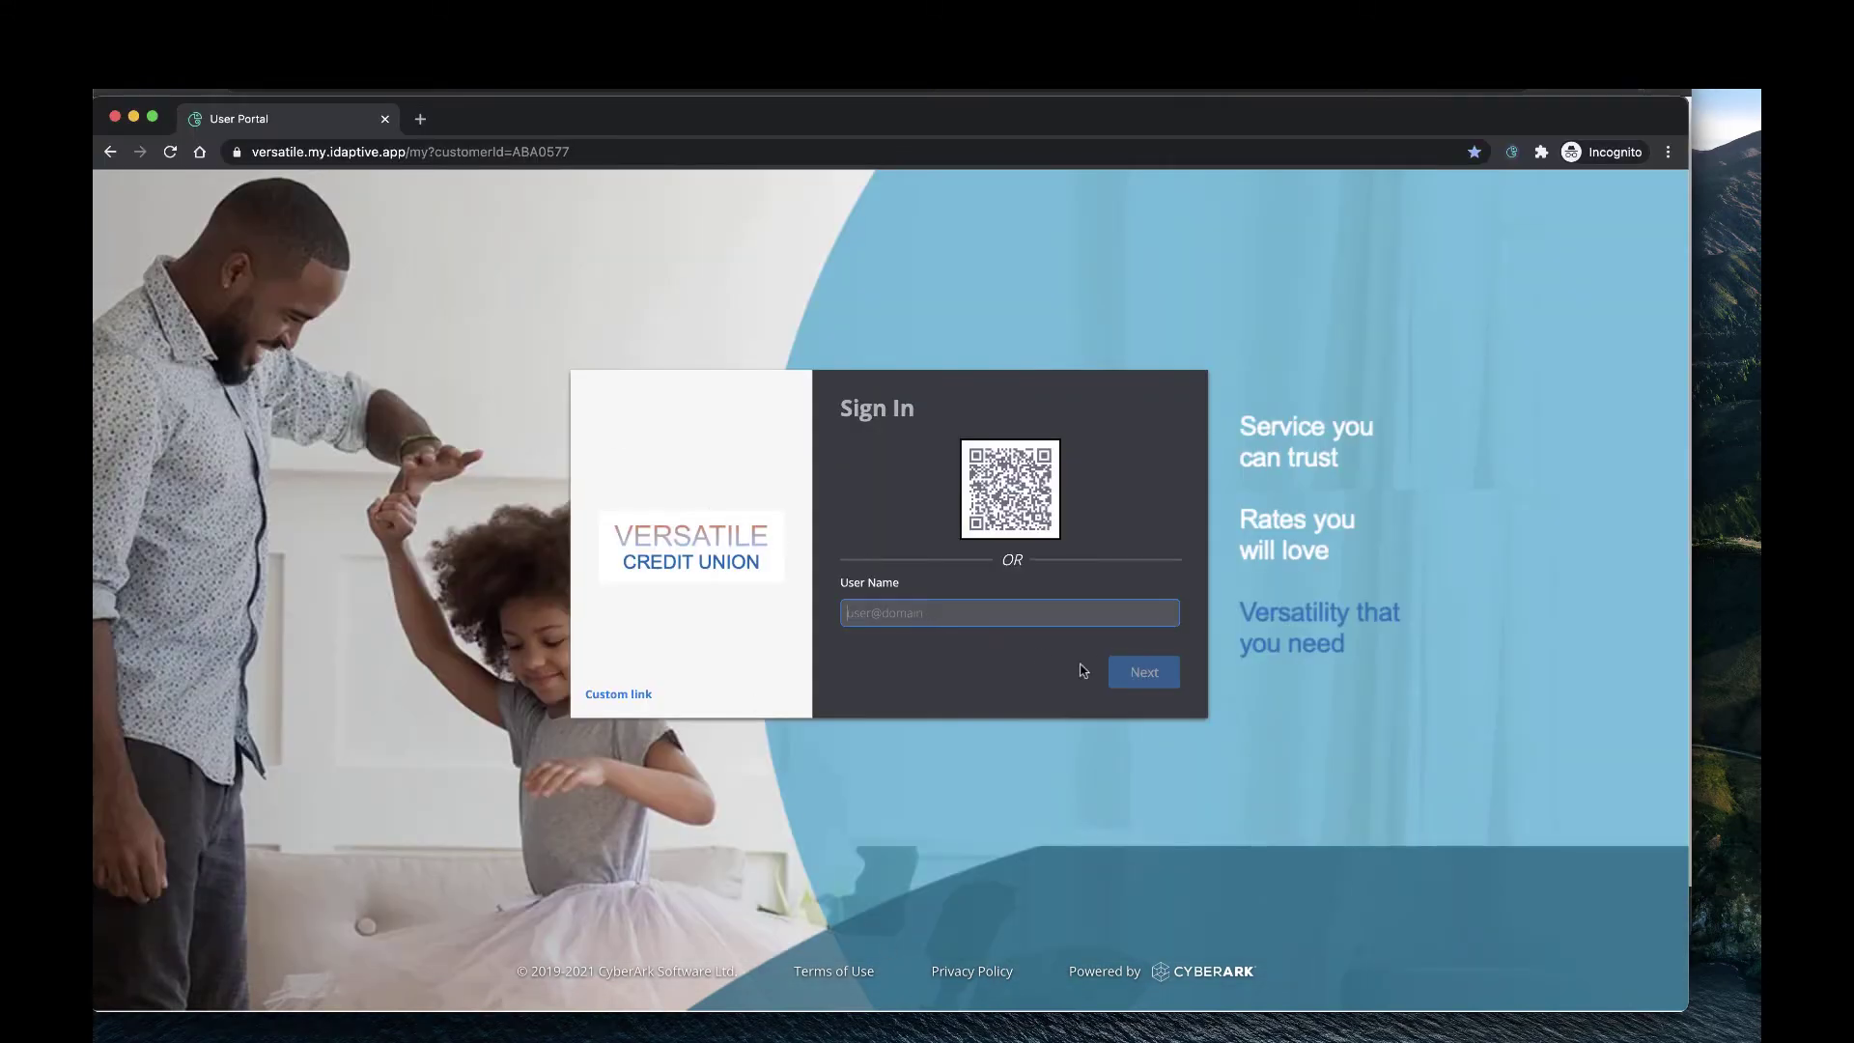
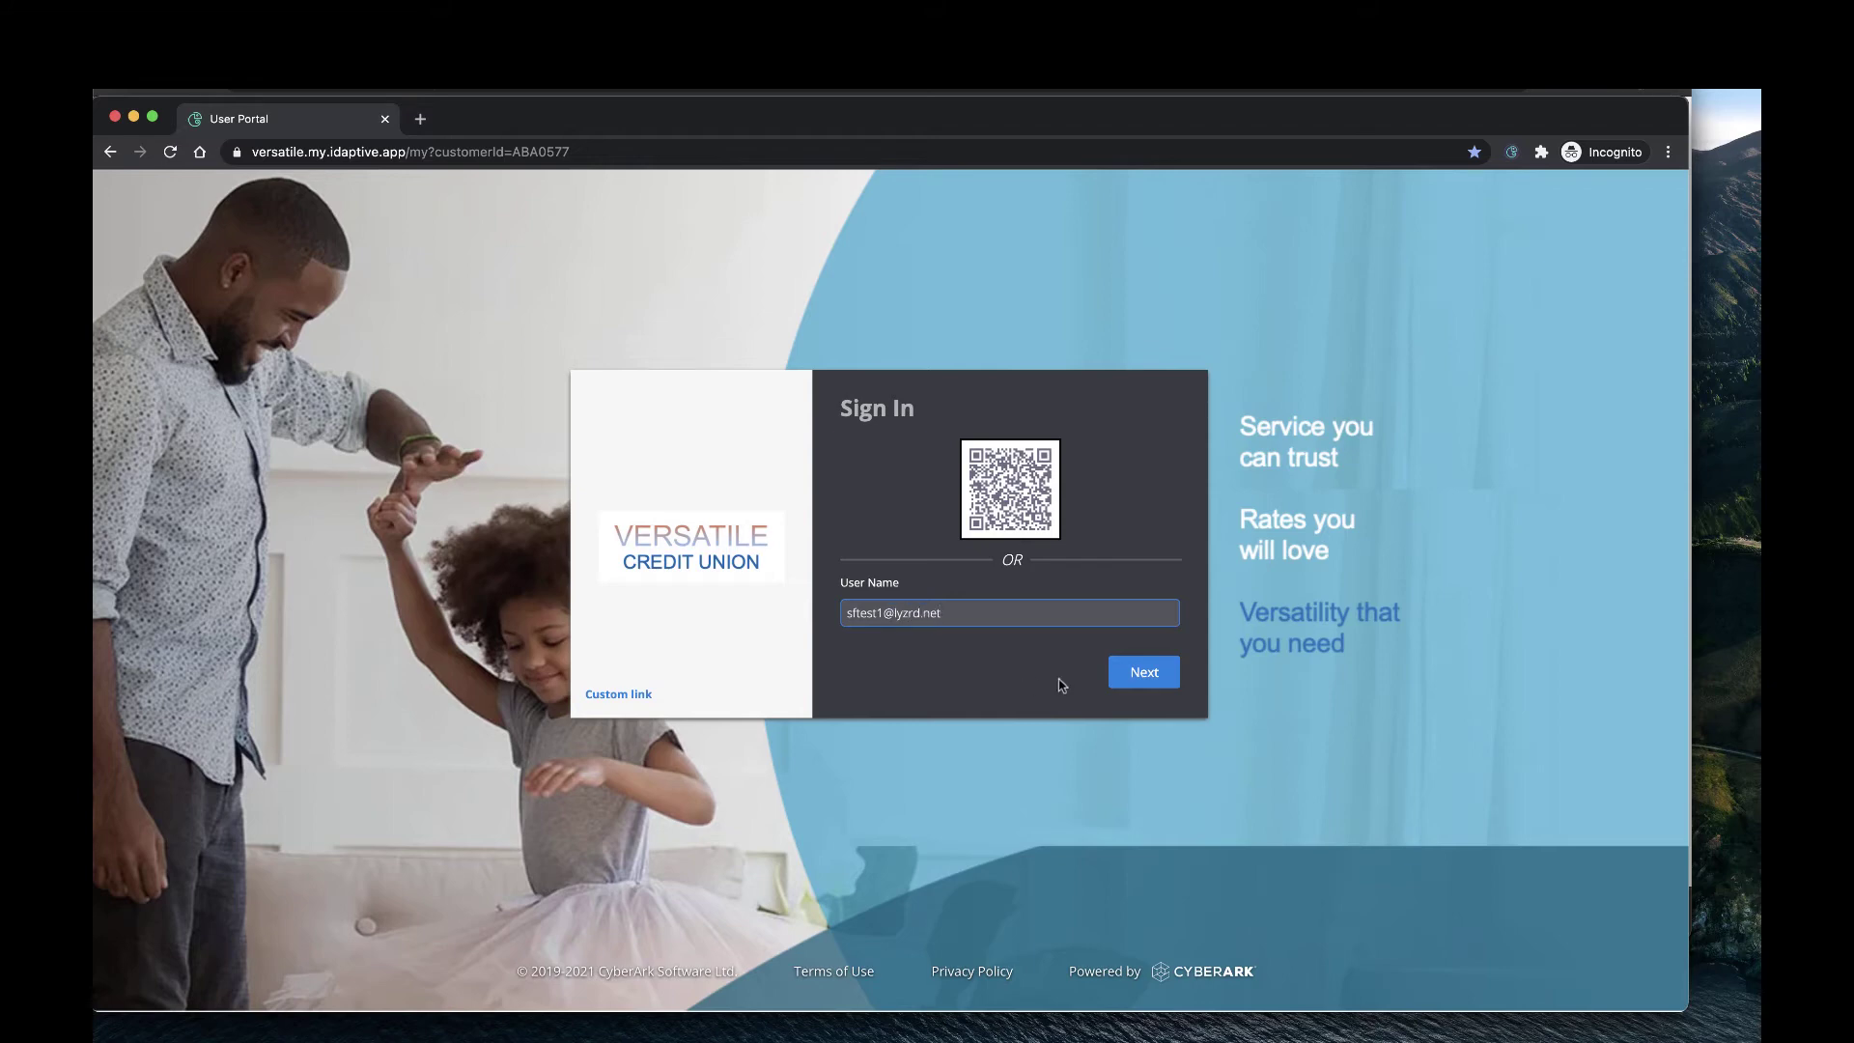
Sign in to the User Portal as the test user with the password and a security-question answer.
{"action": "left_click", "coordinate": [1158, 685]}
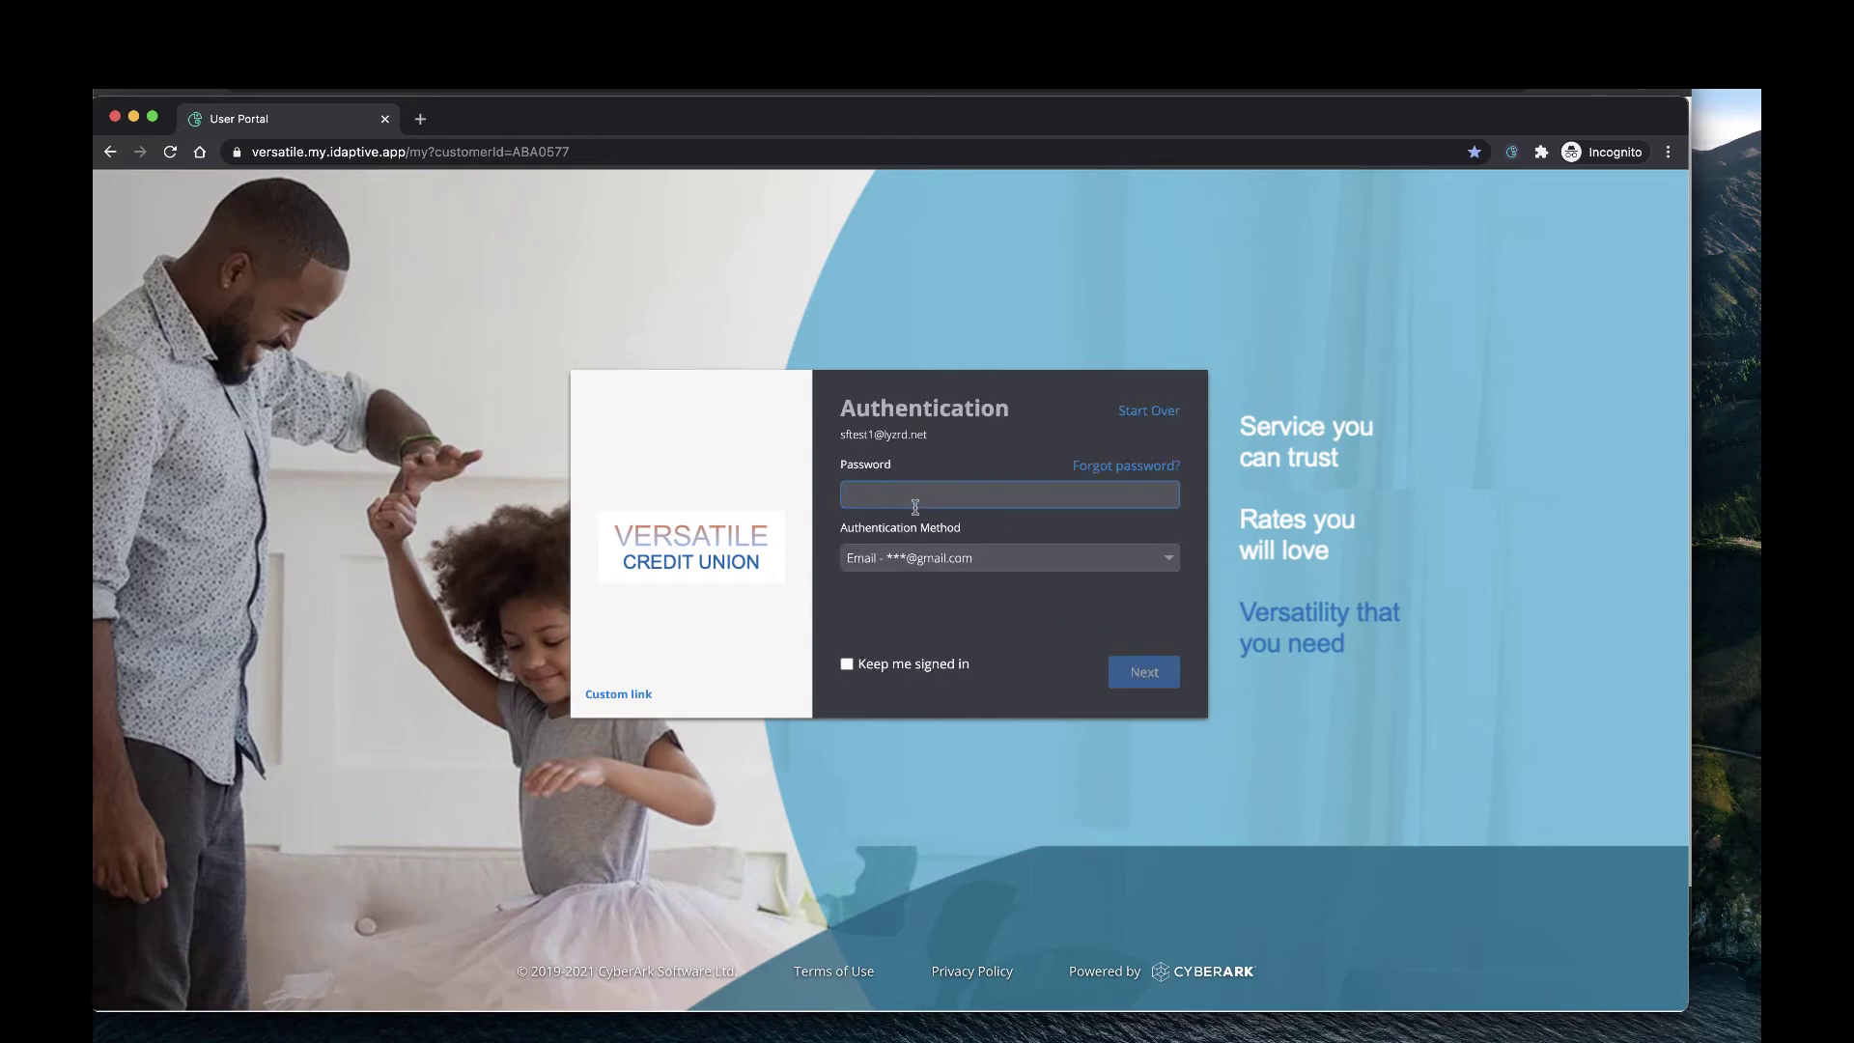
{"action": "type", "text": "••••"}
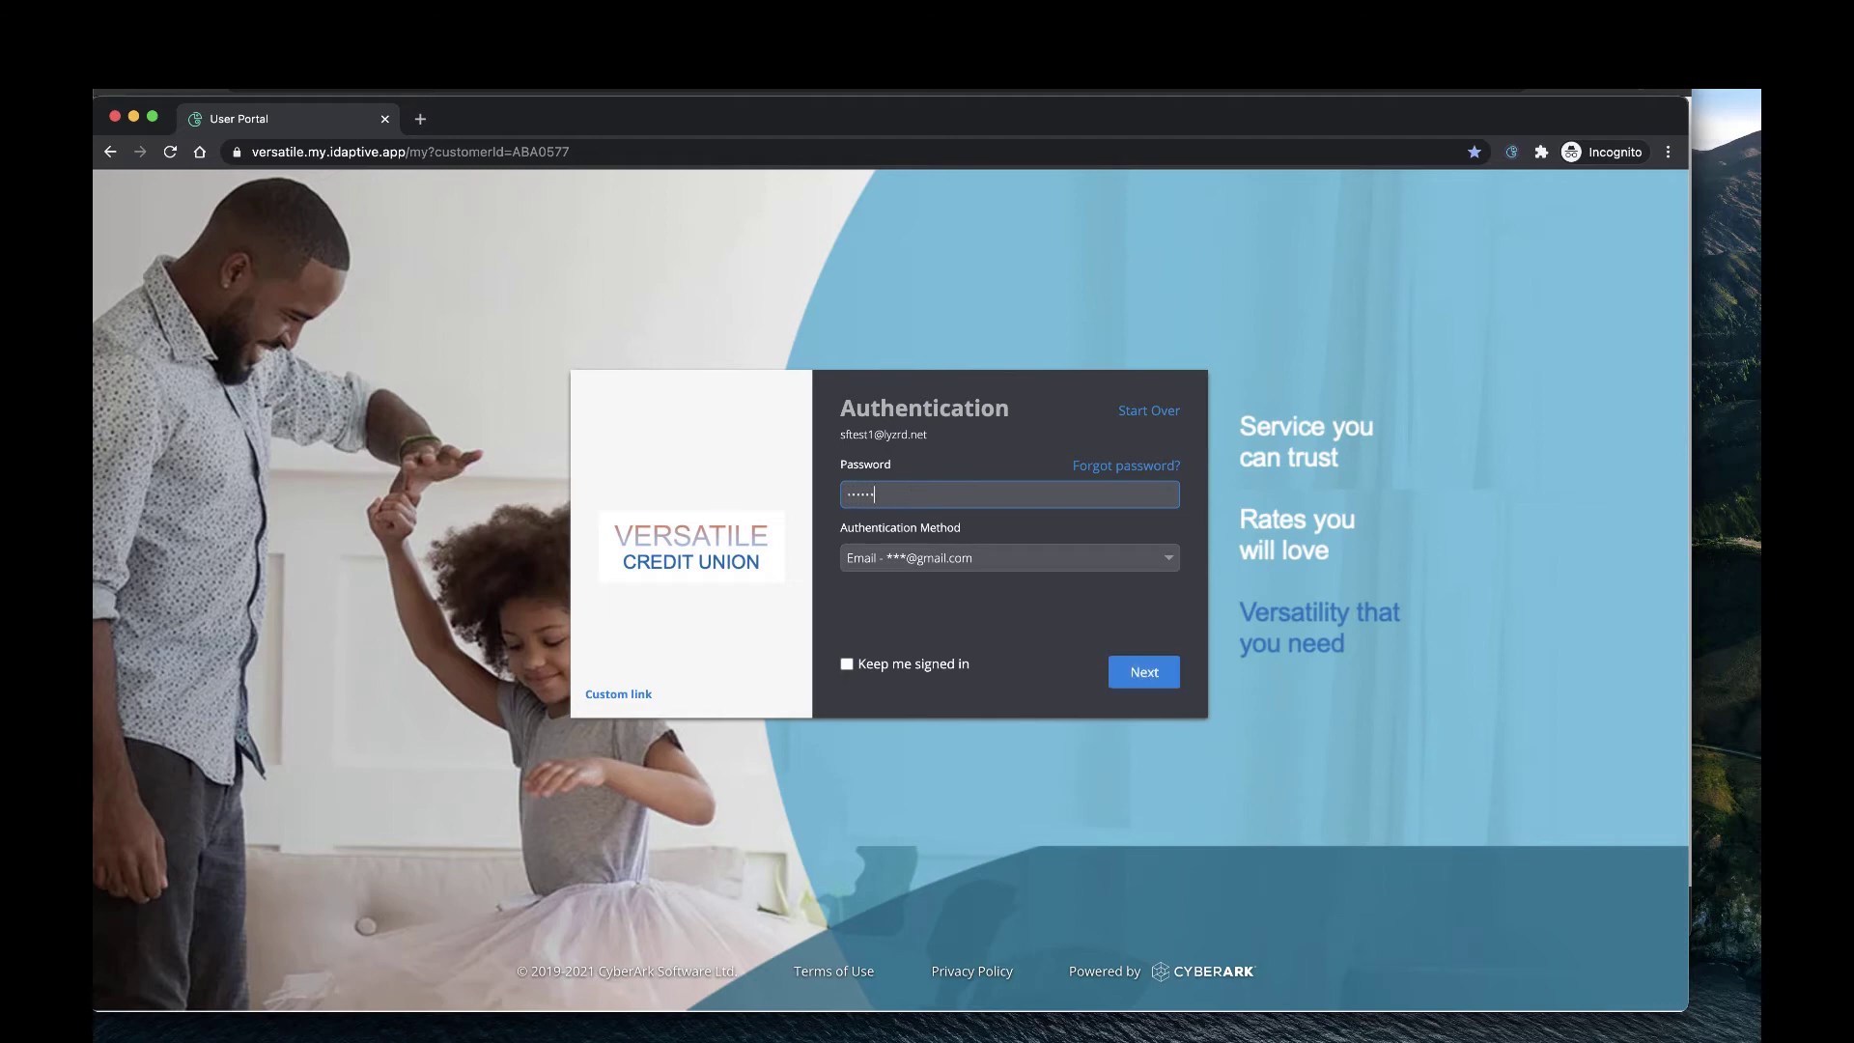
{"action": "left_click", "coordinate": [869, 560]}
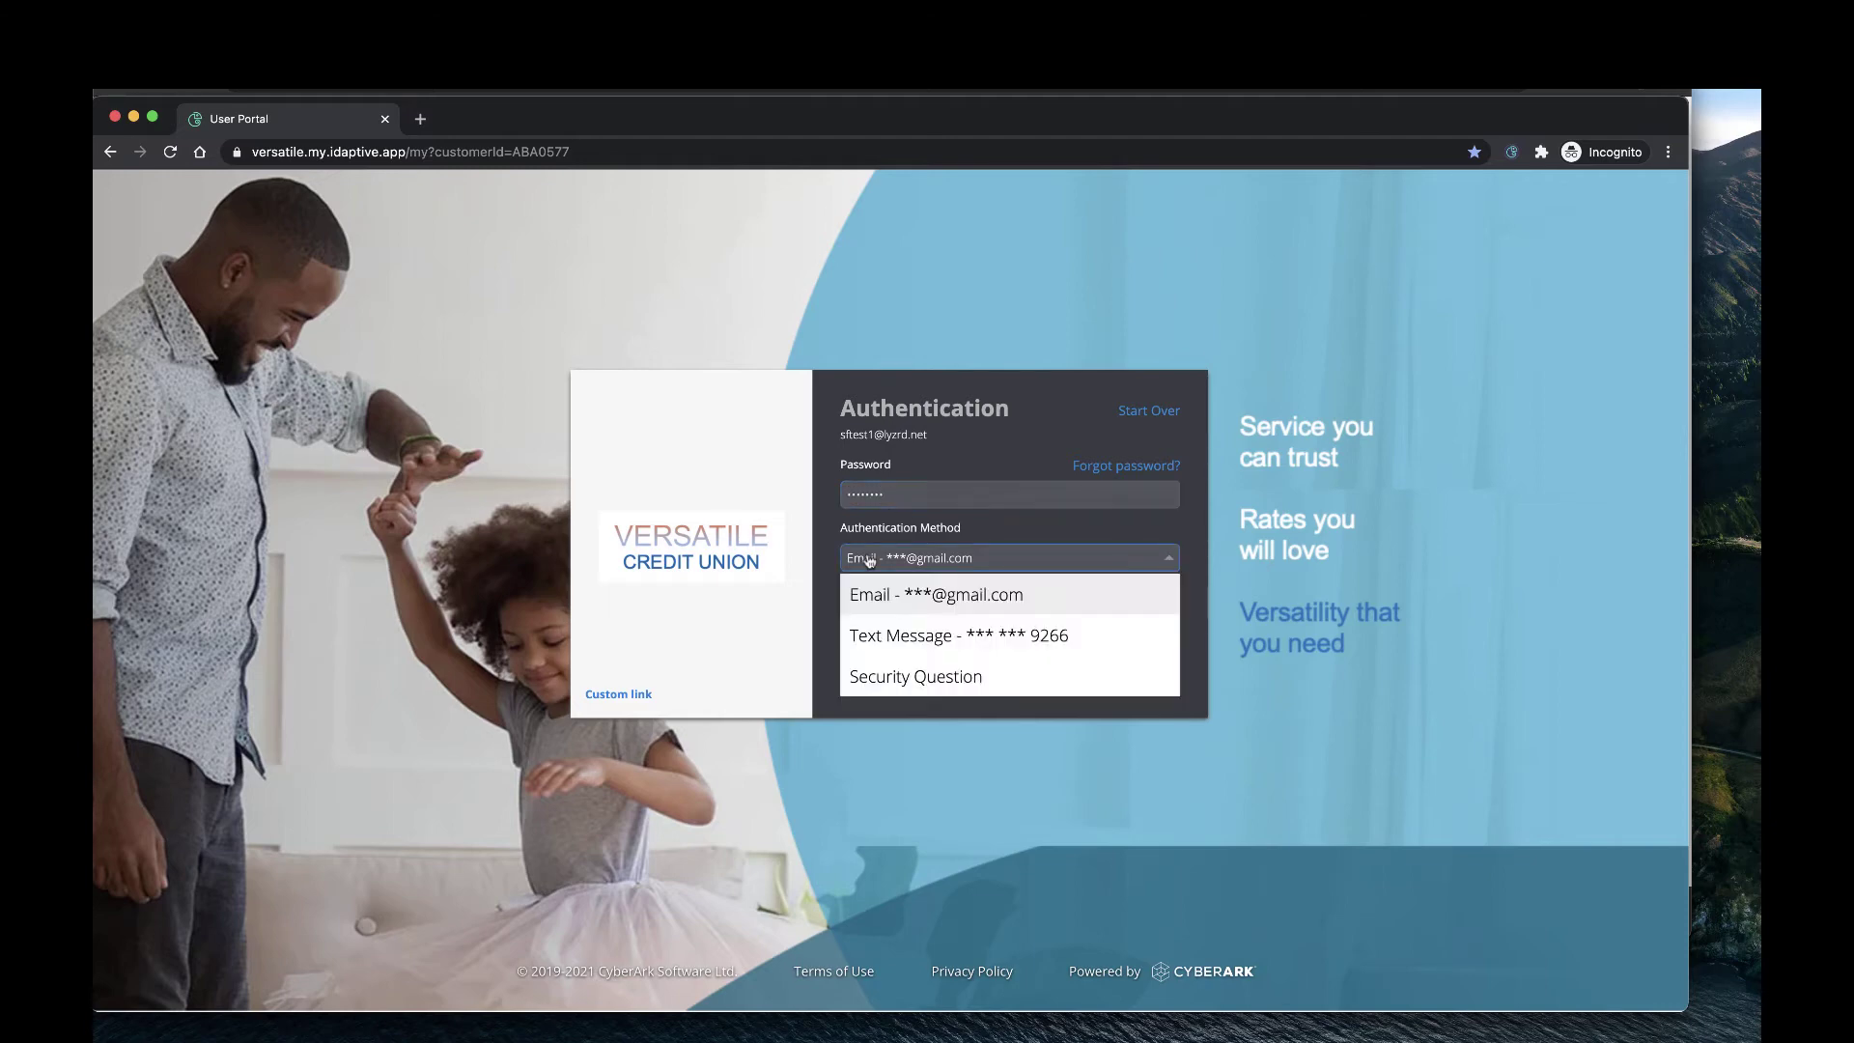
{"action": "left_click", "coordinate": [951, 673]}
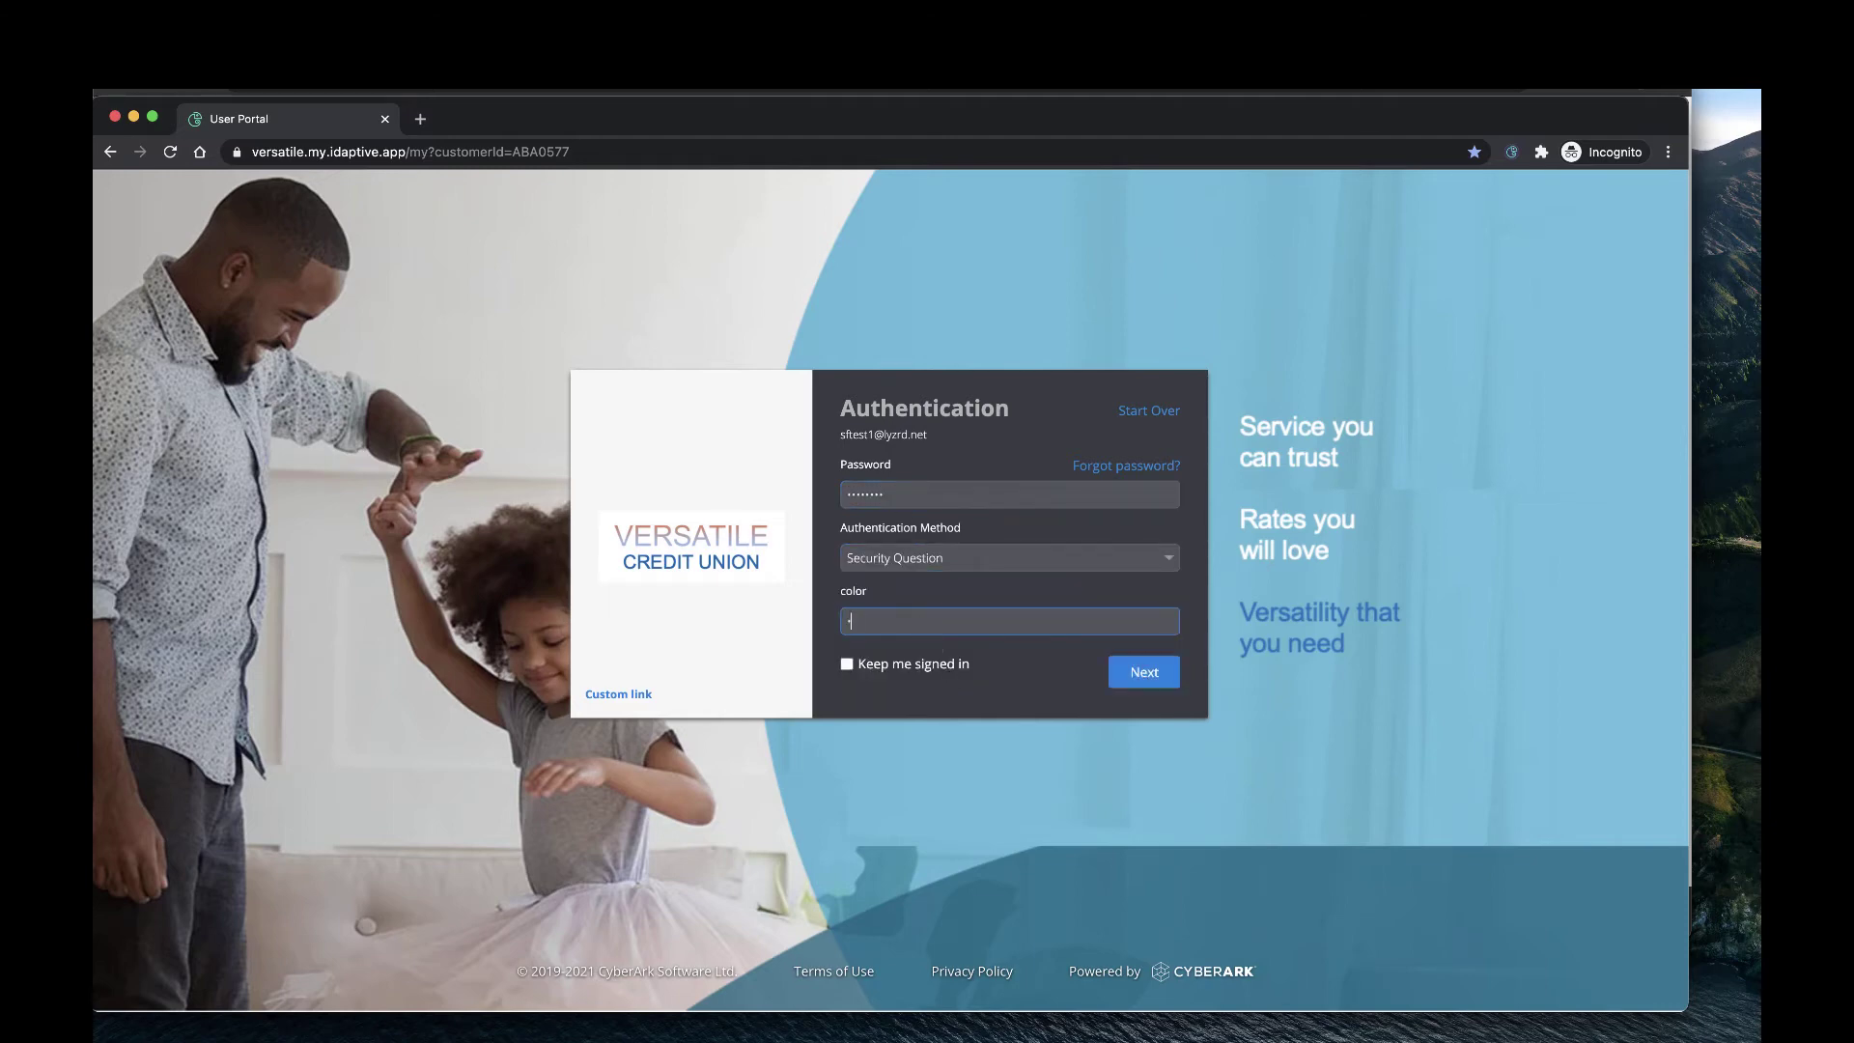
{"action": "left_click", "coordinate": [1145, 678]}
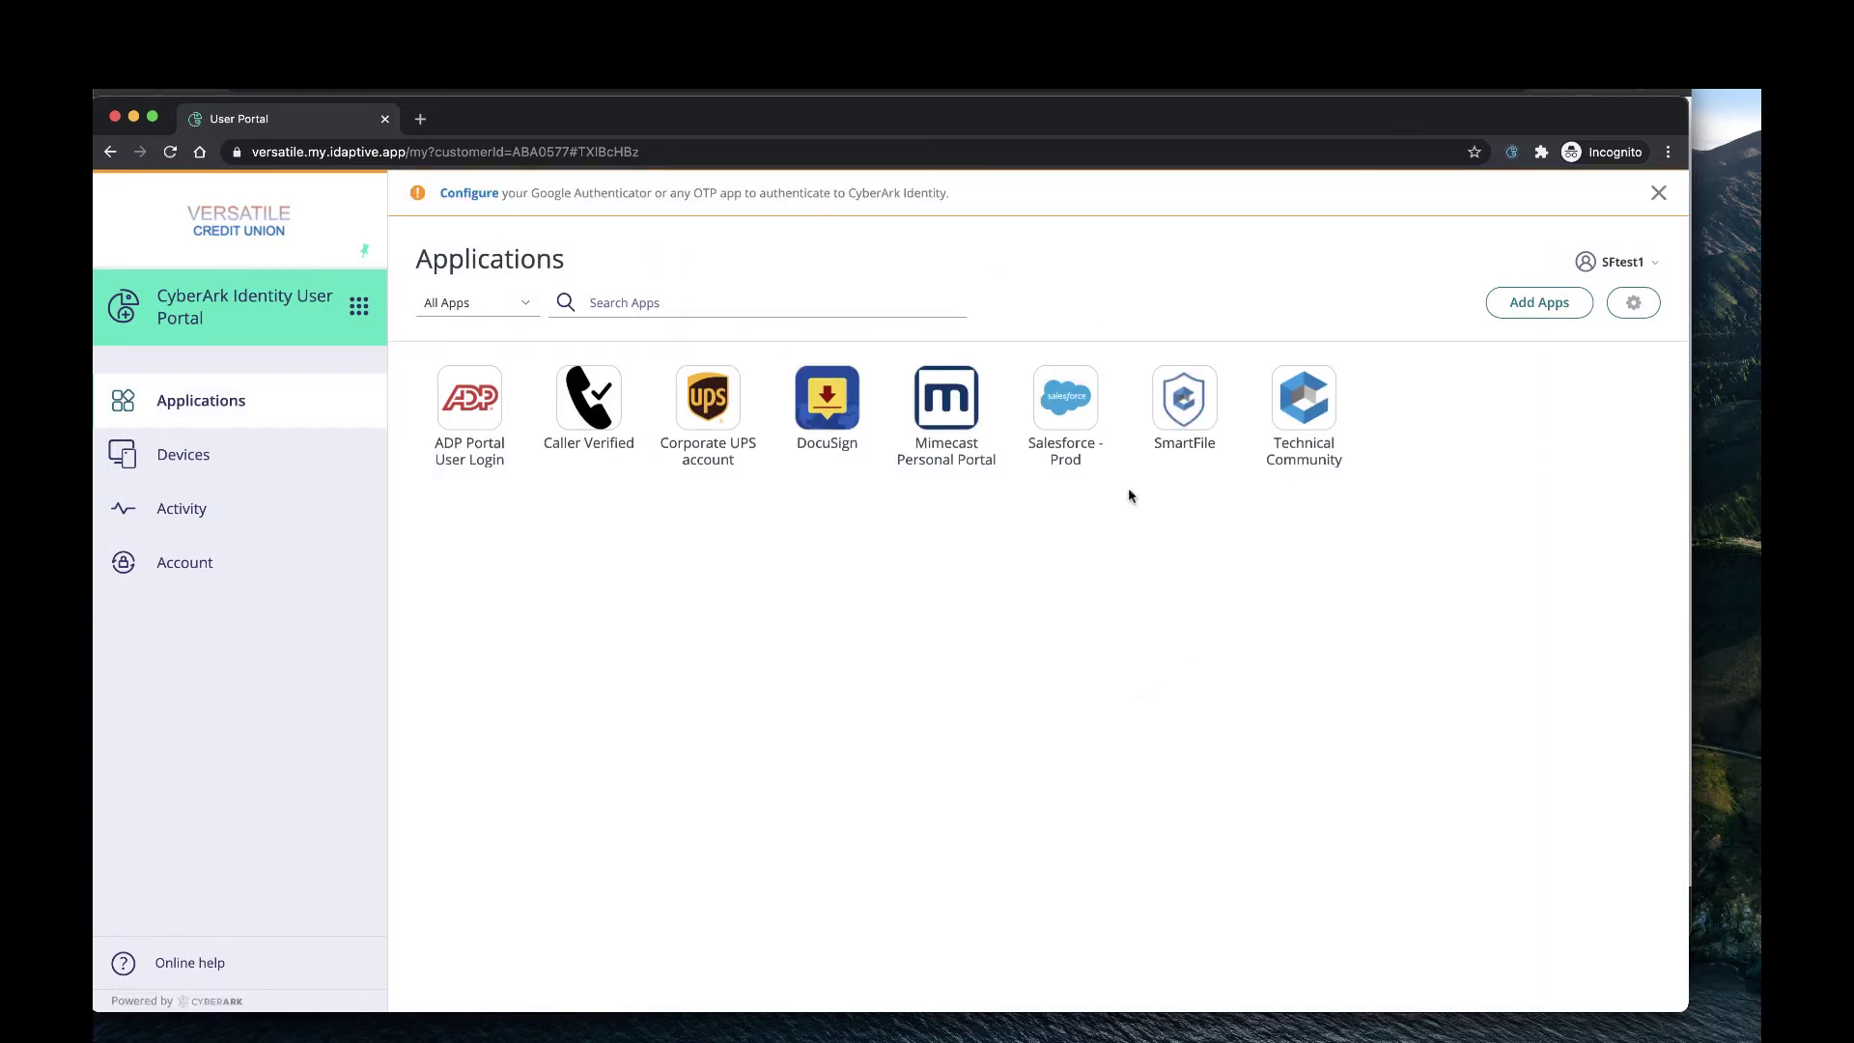
Launch Salesforce - Prod through single sign-on, then log out from the Salesforce profile menu.
{"action": "left_click", "coordinate": [1067, 406]}
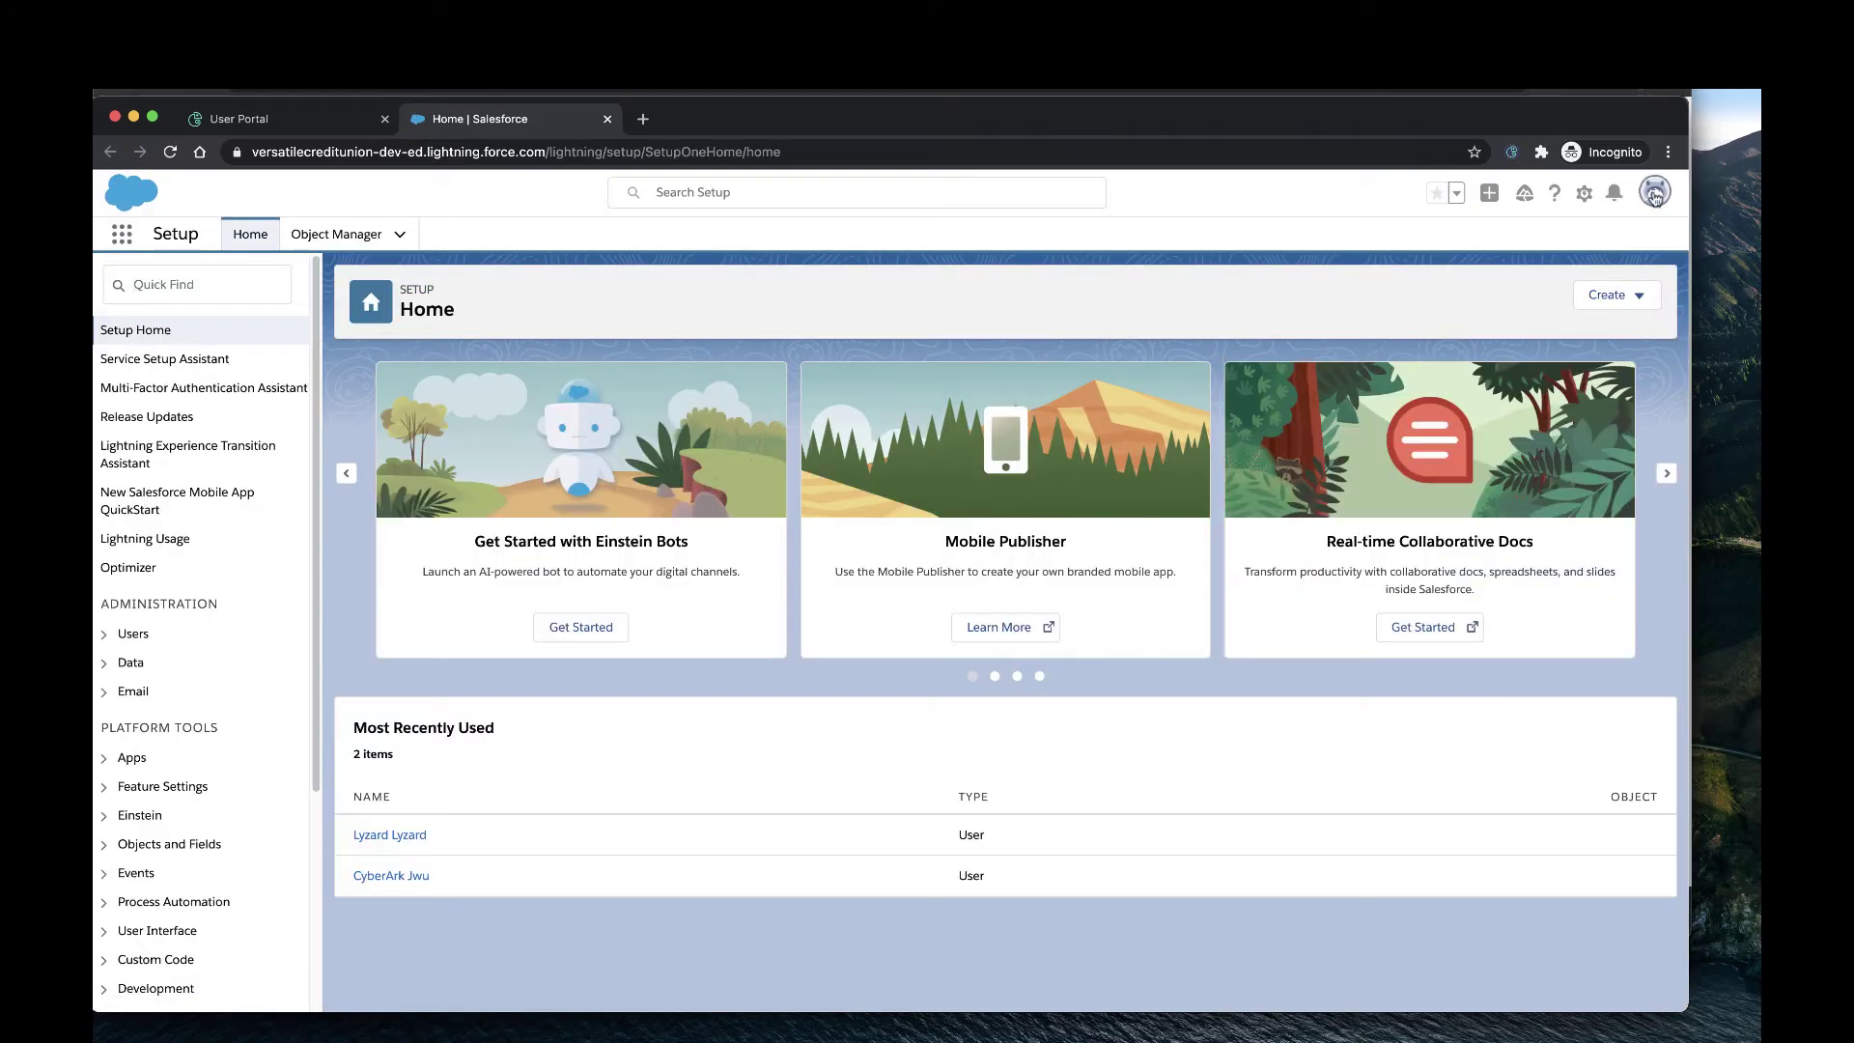
{"action": "left_click", "coordinate": [1654, 195]}
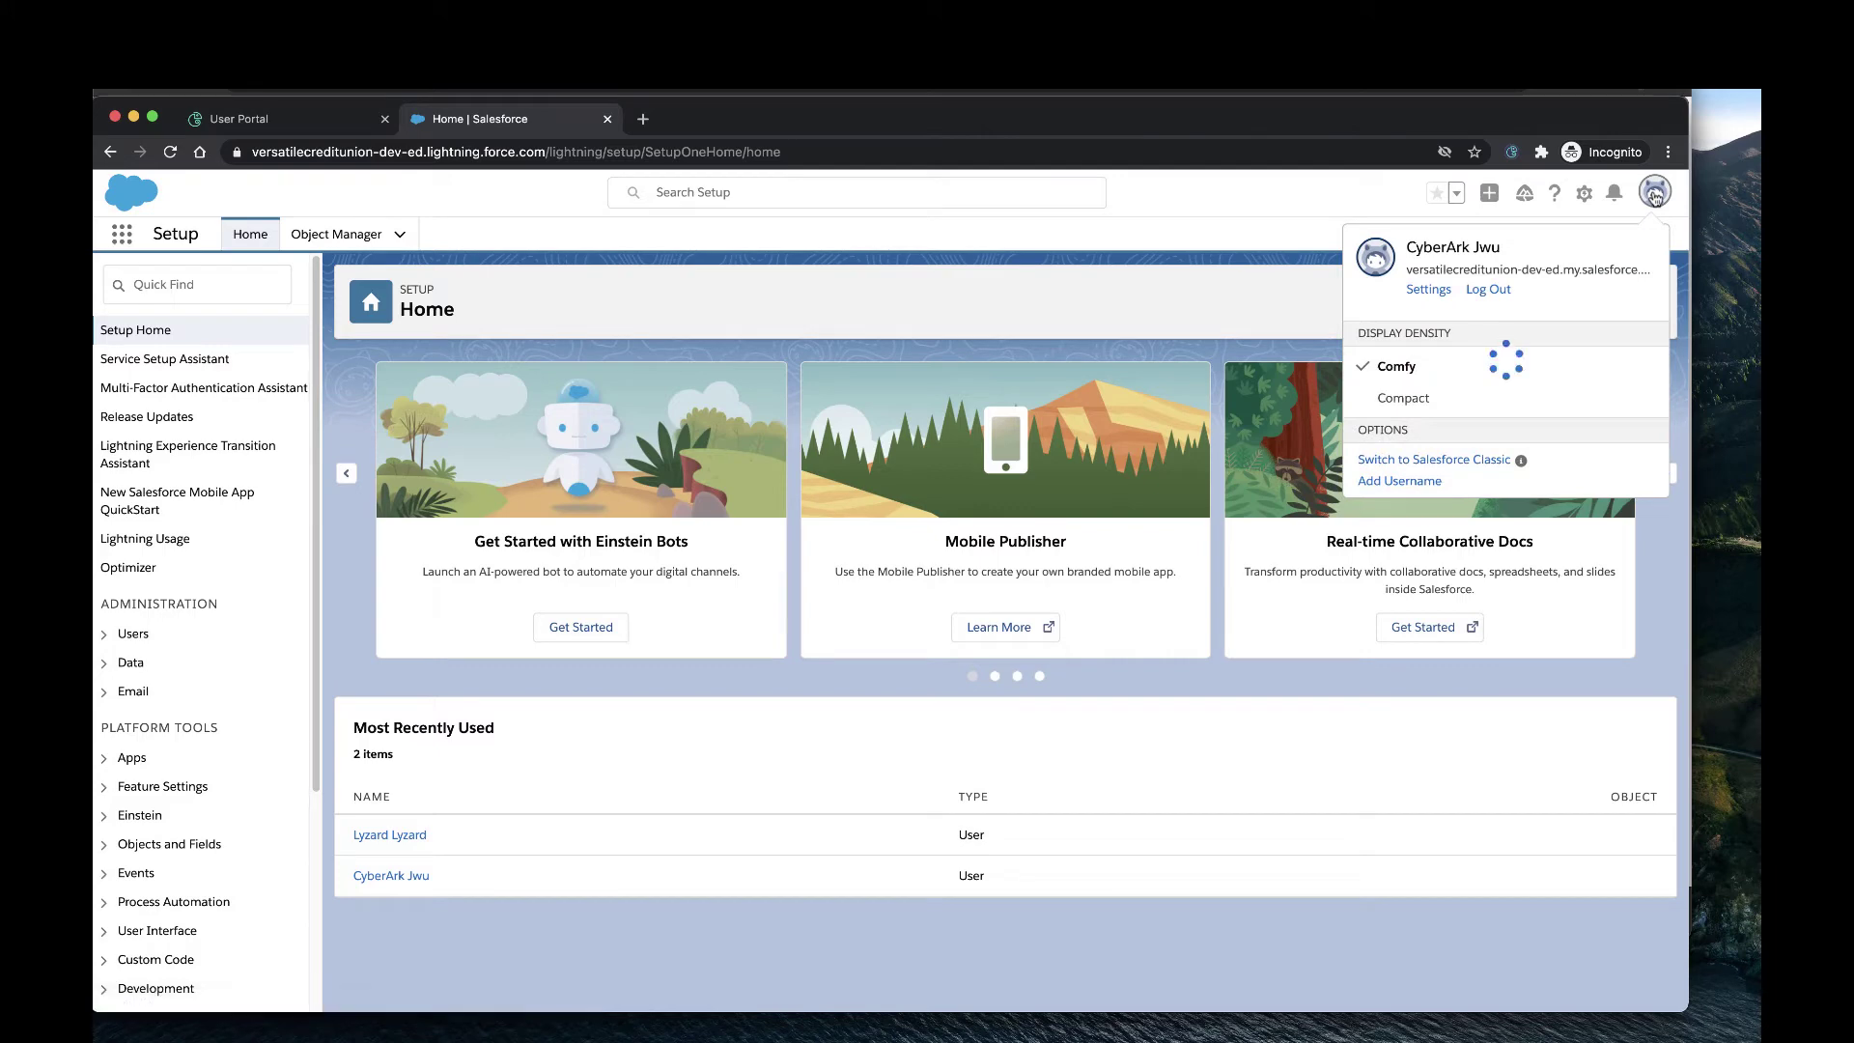
{"action": "left_click", "coordinate": [1214, 203]}
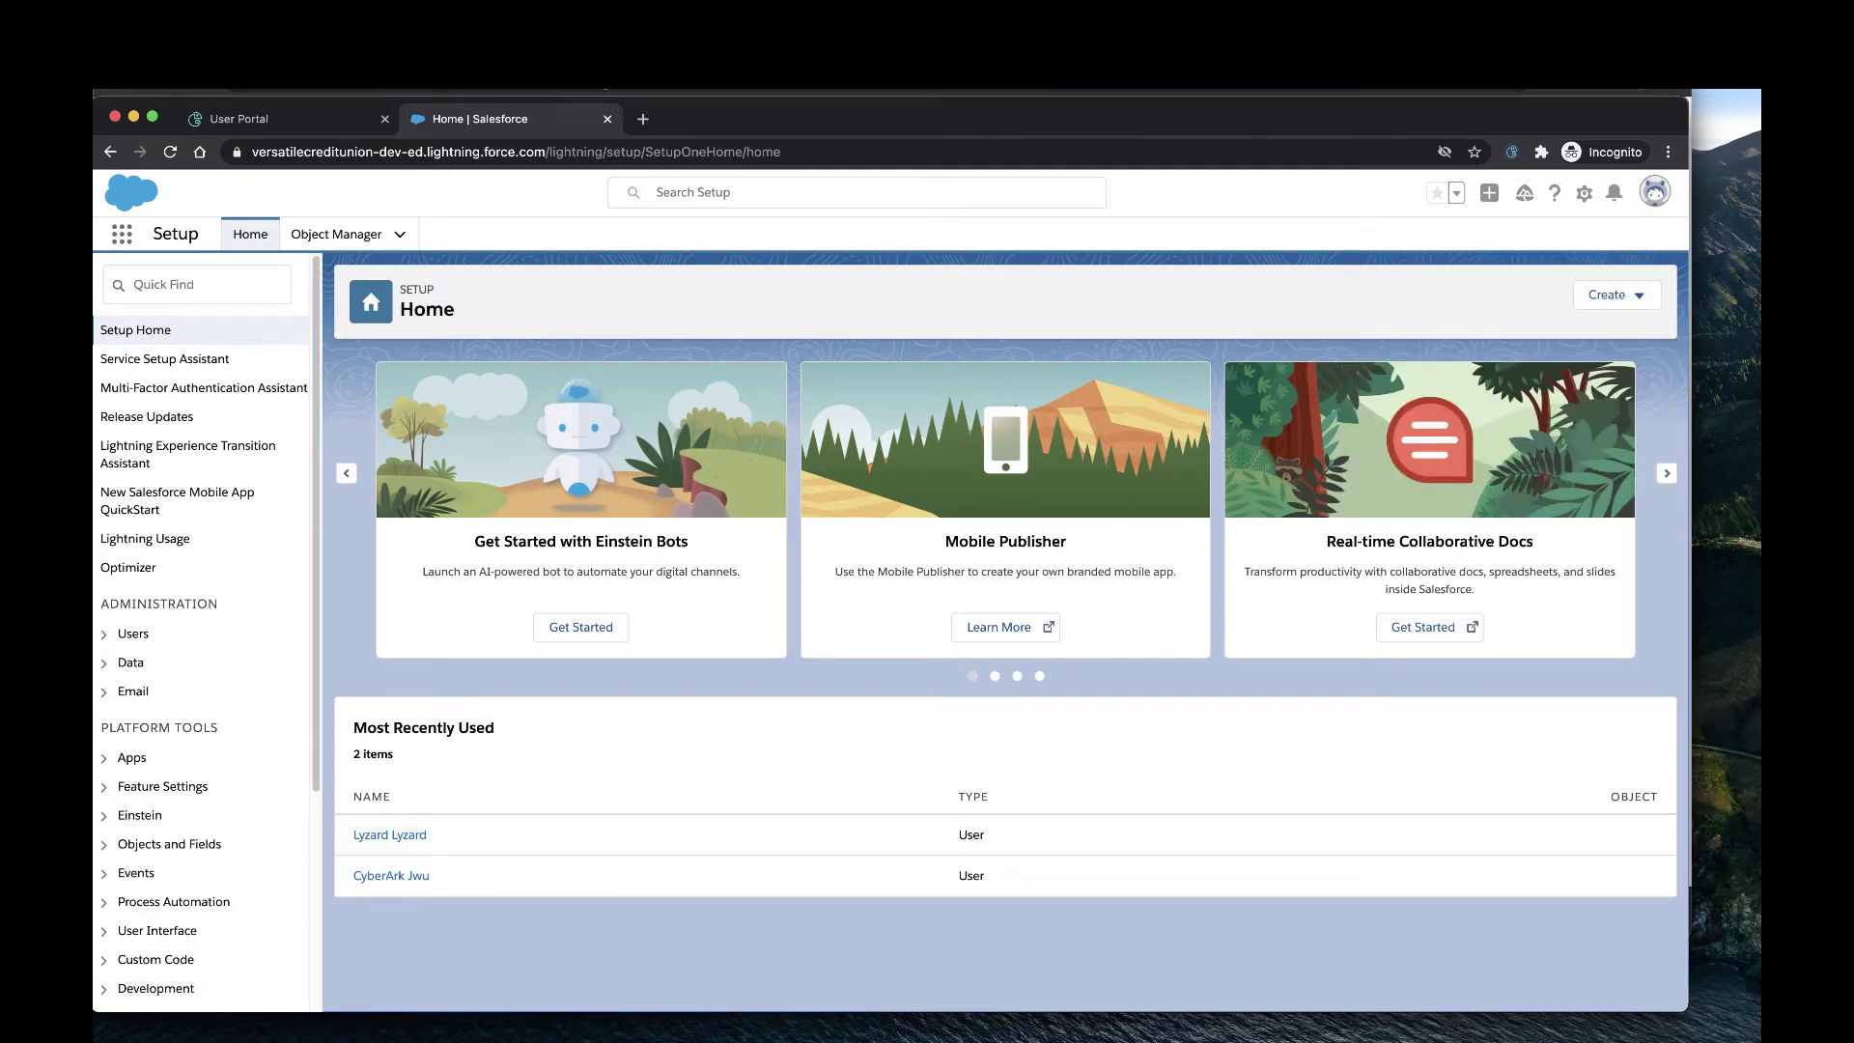
{"action": "left_click", "coordinate": [1654, 193]}
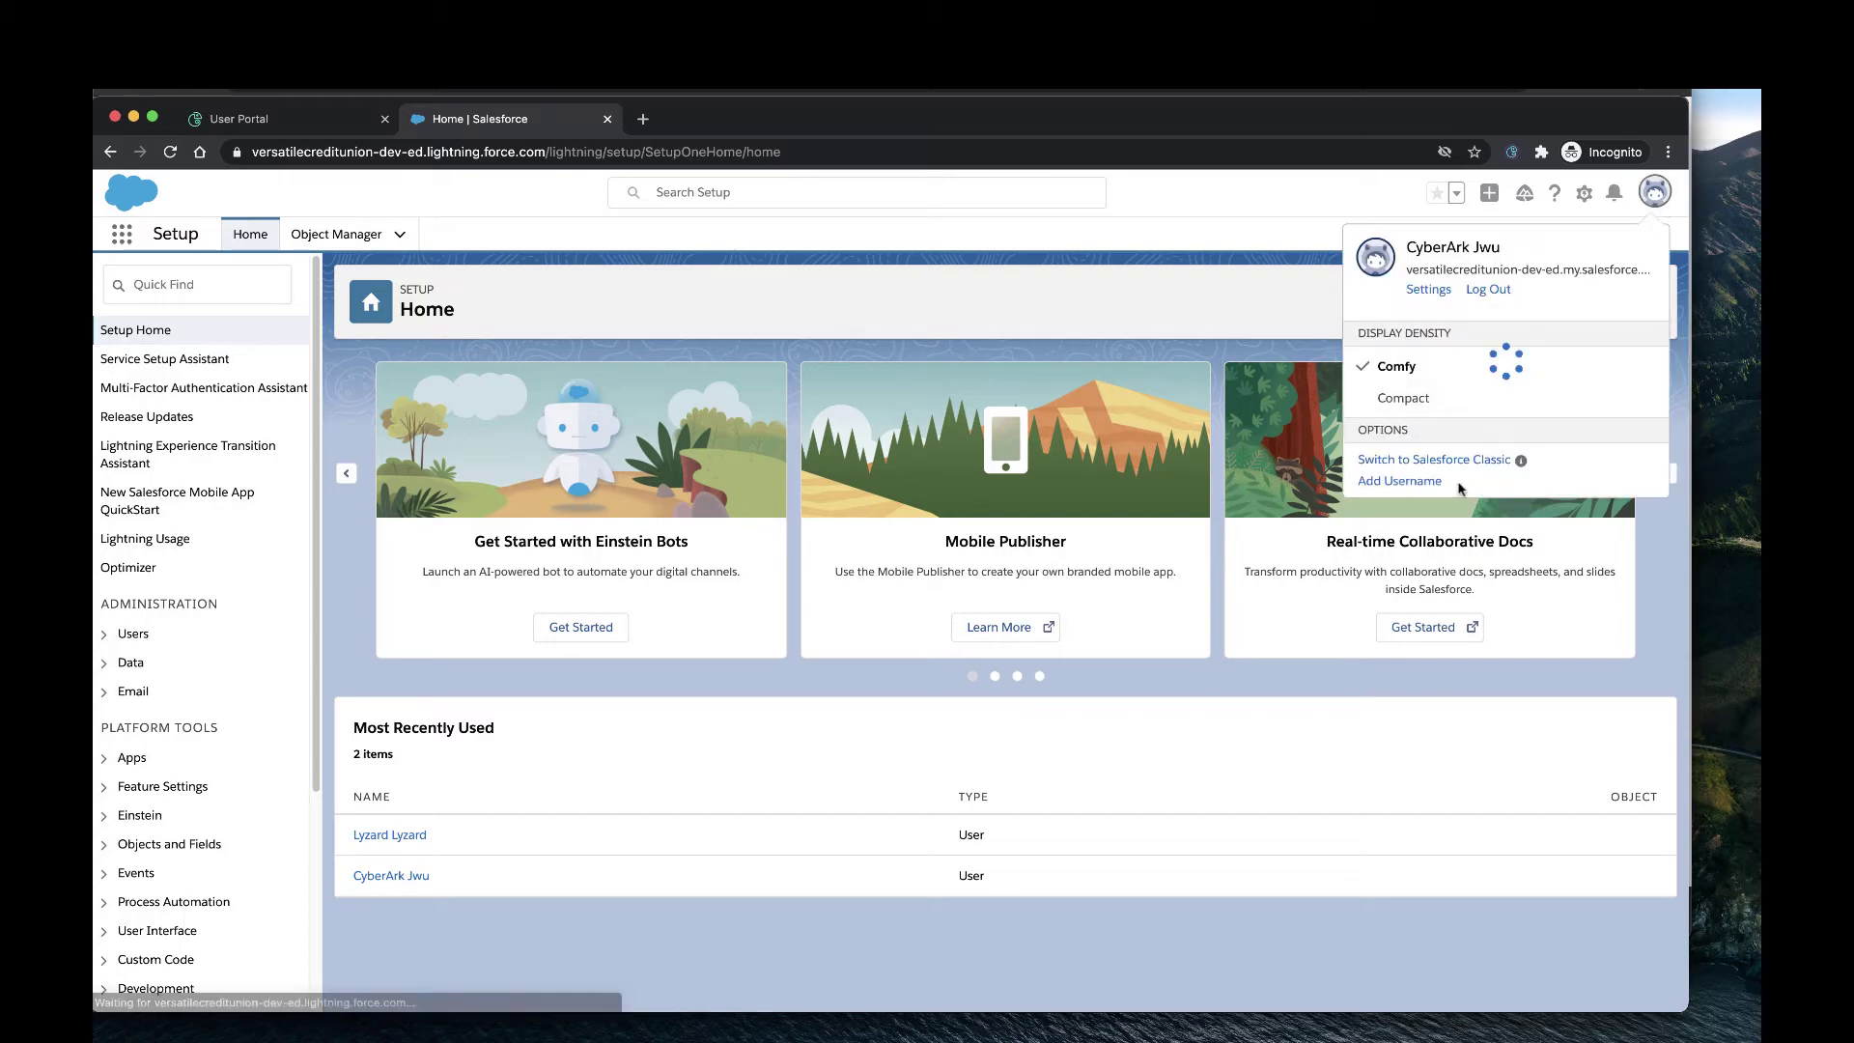
{"action": "left_click", "coordinate": [1487, 290]}
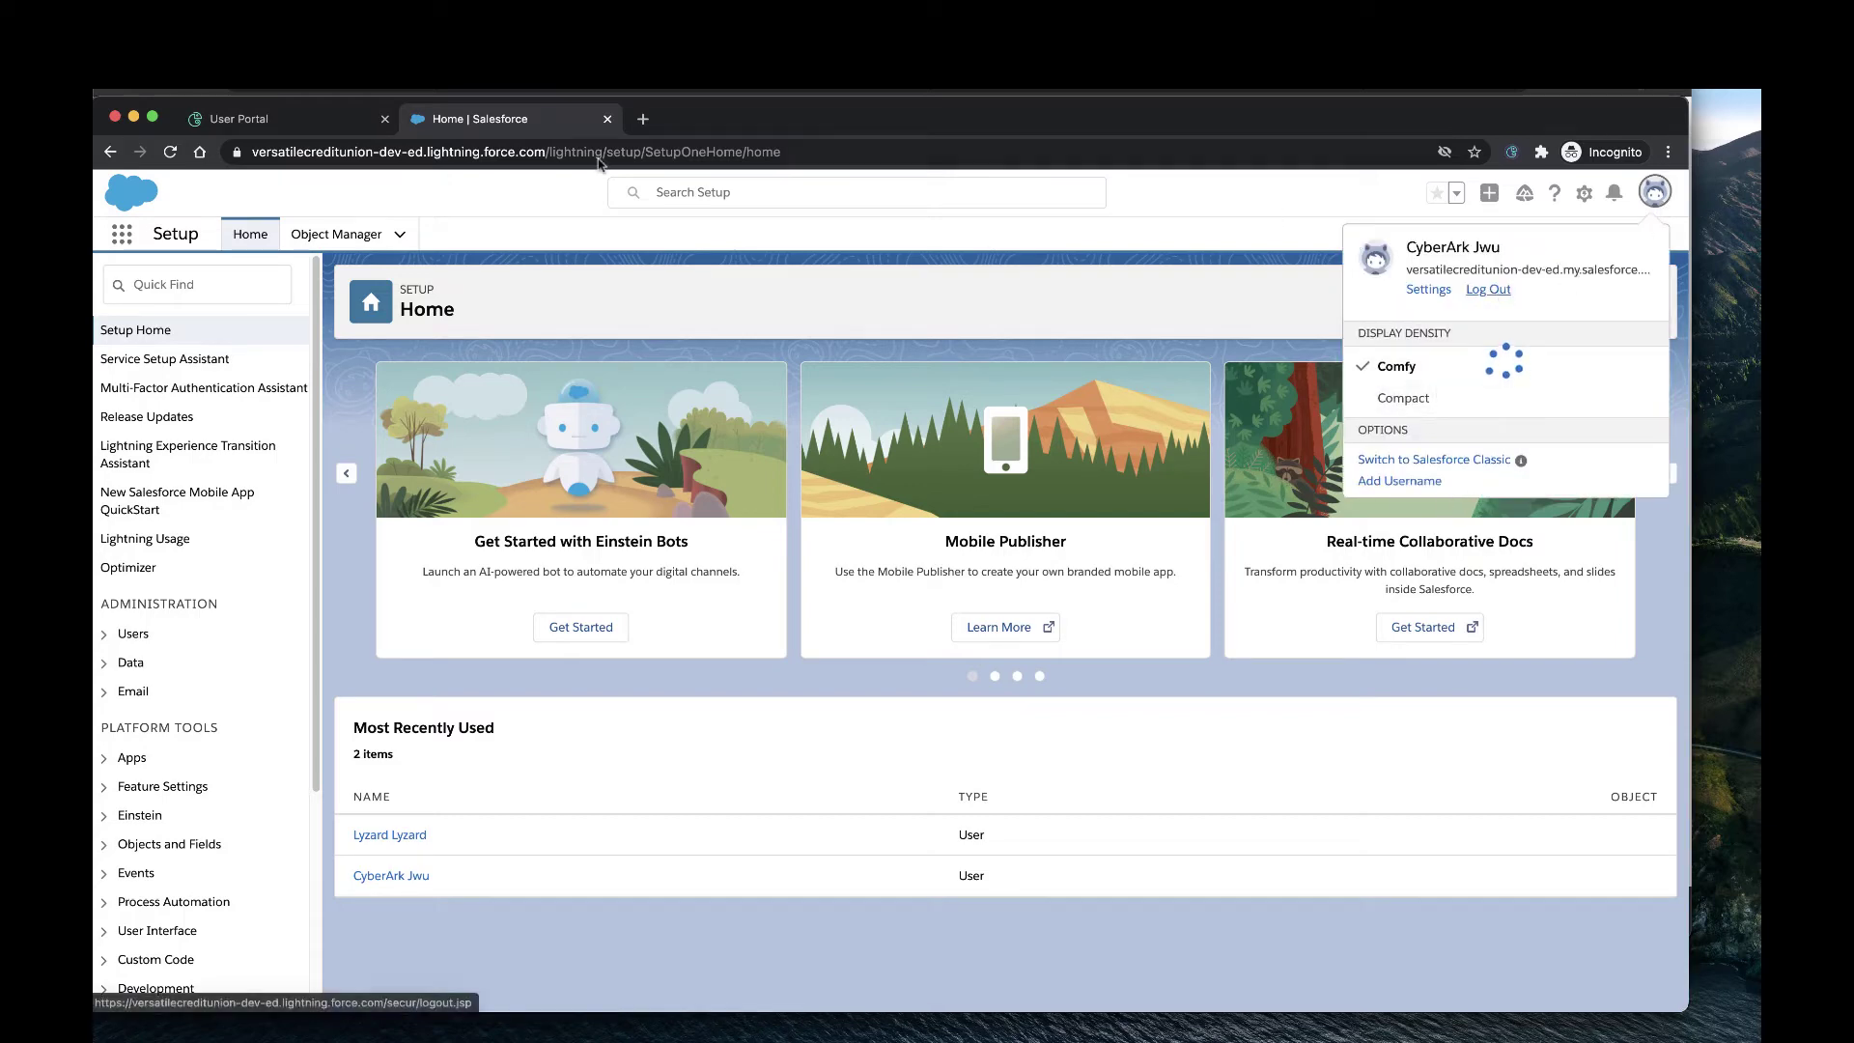
Sign the test user out of the CyberArk Identity User Portal.
{"action": "left_click", "coordinate": [293, 119]}
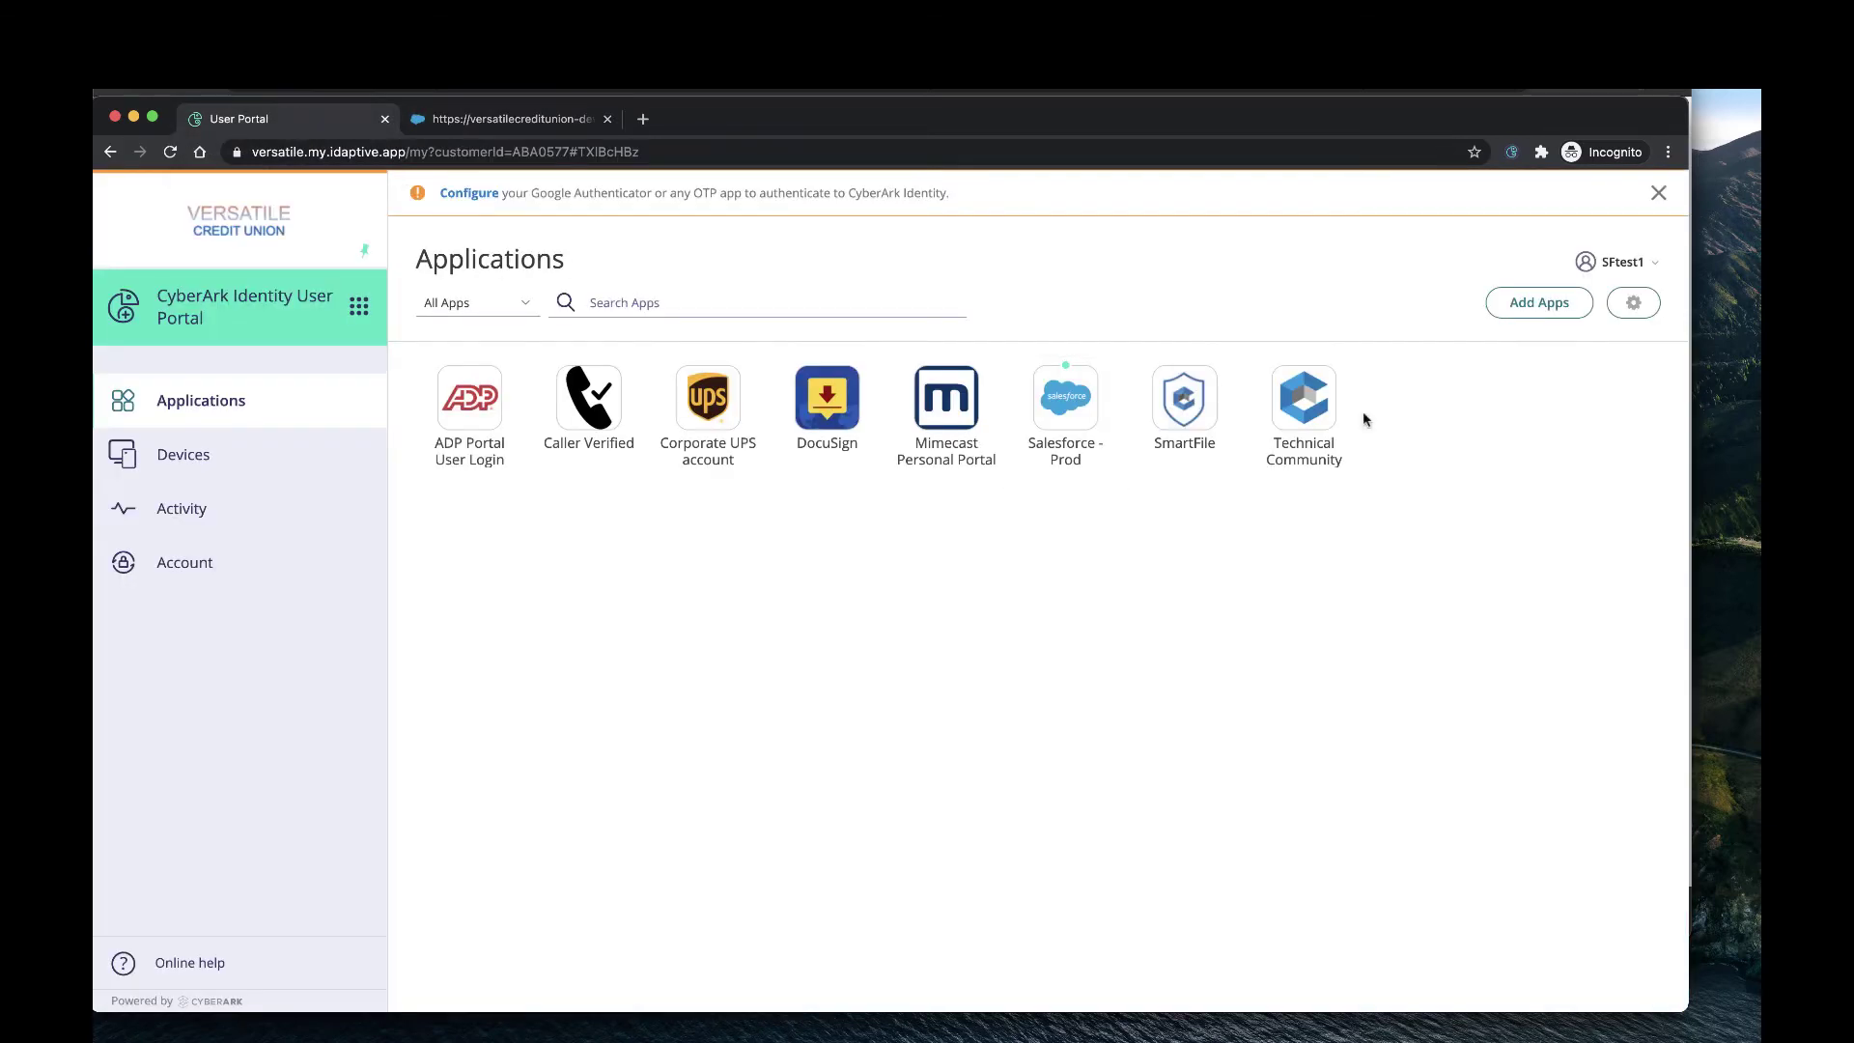
{"action": "left_click", "coordinate": [1625, 262]}
{"action": "left_click", "coordinate": [1579, 390]}
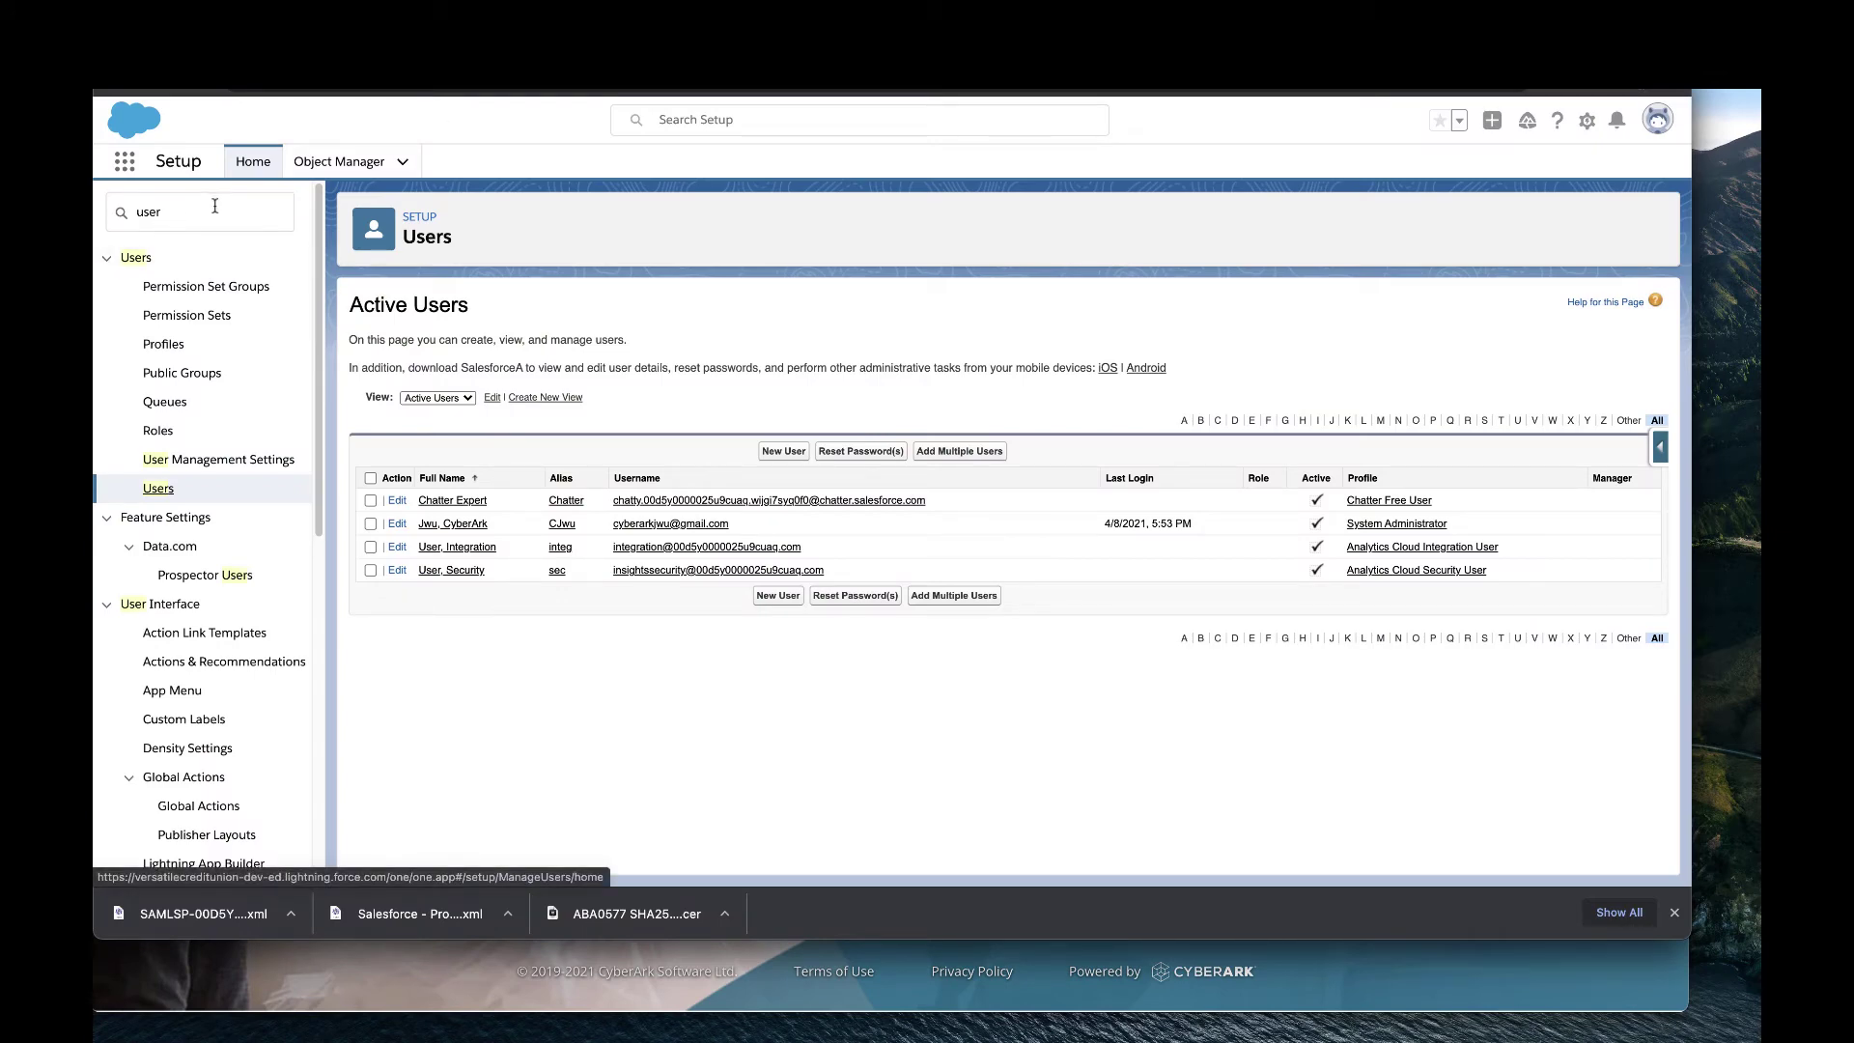
Search Setup for 'app' and start a New Connected App from the App Manager.
{"action": "left_click_drag", "start_coordinate": [216, 206], "coordinate": [97, 200]}
{"action": "type", "text": "app"}
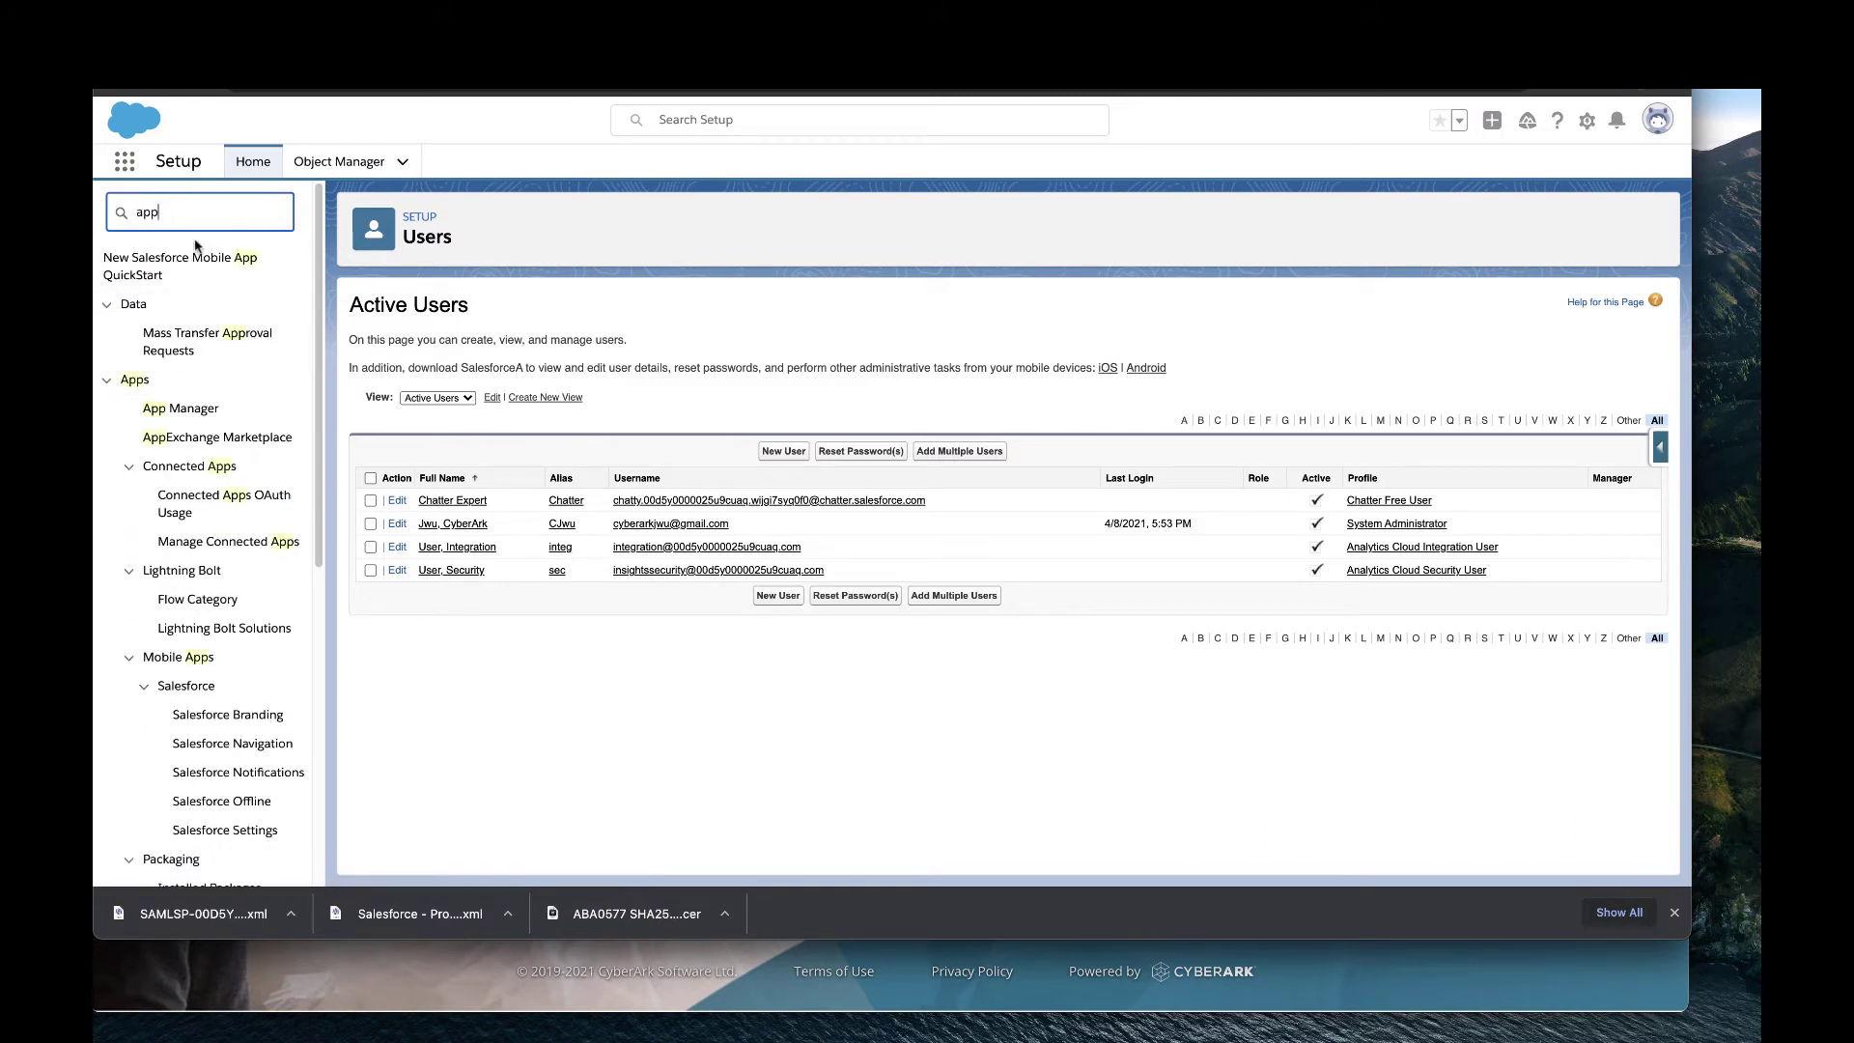
{"action": "left_click", "coordinate": [203, 411]}
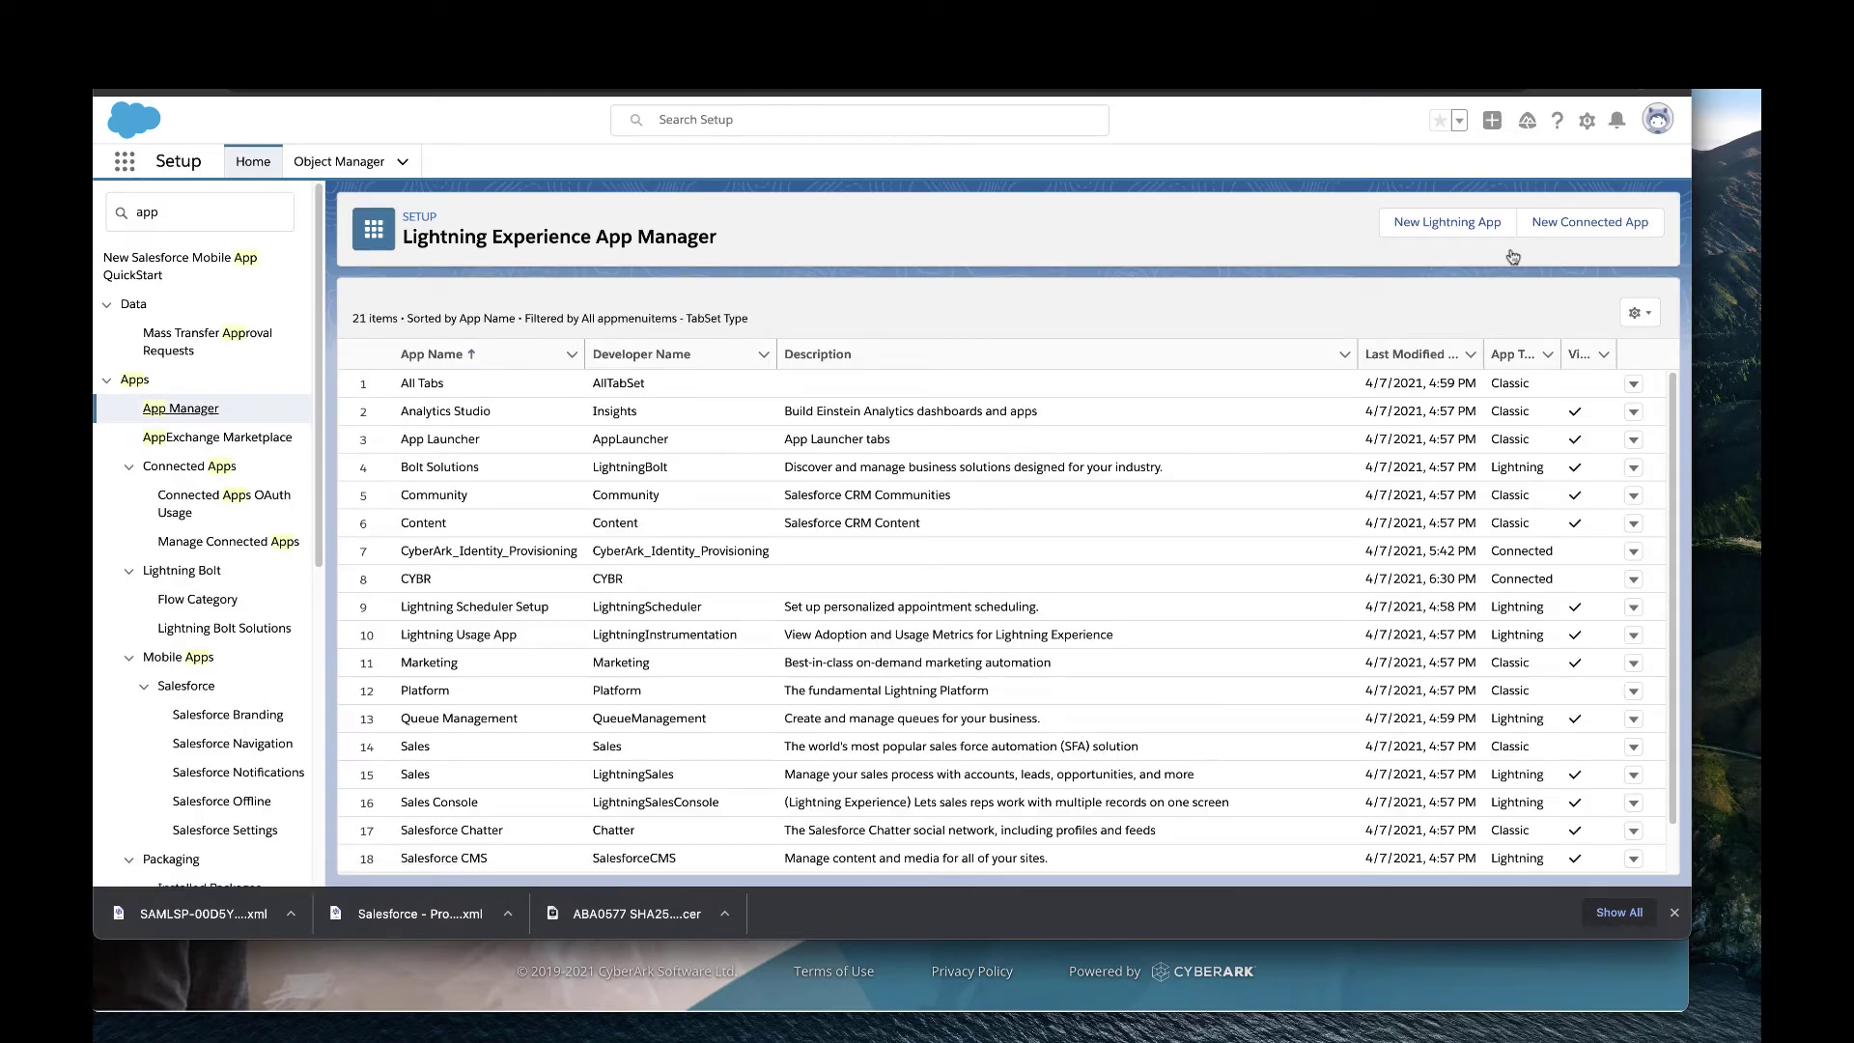
{"action": "left_click", "coordinate": [1589, 223]}
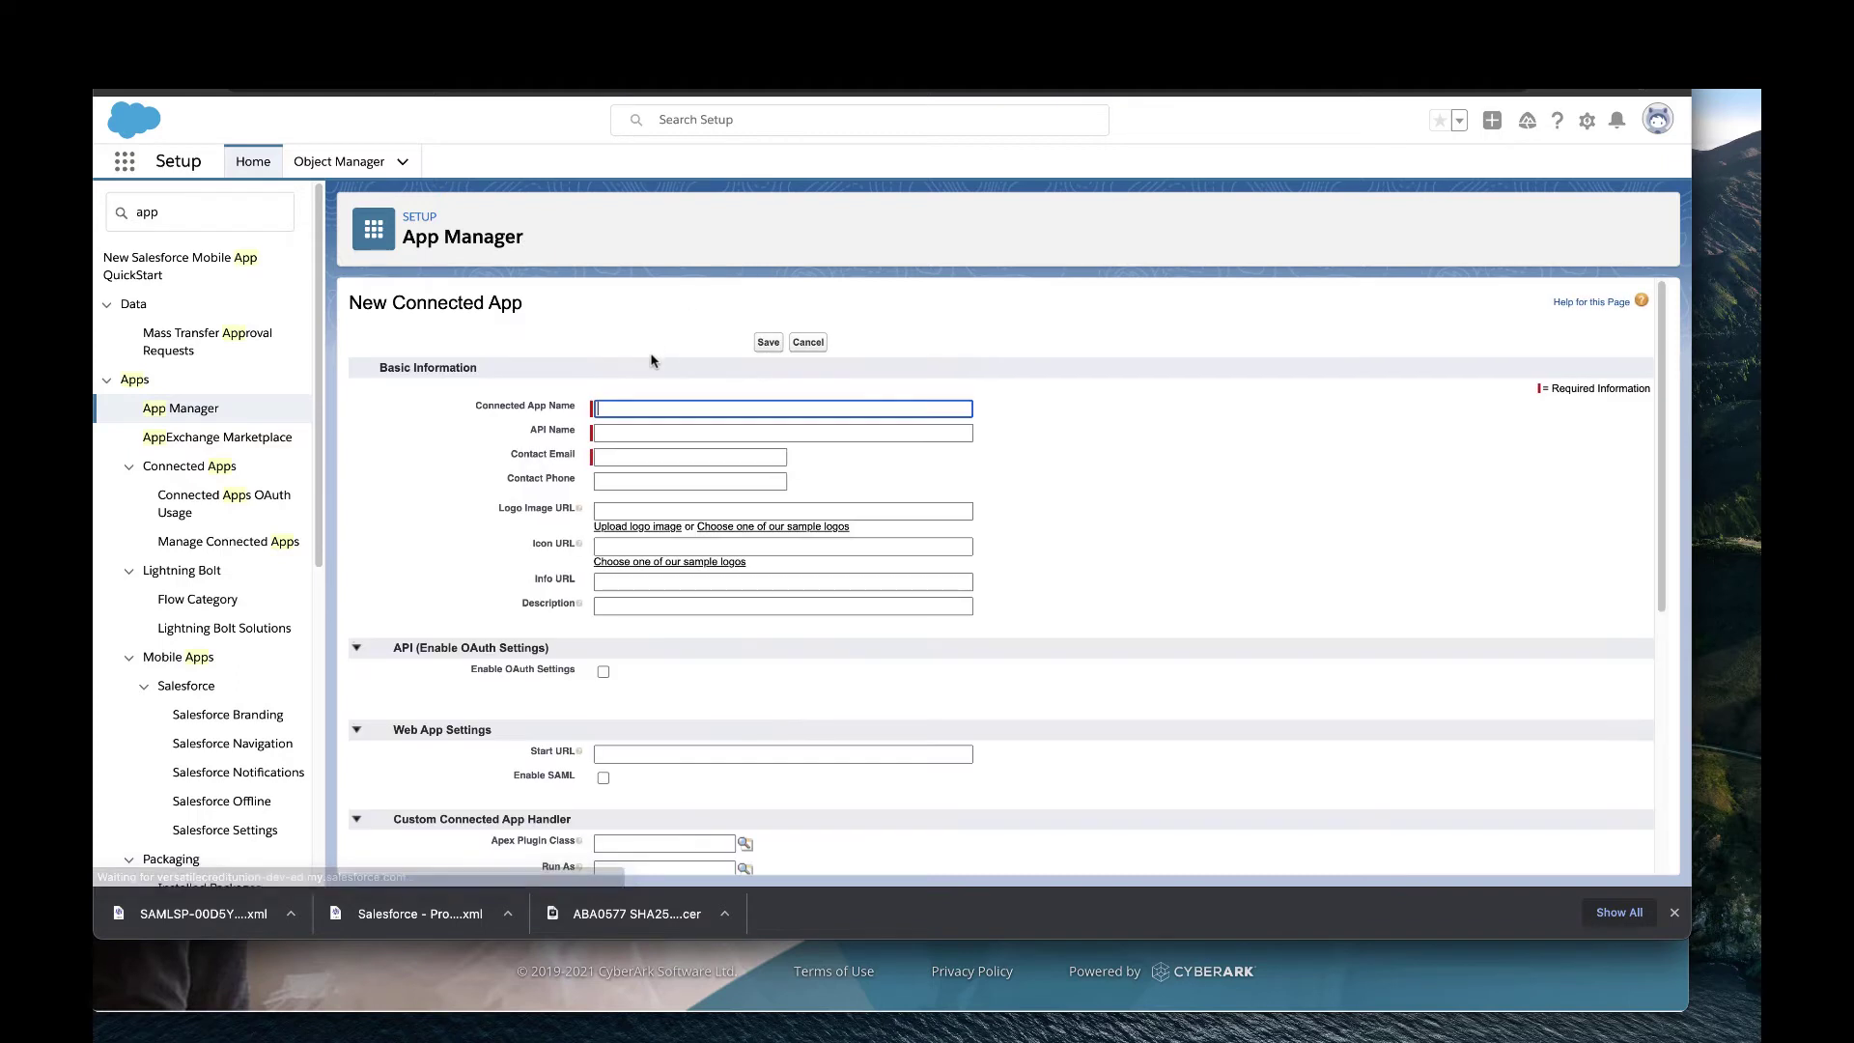
Name the connected app CybrProv, autofill the contact email, and enable OAuth settings.
{"action": "left_click", "coordinate": [636, 407]}
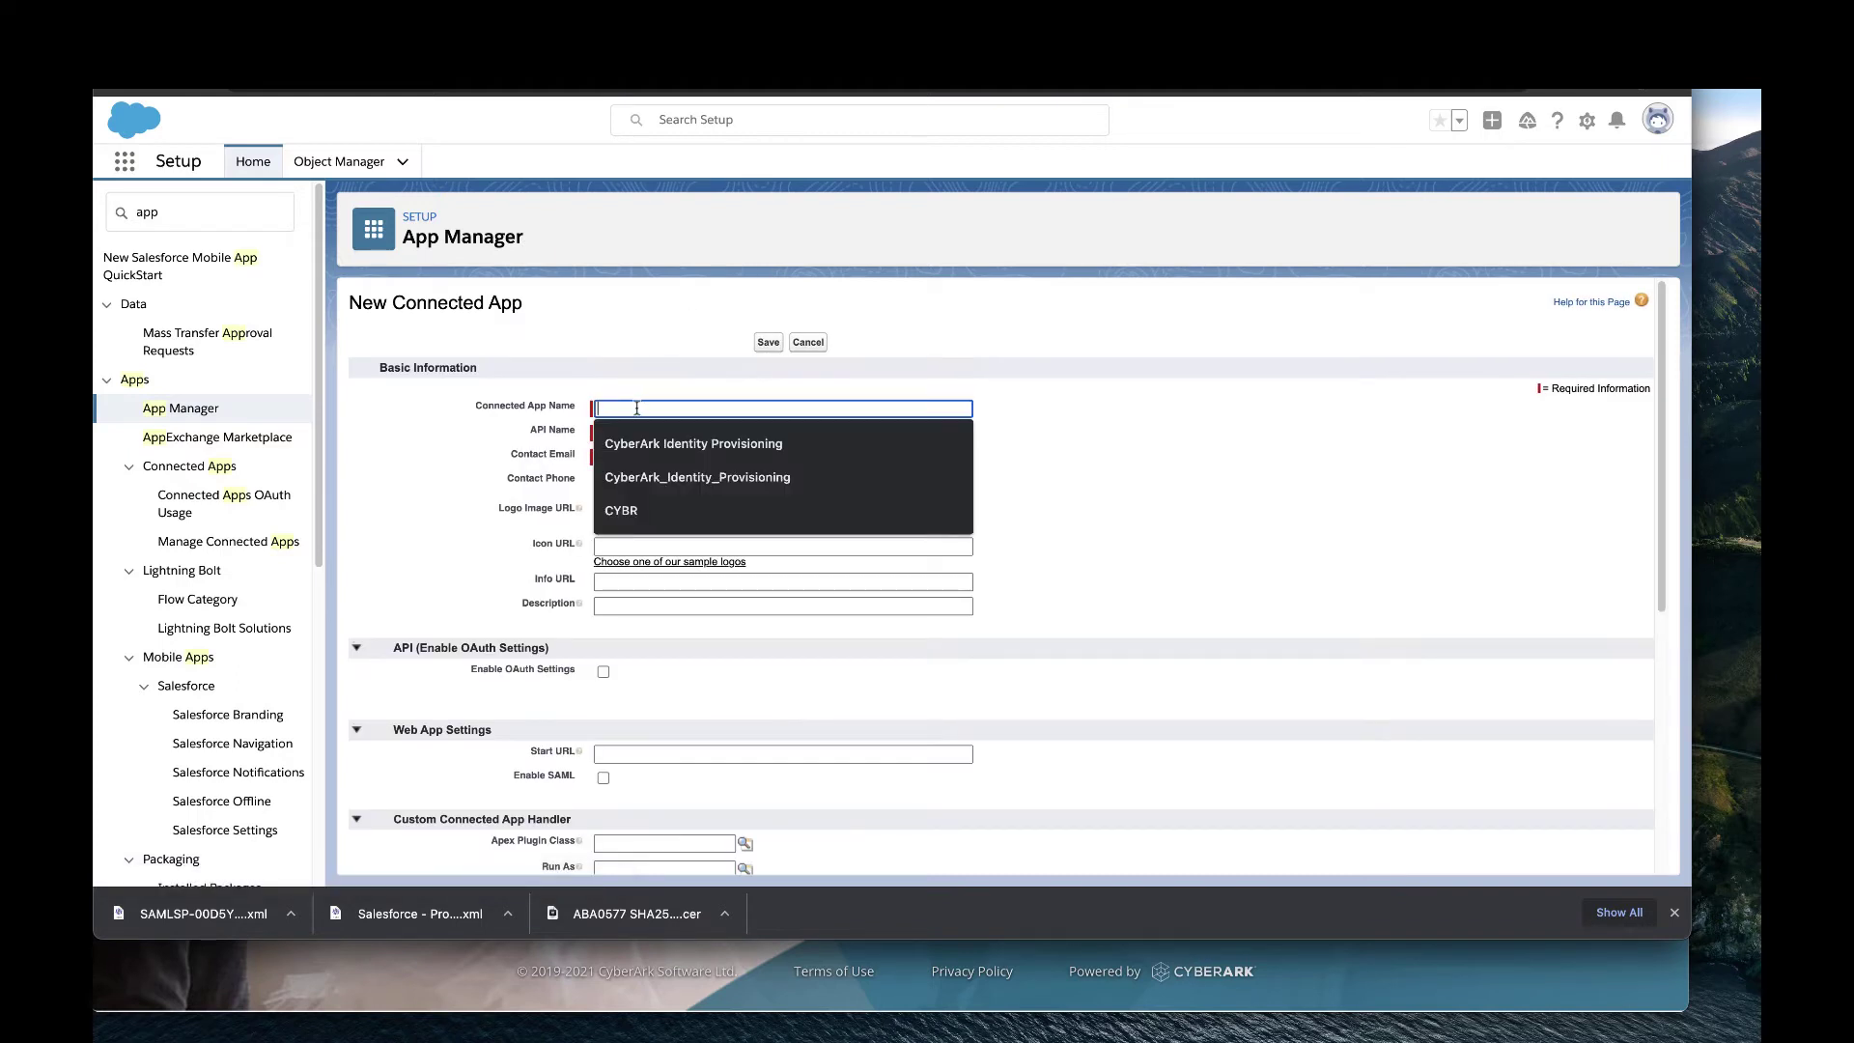
{"action": "type", "text": "Cybr"}
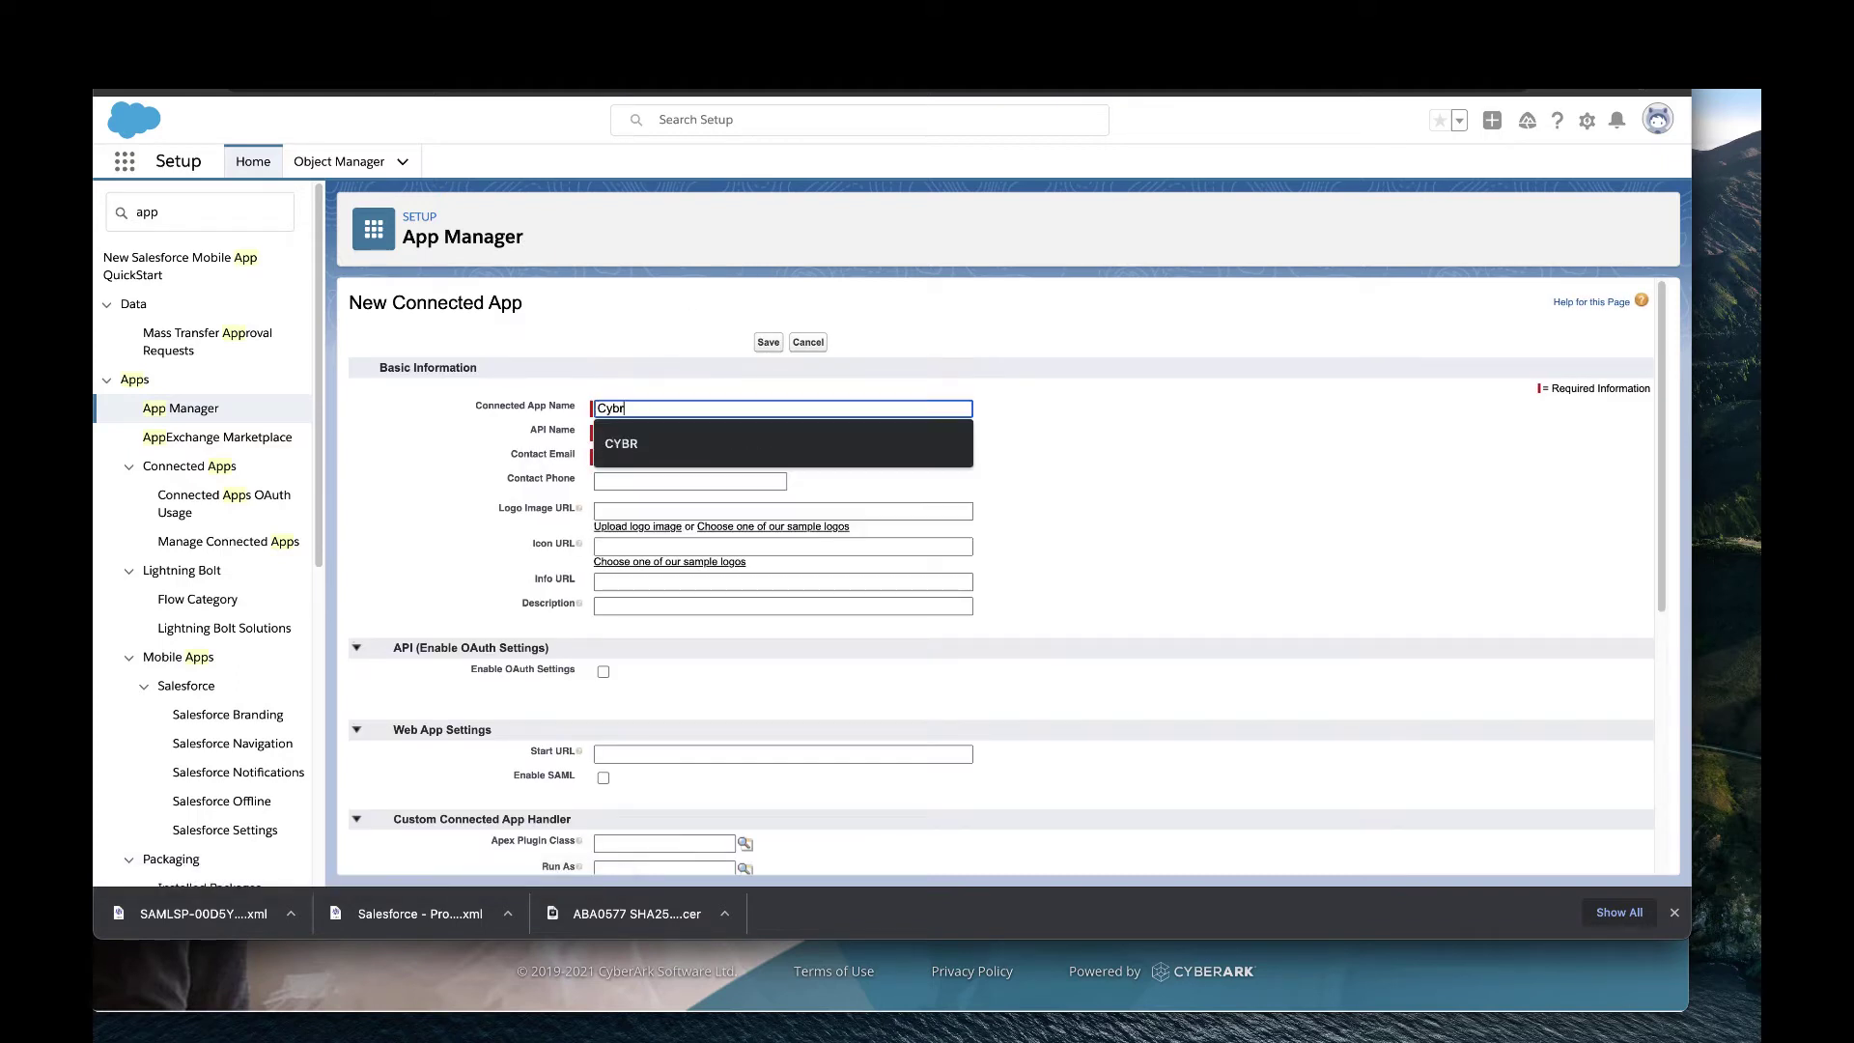
{"action": "type", "text": "Prov"}
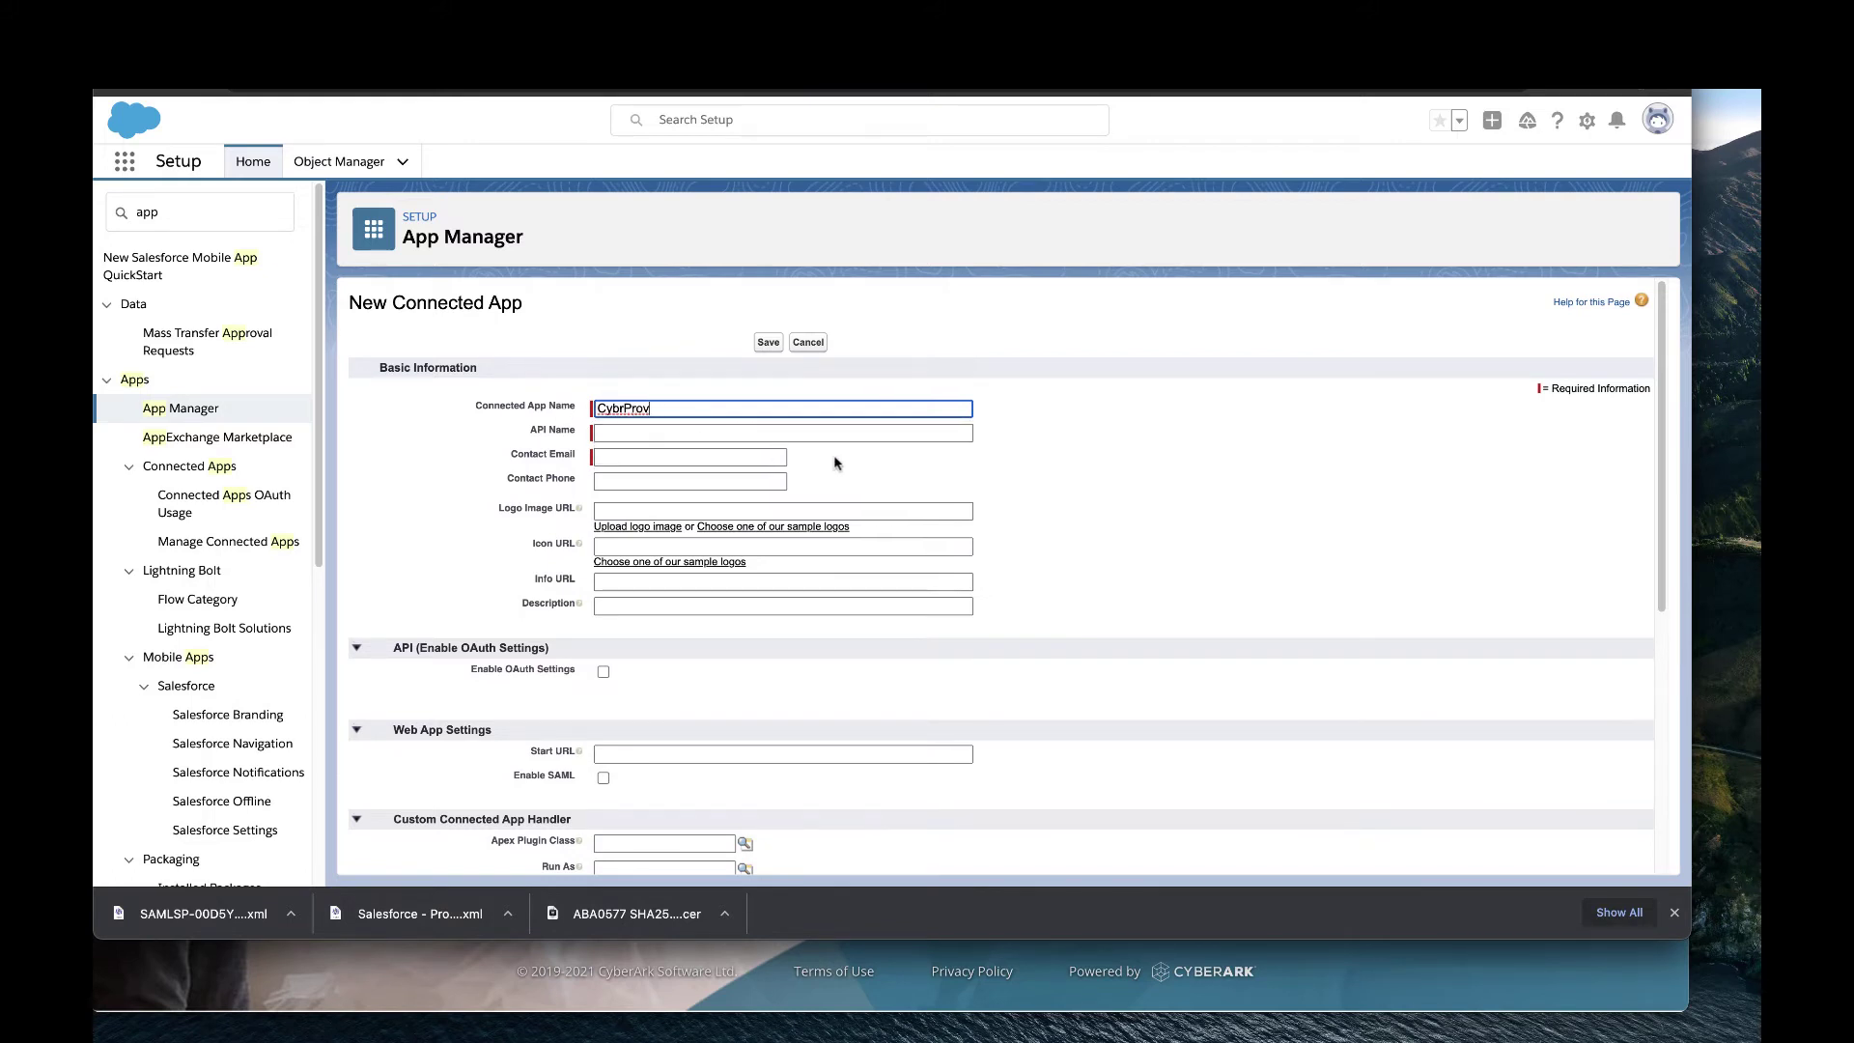
{"action": "key", "text": "Tab"}
{"action": "key", "text": "Tab"}
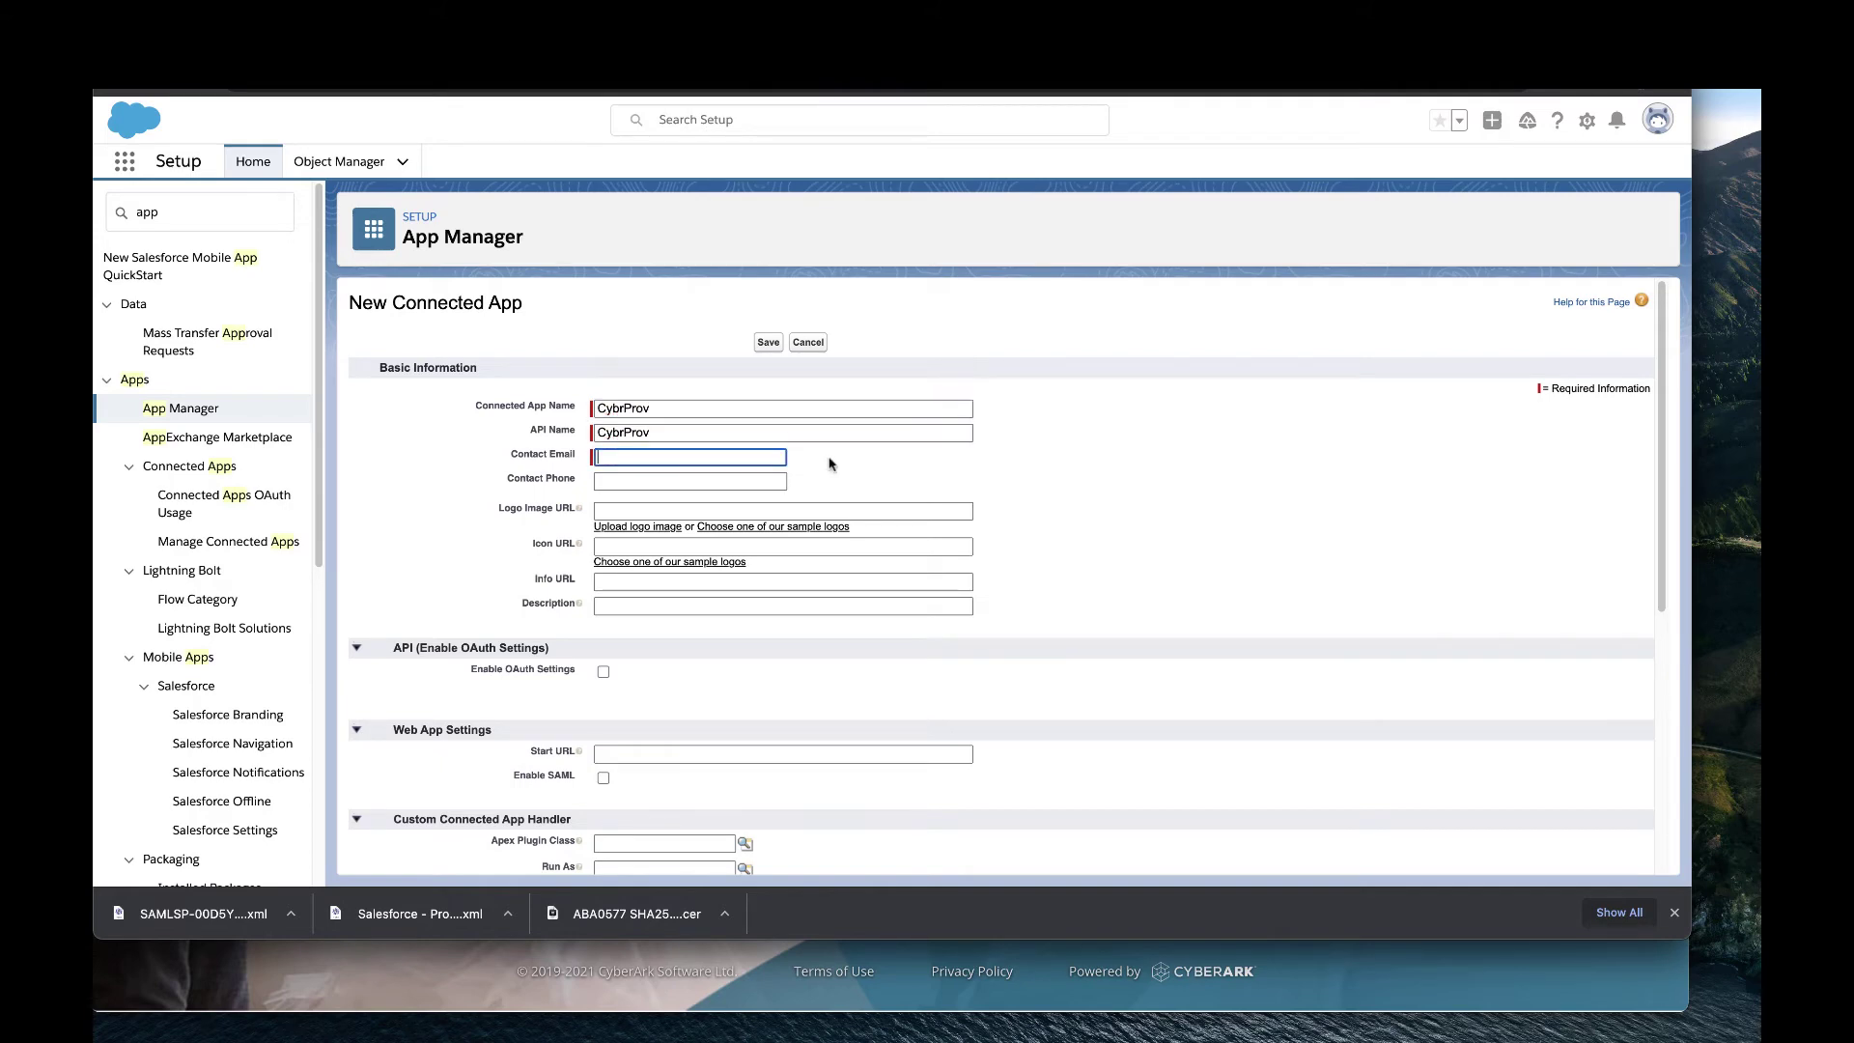
{"action": "left_click", "coordinate": [774, 460]}
{"action": "left_click", "coordinate": [762, 493]}
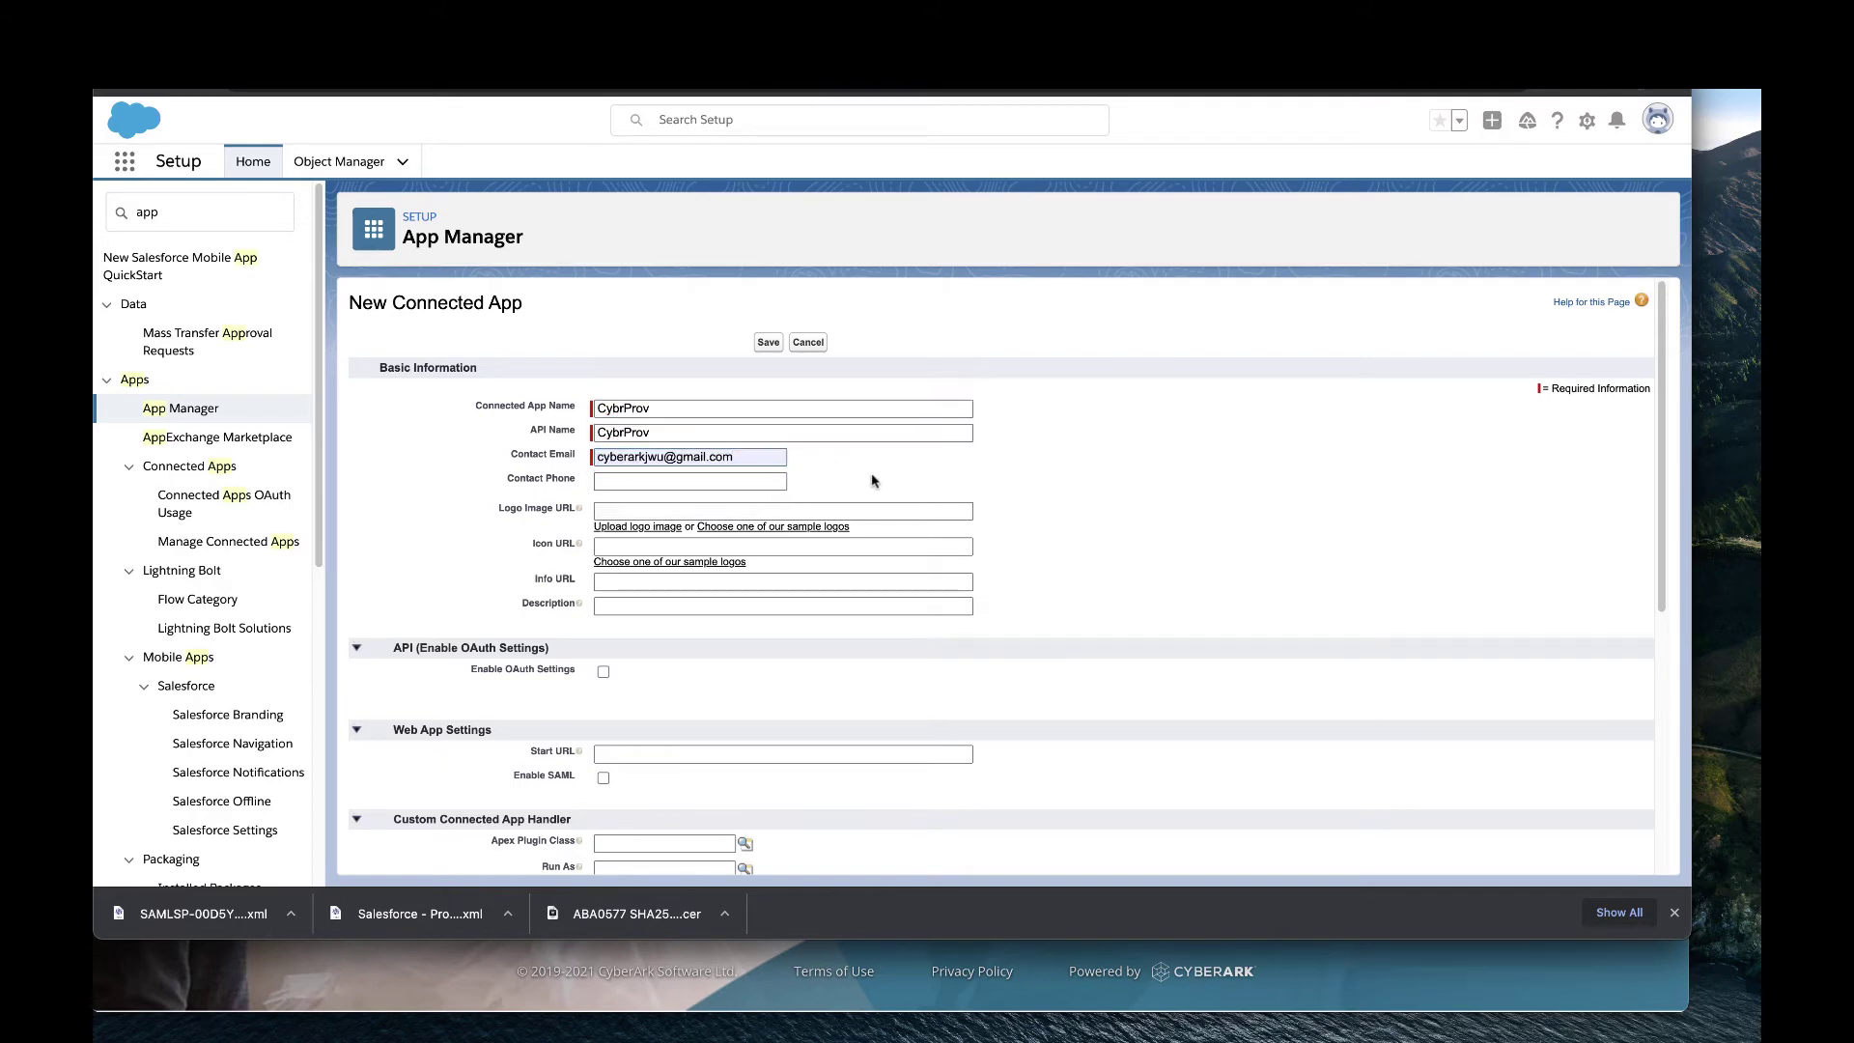
{"action": "left_click", "coordinate": [604, 673]}
{"action": "scroll", "coordinate": [637, 676], "scroll_direction": "down", "scroll_amount": 1}
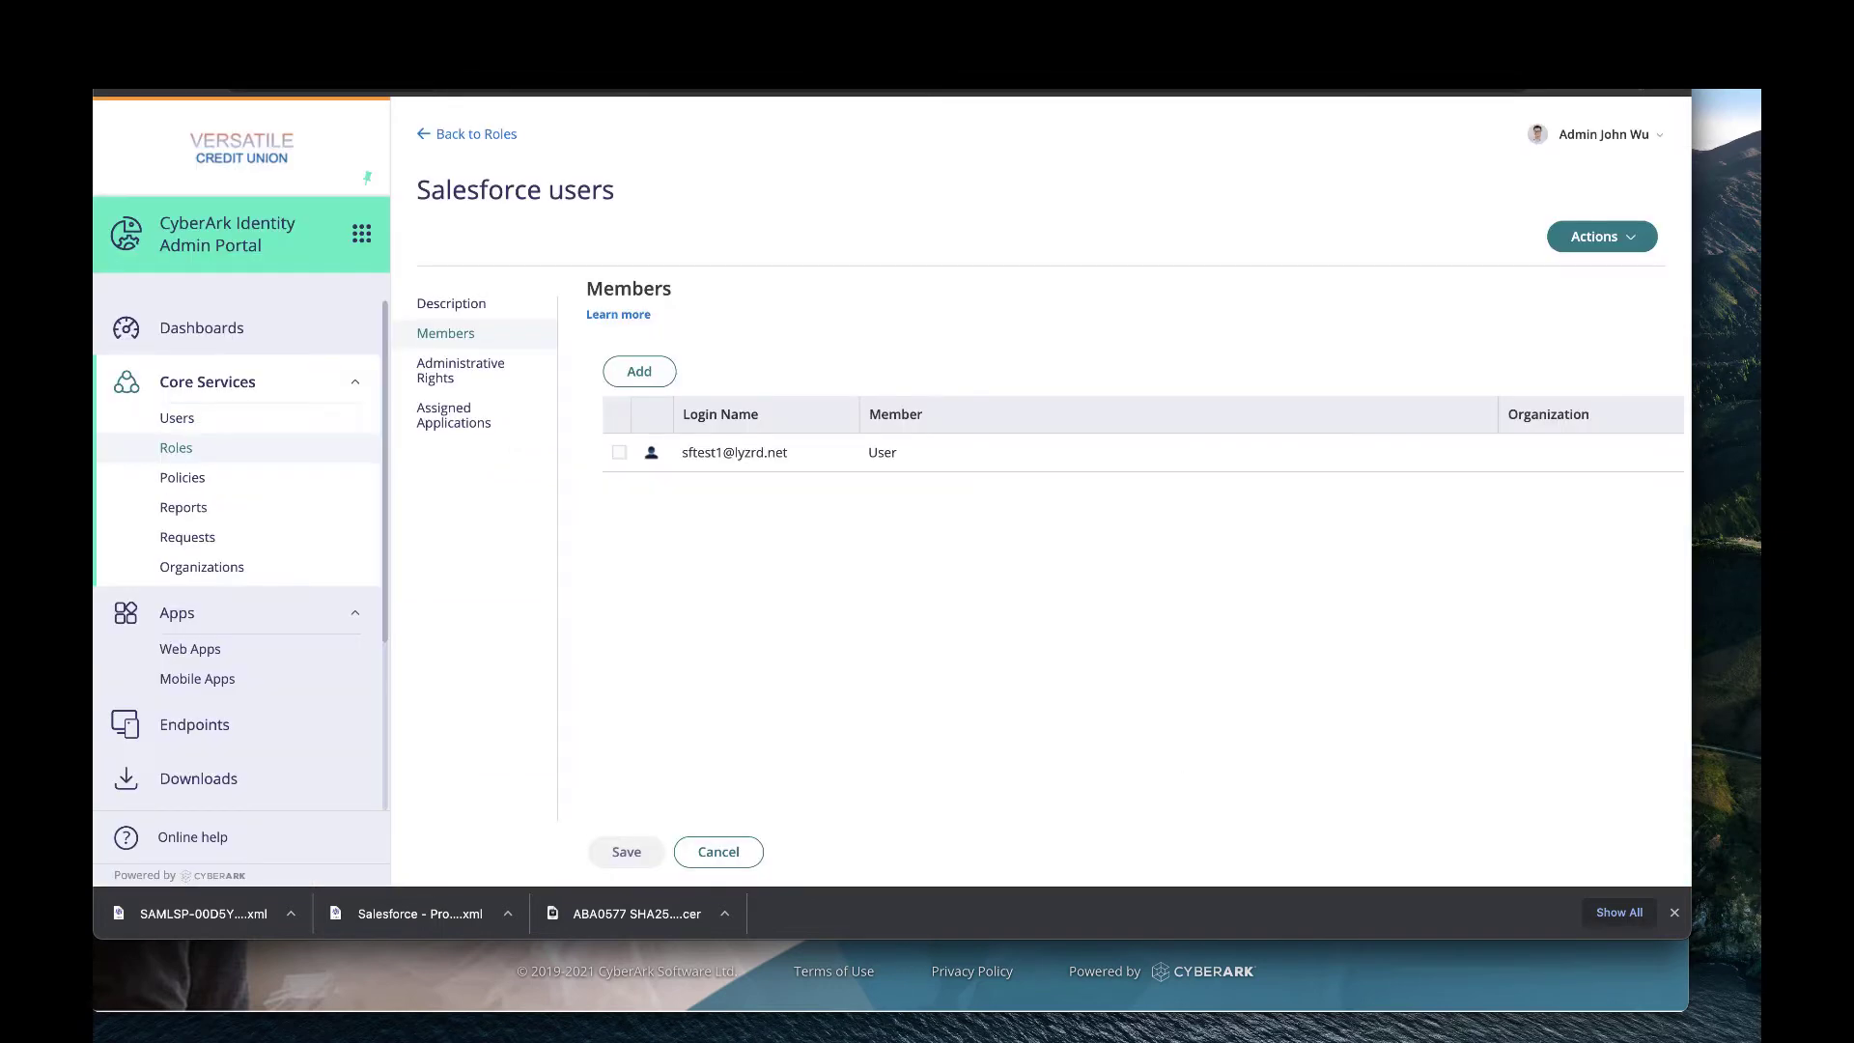
Search Web Apps for 'sales', open Salesforce - Prod, and open its Application Configuration Help.
{"action": "left_click", "coordinate": [222, 651]}
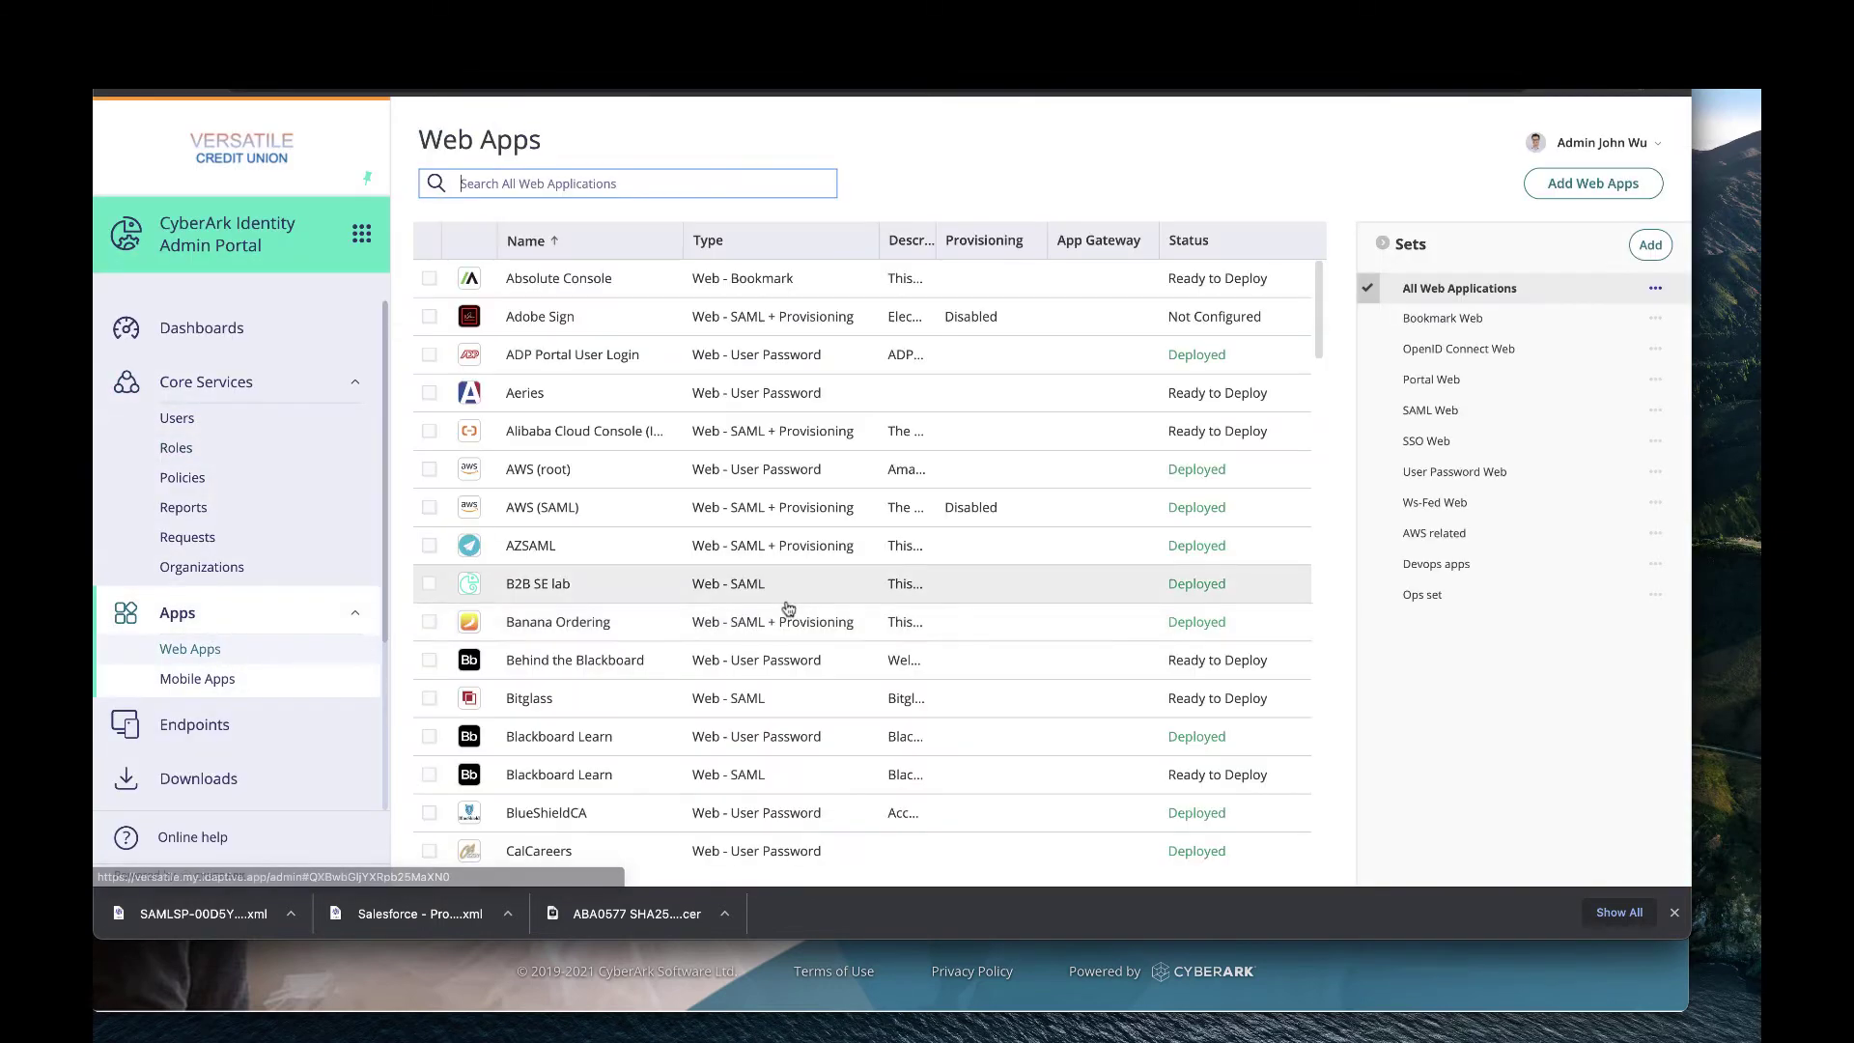
{"action": "scroll", "coordinate": [683, 676], "scroll_direction": "down", "scroll_amount": 5}
{"action": "scroll", "coordinate": [675, 691], "scroll_direction": "down", "scroll_amount": 4}
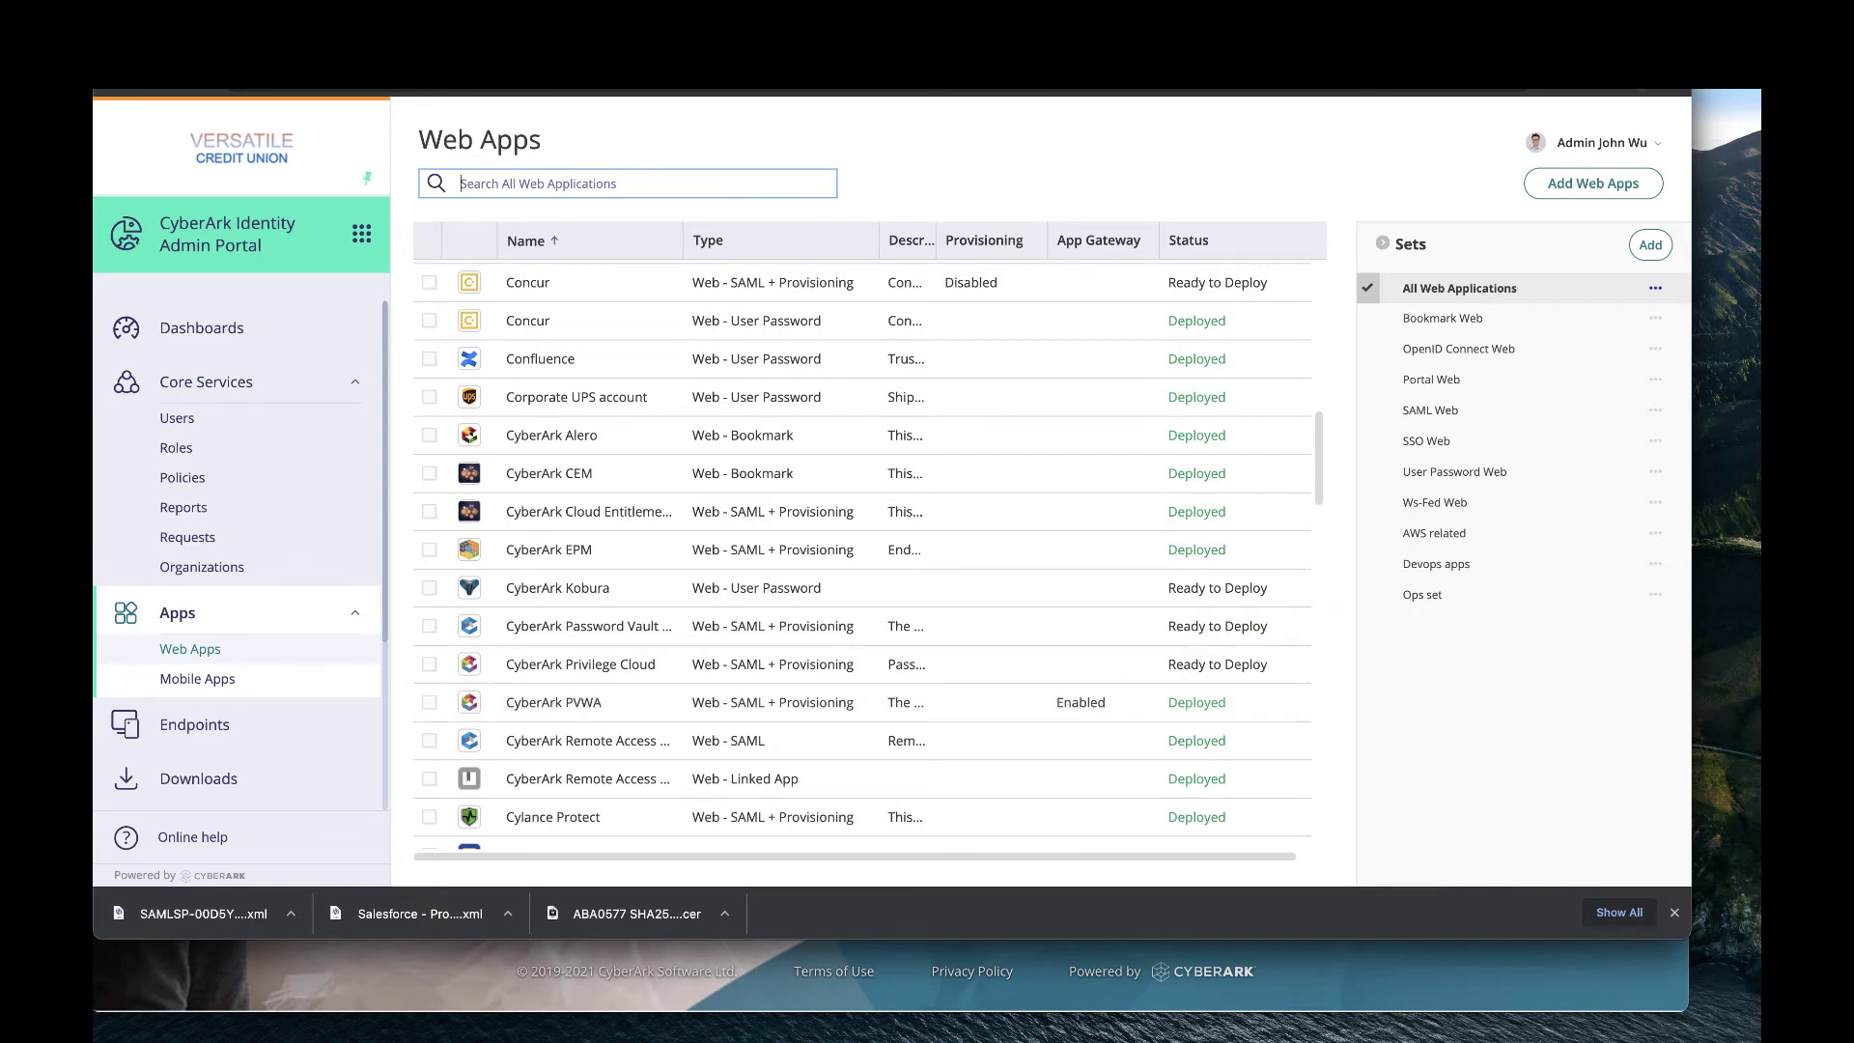
{"action": "type", "text": "sales"}
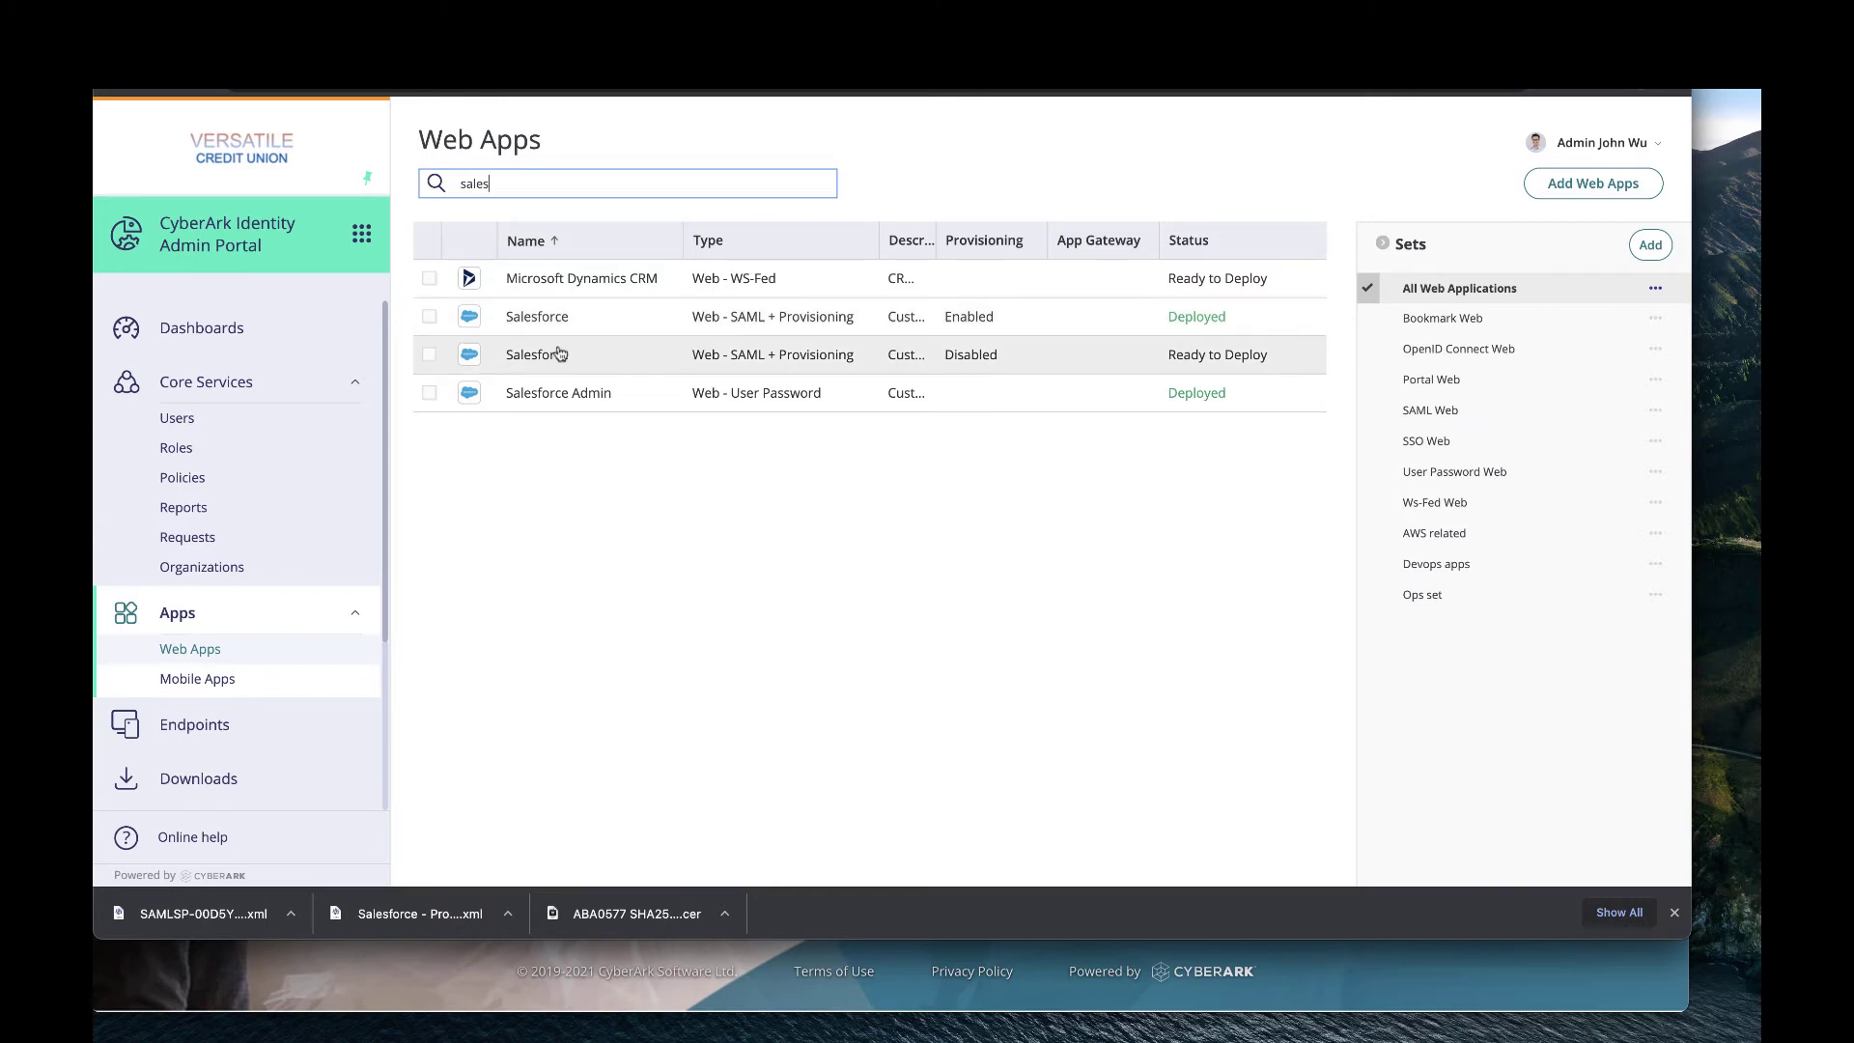
{"action": "left_click", "coordinate": [563, 354]}
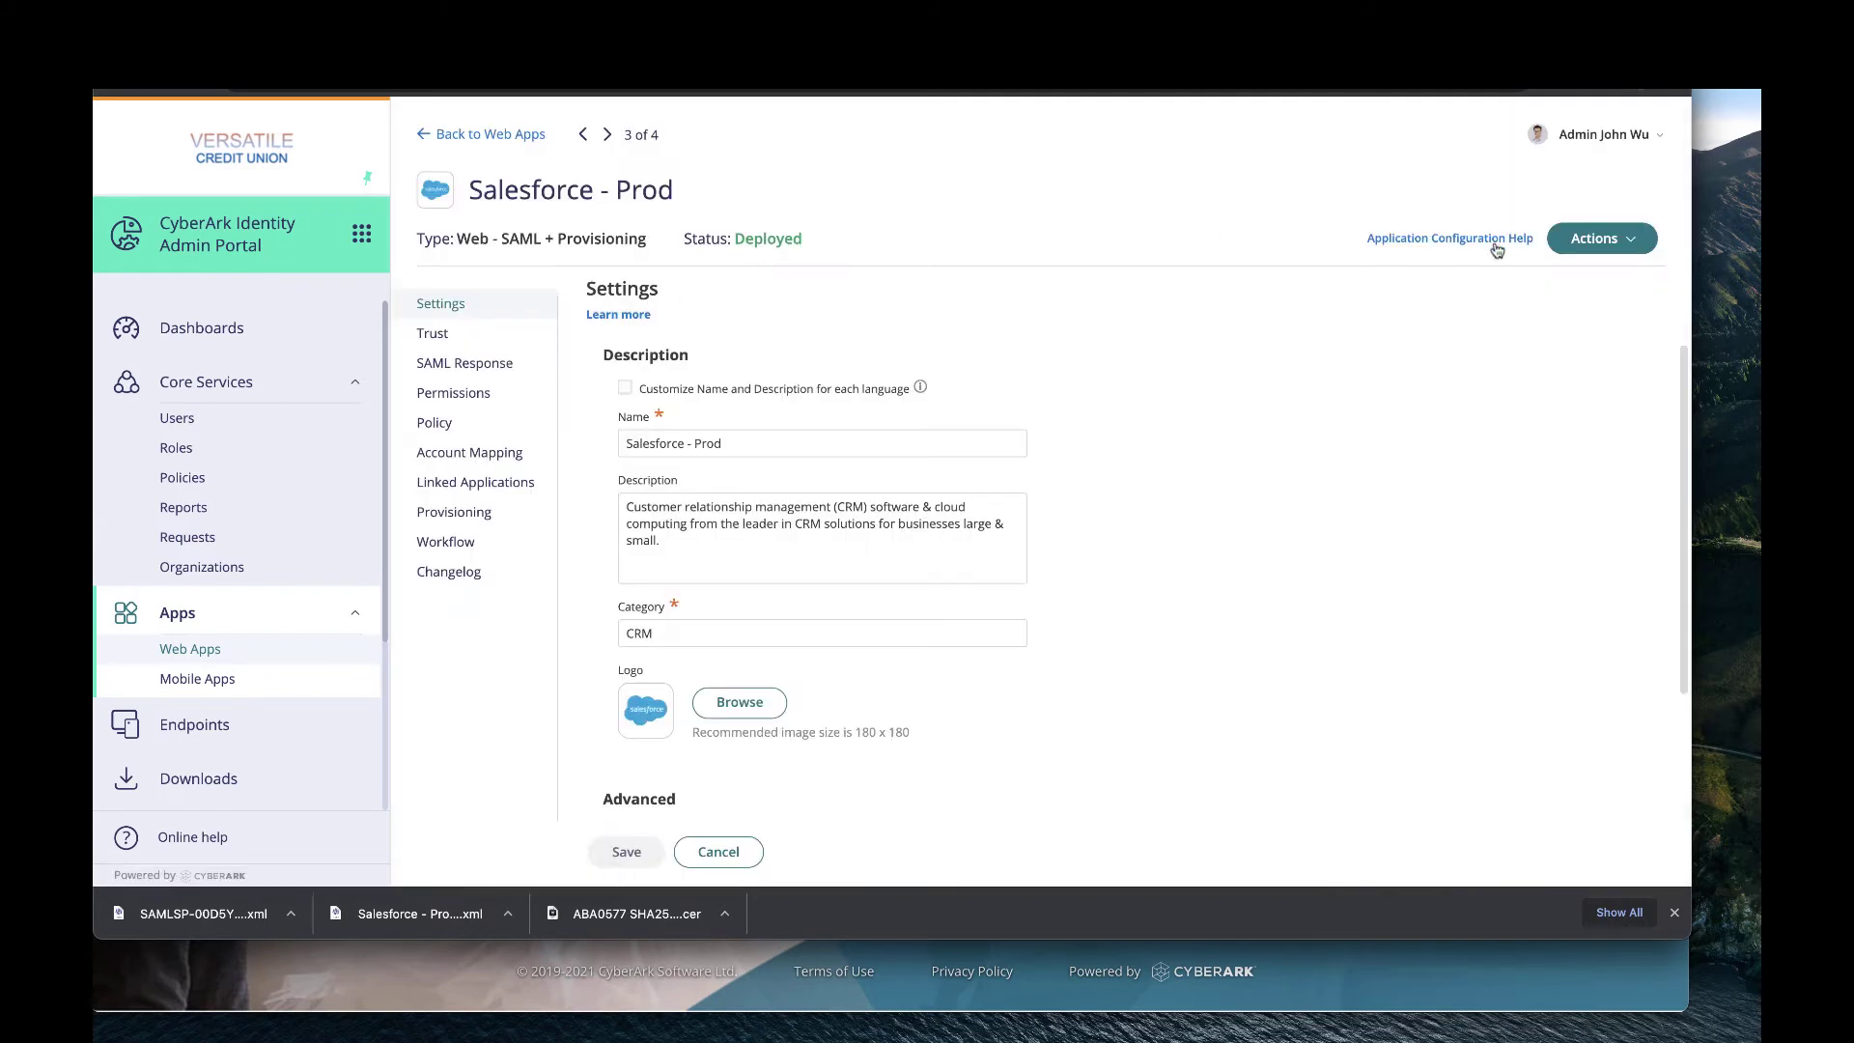
{"action": "left_click", "coordinate": [1479, 239]}
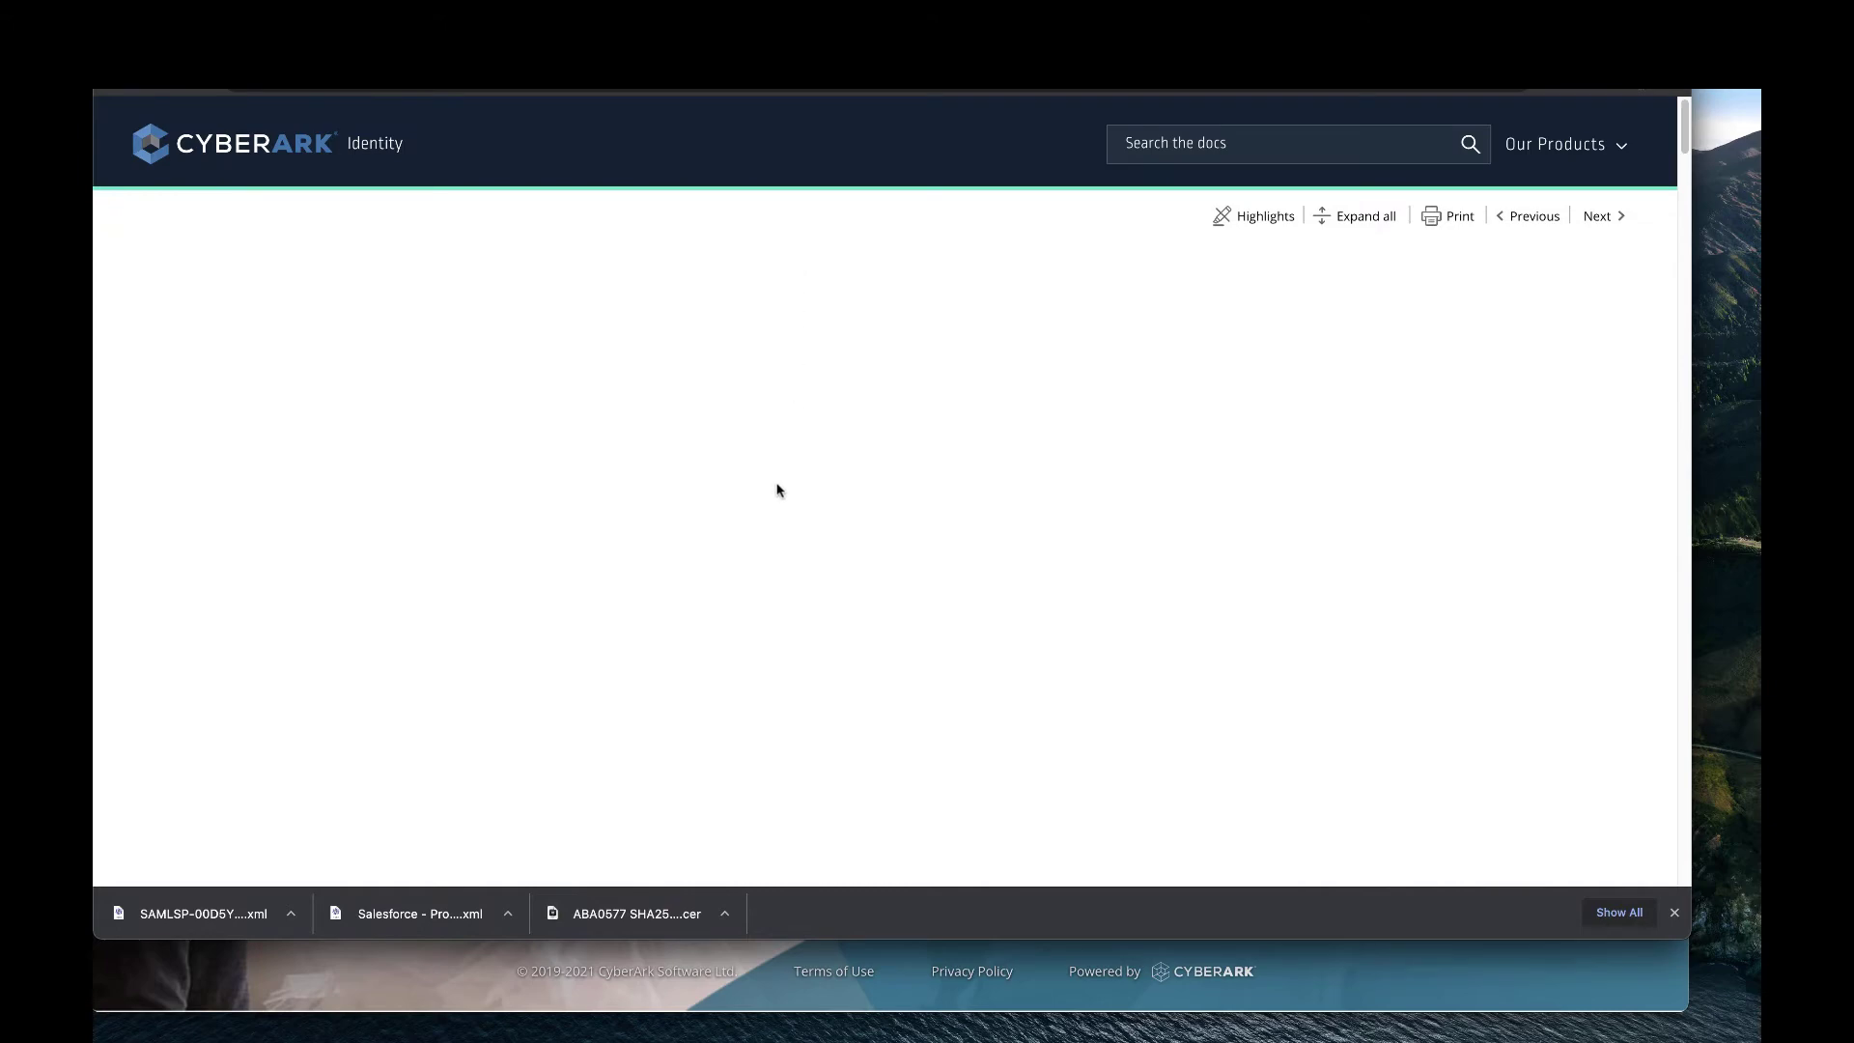
{"action": "left_click", "coordinate": [1484, 419]}
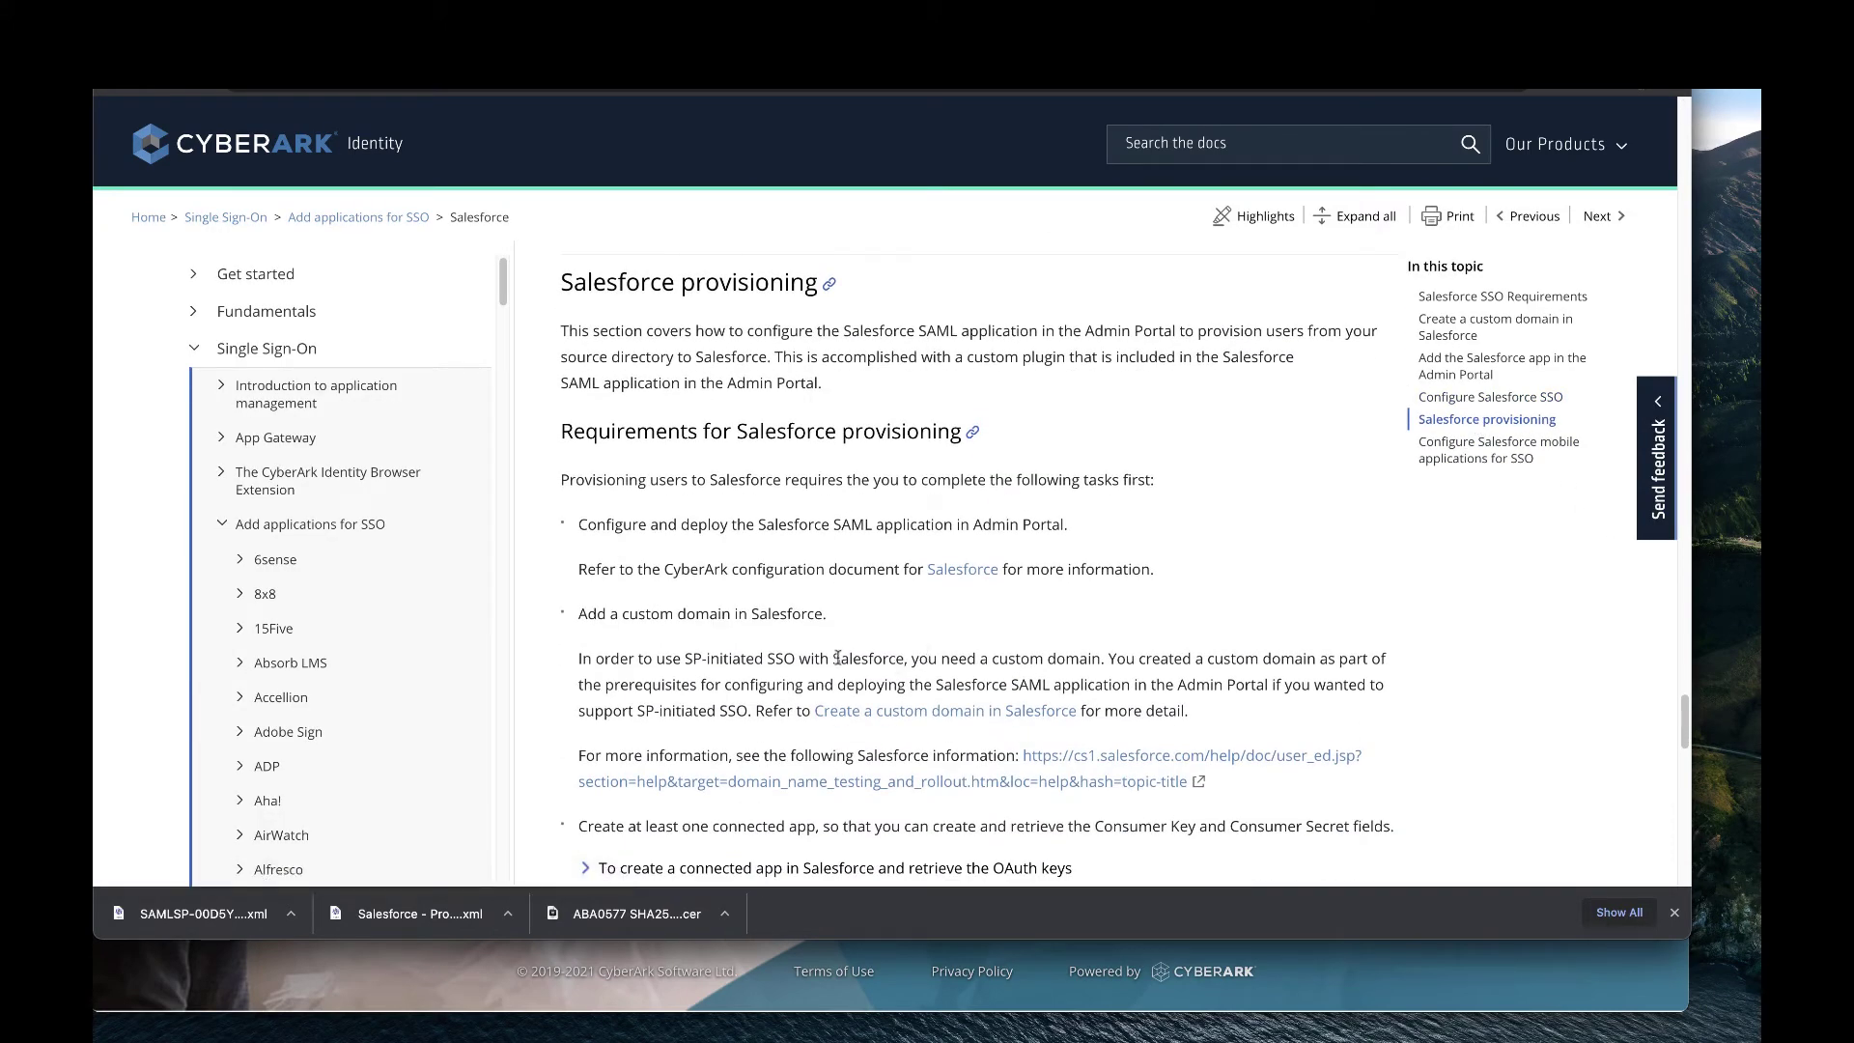
{"action": "scroll", "coordinate": [838, 658], "scroll_direction": "down", "scroll_amount": 3}
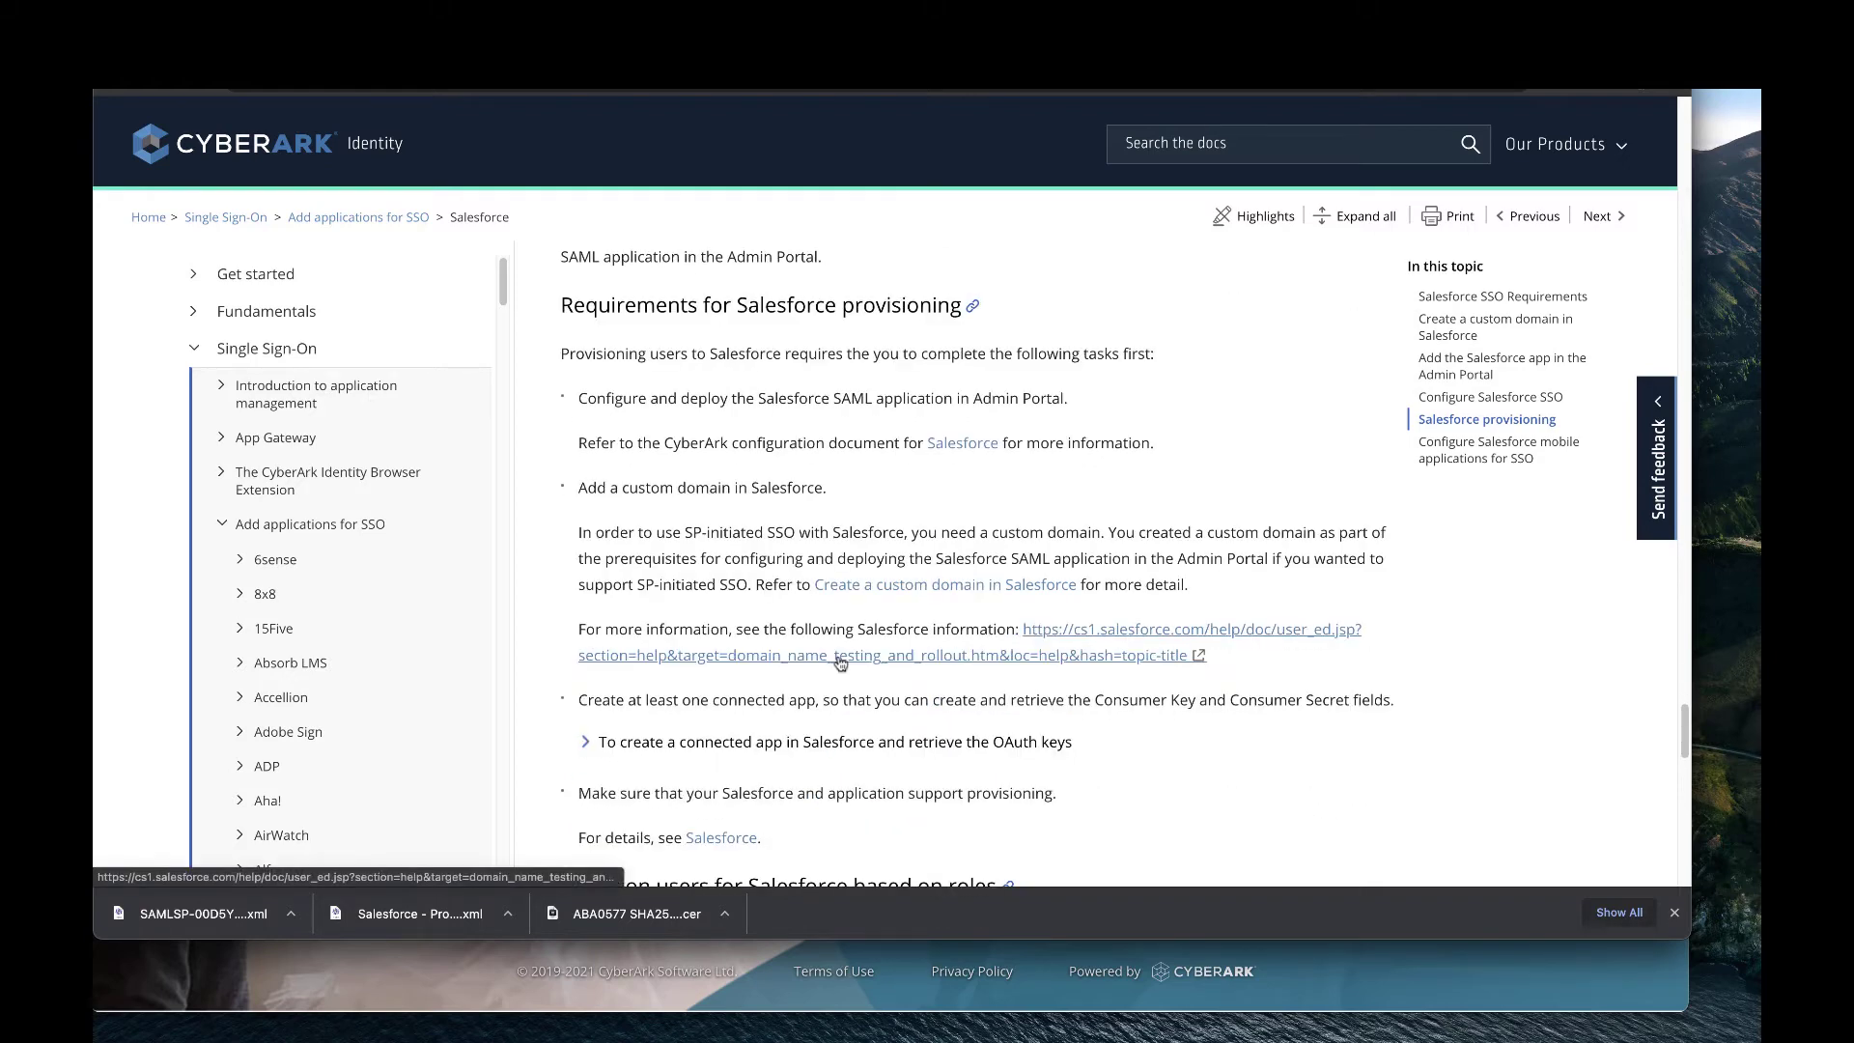
{"action": "left_click", "coordinate": [590, 572]}
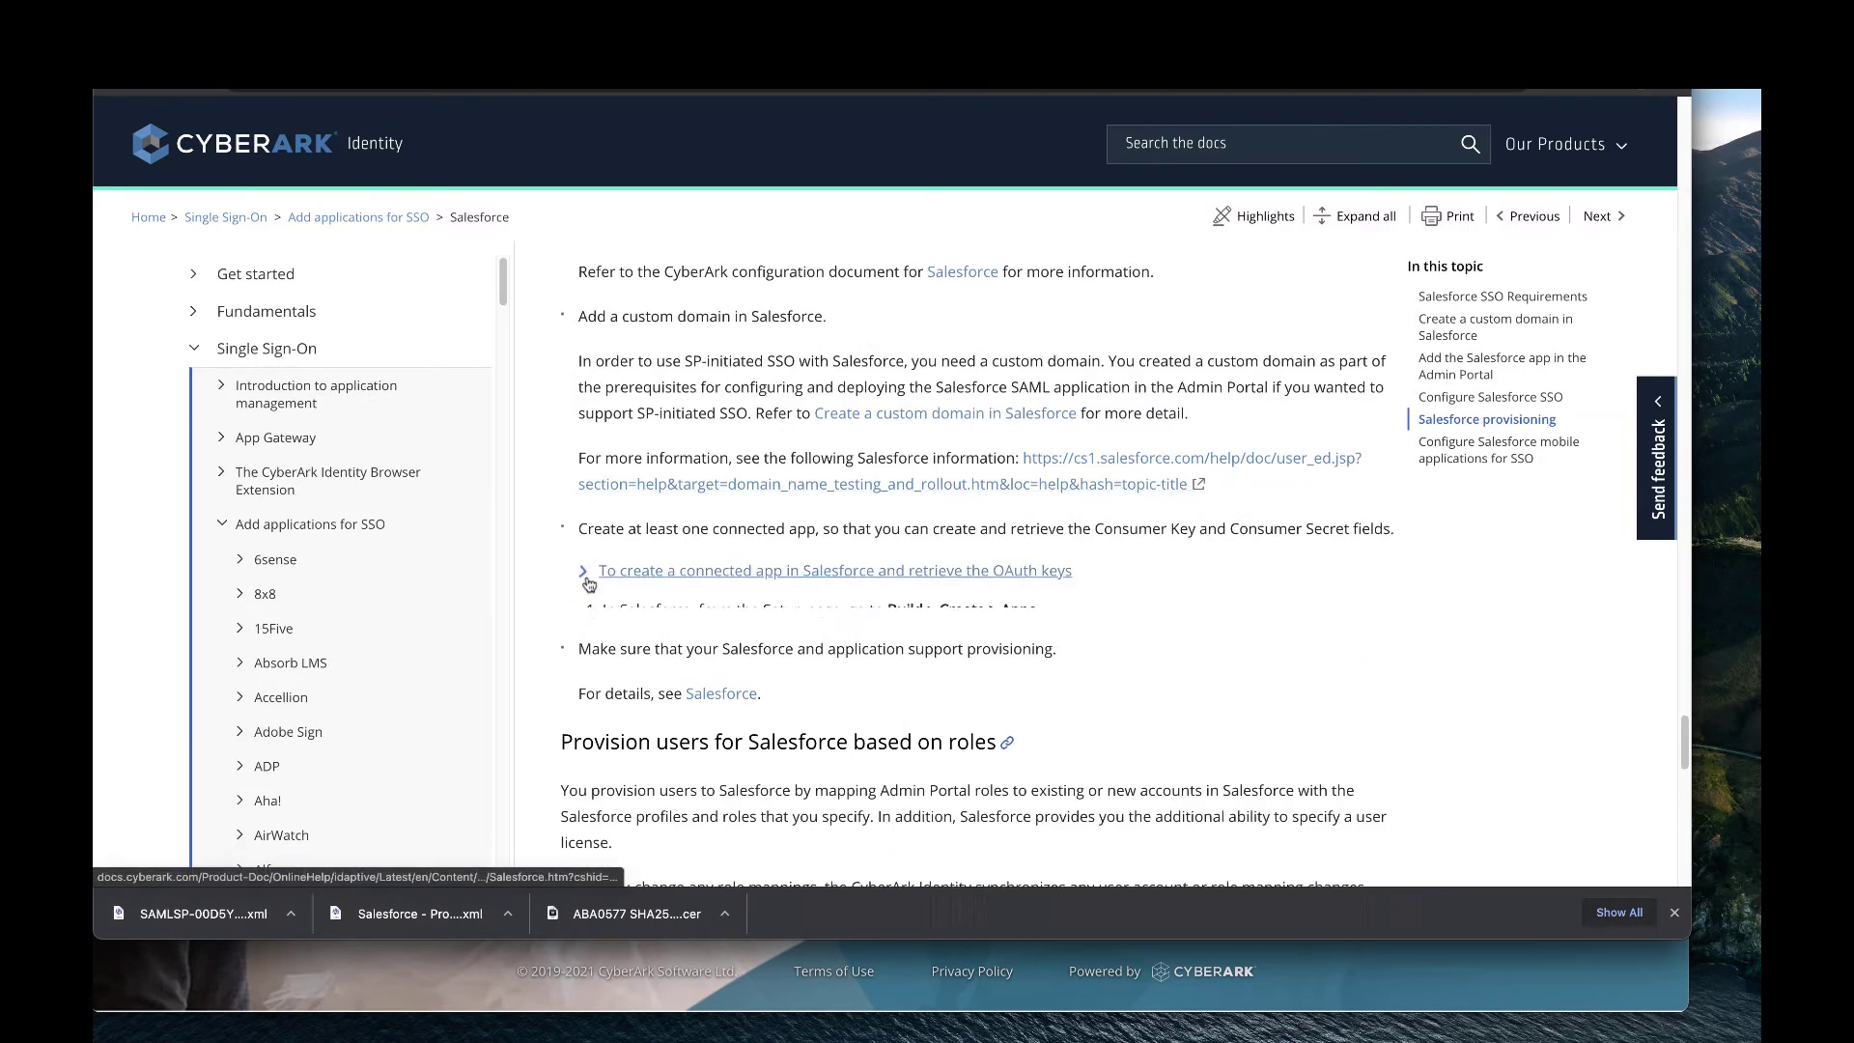
{"action": "scroll", "coordinate": [913, 622], "scroll_direction": "down", "scroll_amount": 3}
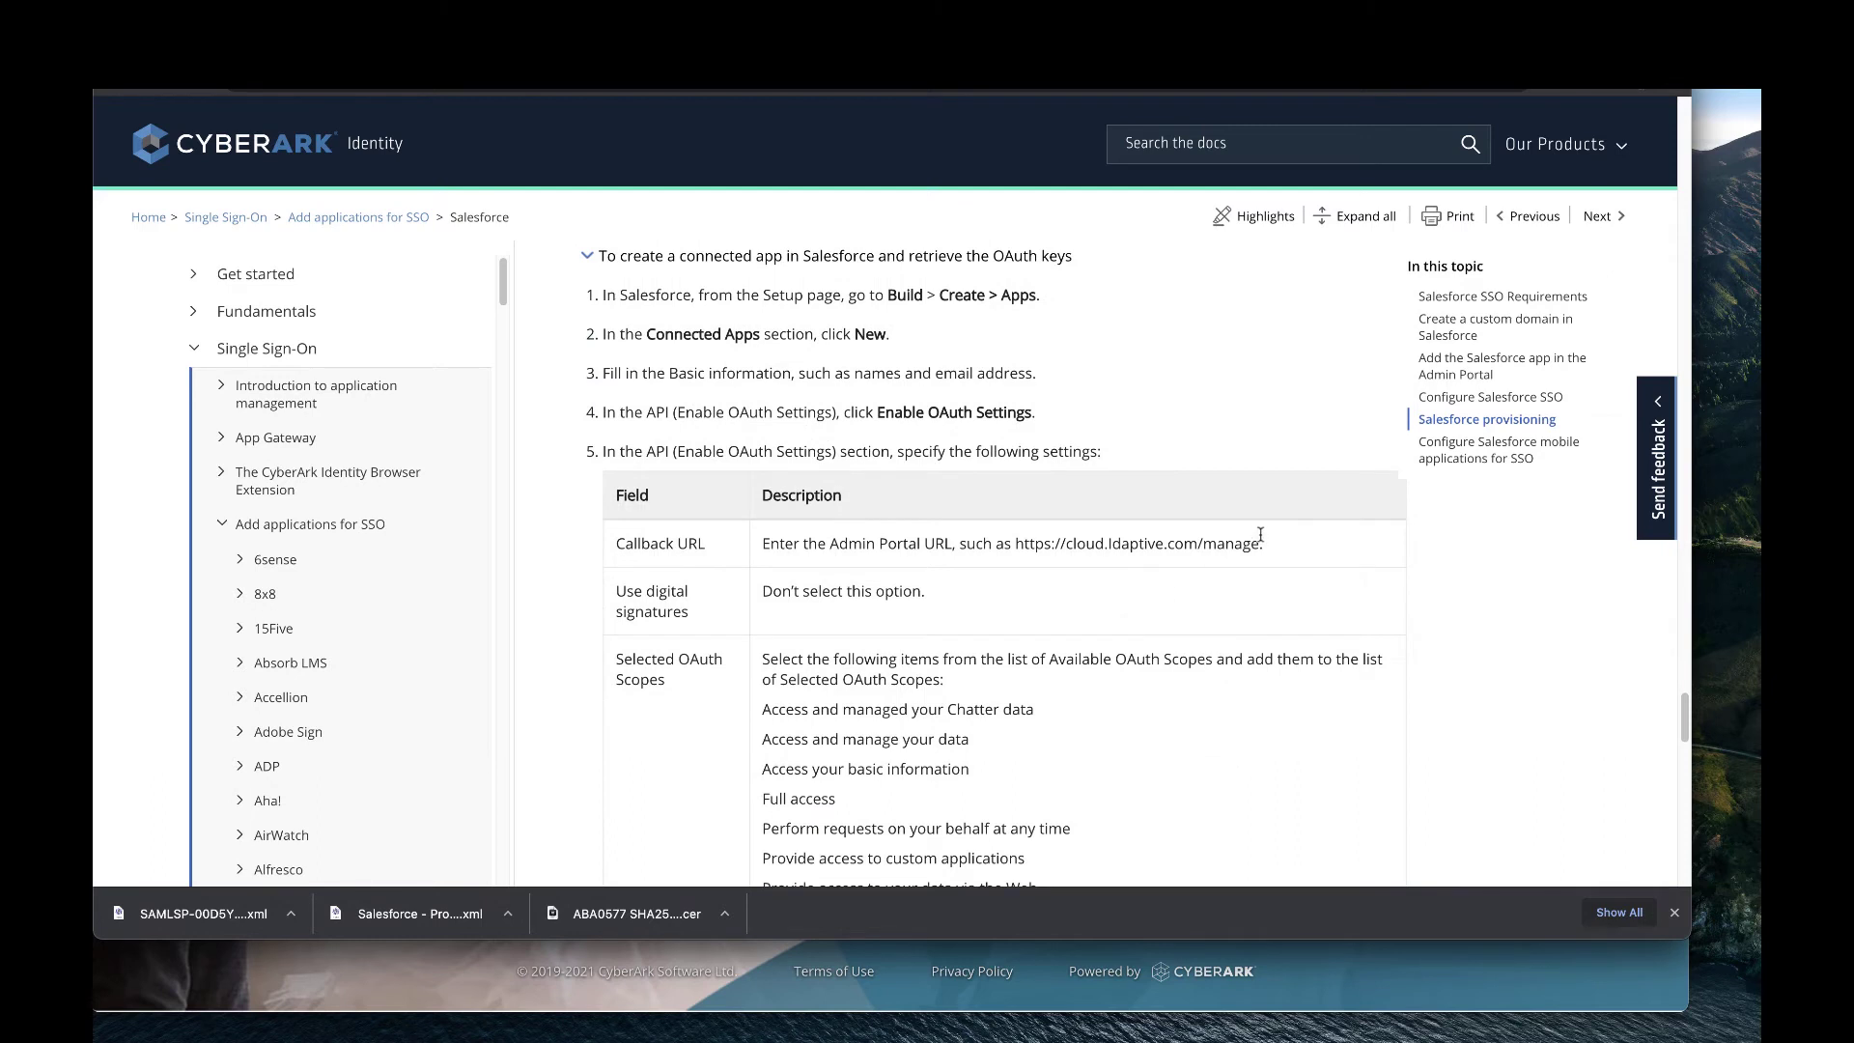
{"action": "left_click_drag", "start_coordinate": [1260, 540], "coordinate": [1012, 547]}
{"action": "key", "text": "super+c"}
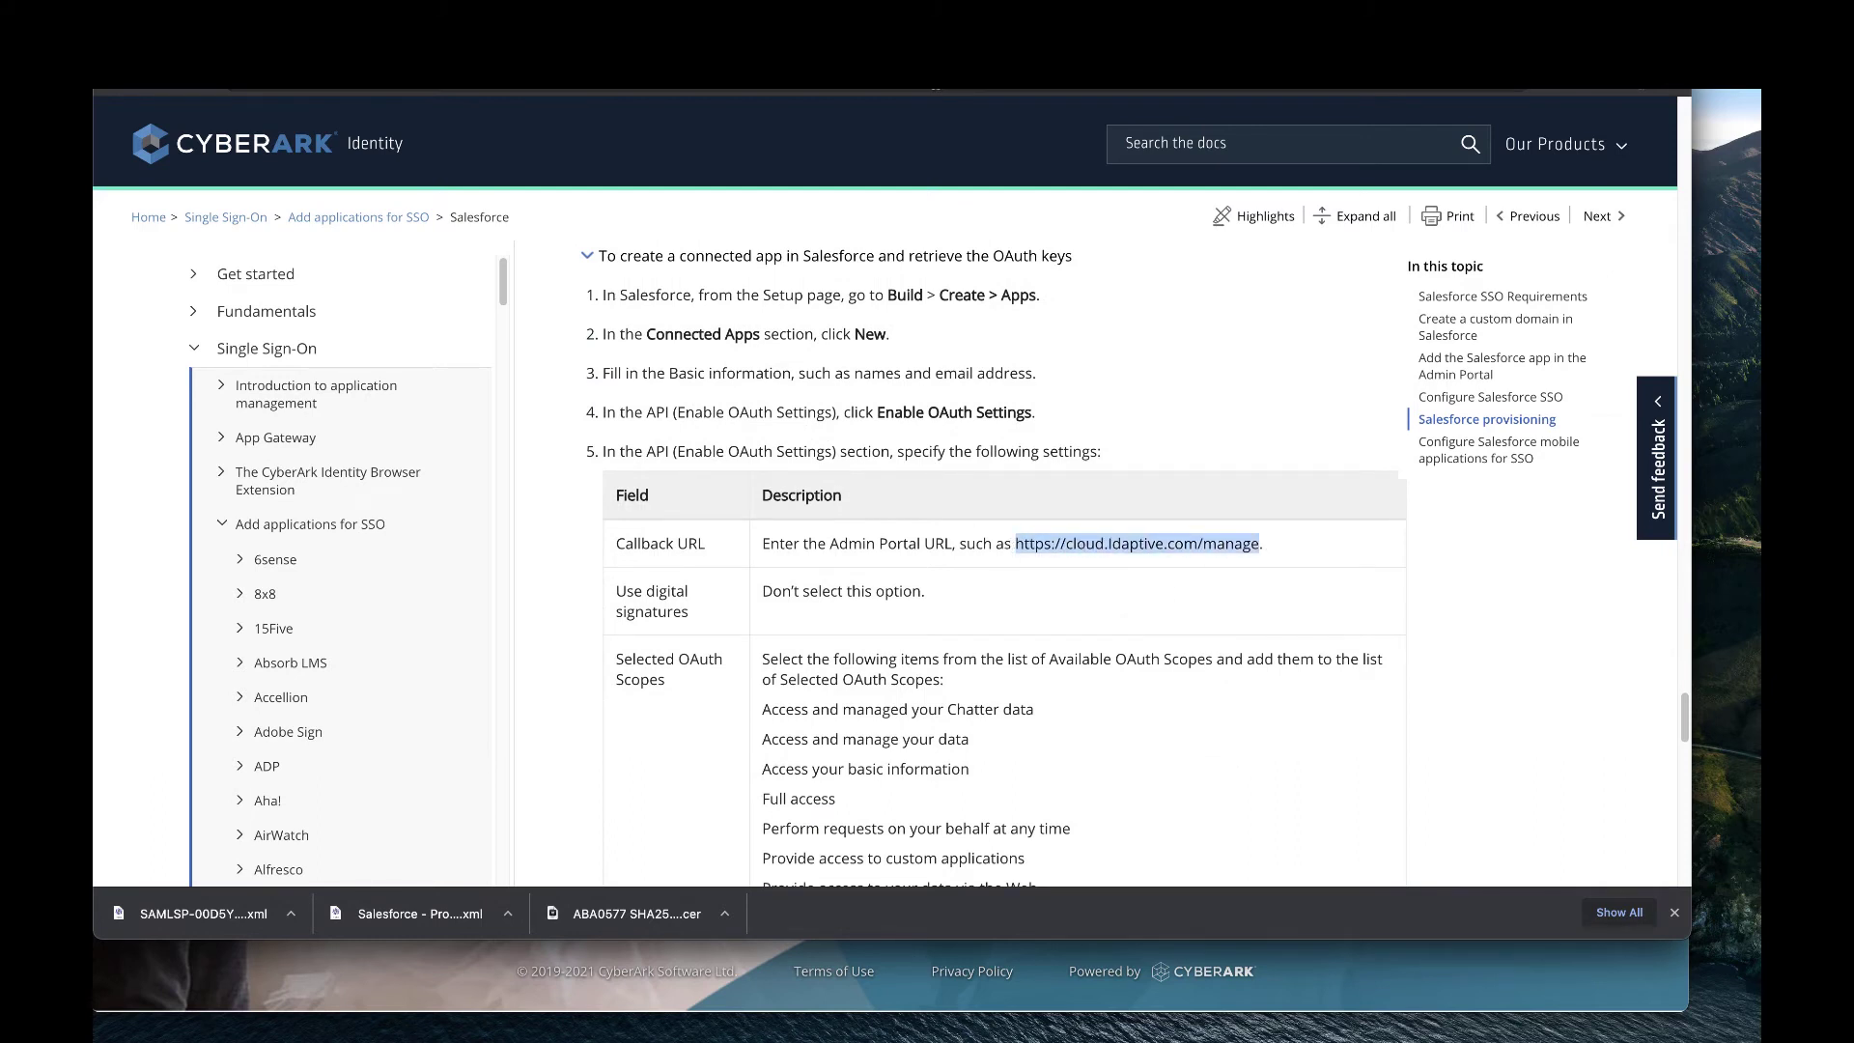
{"action": "left_click", "coordinate": [982, 92]}
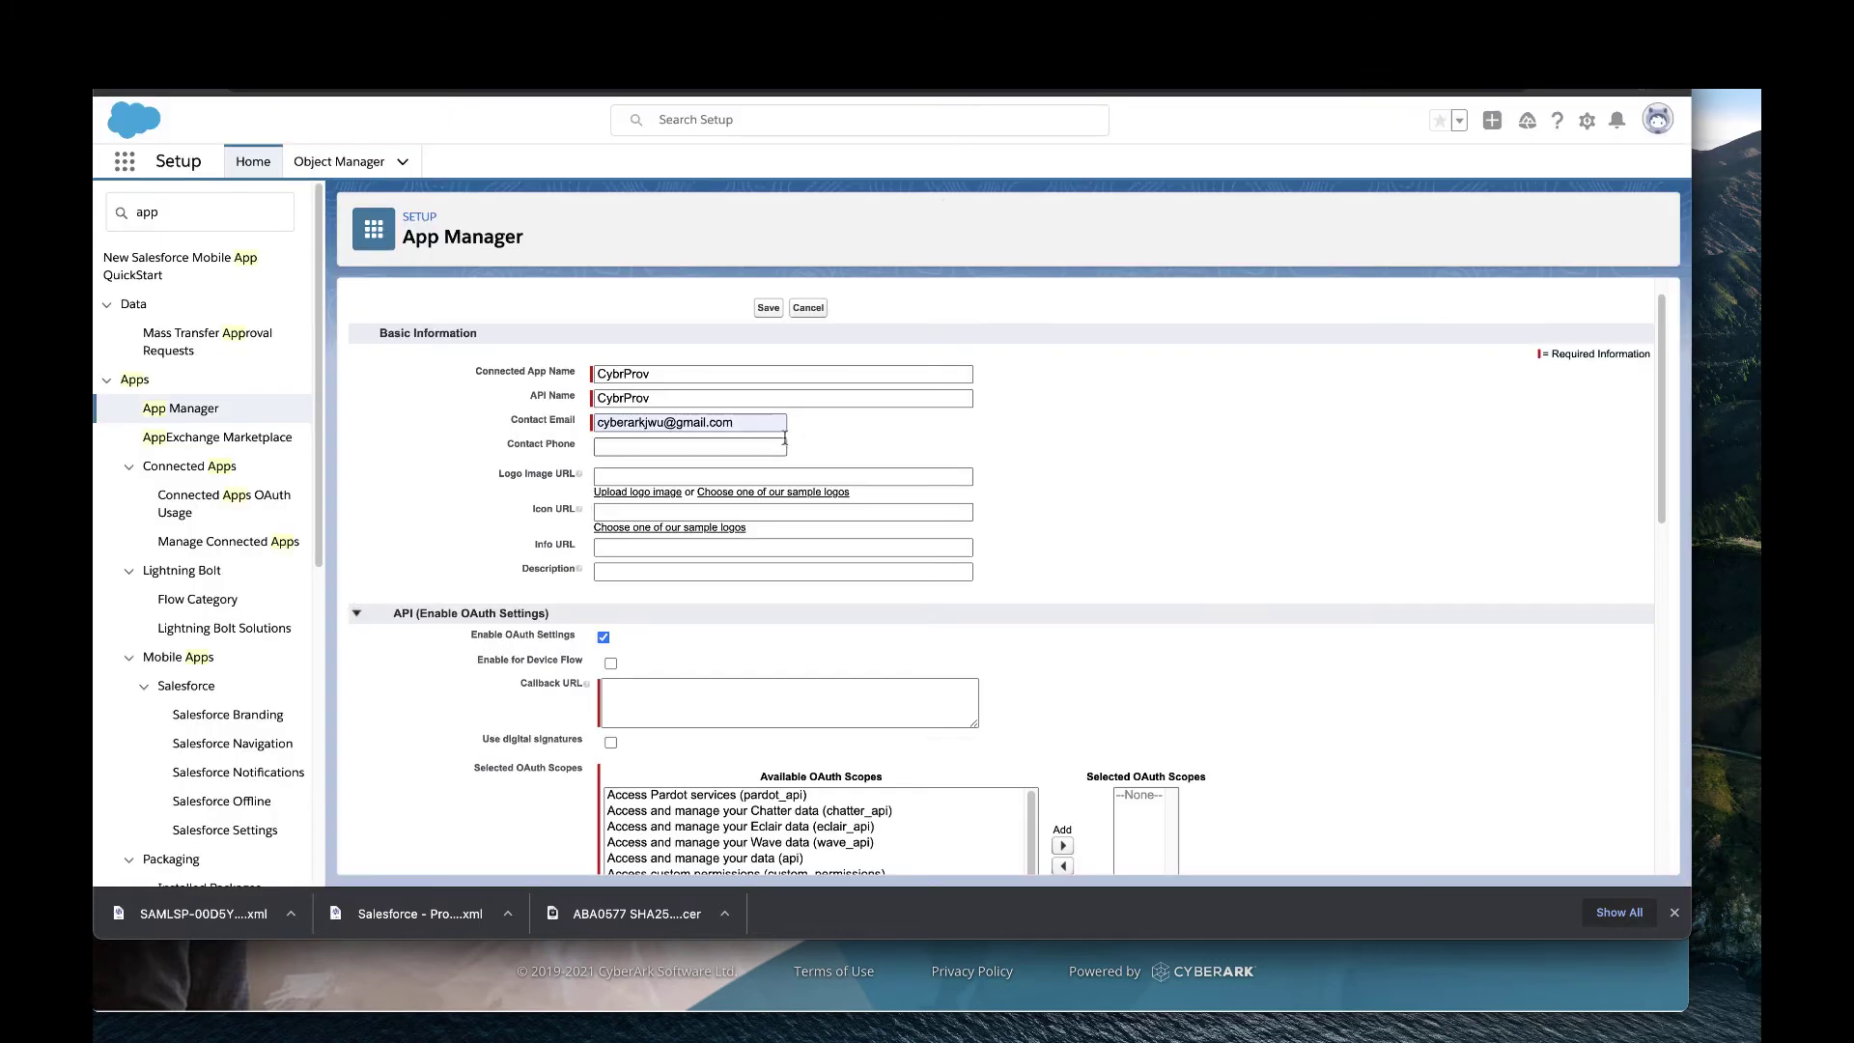
{"action": "left_click", "coordinate": [684, 722]}
{"action": "key", "text": "super+v"}
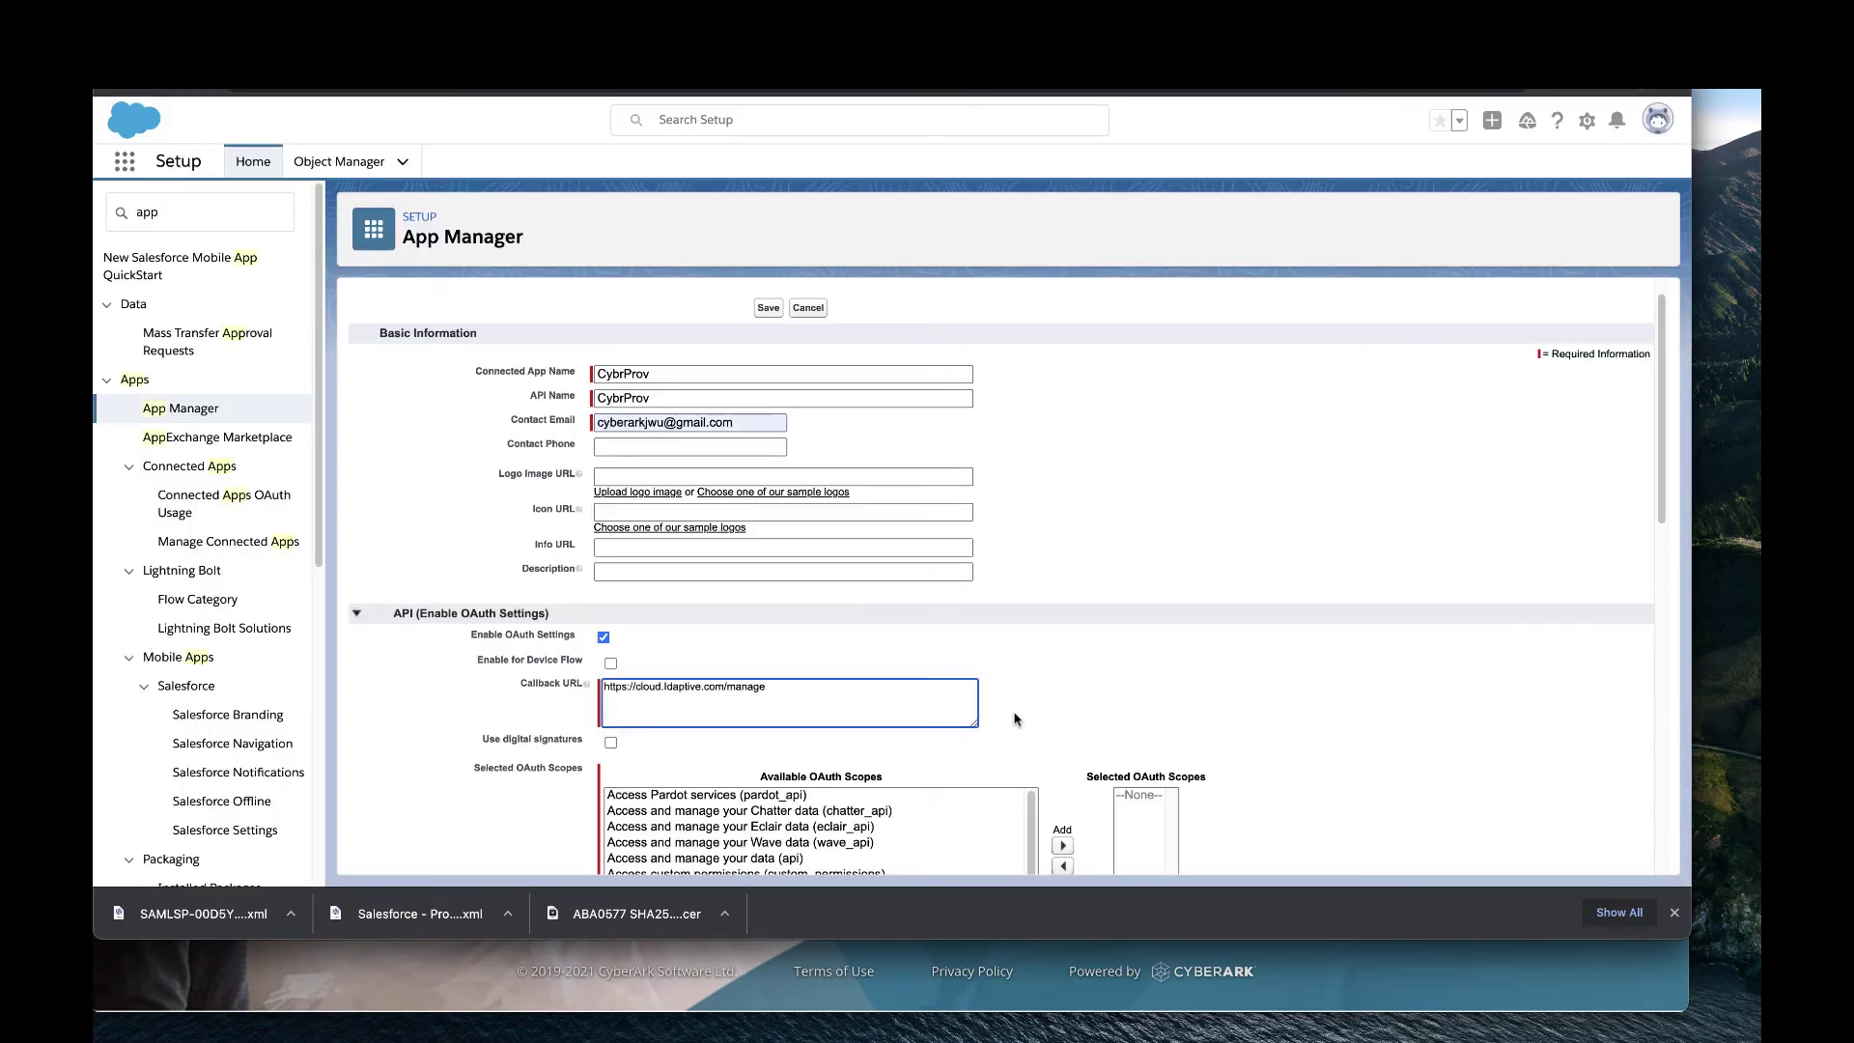
{"action": "scroll", "coordinate": [1019, 713], "scroll_direction": "down", "scroll_amount": 1}
{"action": "scroll", "coordinate": [1023, 705], "scroll_direction": "down", "scroll_amount": 5}
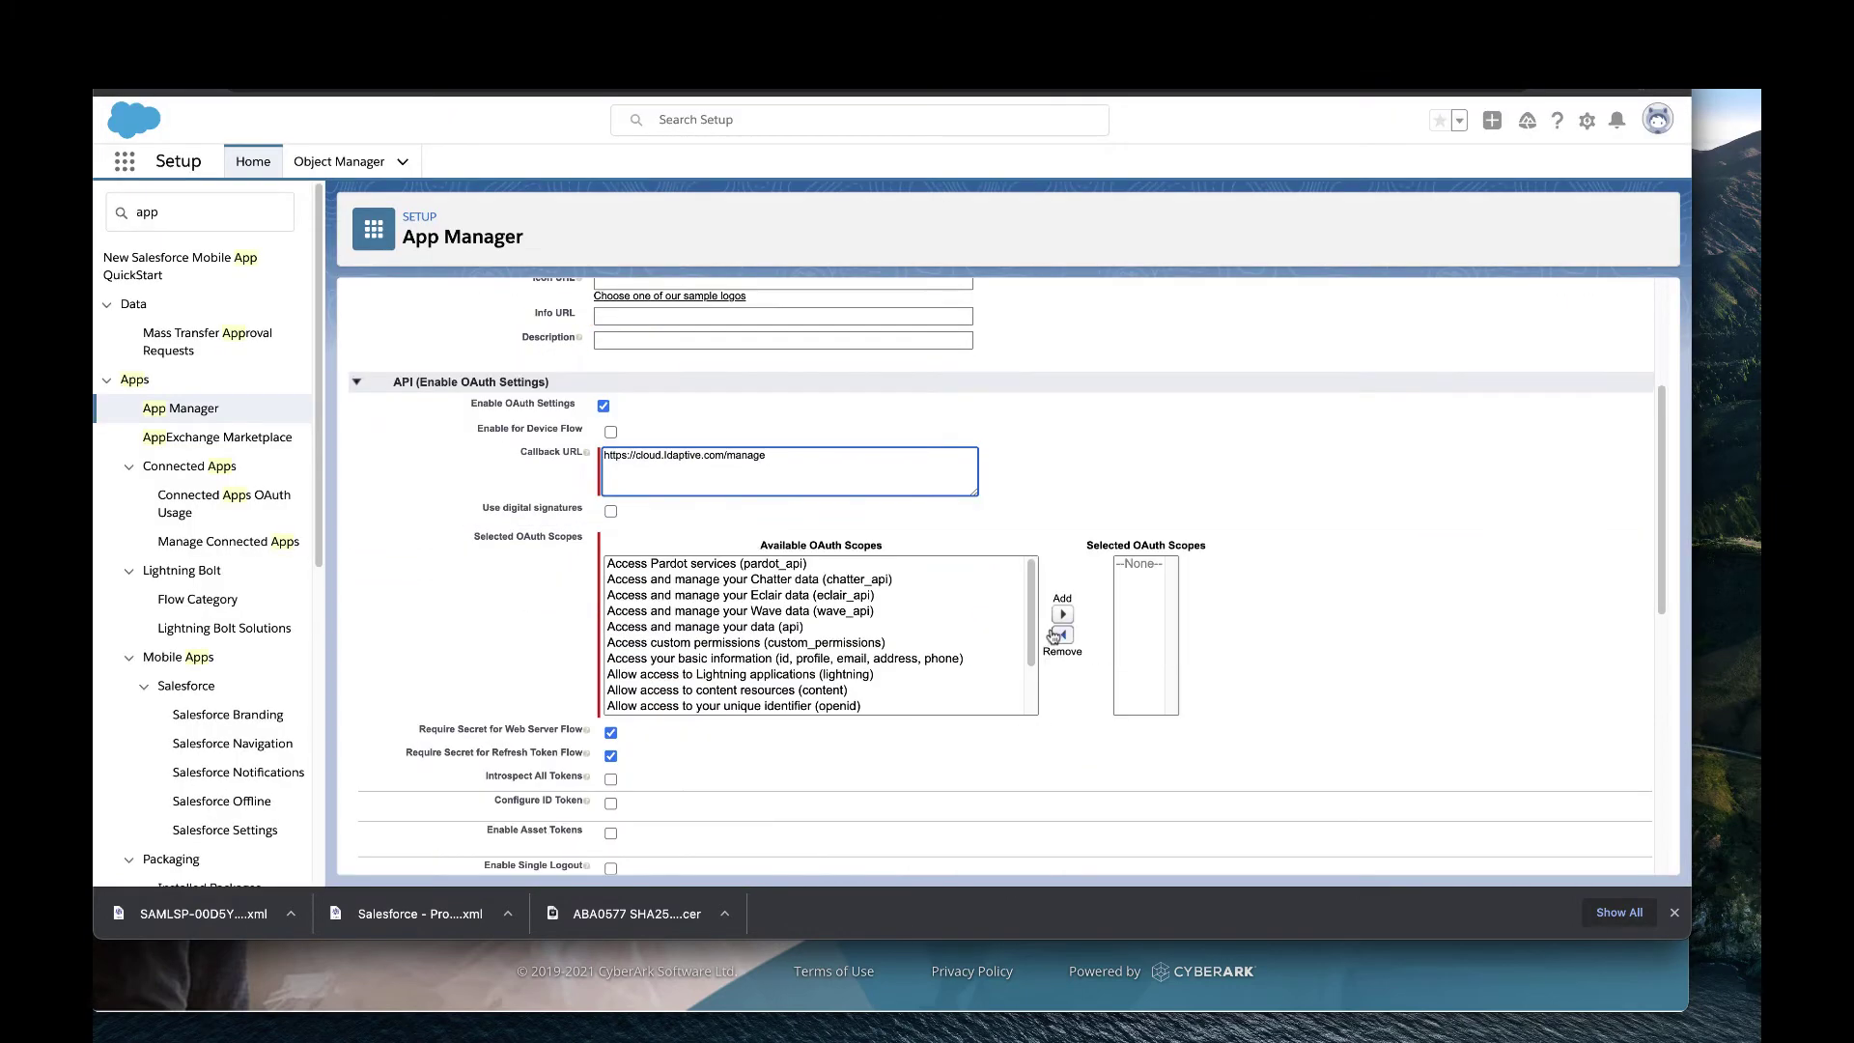
Add the Chatter, api, custom_permissions, full, refresh_token, visualforce and web OAuth scopes.
{"action": "left_click", "coordinate": [758, 580]}
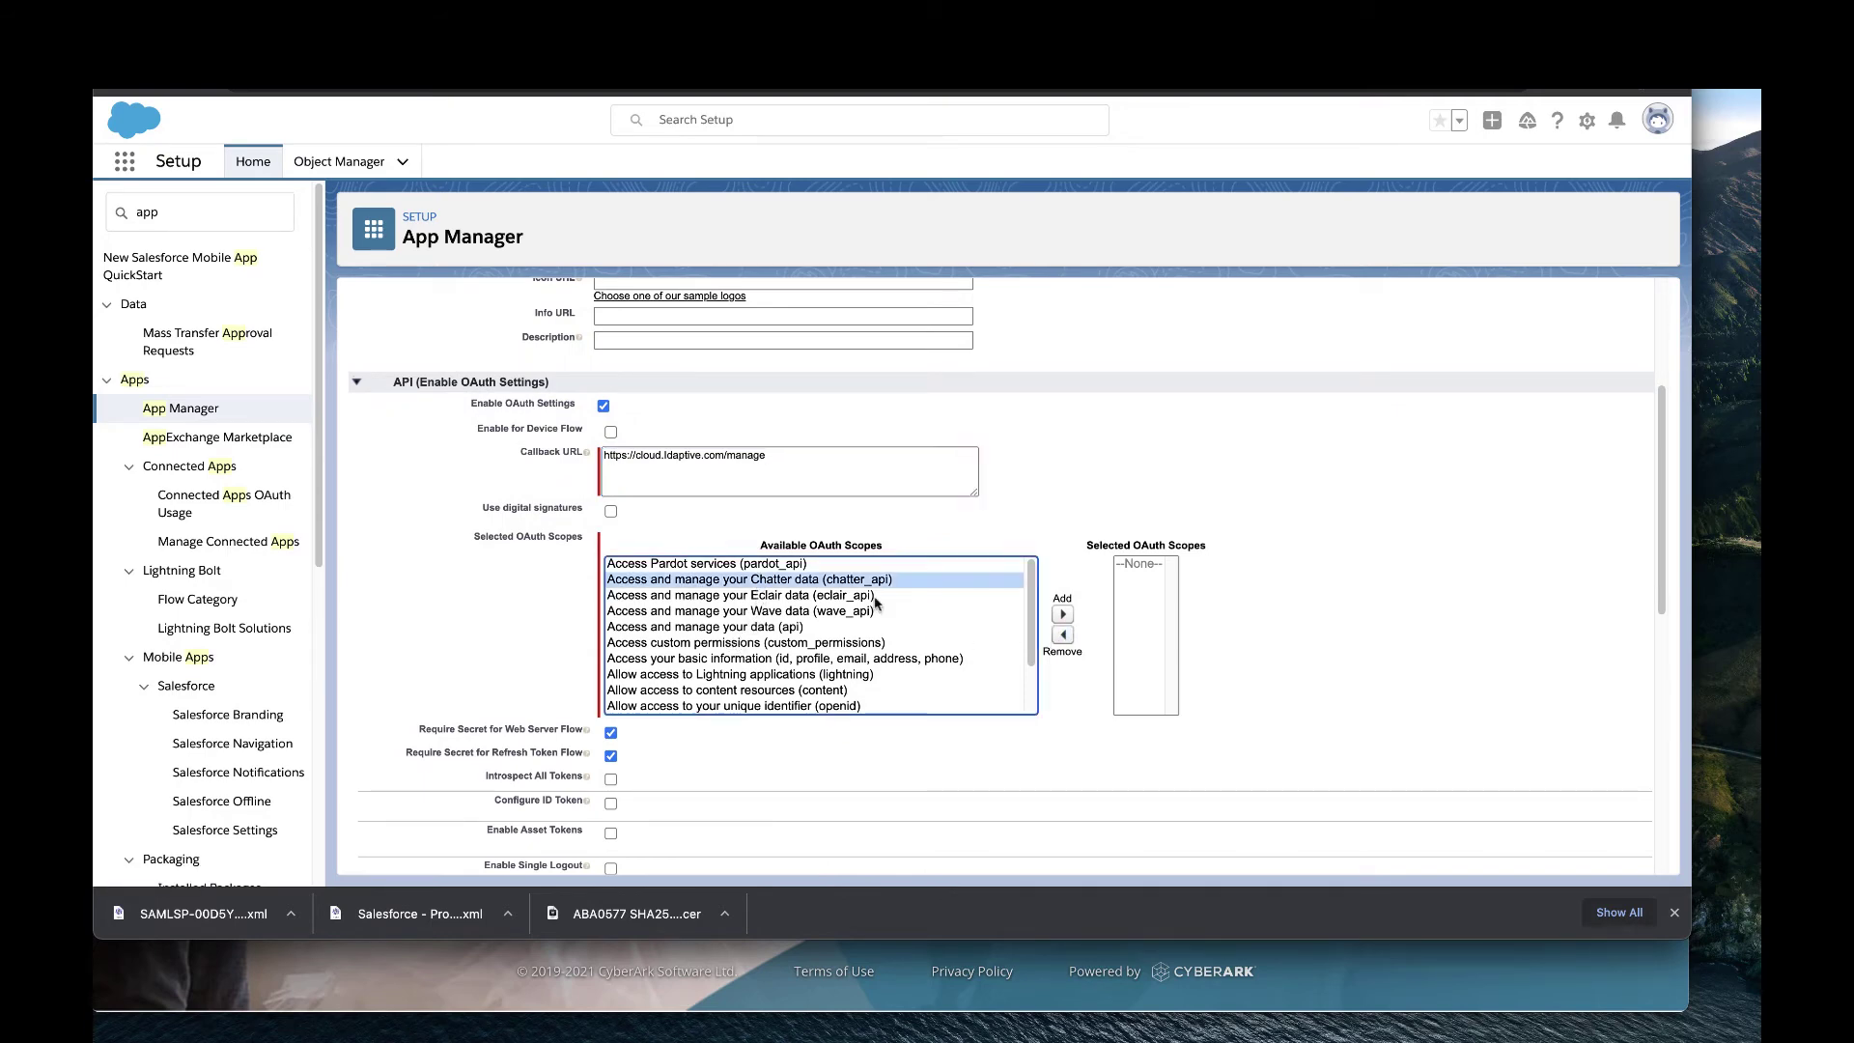
{"action": "left_click", "coordinate": [1064, 616]}
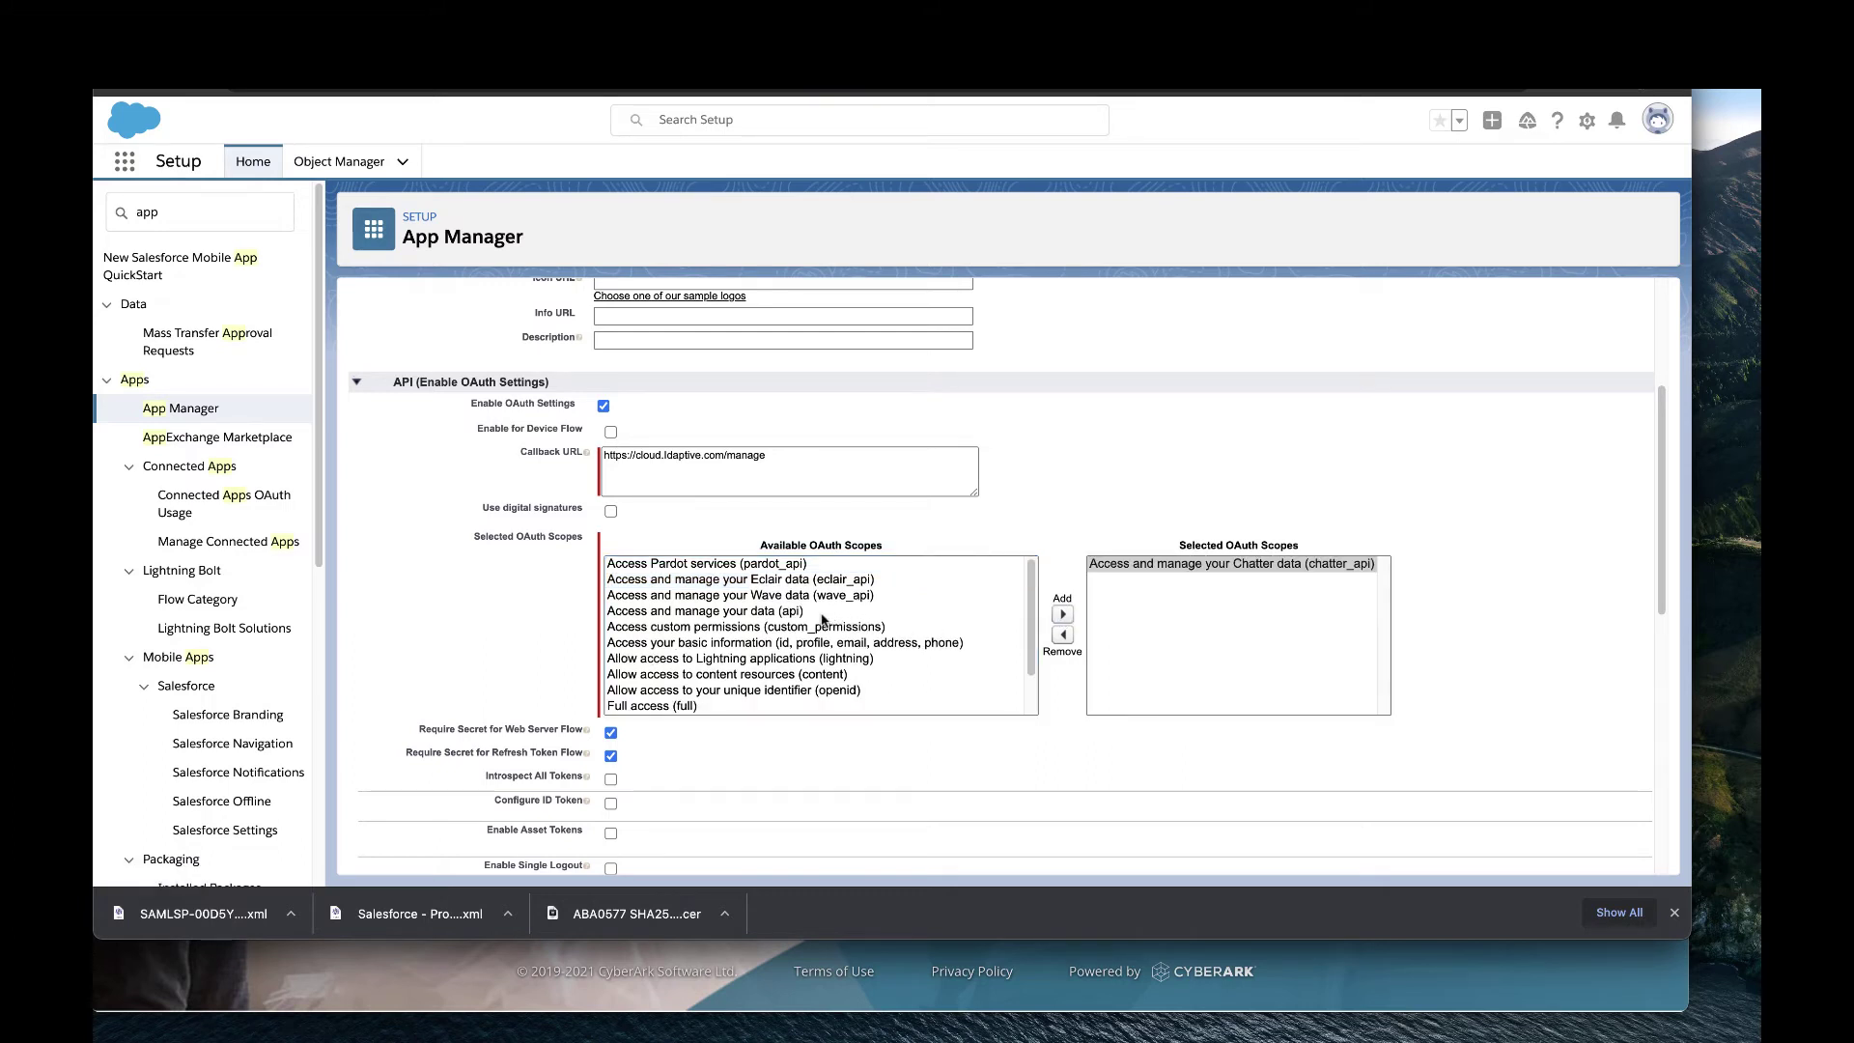
{"action": "left_click", "coordinate": [789, 611]}
{"action": "left_click", "coordinate": [1062, 615]}
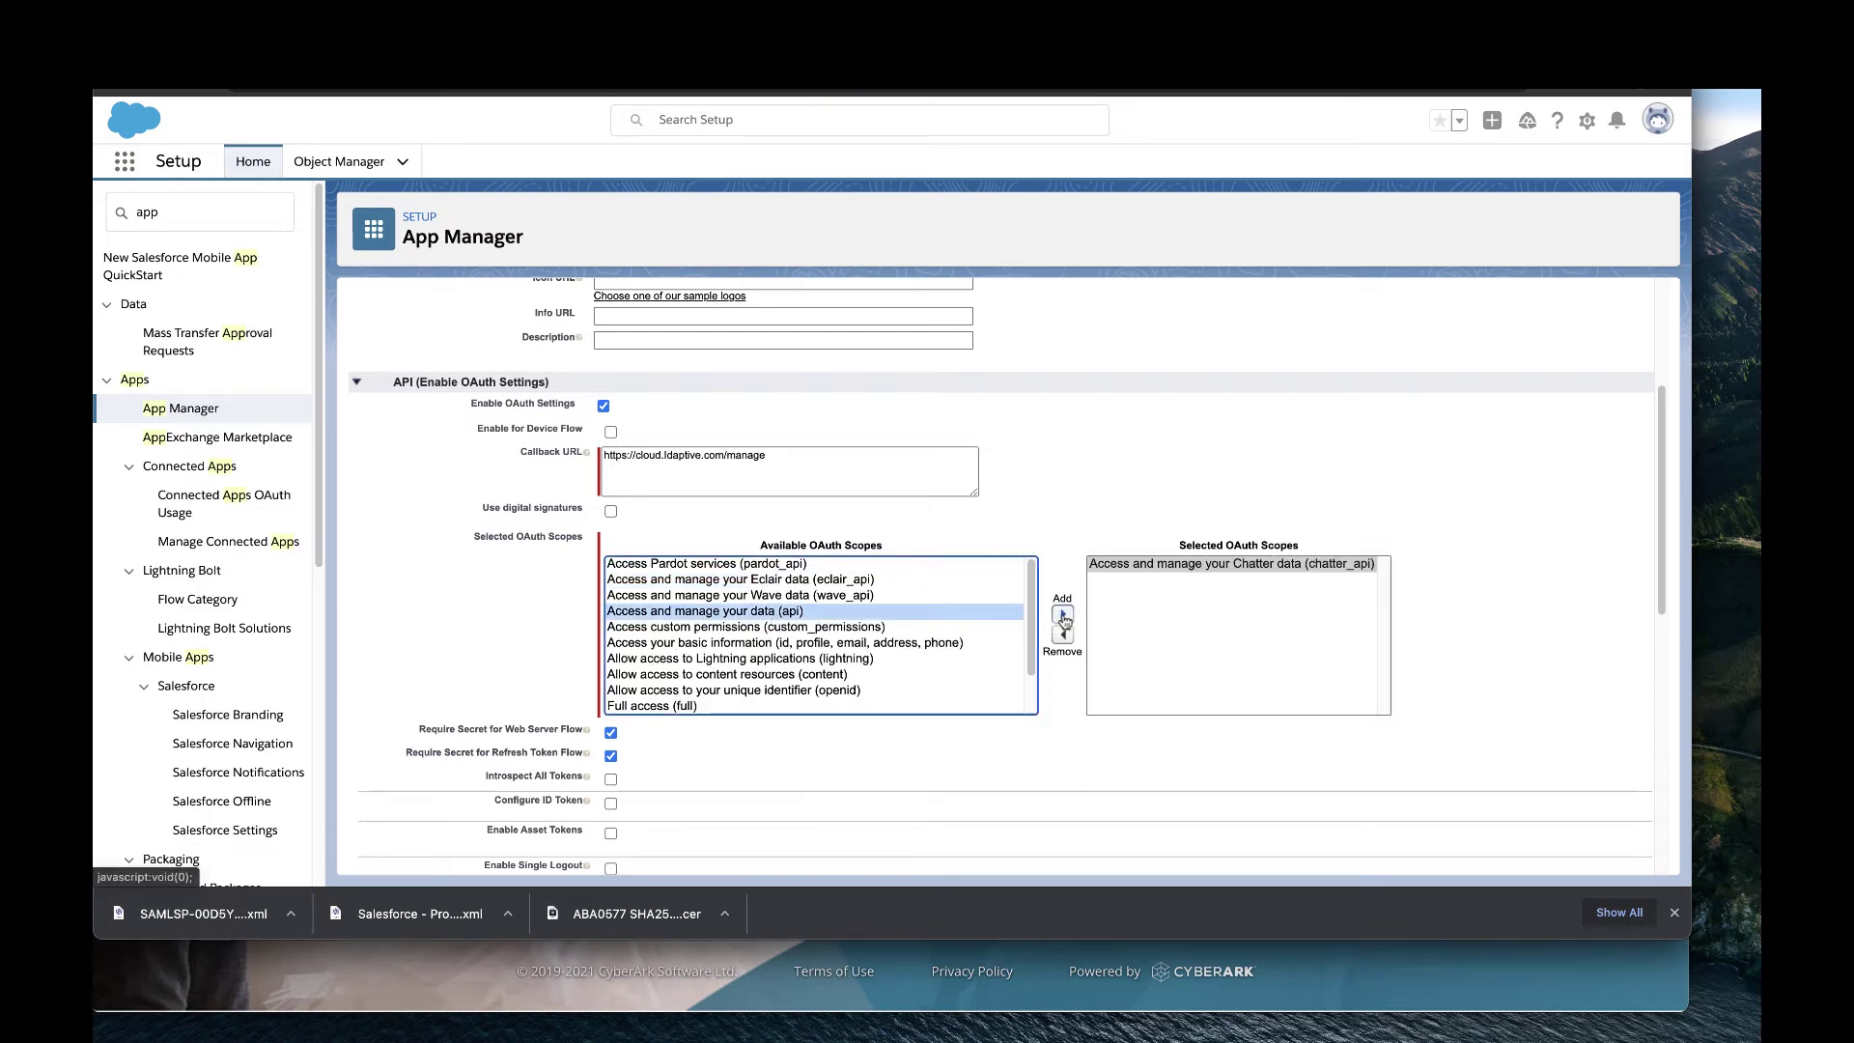
{"action": "left_click", "coordinate": [763, 614]}
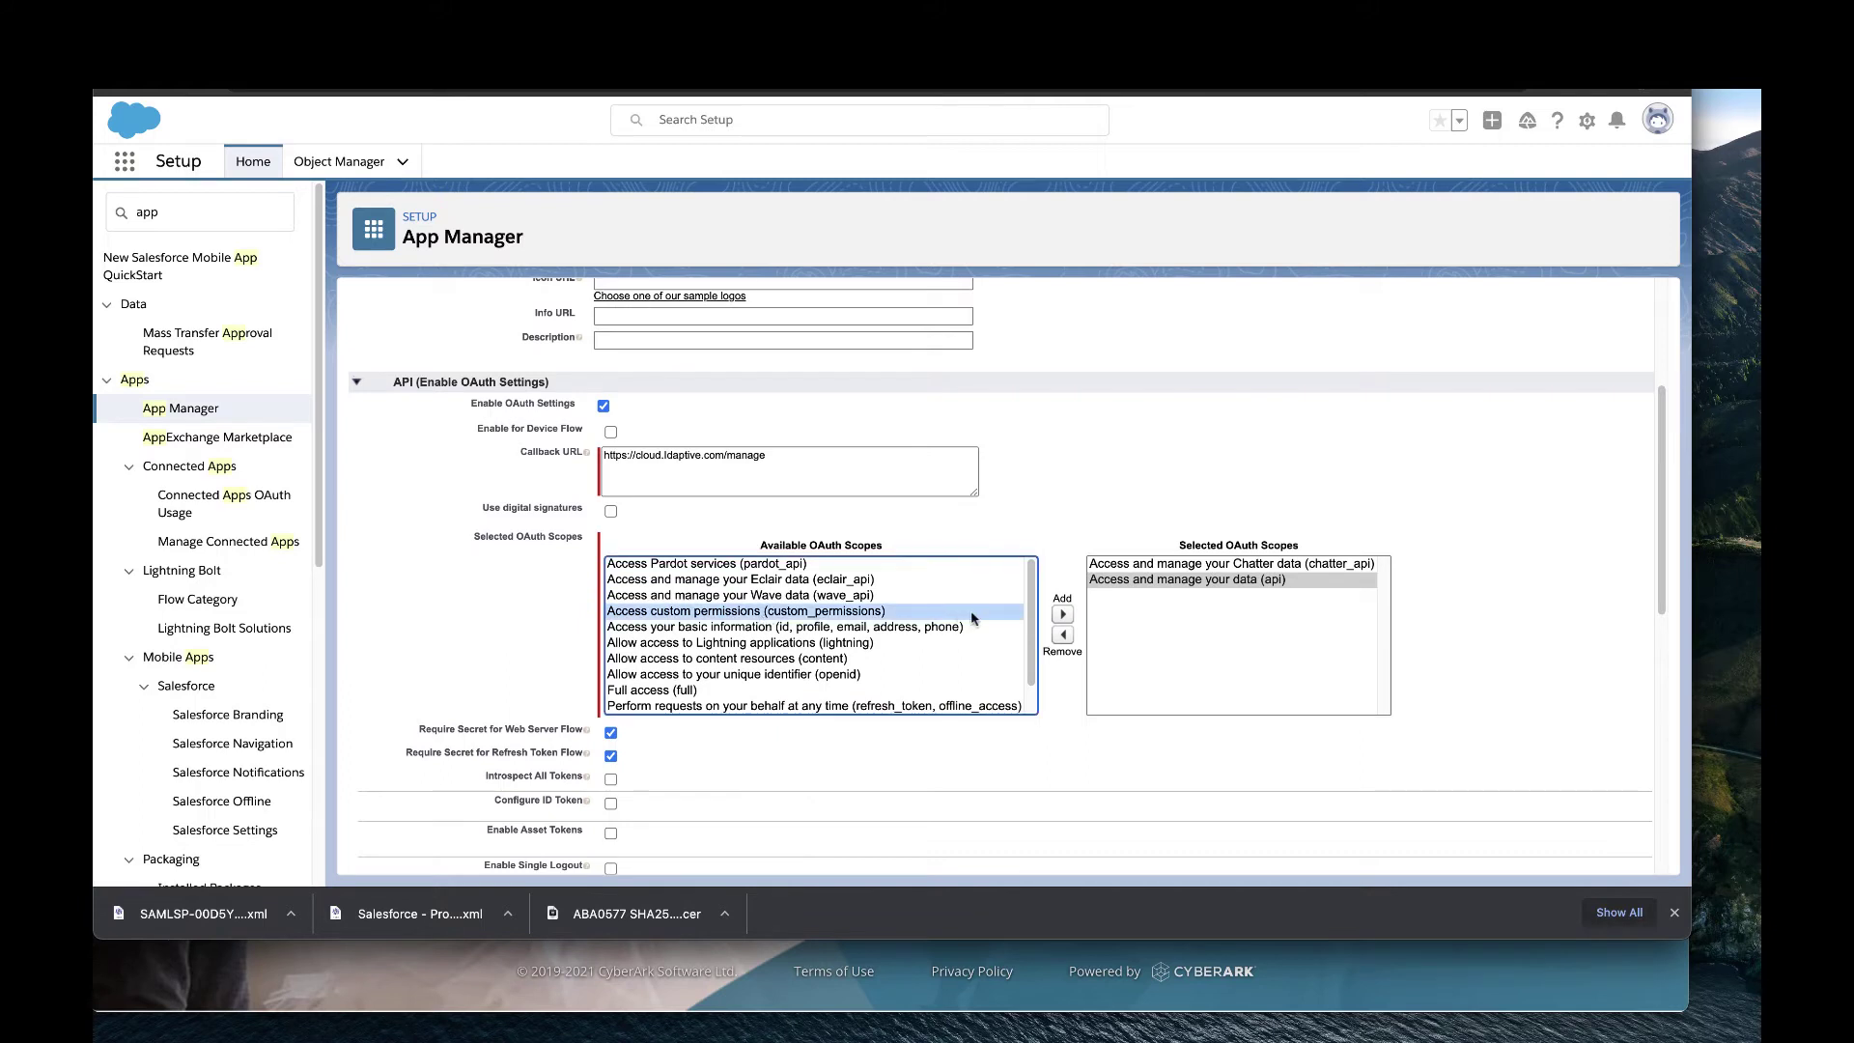
{"action": "left_click", "coordinate": [1062, 615]}
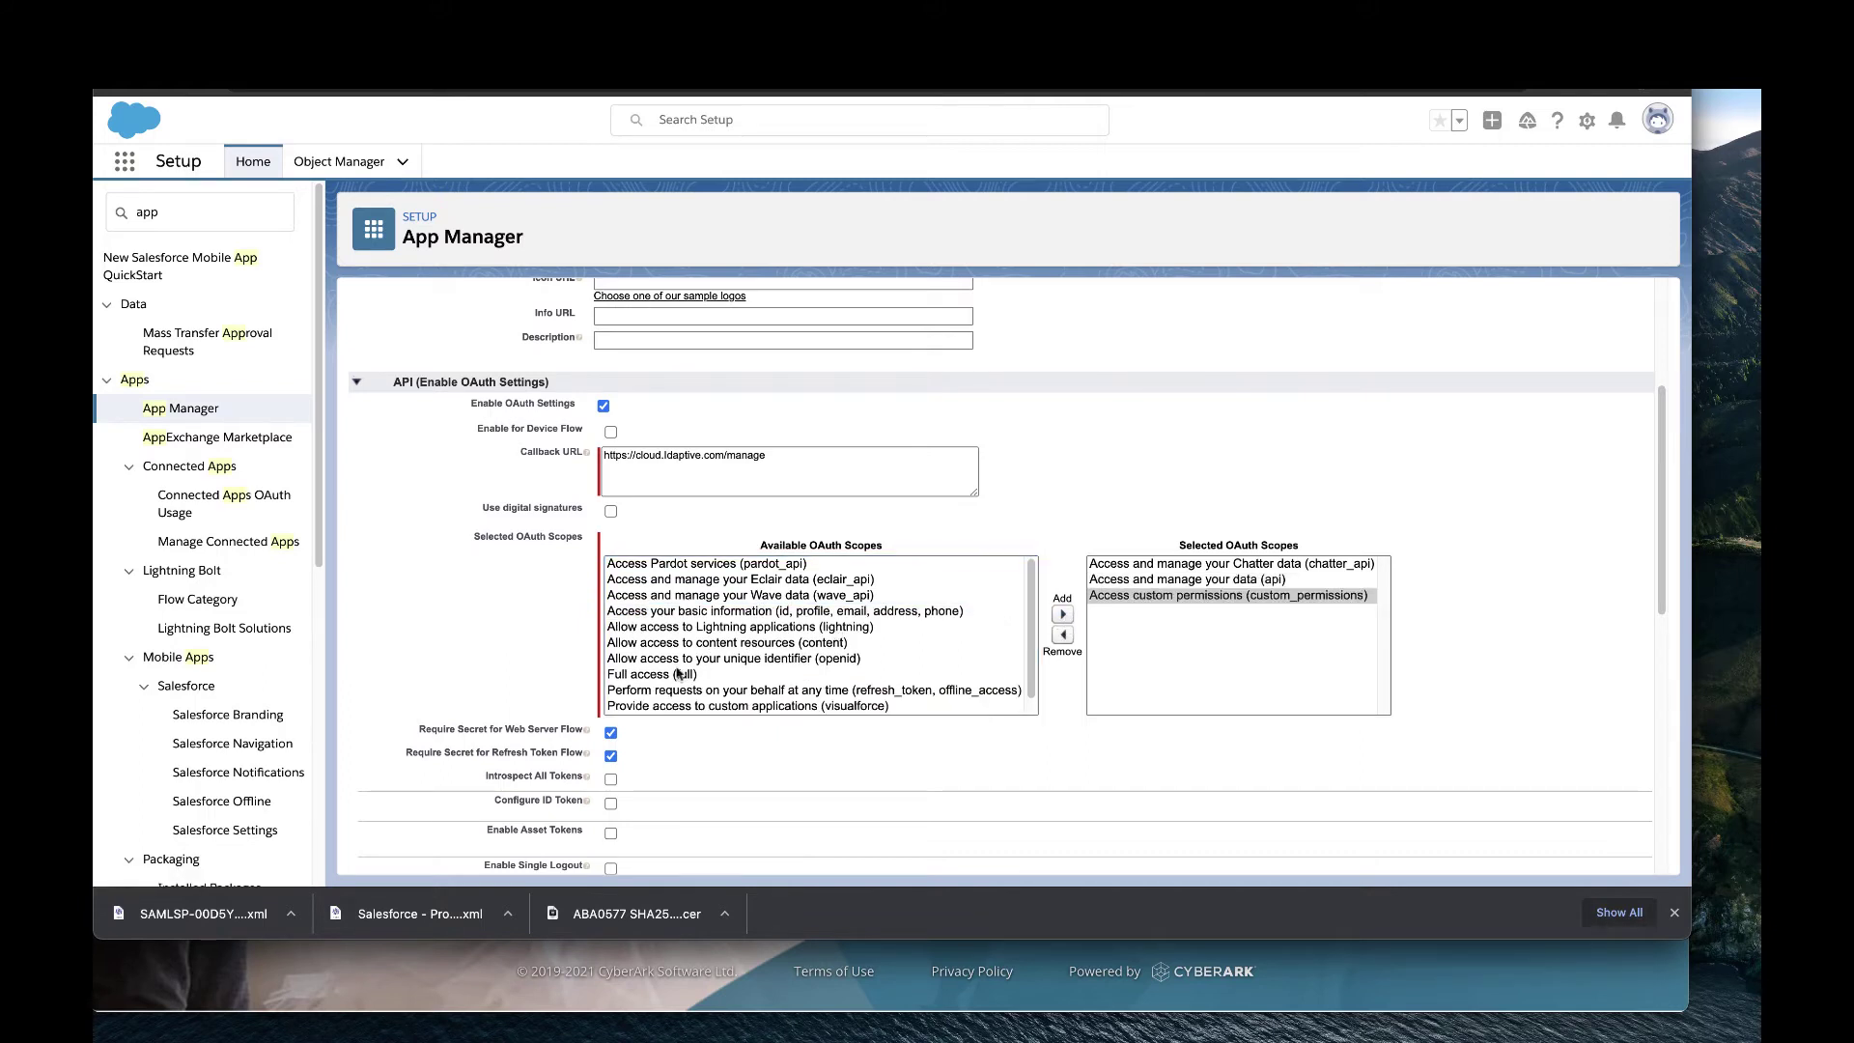
{"action": "left_click", "coordinate": [680, 674]}
{"action": "left_click", "coordinate": [1063, 614]}
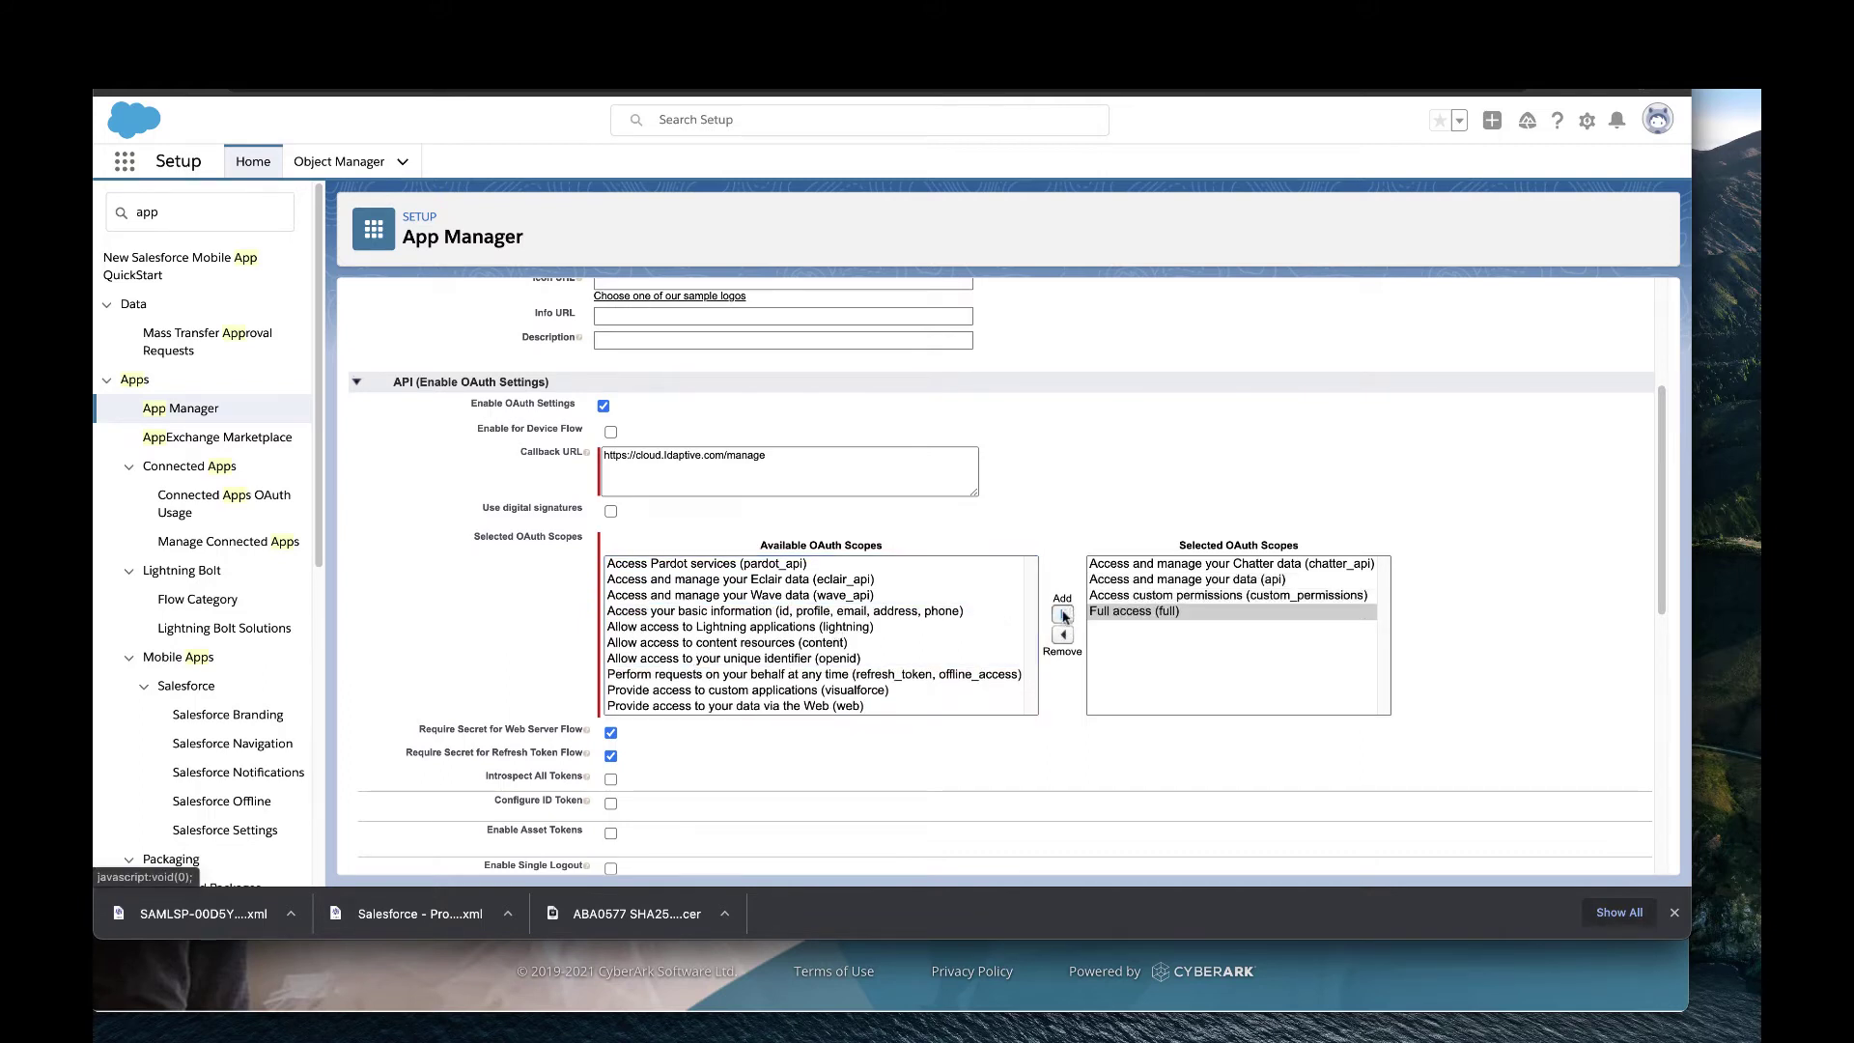
{"action": "left_click", "coordinate": [719, 675]}
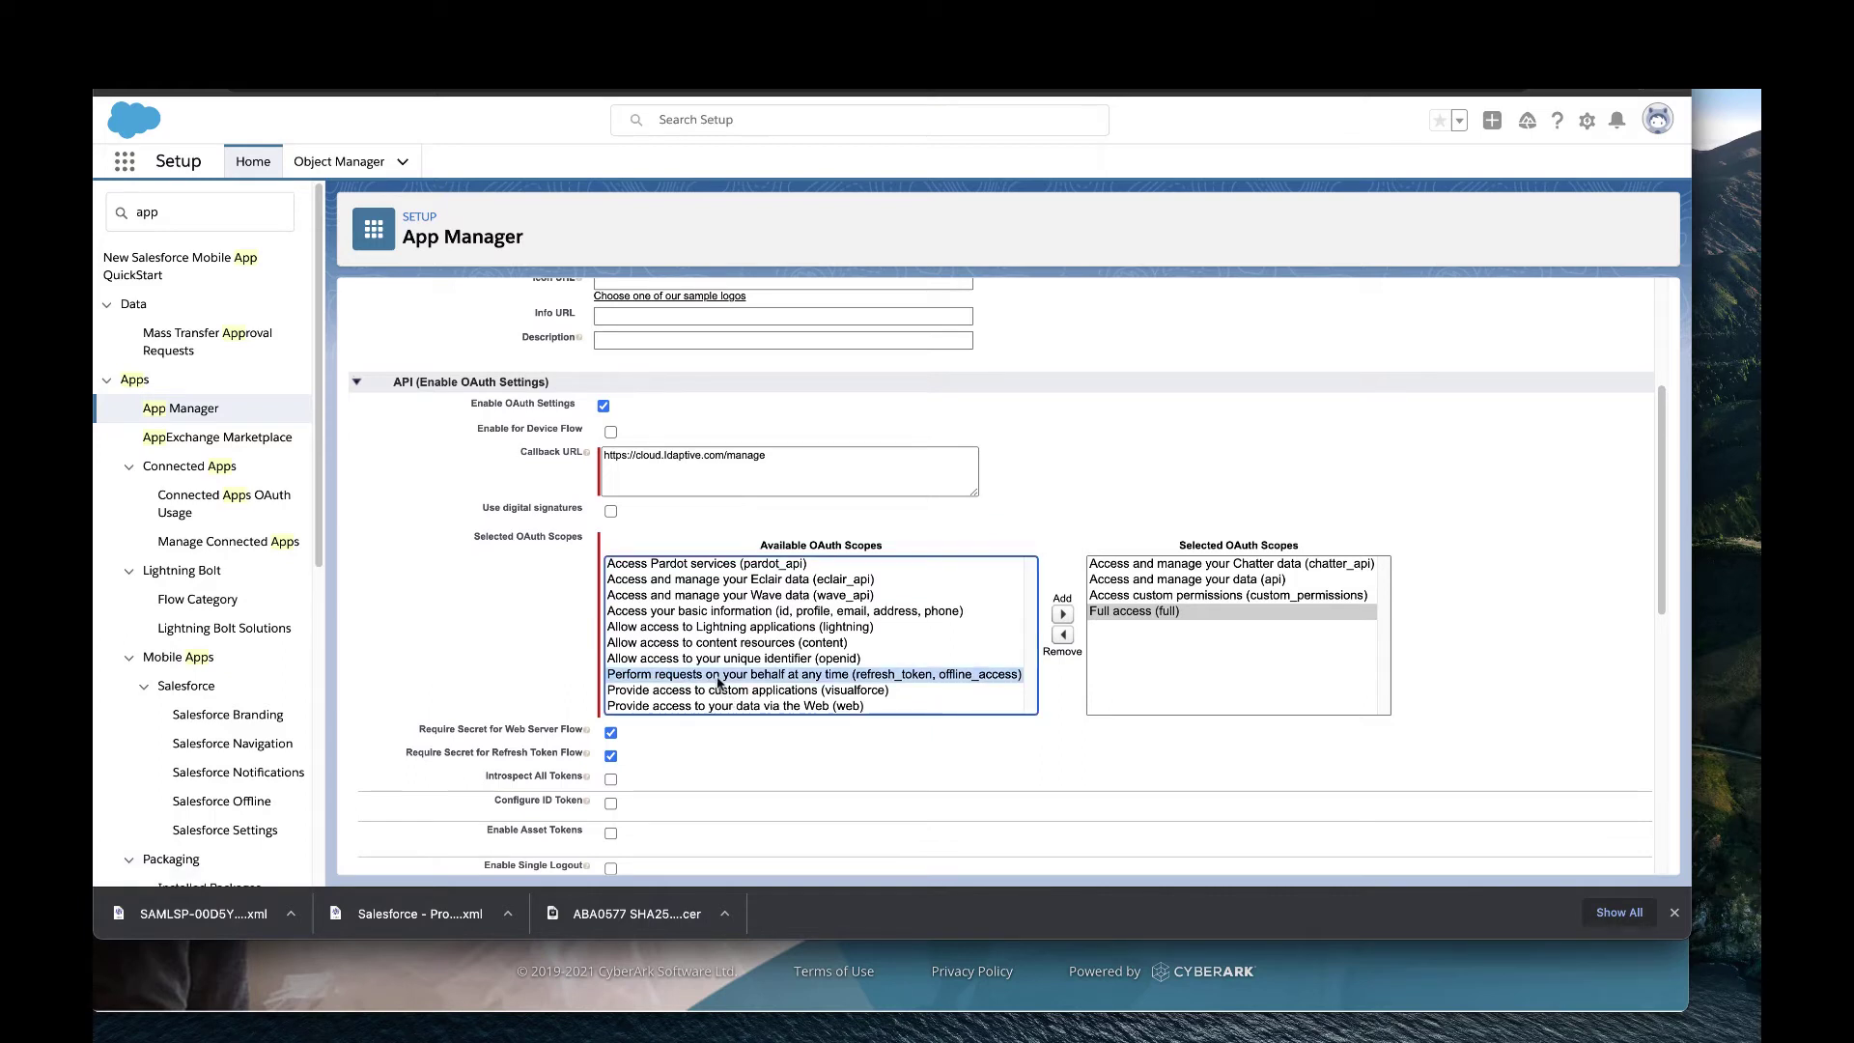
{"action": "left_click", "coordinate": [714, 706], "text": "shift"}
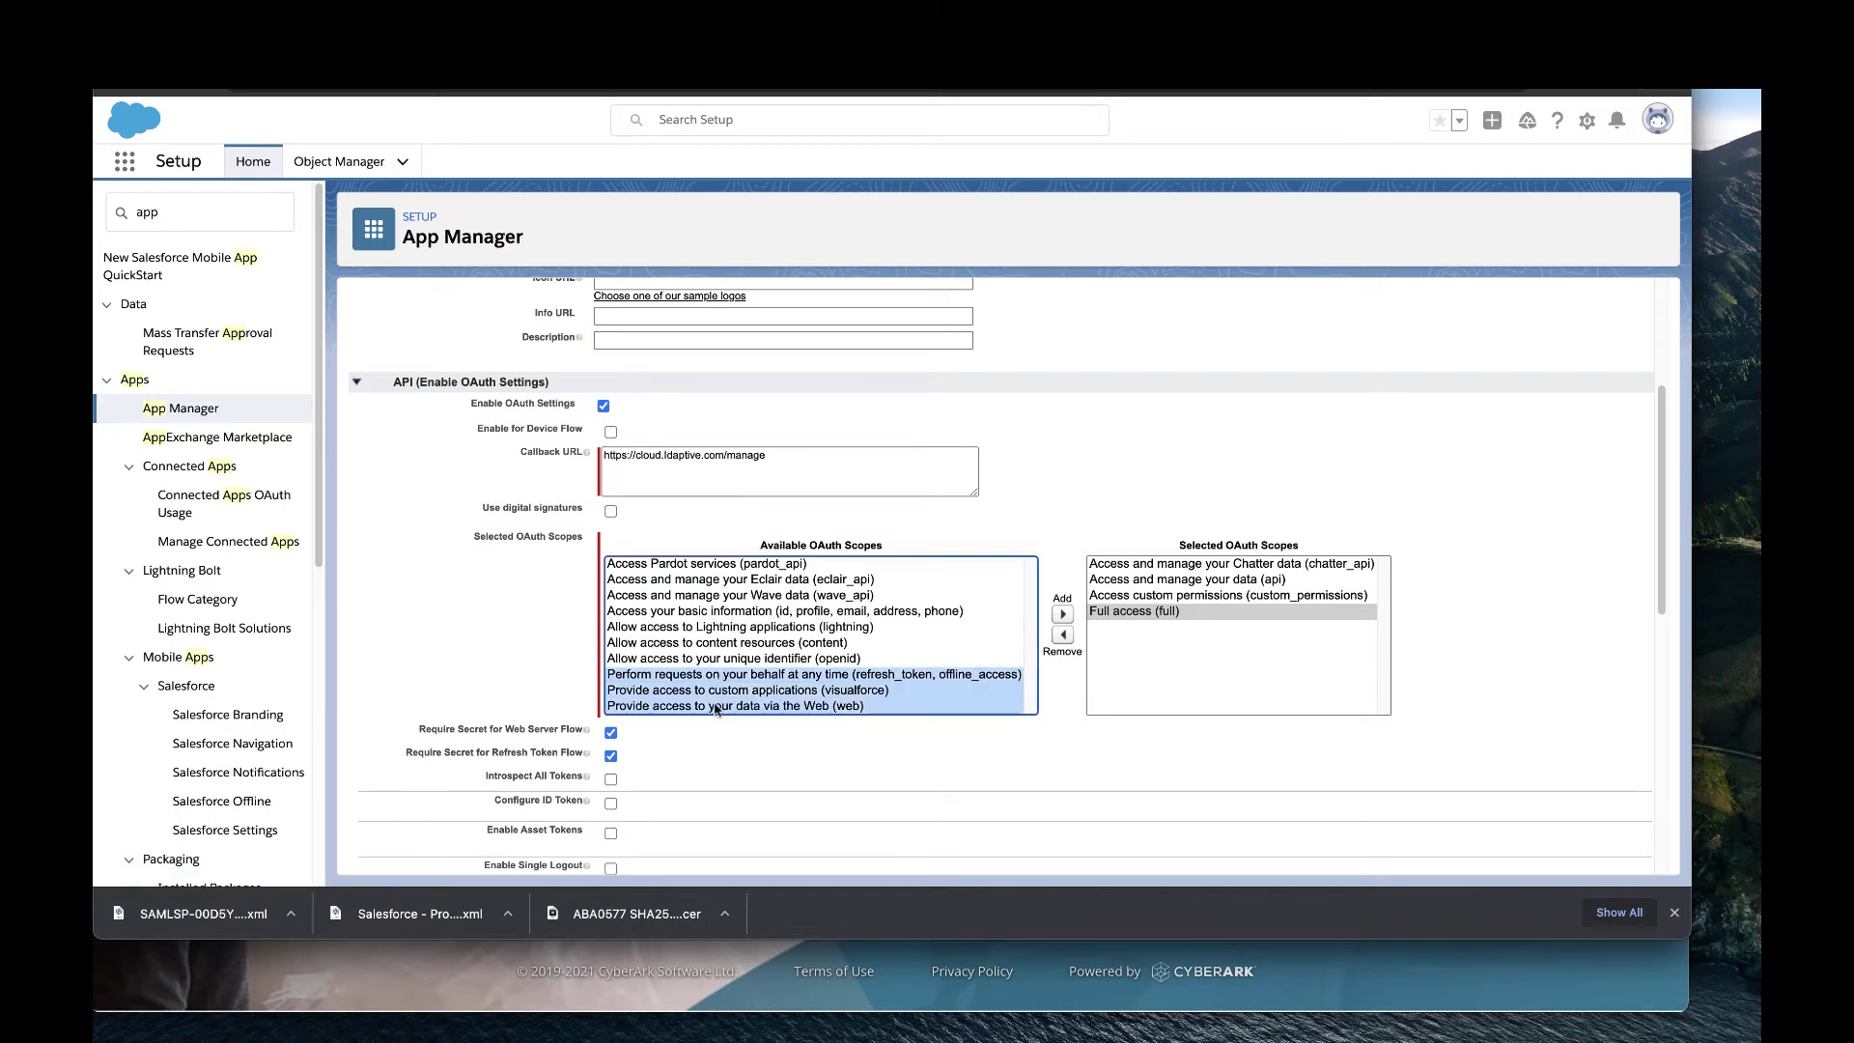
{"action": "left_click", "coordinate": [1063, 614]}
{"action": "left_click", "coordinate": [1058, 704]}
{"action": "left_click", "coordinate": [956, 753]}
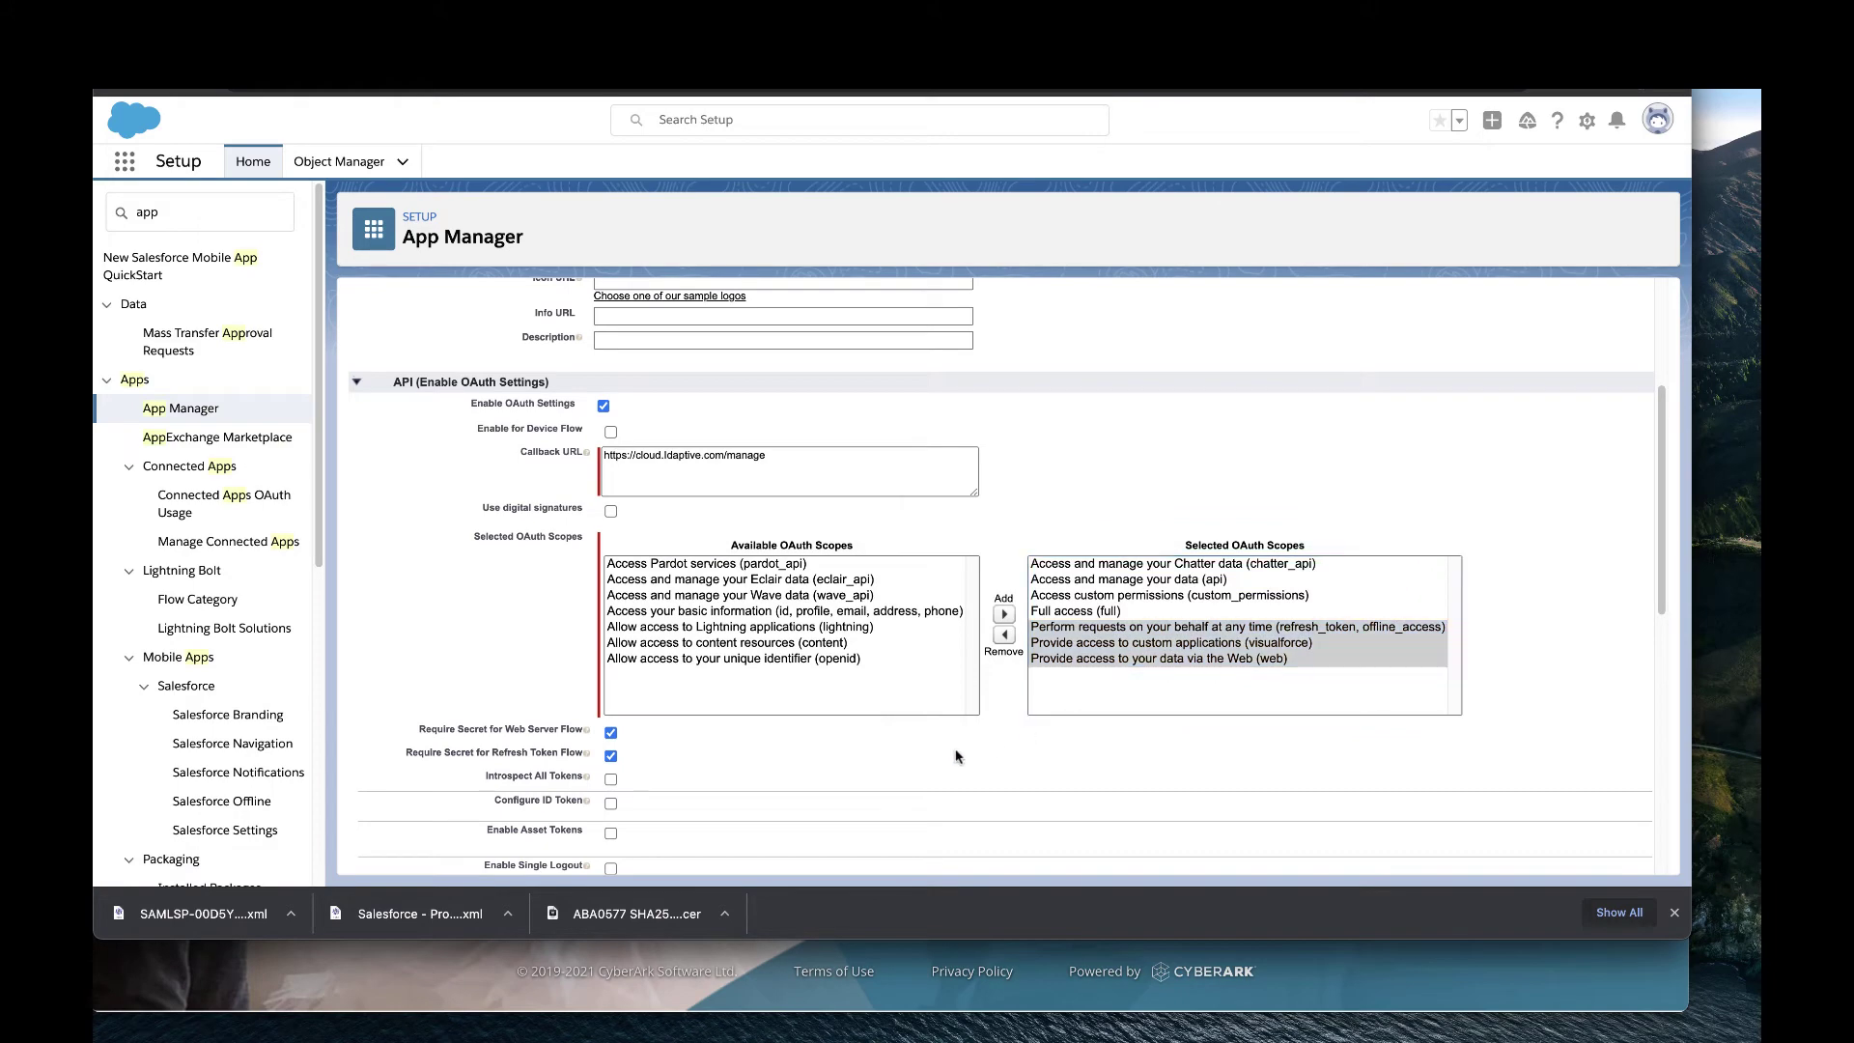
Save the CybrProv connected app and continue past the propagation notice.
{"action": "scroll", "coordinate": [870, 753], "scroll_direction": "down", "scroll_amount": 3}
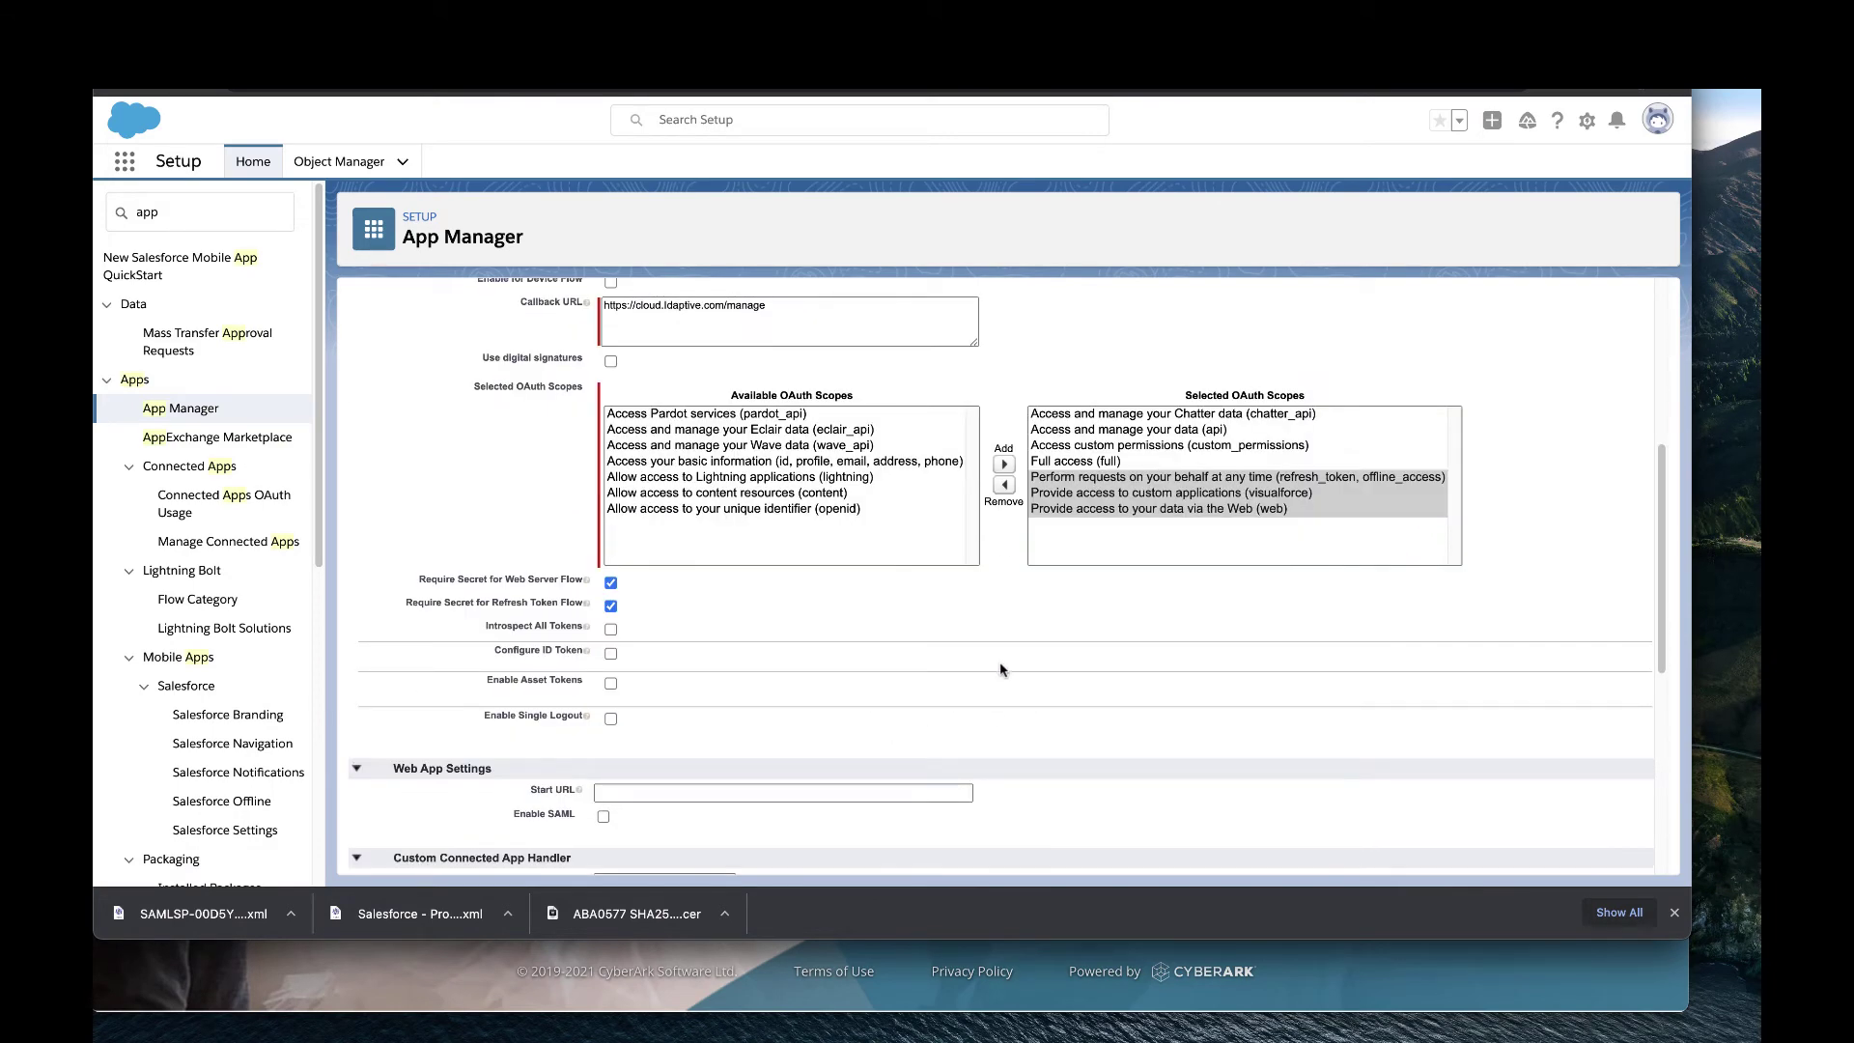
{"action": "scroll", "coordinate": [1001, 668], "scroll_direction": "down", "scroll_amount": 10}
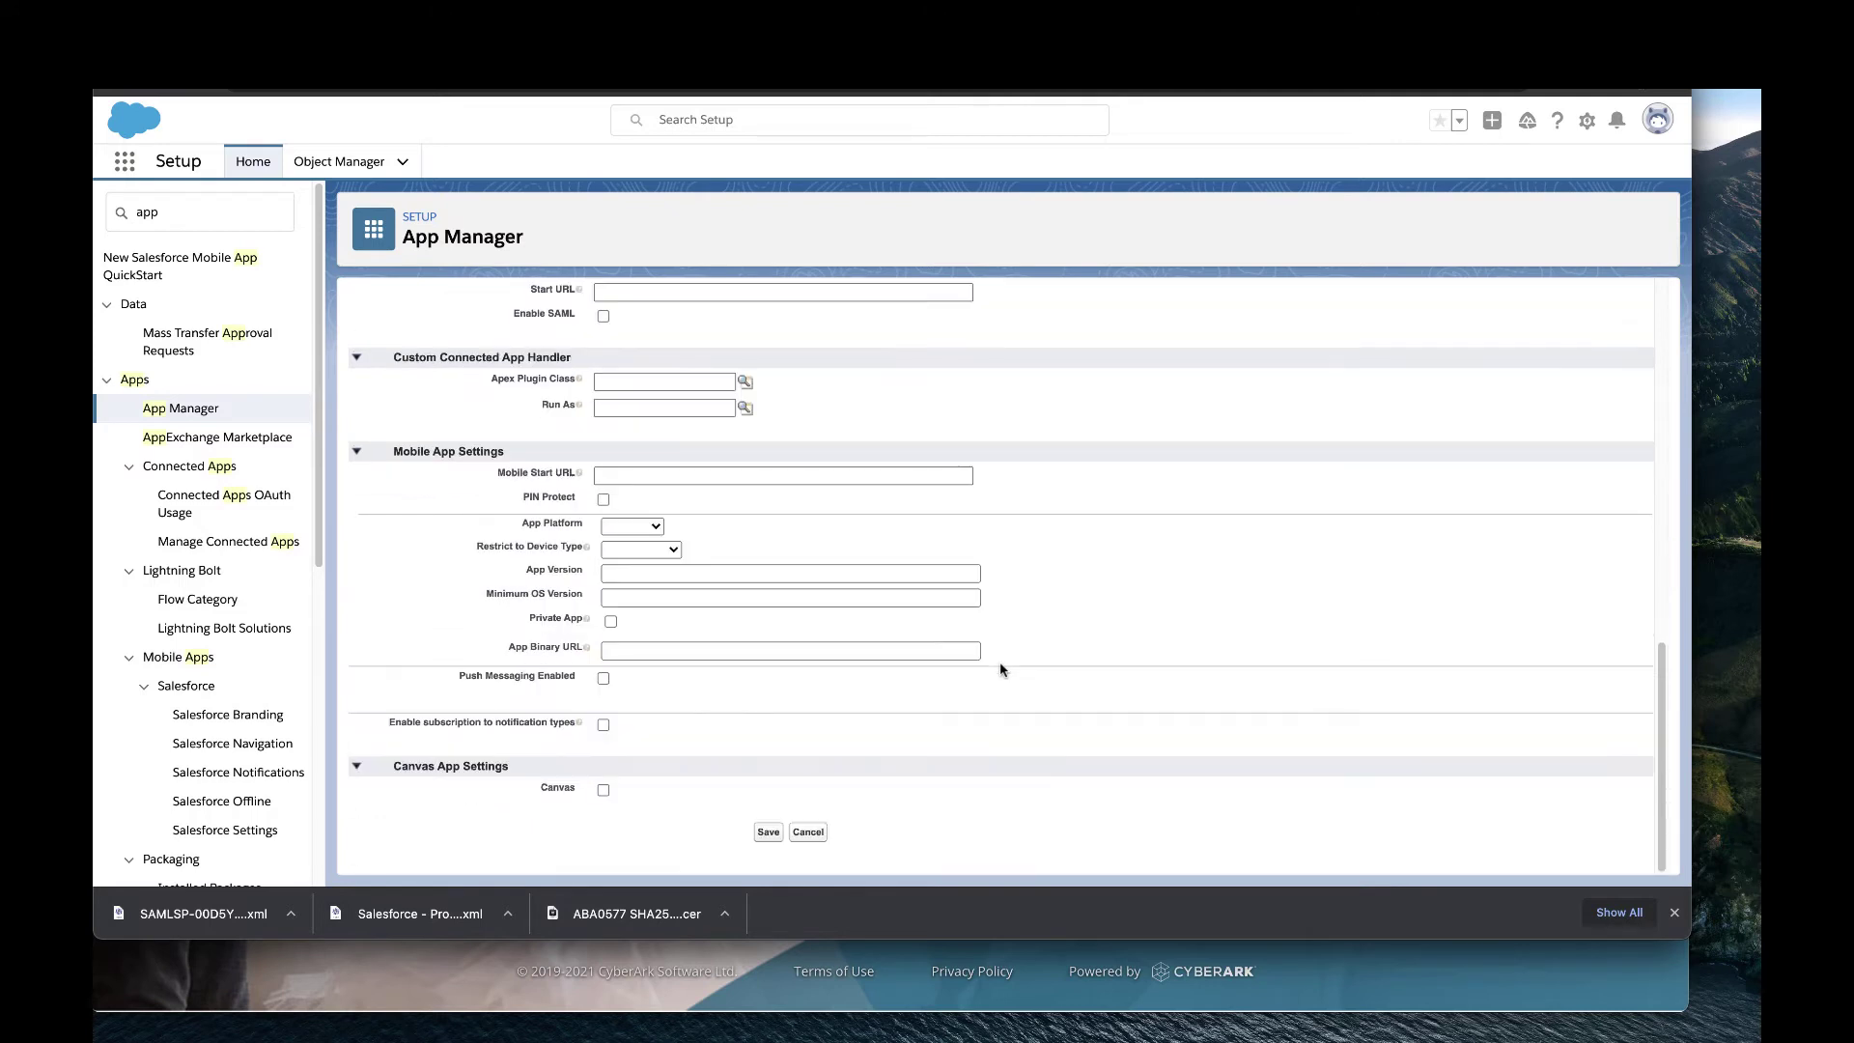
{"action": "left_click", "coordinate": [769, 834]}
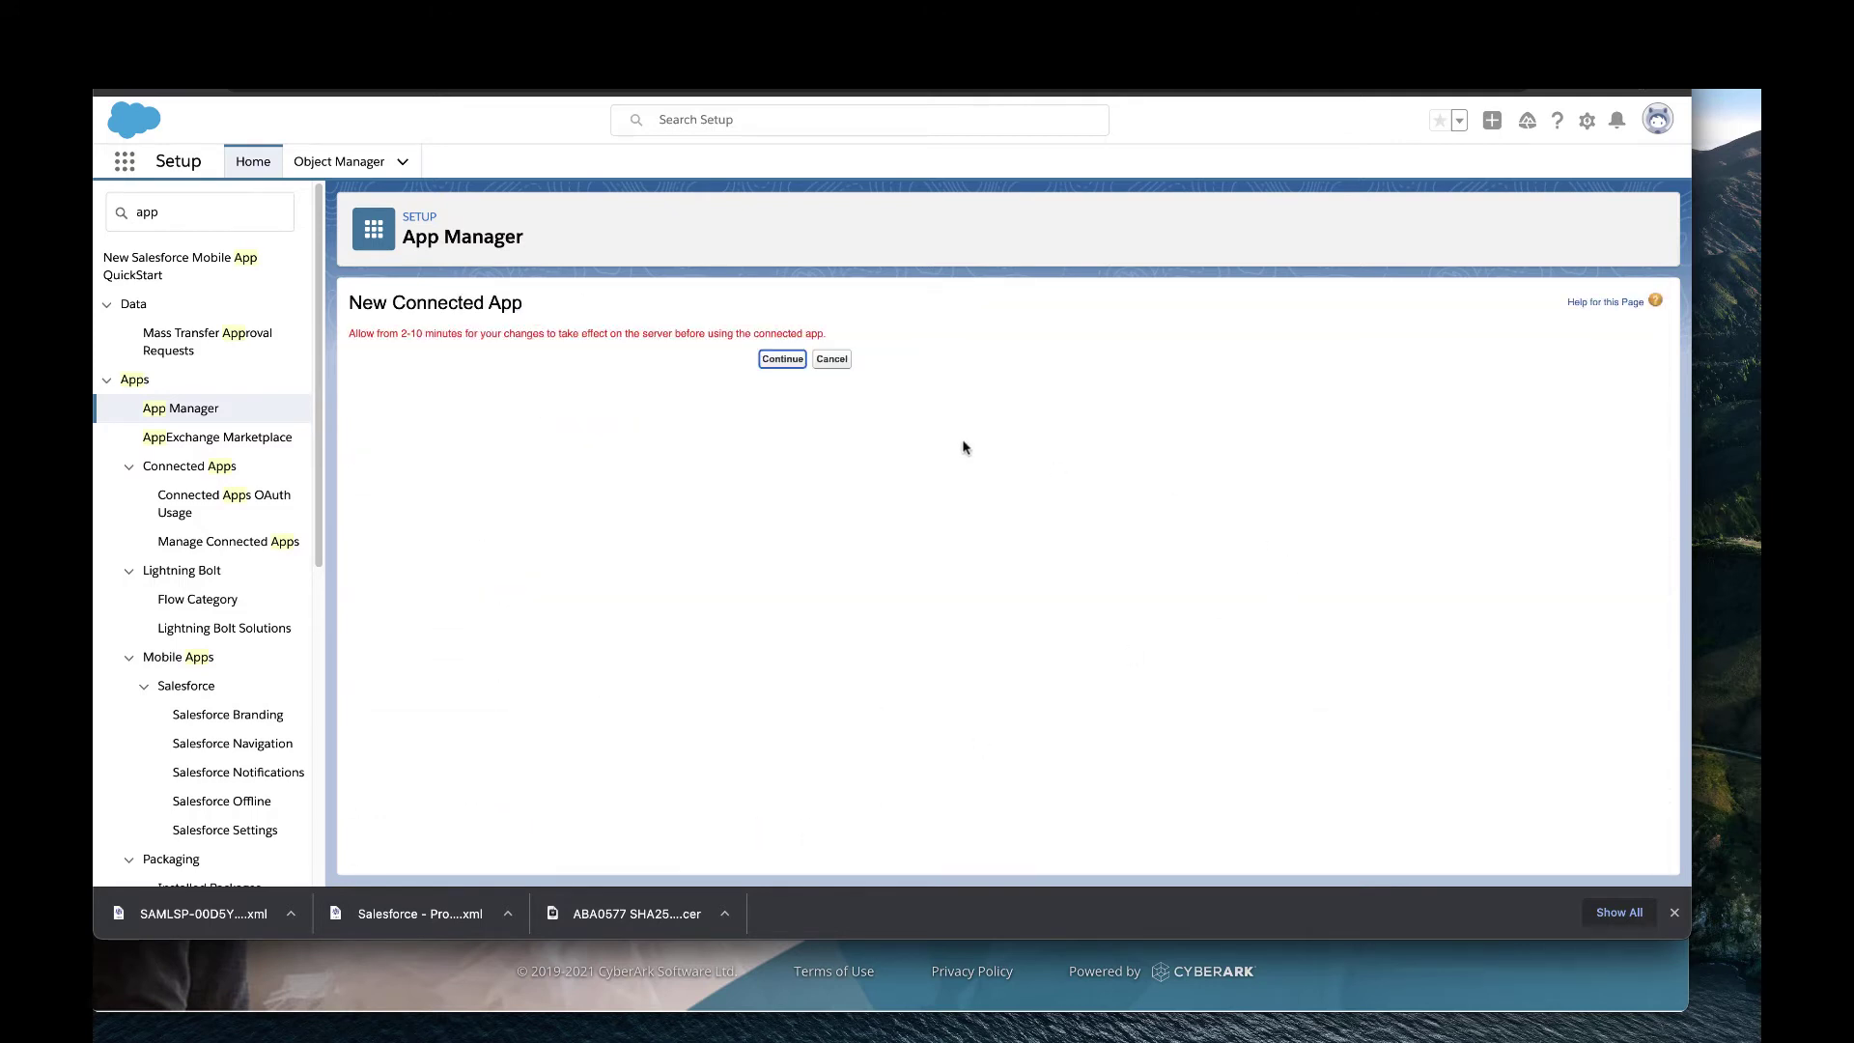
{"action": "left_click", "coordinate": [791, 365]}
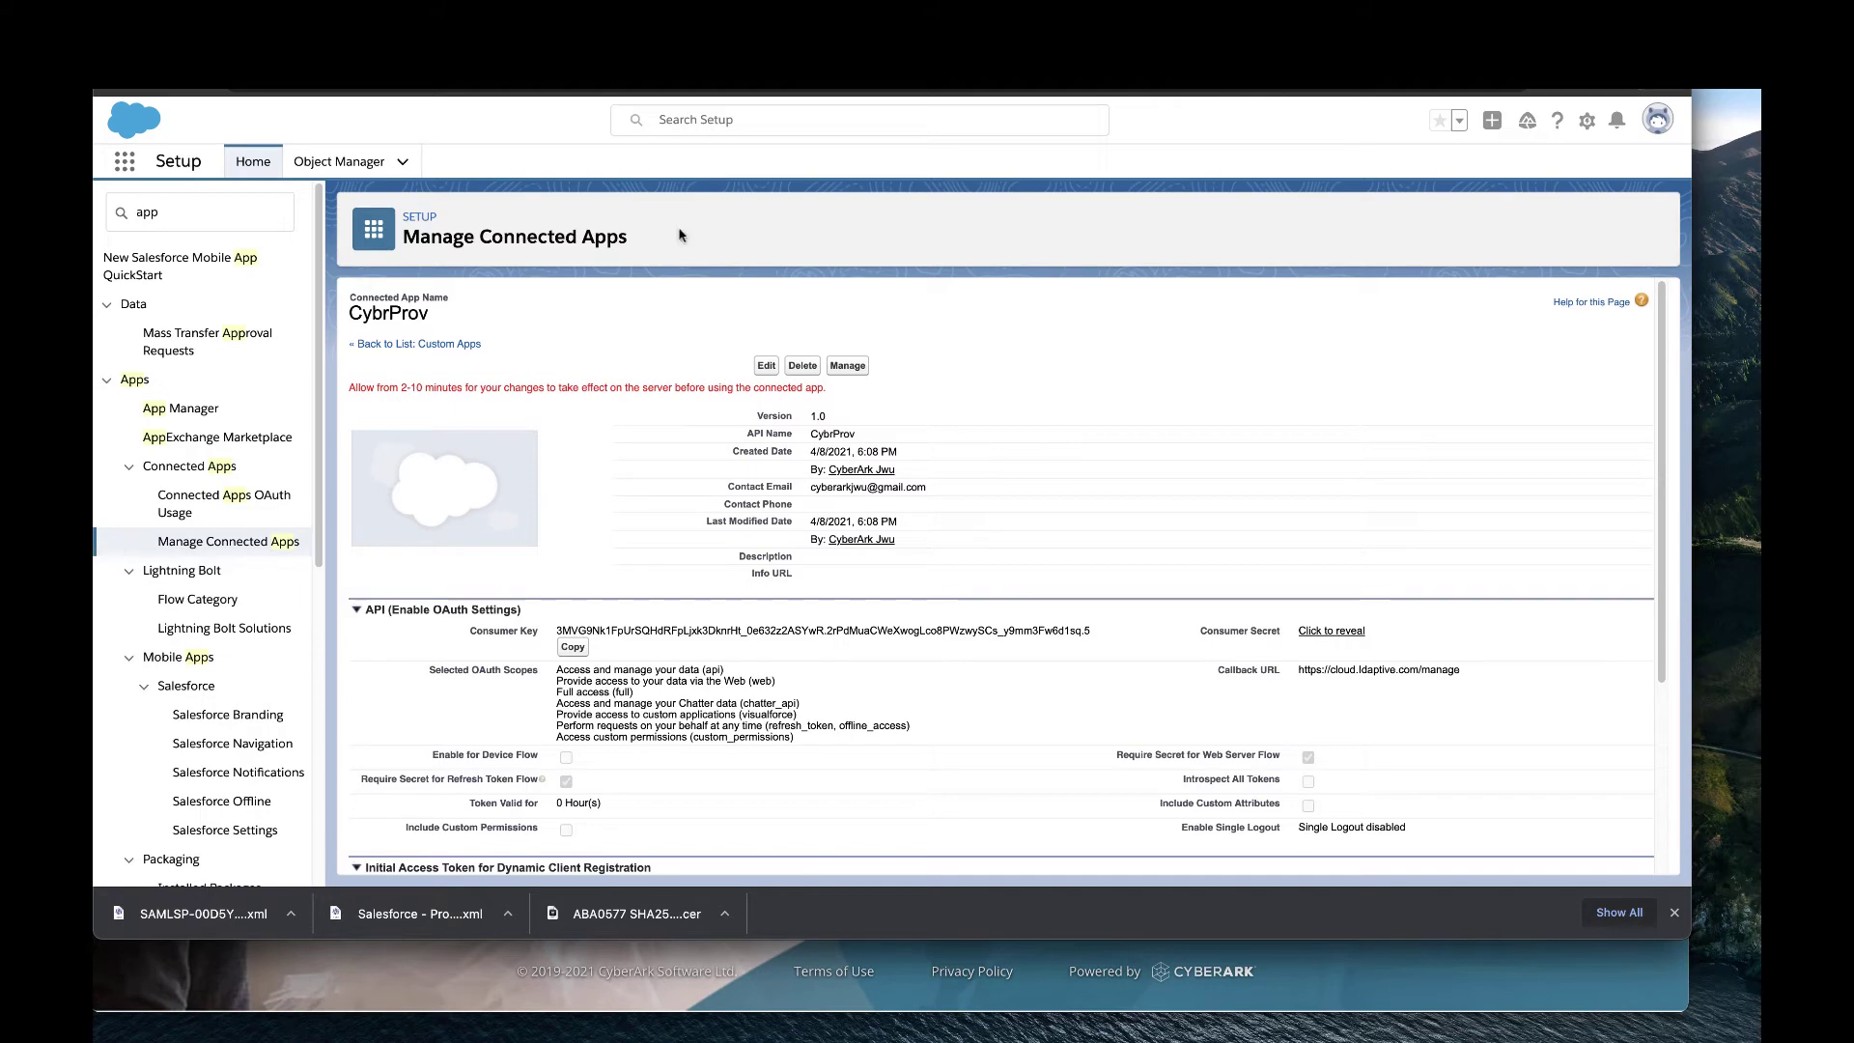
{"action": "left_click", "coordinate": [464, 43]}
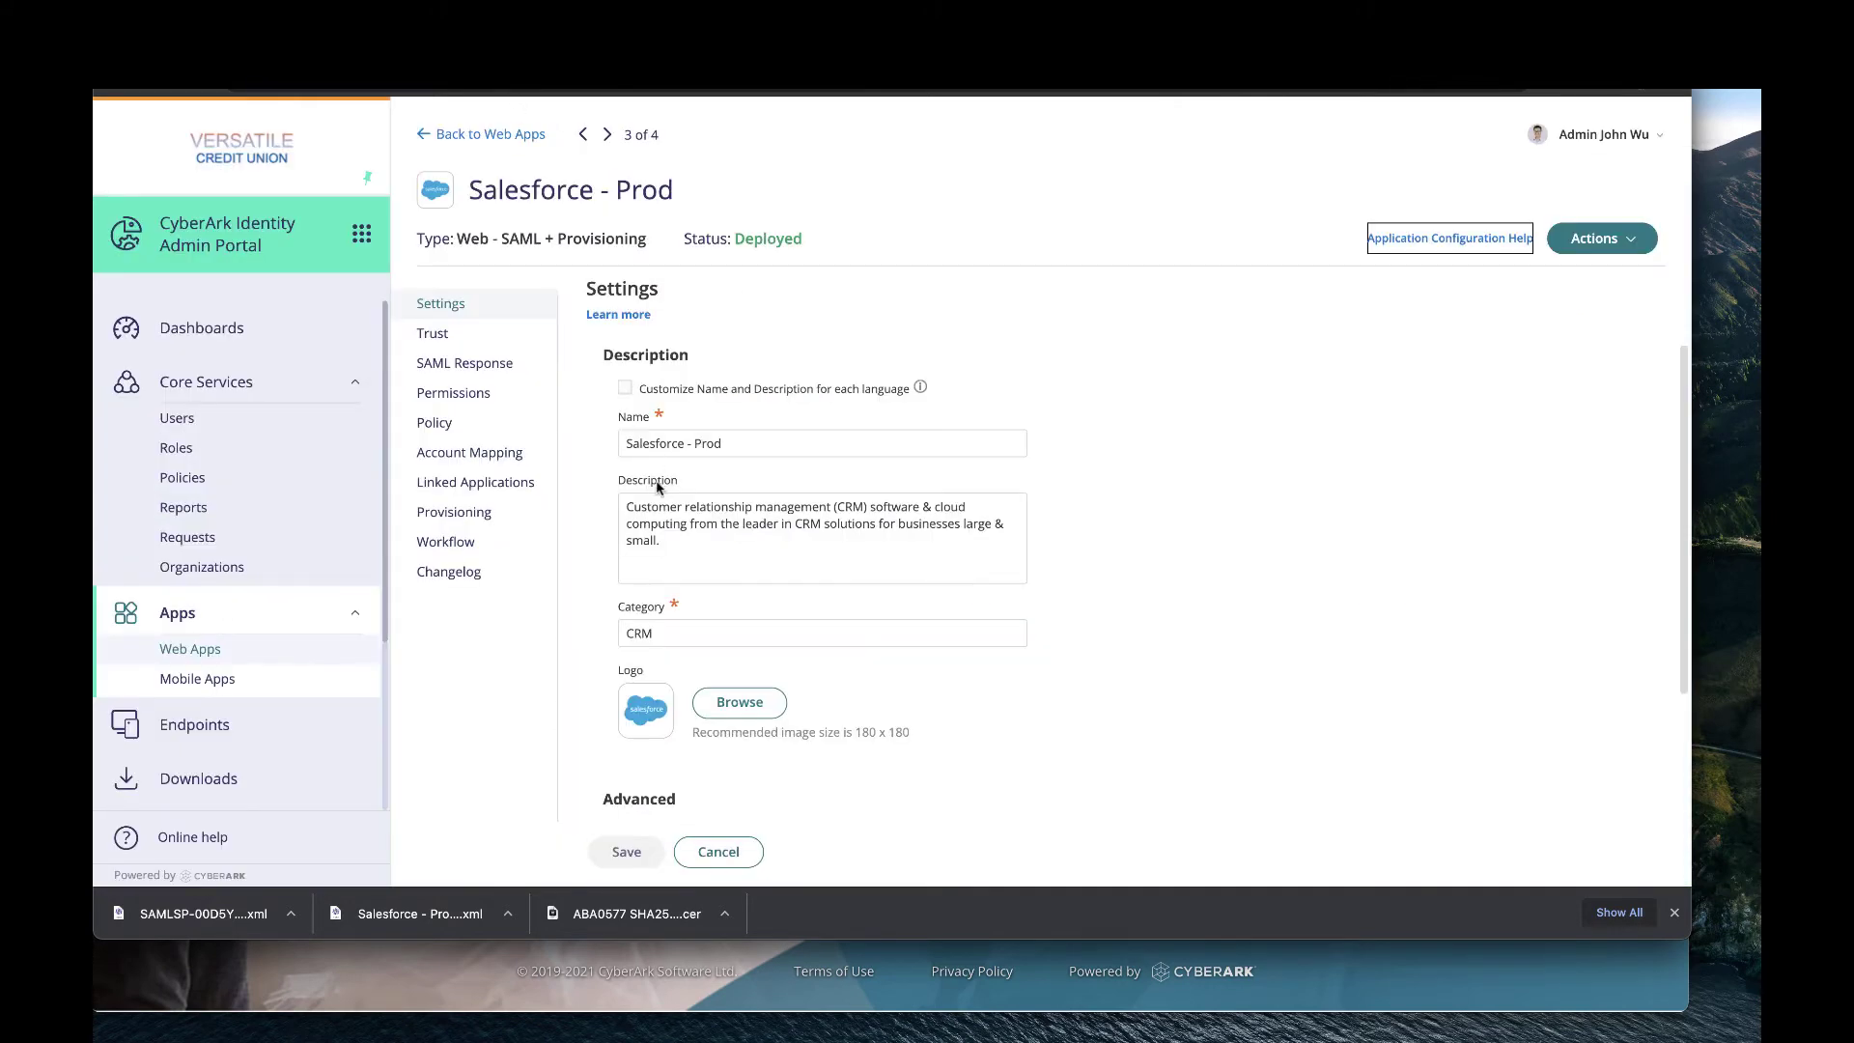
Enable provisioning for Salesforce - Prod and enter the Salesforce admin username and password.
{"action": "left_click", "coordinate": [456, 513]}
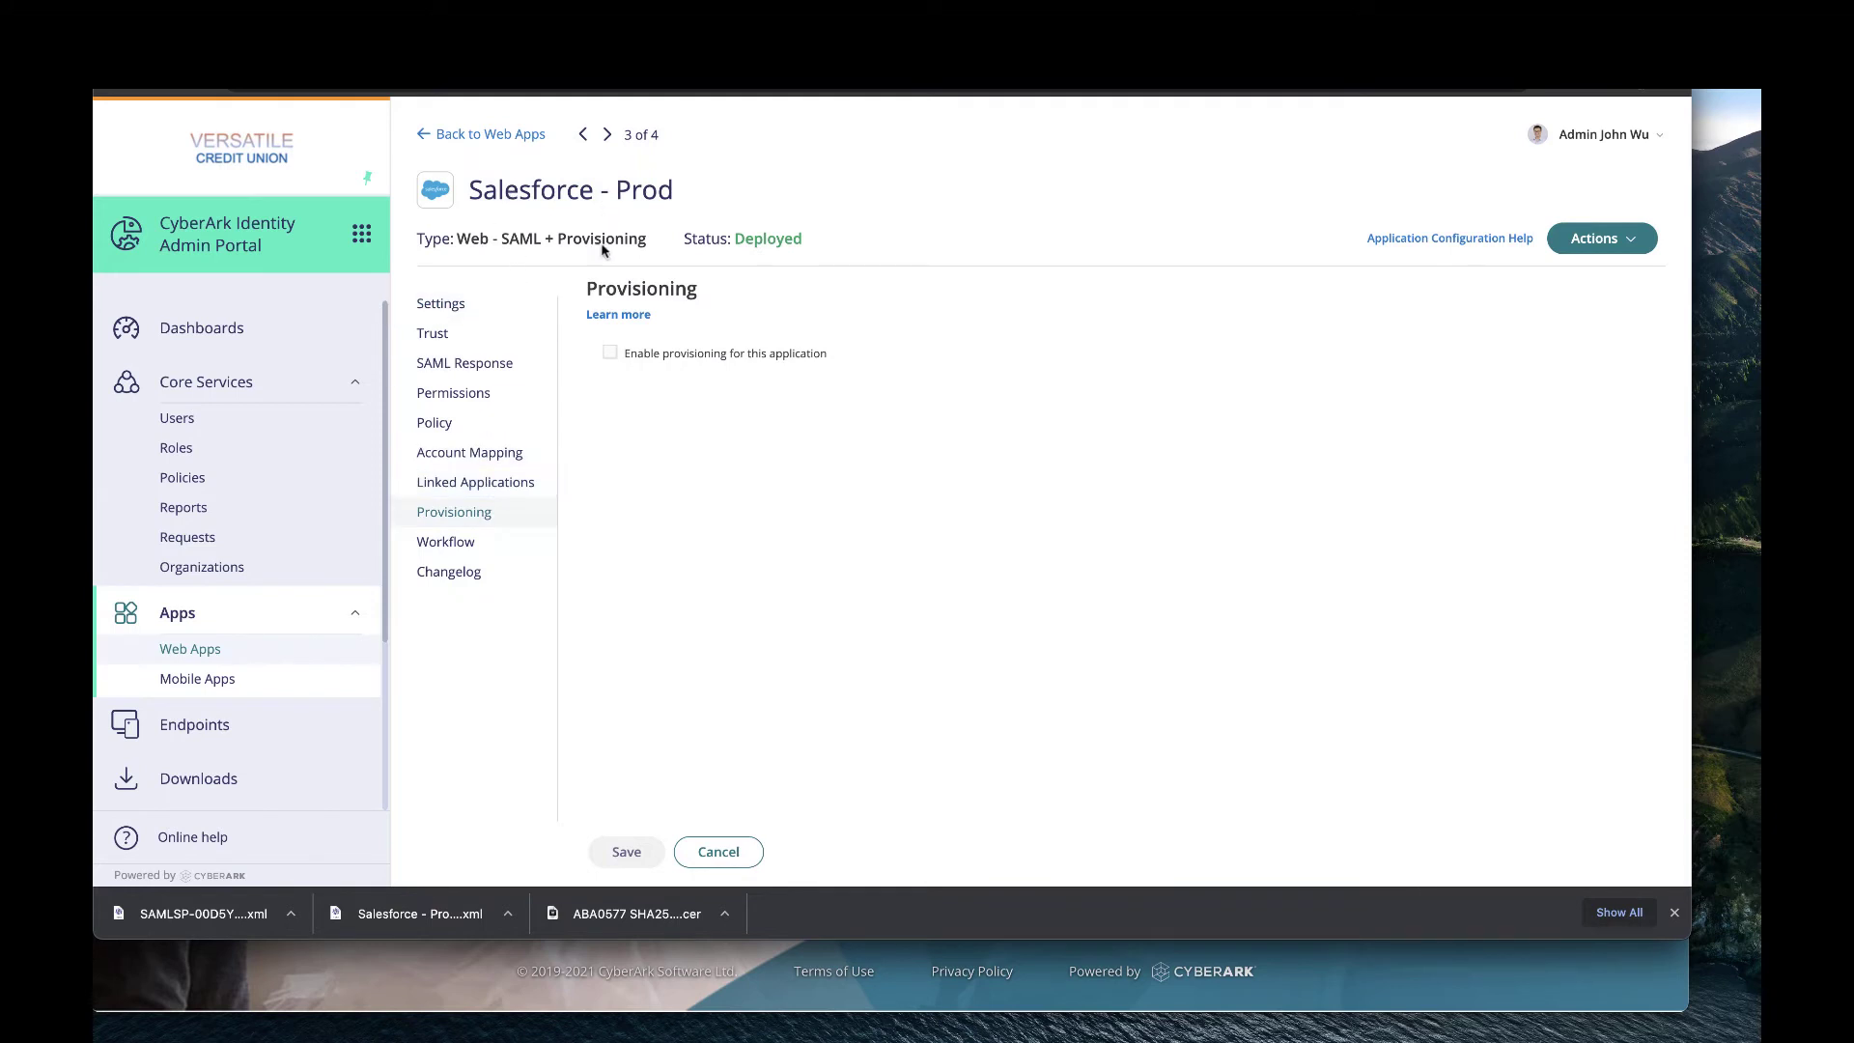
{"action": "left_click", "coordinate": [610, 353]}
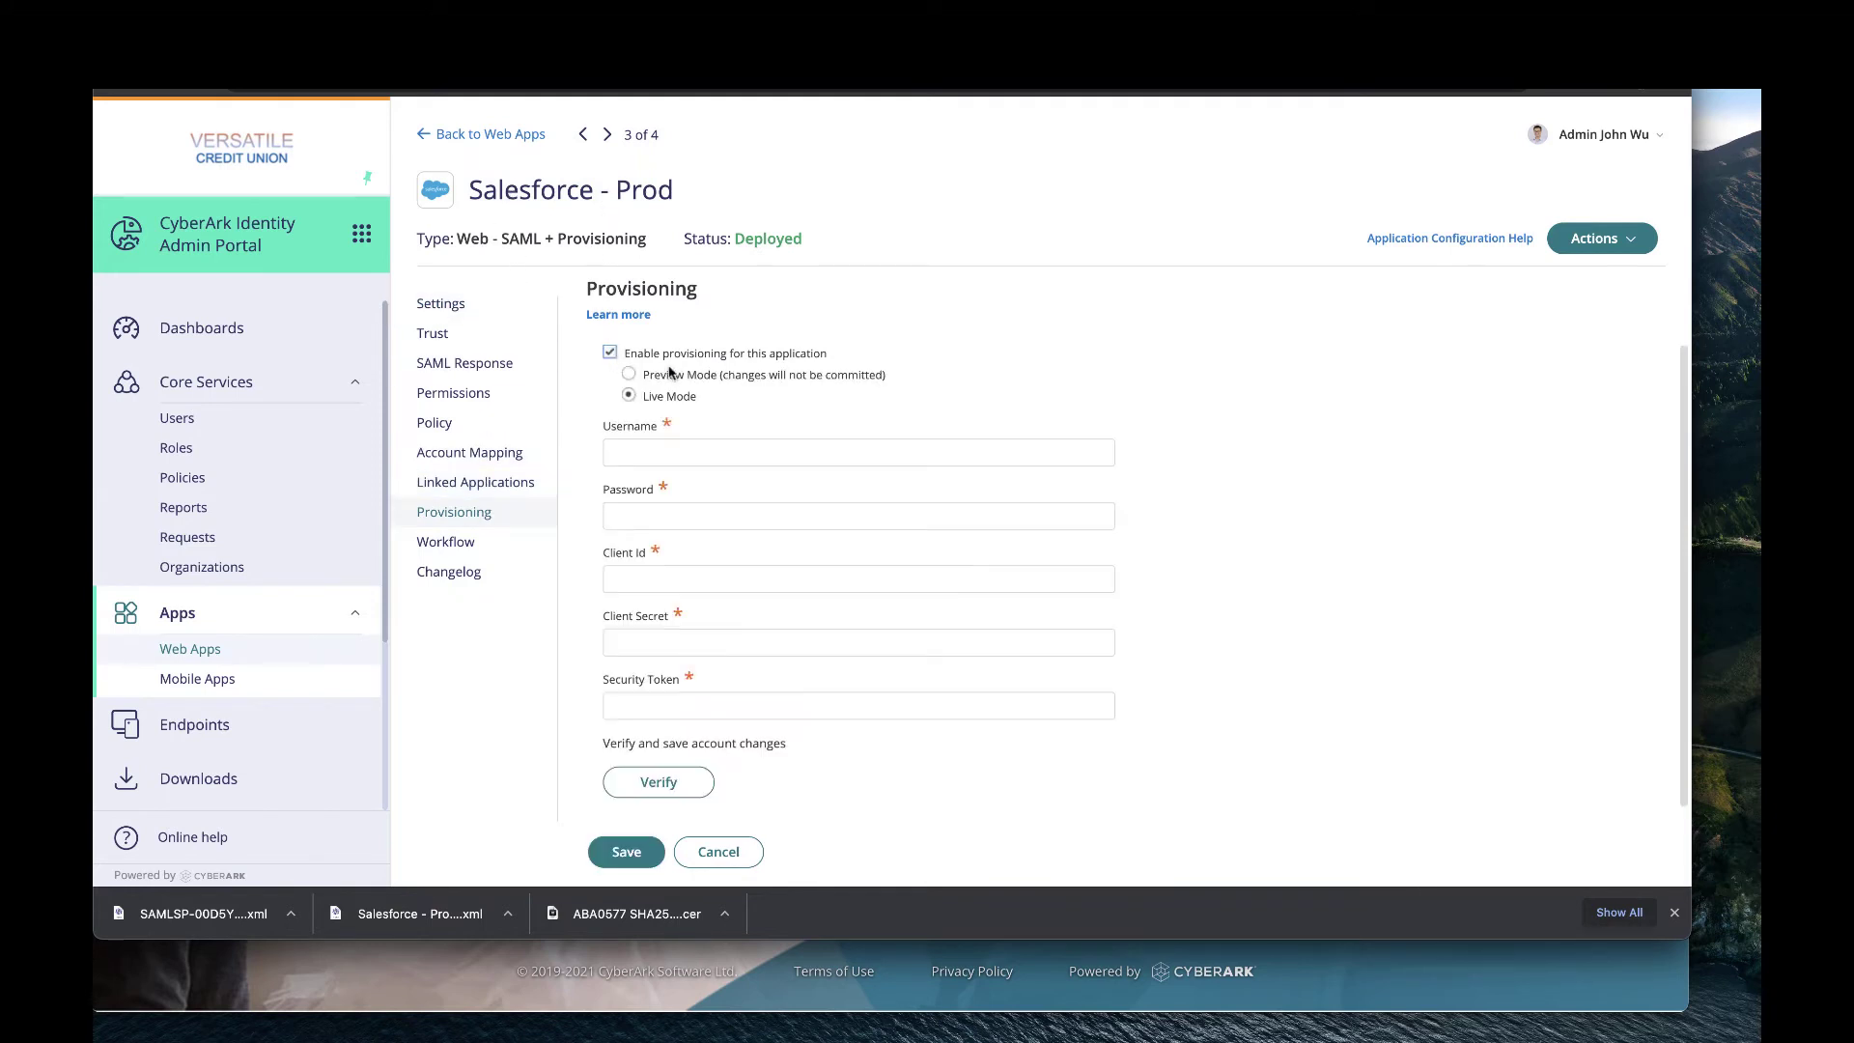
{"action": "left_click", "coordinate": [704, 458]}
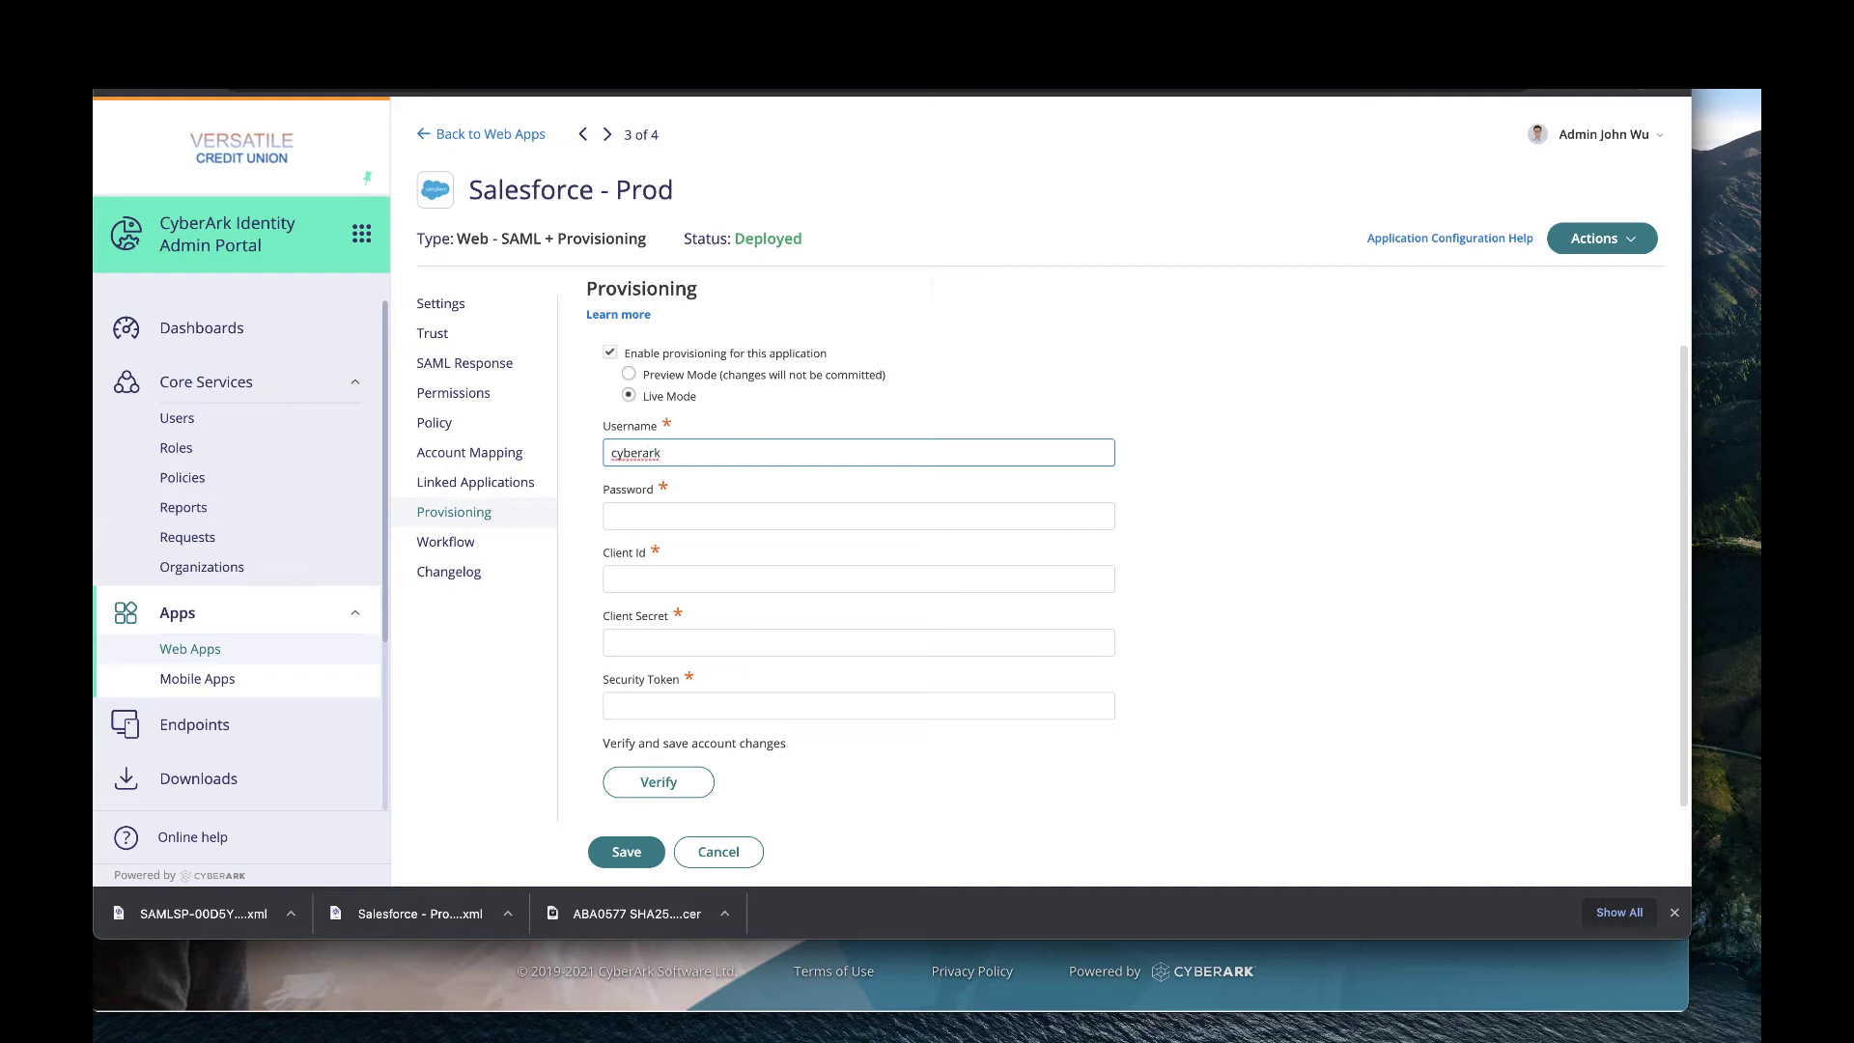
{"action": "left_click", "coordinate": [612, 516]}
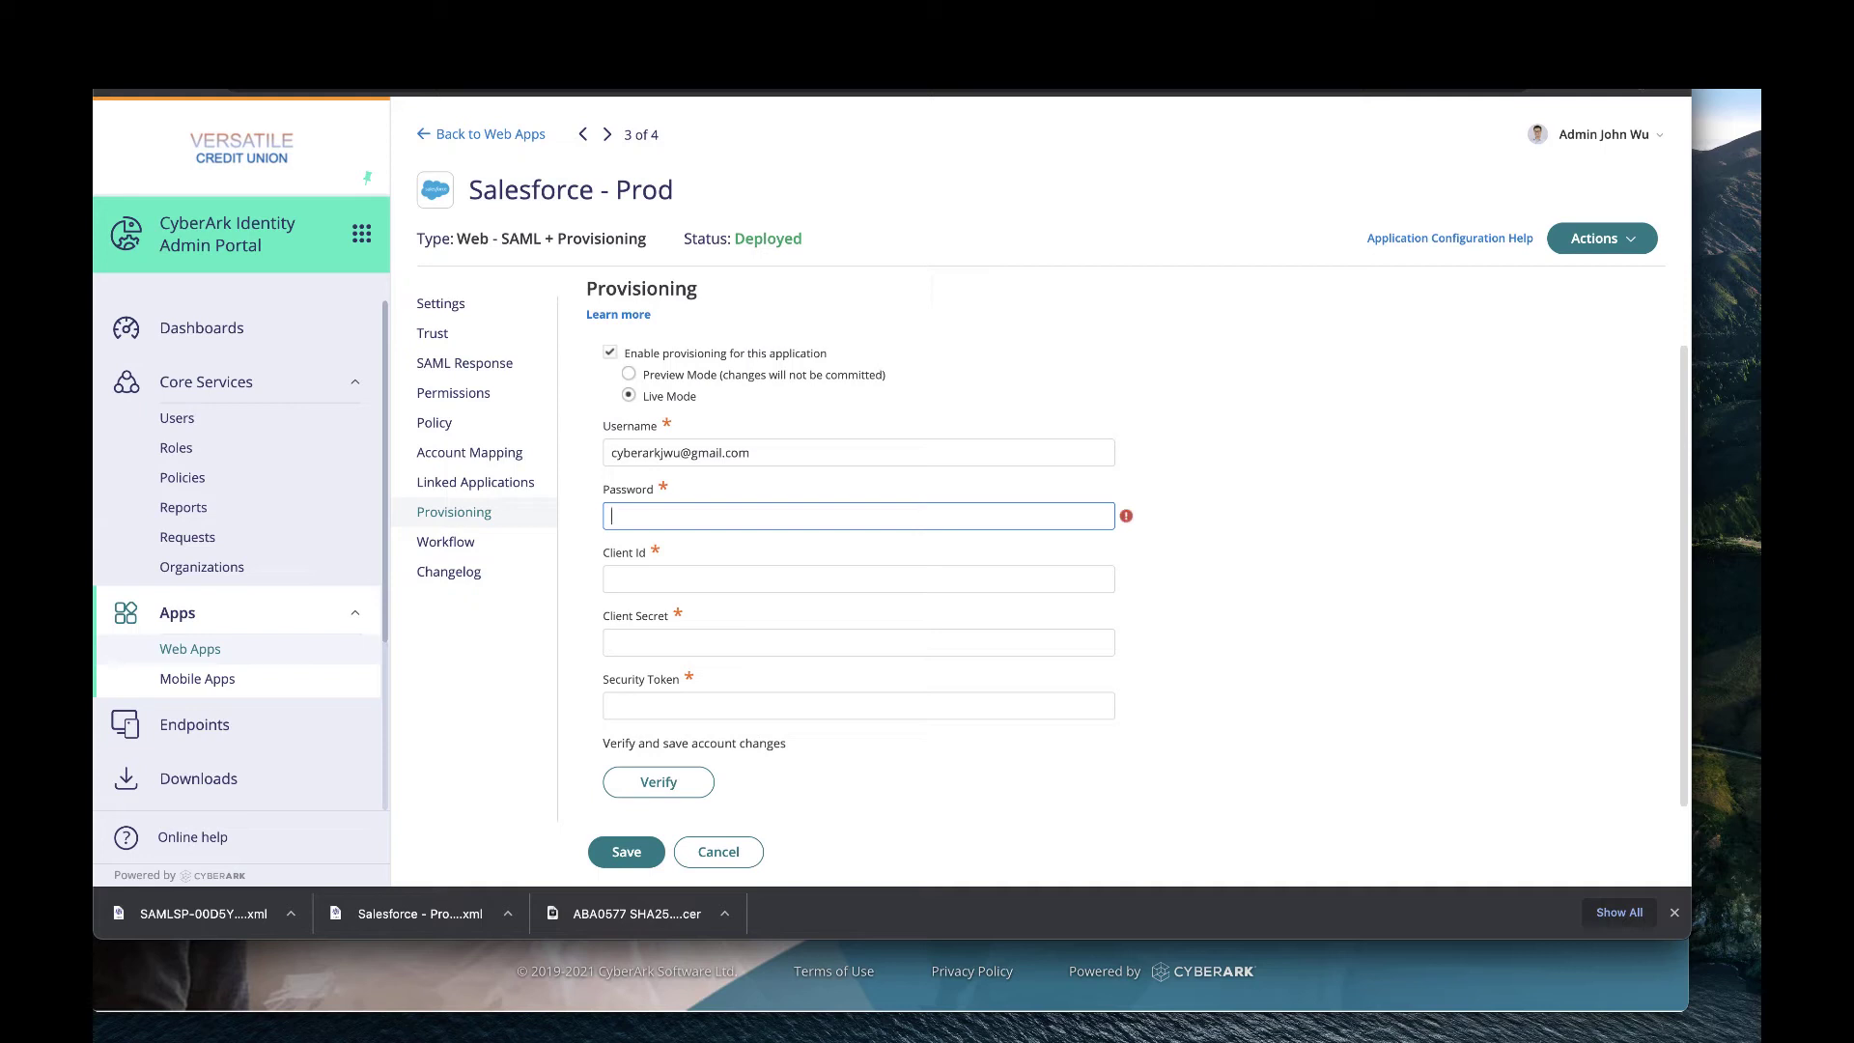
{"action": "type", "text": "••"}
{"action": "key", "text": "ctrl+Tab"}
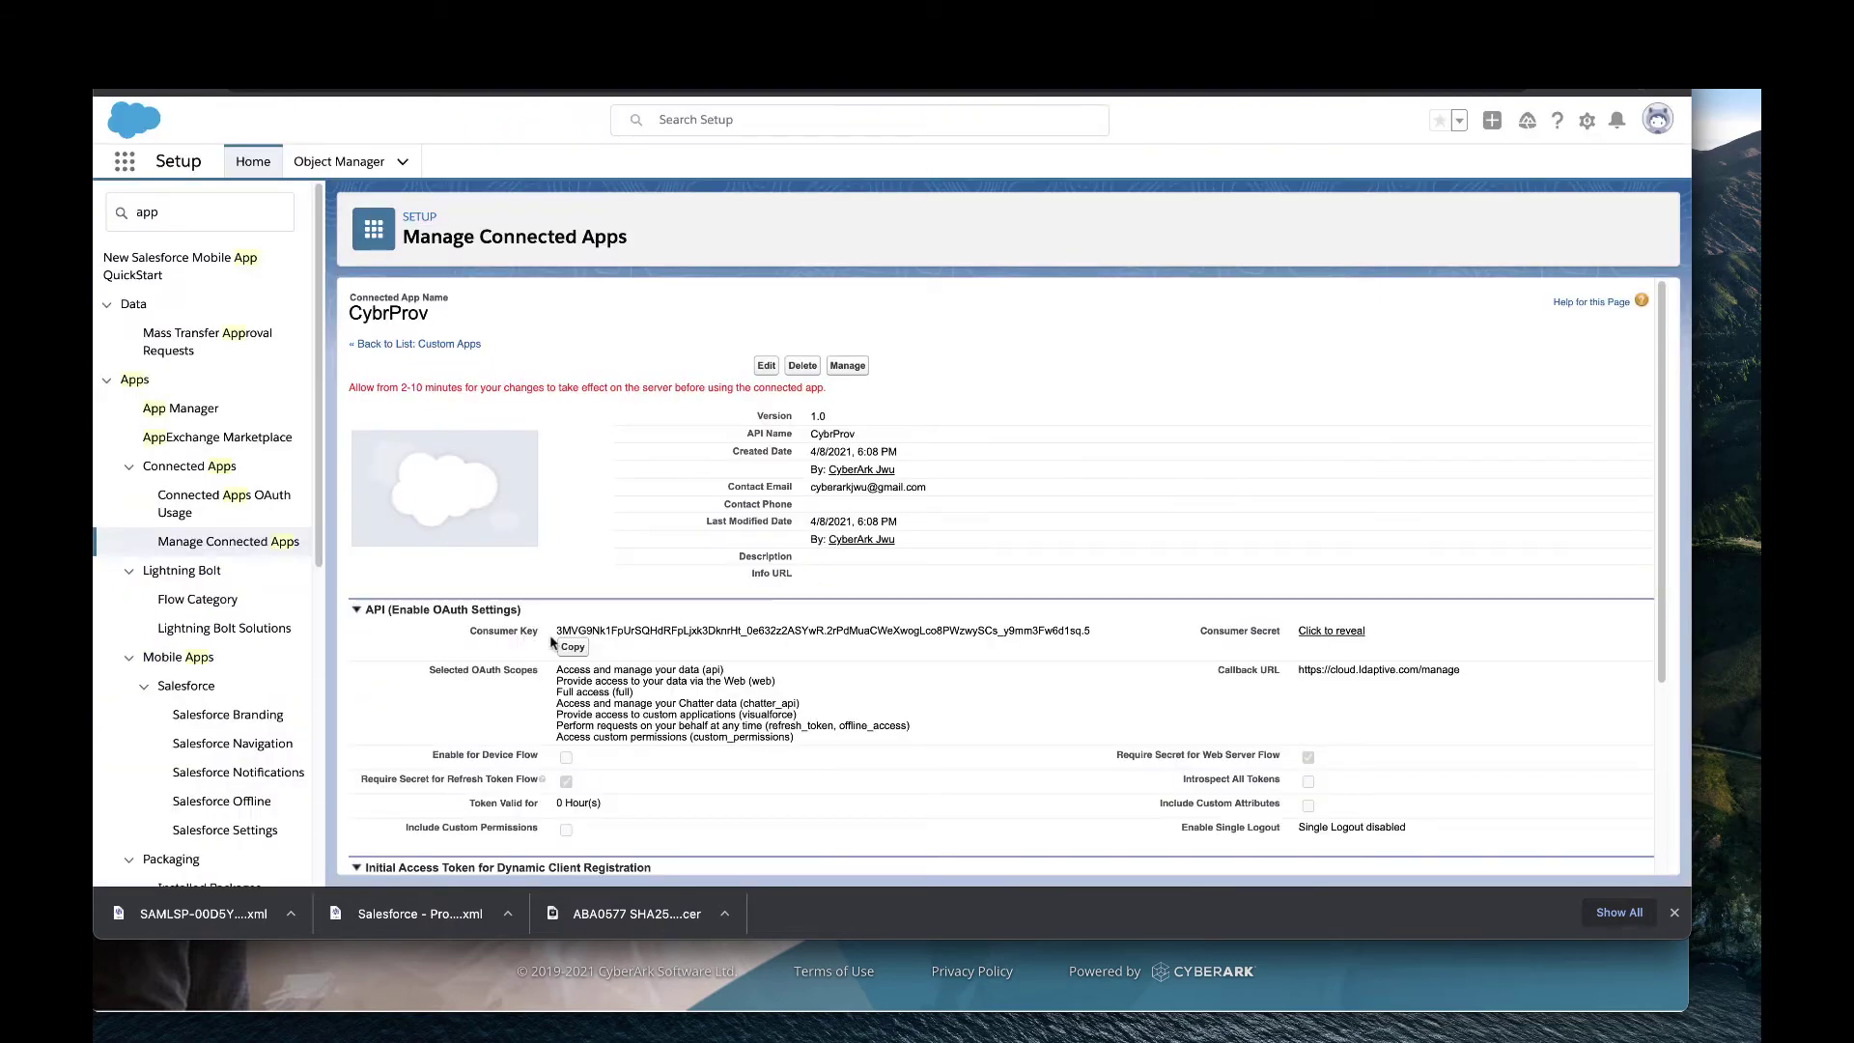
Copy CybrProv's Consumer Key into the Client Id field in CyberArk.
{"action": "left_click", "coordinate": [578, 651]}
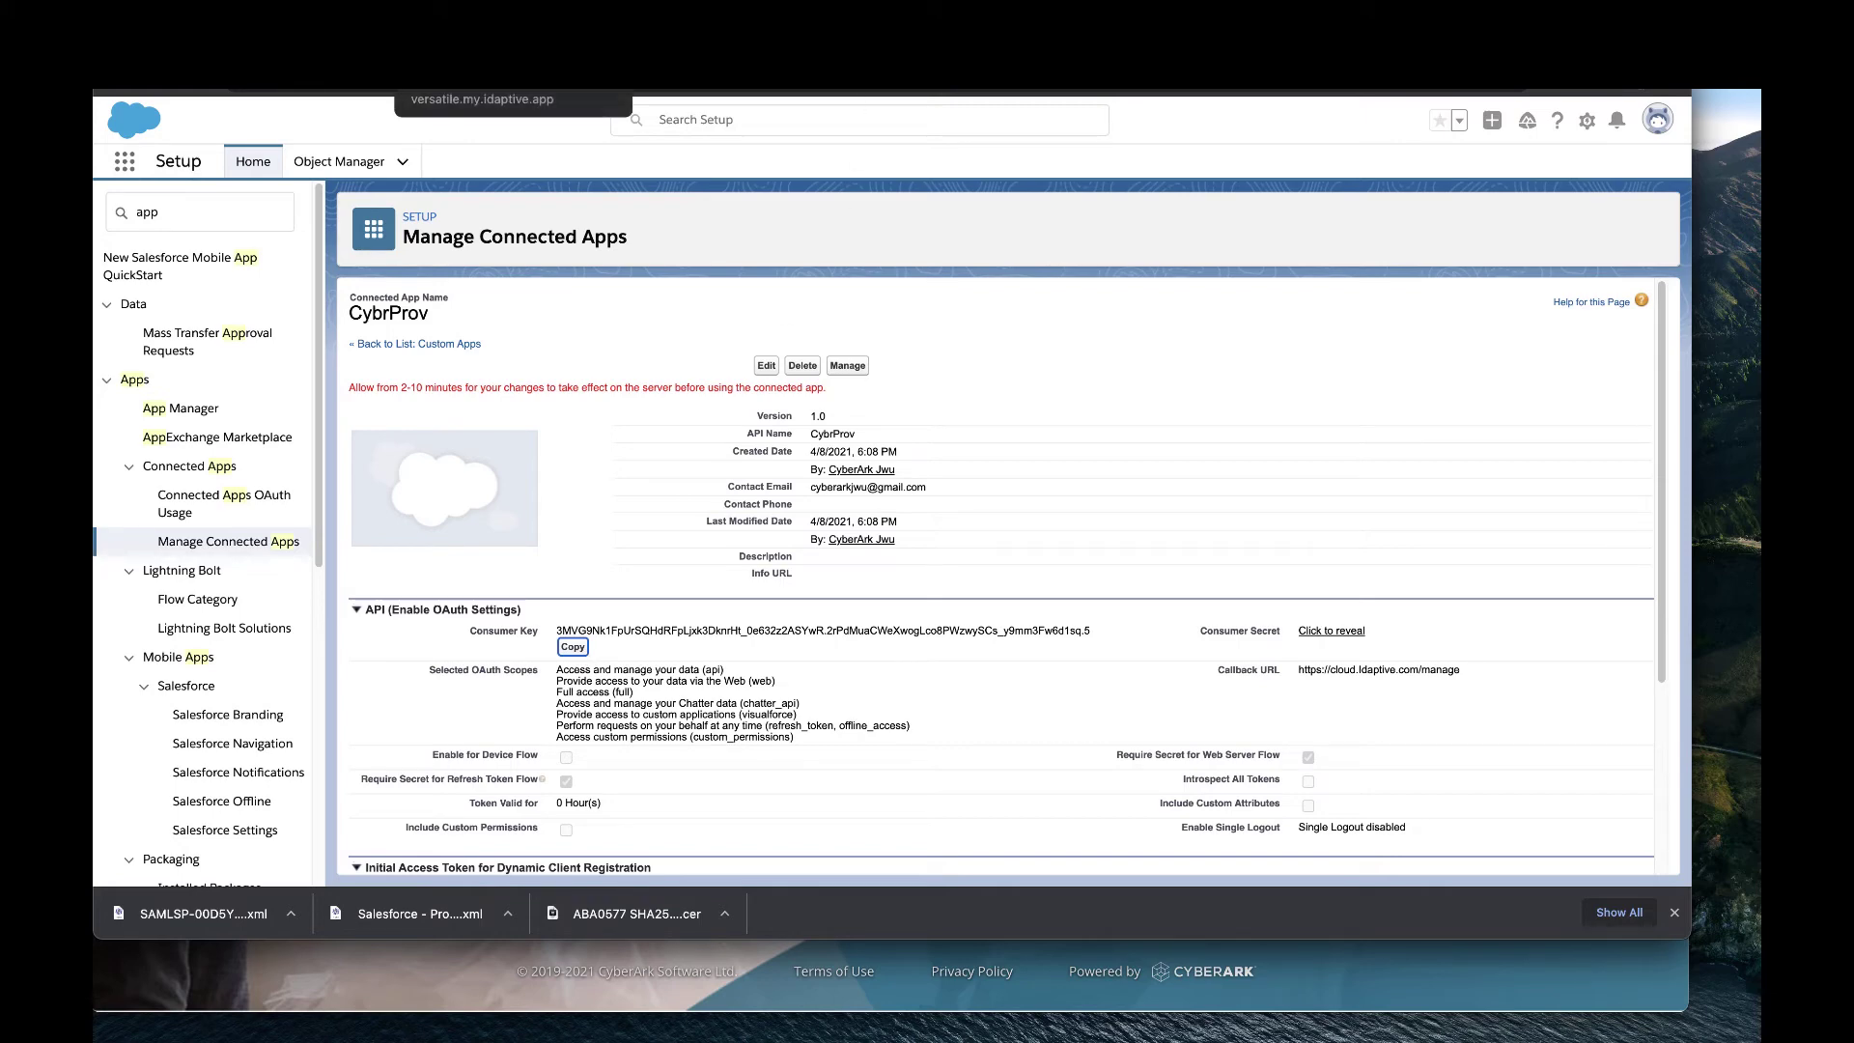
{"action": "key", "text": "ctrl+Tab"}
{"action": "left_click", "coordinate": [653, 581]}
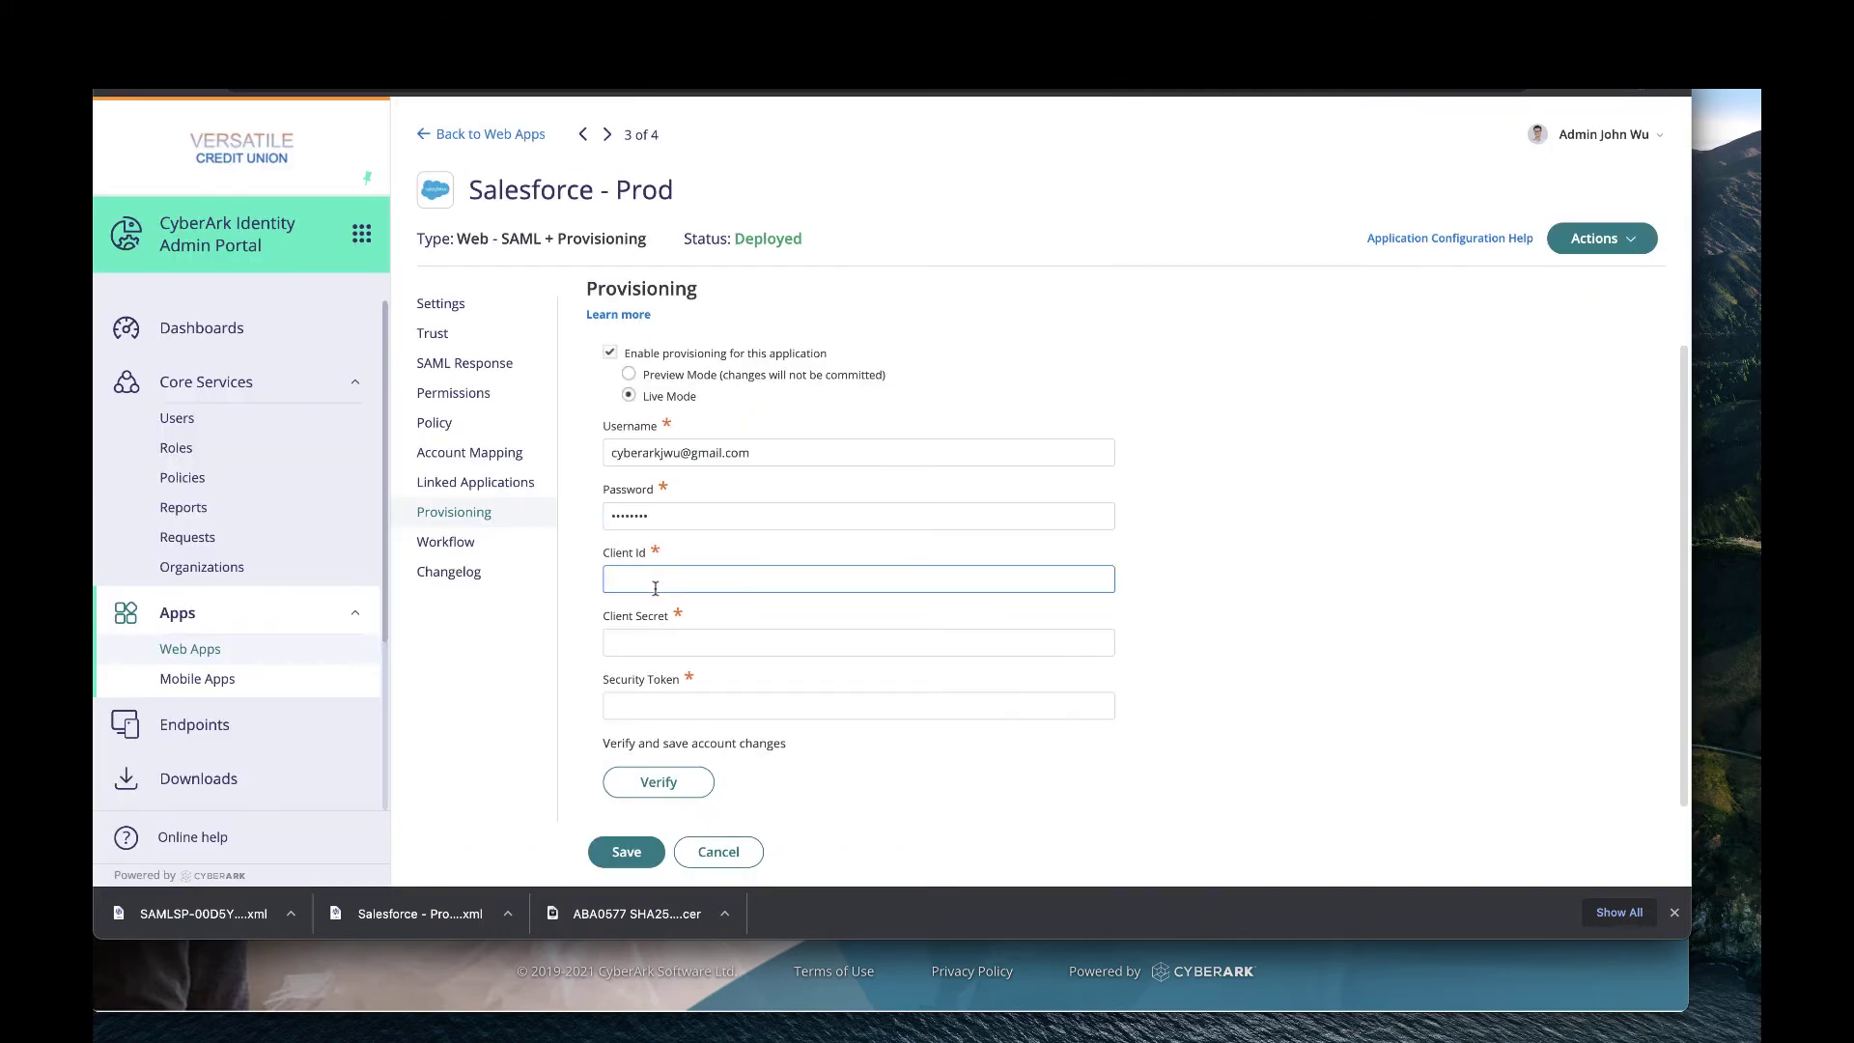
{"action": "key", "text": "super+v"}
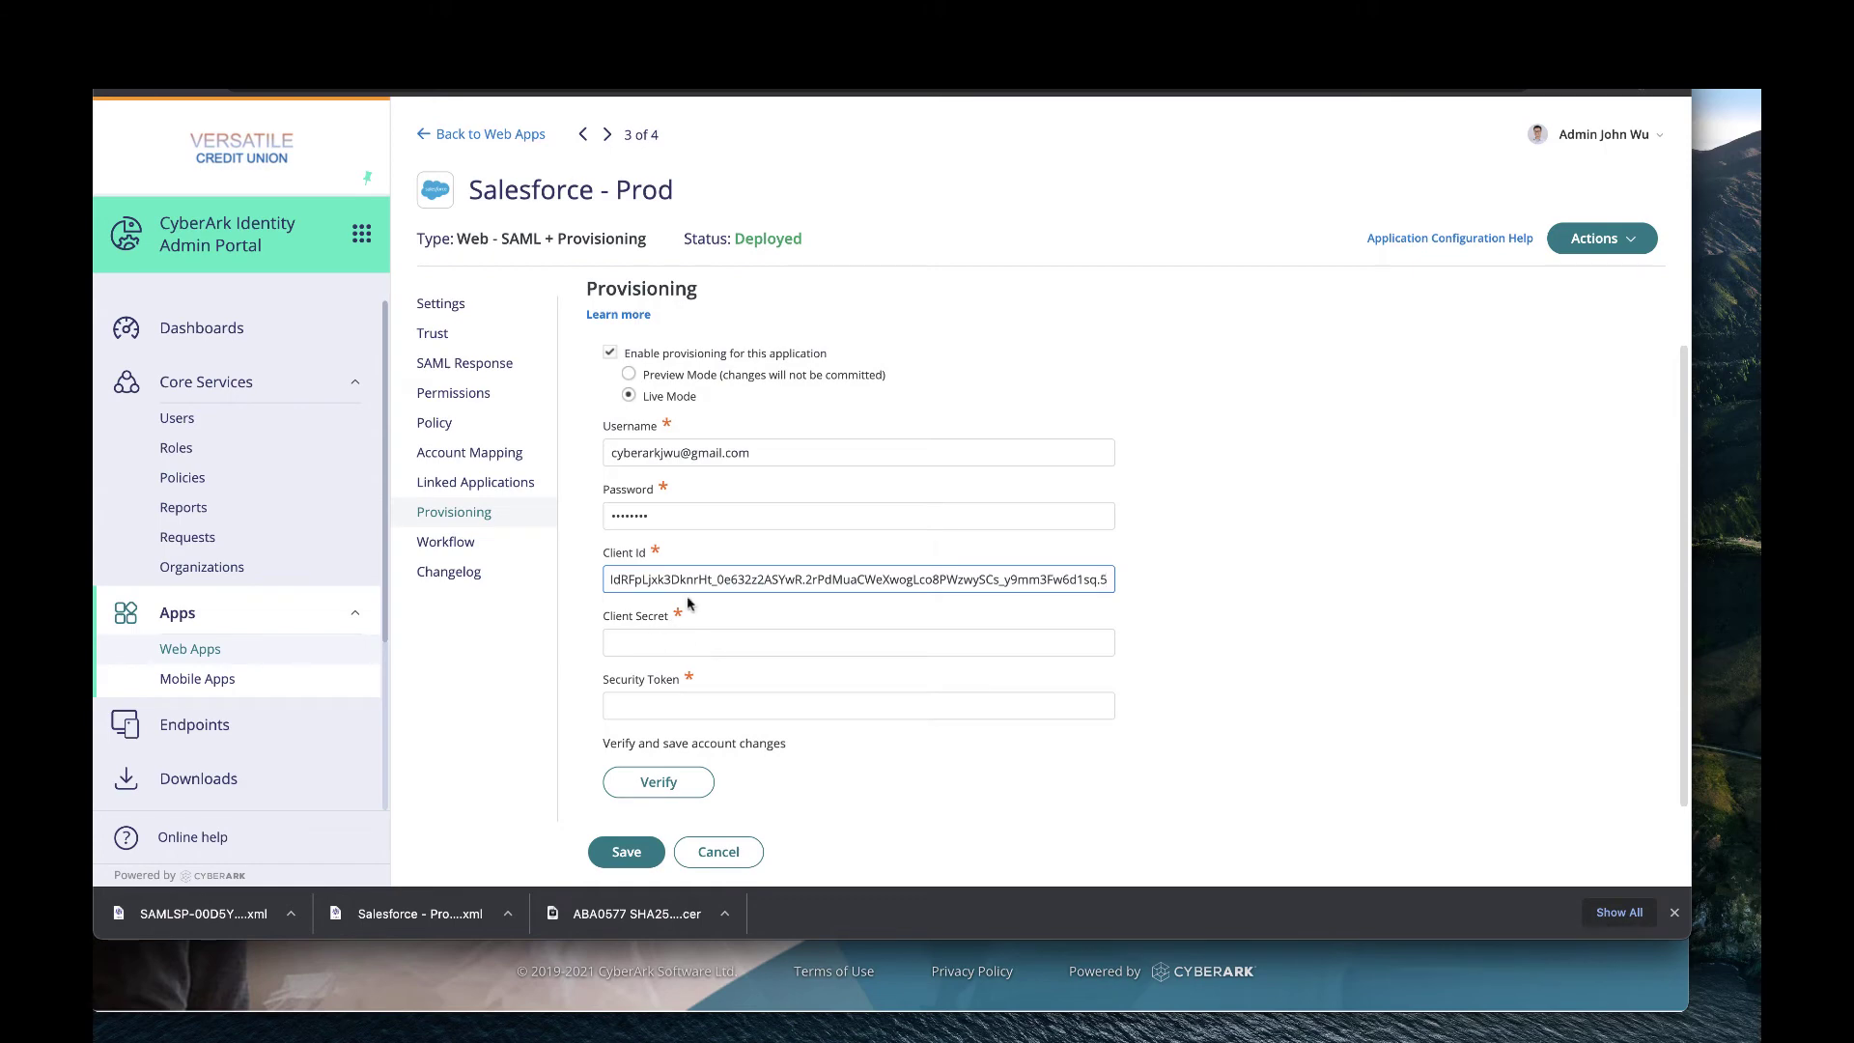
Reveal and copy CybrProv's Consumer Secret into the Client Secret field.
{"action": "key", "text": "ctrl+shift+Tab"}
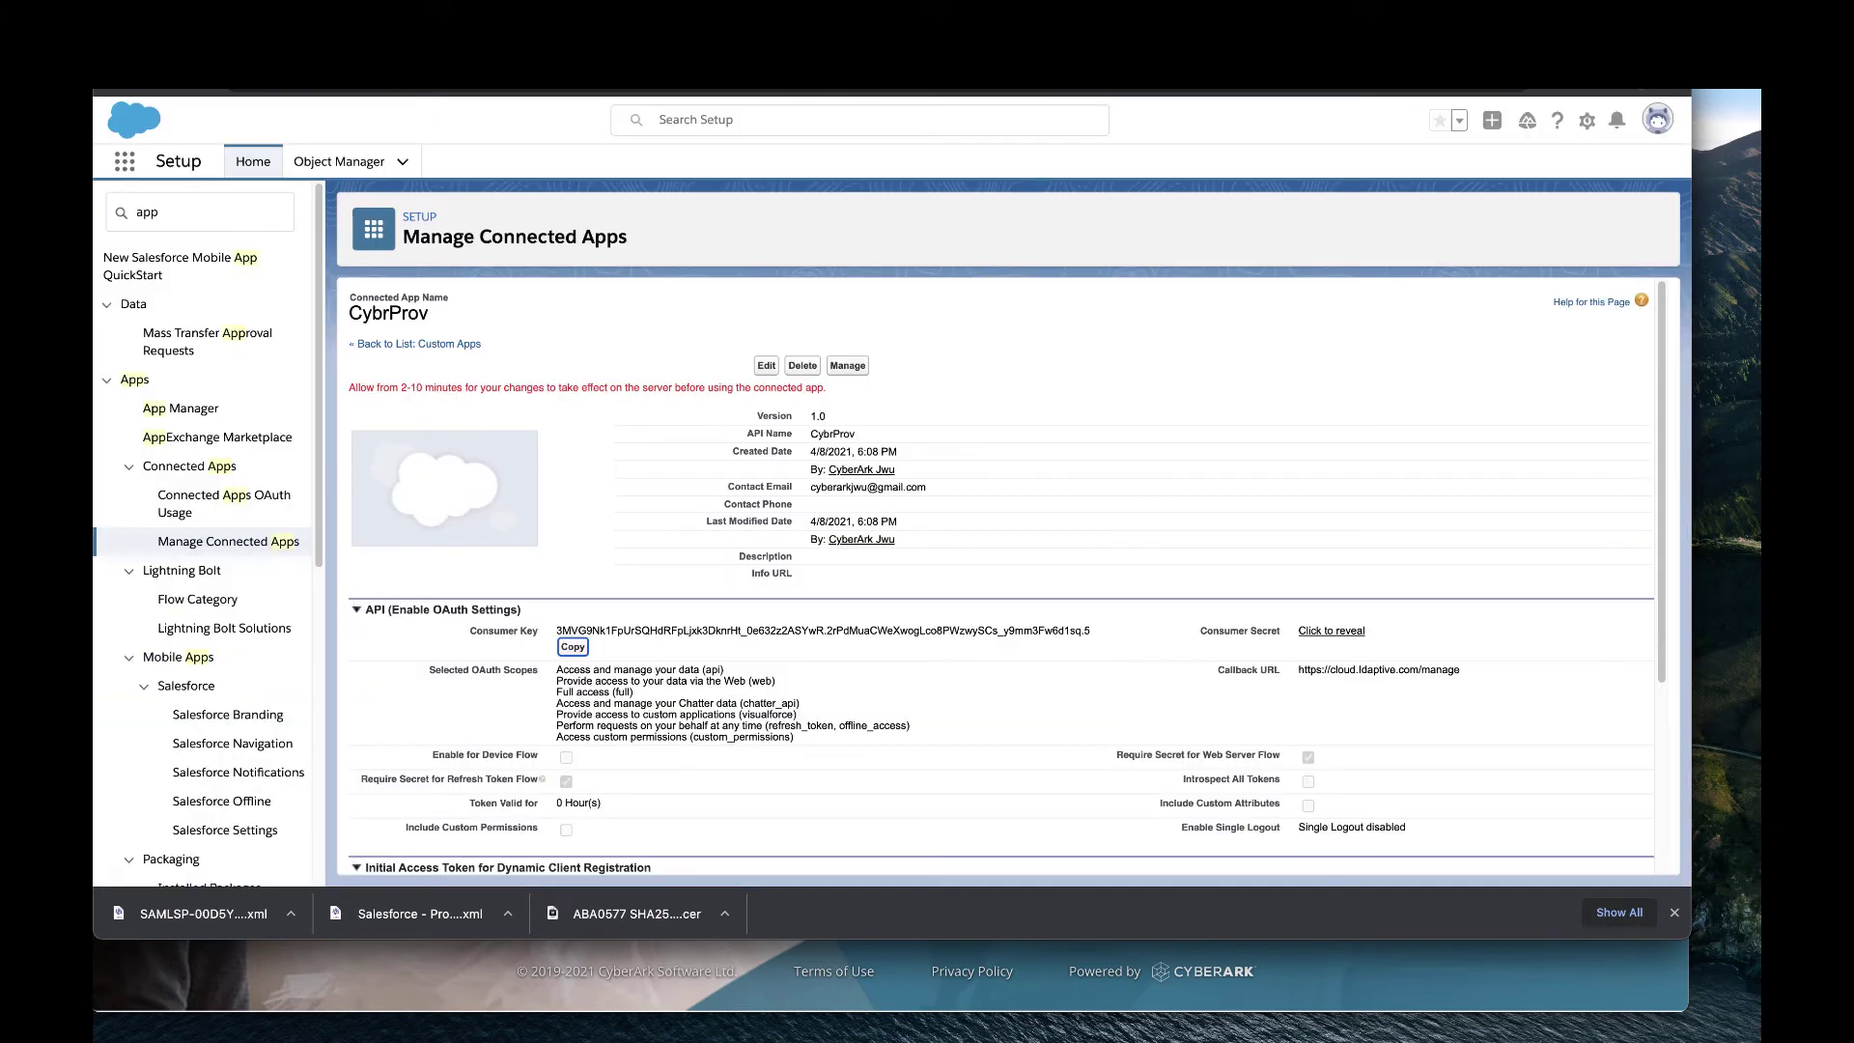
{"action": "left_click", "coordinate": [1333, 631]}
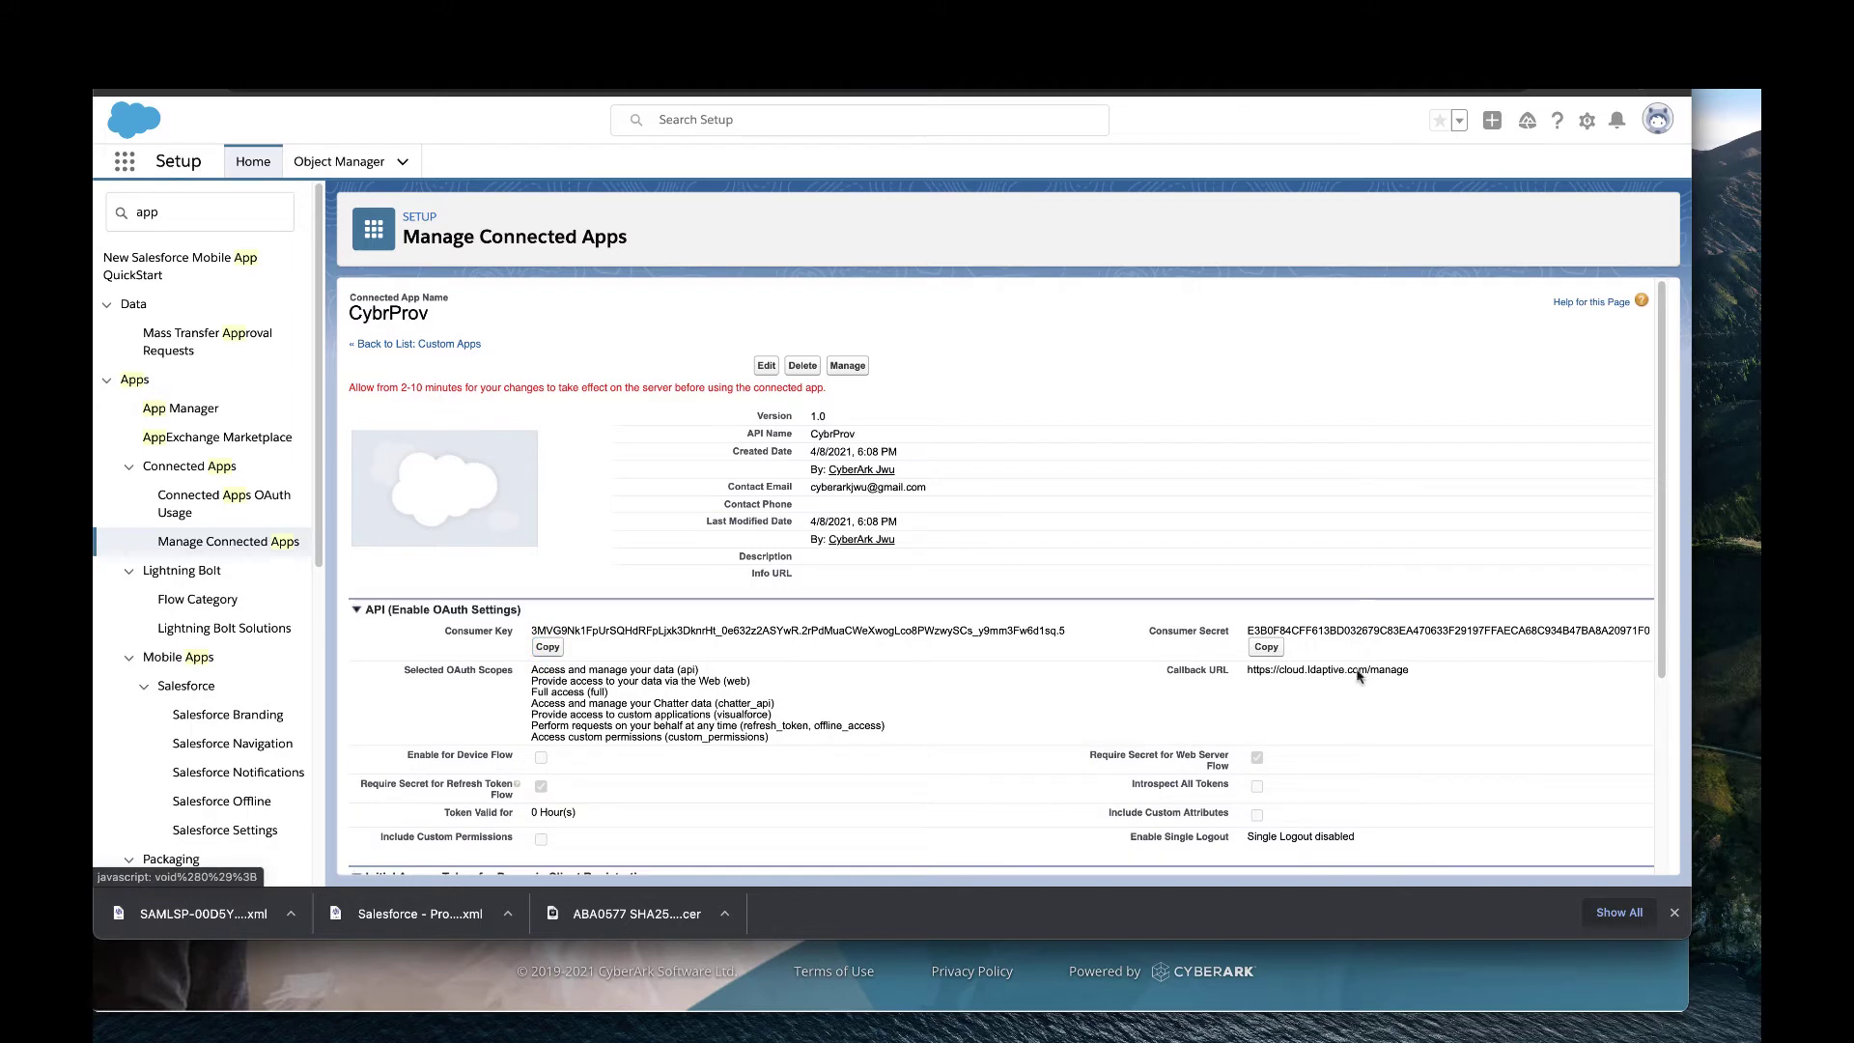
{"action": "left_click", "coordinate": [1265, 648]}
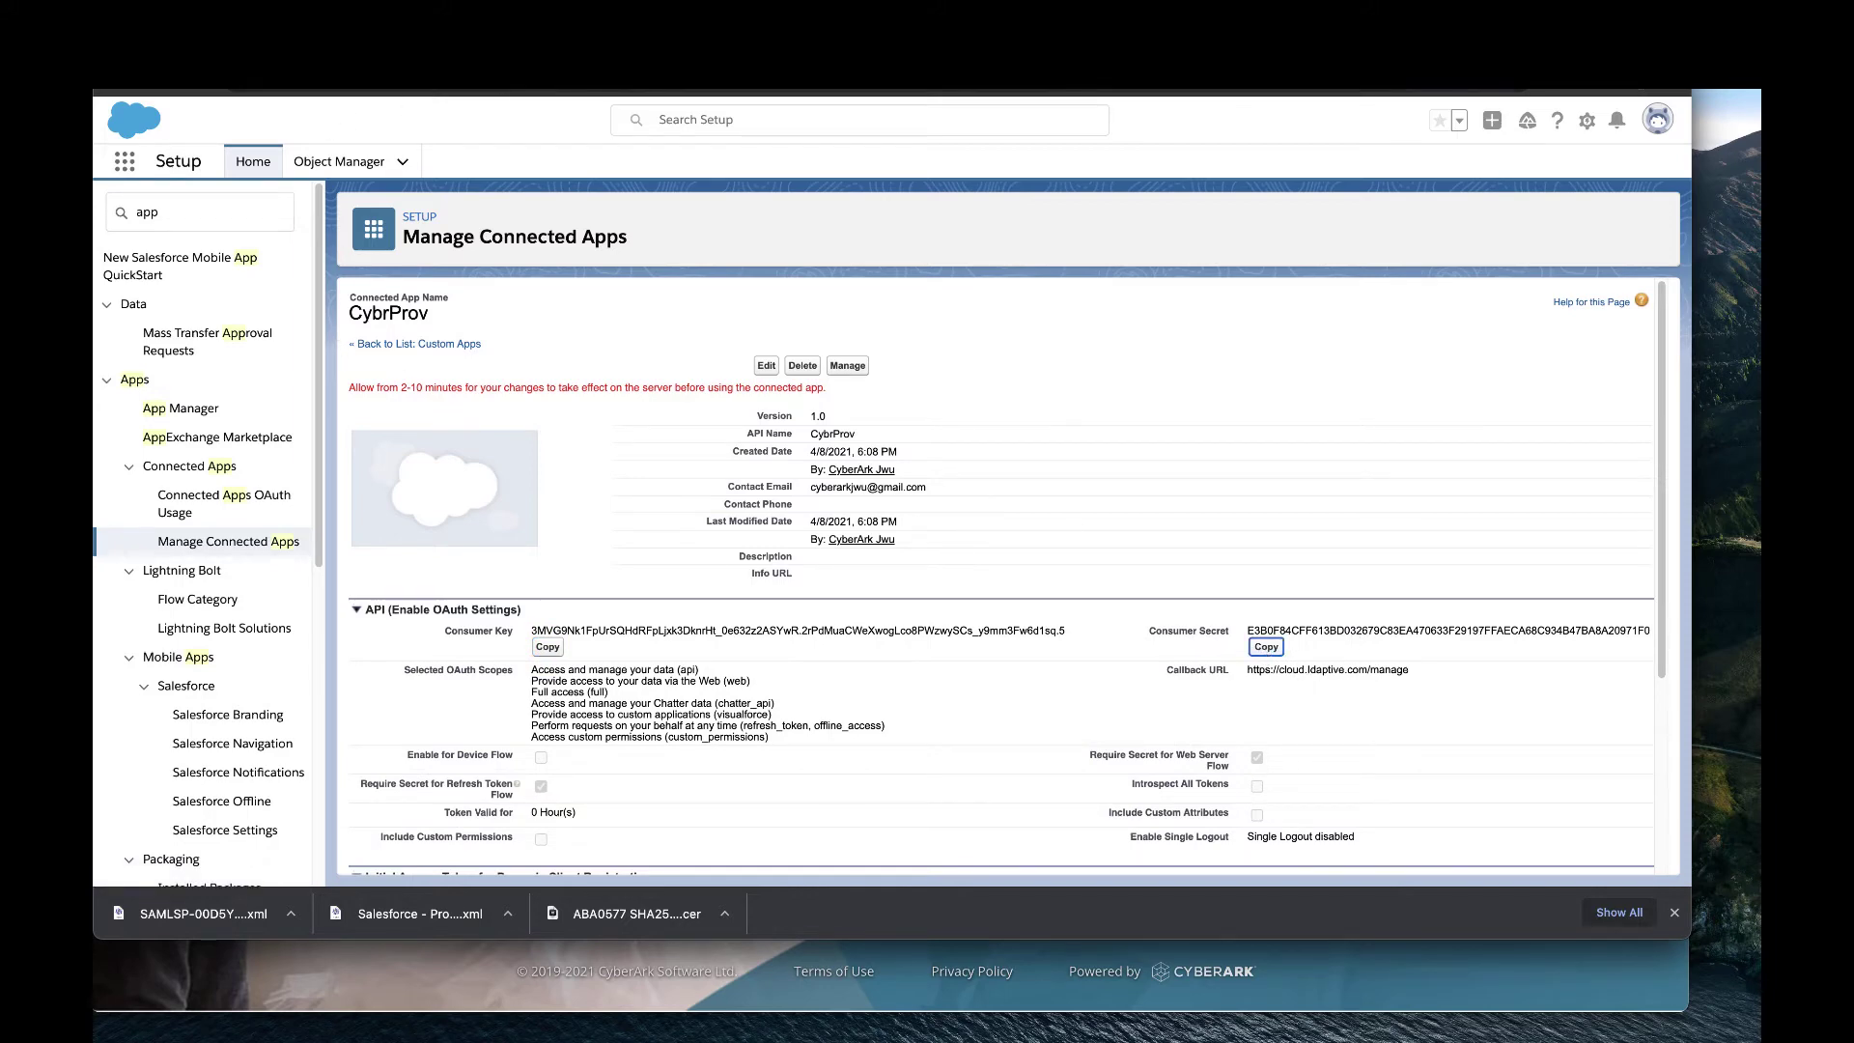
{"action": "left_click", "coordinate": [430, 48]}
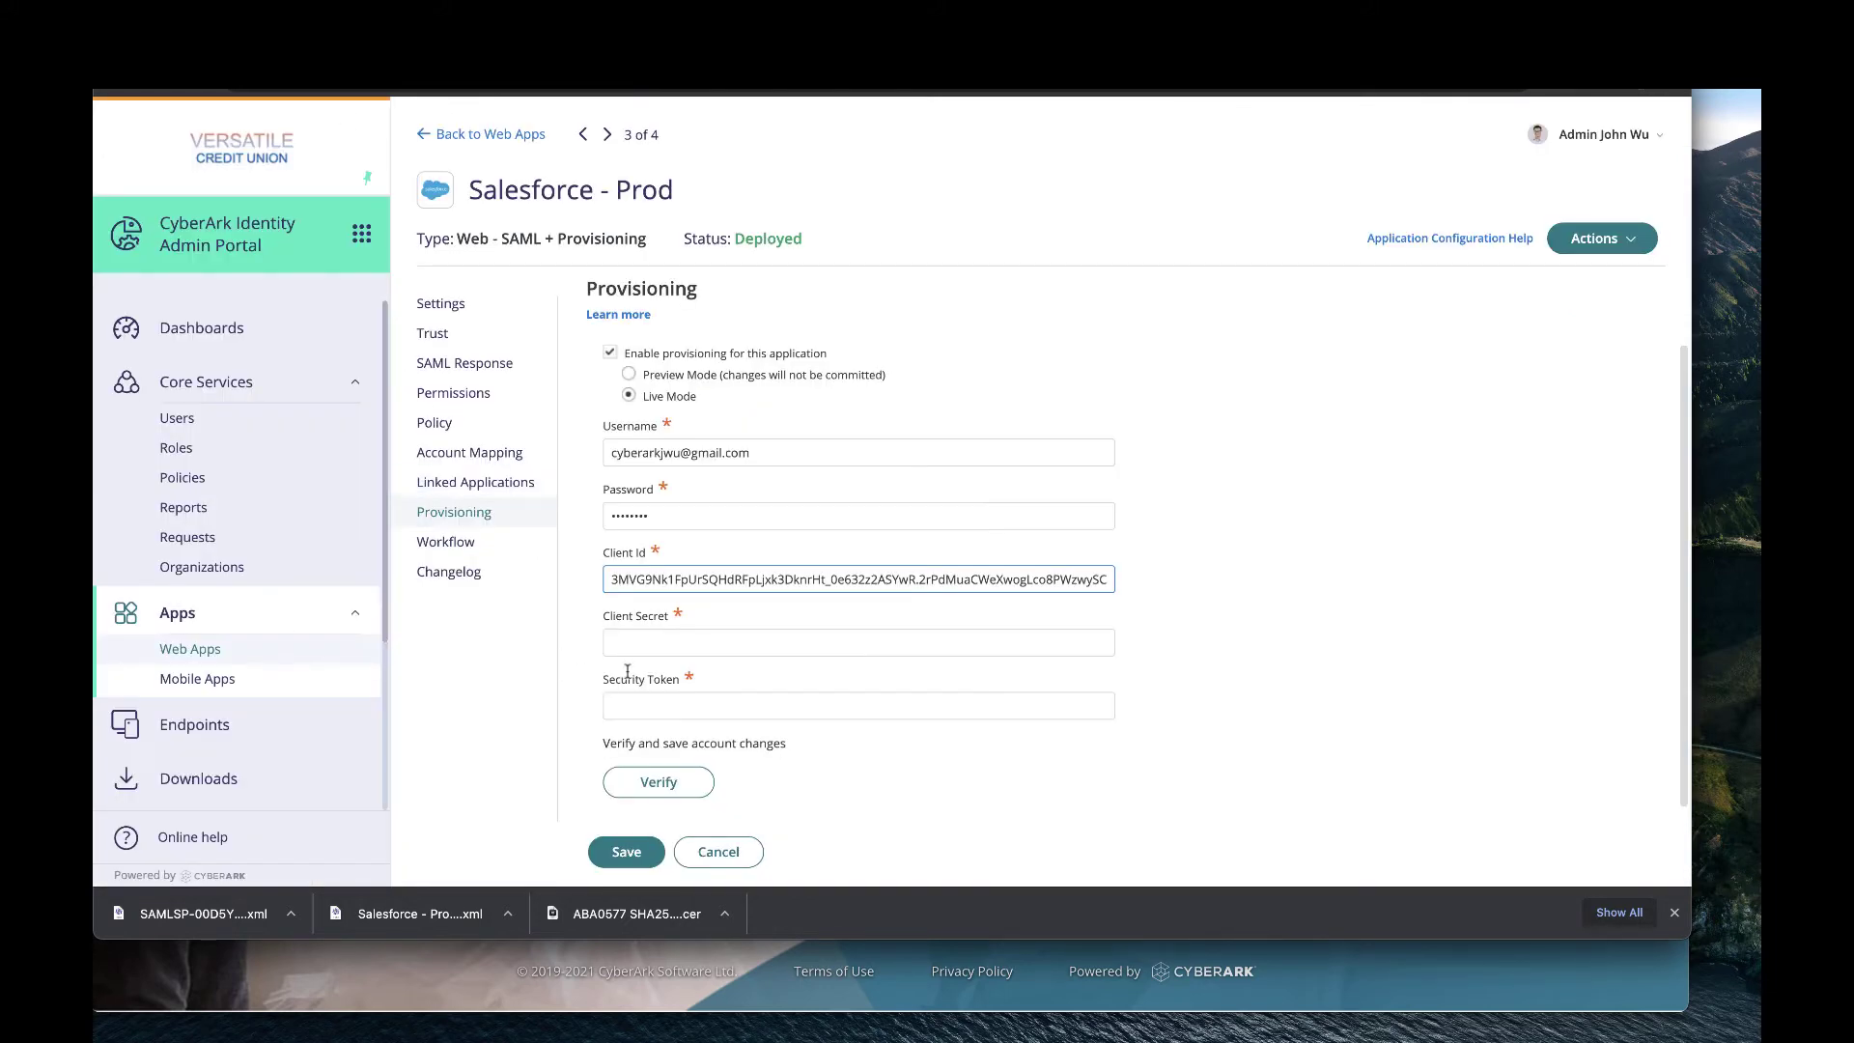
{"action": "left_click", "coordinate": [655, 641]}
{"action": "key", "text": "super+v"}
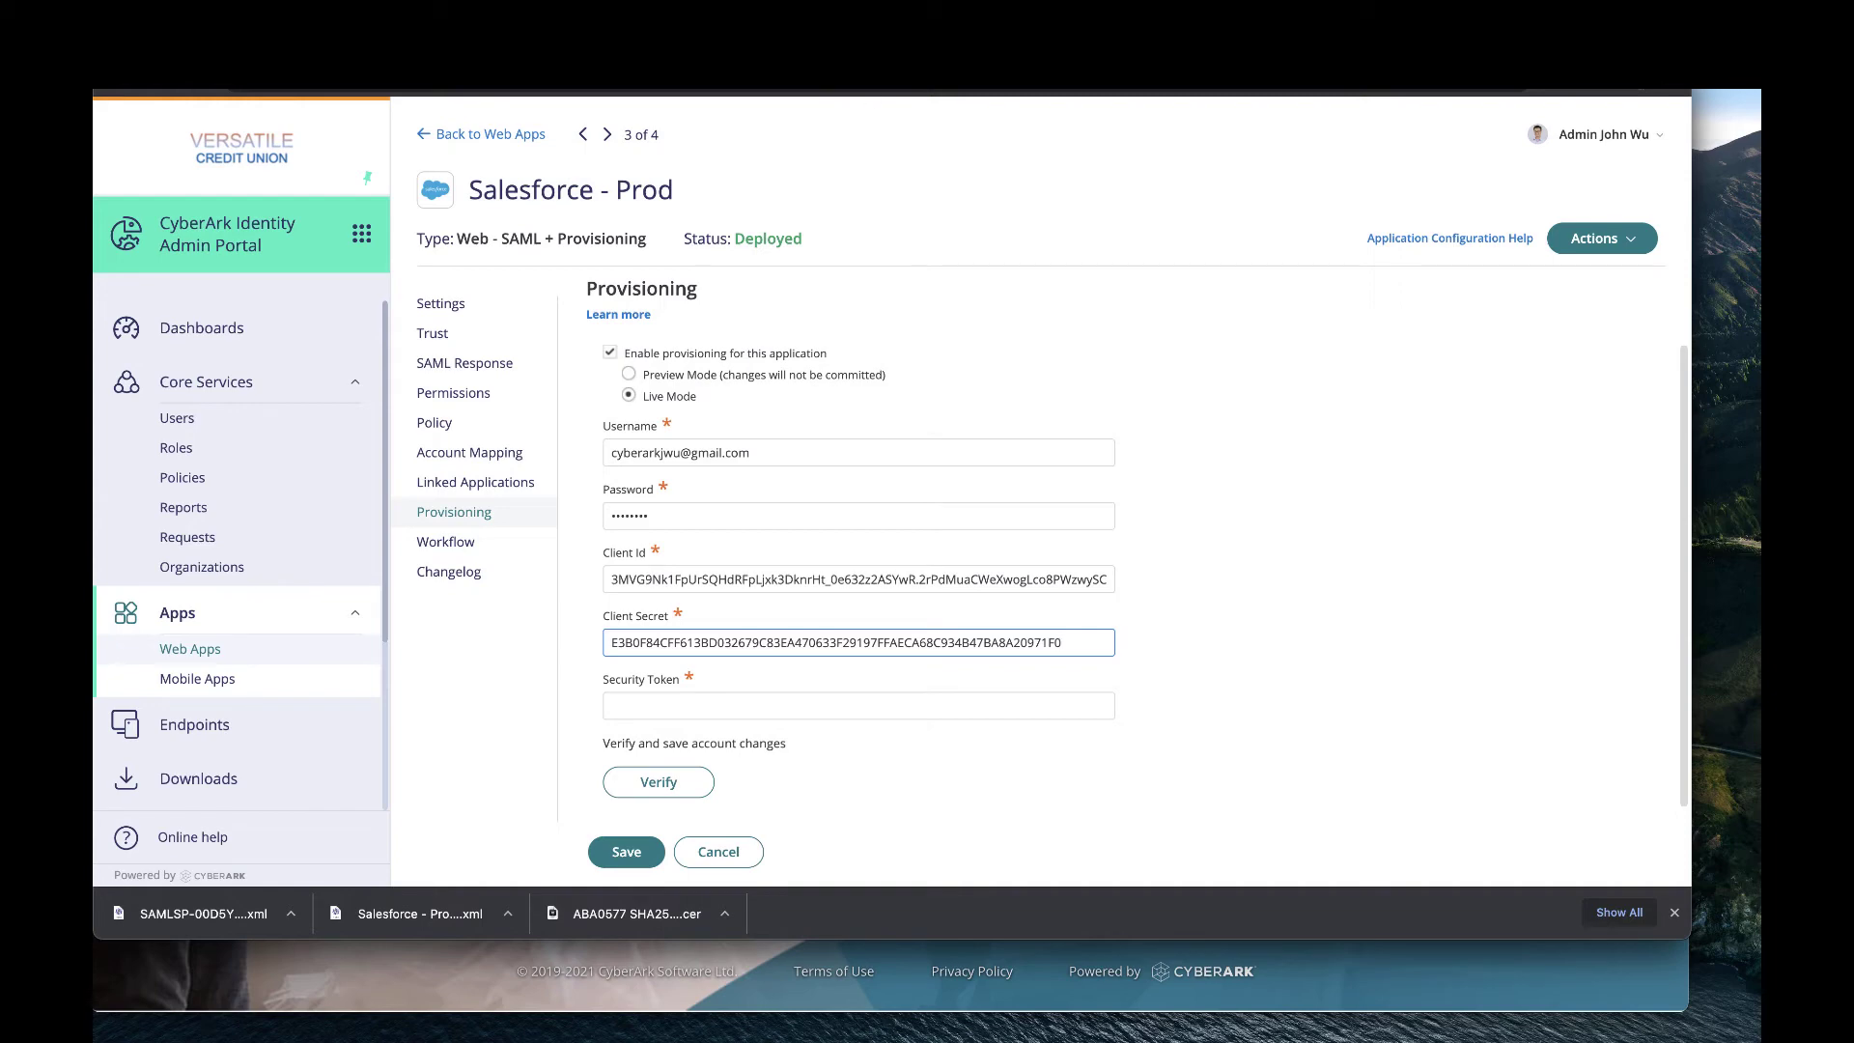
{"action": "left_click", "coordinate": [917, 48]}
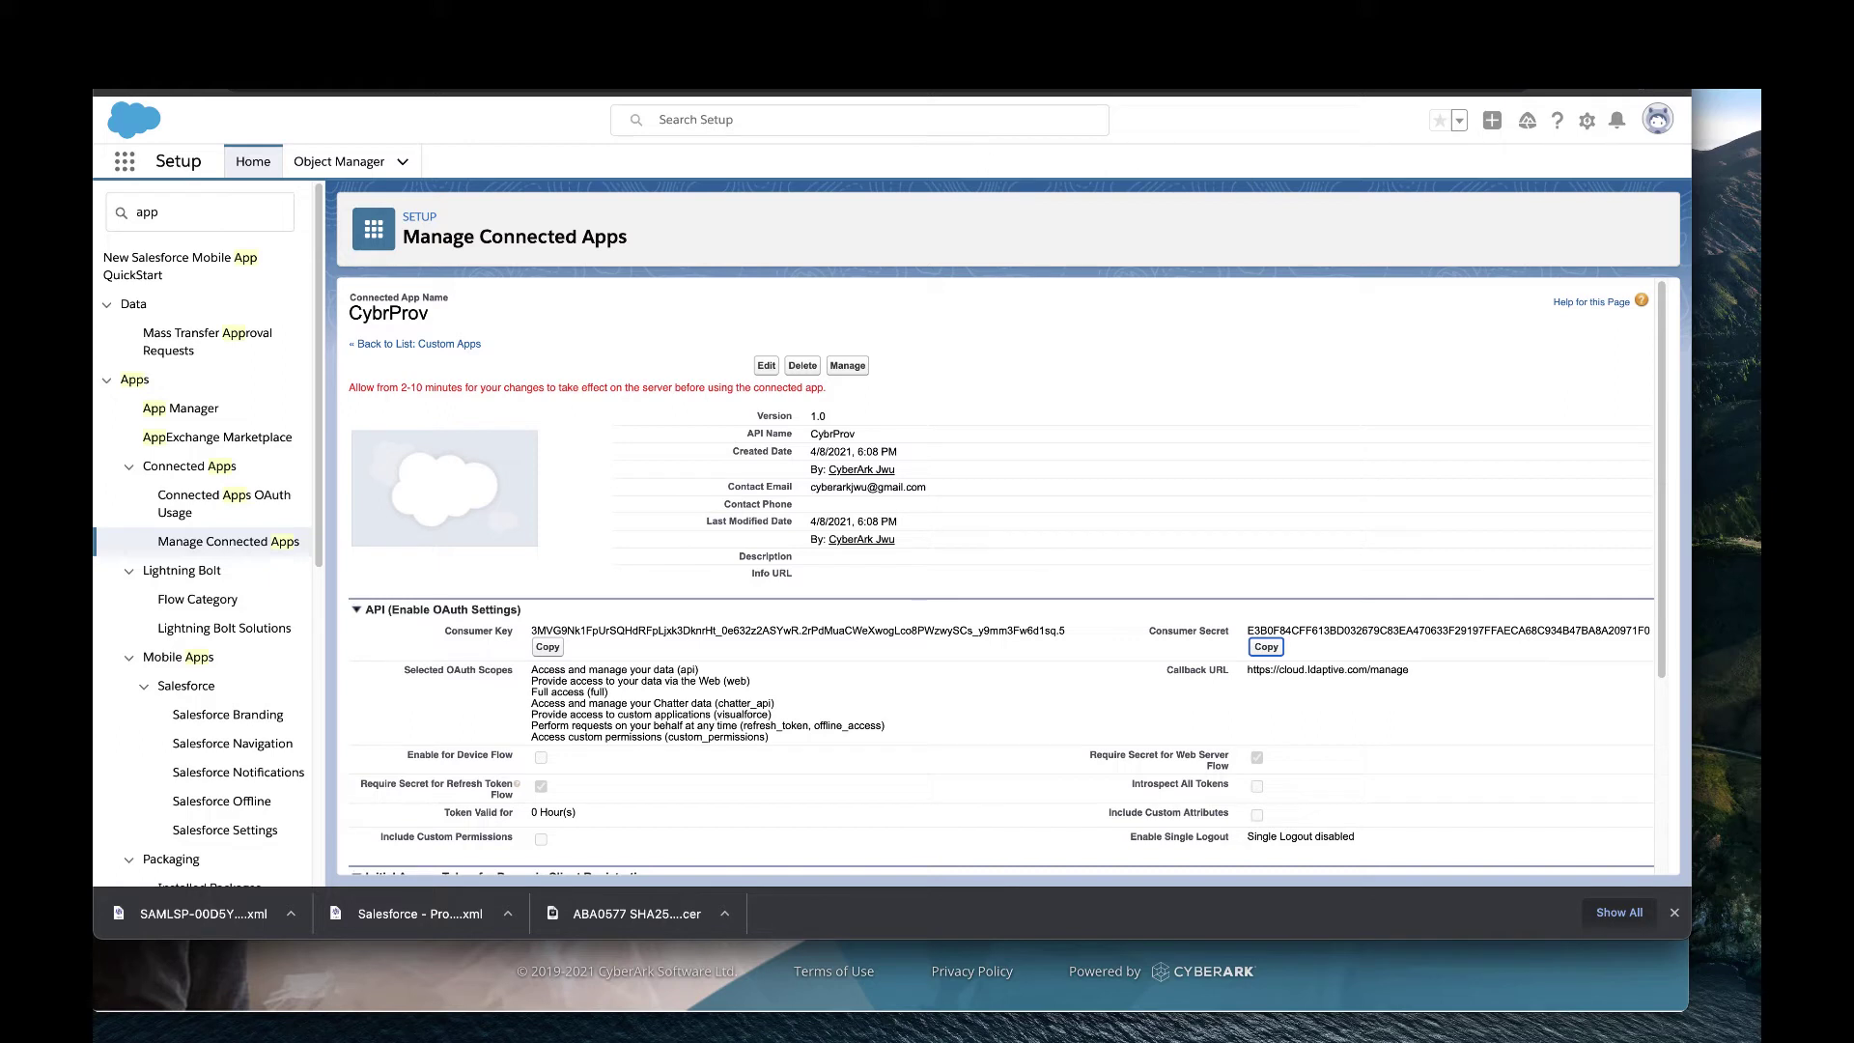
Reset the Salesforce security token from personal Settings so a new one is e-mailed, then go to Google.
{"action": "left_click", "coordinate": [1657, 127]}
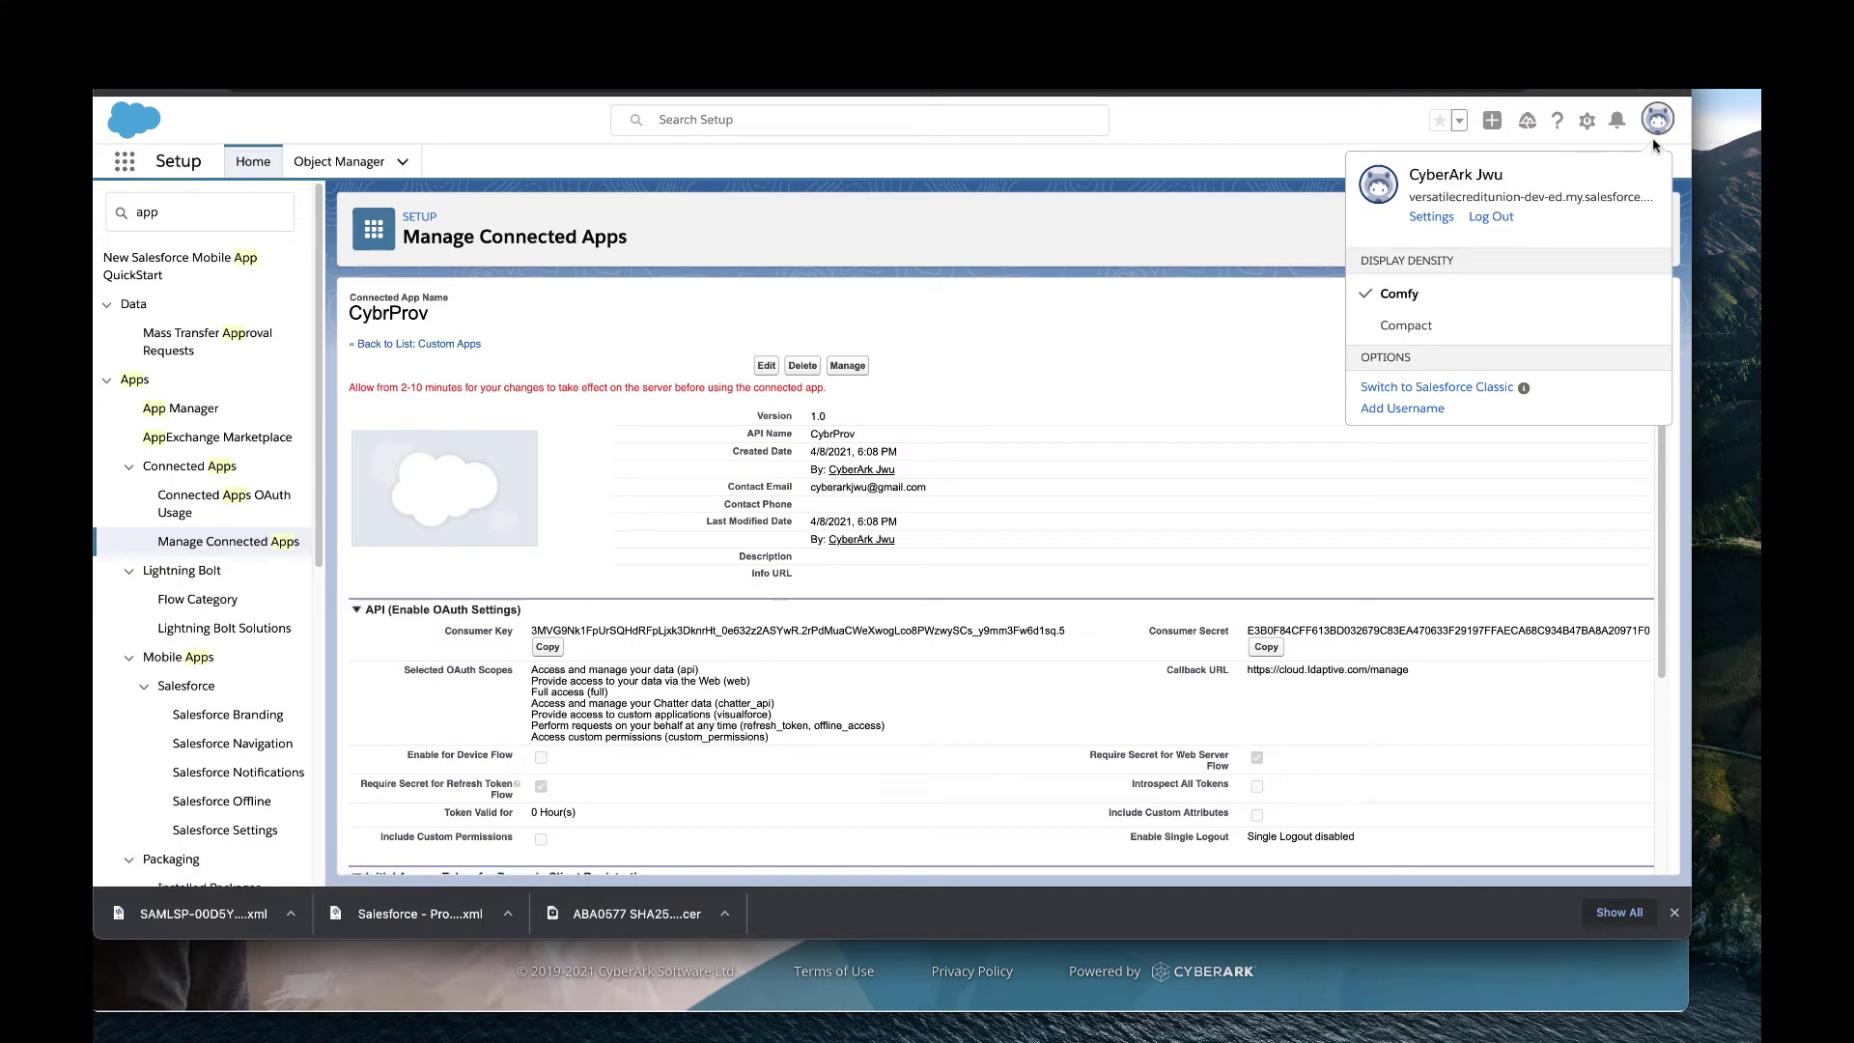
{"action": "left_click", "coordinate": [1431, 218]}
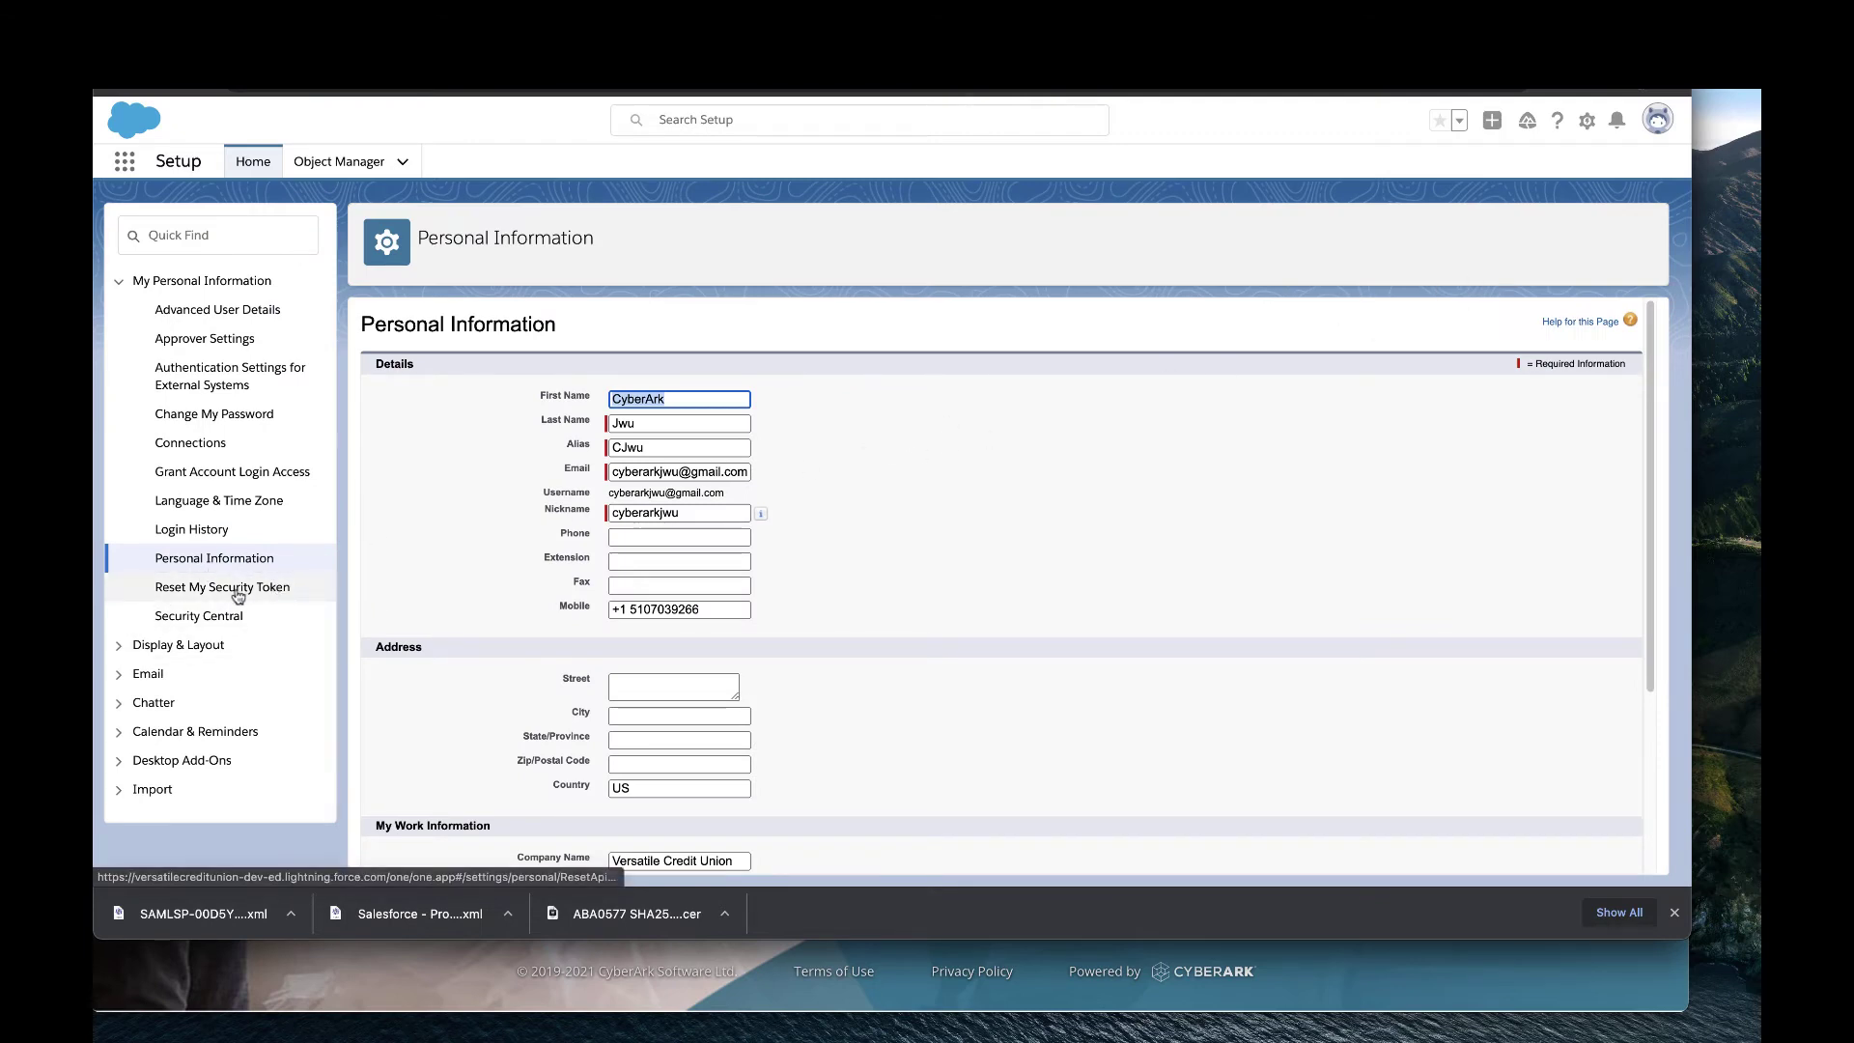
{"action": "left_click", "coordinate": [237, 595]}
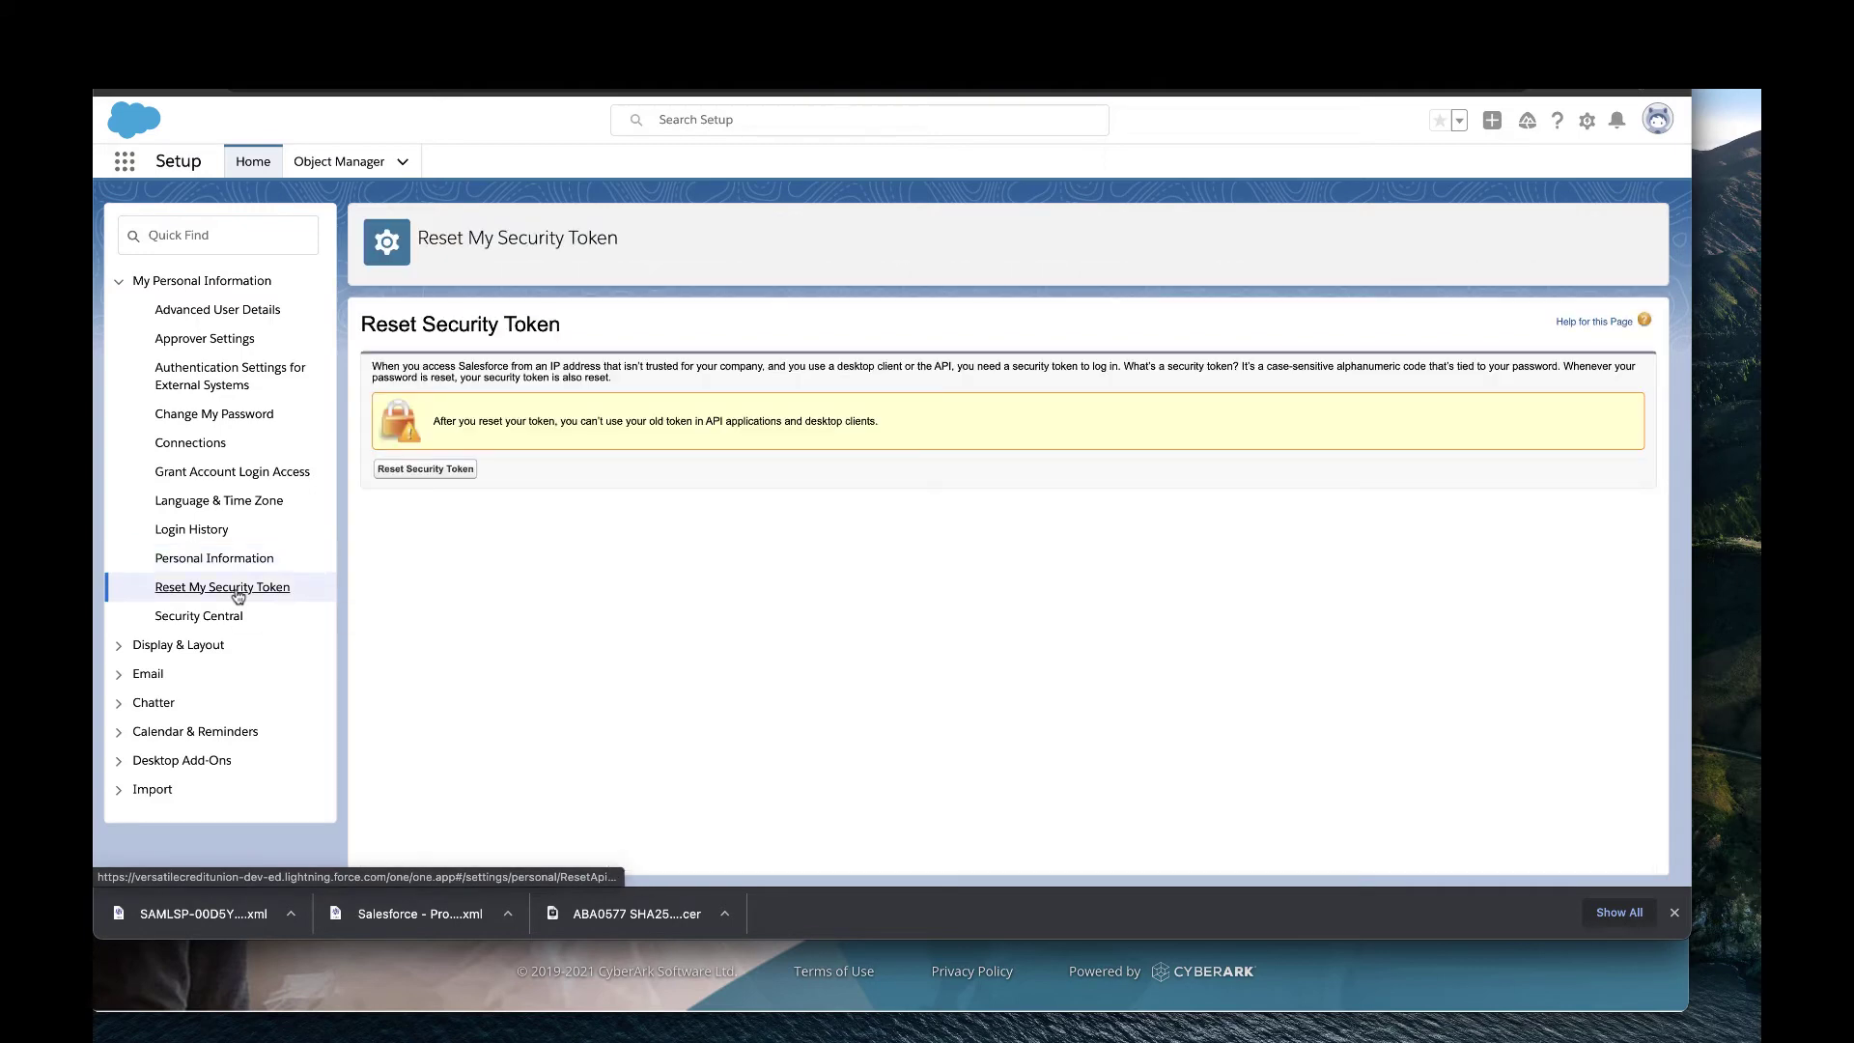
{"action": "left_click", "coordinate": [425, 470]}
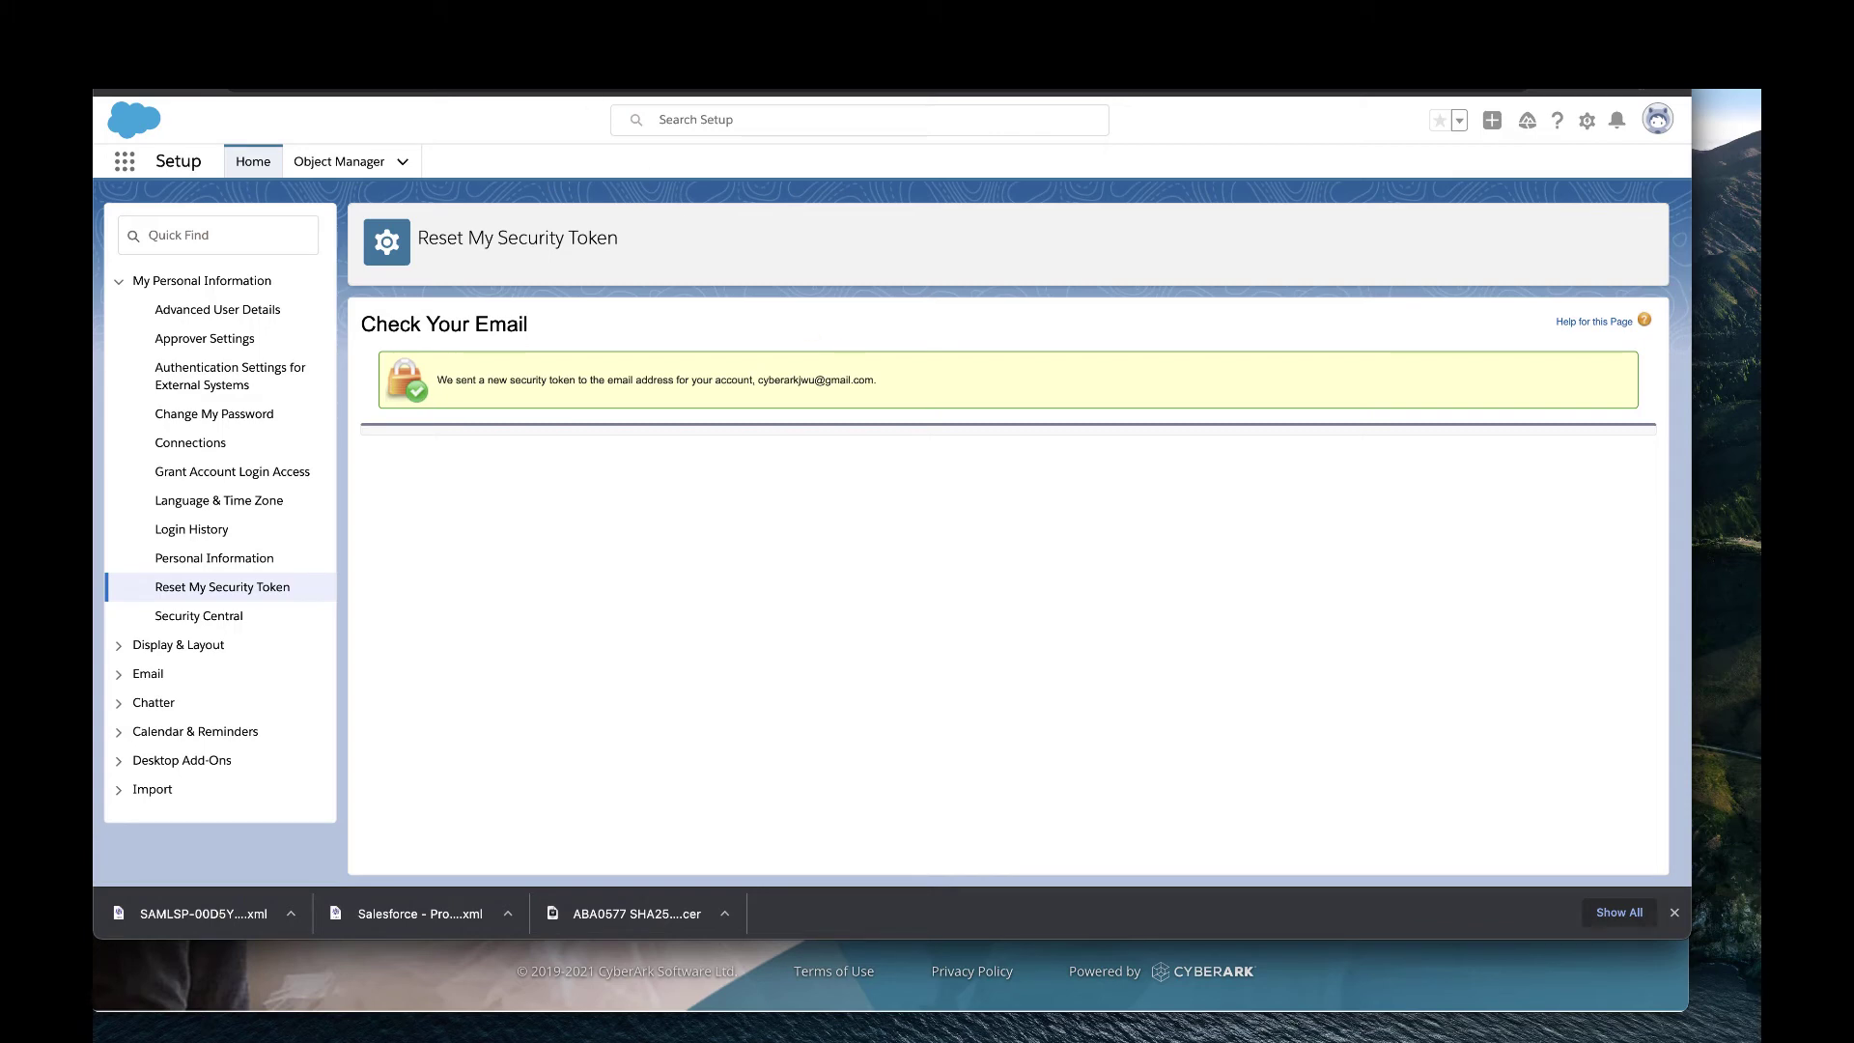
{"action": "left_click", "coordinate": [259, 43]}
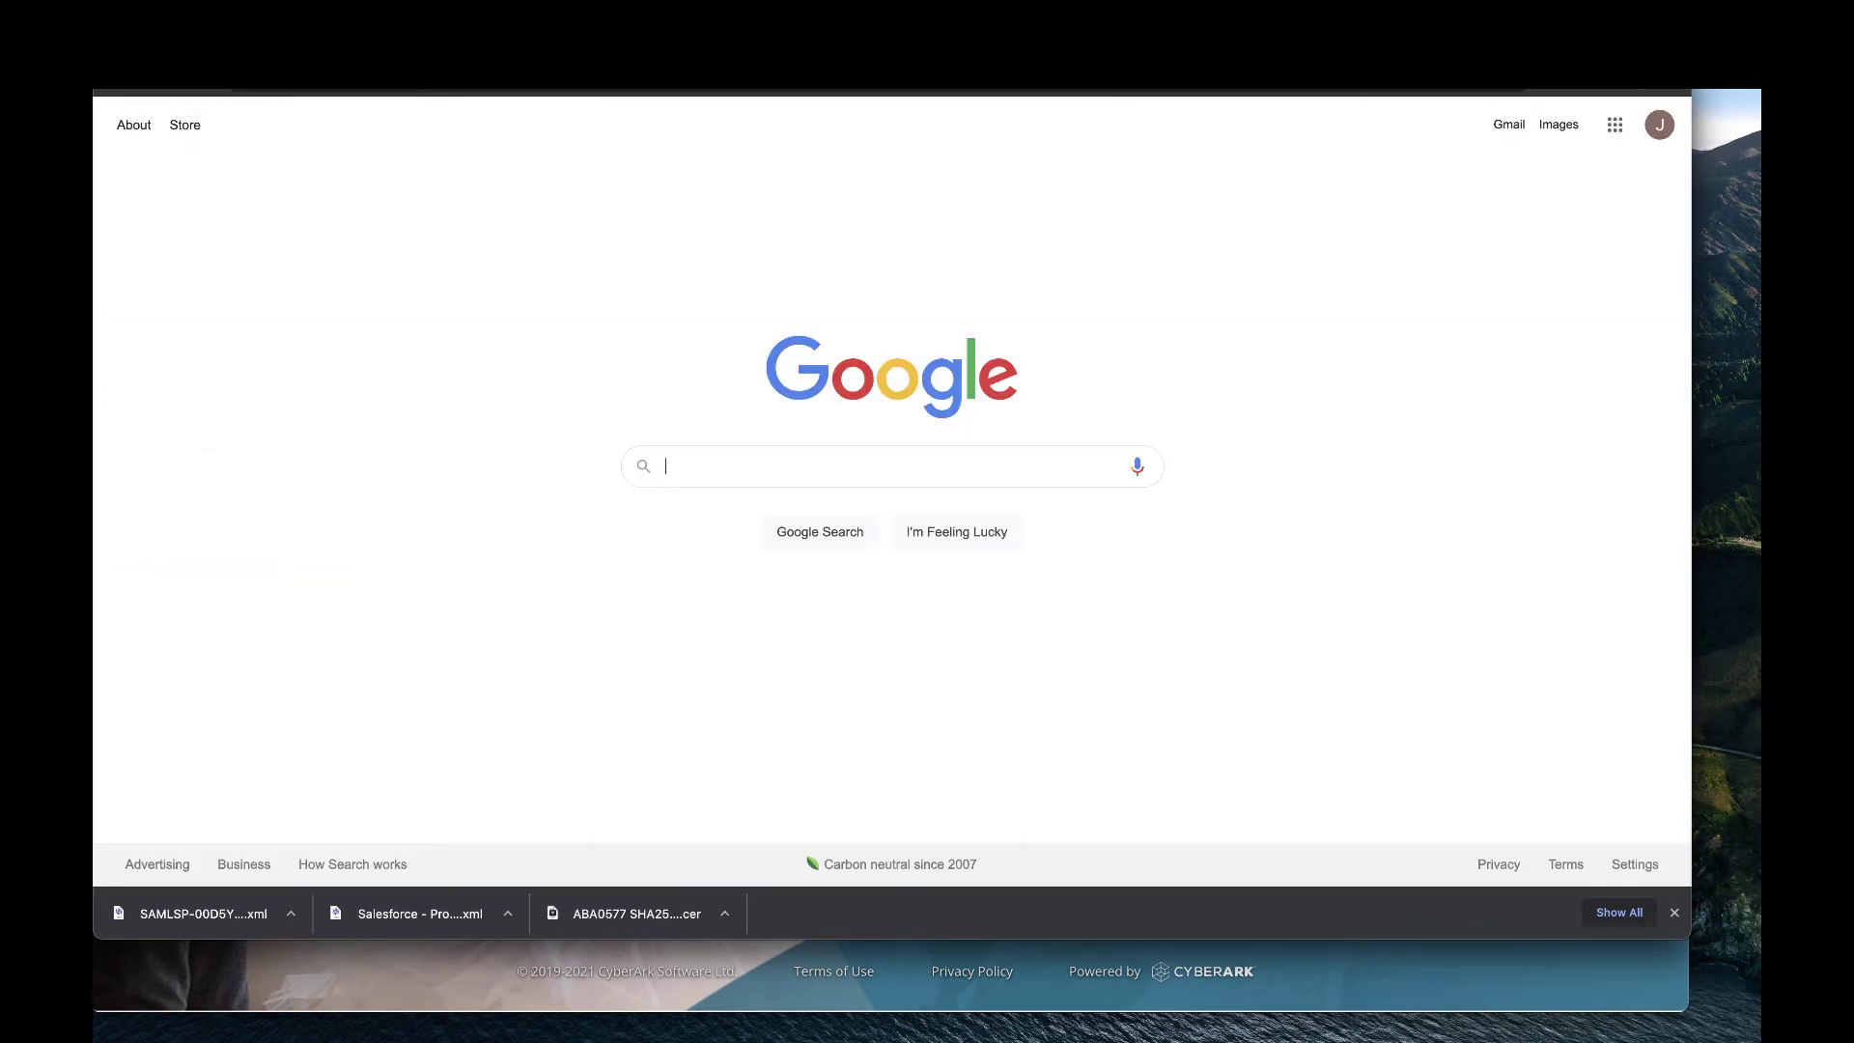
Copy the token from the 'Your new Salesforce security token' Gmail message, then return to CyberArk.
{"action": "left_click", "coordinate": [1509, 127]}
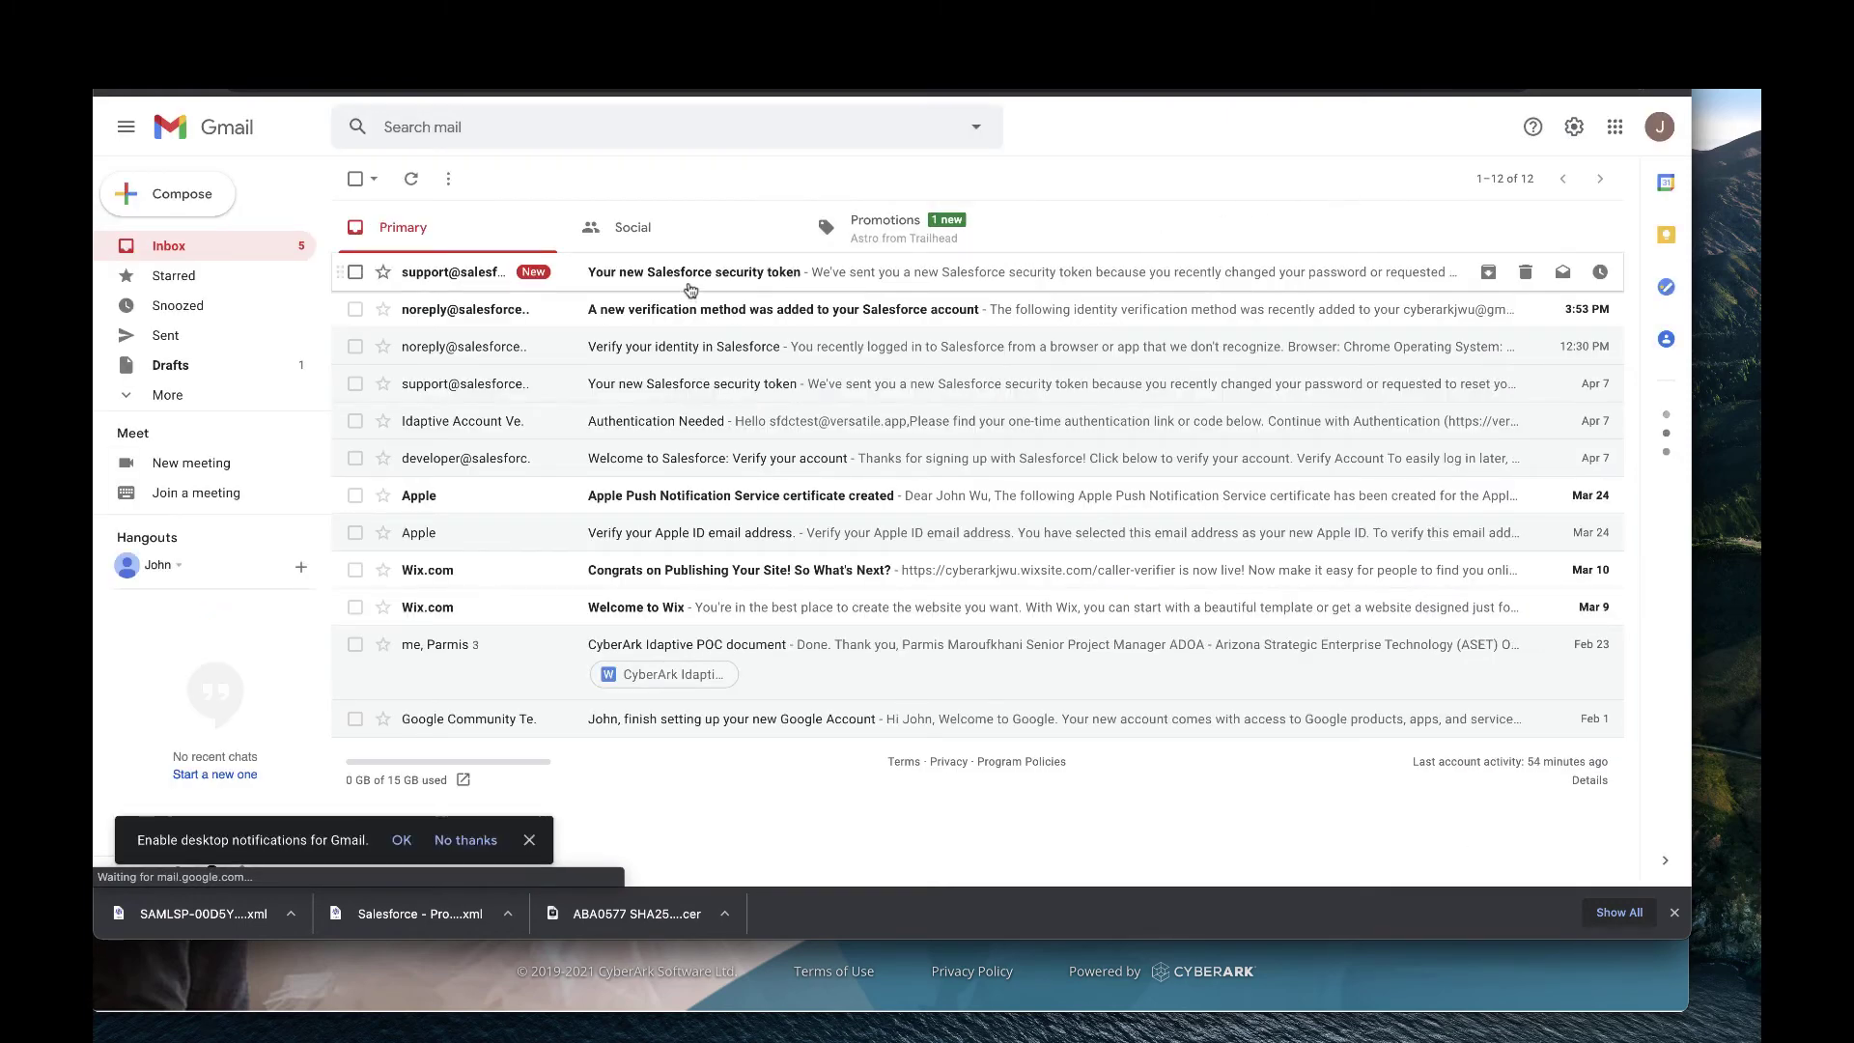
{"action": "left_click", "coordinate": [689, 283]}
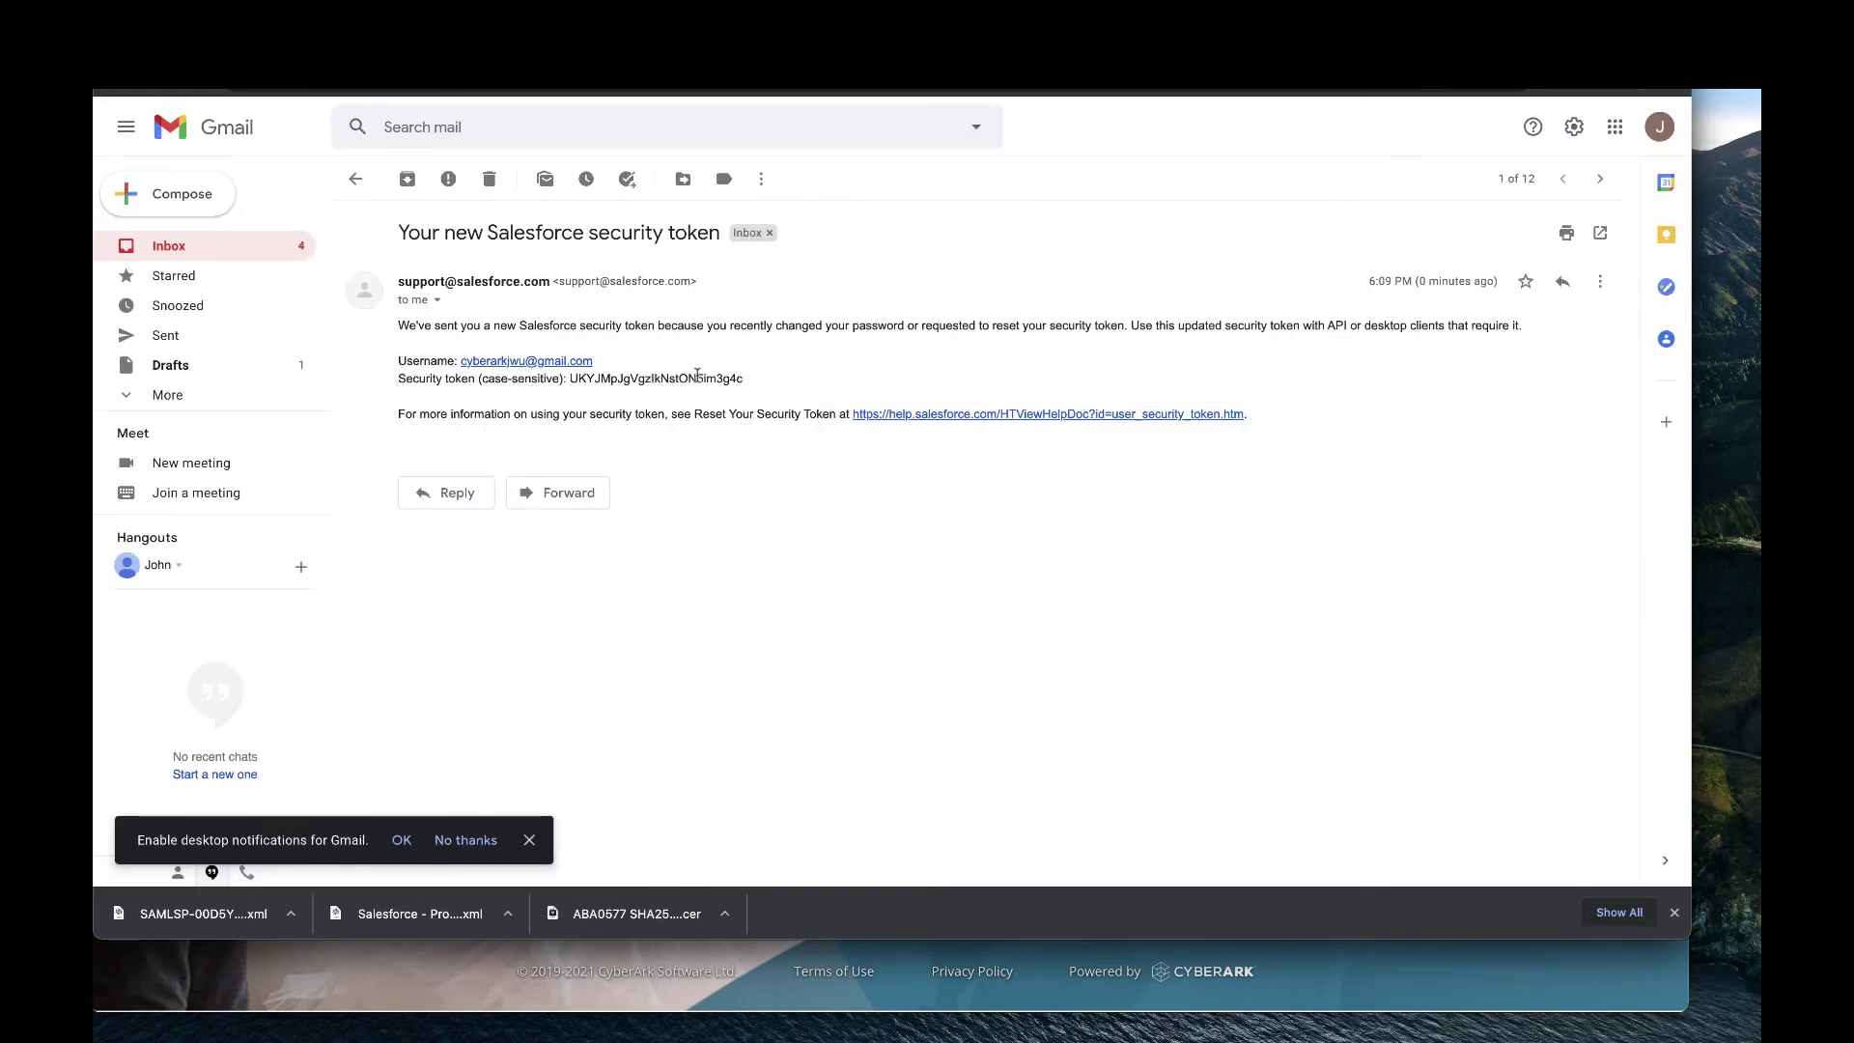
{"action": "mouse_move", "coordinate": [759, 384]}
{"action": "left_mouse_down"}
{"action": "mouse_move", "coordinate": [587, 381]}
{"action": "mouse_move", "coordinate": [757, 380]}
{"action": "left_mouse_up"}
{"action": "left_click", "coordinate": [758, 382]}
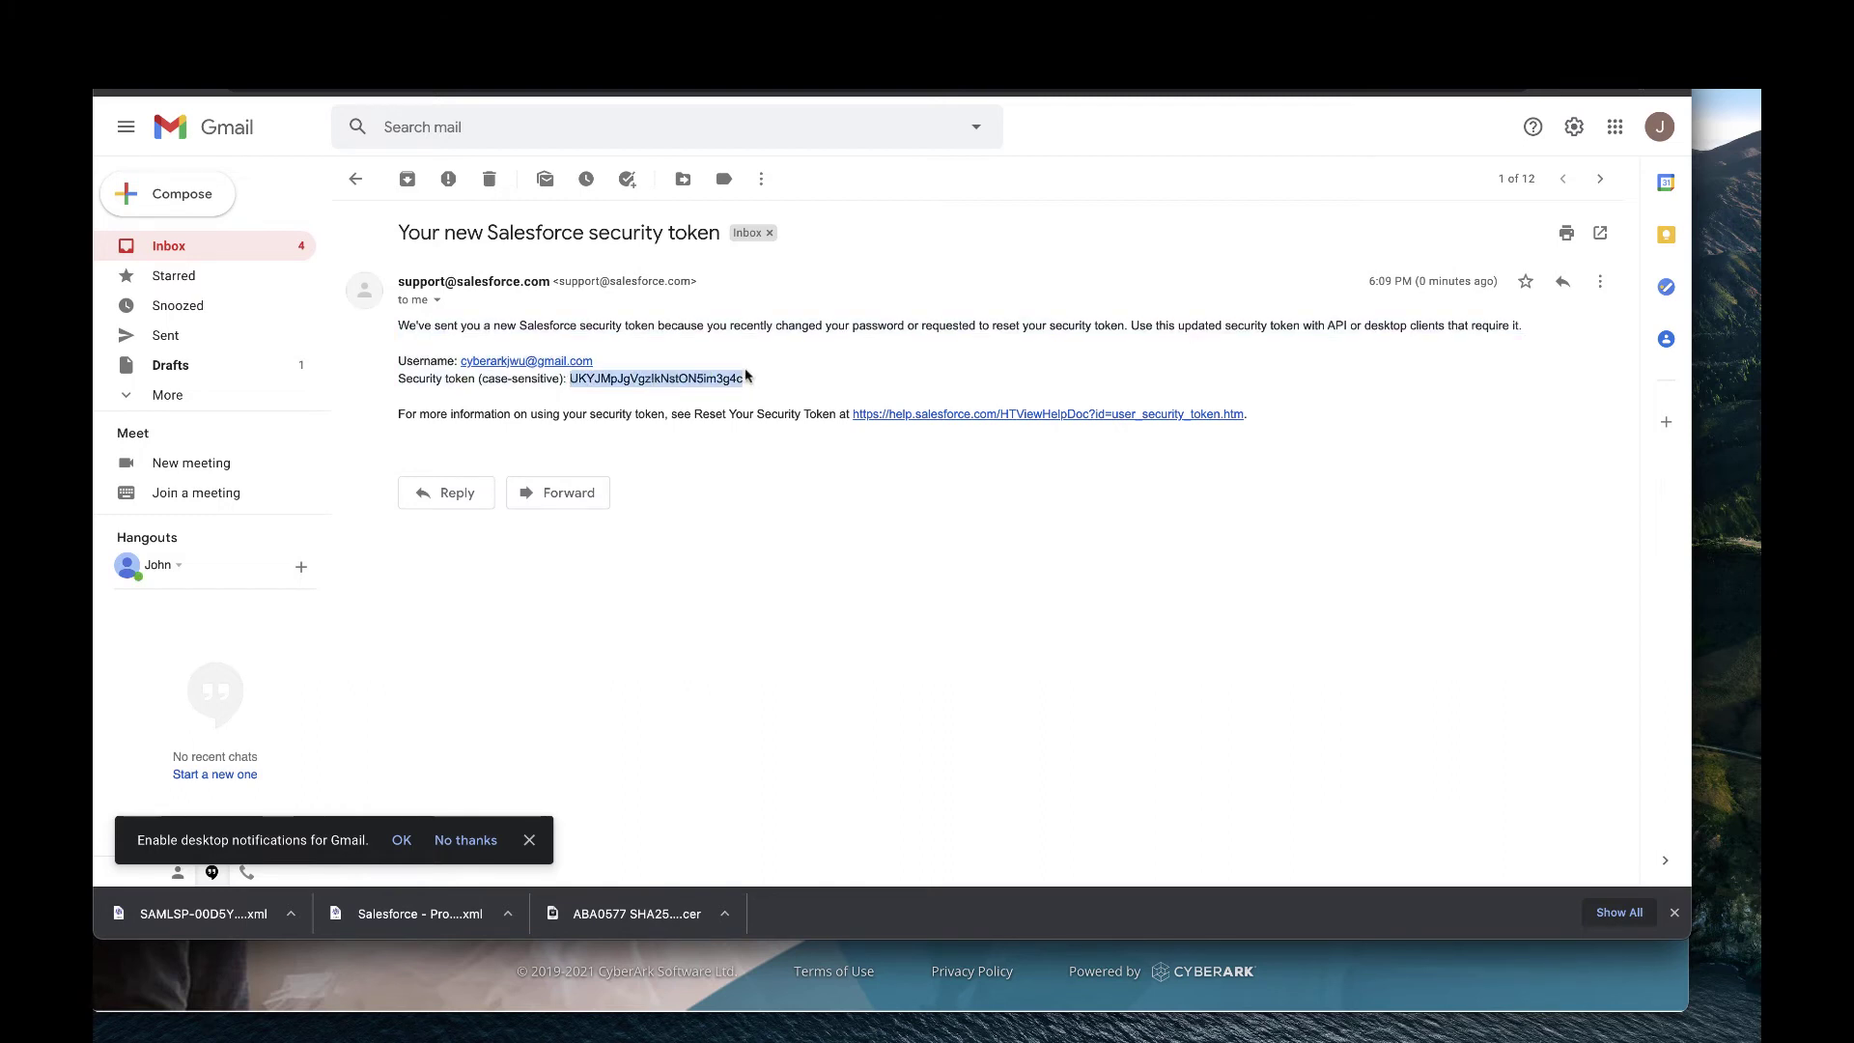
{"action": "right_click", "coordinate": [734, 379]}
{"action": "left_click", "coordinate": [783, 418]}
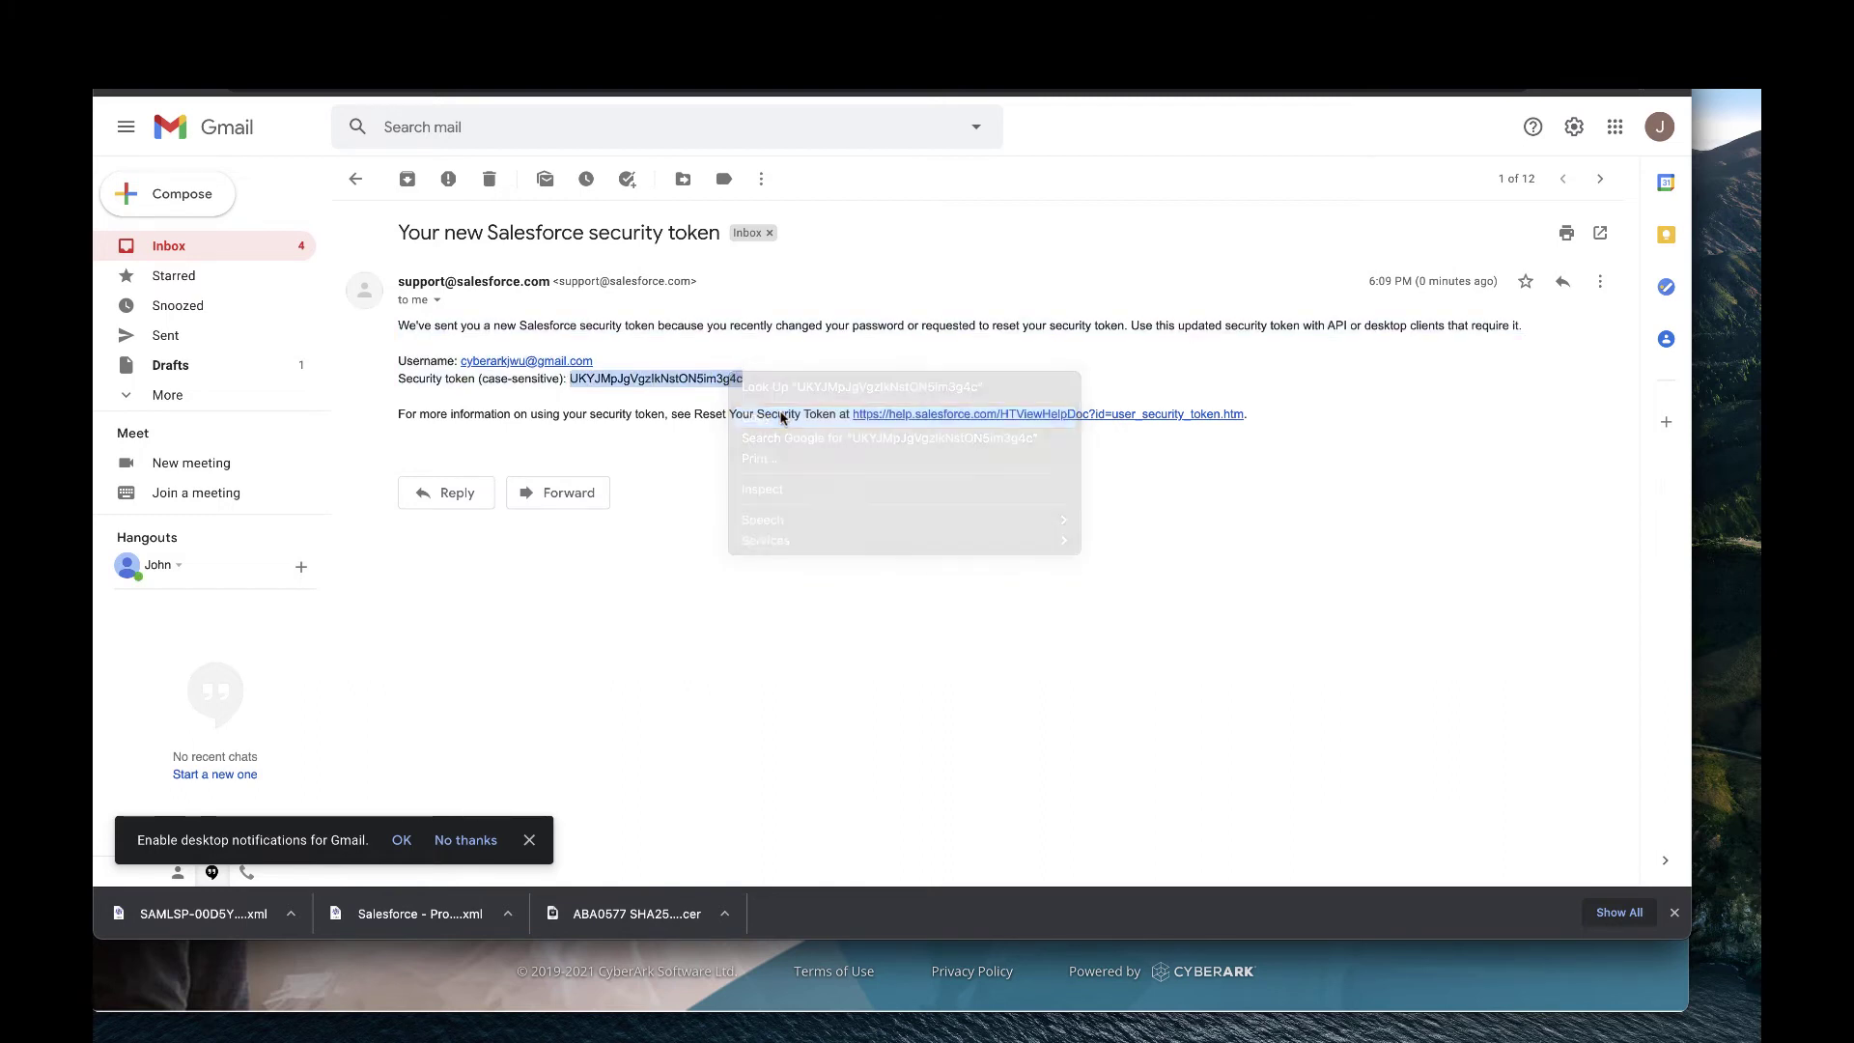
{"action": "left_click", "coordinate": [483, 43]}
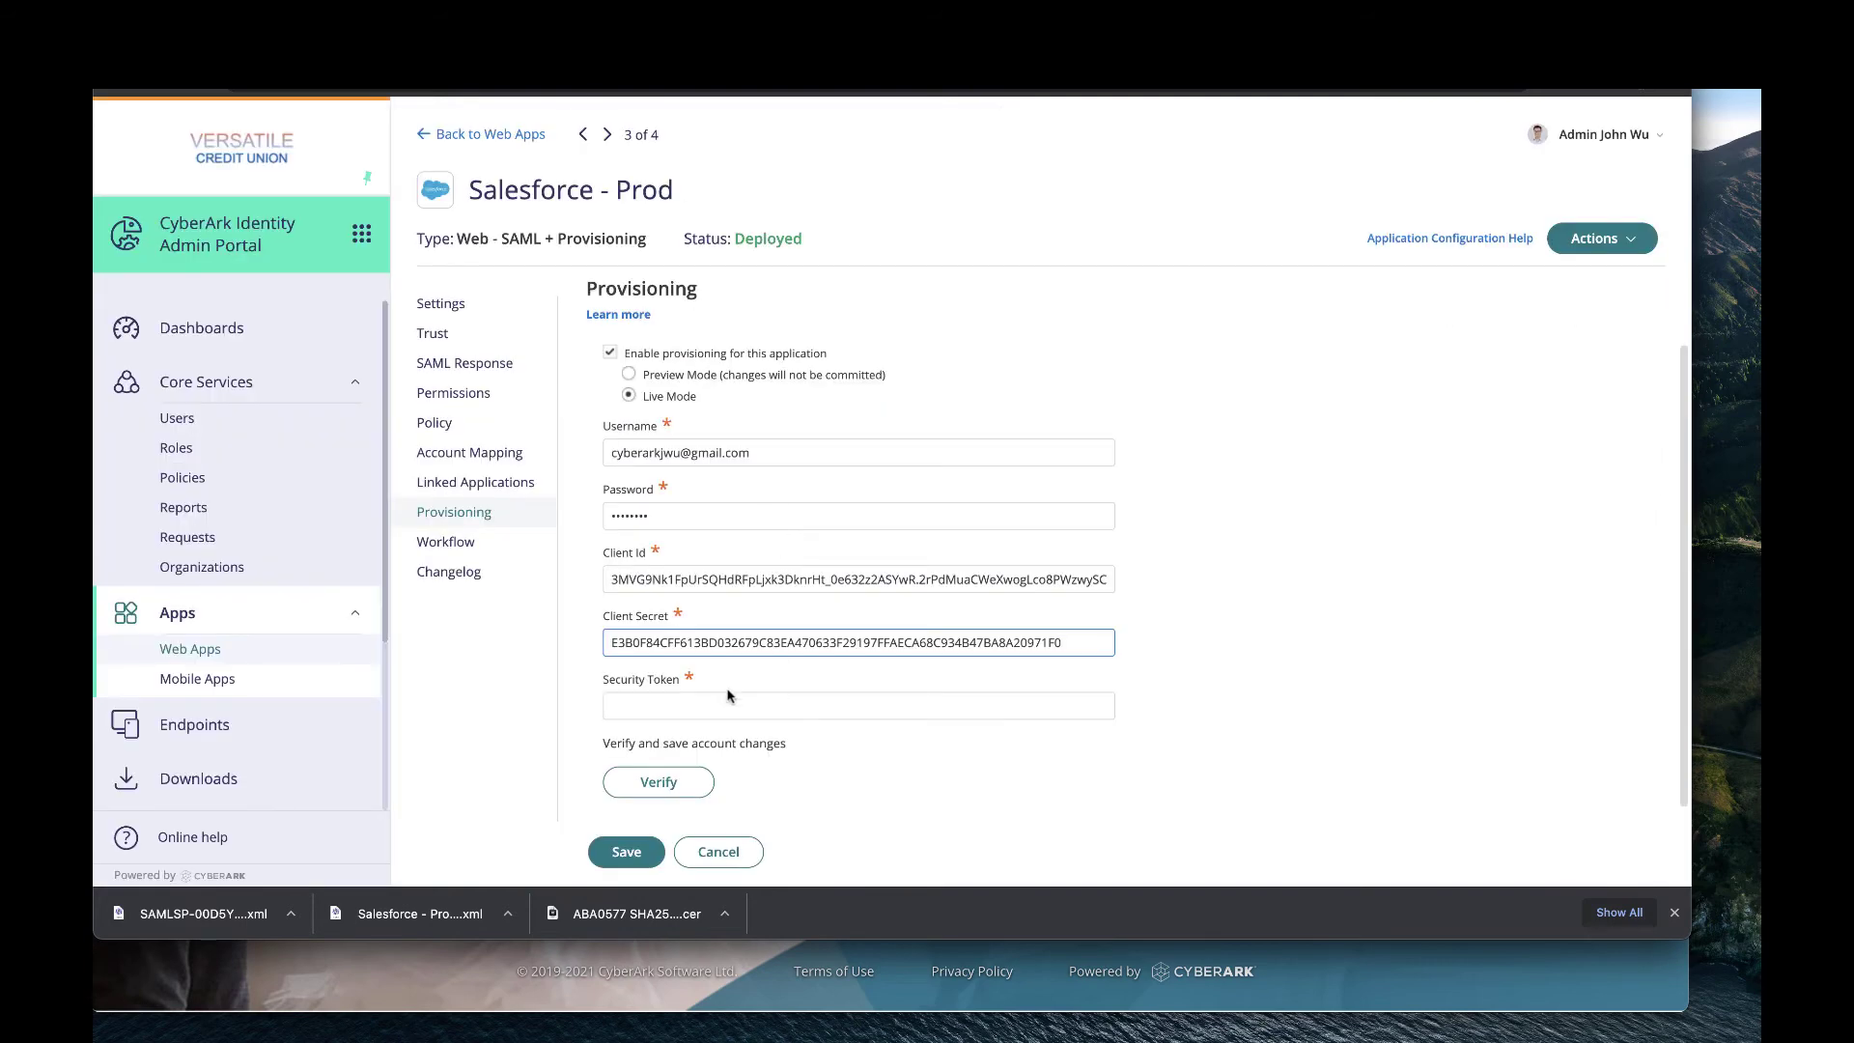
Paste the copied Salesforce token into the Security Token field and verify the provisioning credentials.
{"action": "left_click", "coordinate": [692, 707]}
{"action": "right_click", "coordinate": [689, 705]}
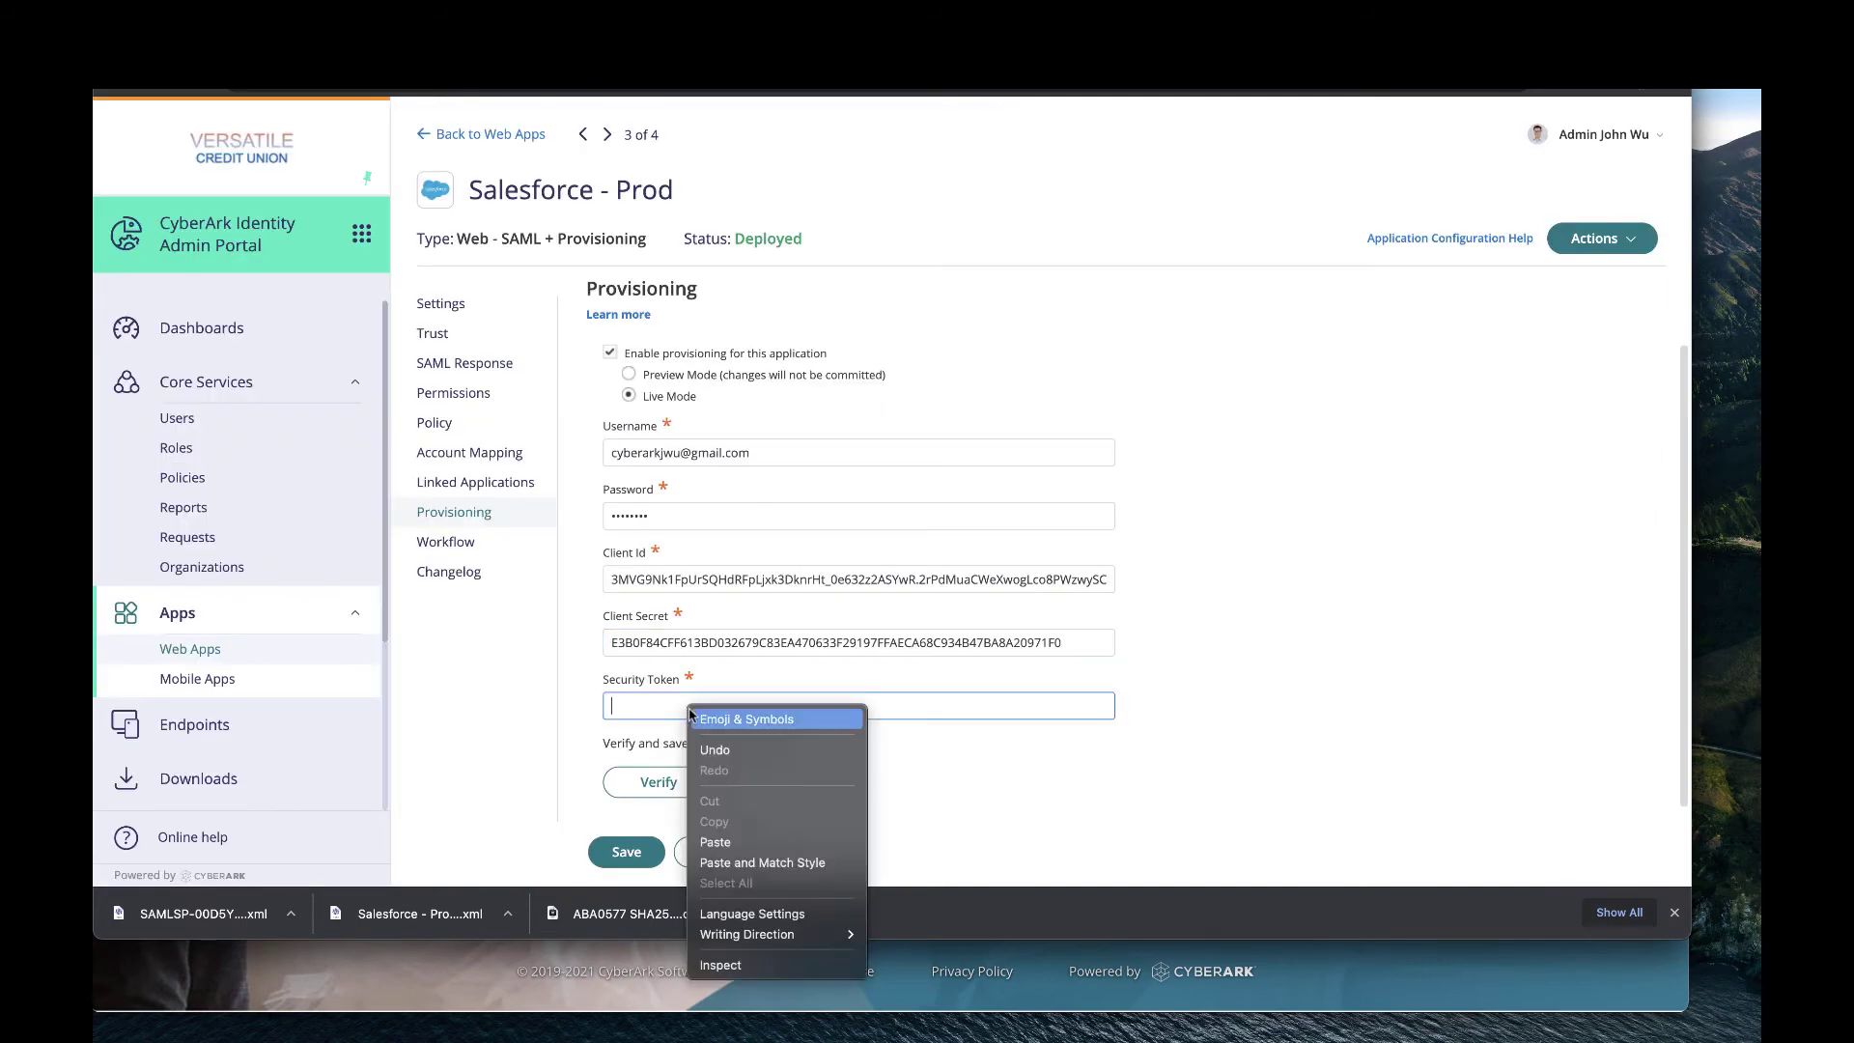
{"action": "left_click", "coordinate": [733, 843]}
{"action": "scroll", "coordinate": [860, 695], "scroll_direction": "down", "scroll_amount": 1}
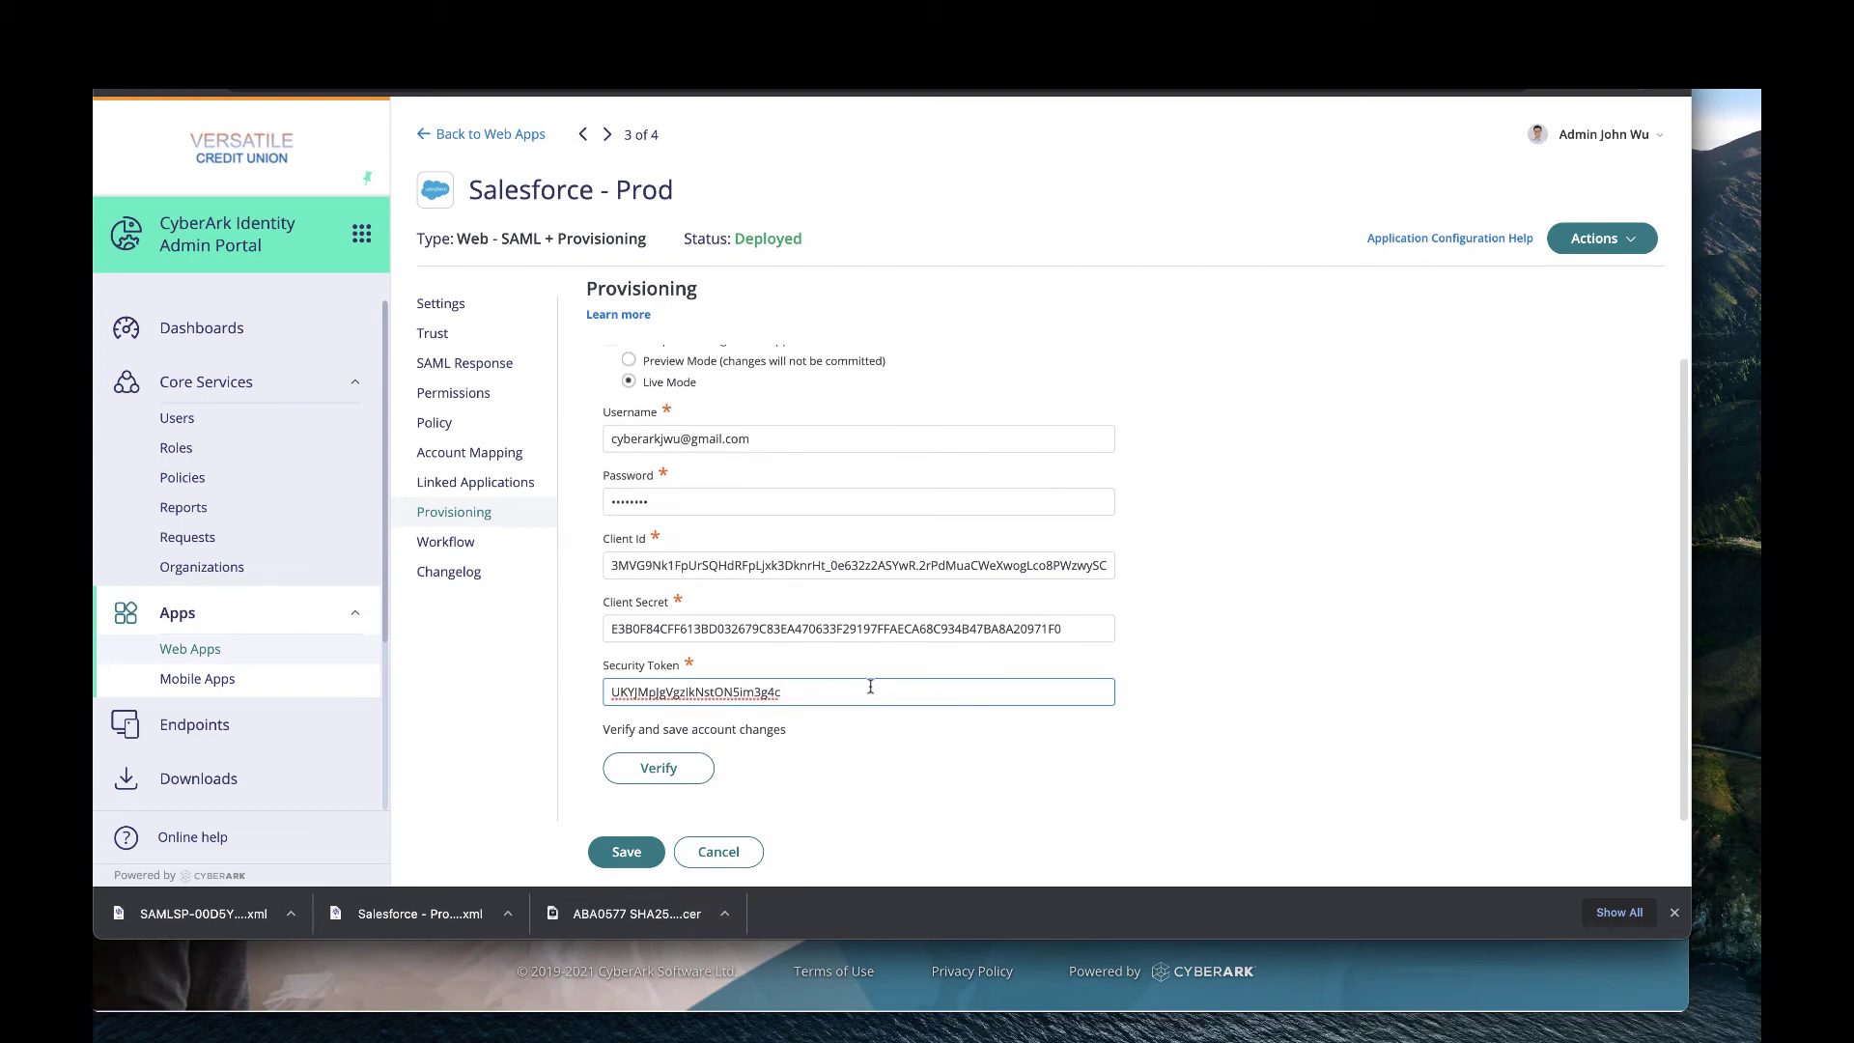
{"action": "left_click", "coordinate": [659, 768]}
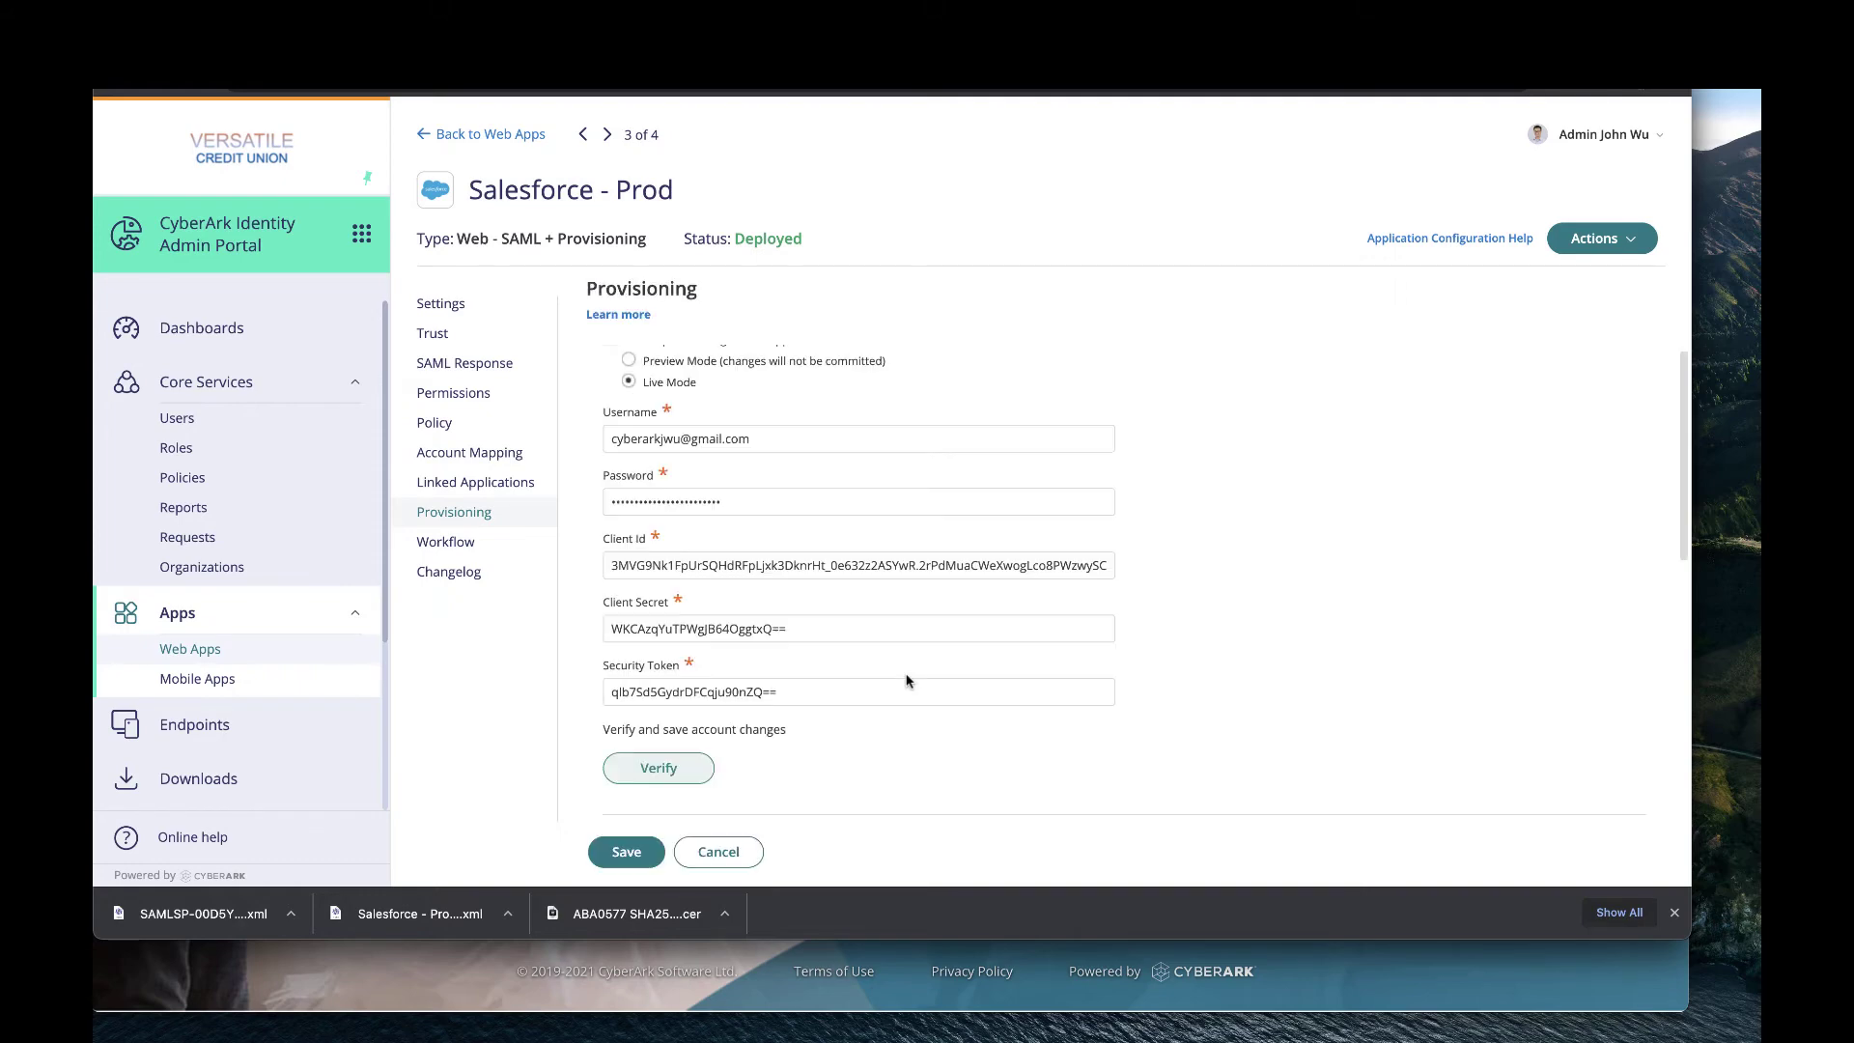
Choose 'Sync (overwrite) users' in Sync Options and keep 'Do not de-provision' checked.
{"action": "scroll", "coordinate": [906, 680], "scroll_direction": "down", "scroll_amount": 5}
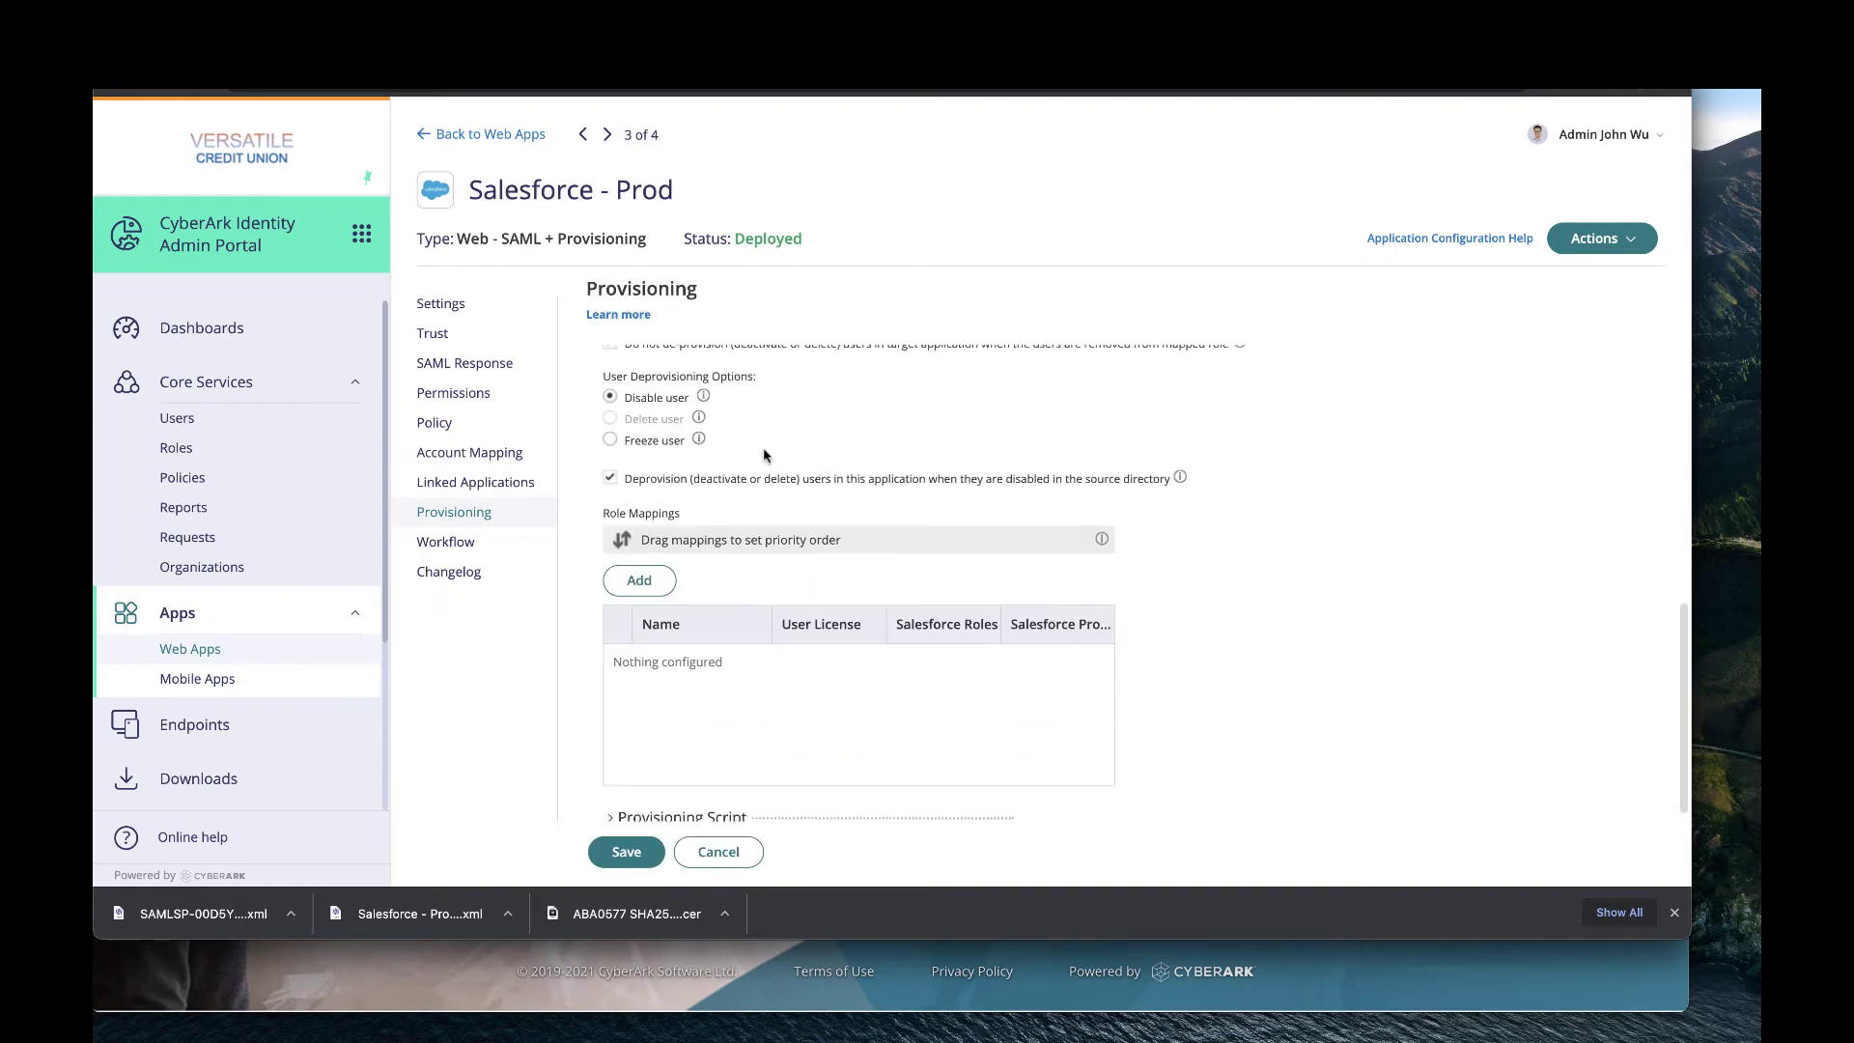
{"action": "scroll", "coordinate": [767, 450], "scroll_direction": "up", "scroll_amount": 4}
{"action": "scroll", "coordinate": [778, 486], "scroll_direction": "down", "scroll_amount": 1}
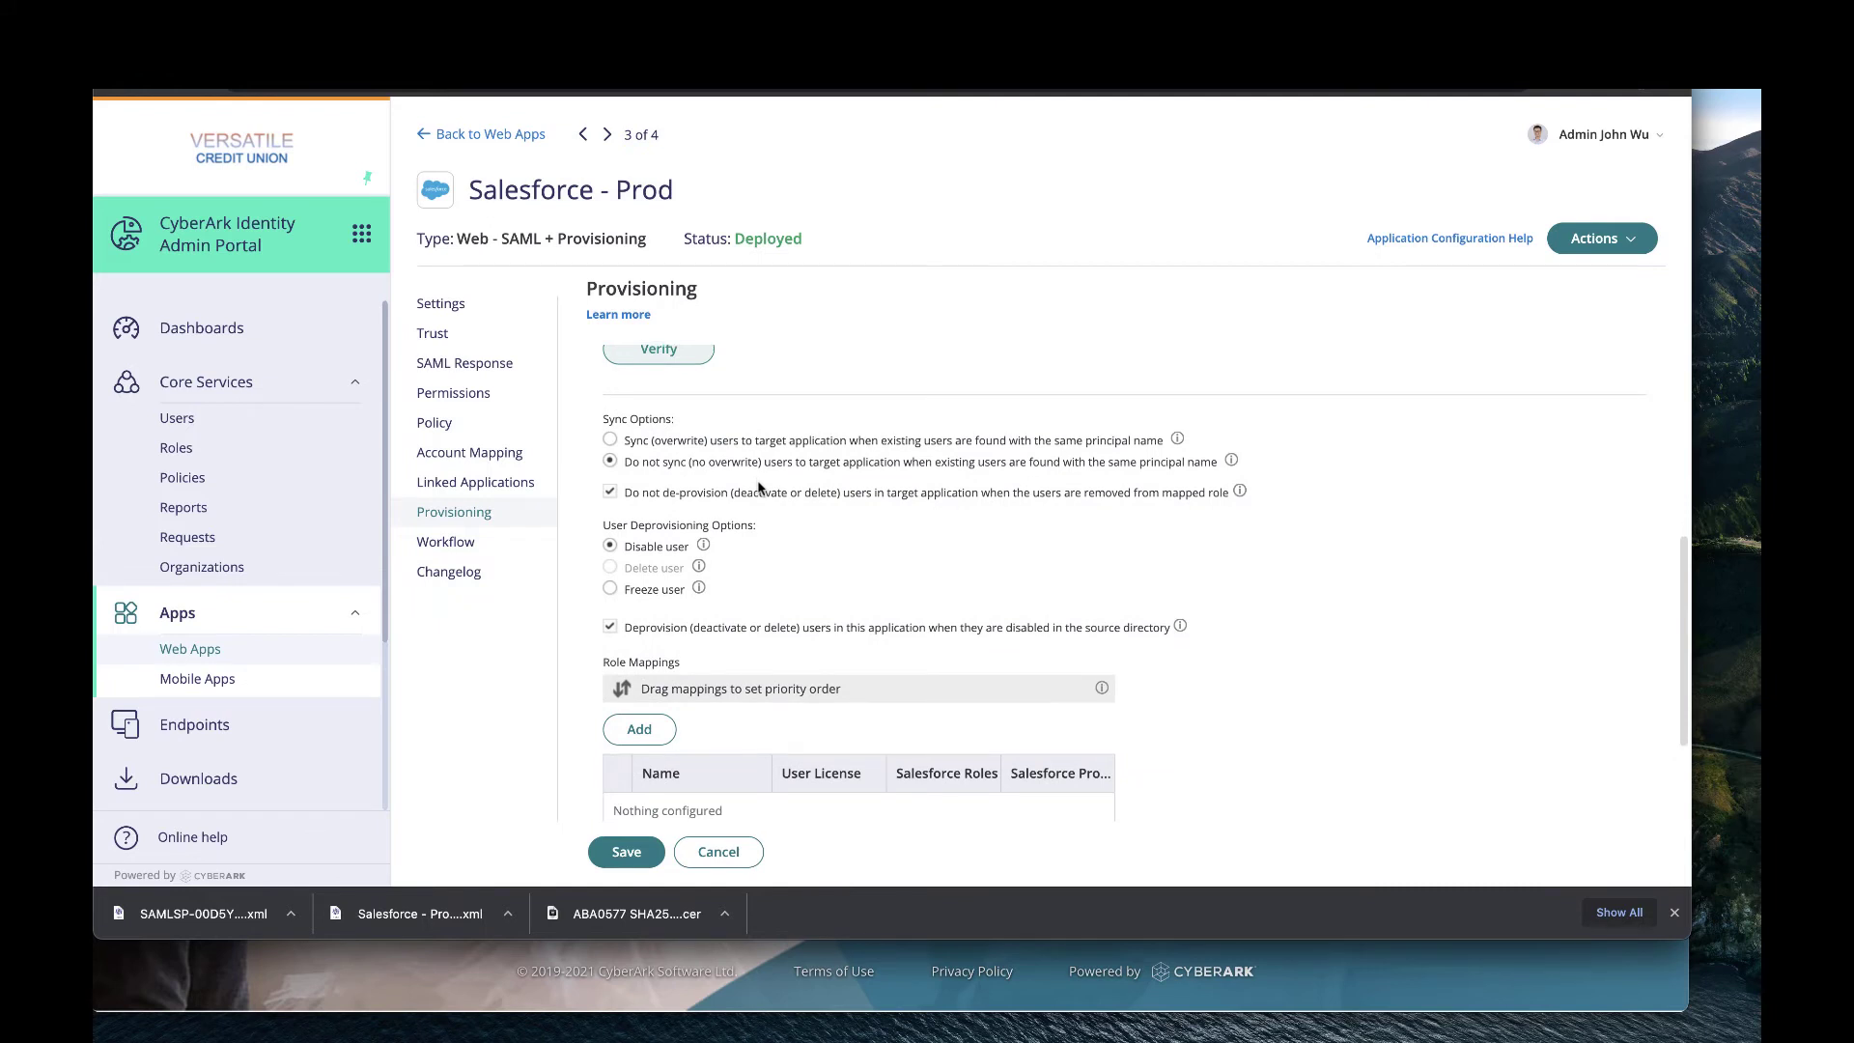
{"action": "left_click", "coordinate": [610, 440]}
{"action": "left_click", "coordinate": [611, 493]}
{"action": "scroll", "coordinate": [817, 584], "scroll_direction": "down", "scroll_amount": 1}
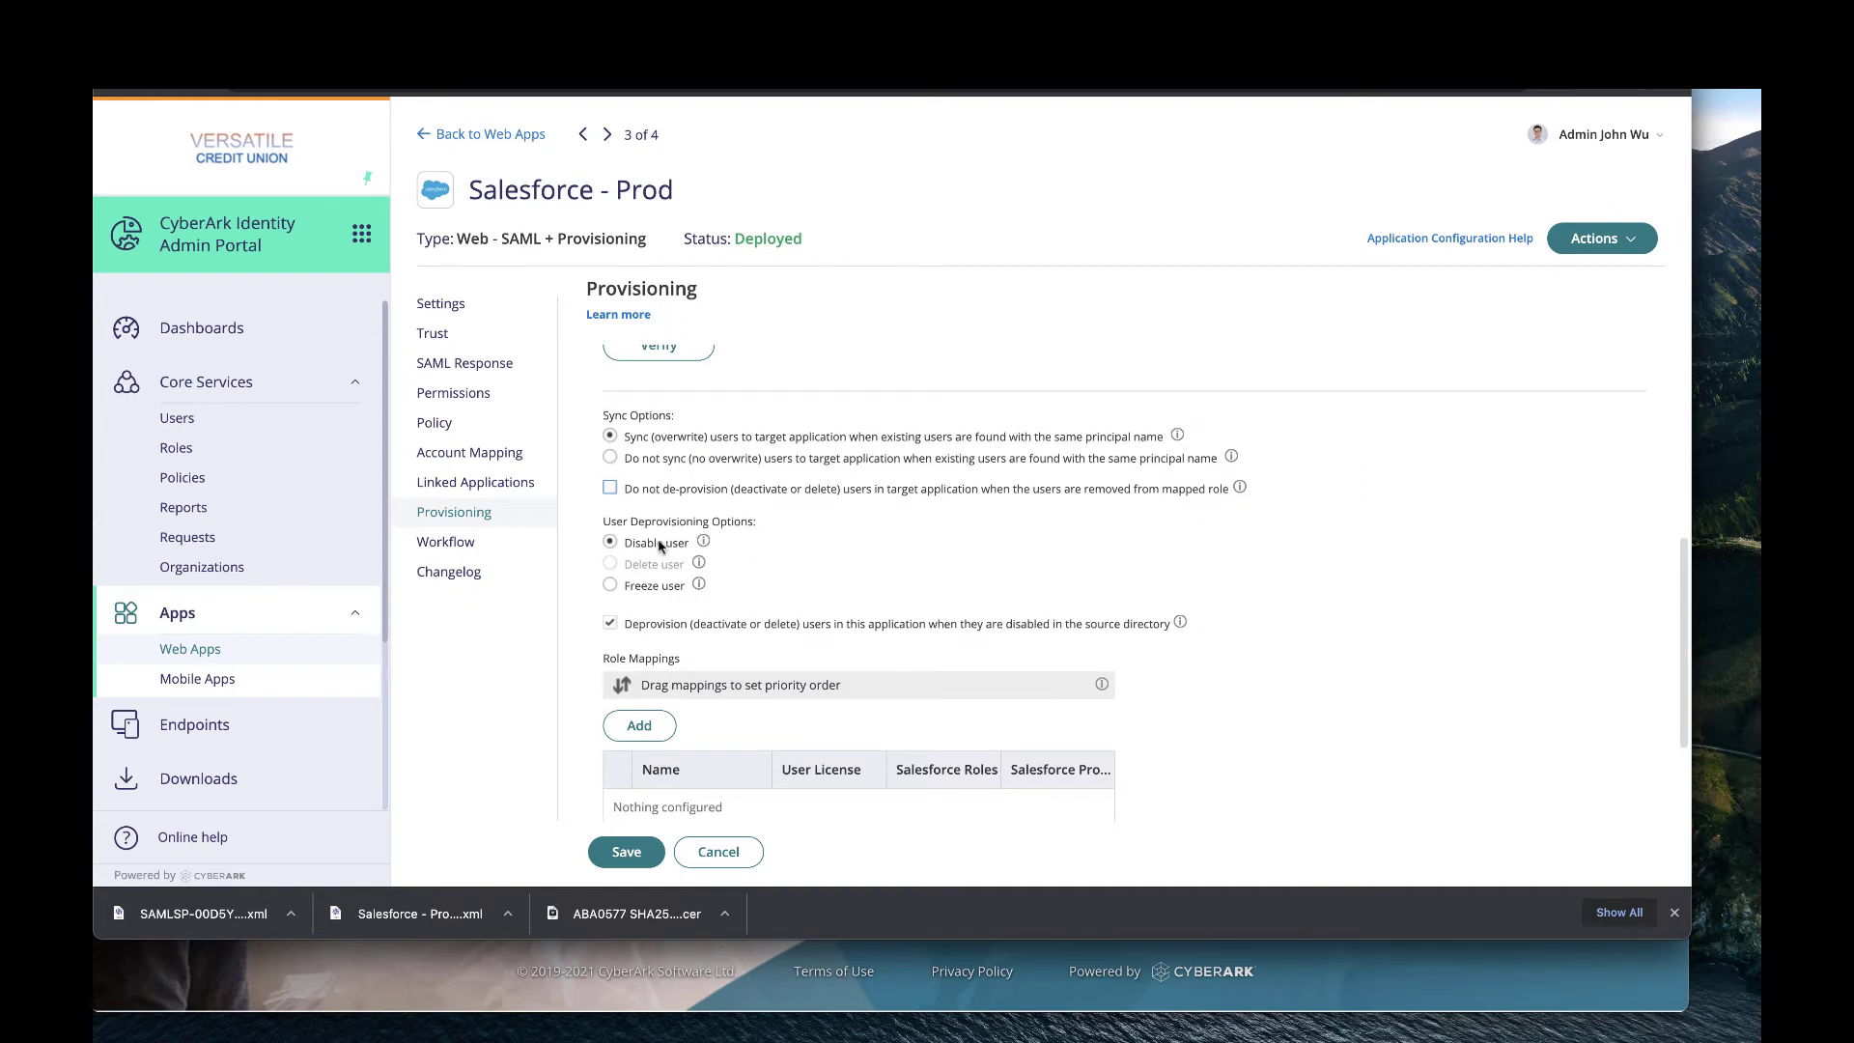
{"action": "left_click", "coordinate": [610, 488]}
{"action": "scroll", "coordinate": [711, 554], "scroll_direction": "down", "scroll_amount": 3}
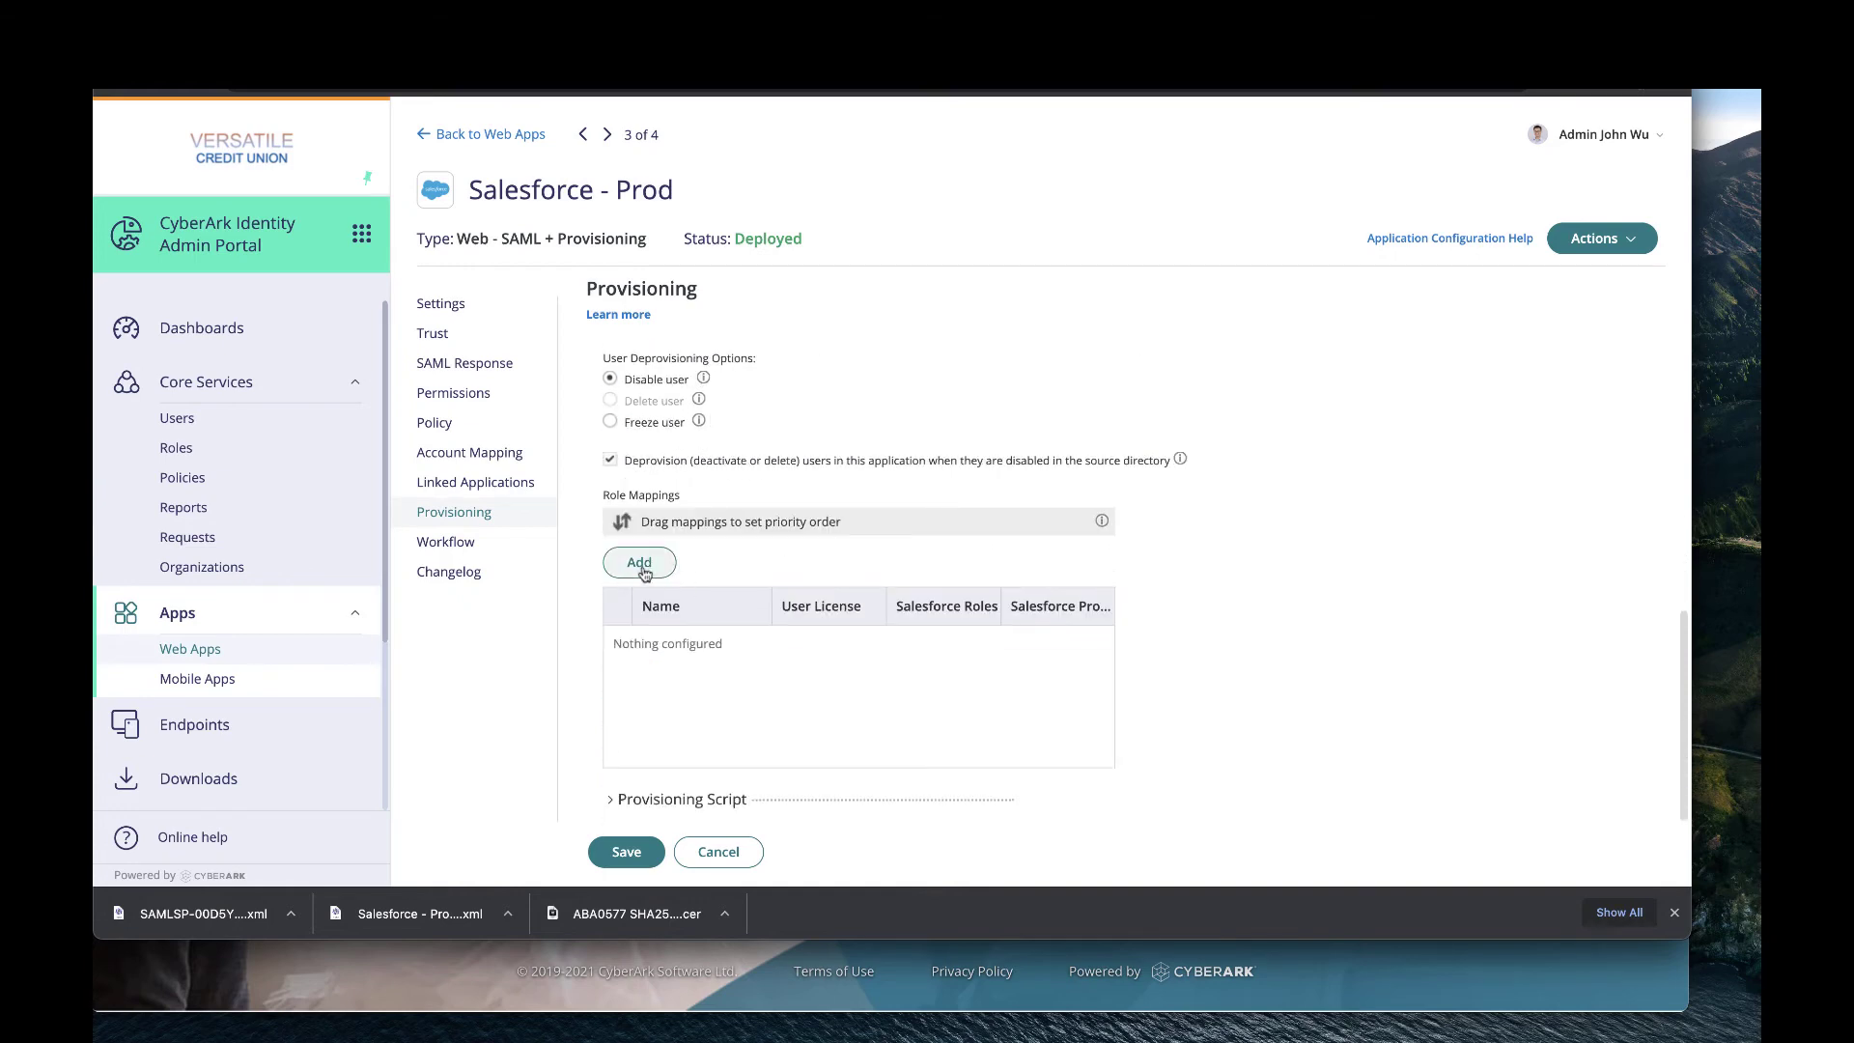
Add a new role mapping for the Salesforce users role.
{"action": "left_click", "coordinate": [639, 563]}
{"action": "left_click", "coordinate": [951, 417]}
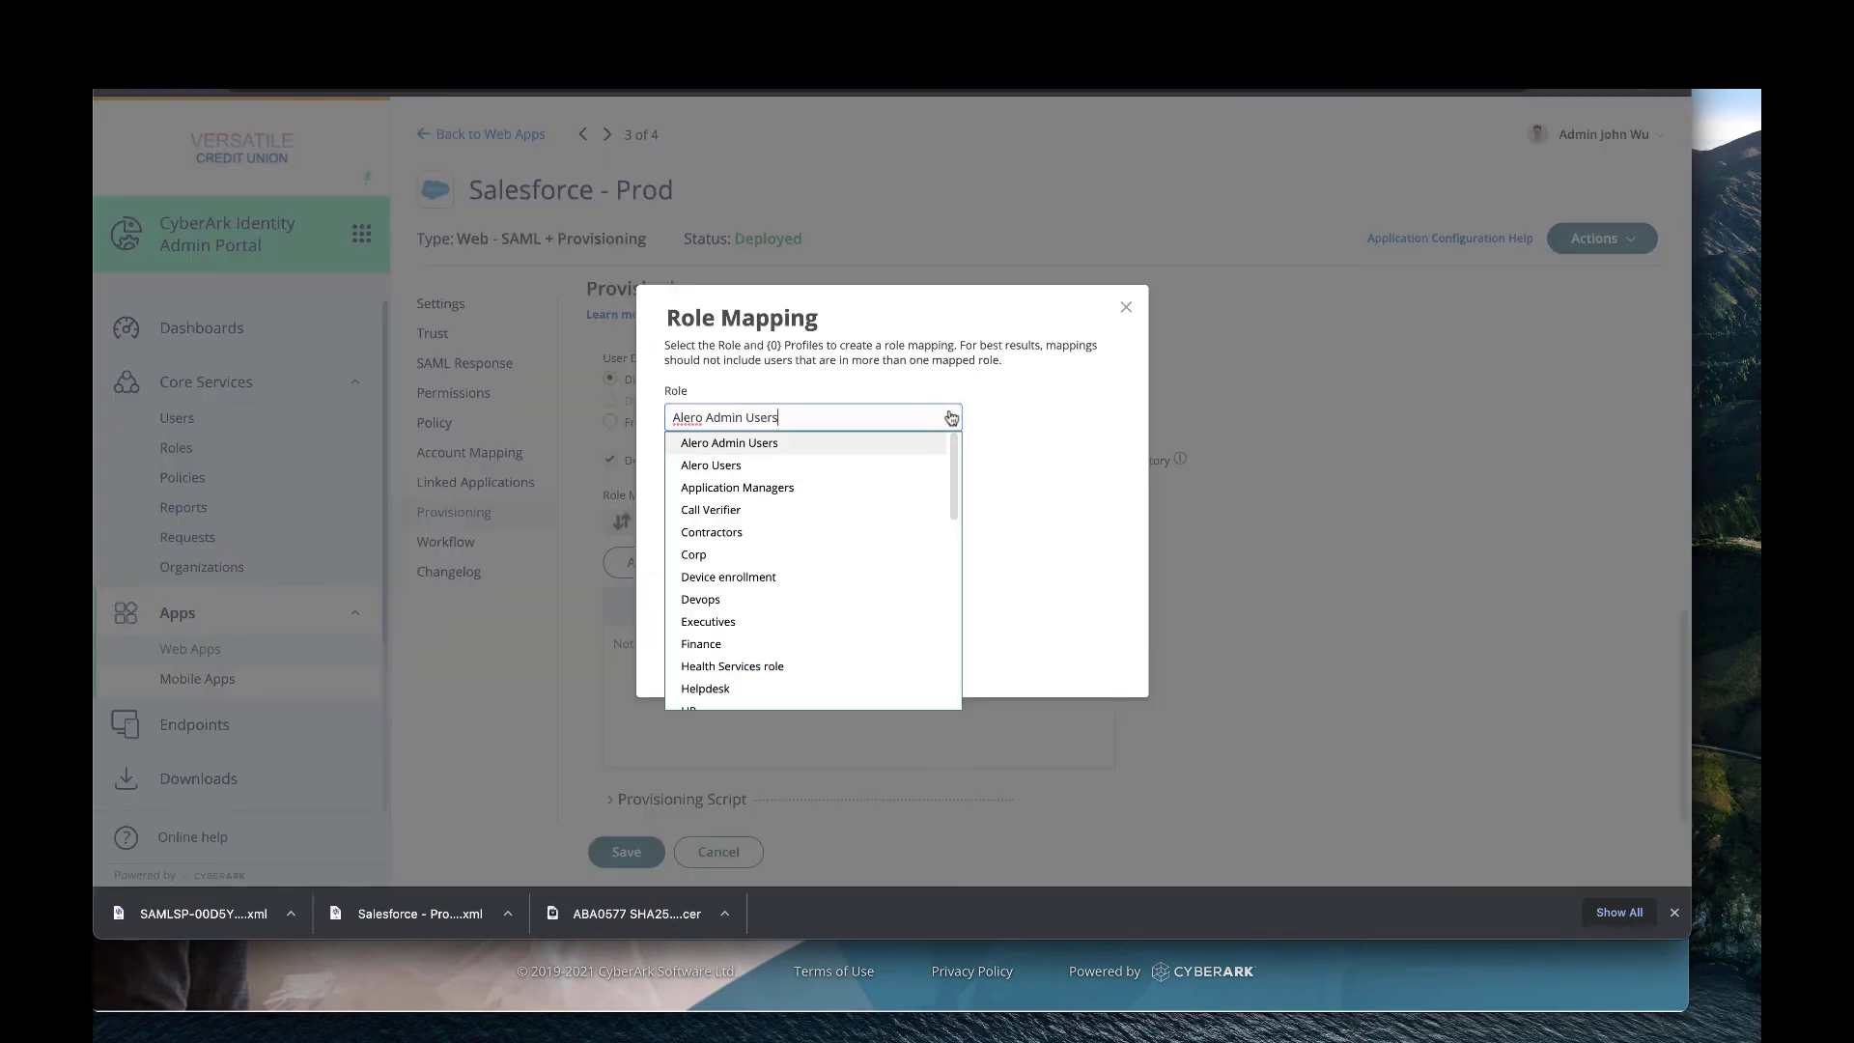
{"action": "scroll", "coordinate": [832, 539], "scroll_direction": "down", "scroll_amount": 10}
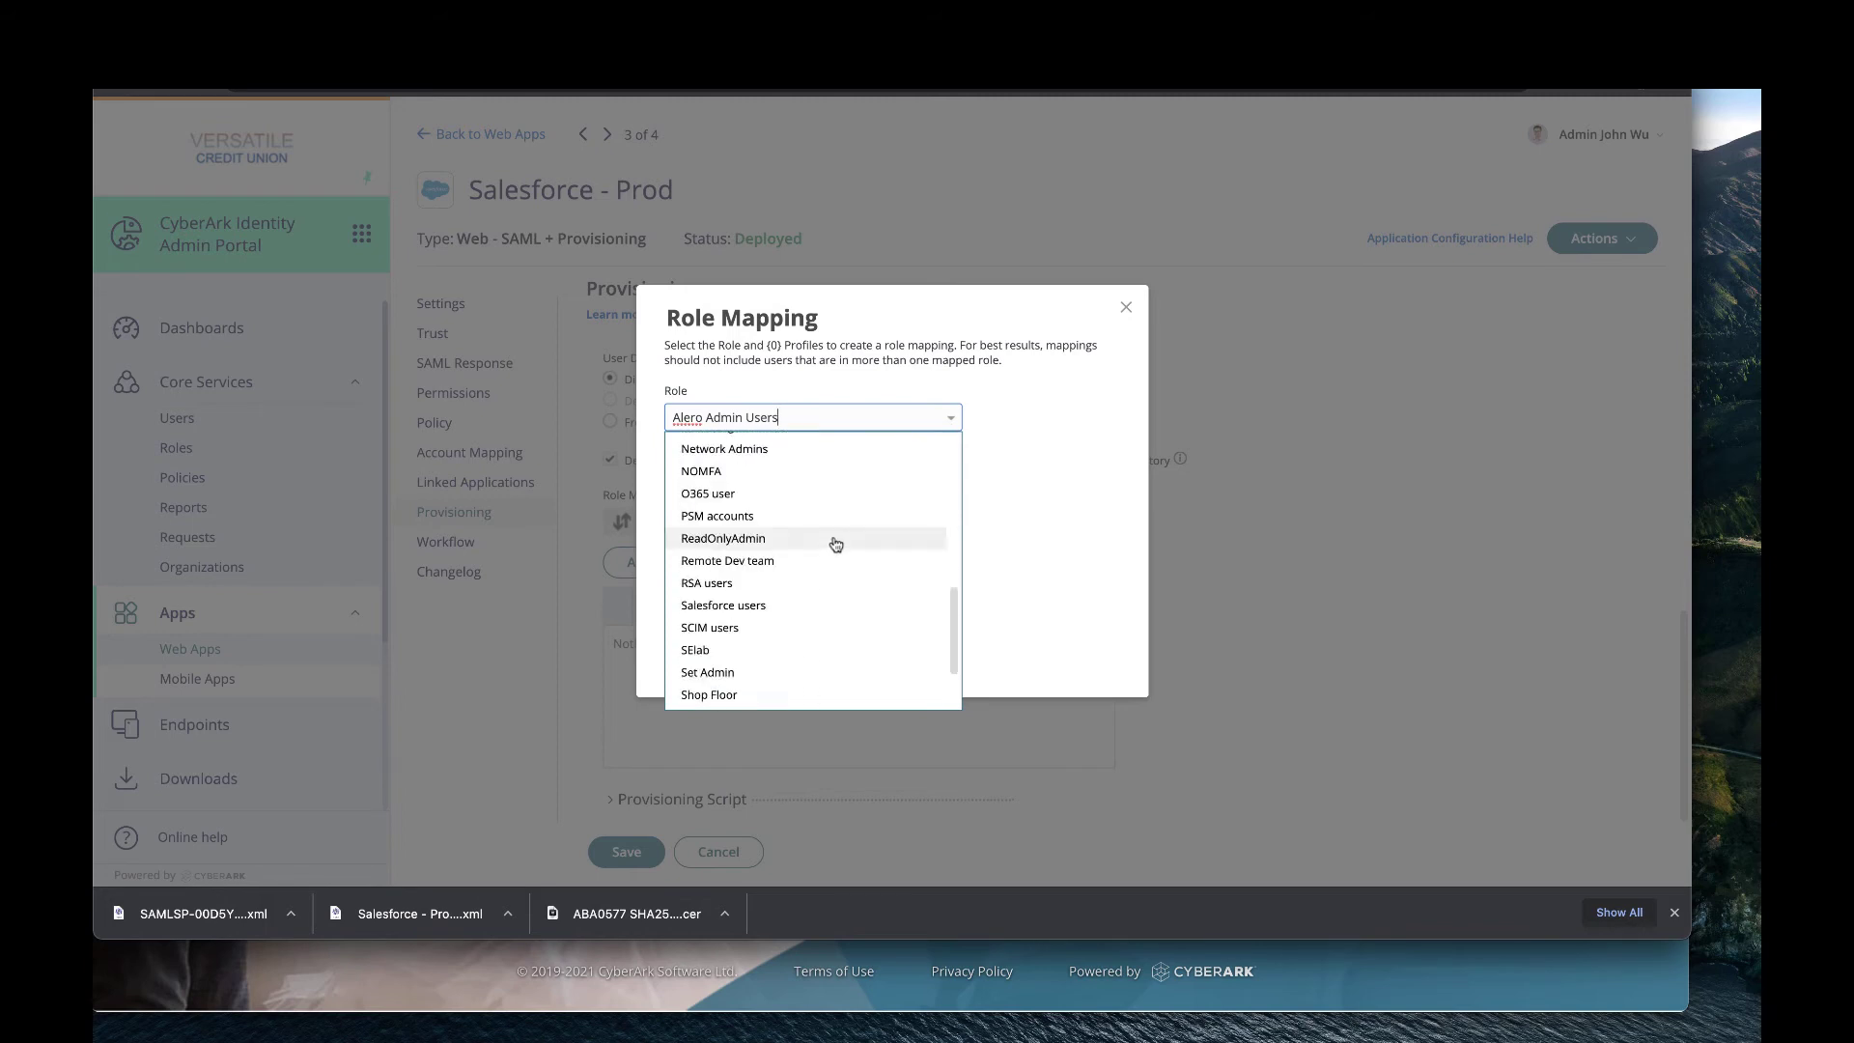
{"action": "left_click", "coordinate": [799, 604]}
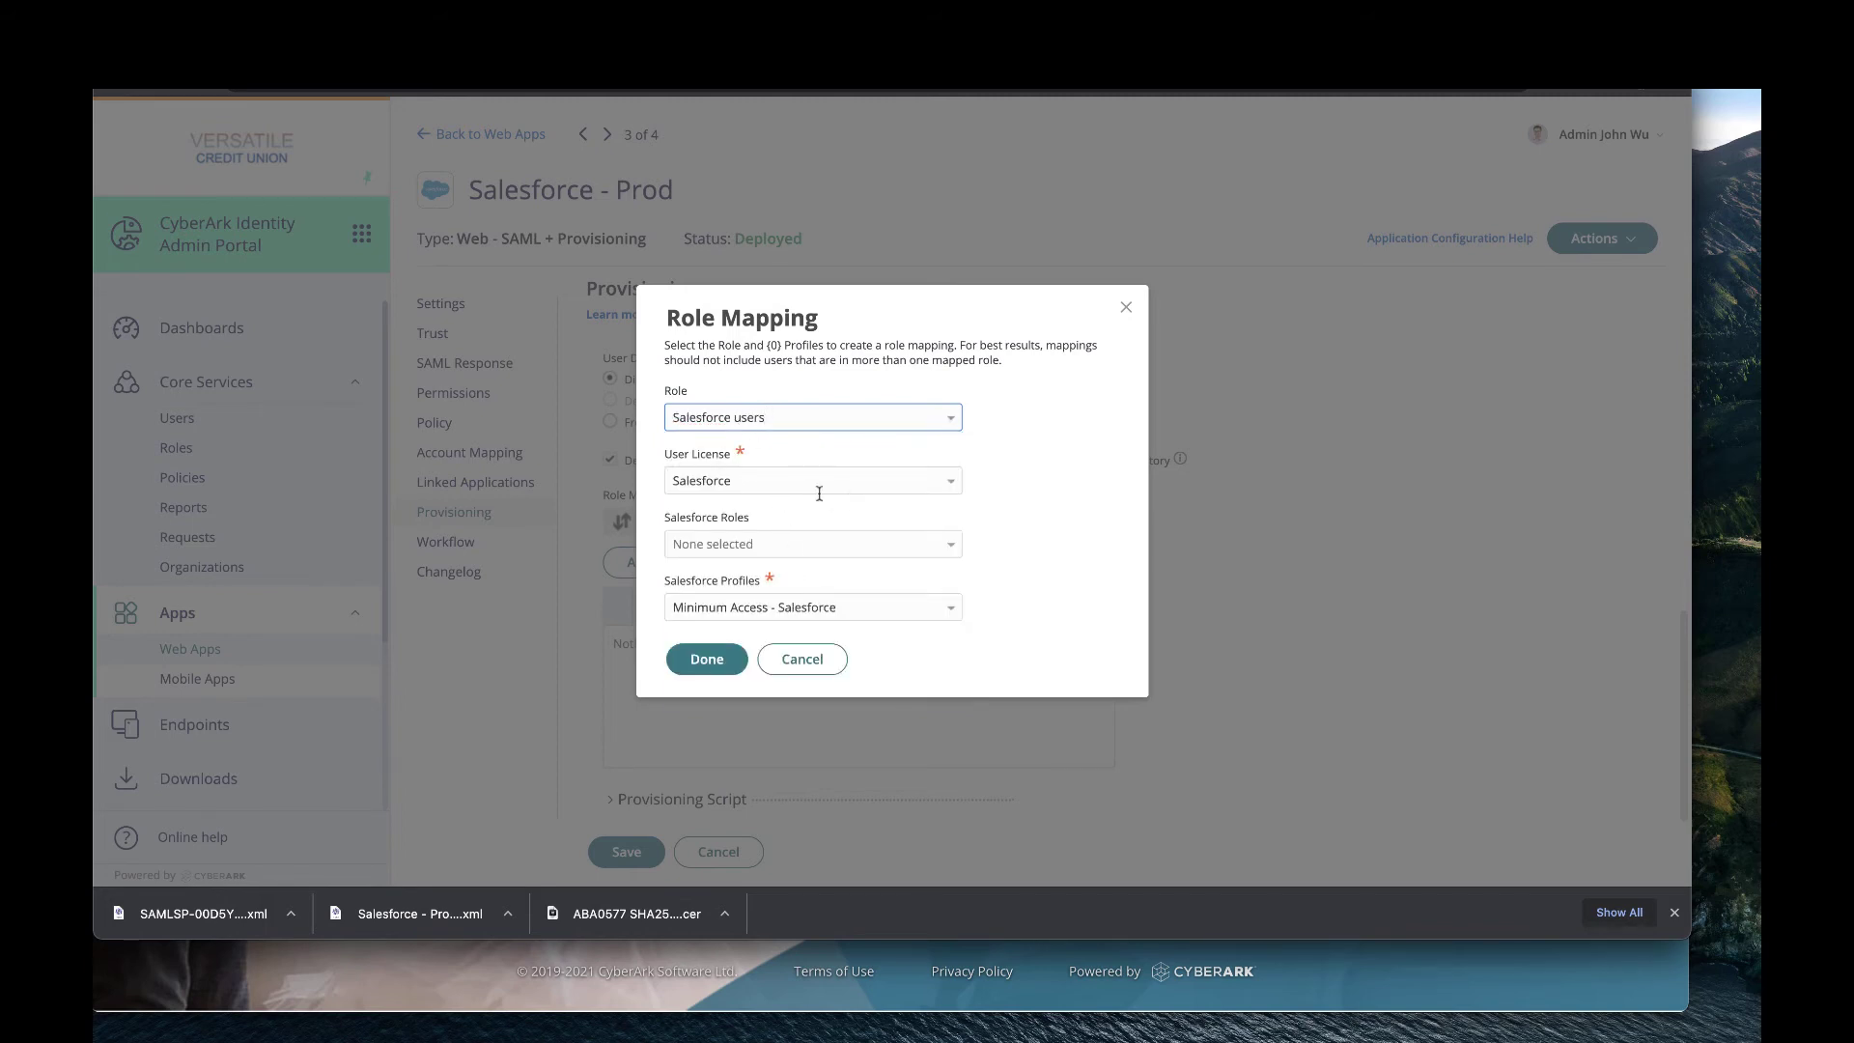
Map it to the Marketing Team Salesforce role and Marketing User profile, and finish the mapping.
{"action": "left_click", "coordinate": [863, 552]}
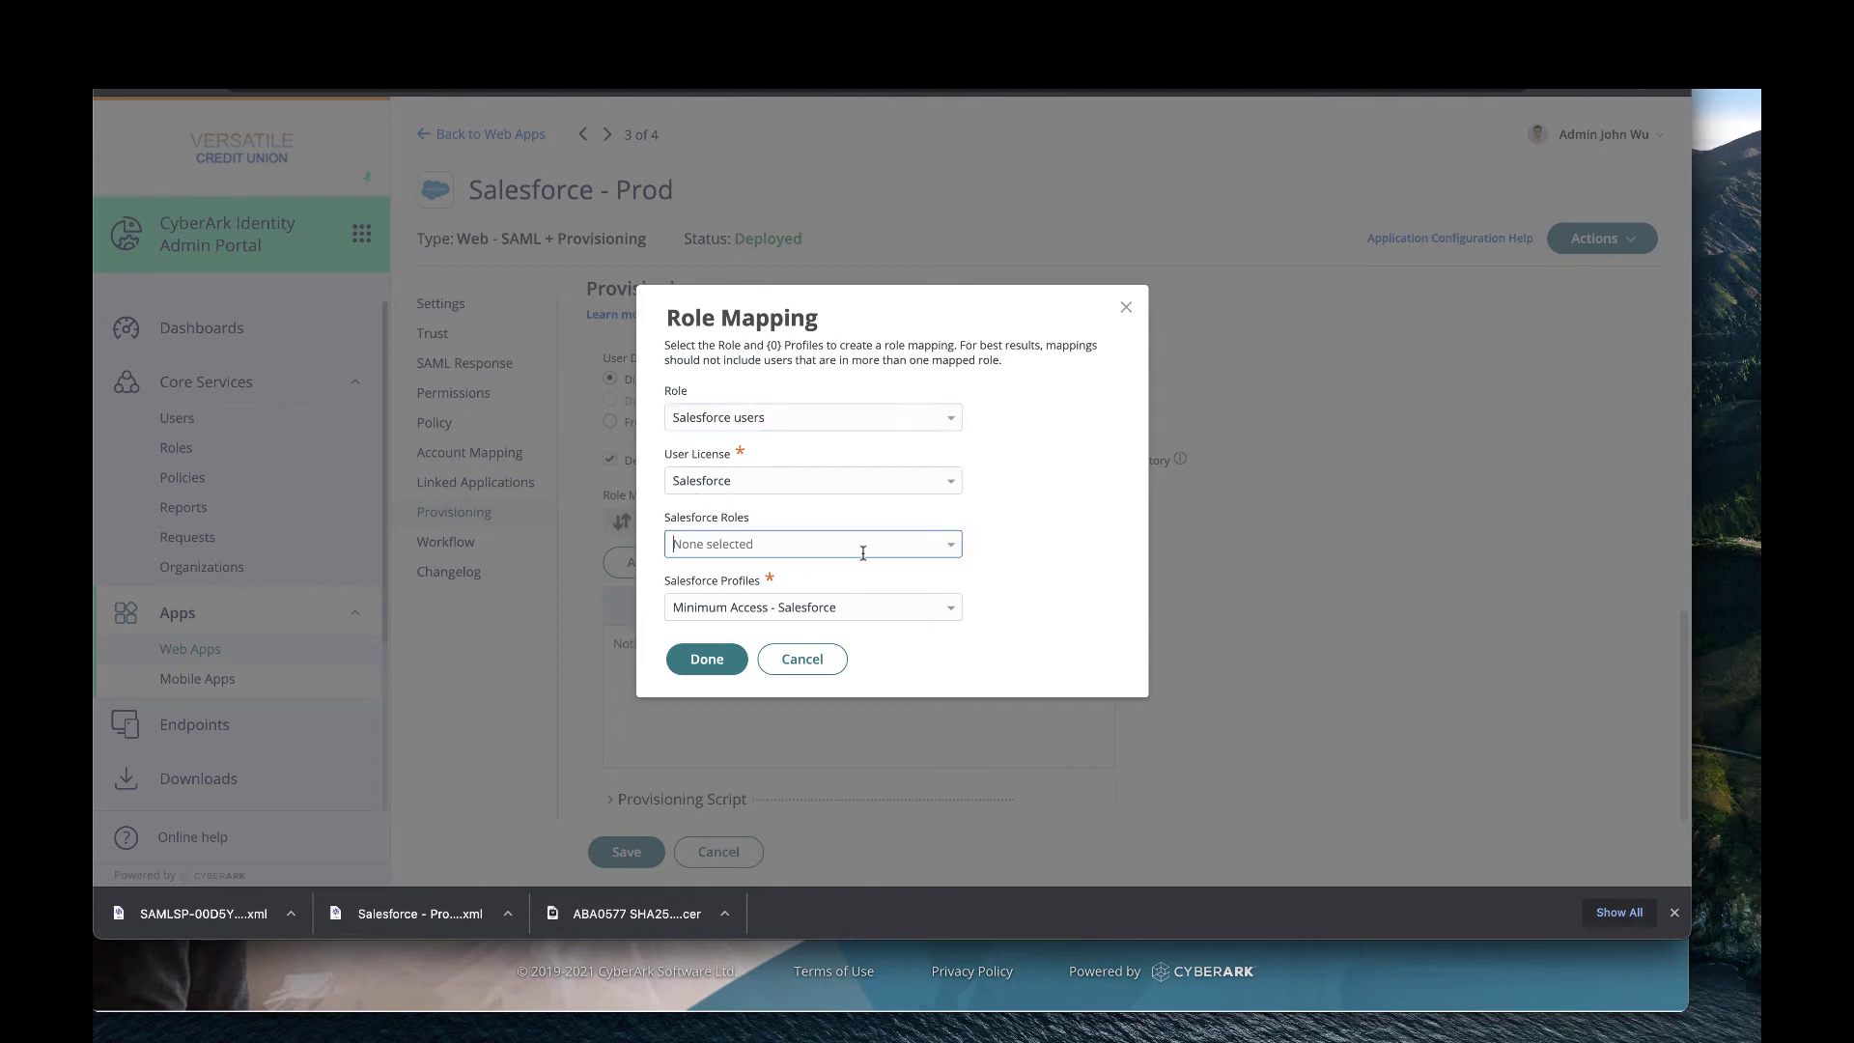
{"action": "left_click", "coordinate": [947, 544]}
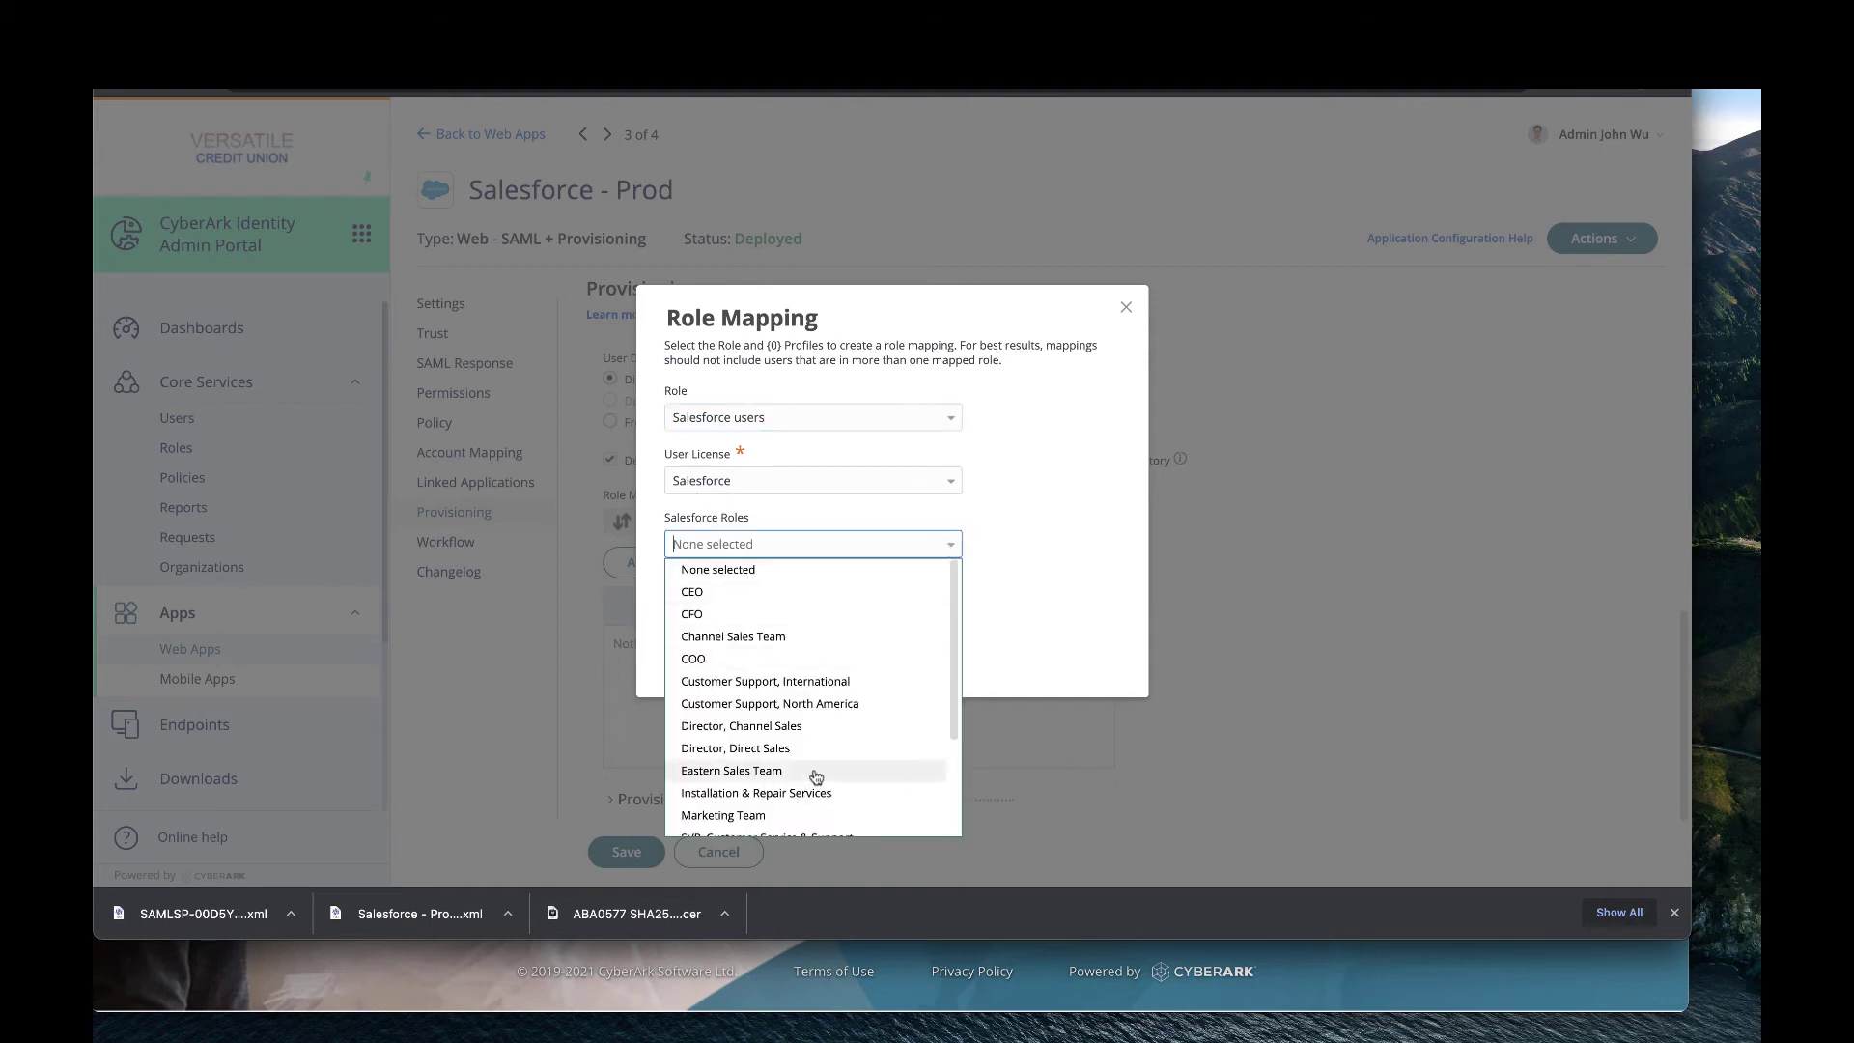
{"action": "left_click", "coordinate": [813, 816]}
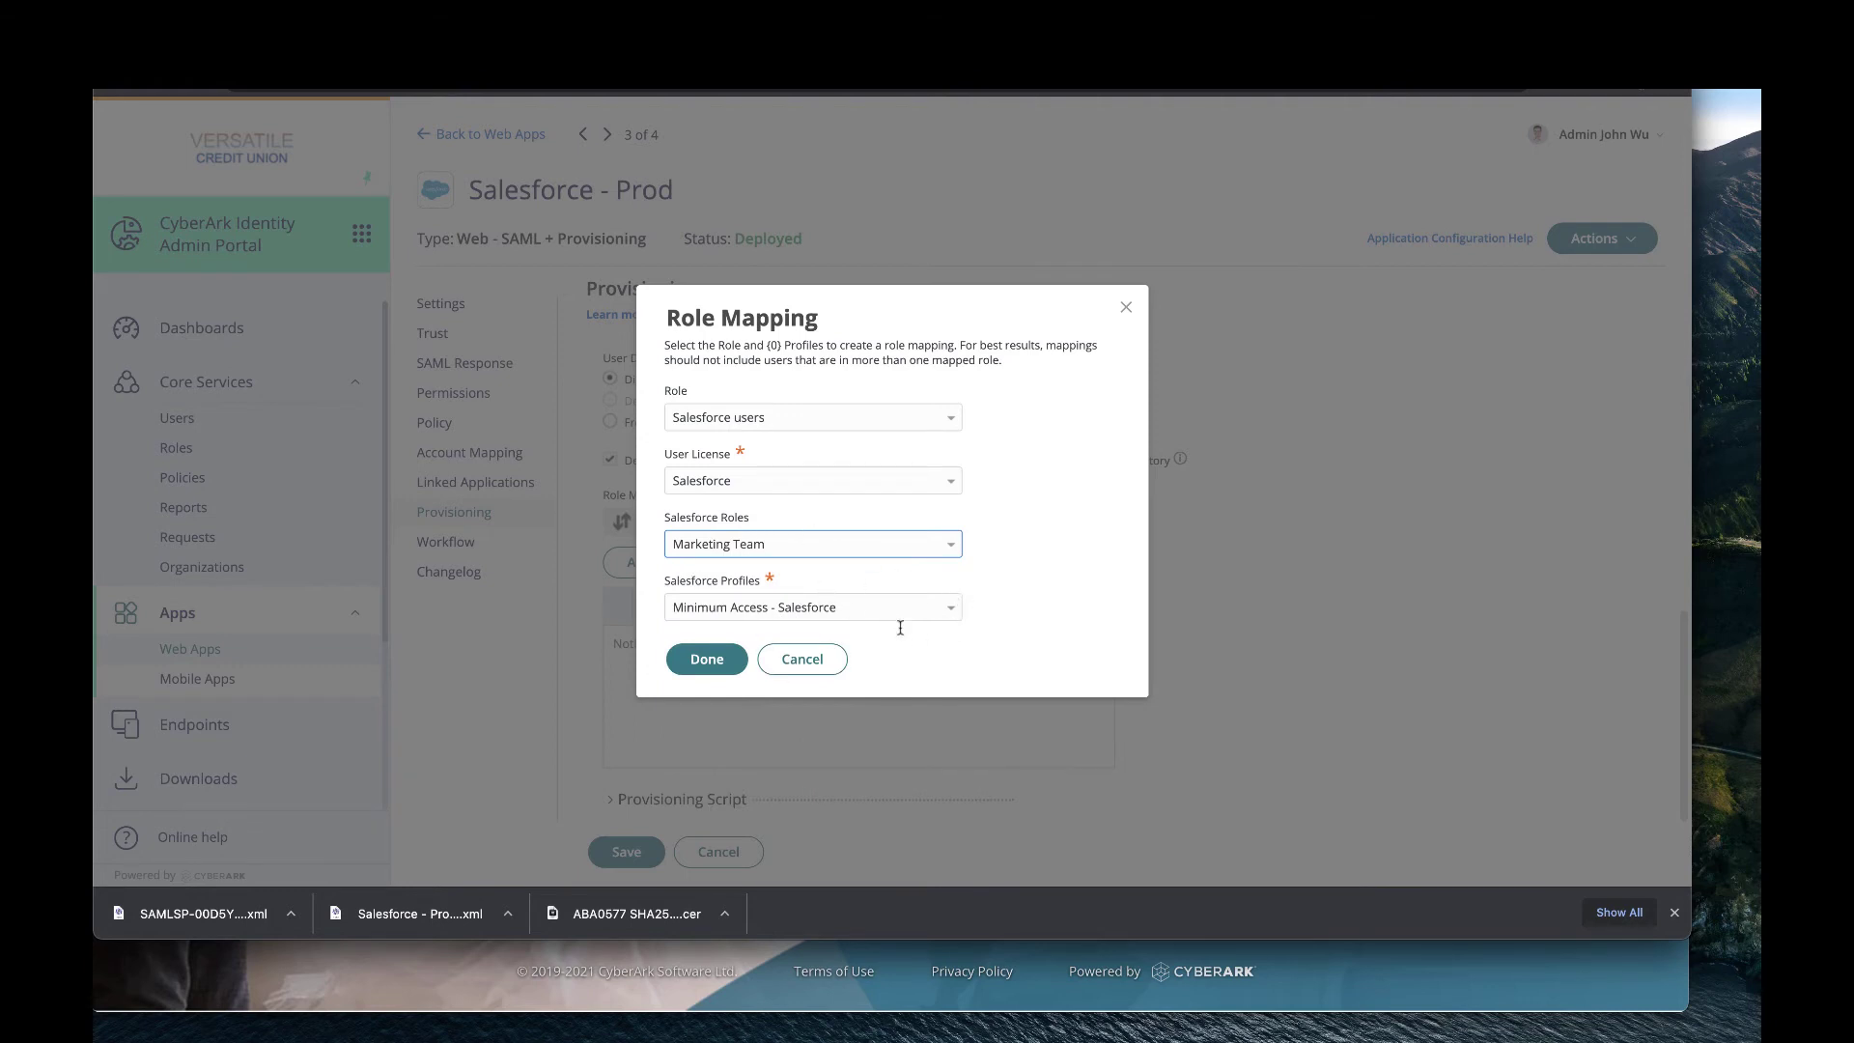
{"action": "left_click", "coordinate": [928, 613]}
{"action": "left_click", "coordinate": [953, 609]}
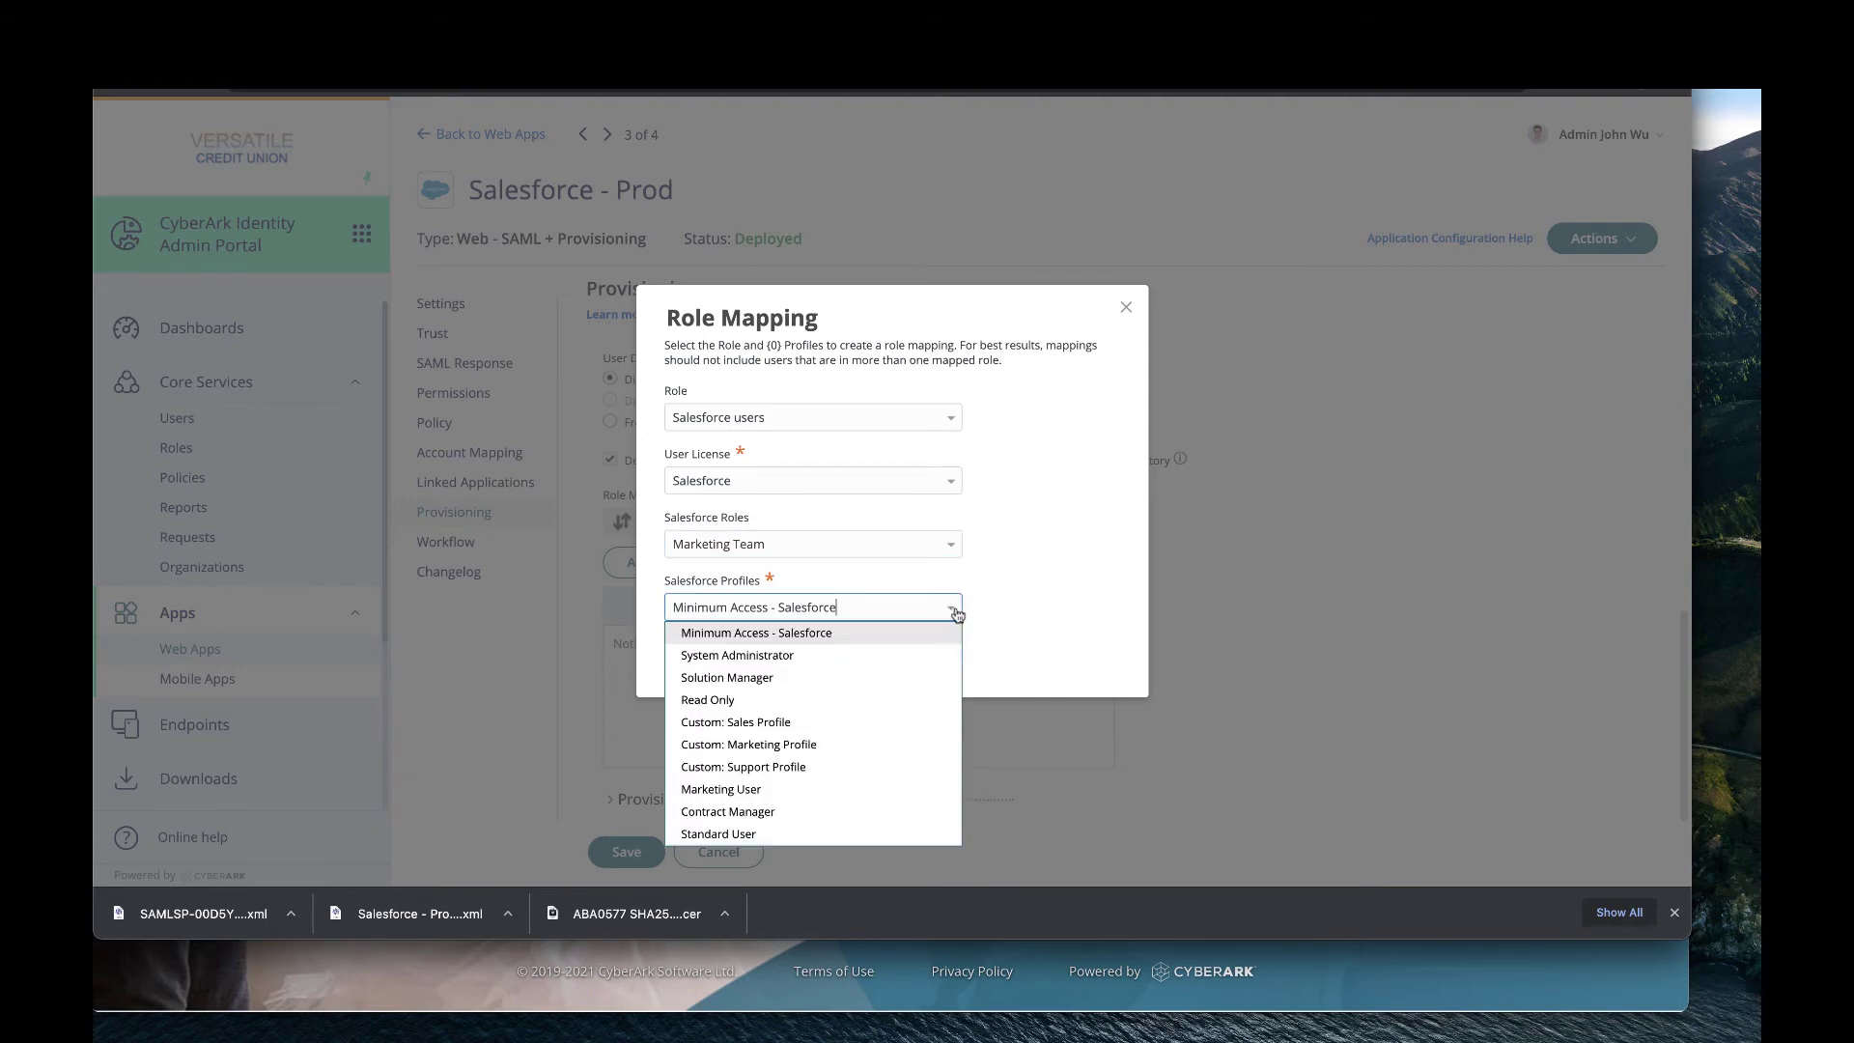
{"action": "left_click", "coordinate": [770, 835]}
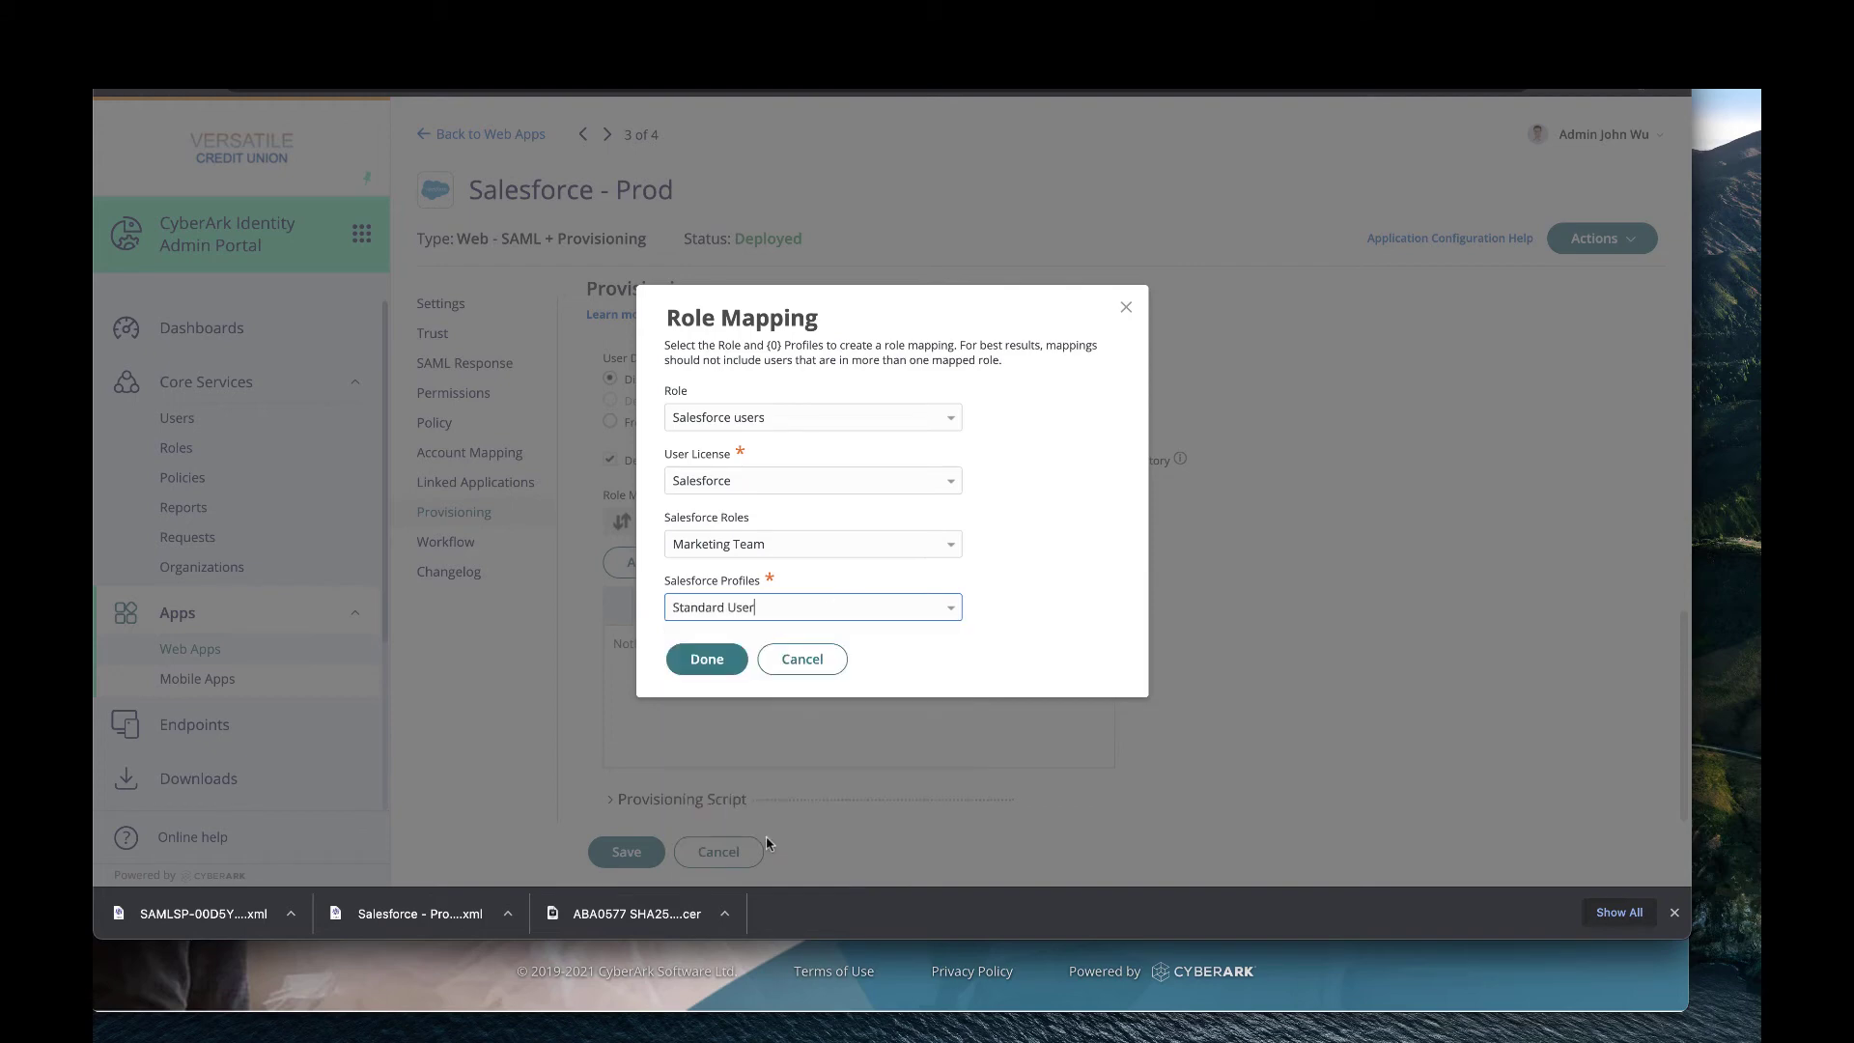
{"action": "left_click", "coordinate": [947, 618]}
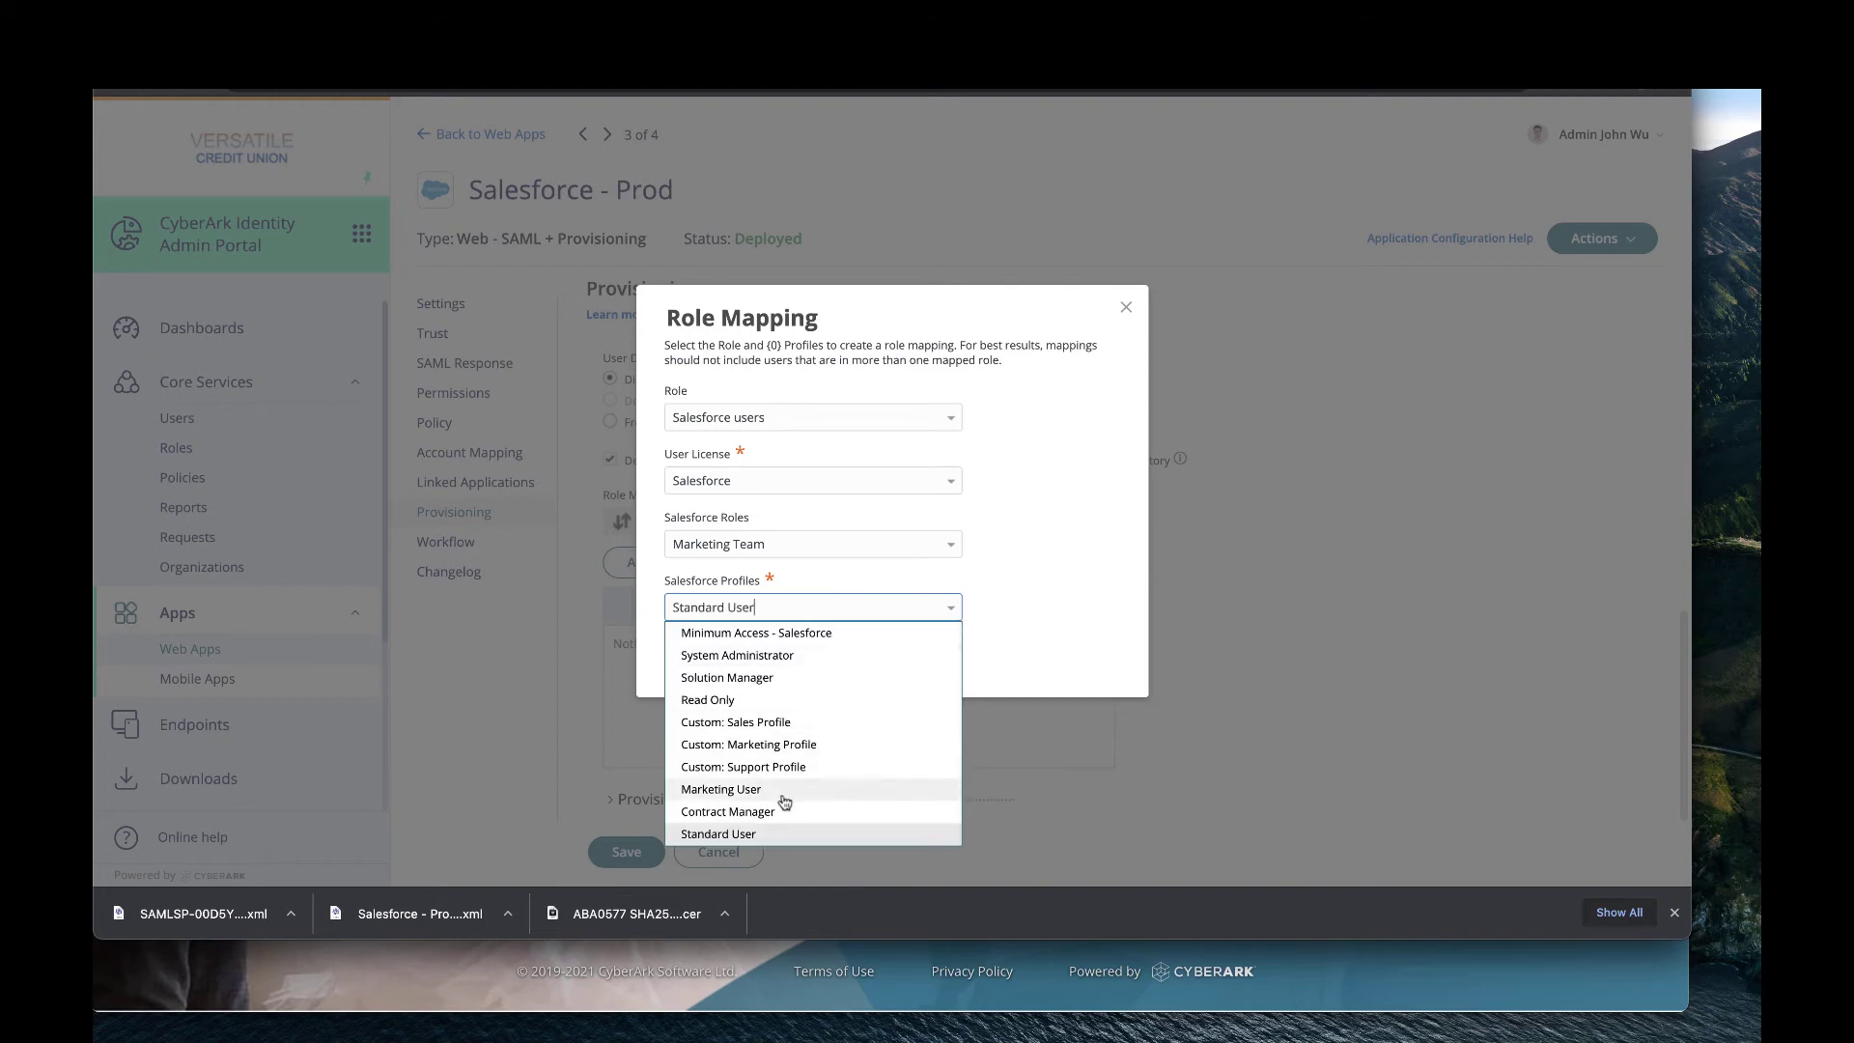
{"action": "left_click", "coordinate": [785, 802]}
{"action": "left_click", "coordinate": [707, 667]}
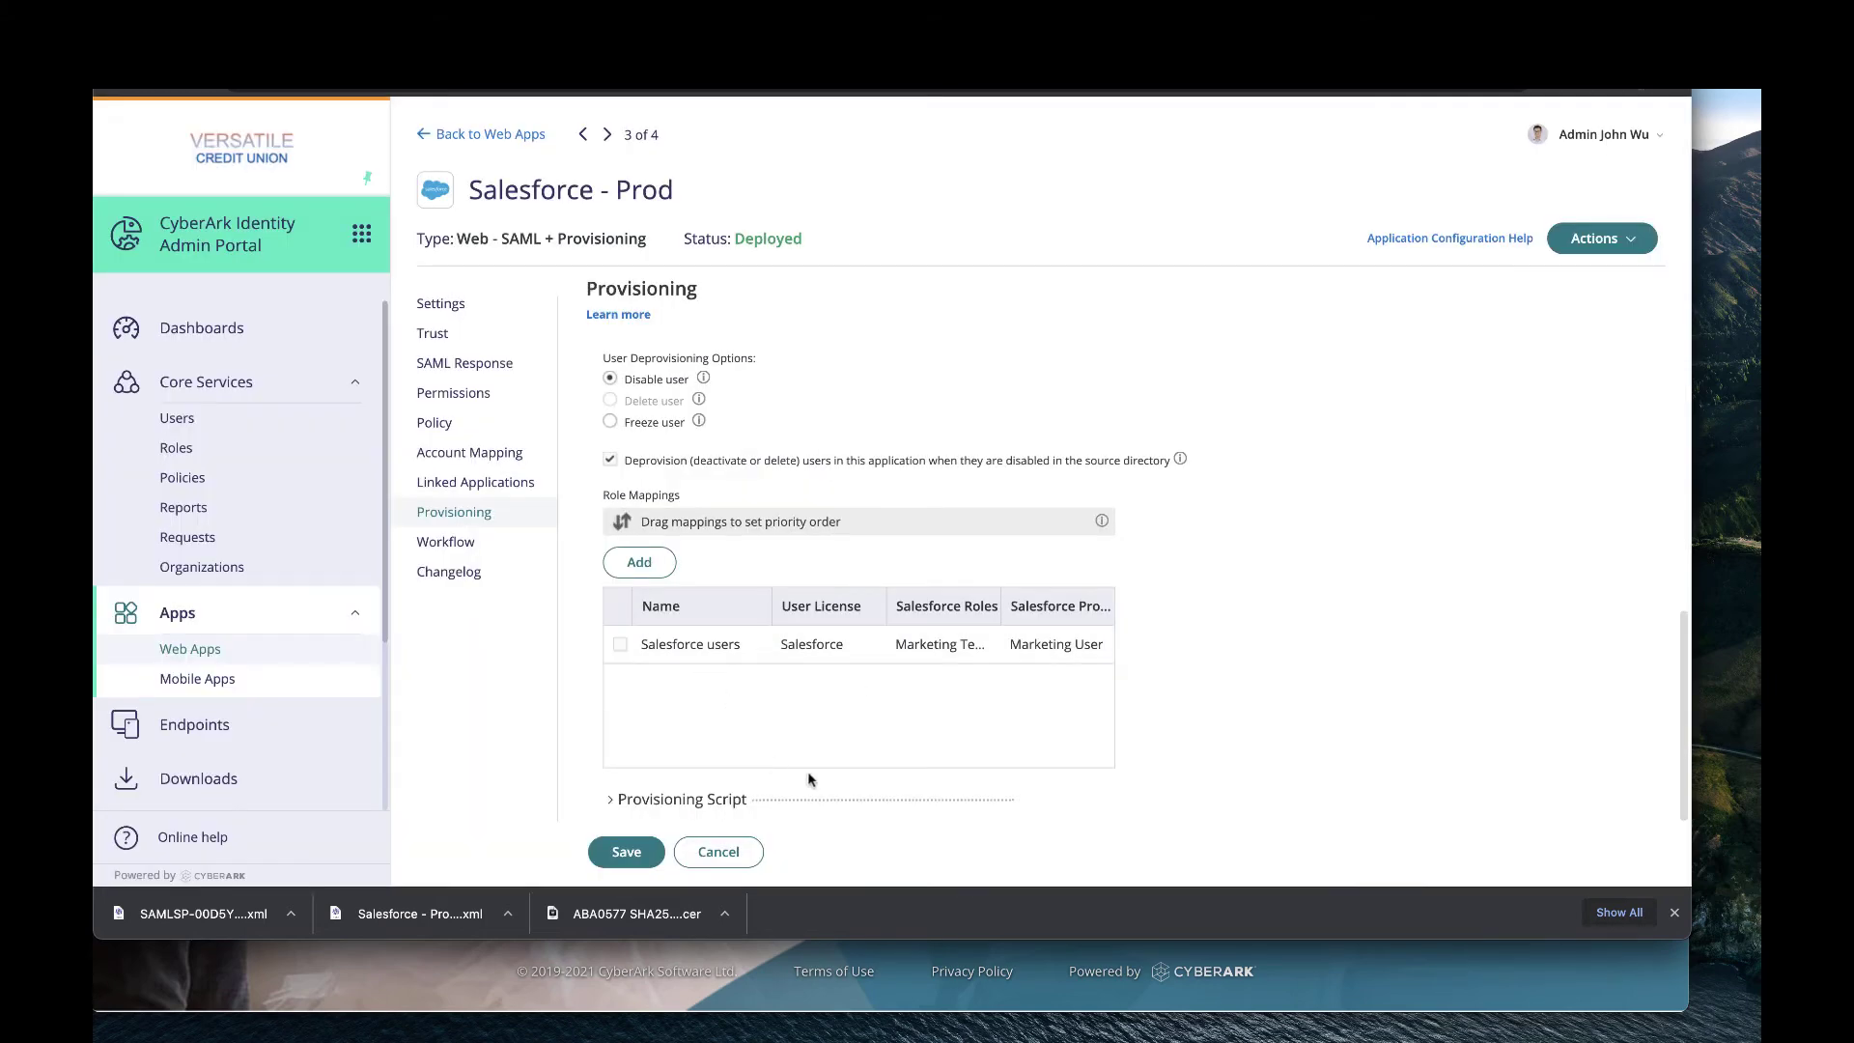
Save the Salesforce - Prod provisioning settings and switch back to the Salesforce Setup tab.
{"action": "left_click", "coordinate": [638, 862]}
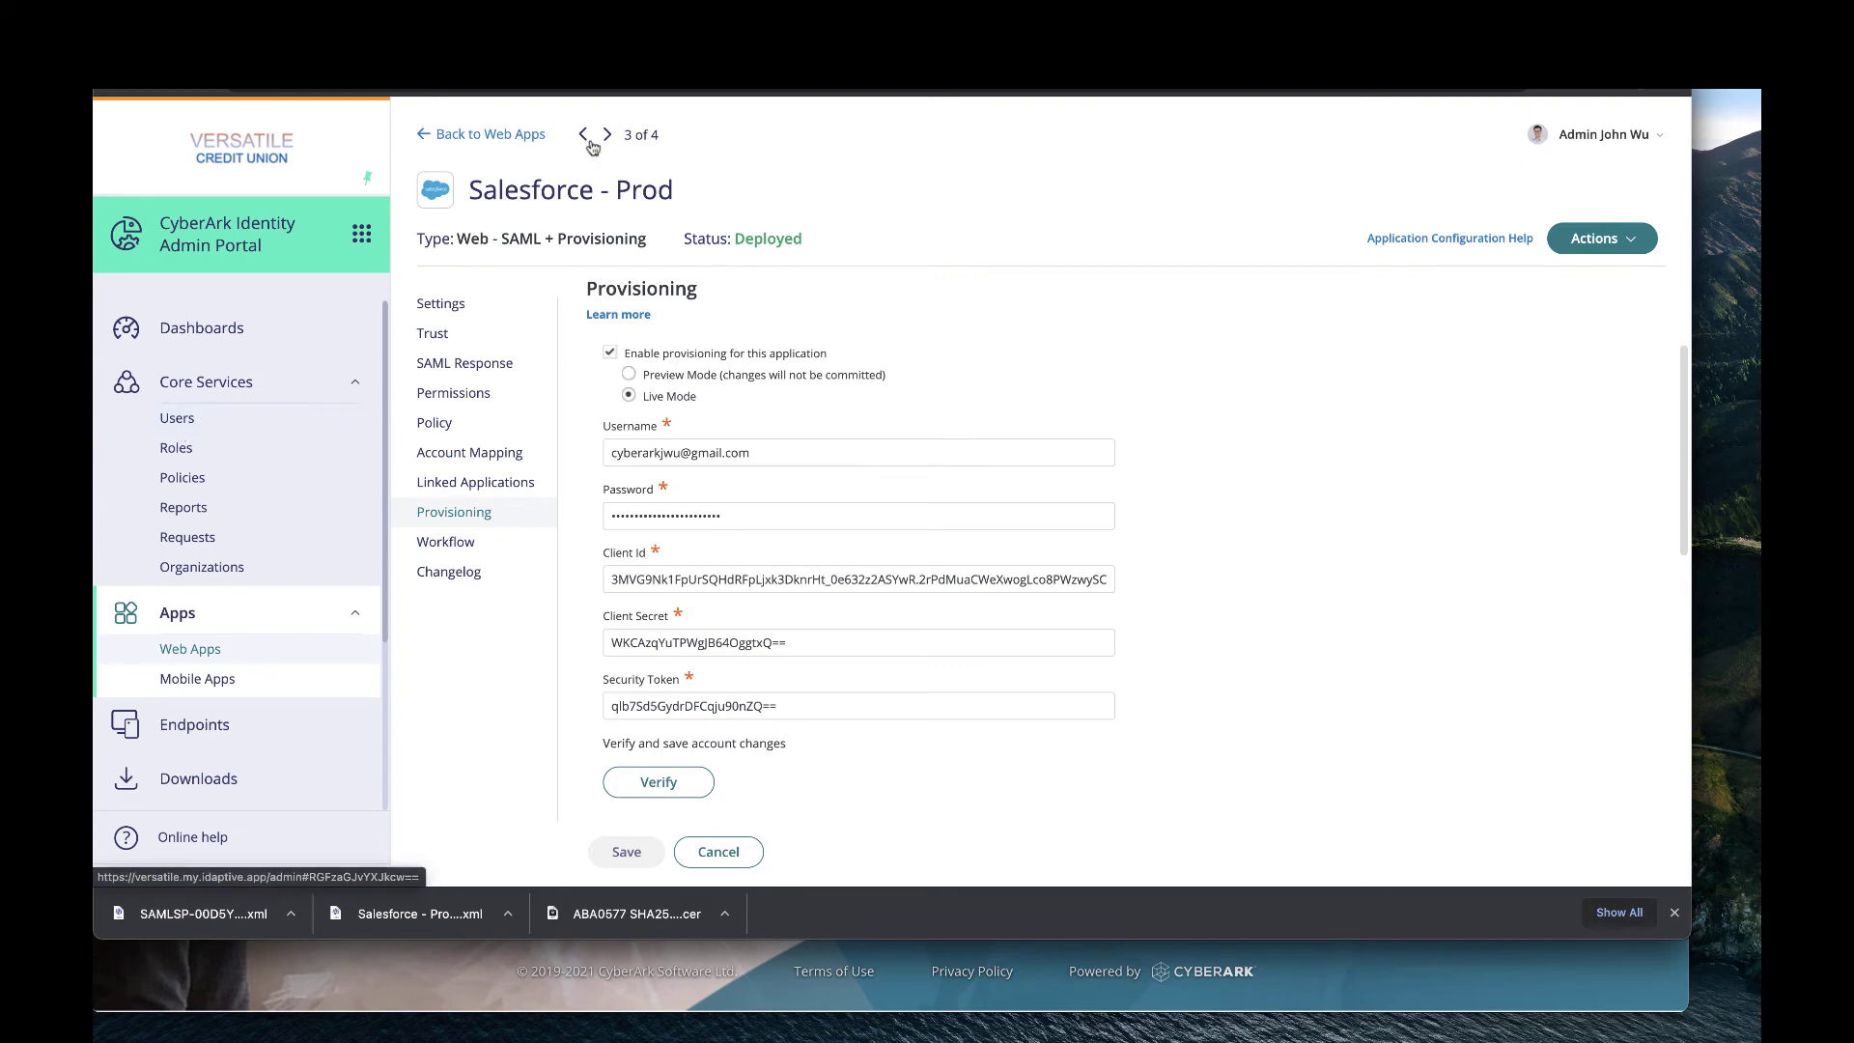
{"action": "left_click", "coordinate": [541, 39]}
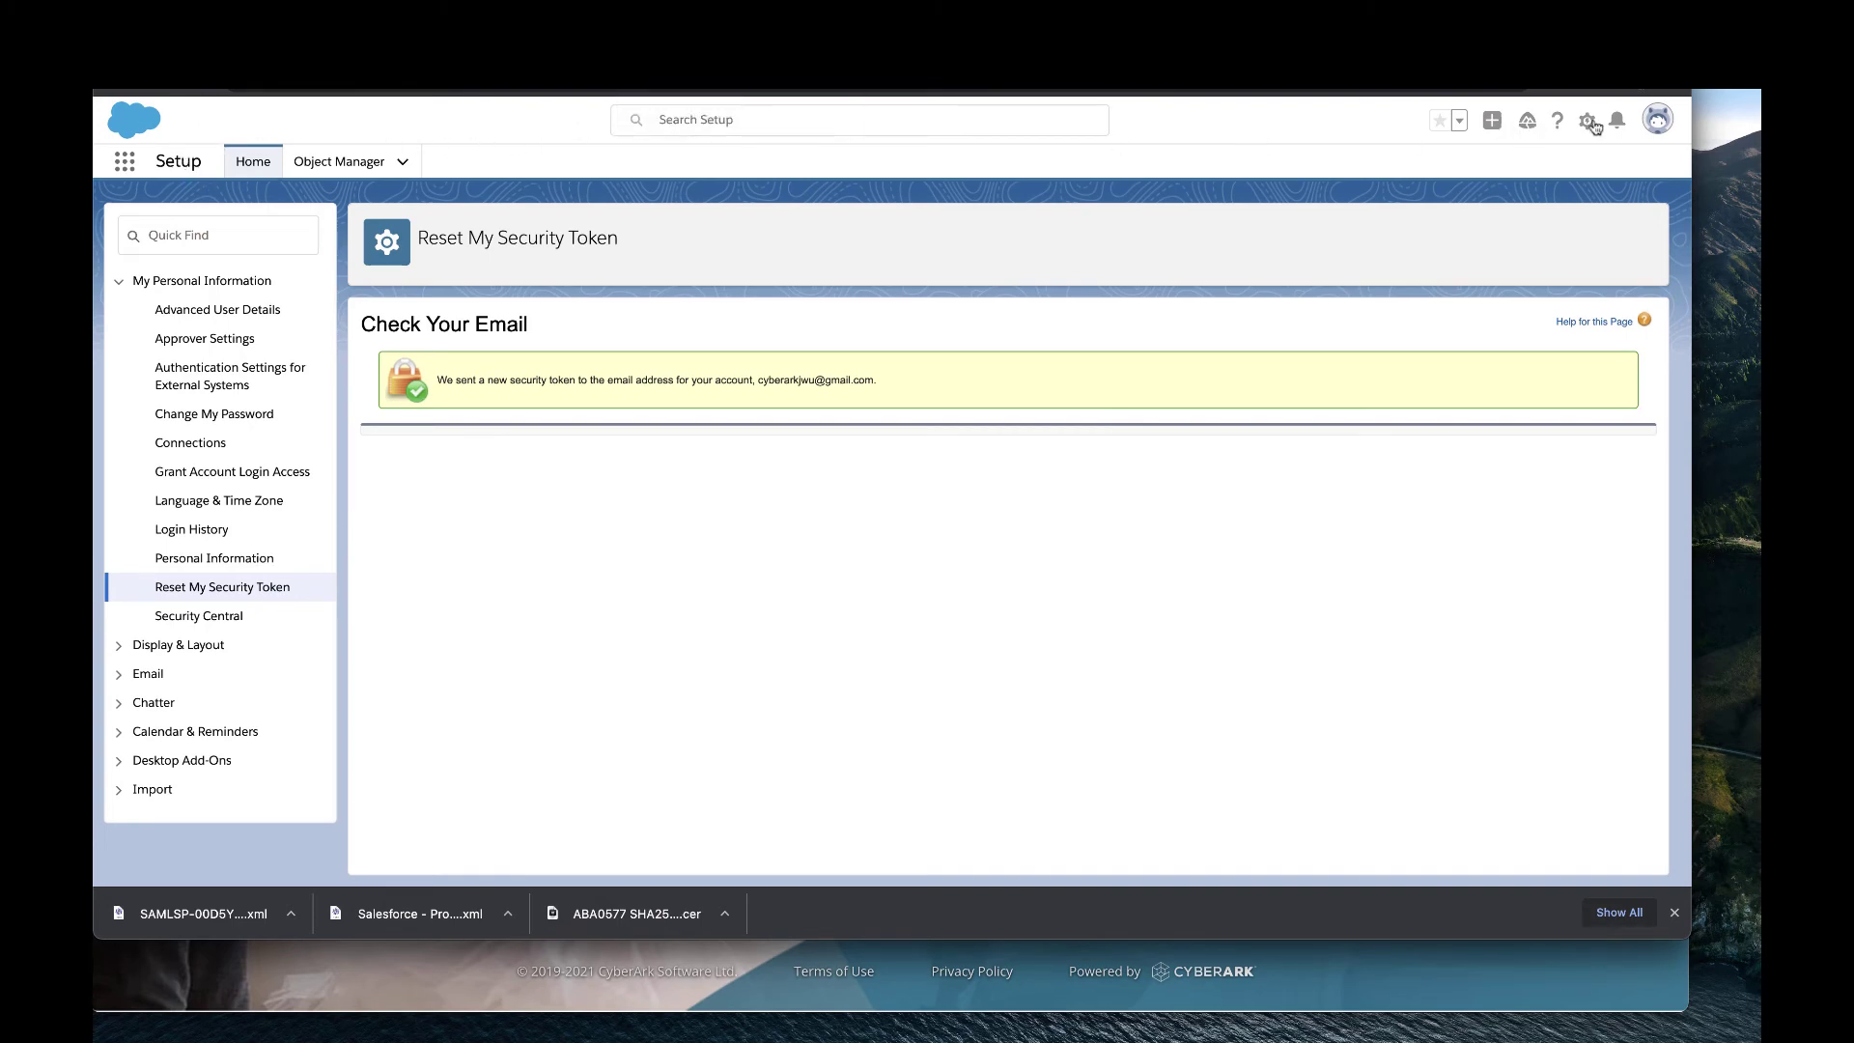
Check the Users list in Salesforce Setup via Quick Find, then return to the CyberArk tab.
{"action": "left_click", "coordinate": [1588, 122]}
{"action": "left_click", "coordinate": [1545, 166]}
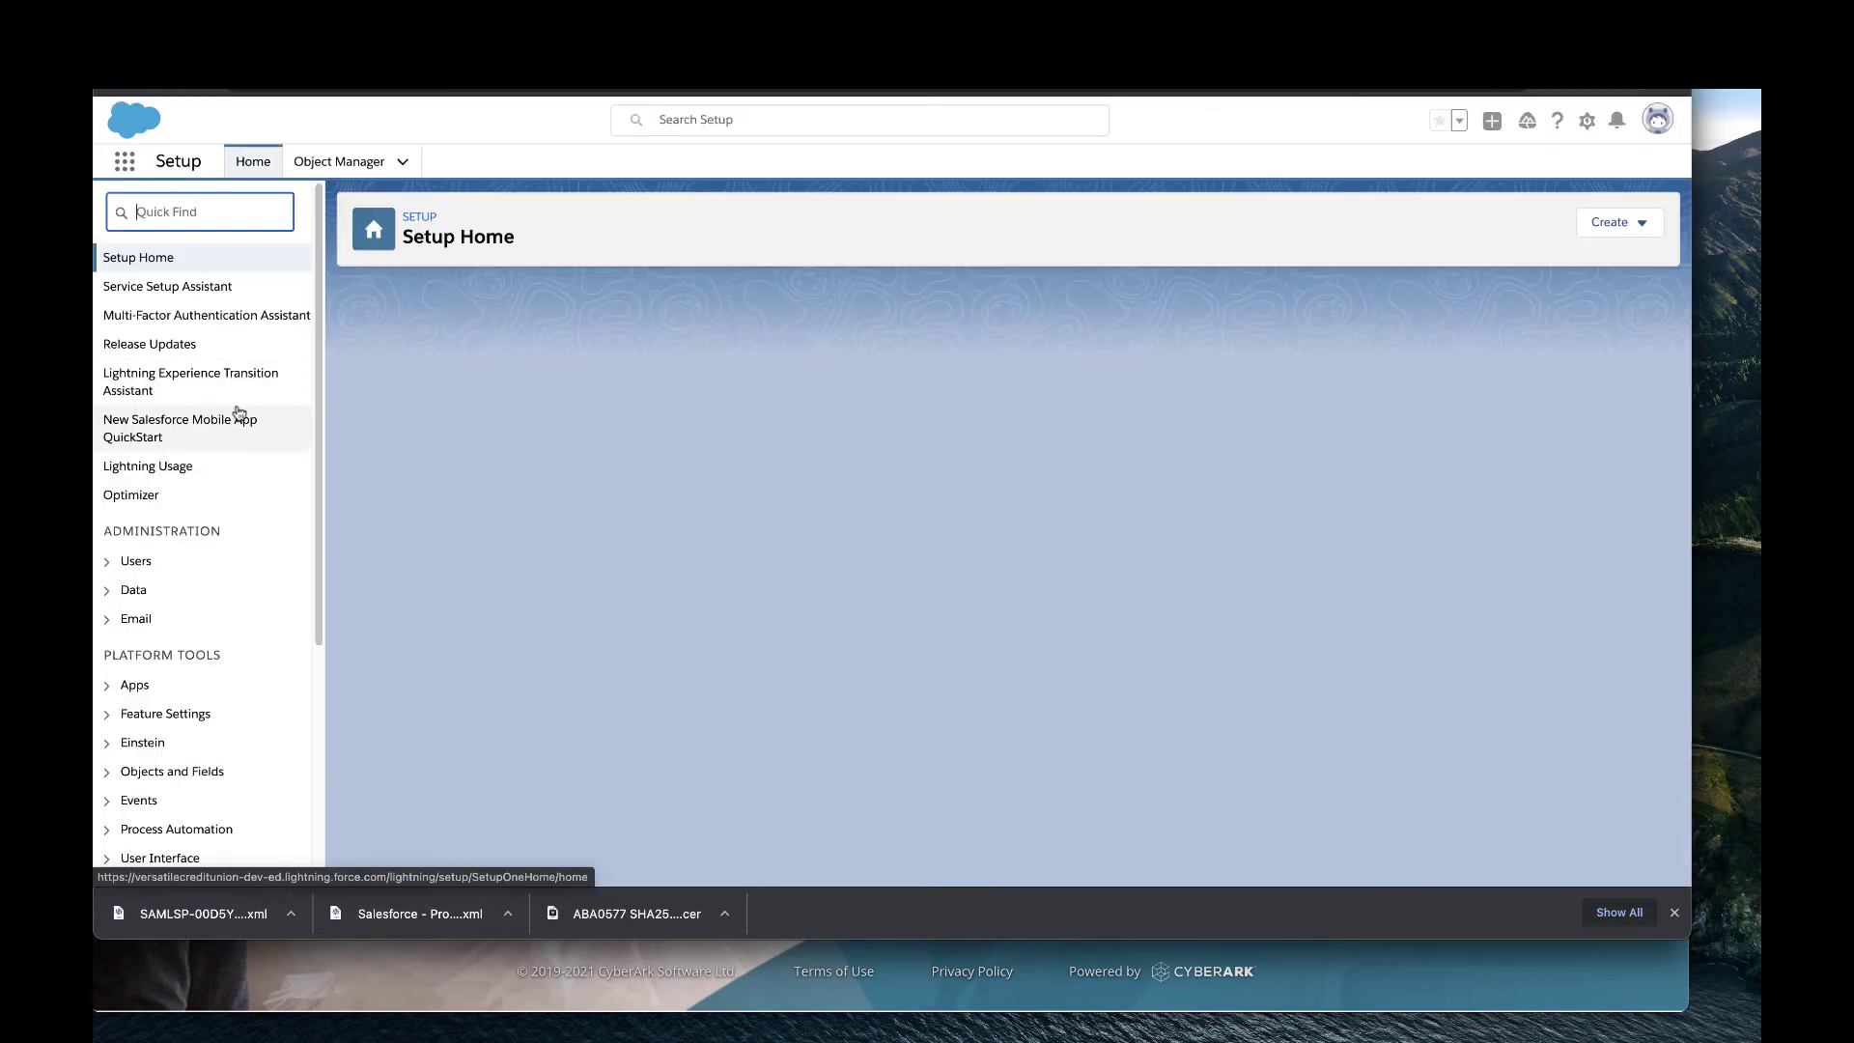
{"action": "type", "text": "user"}
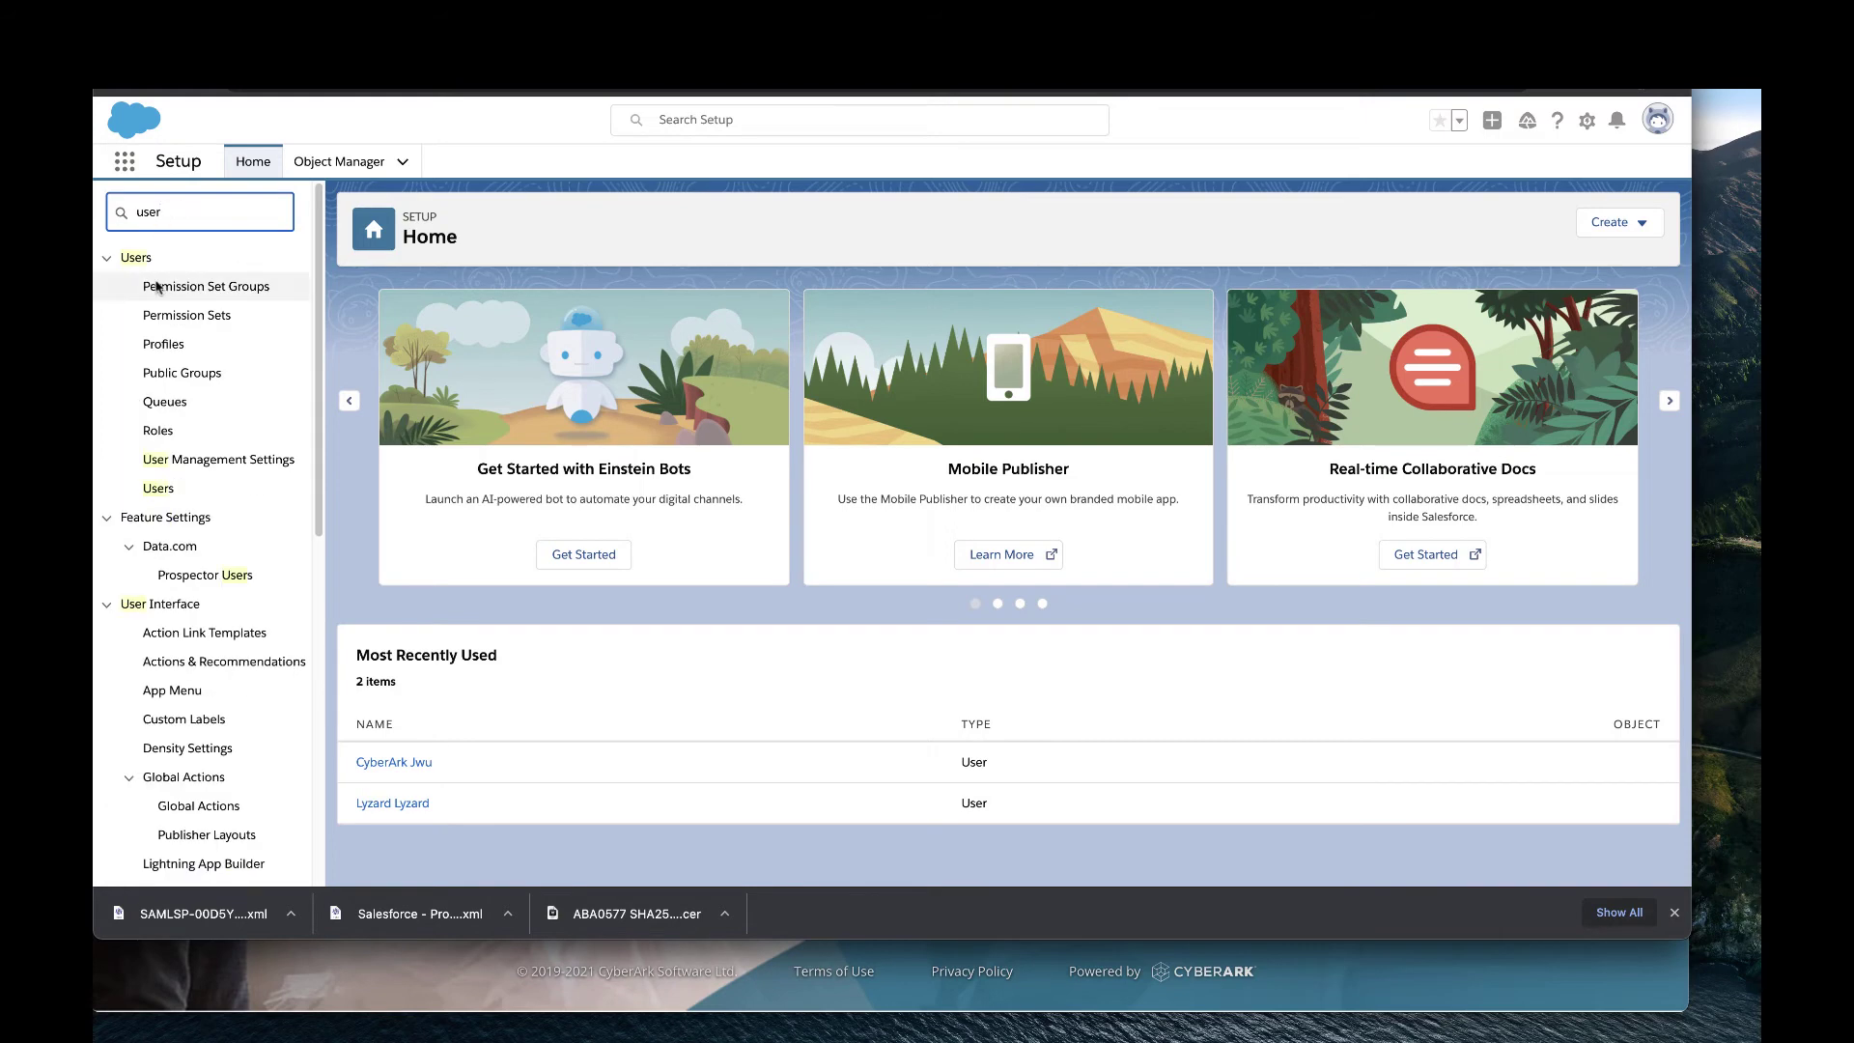
{"action": "left_click", "coordinate": [158, 488]}
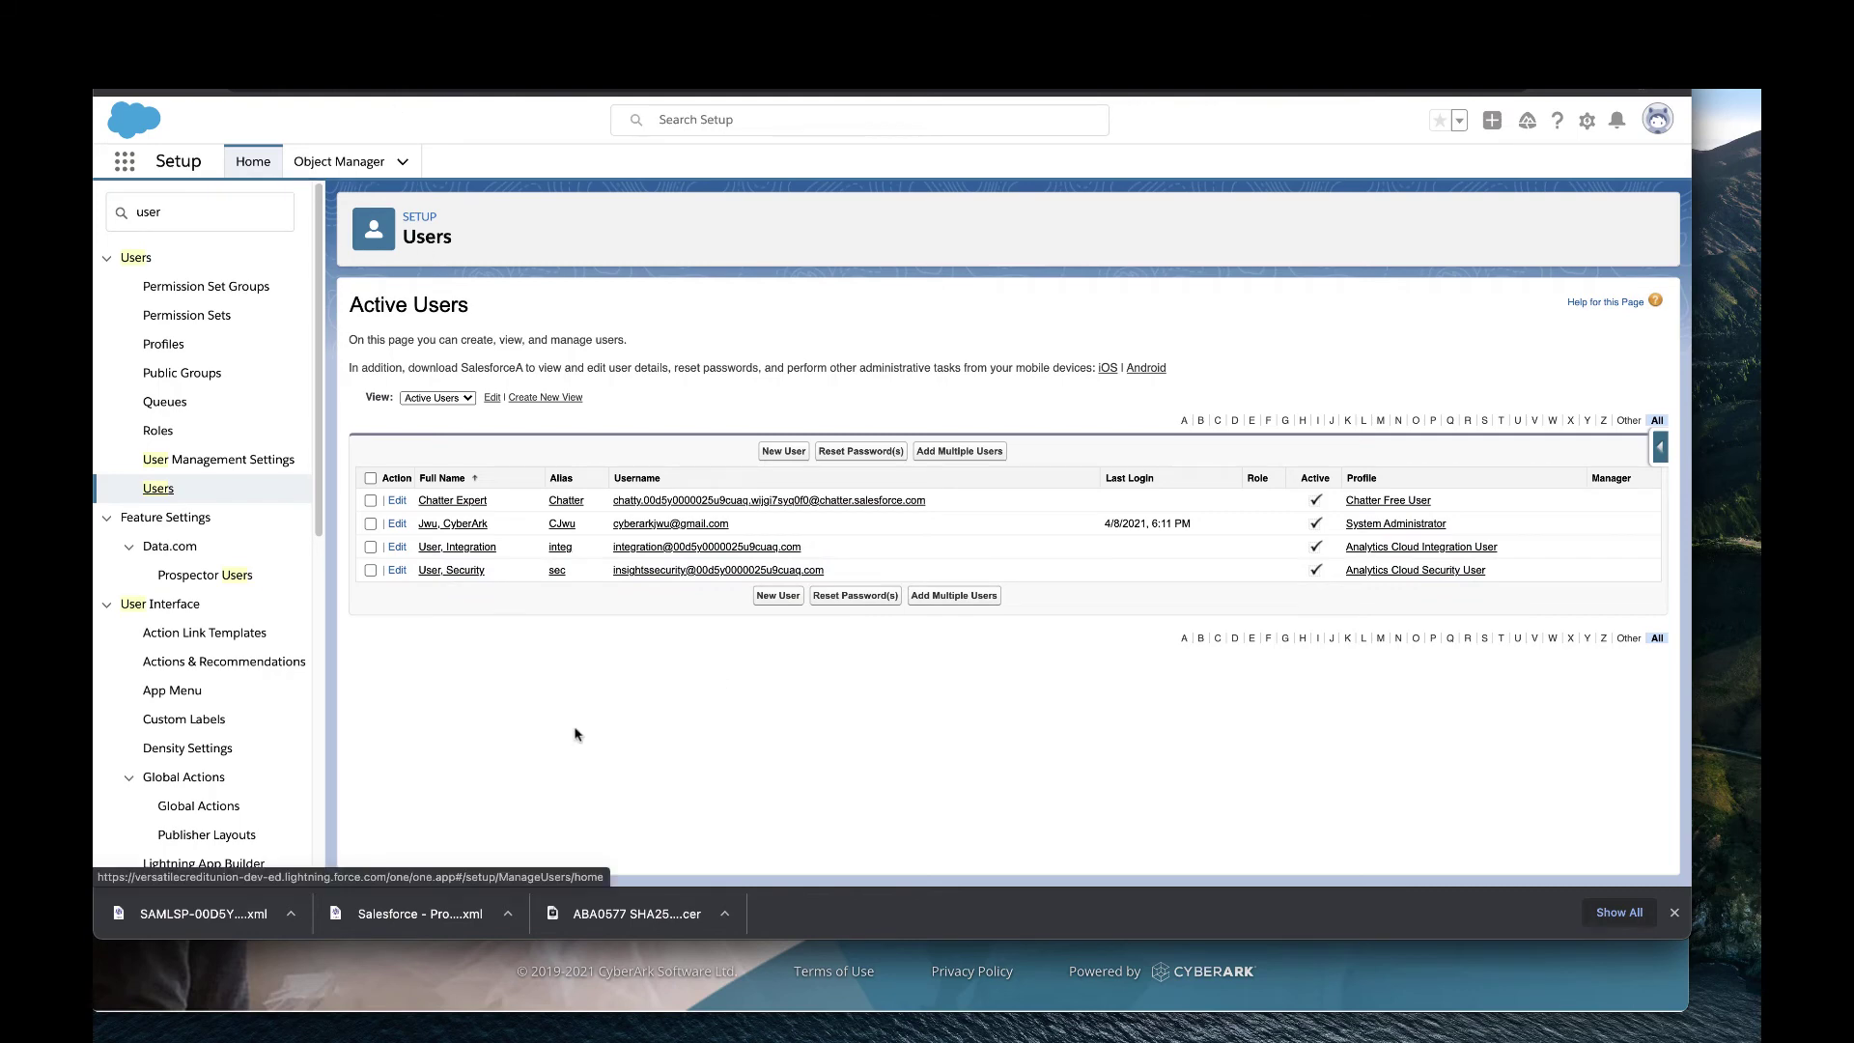
{"action": "left_click", "coordinate": [503, 104]}
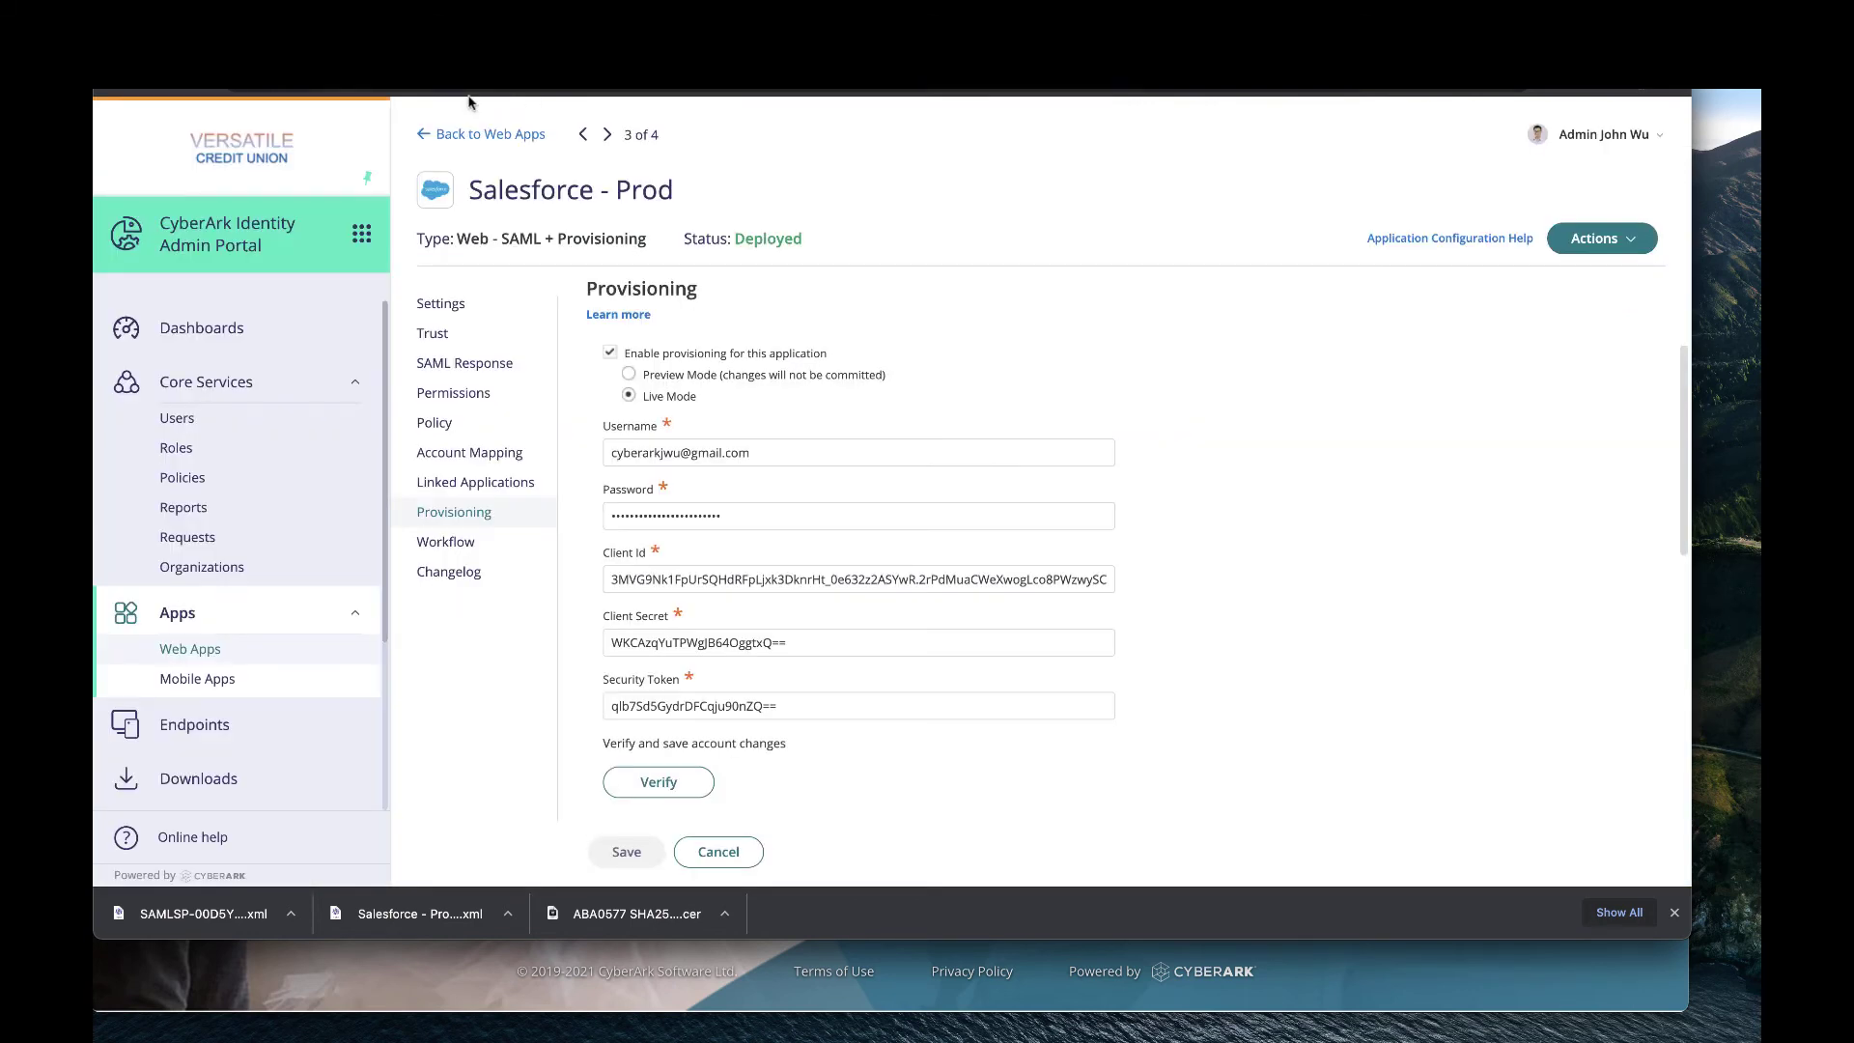
Start a new CyberArk user with the test login name on the lyzrd.net suffix.
{"action": "left_click", "coordinate": [217, 430]}
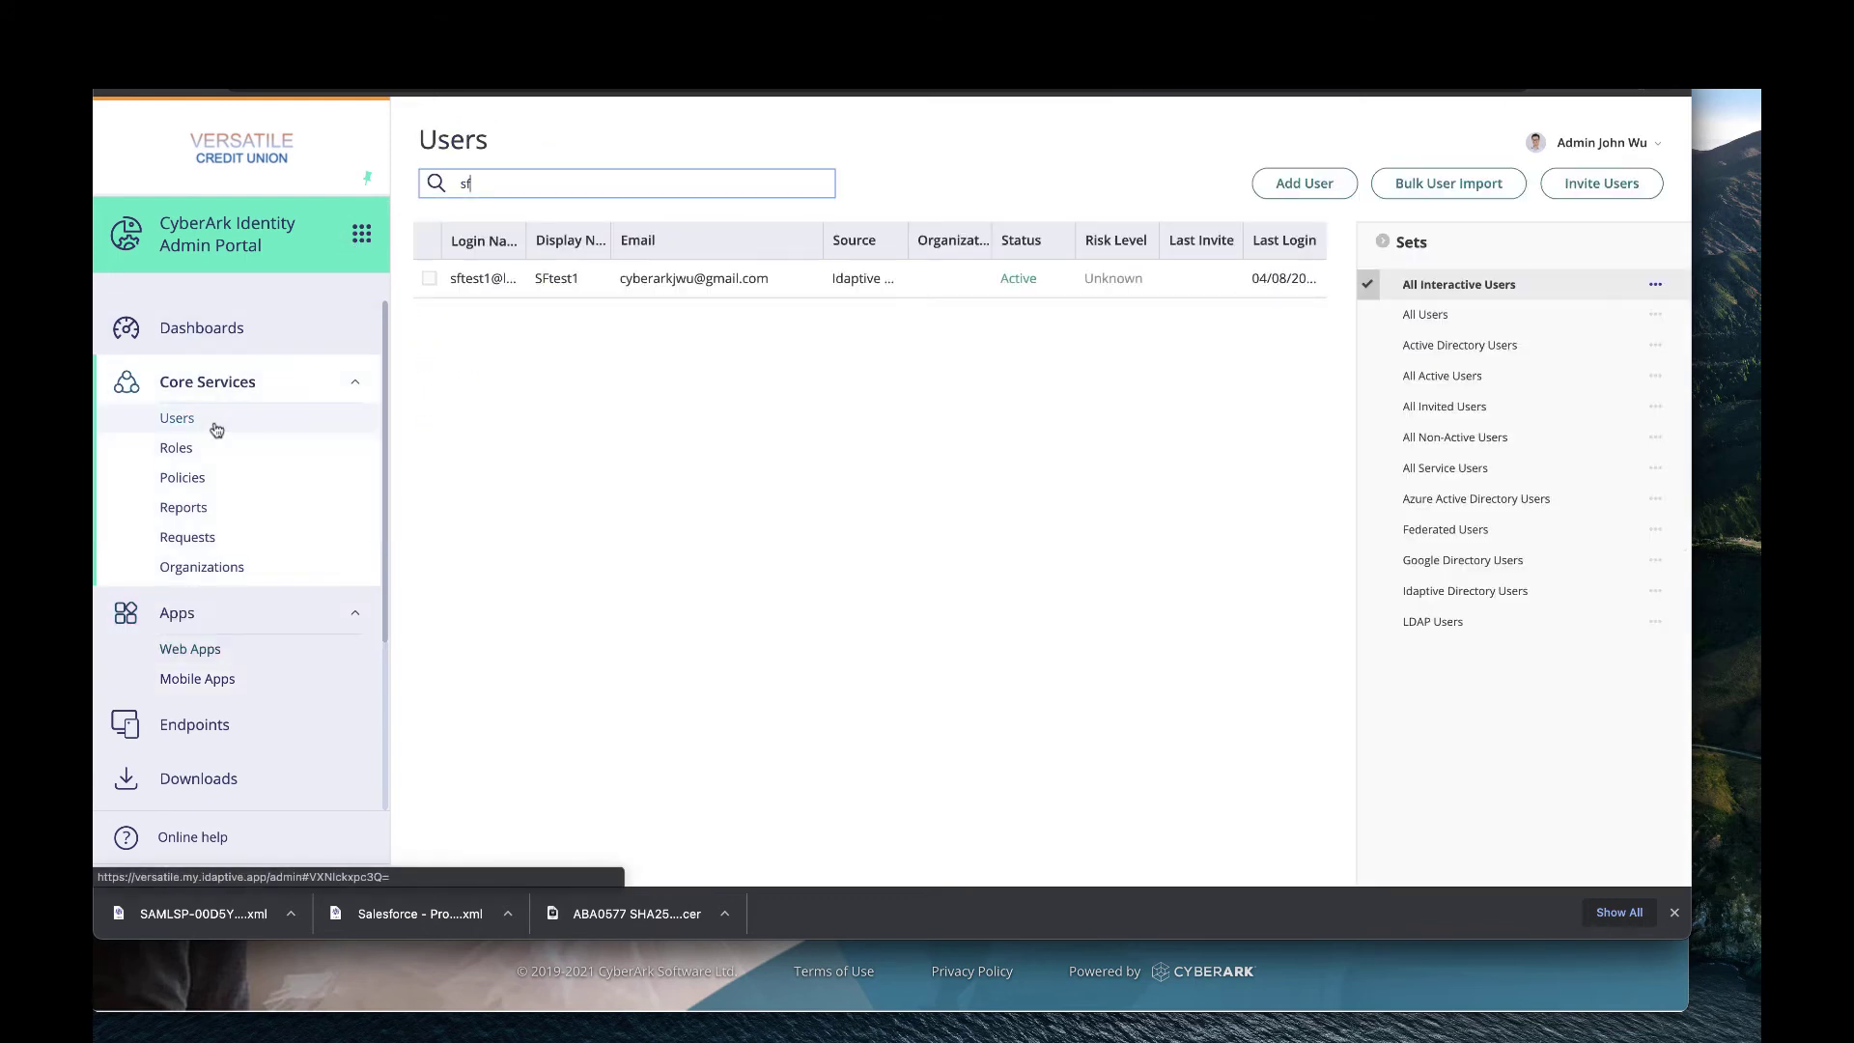
{"action": "left_click", "coordinate": [1338, 189]}
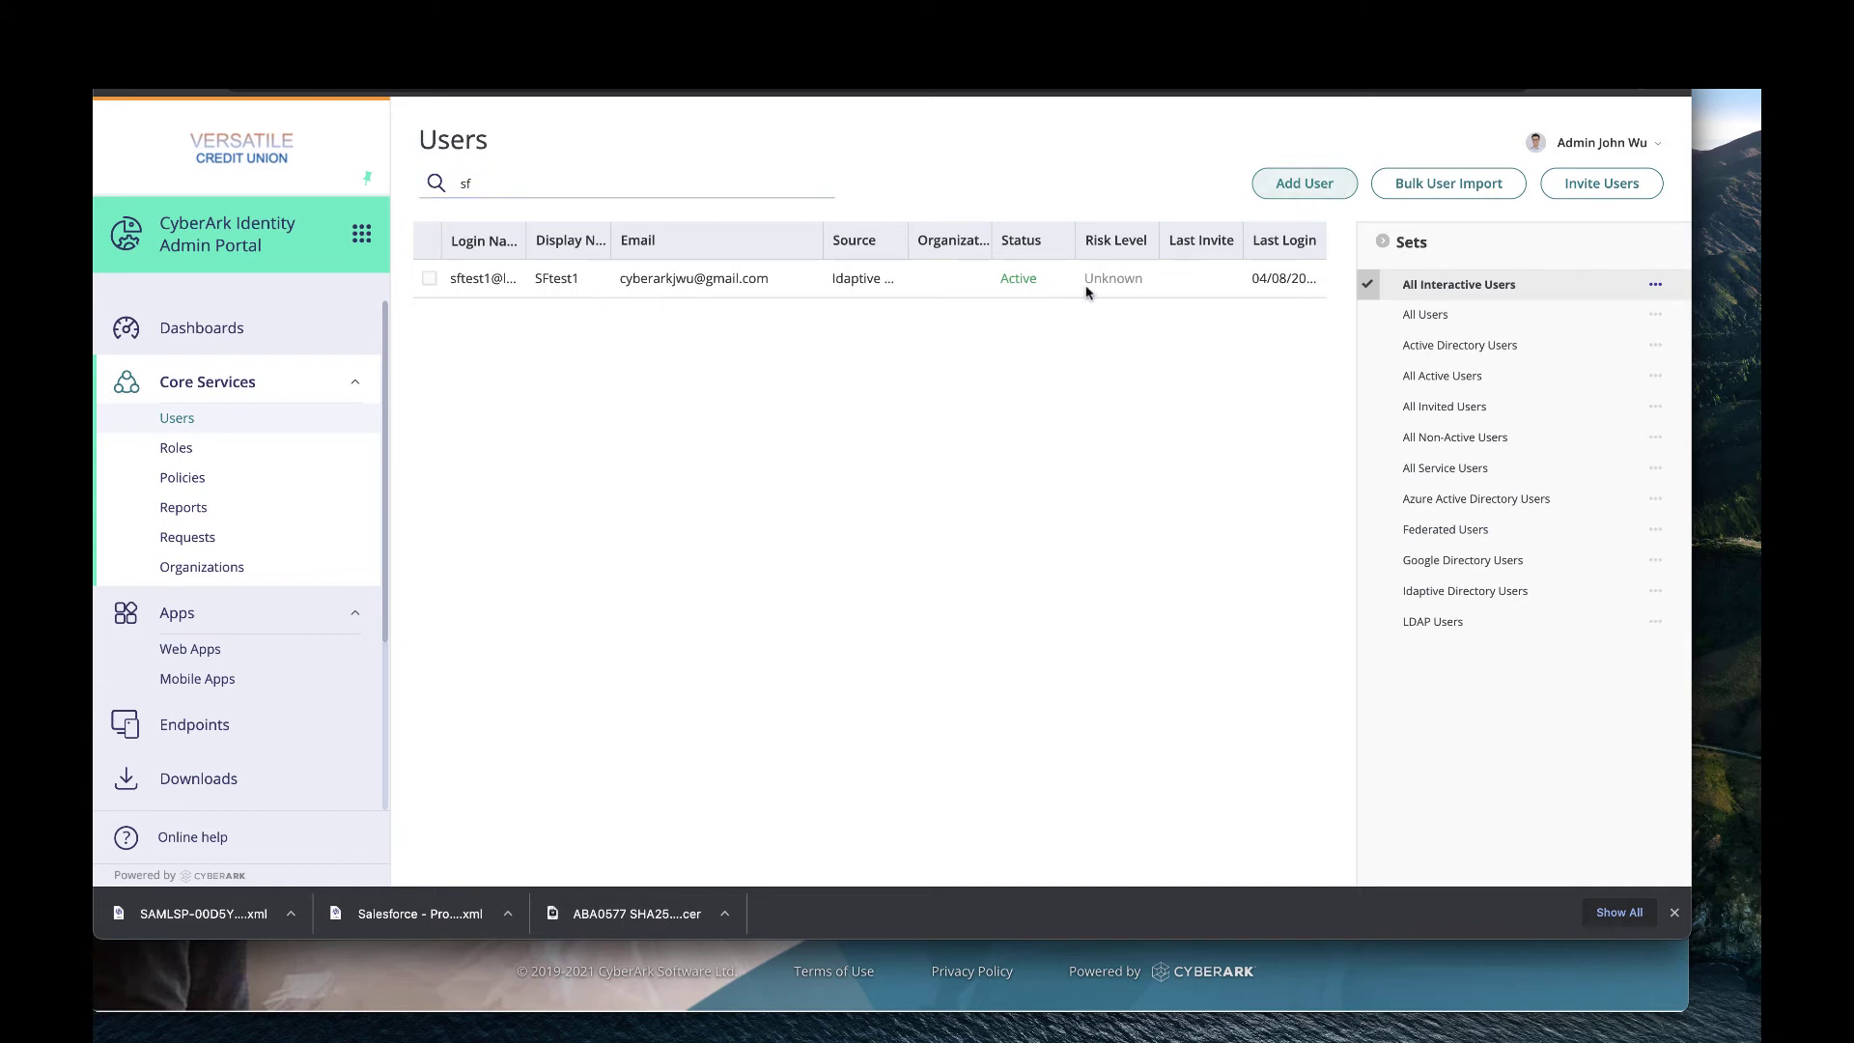
{"action": "left_click", "coordinate": [462, 372]}
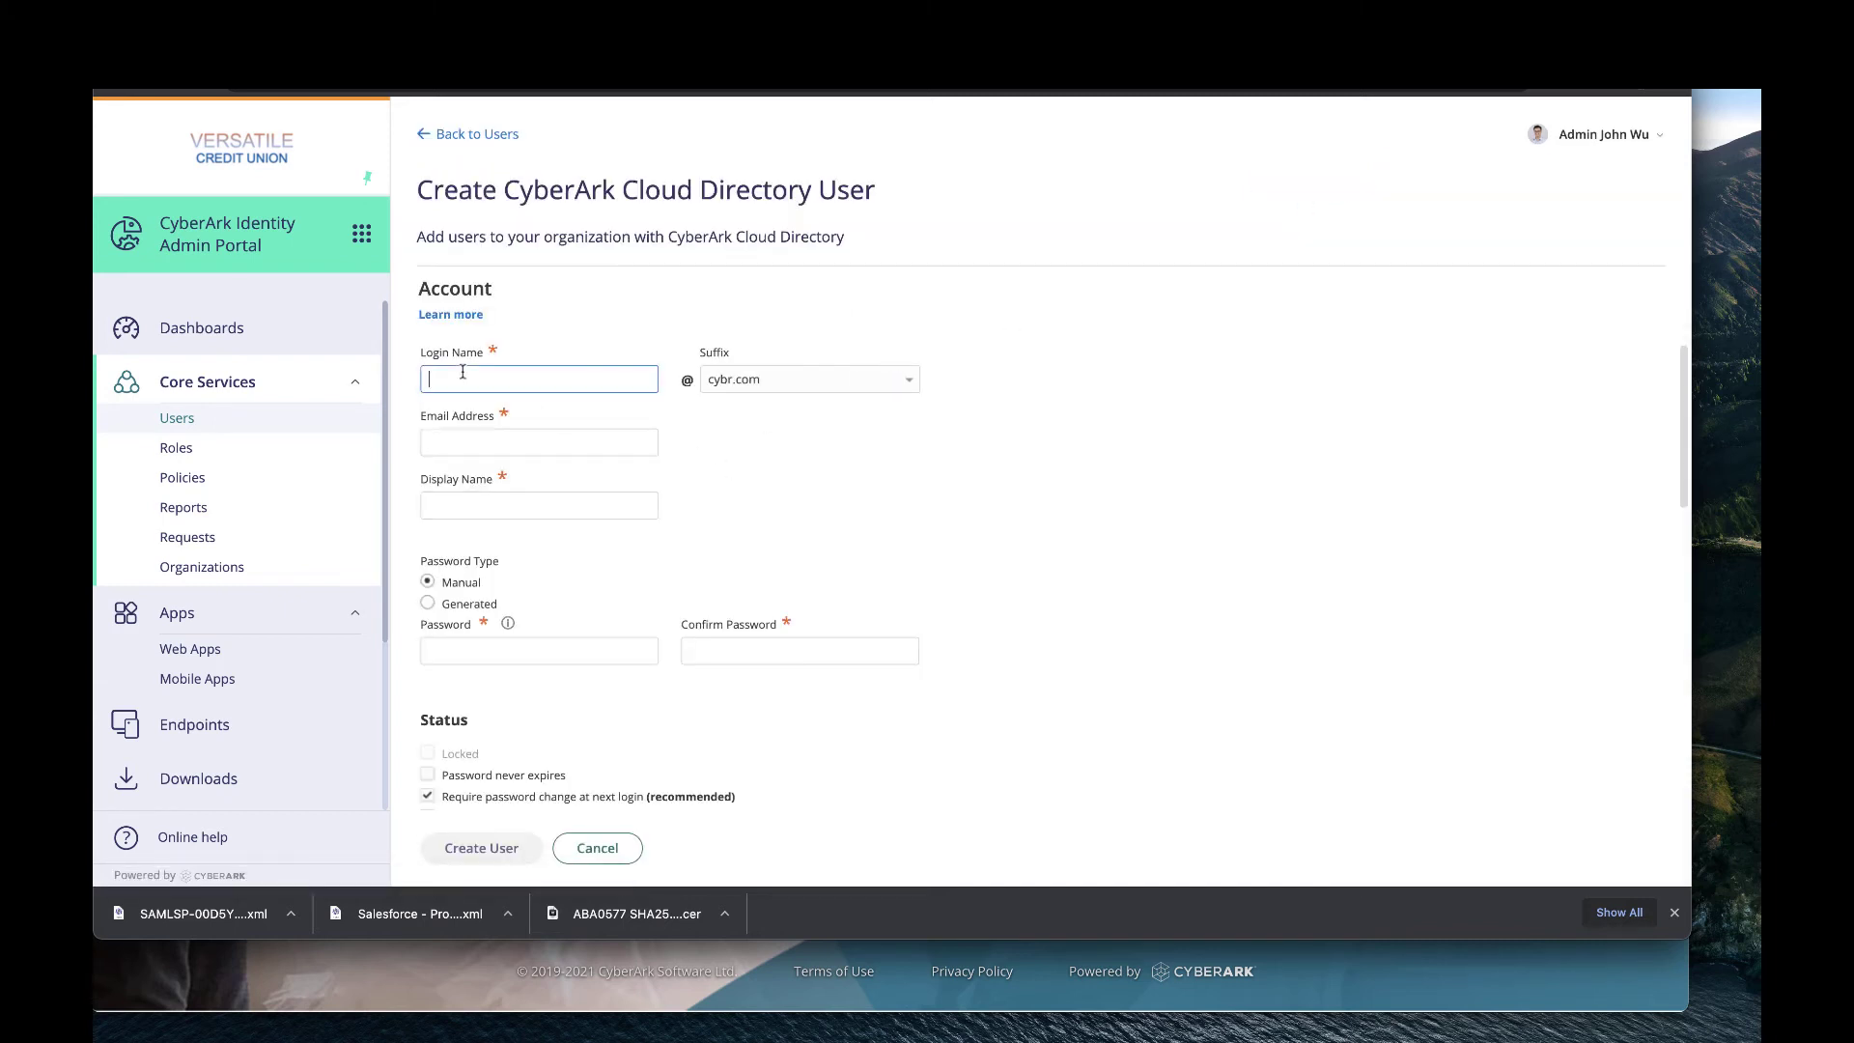
{"action": "type", "text": "sftestuse"}
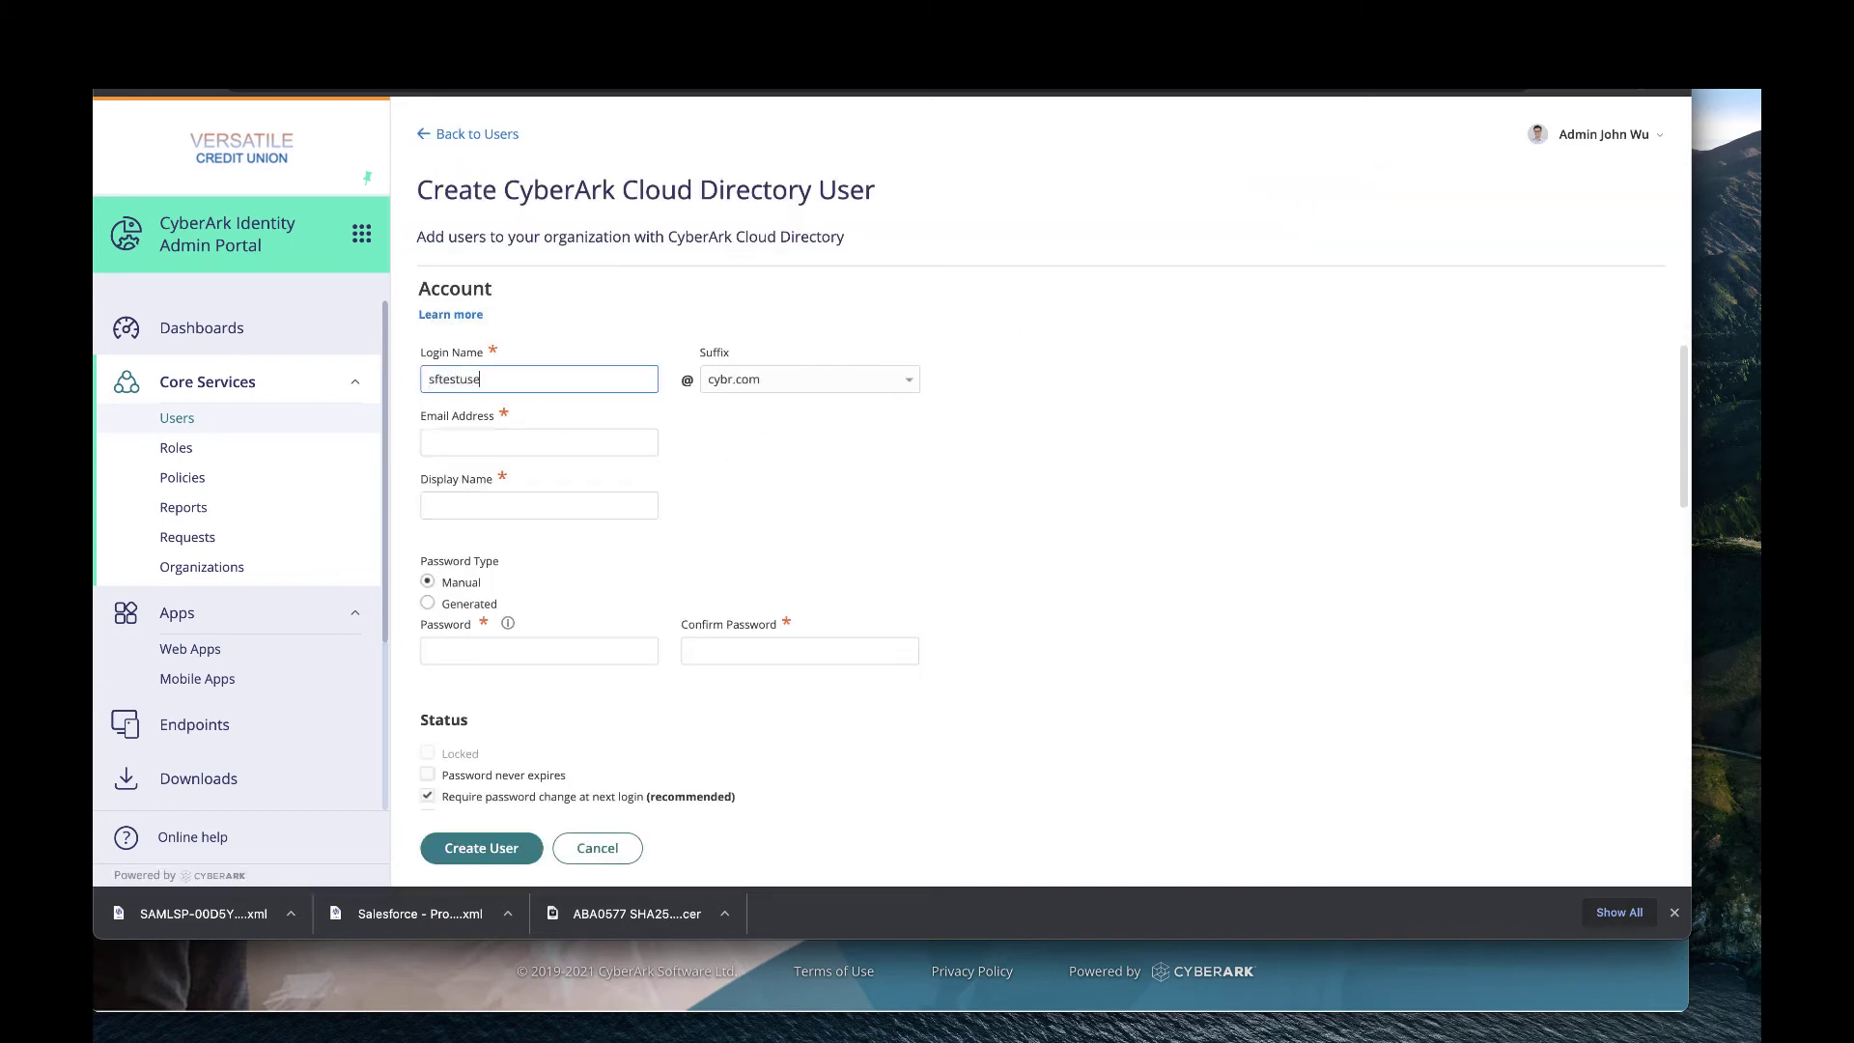
{"action": "type", "text": "r"}
{"action": "key", "text": "BackSpace"}
{"action": "left_click", "coordinate": [909, 385]}
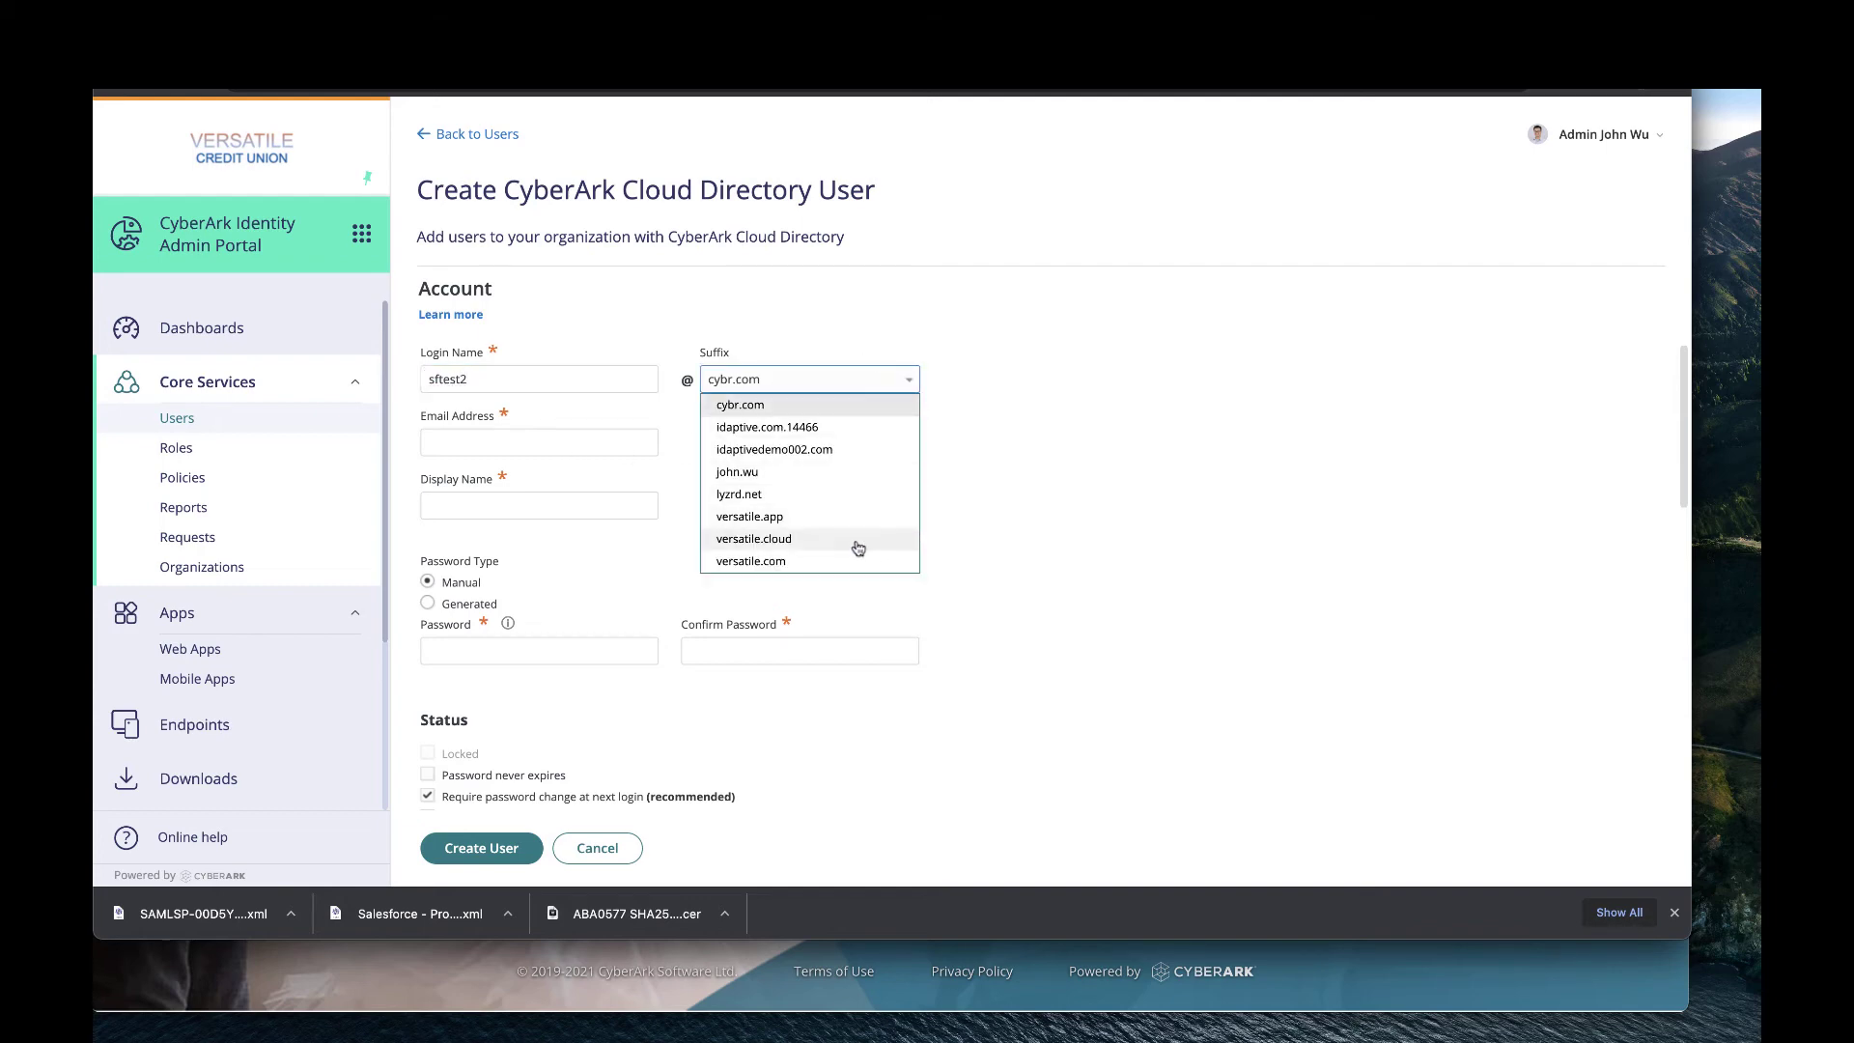
{"action": "left_click", "coordinate": [832, 497]}
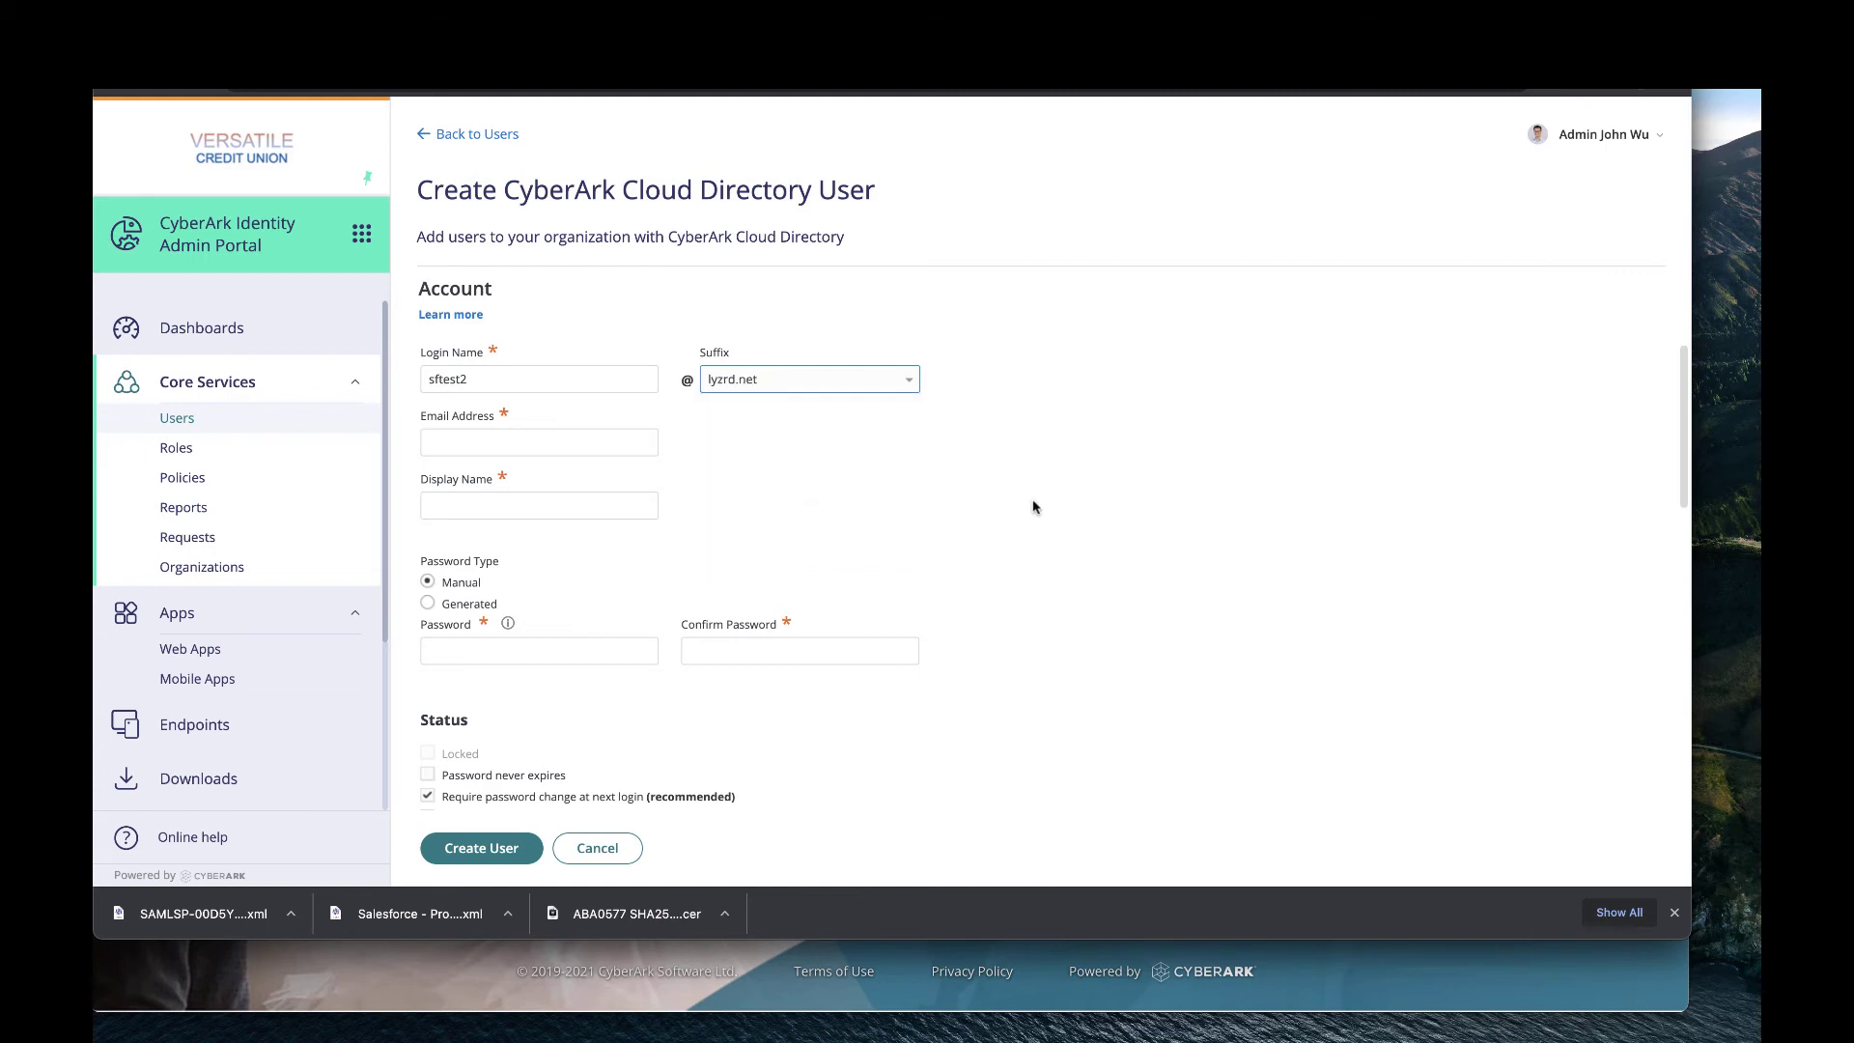
Enter the test user's e-mail address, display name, and password with confirmation.
{"action": "left_click", "coordinate": [580, 446]}
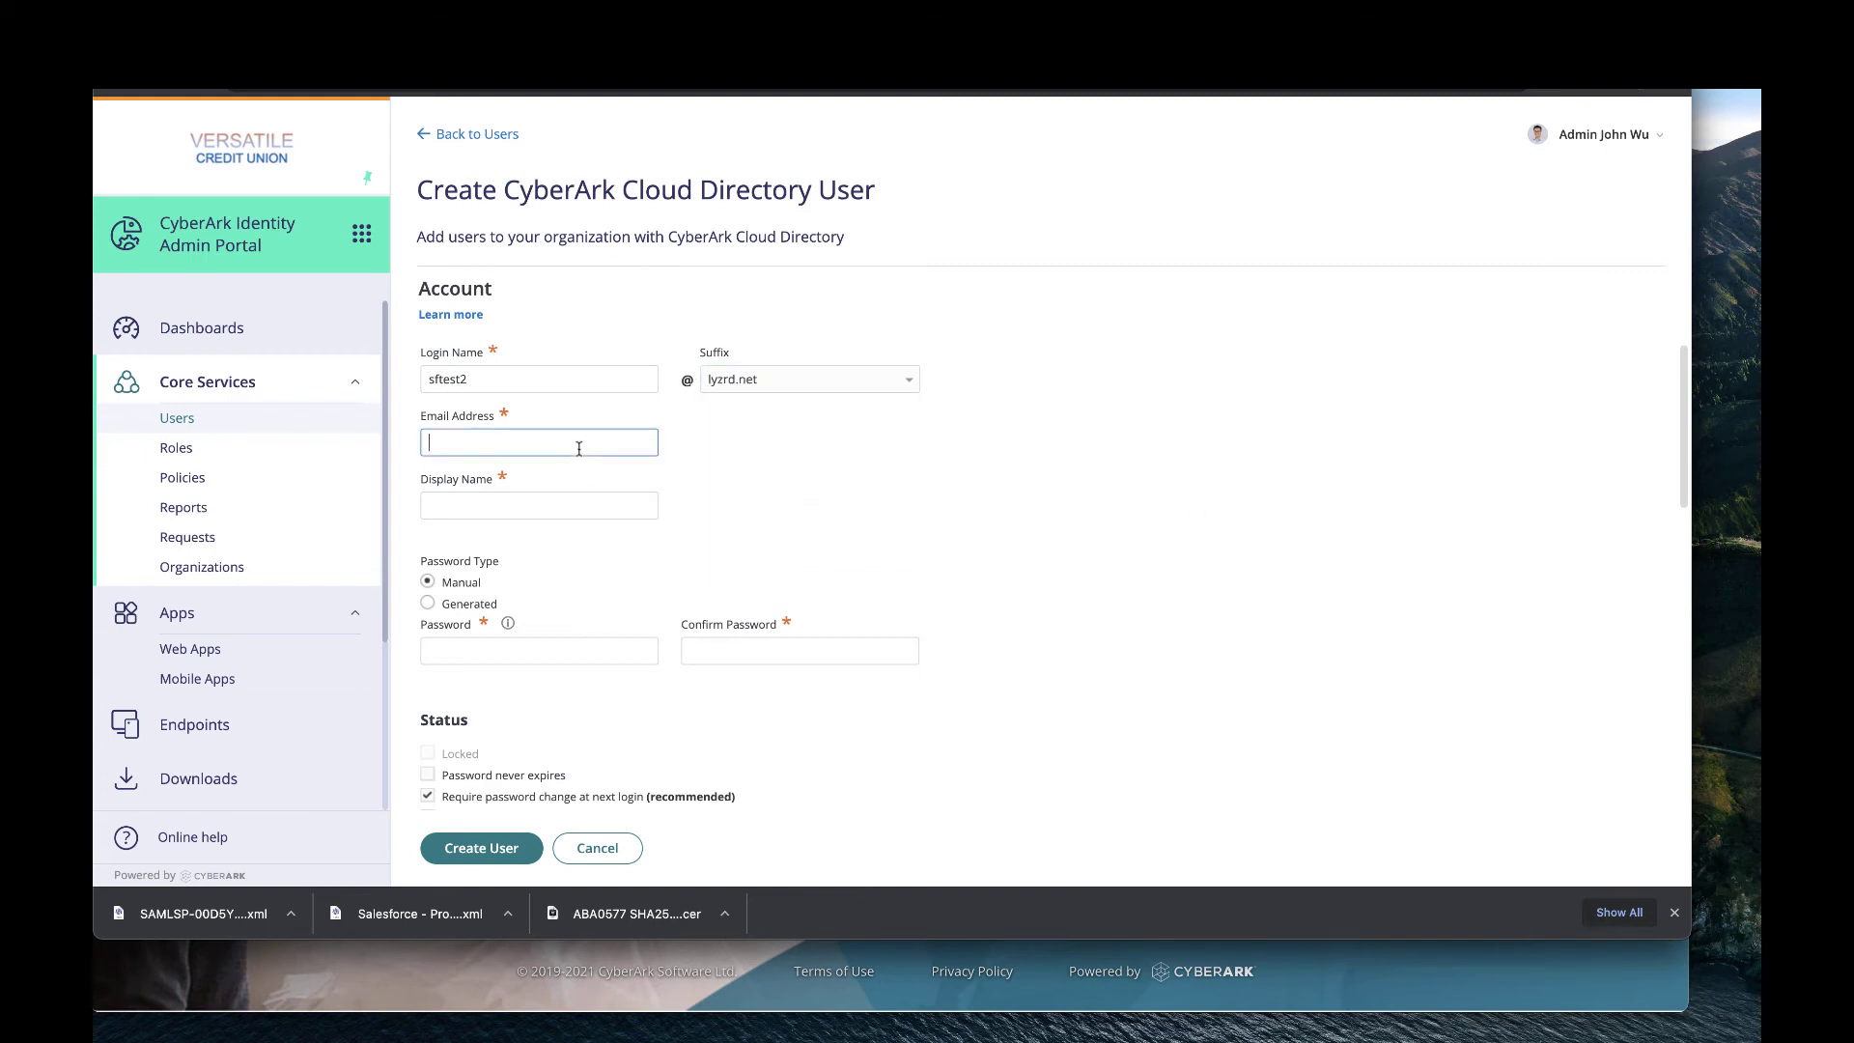
{"action": "left_click", "coordinate": [539, 514]}
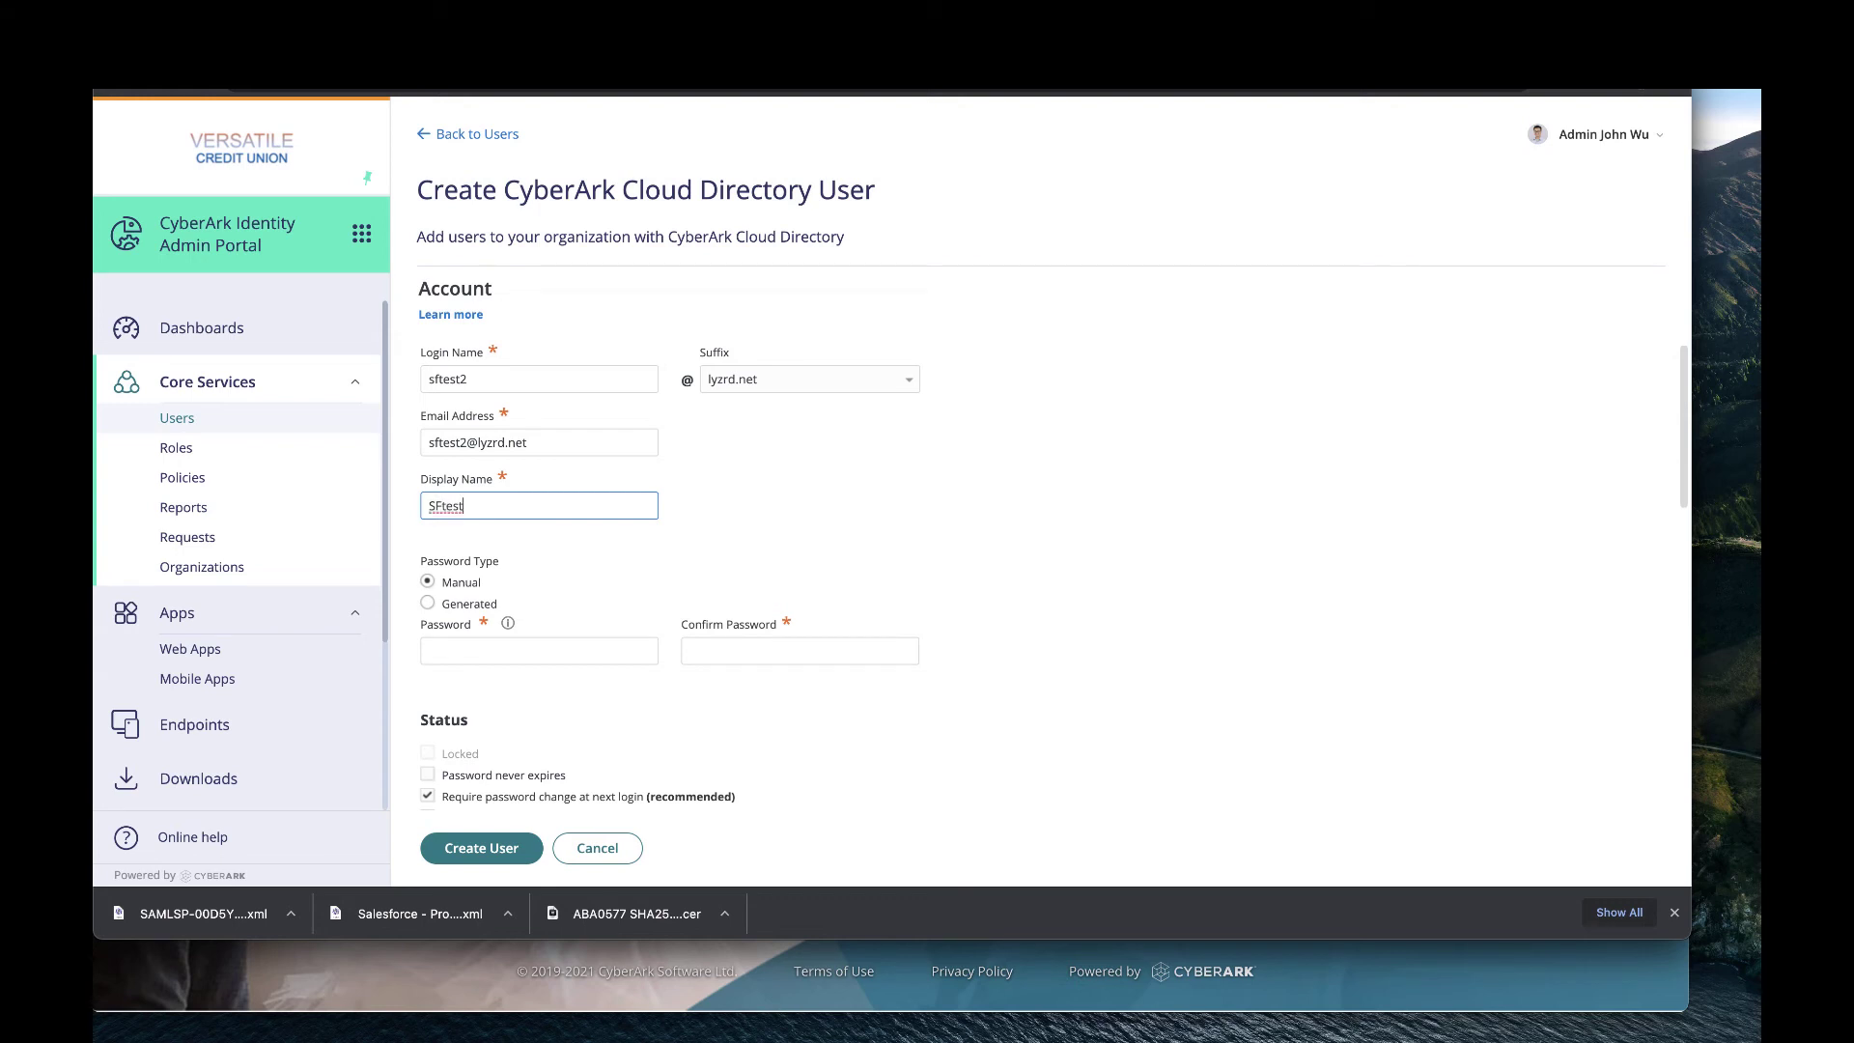
{"action": "type", "text": "SFtest2"}
{"action": "left_click", "coordinate": [500, 651]}
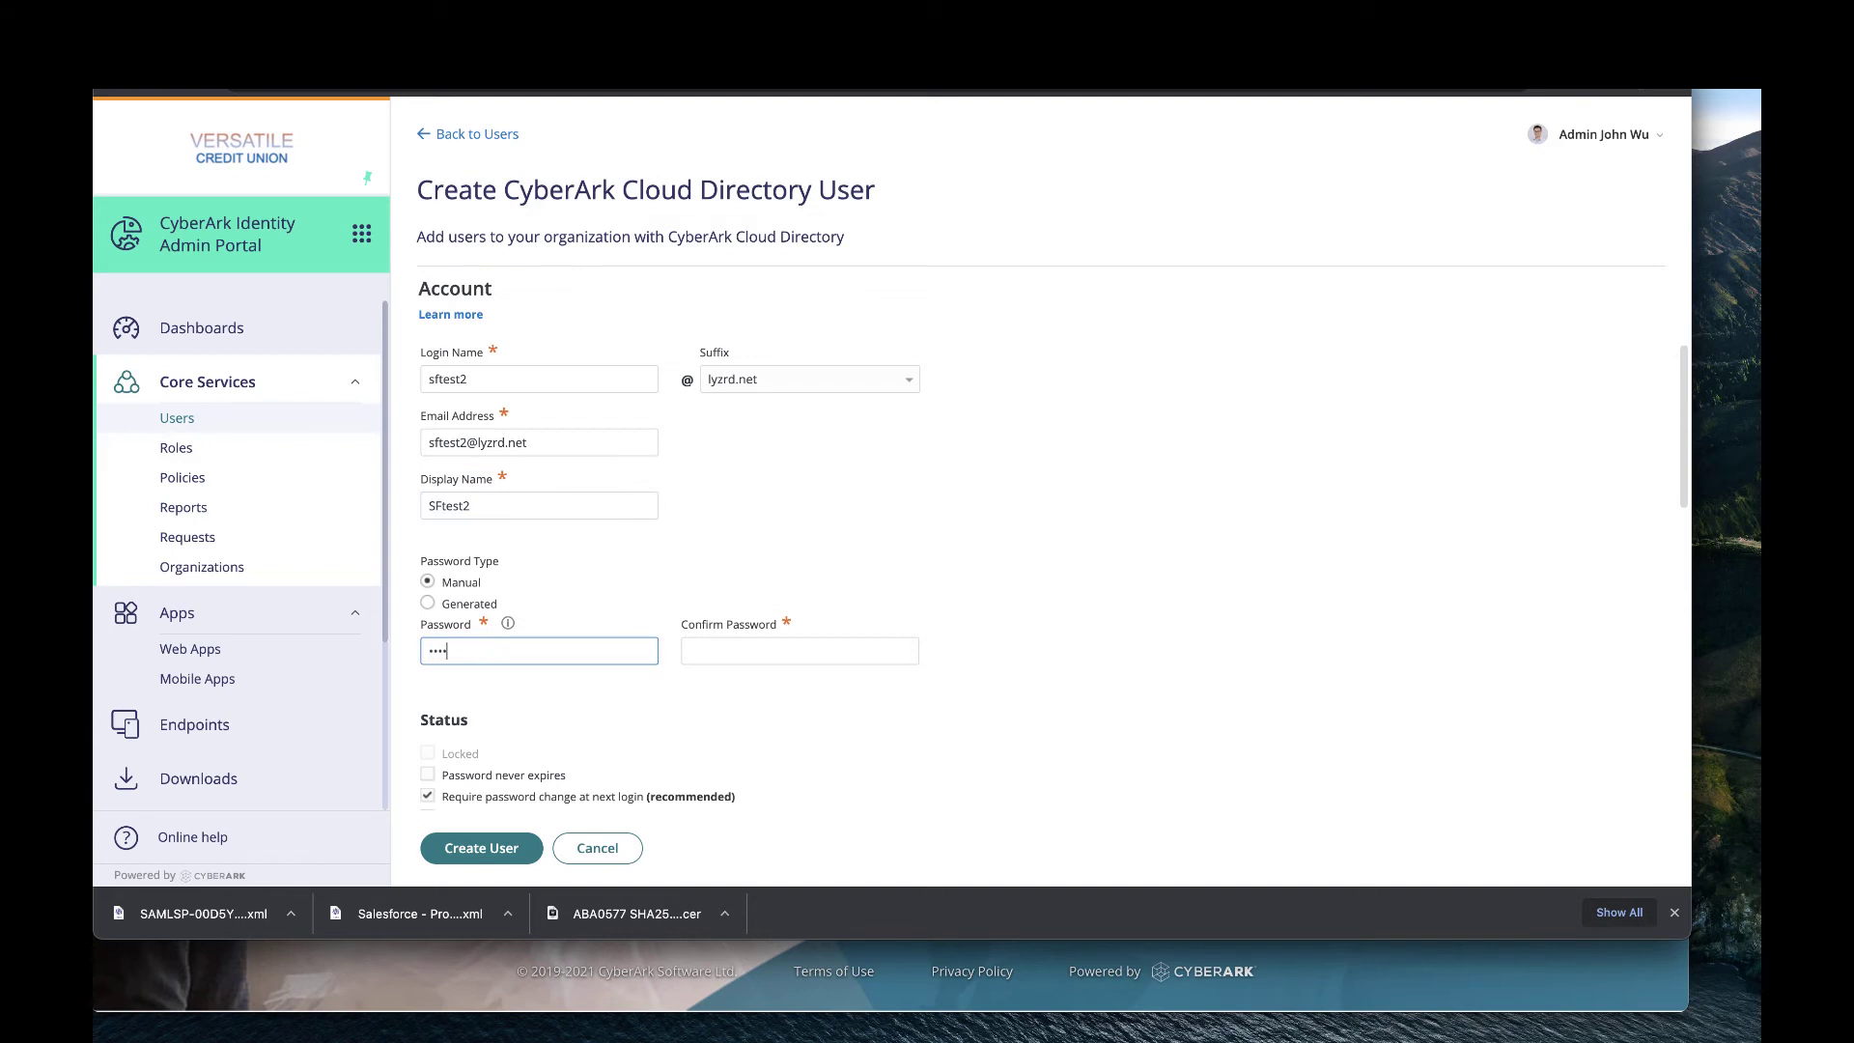
{"action": "key", "text": "Tab"}
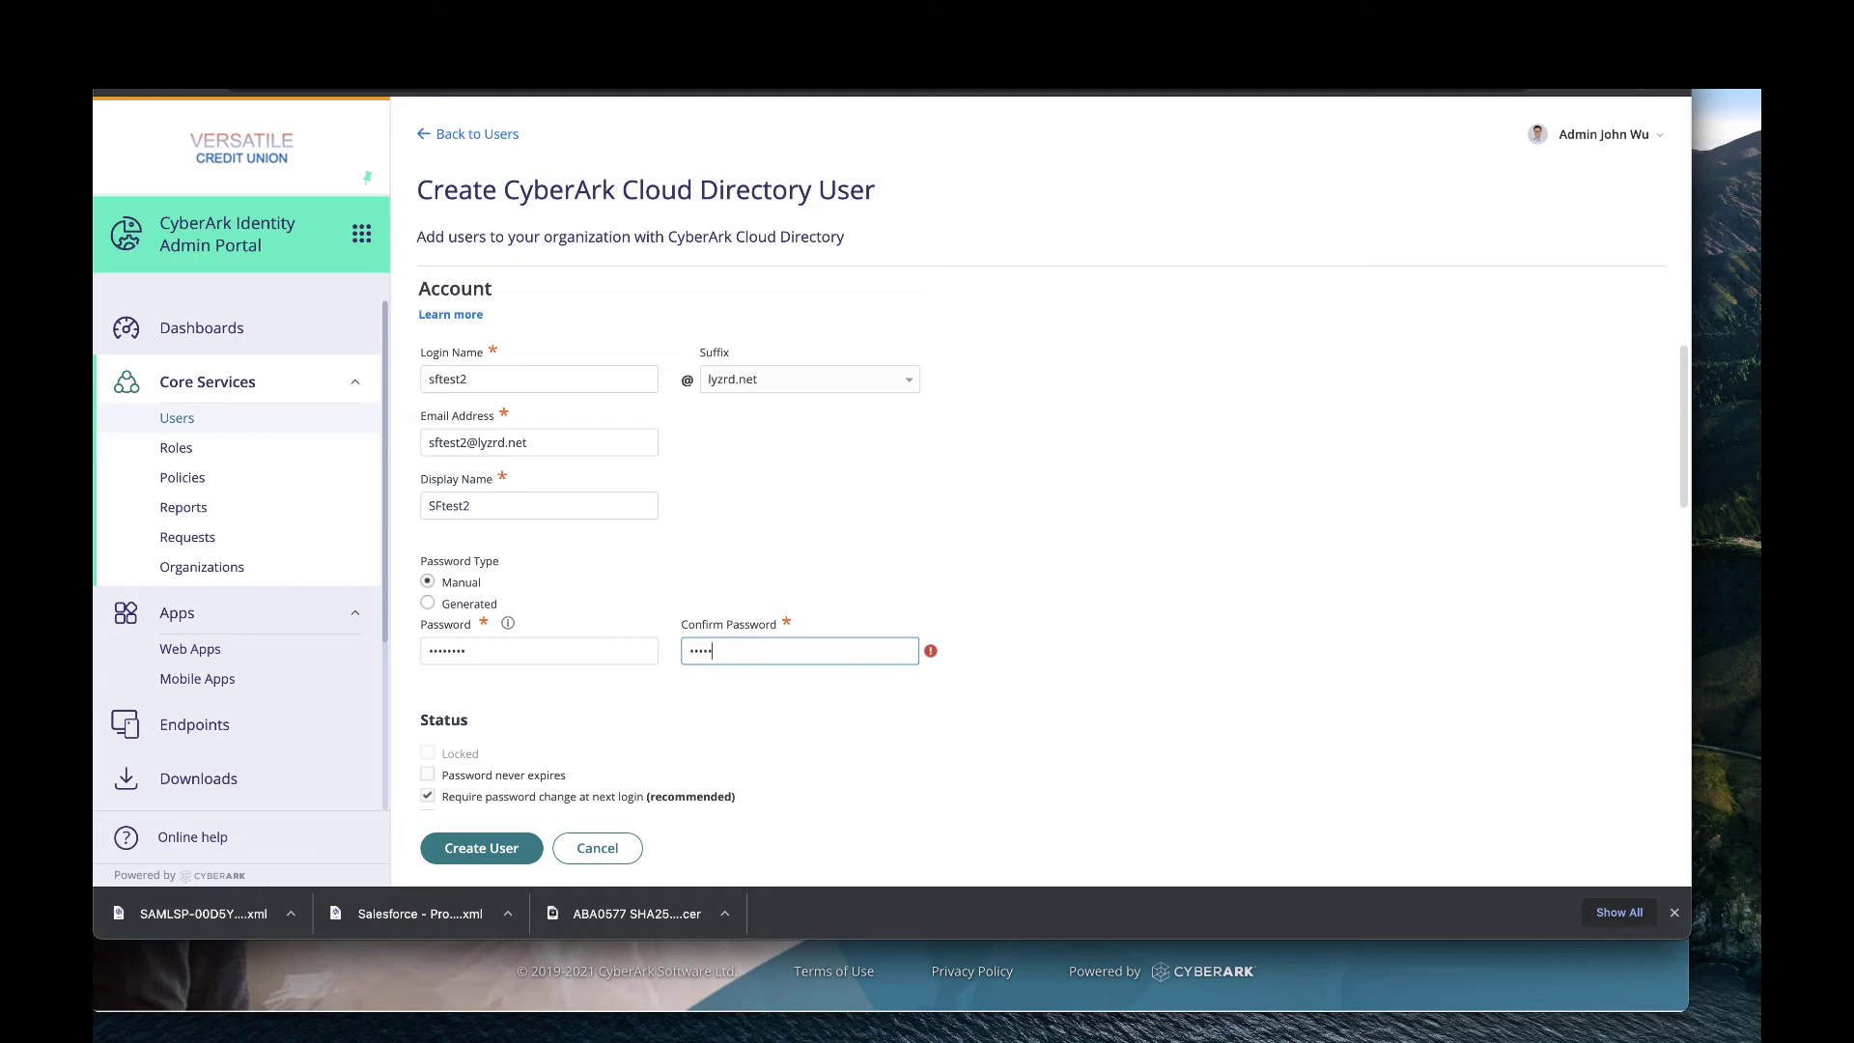
{"action": "type", "text": "••••••••"}
Review the e-mail entry and set the user's password to never expire.
{"action": "triple_click", "coordinate": [565, 446]}
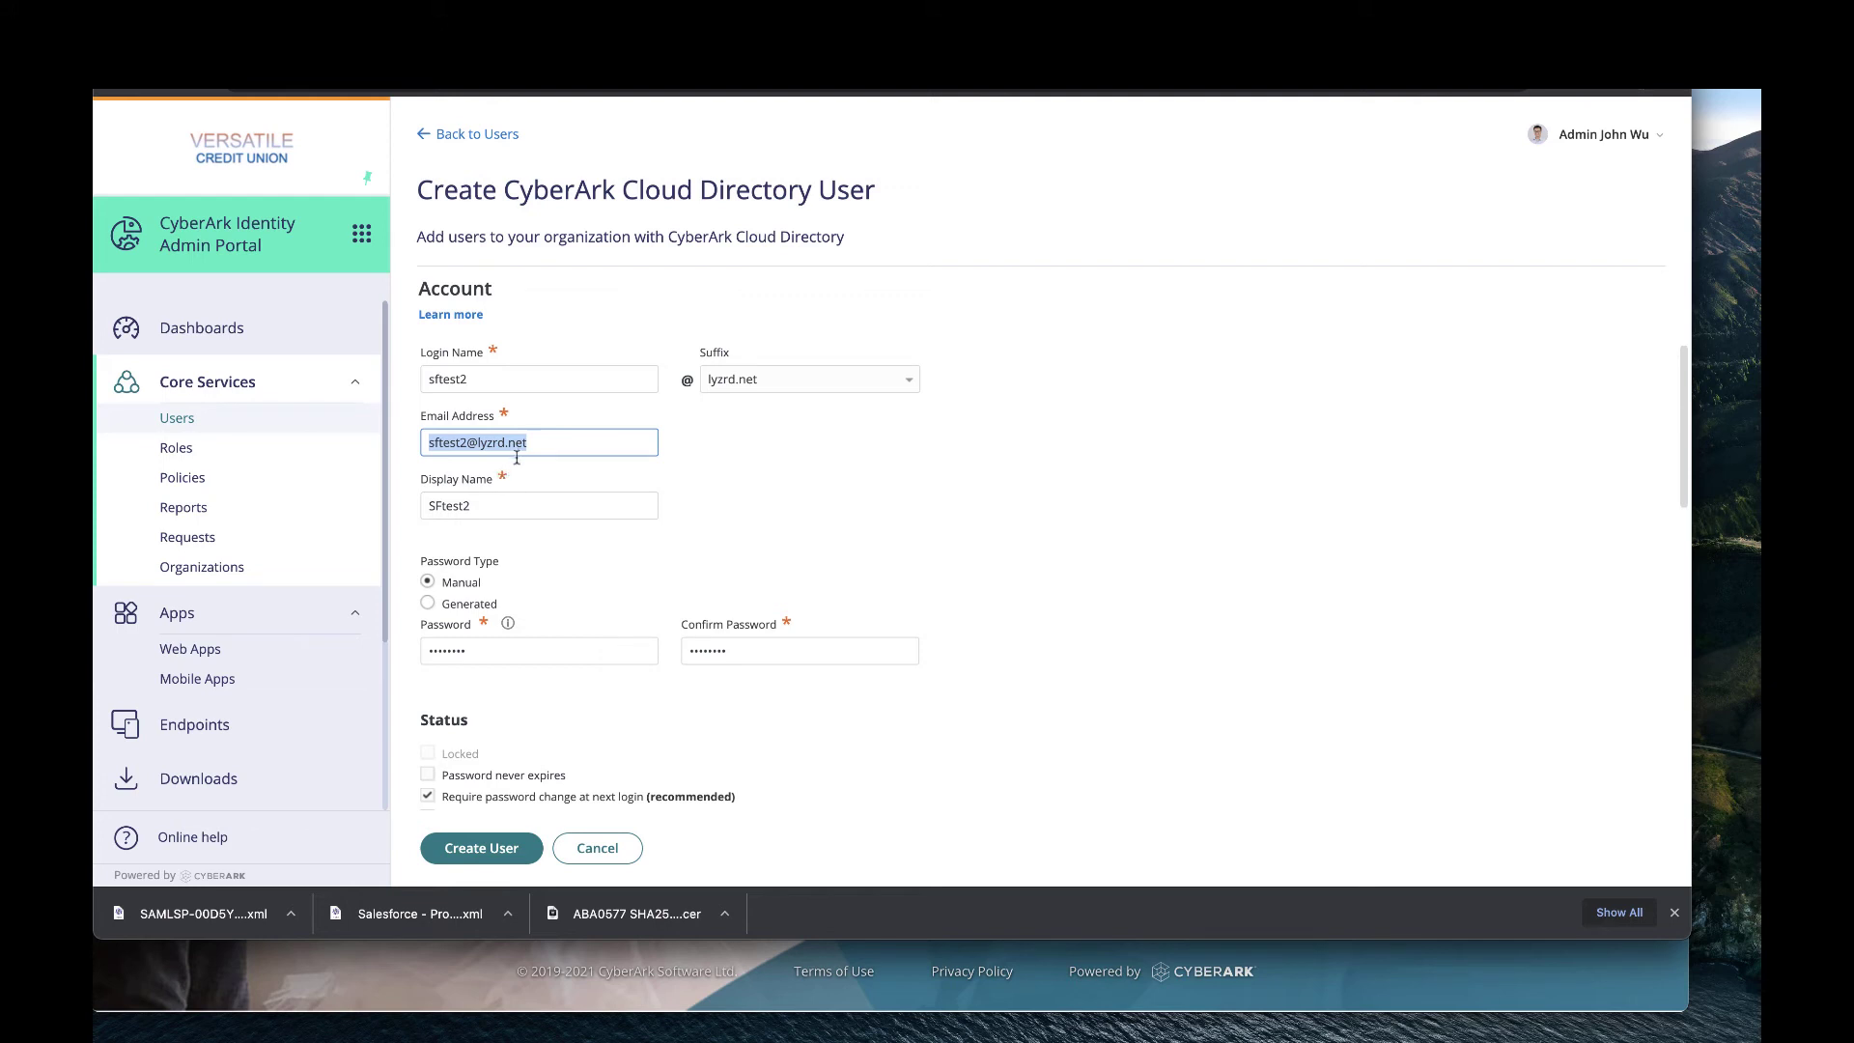
{"action": "left_click", "coordinate": [608, 566]}
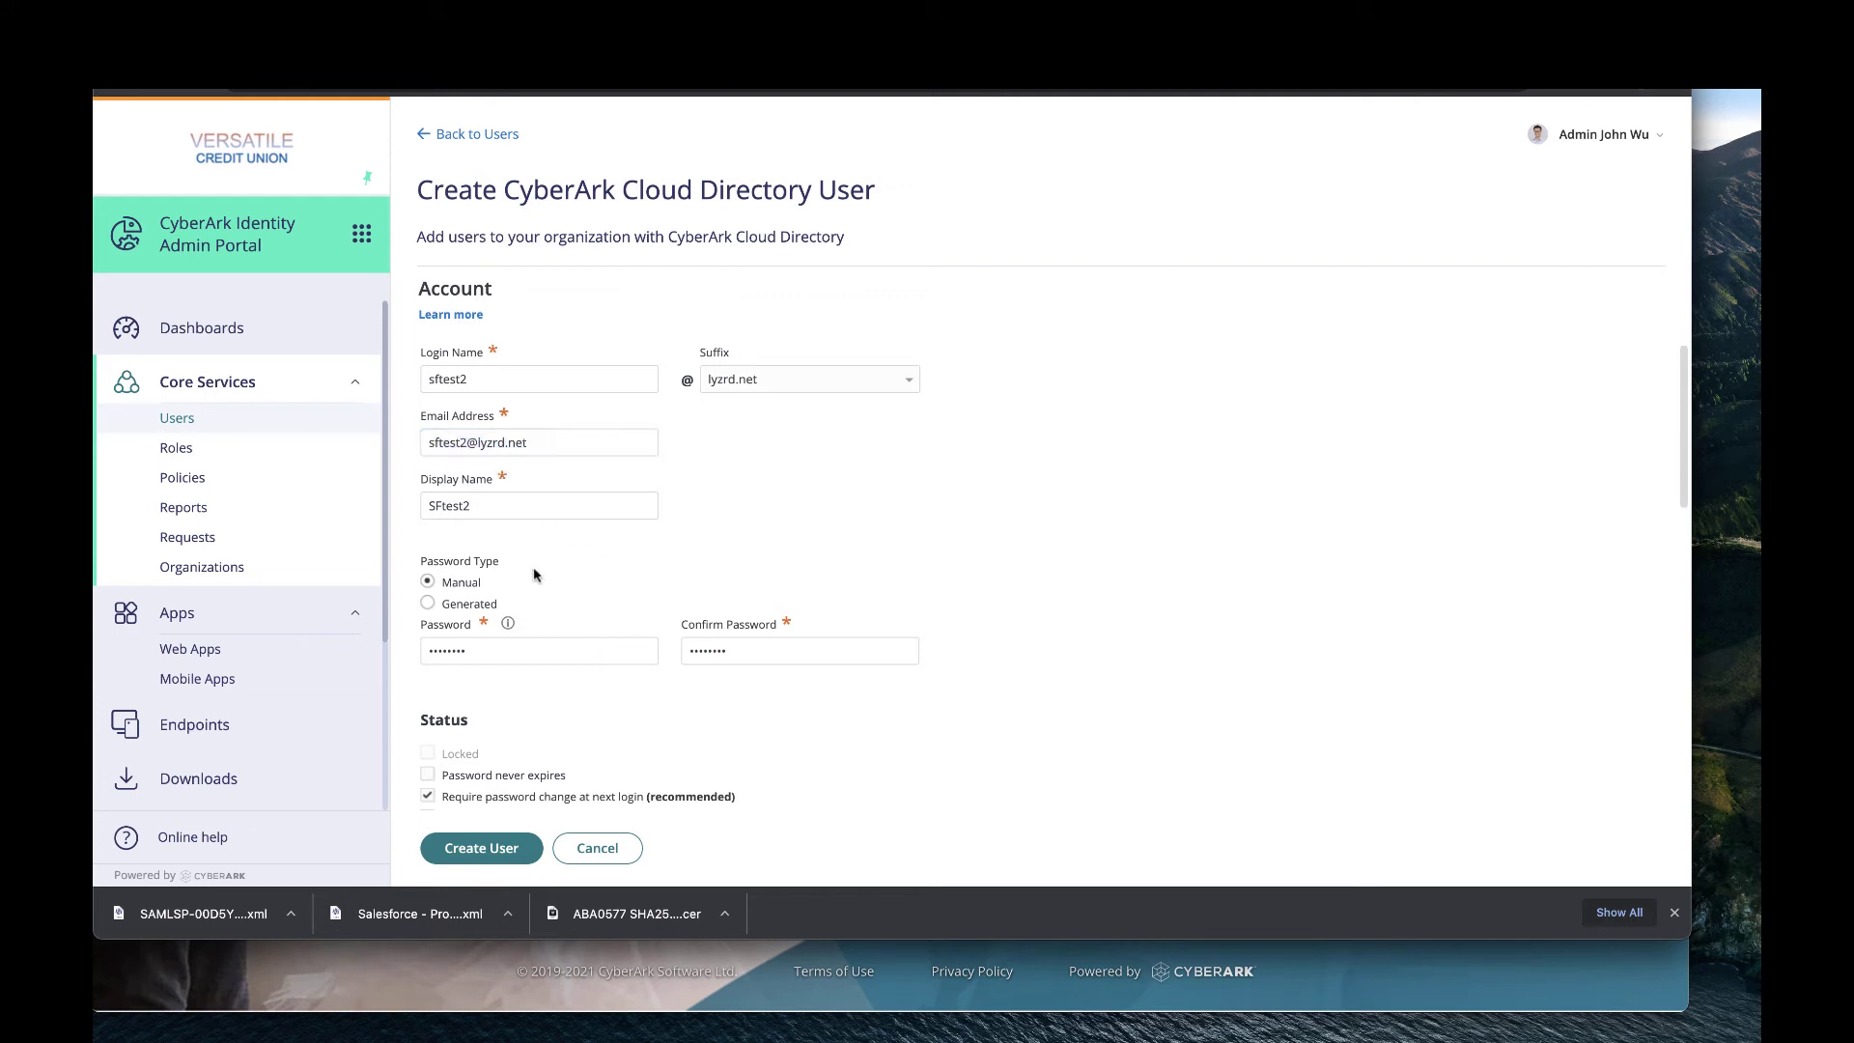
{"action": "left_click_drag", "start_coordinate": [576, 449], "coordinate": [372, 450]}
{"action": "left_click", "coordinate": [559, 587]}
{"action": "scroll", "coordinate": [565, 590], "scroll_direction": "down", "scroll_amount": 1}
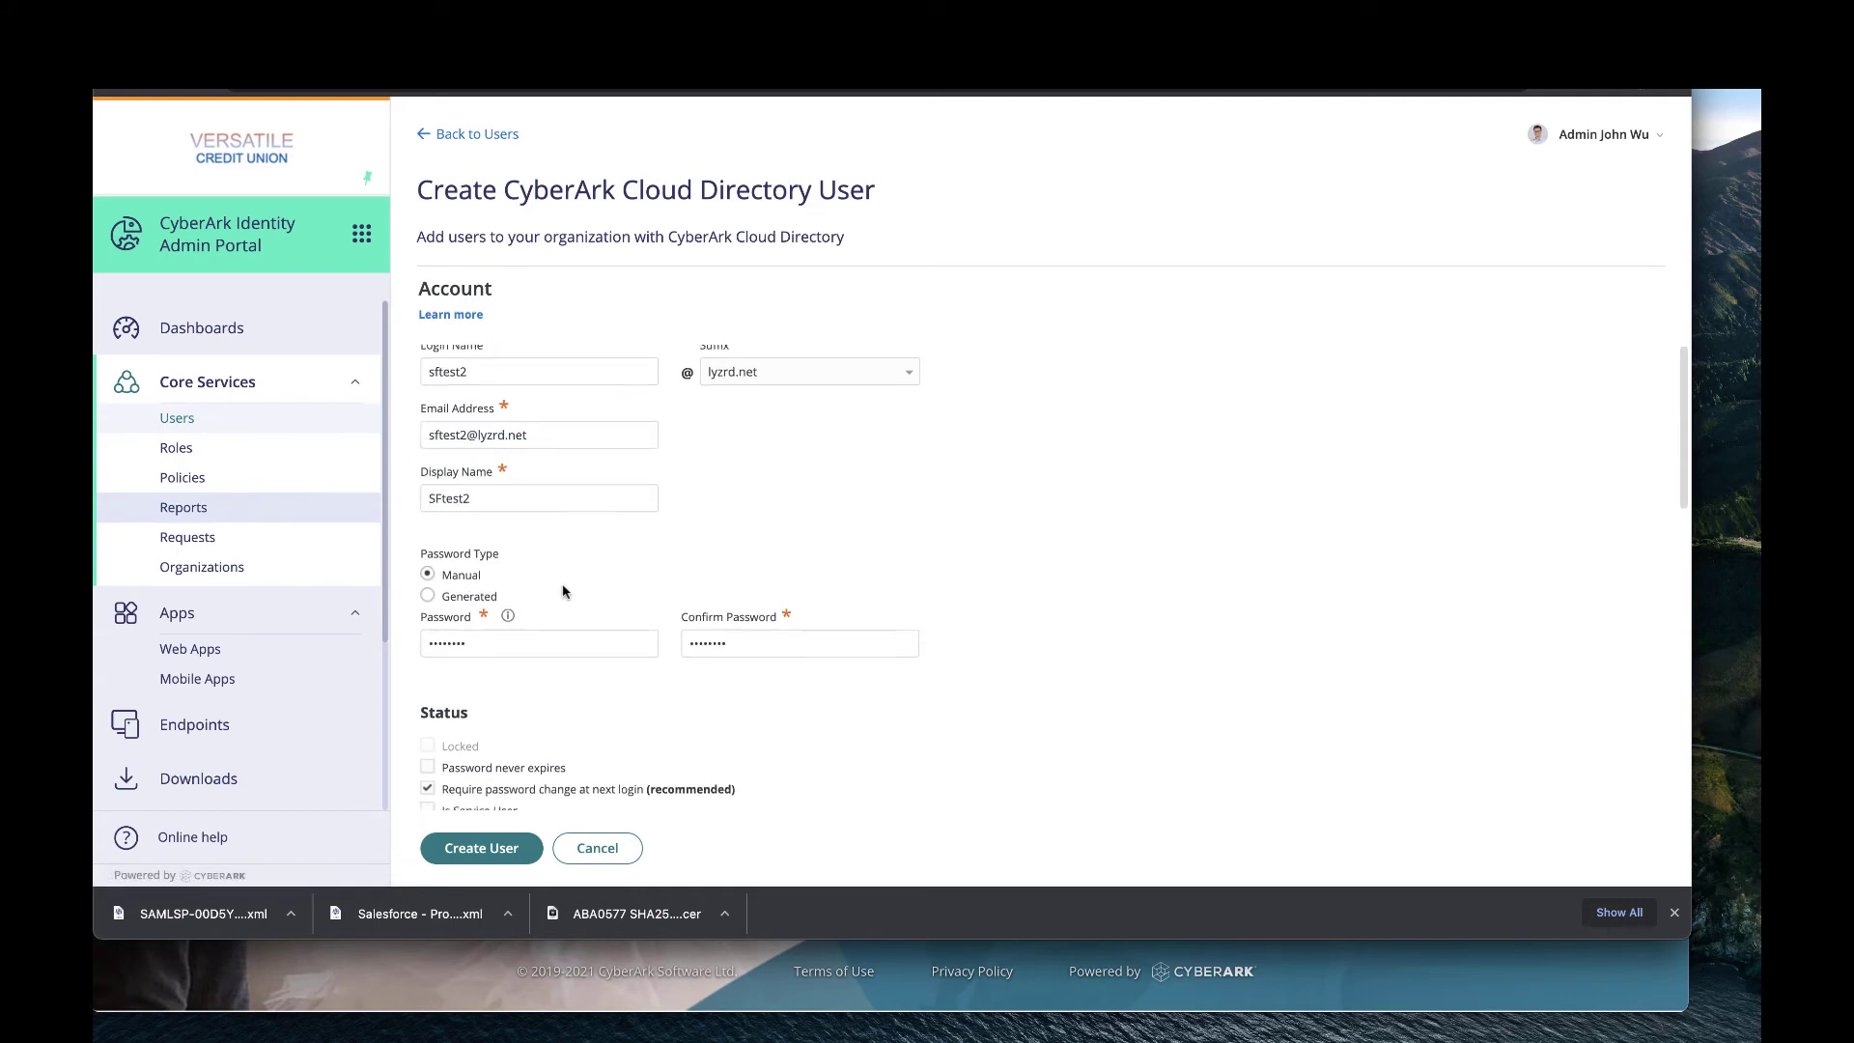
{"action": "left_click", "coordinate": [427, 764]}
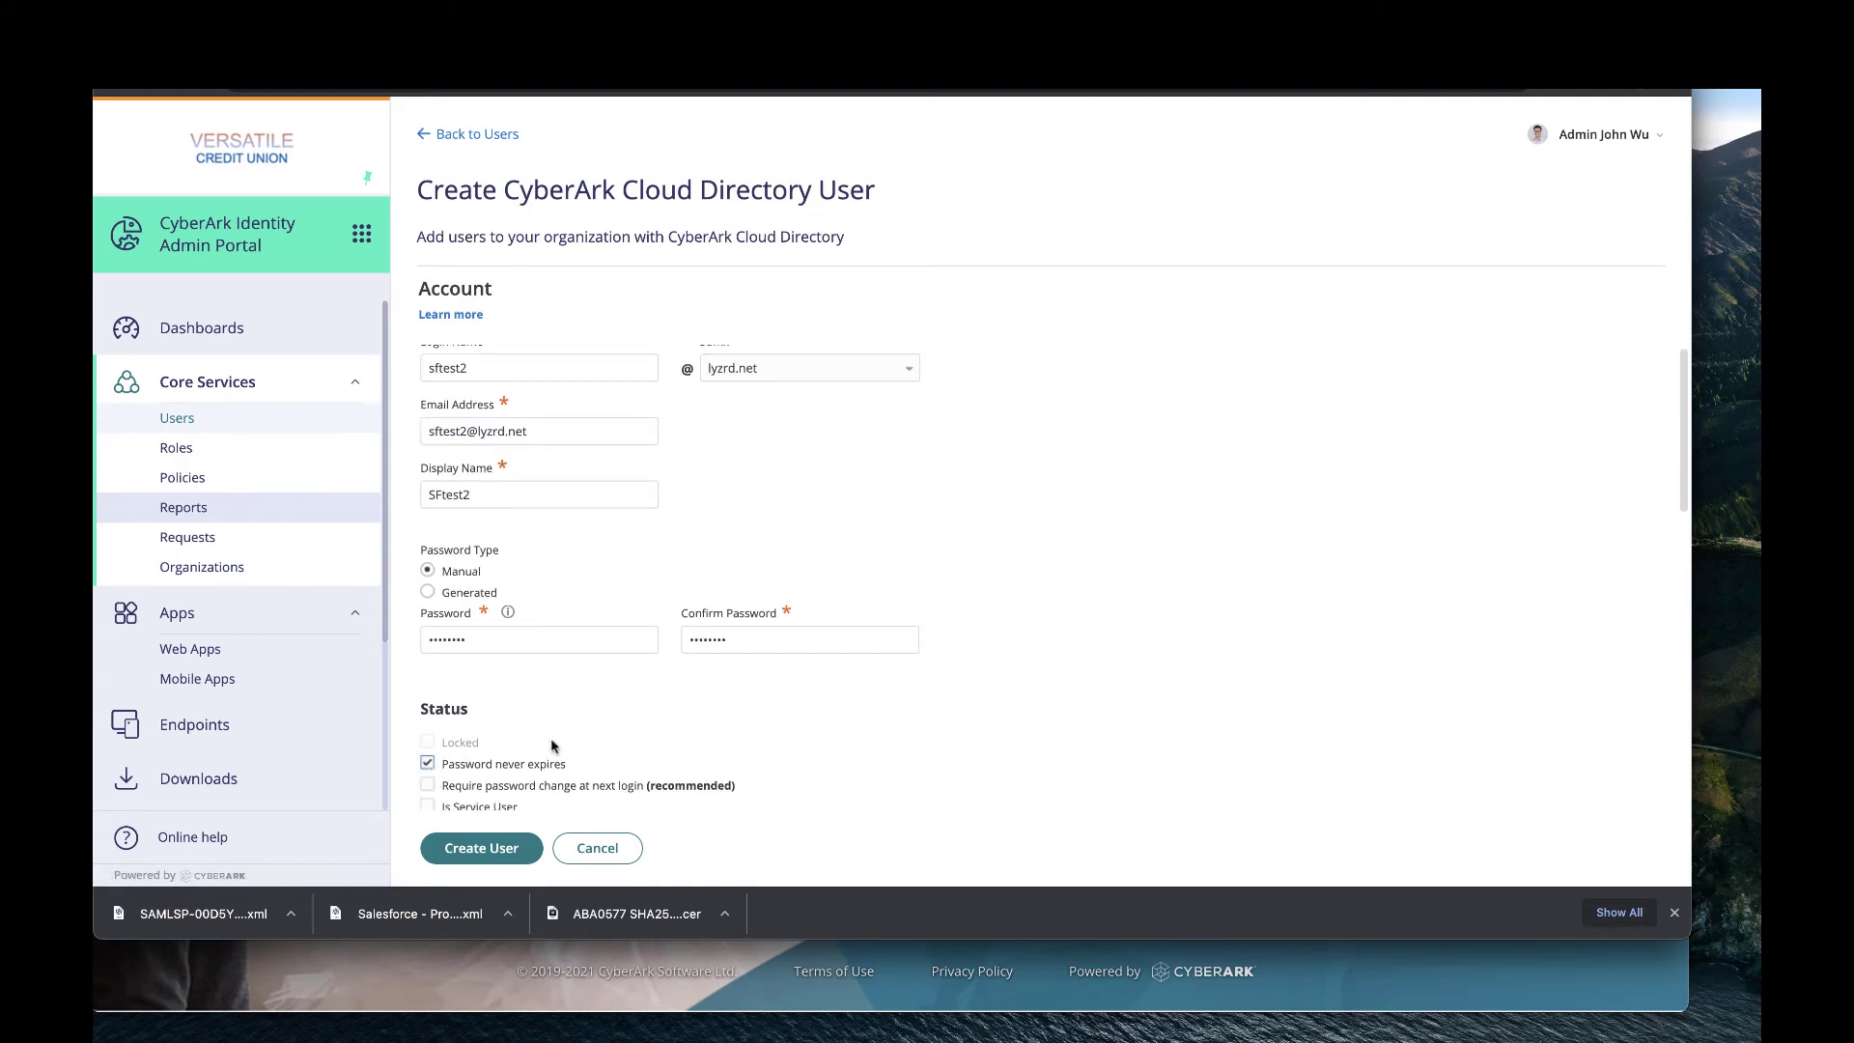
{"action": "scroll", "coordinate": [551, 749], "scroll_direction": "down", "scroll_amount": 3}
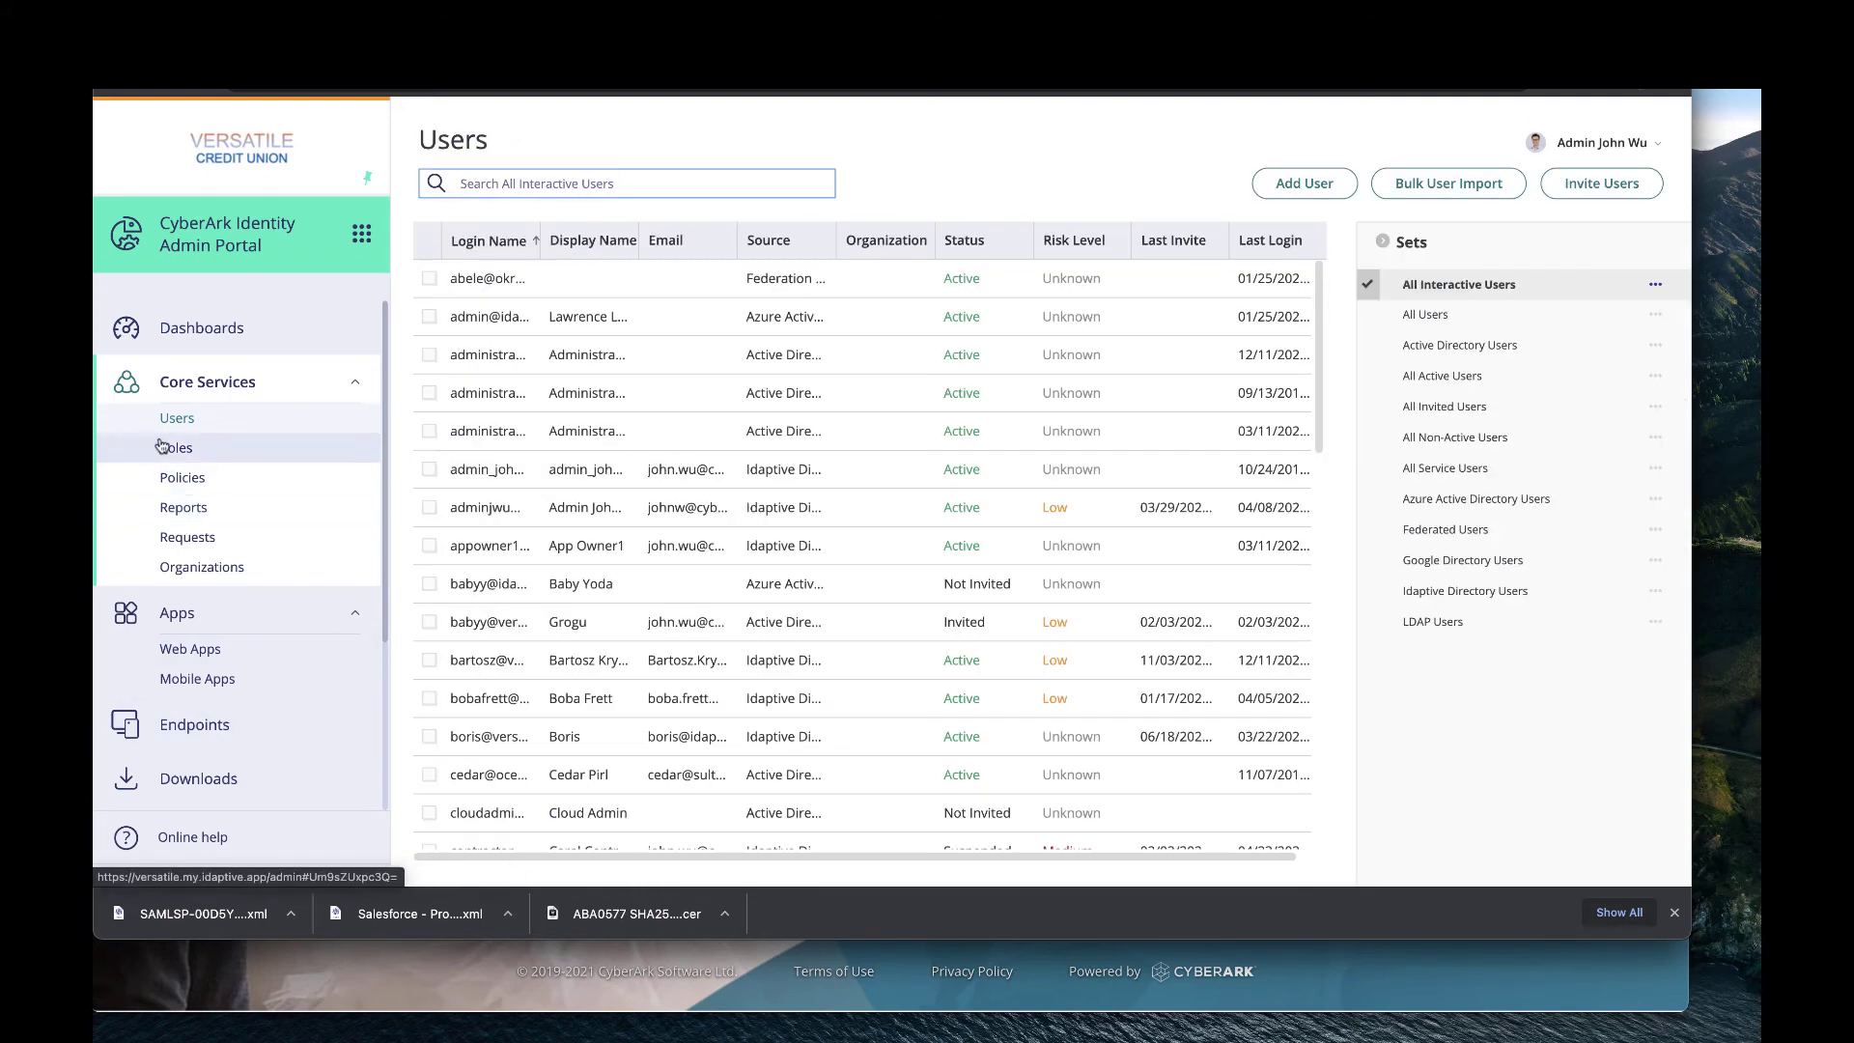
Add the second Salesforce test user to the Salesforce users role's members and save.
{"action": "left_click", "coordinate": [175, 452]}
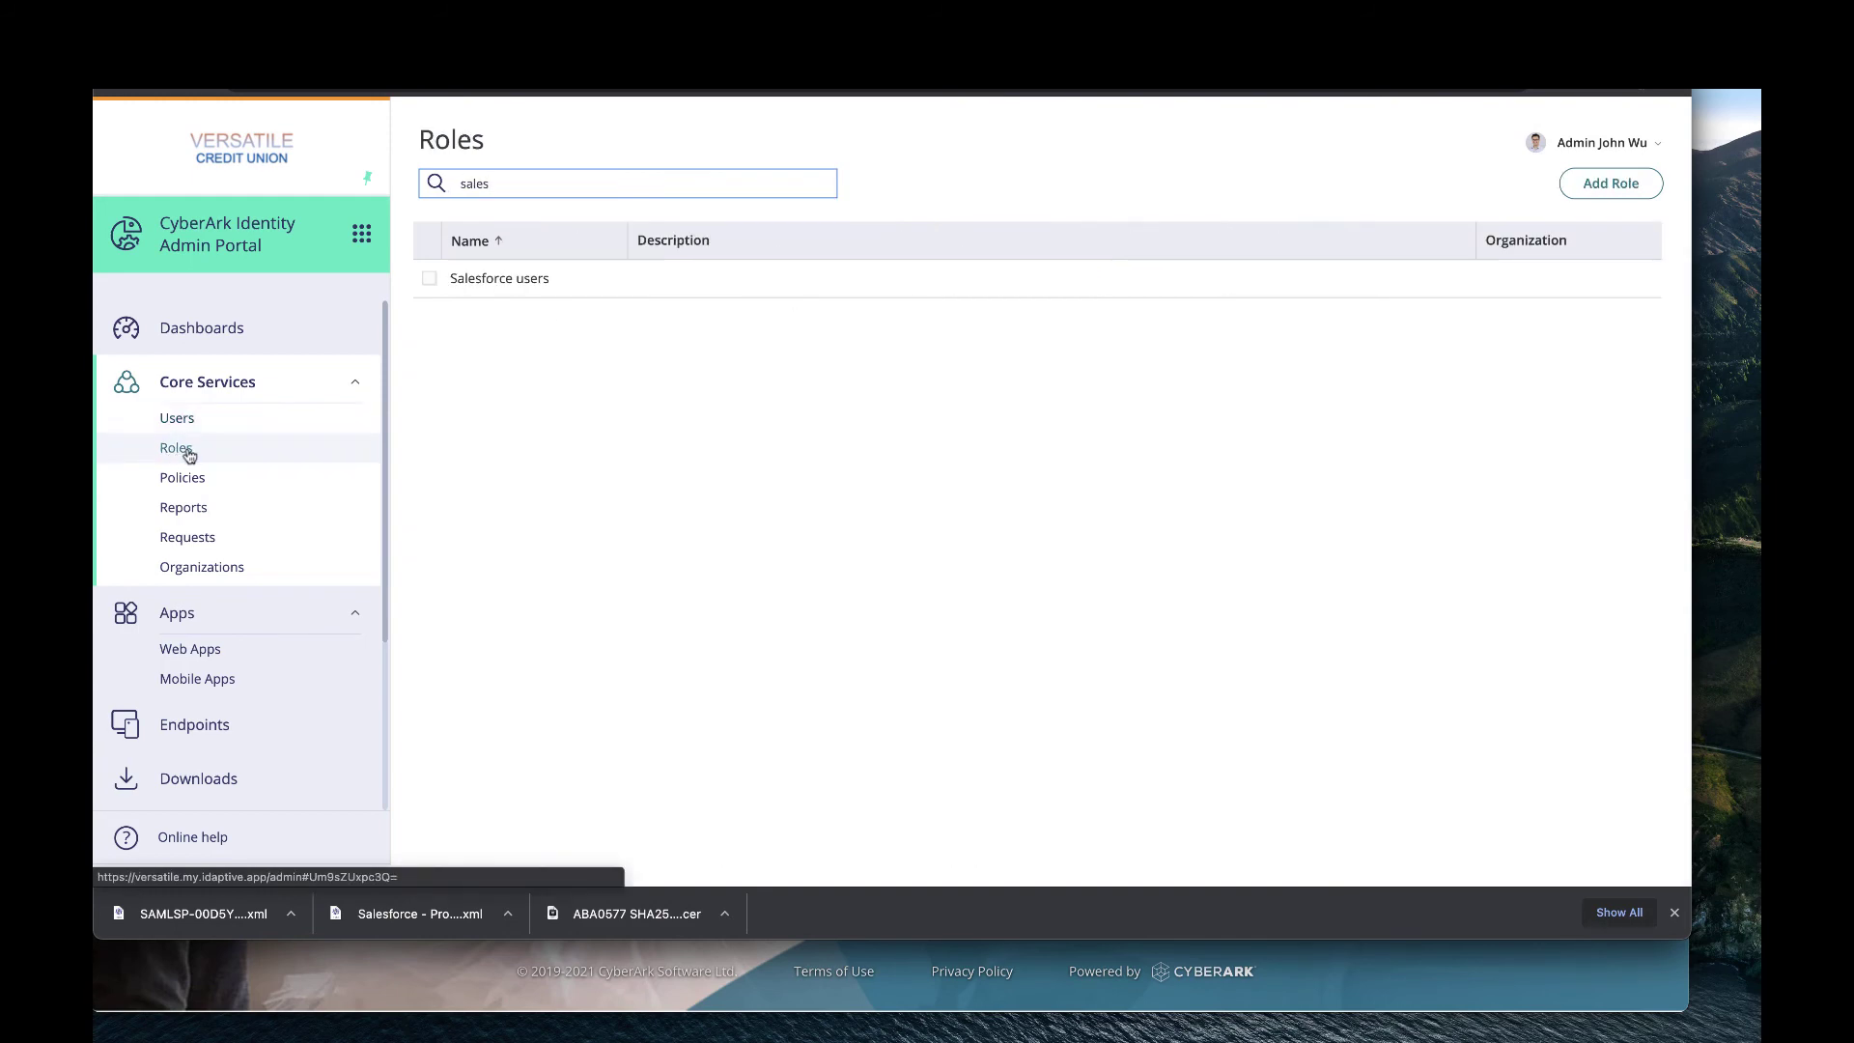
{"action": "left_click", "coordinate": [486, 288]}
{"action": "left_click", "coordinate": [529, 334]}
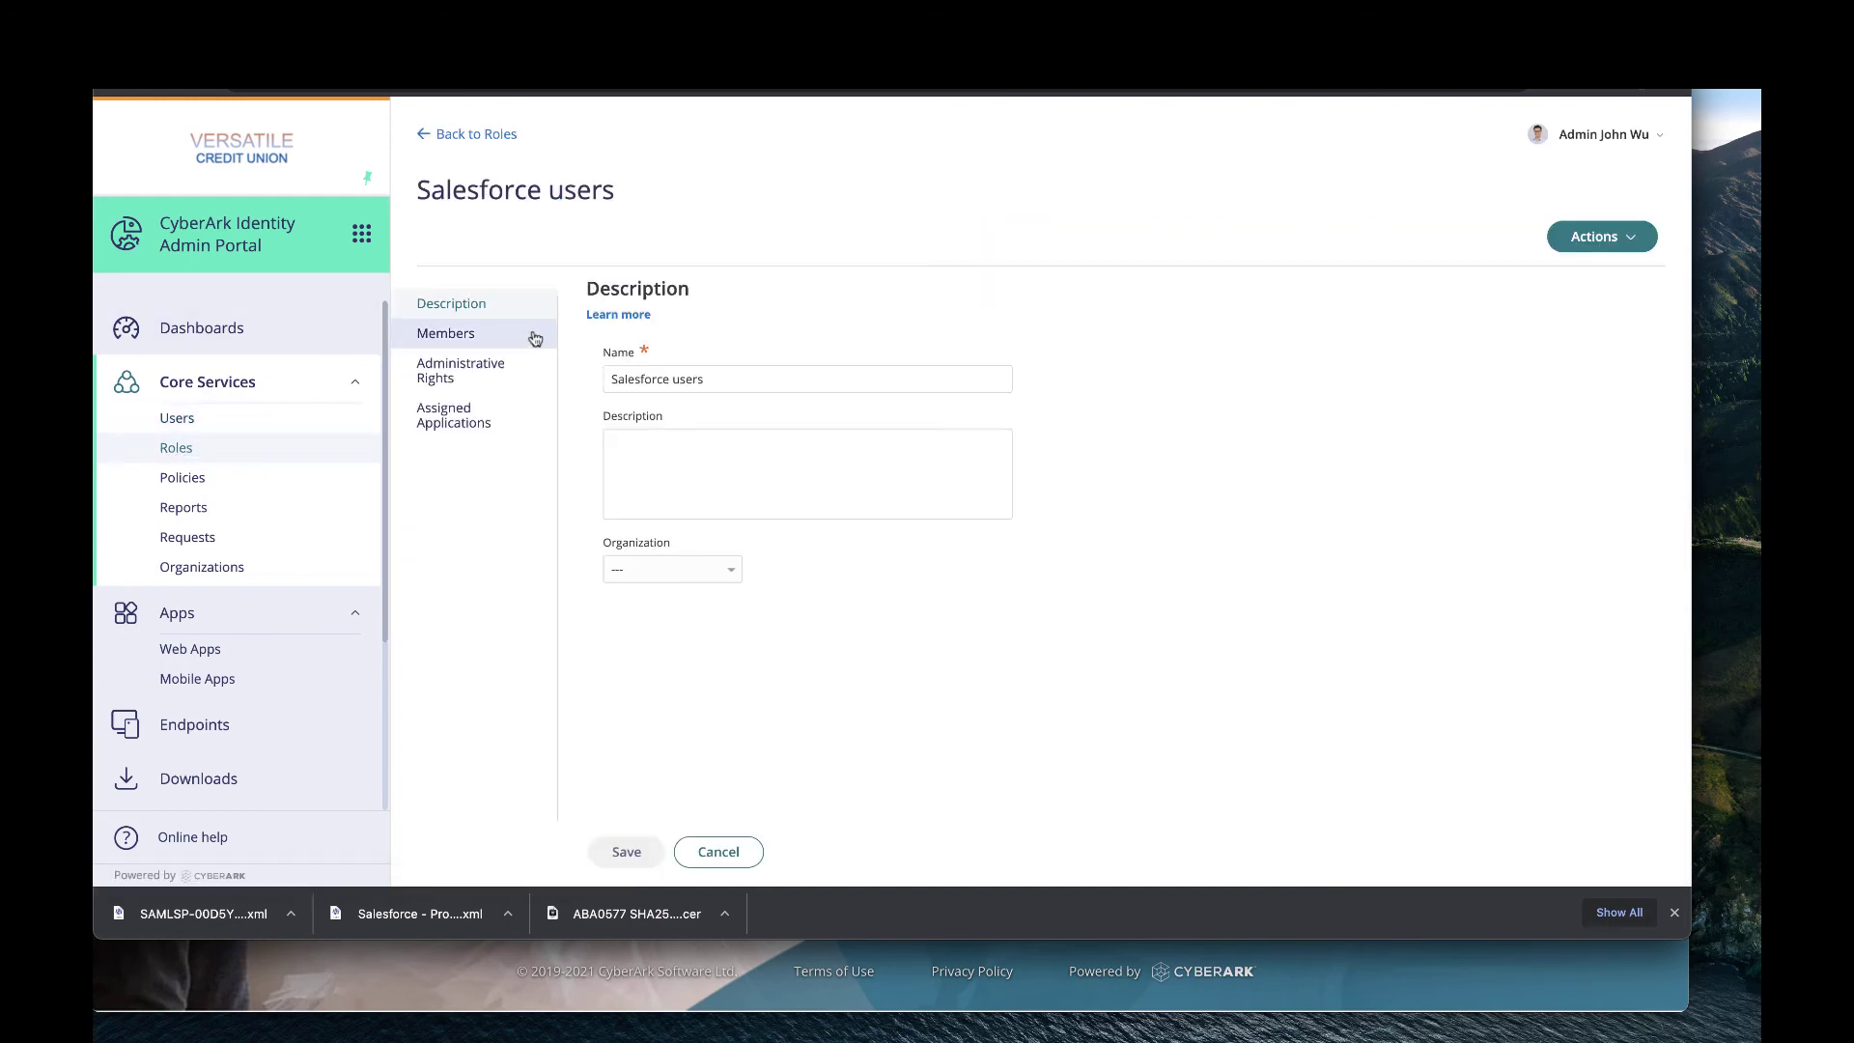
{"action": "left_click", "coordinate": [659, 367]}
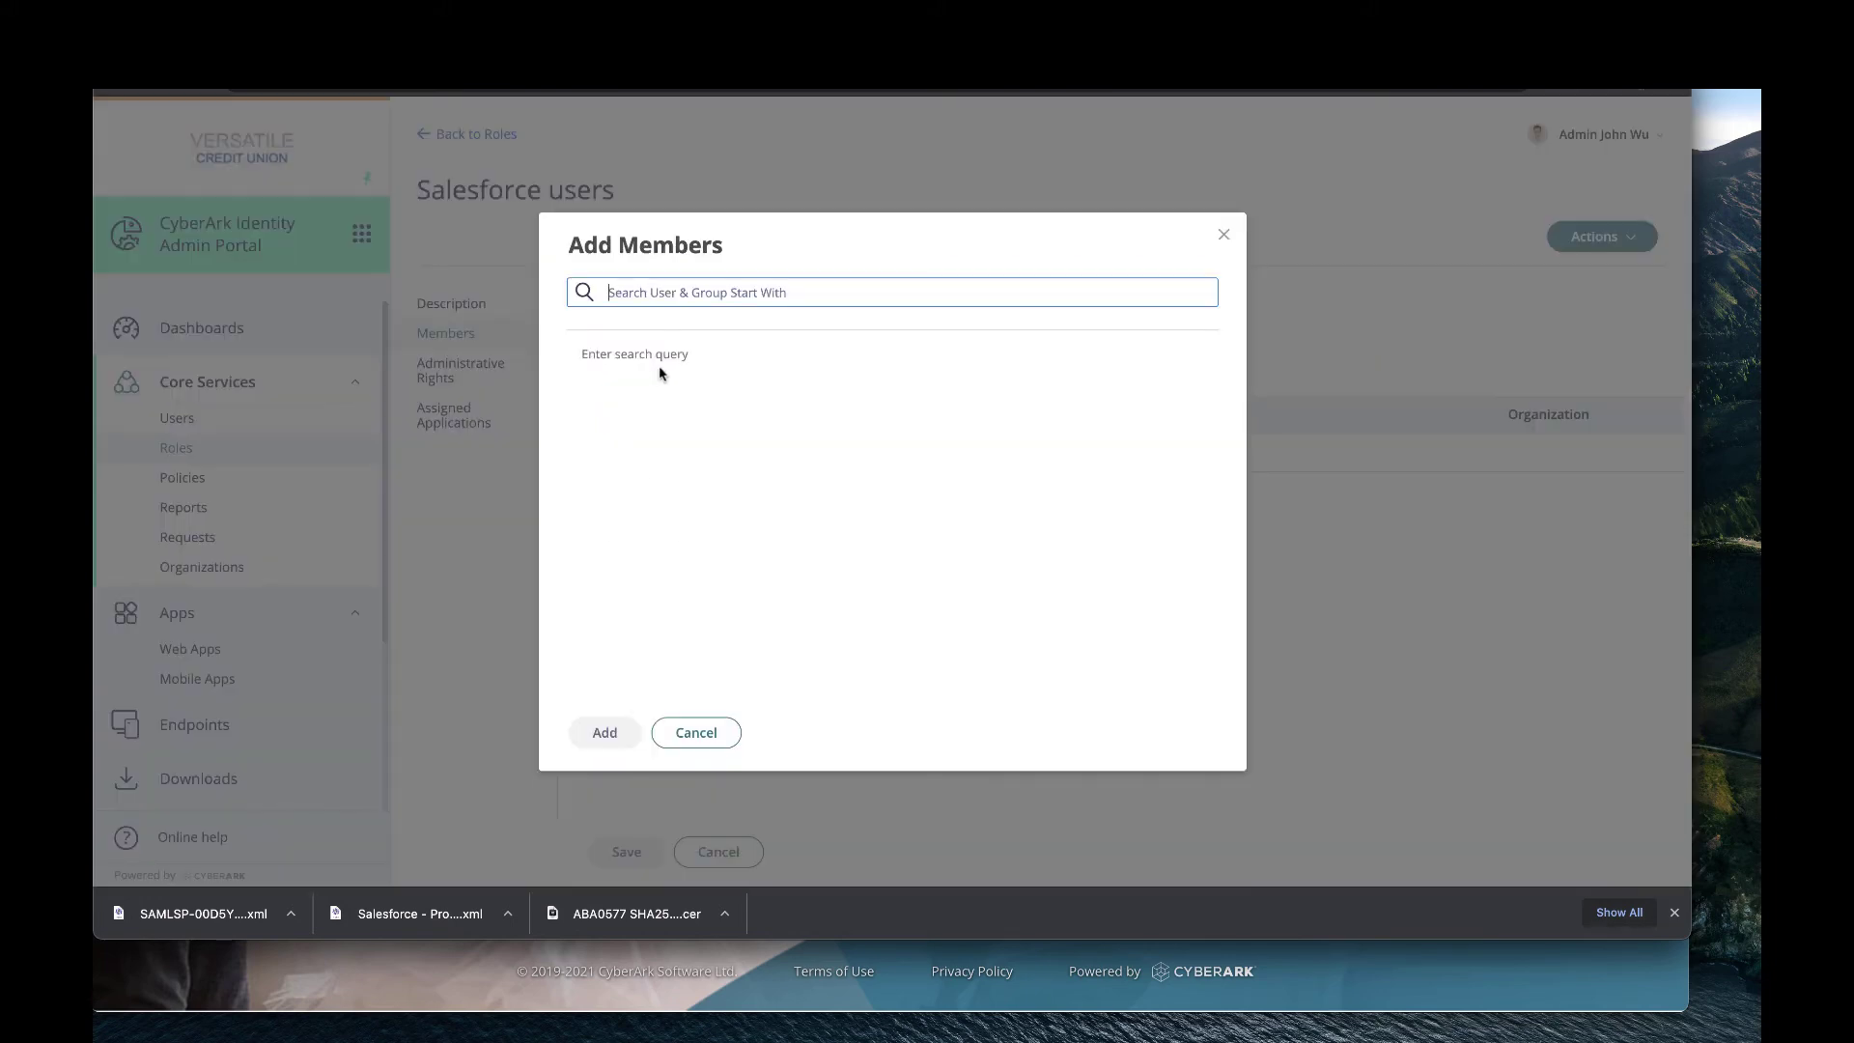
{"action": "type", "text": "sfte"}
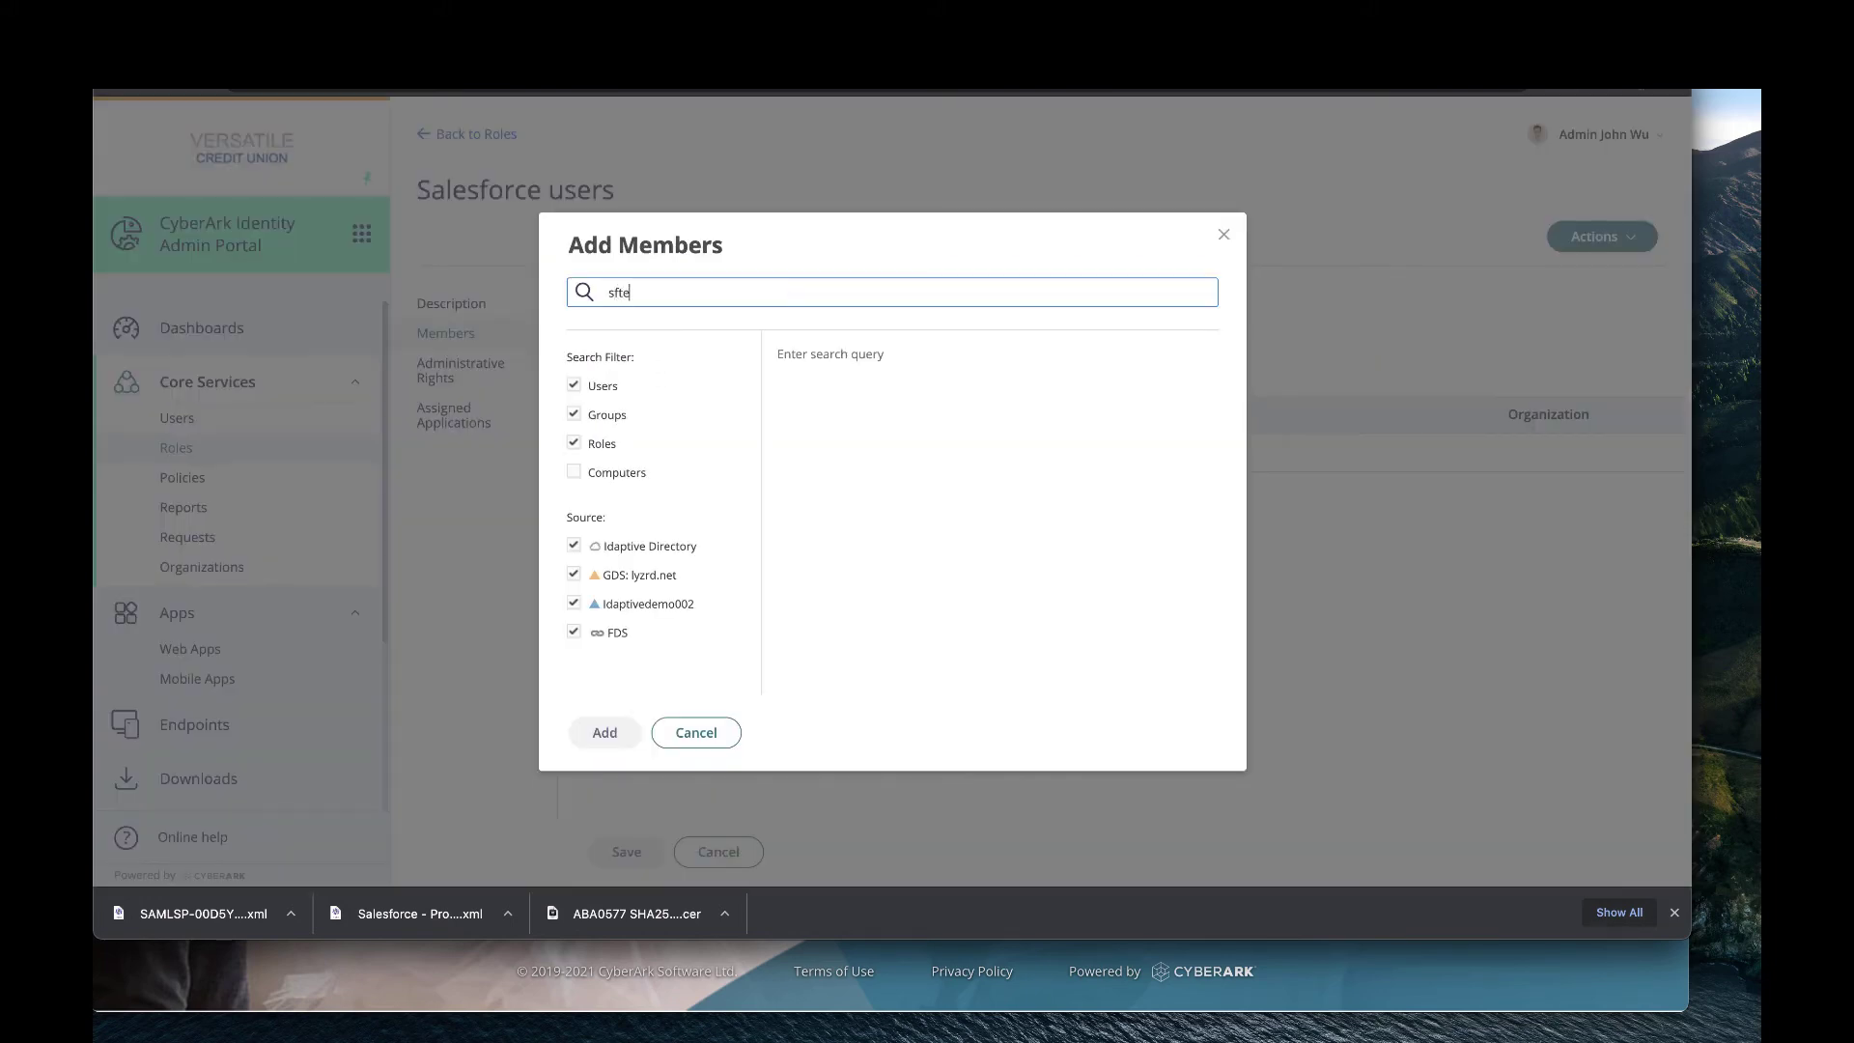
{"action": "type", "text": "s"}
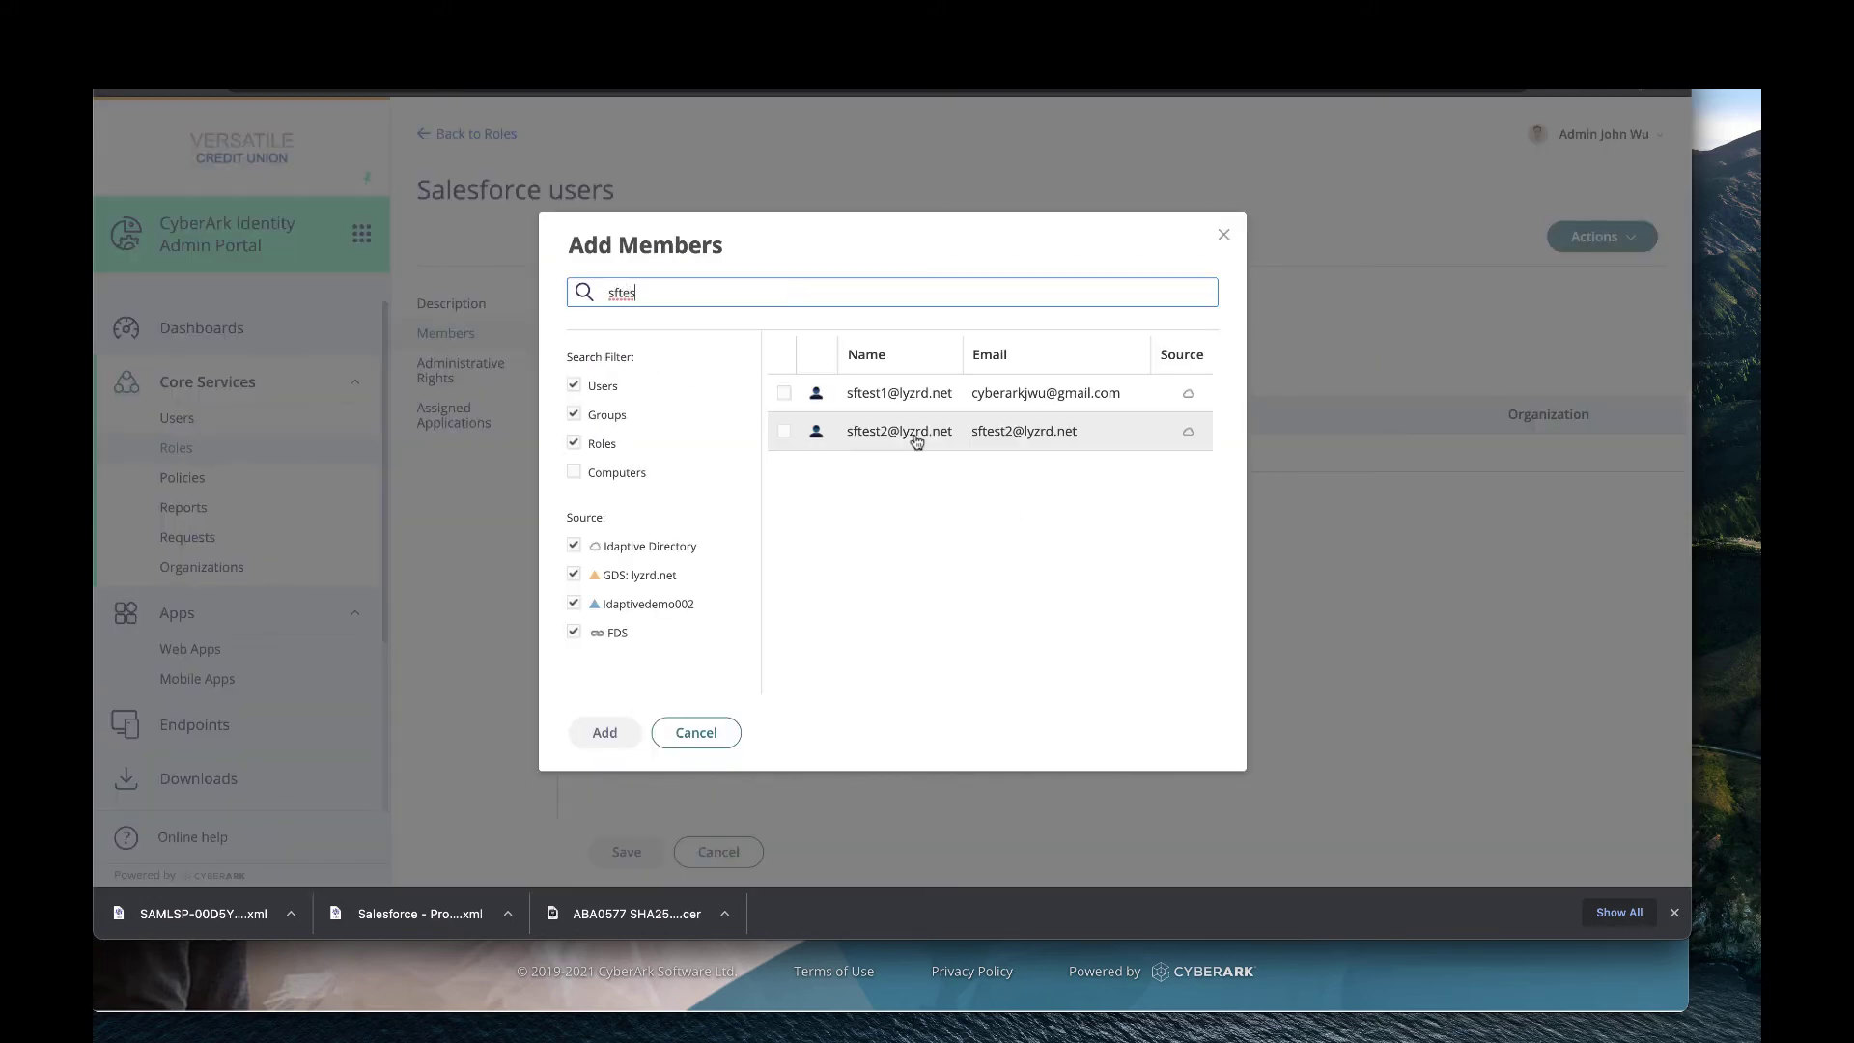
{"action": "left_click", "coordinate": [854, 439]}
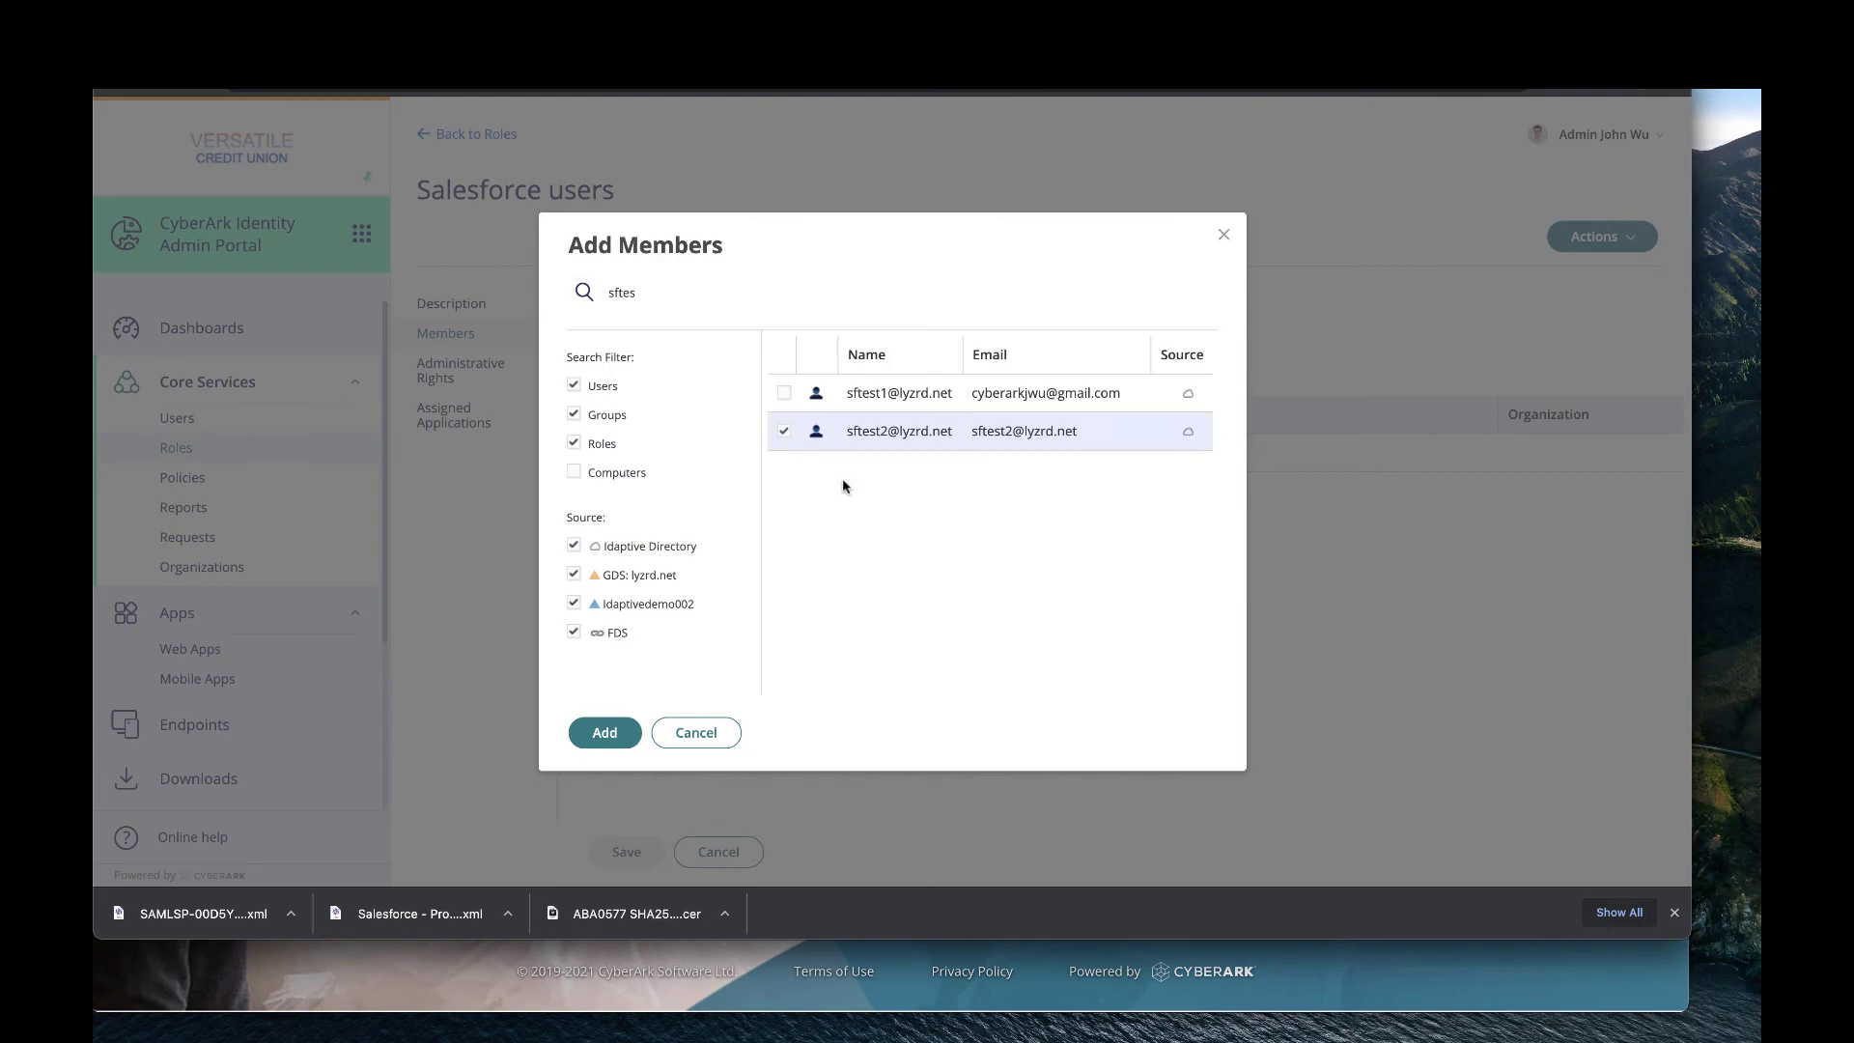
{"action": "left_click", "coordinate": [601, 738]}
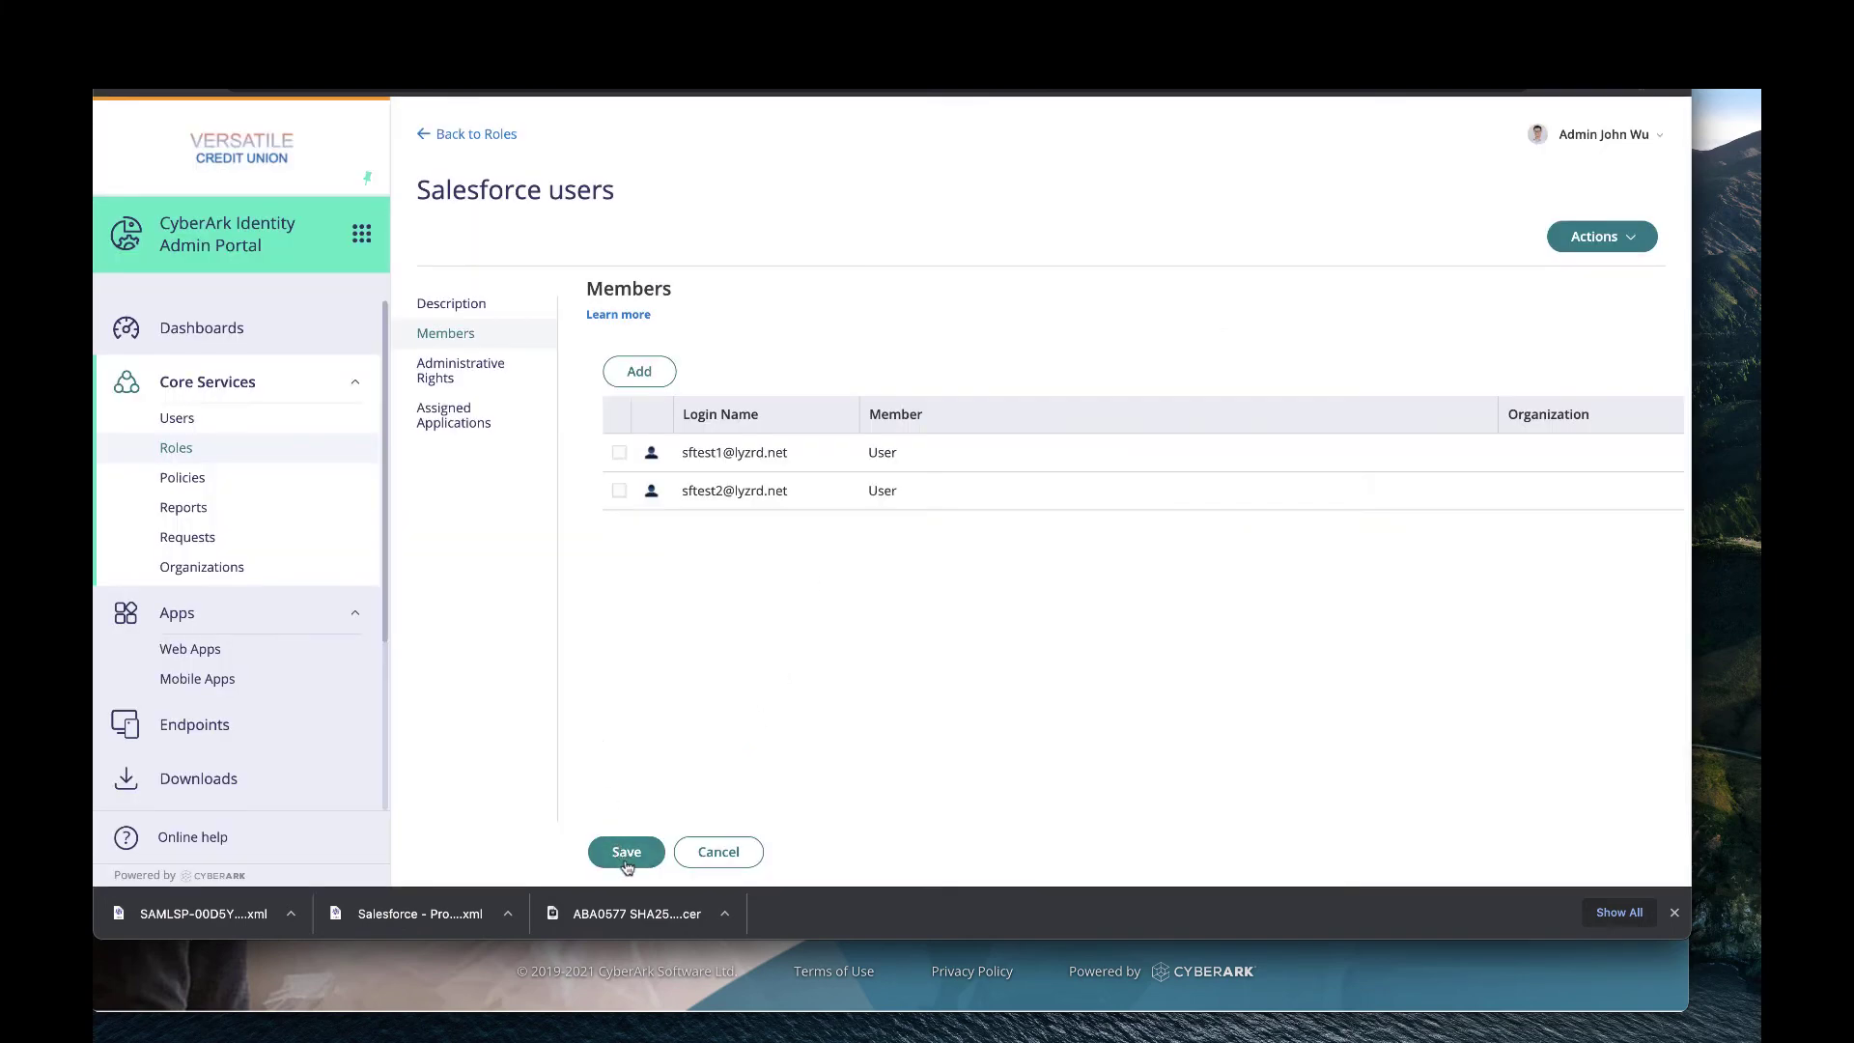
{"action": "left_click", "coordinate": [625, 854]}
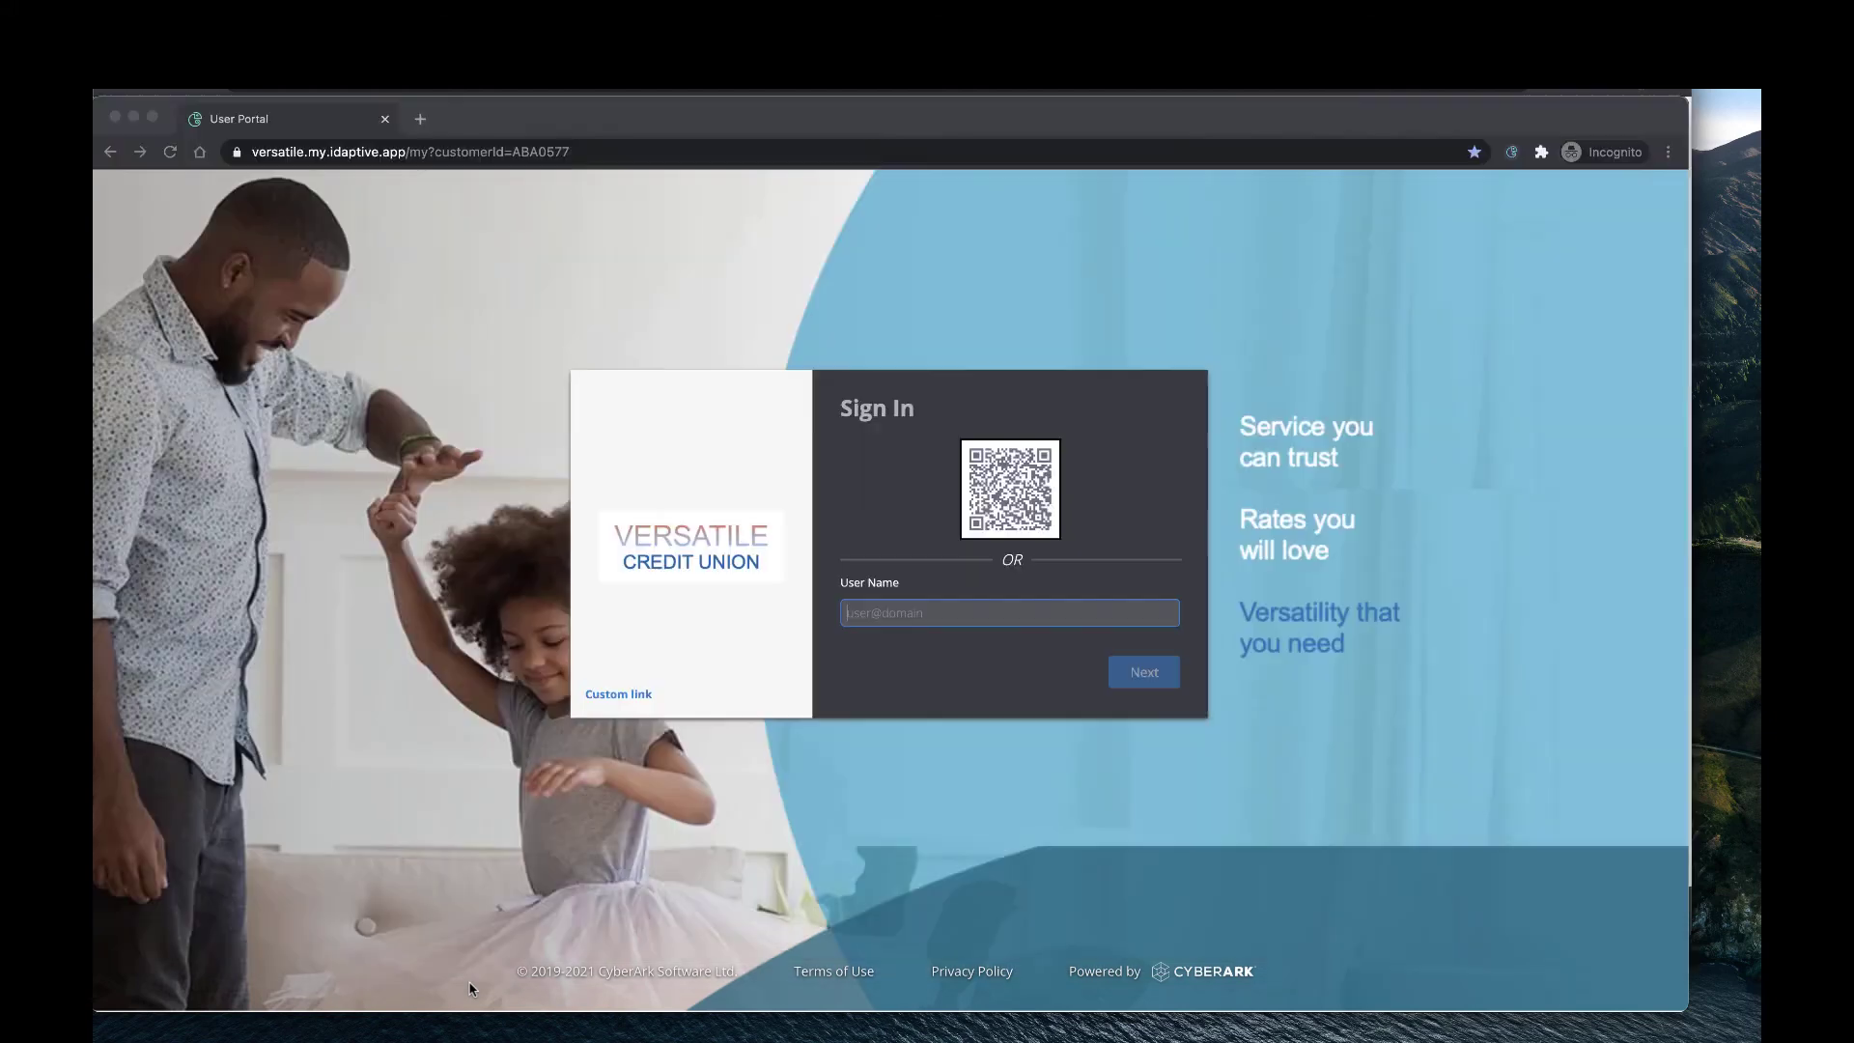
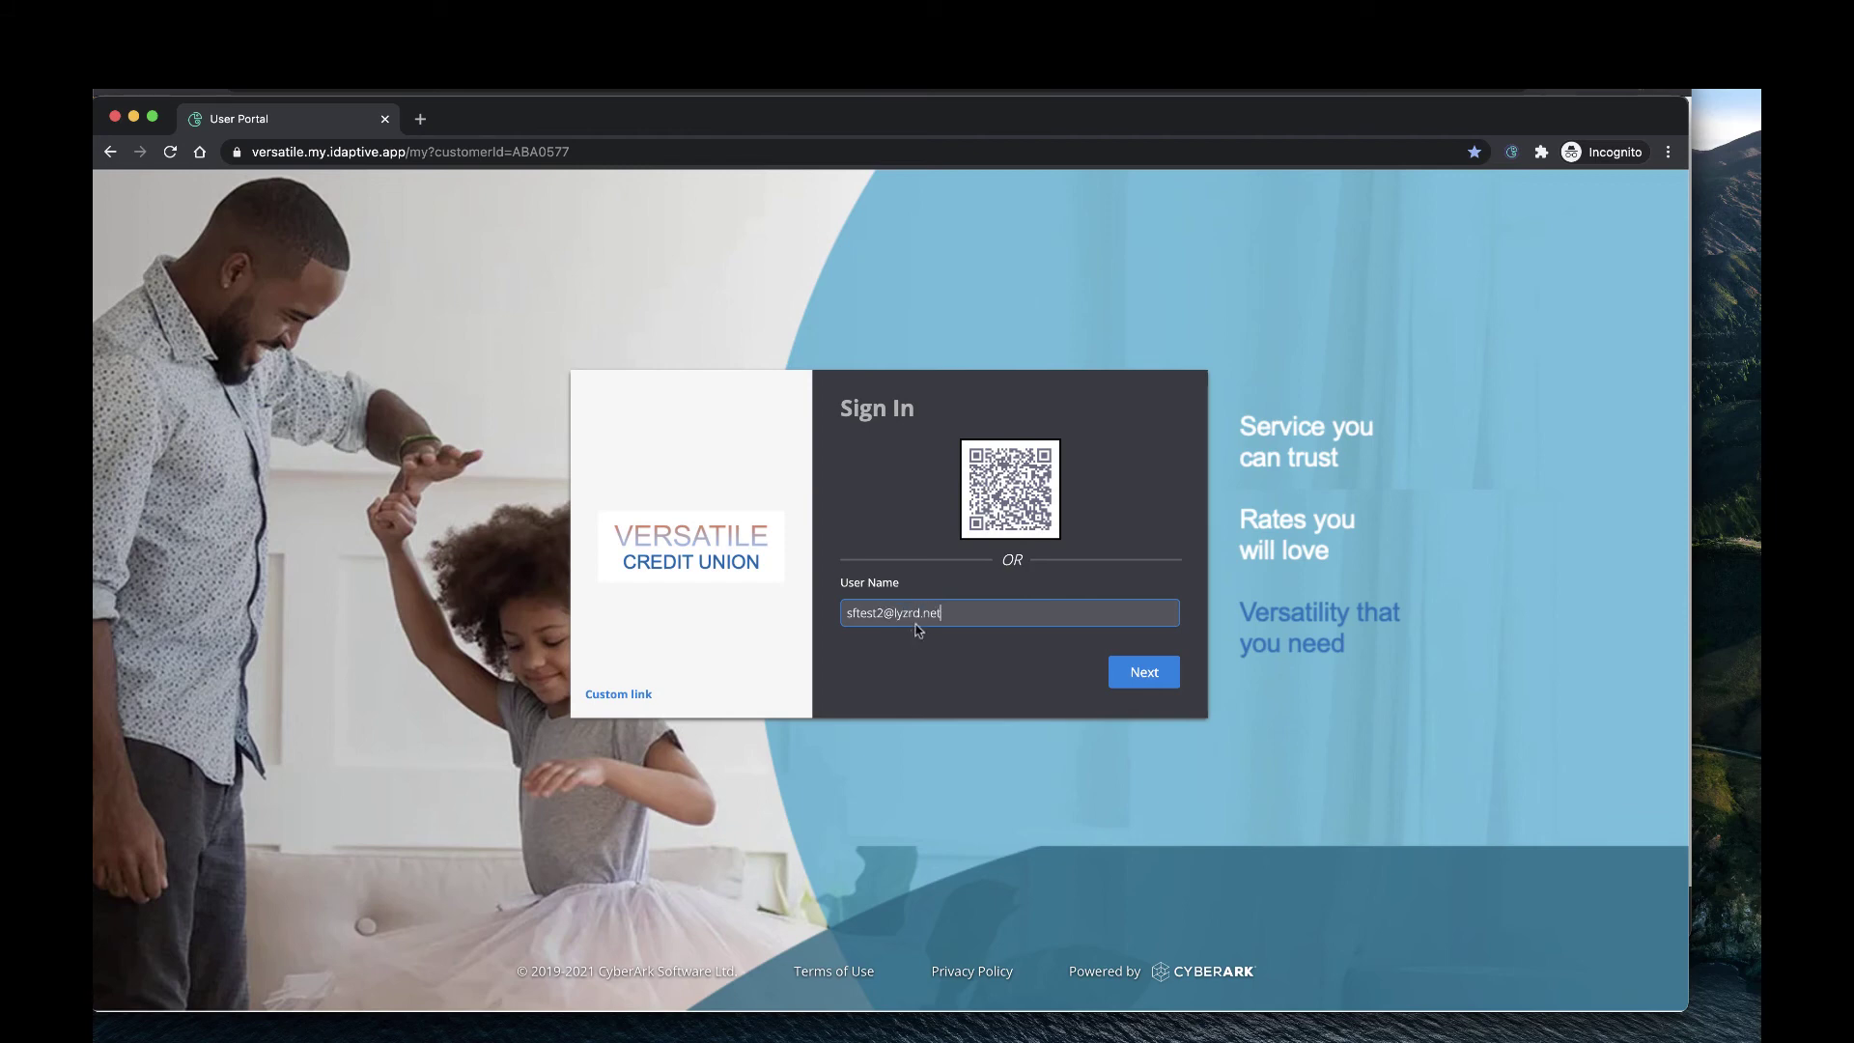
Sign in with the test user's name and password, choosing Text Message as the authentication method.
{"action": "left_click", "coordinate": [1161, 681]}
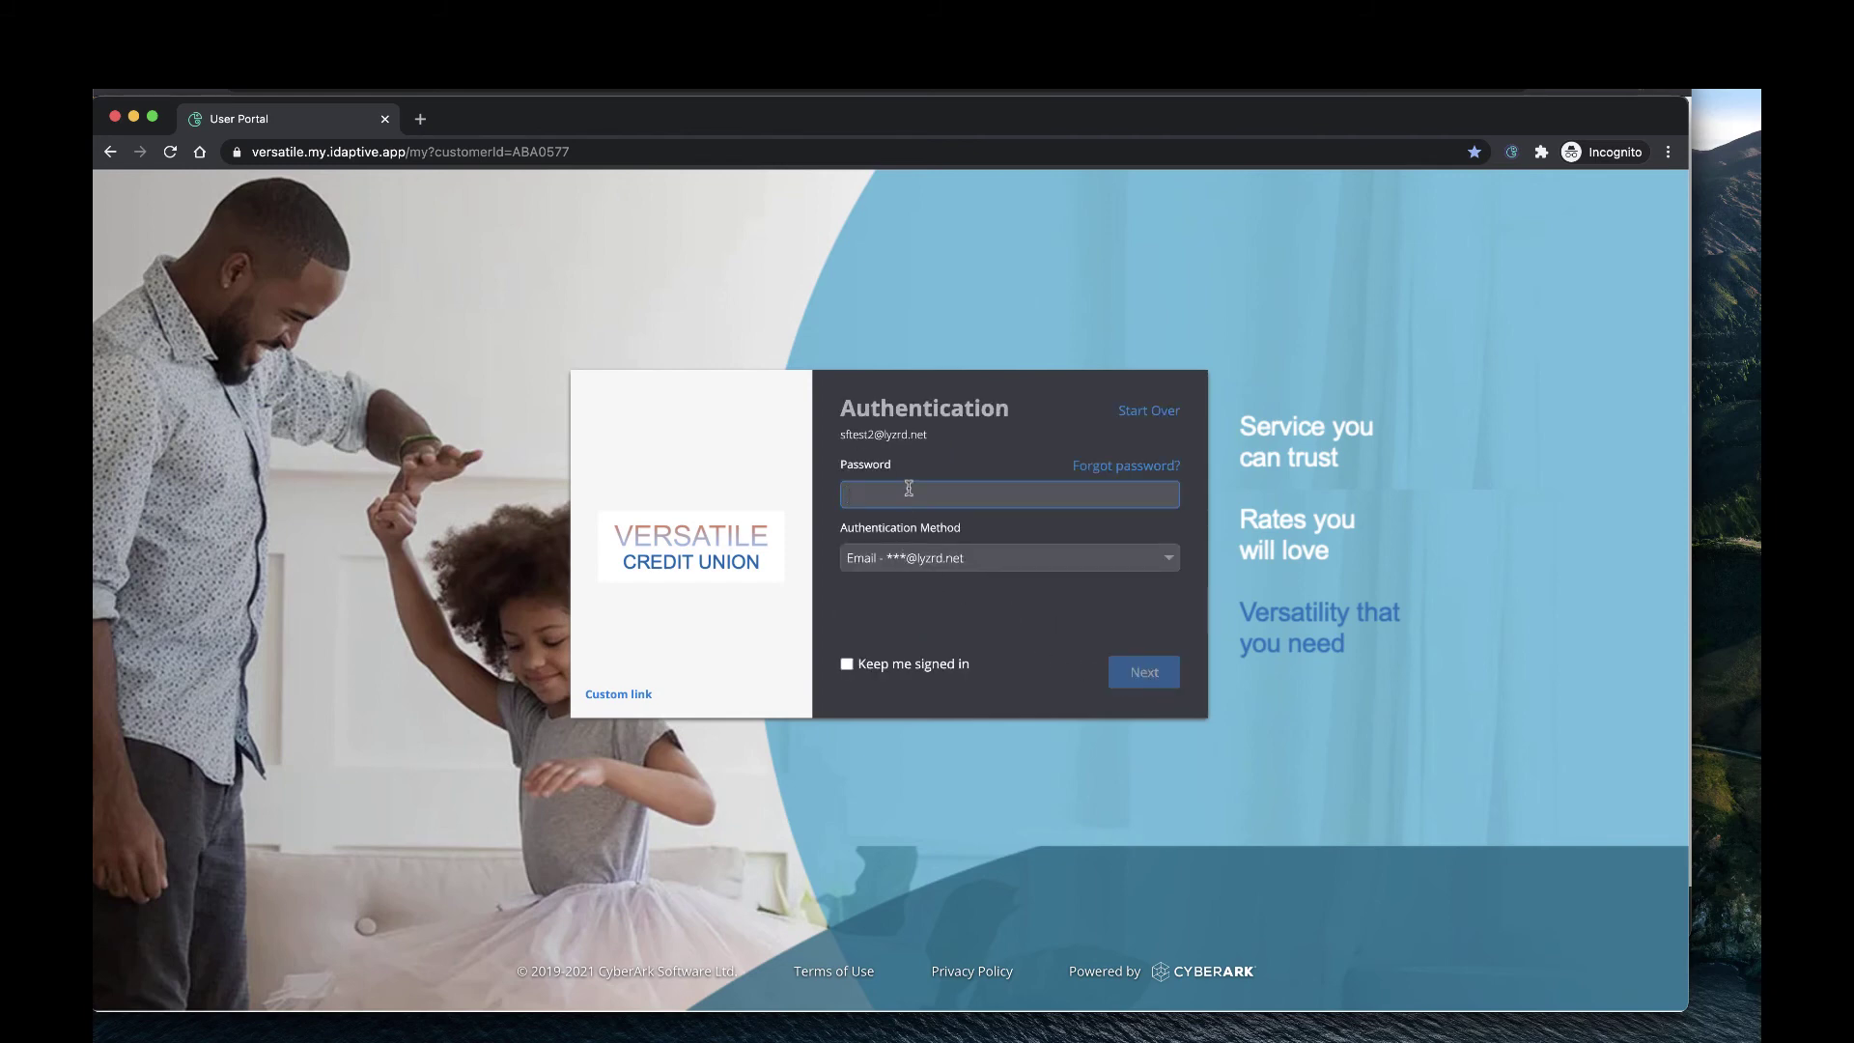
{"action": "type", "text": "•"}
{"action": "left_click", "coordinate": [985, 570]}
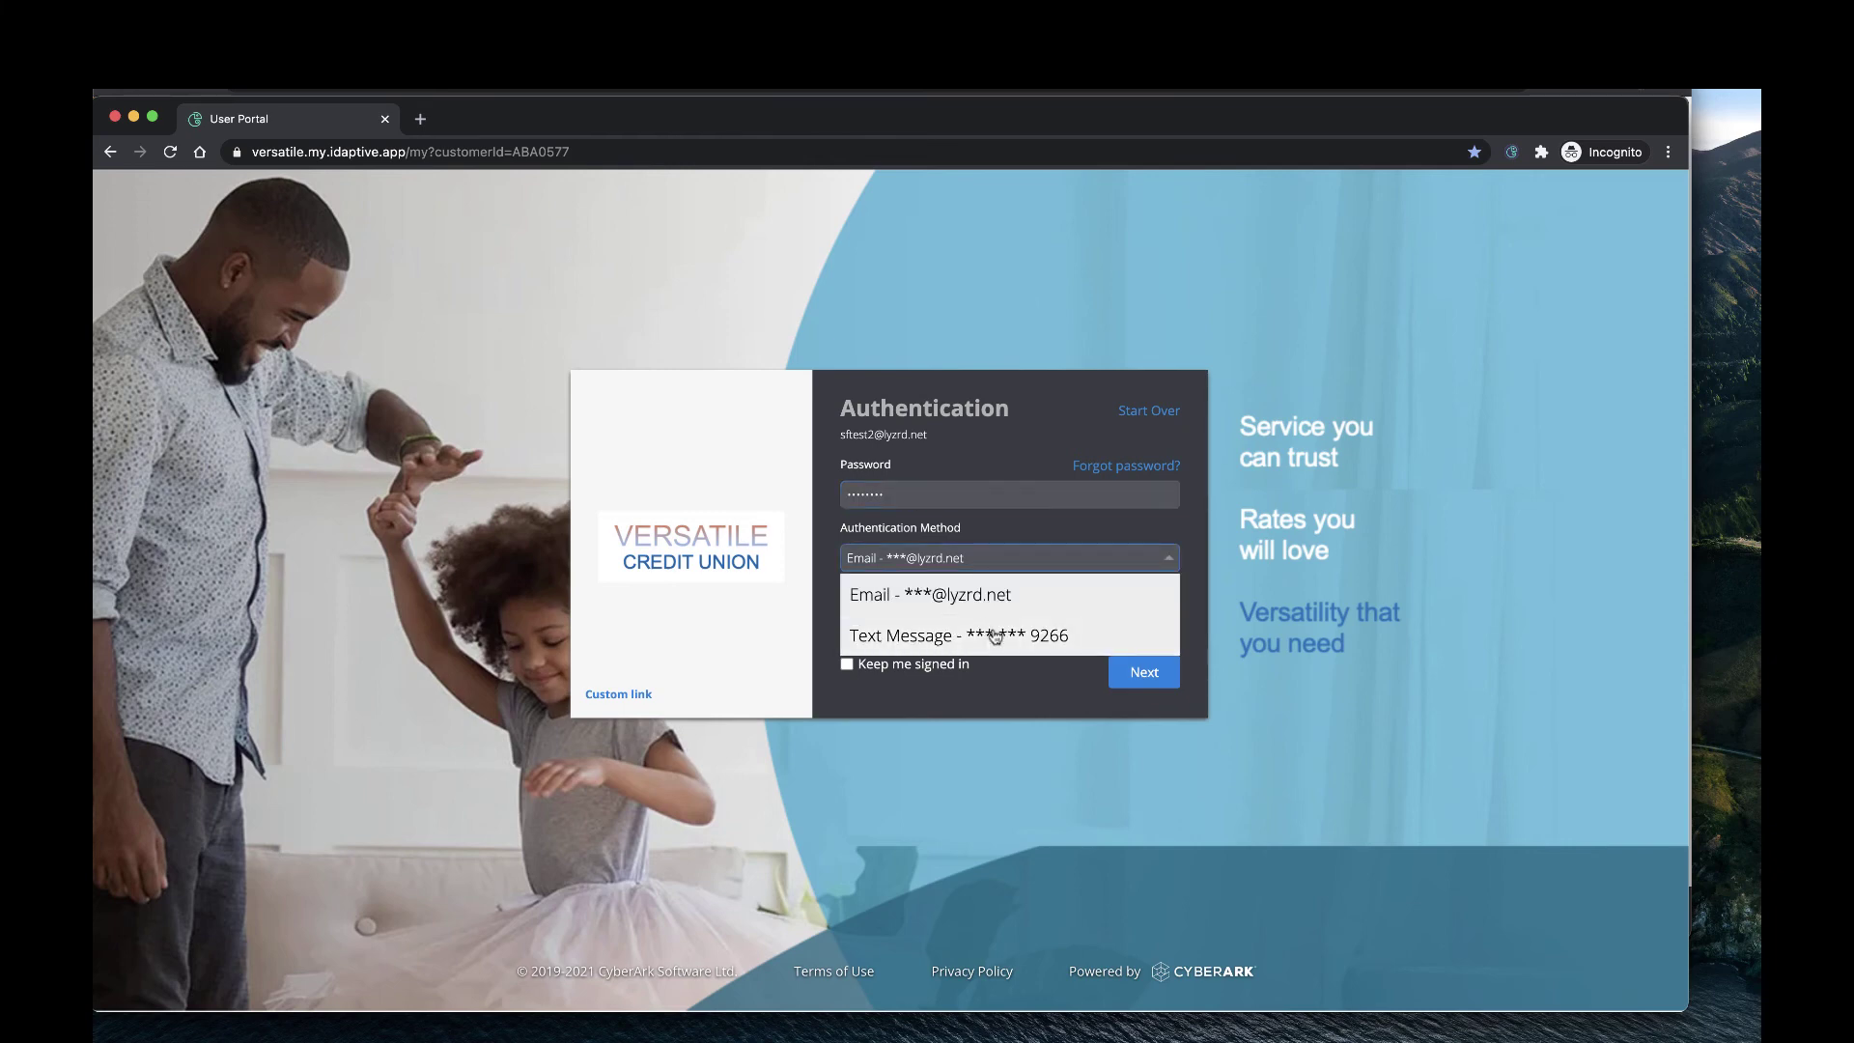
{"action": "left_click", "coordinate": [1000, 634]}
{"action": "left_click", "coordinate": [1164, 684]}
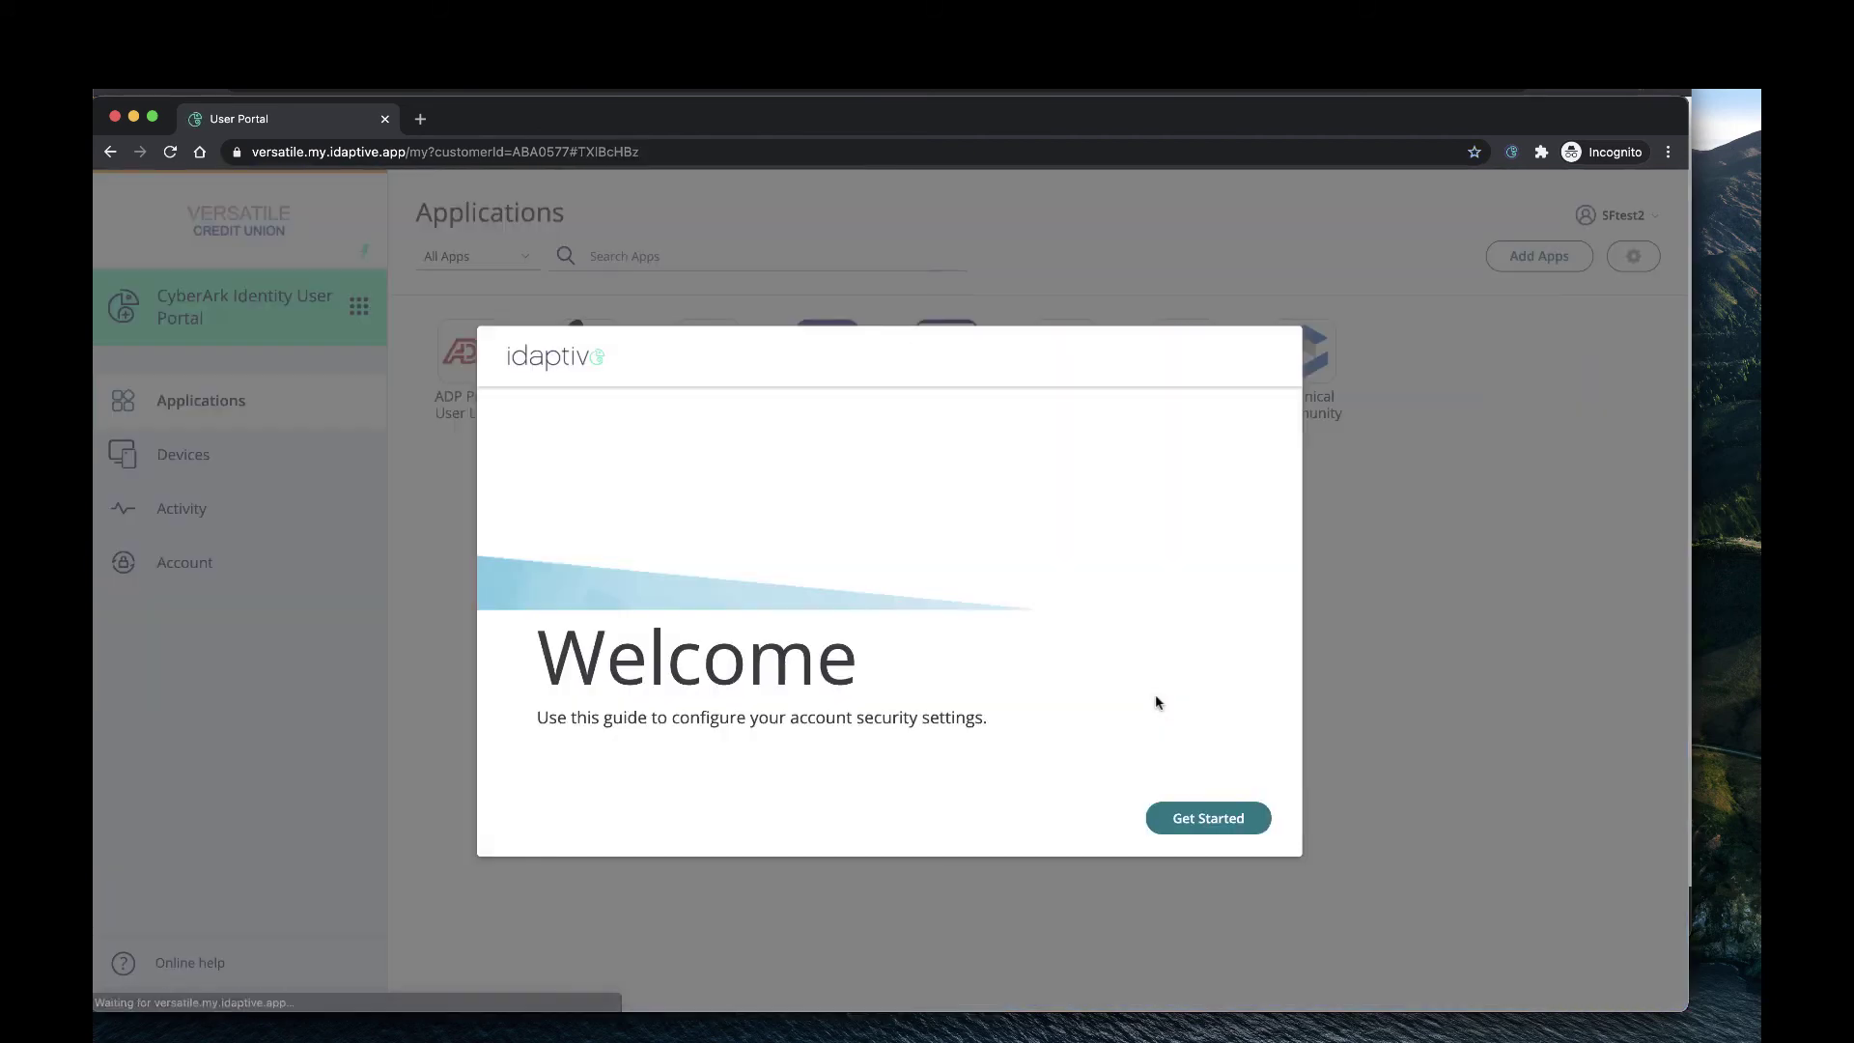
Choose 'Least favorite kid.' as the first security question and enter its answer.
{"action": "left_click", "coordinate": [1203, 801]}
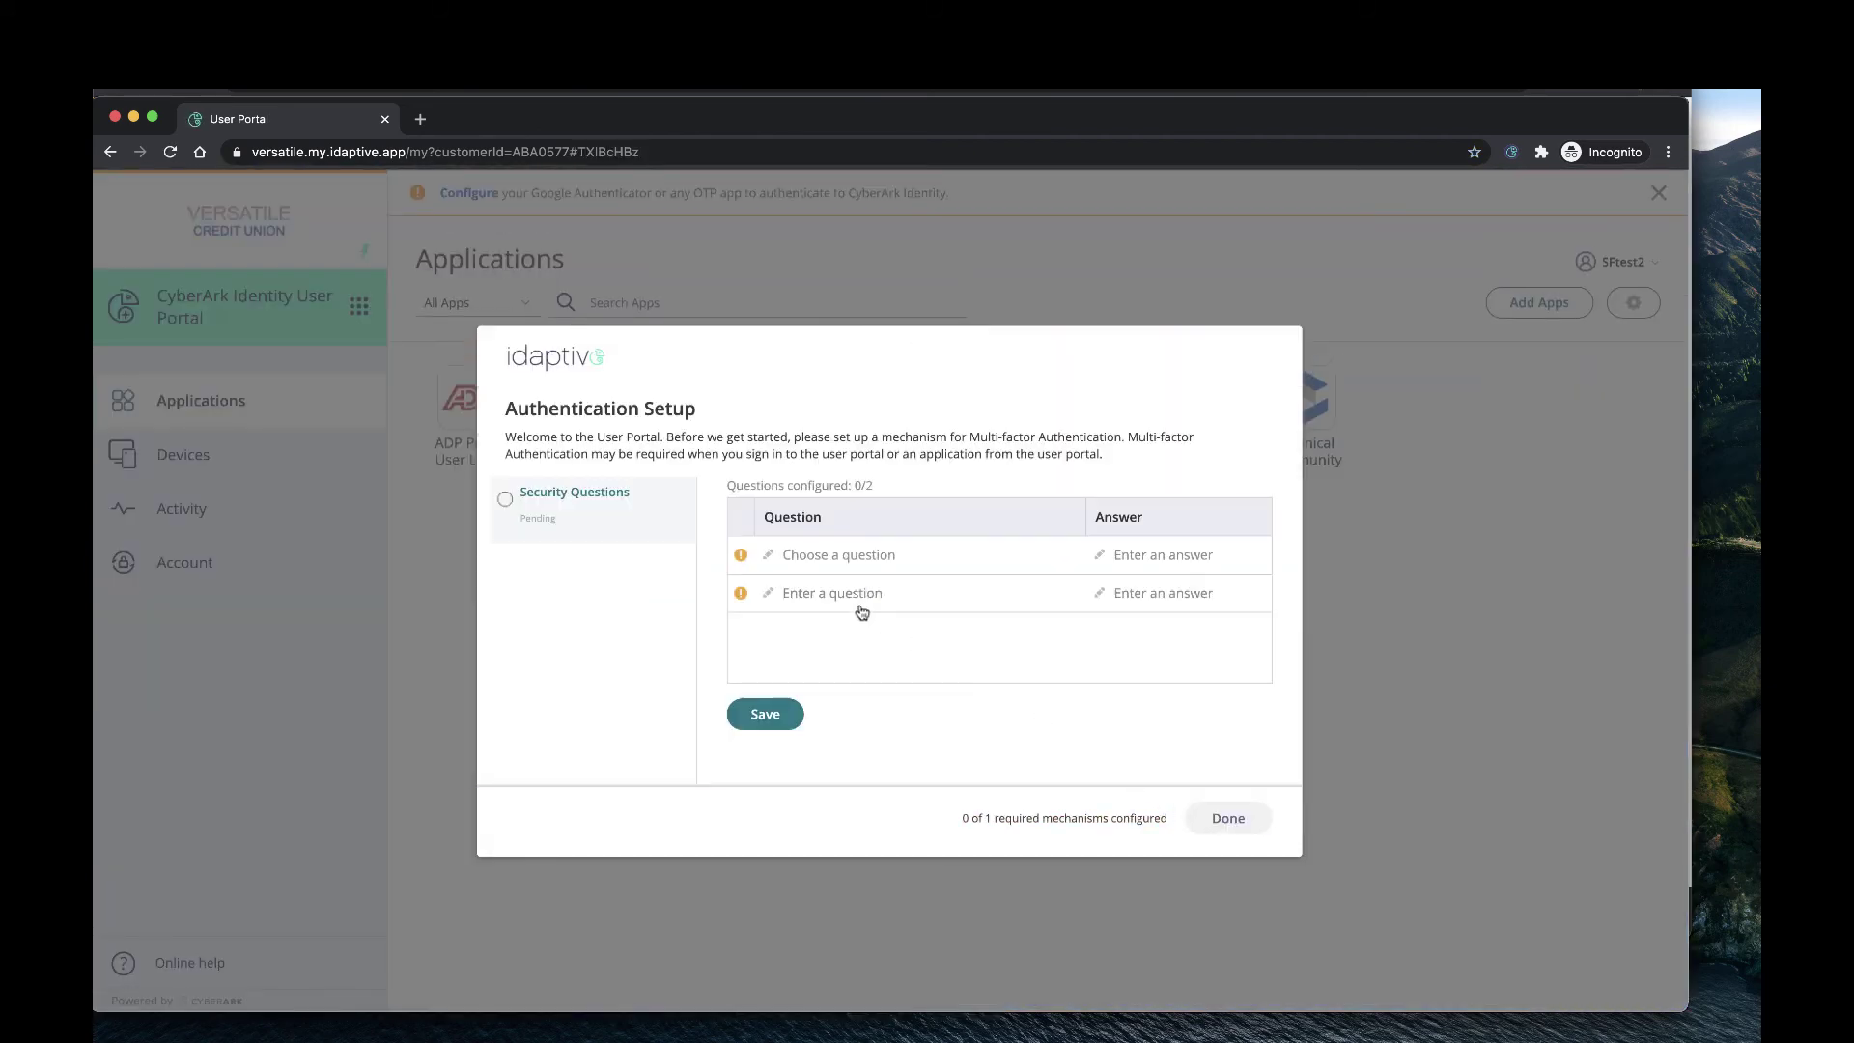
{"action": "left_click", "coordinate": [836, 558]}
{"action": "left_click", "coordinate": [846, 549]}
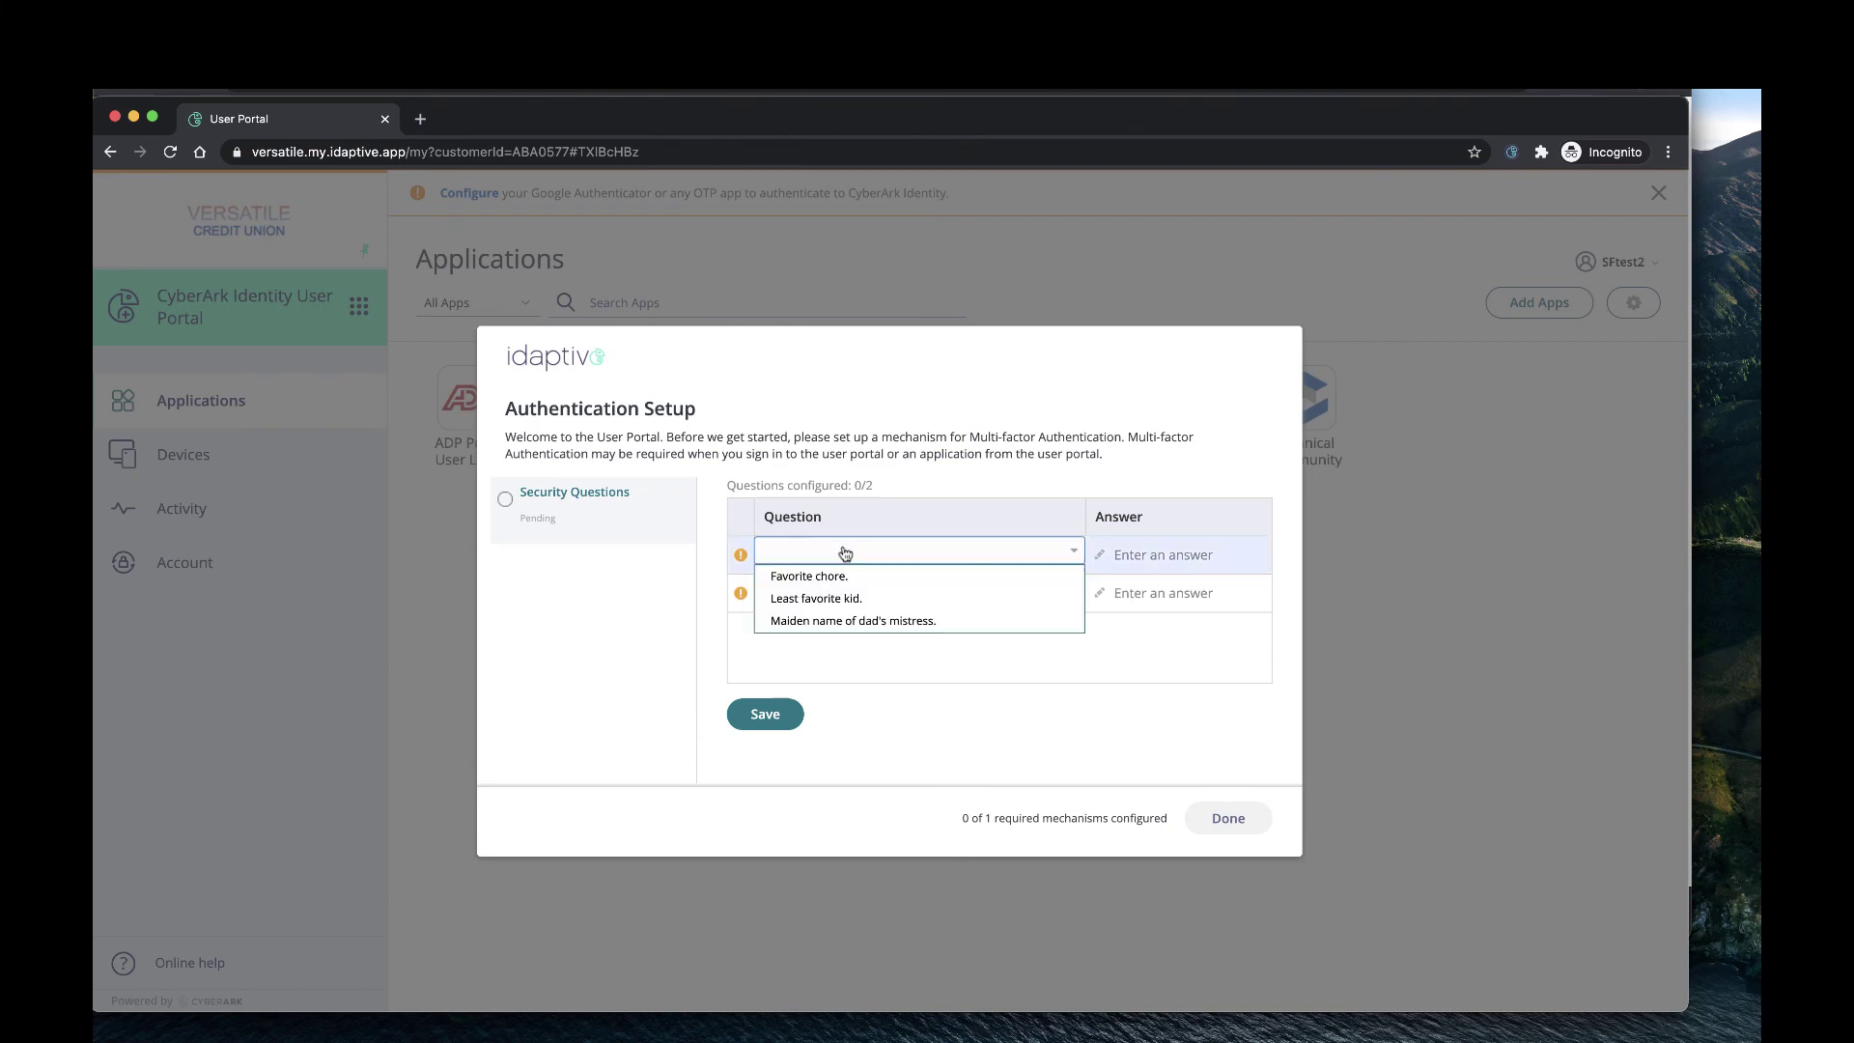
{"action": "left_click", "coordinate": [846, 601]}
{"action": "left_click", "coordinate": [1171, 553]}
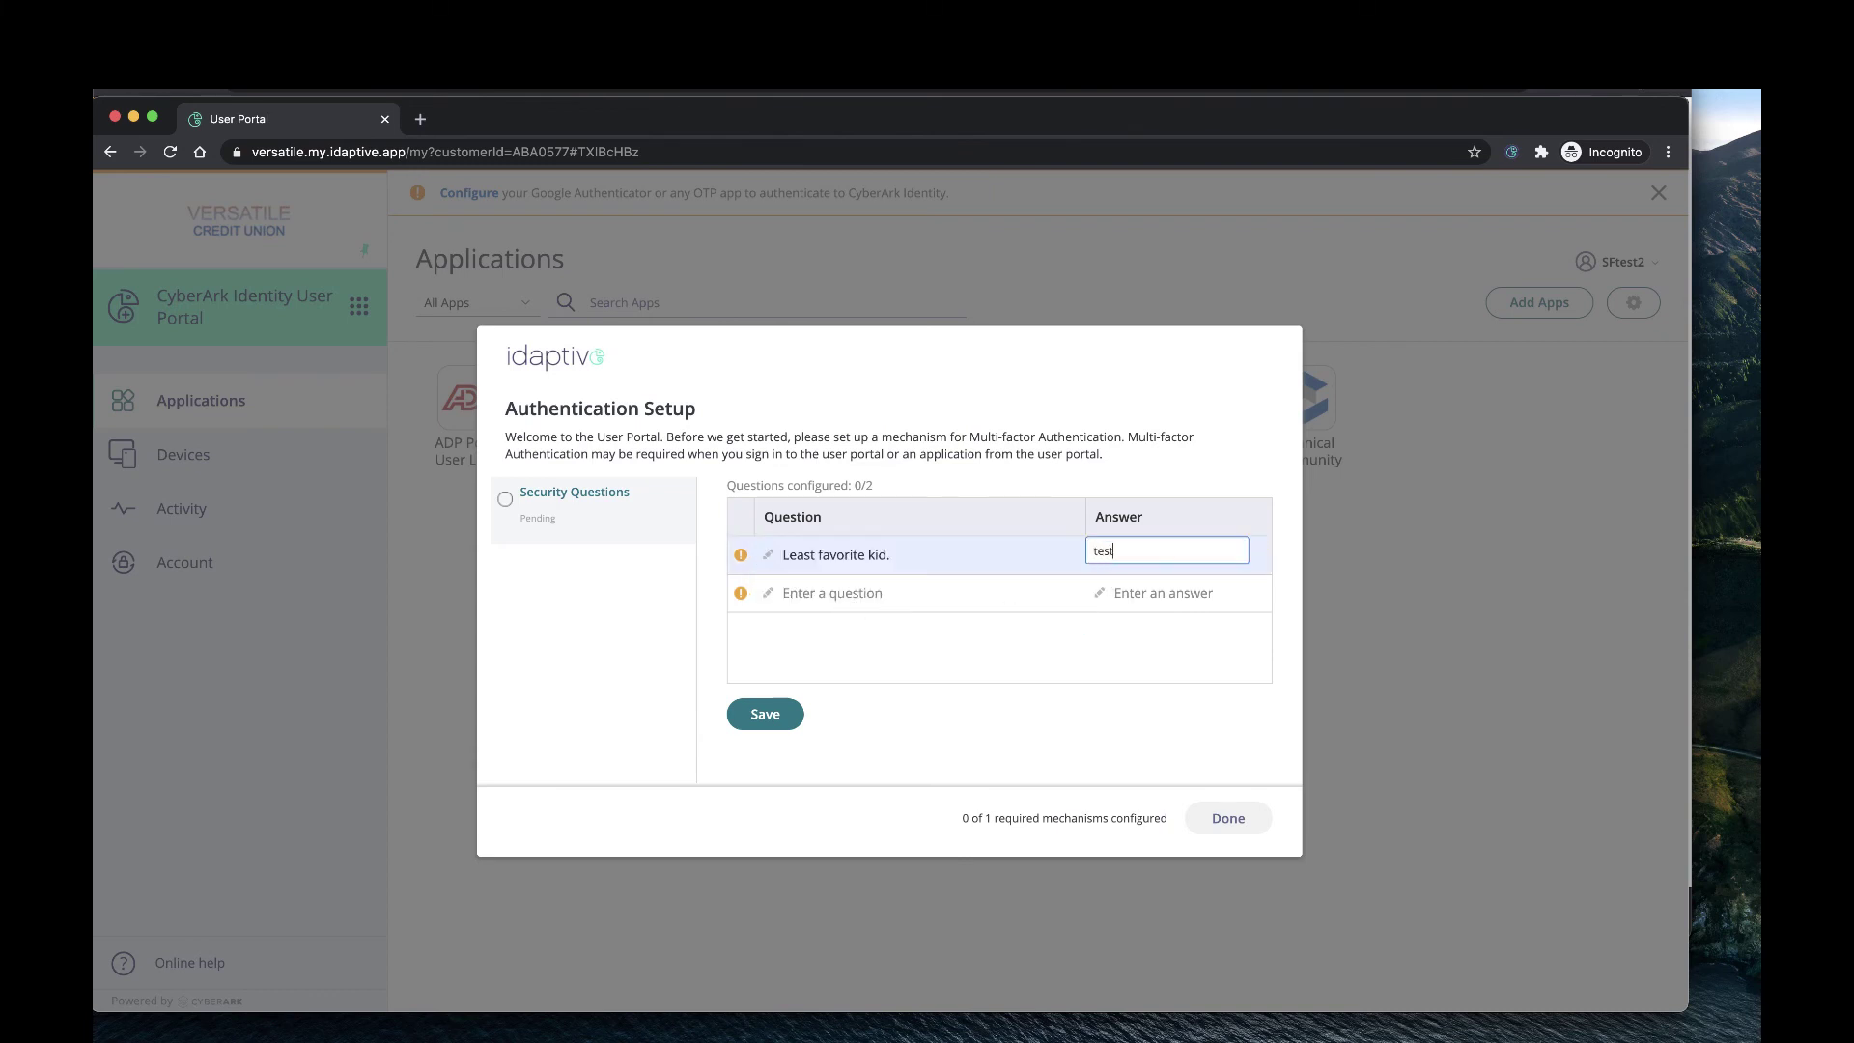
Add a second security question 'color' with its answer, save, and finish the setup.
{"action": "left_click", "coordinate": [1000, 600]}
{"action": "type", "text": "colo"}
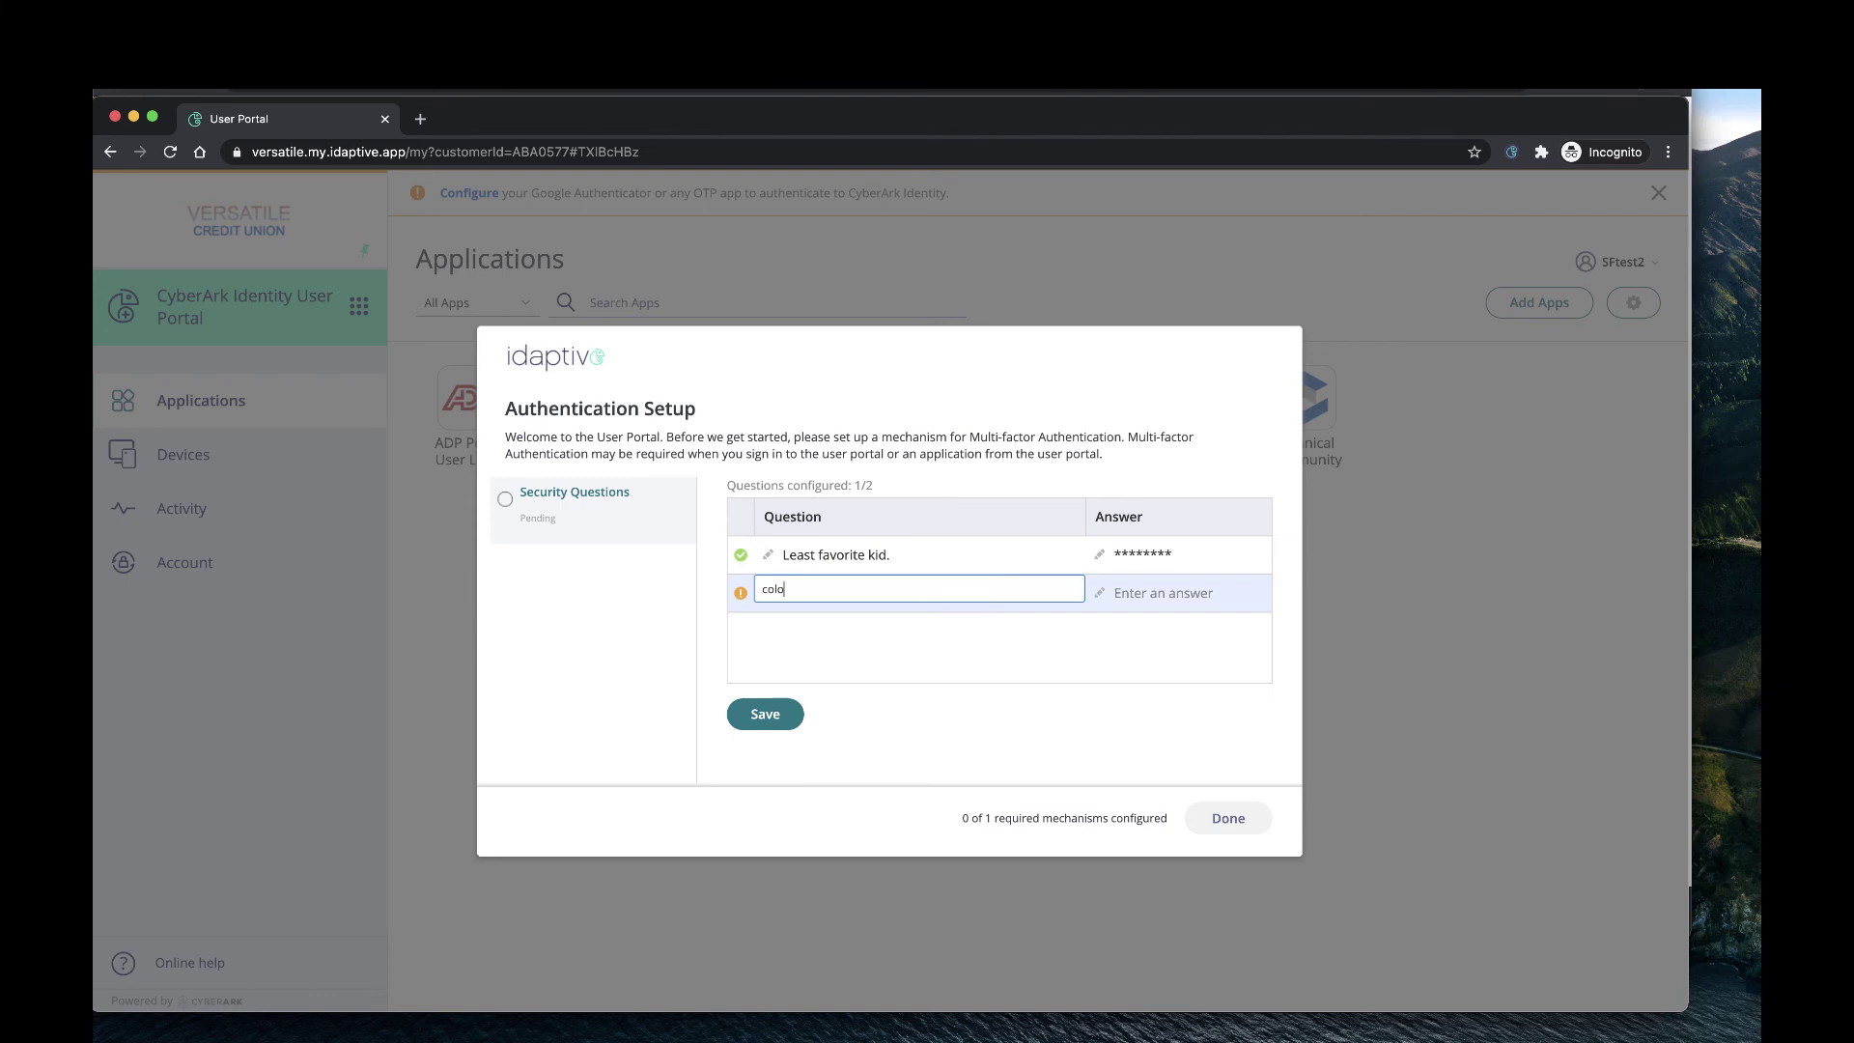
{"action": "type", "text": "r"}
{"action": "key", "text": "Tab"}
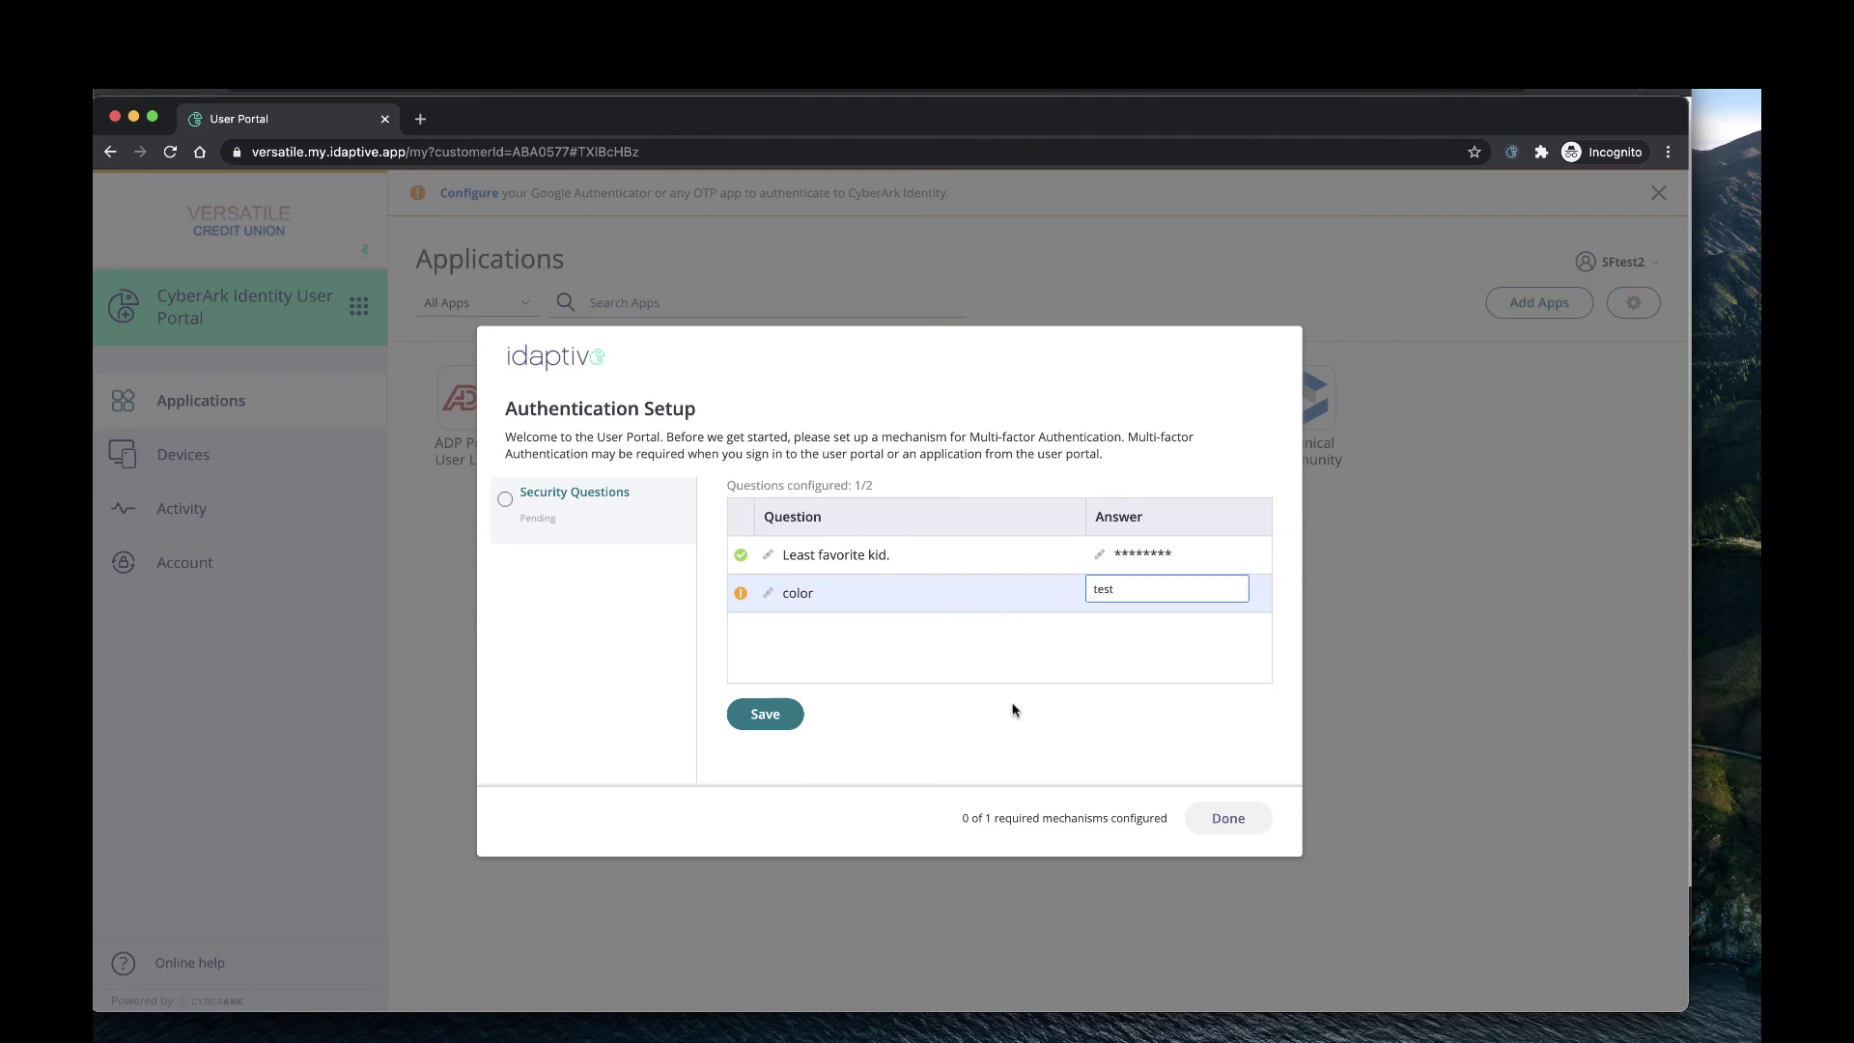
{"action": "left_click", "coordinate": [767, 715]}
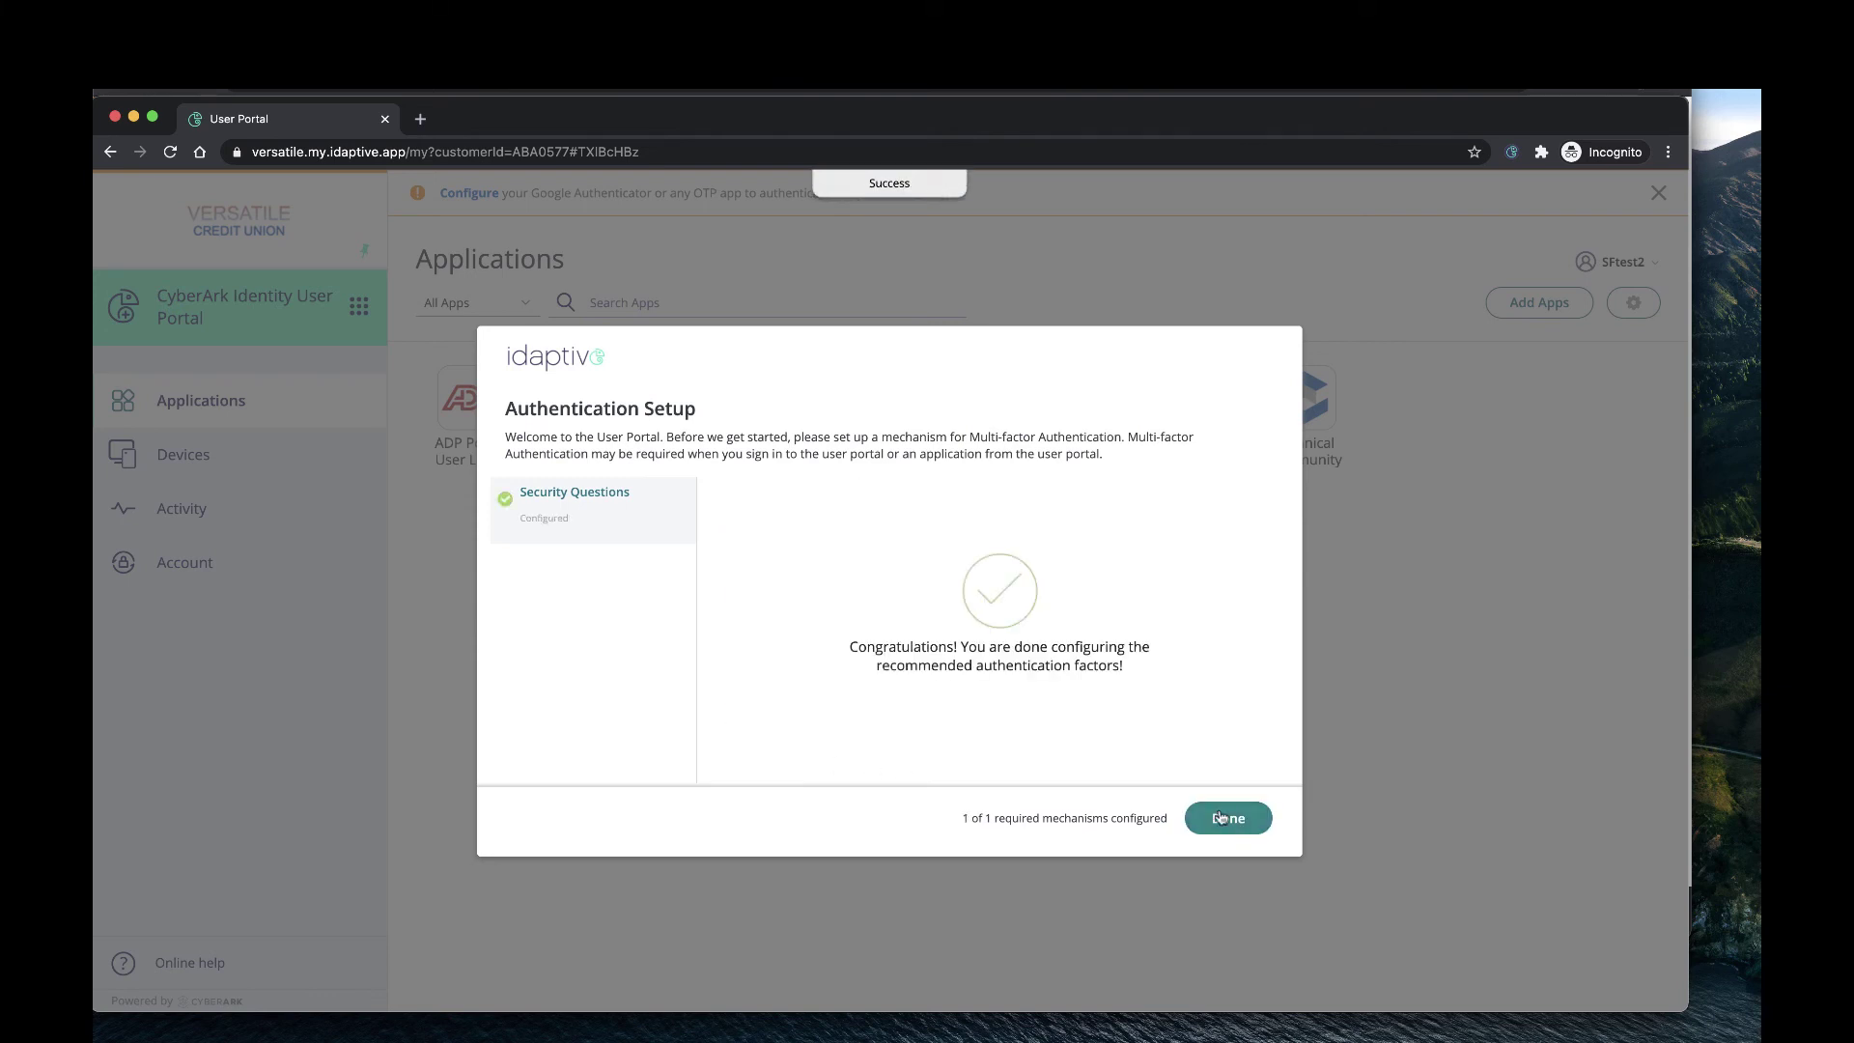
{"action": "left_click", "coordinate": [1222, 818]}
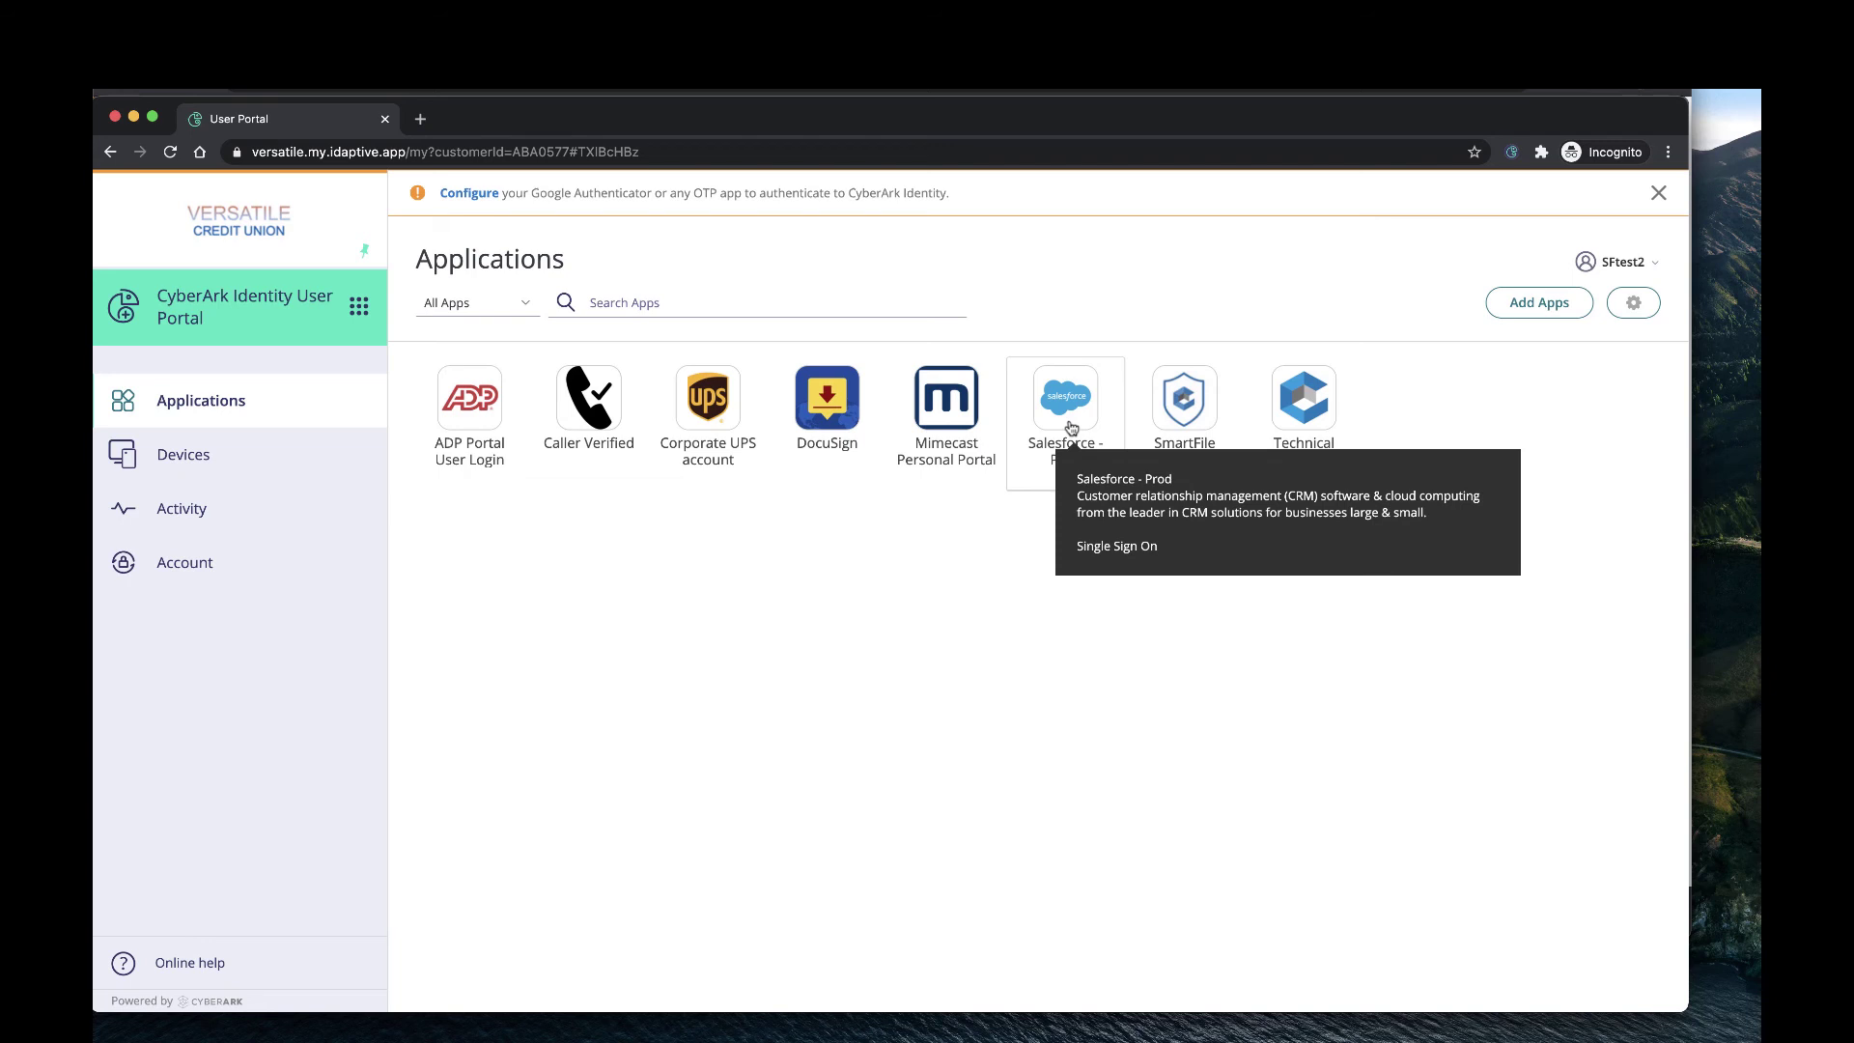
Launch the Salesforce - Prod tile to sign in through single sign-on.
{"action": "left_click", "coordinate": [1071, 428]}
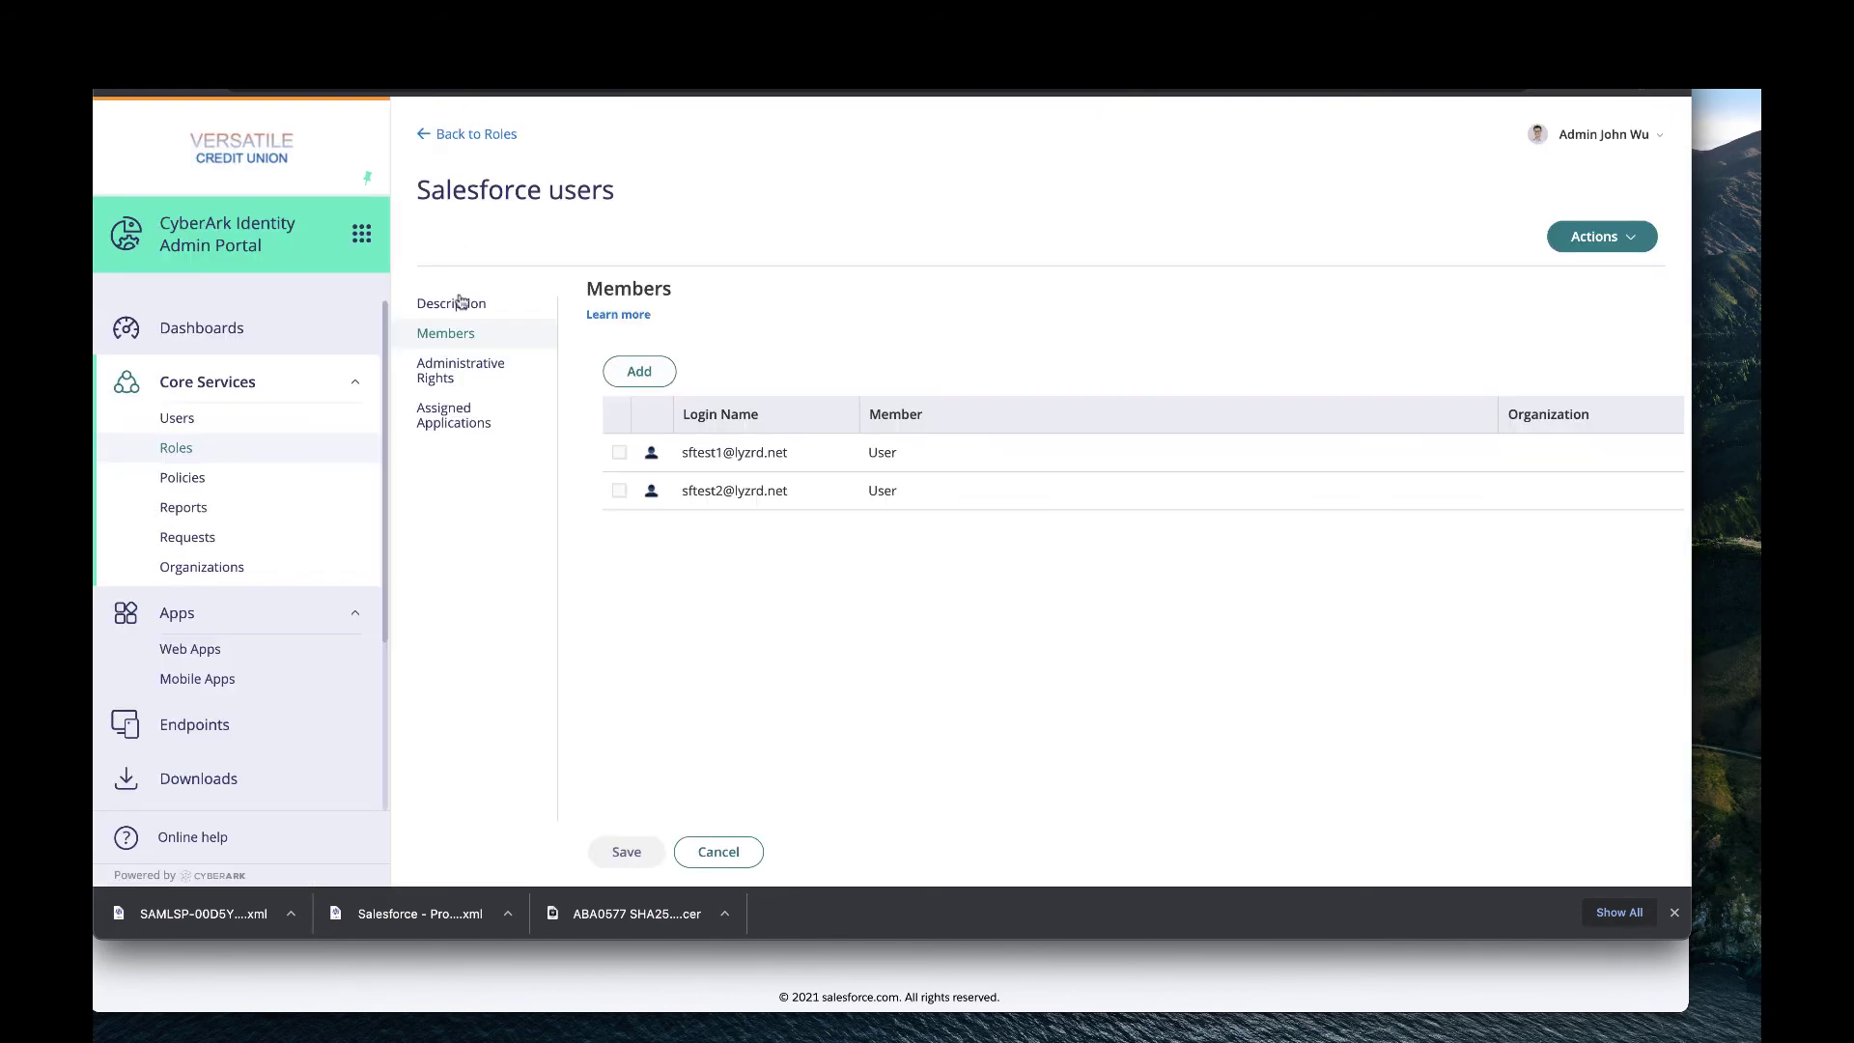
Start a full, cache-bypassing sync of Salesforce - Prod in Outbound Provisioning and open the job reports.
{"action": "scroll", "coordinate": [239, 608], "scroll_direction": "down", "scroll_amount": 3}
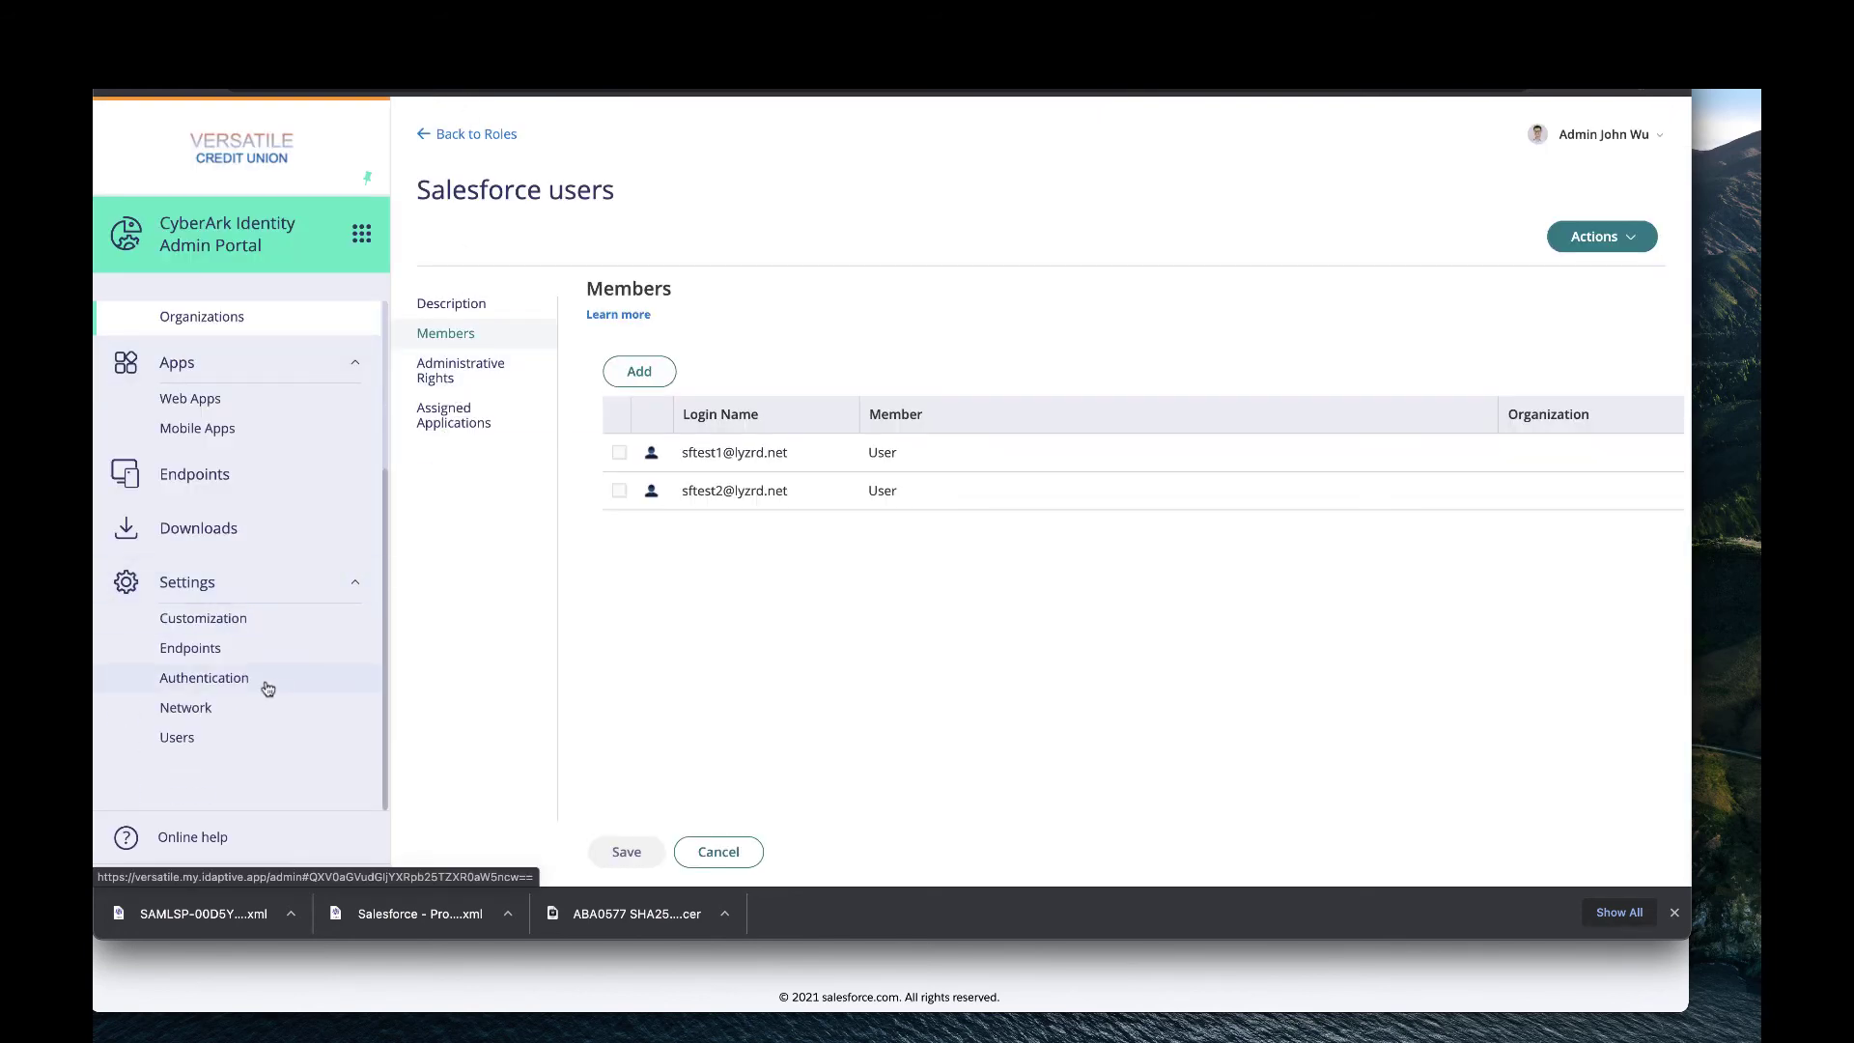
{"action": "left_click", "coordinate": [242, 742]}
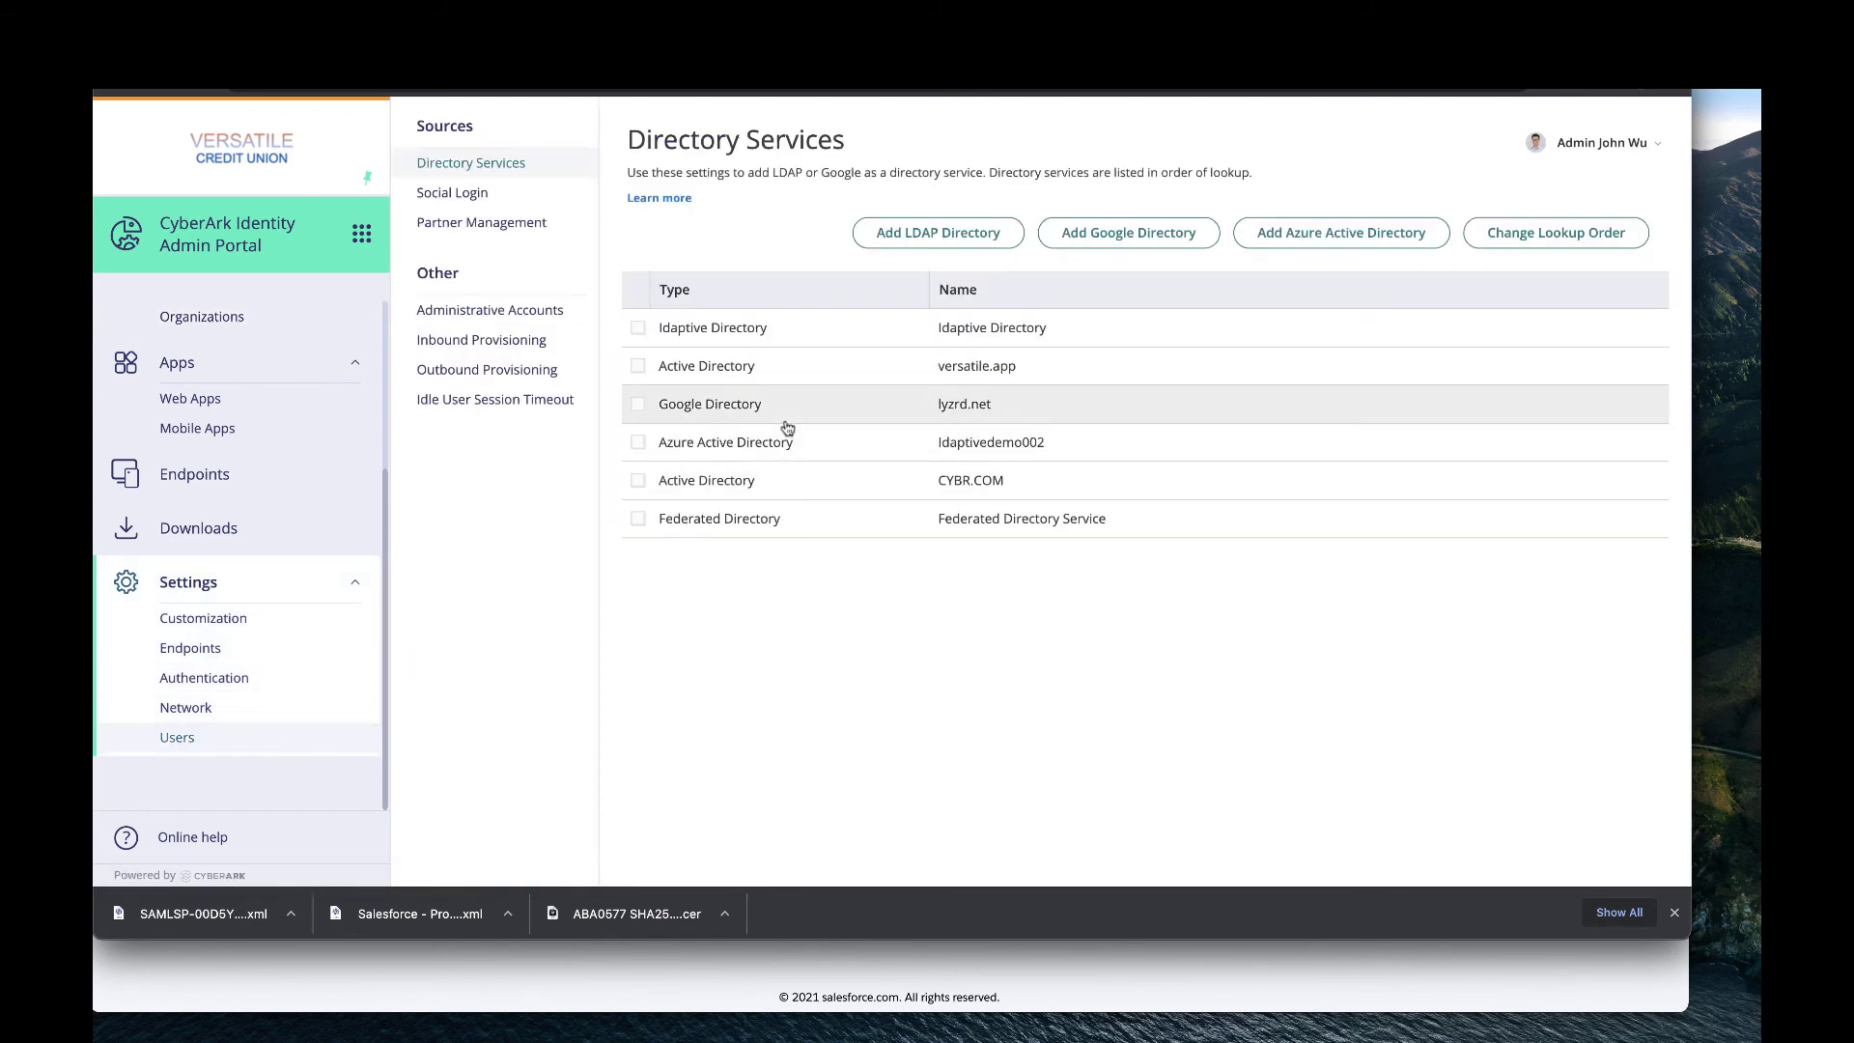
{"action": "left_click", "coordinate": [514, 377]}
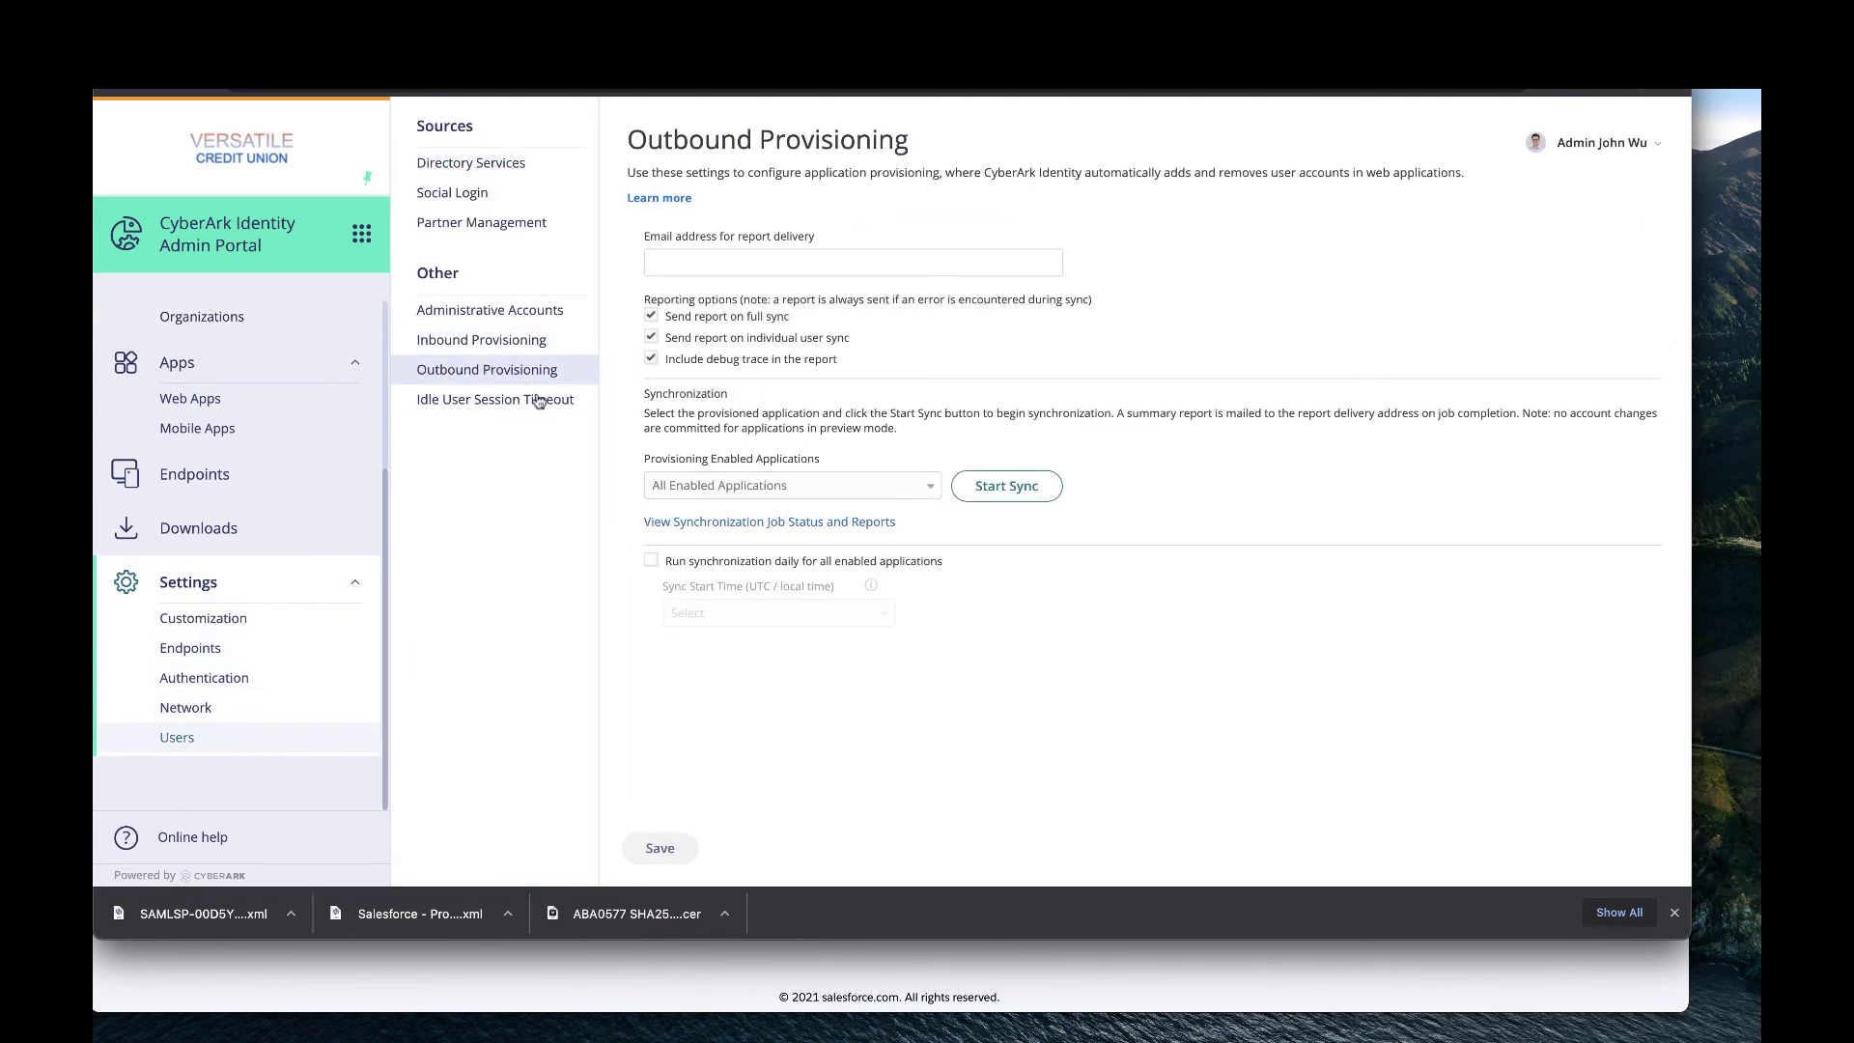
{"action": "left_click", "coordinate": [930, 486]}
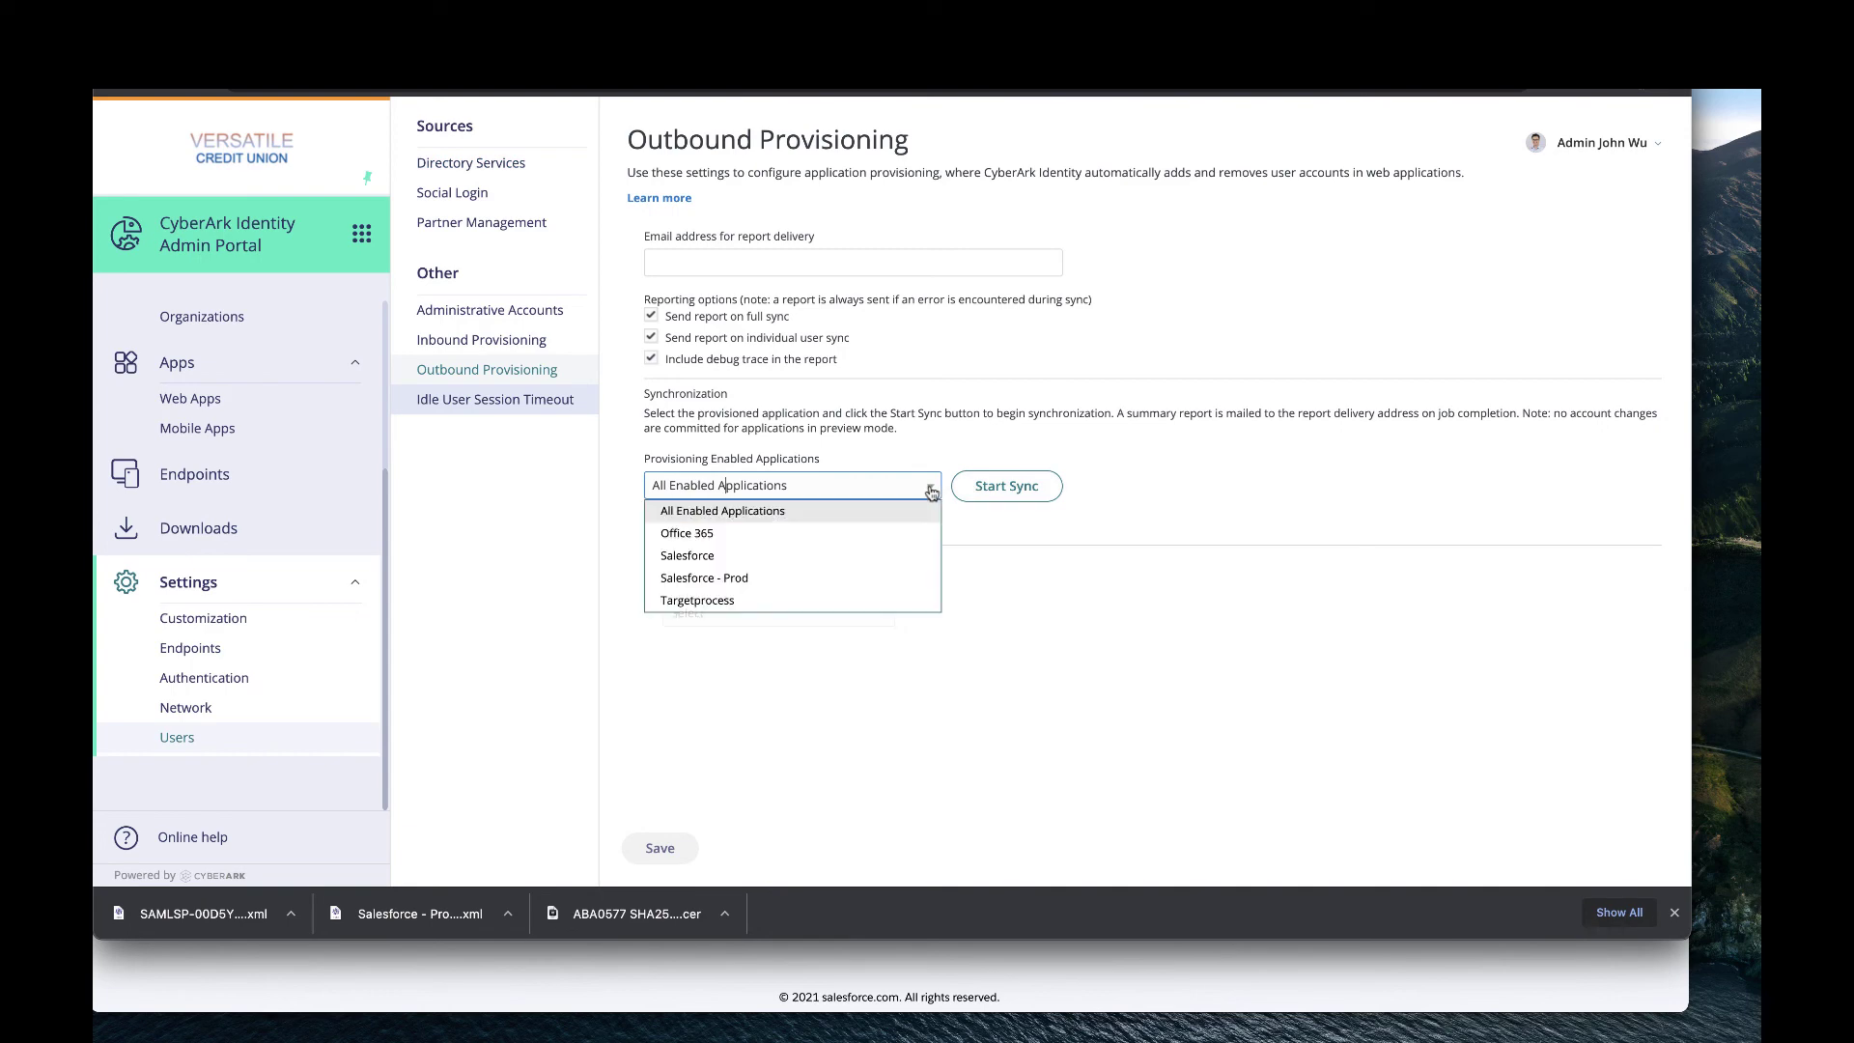
{"action": "left_click", "coordinate": [748, 578]}
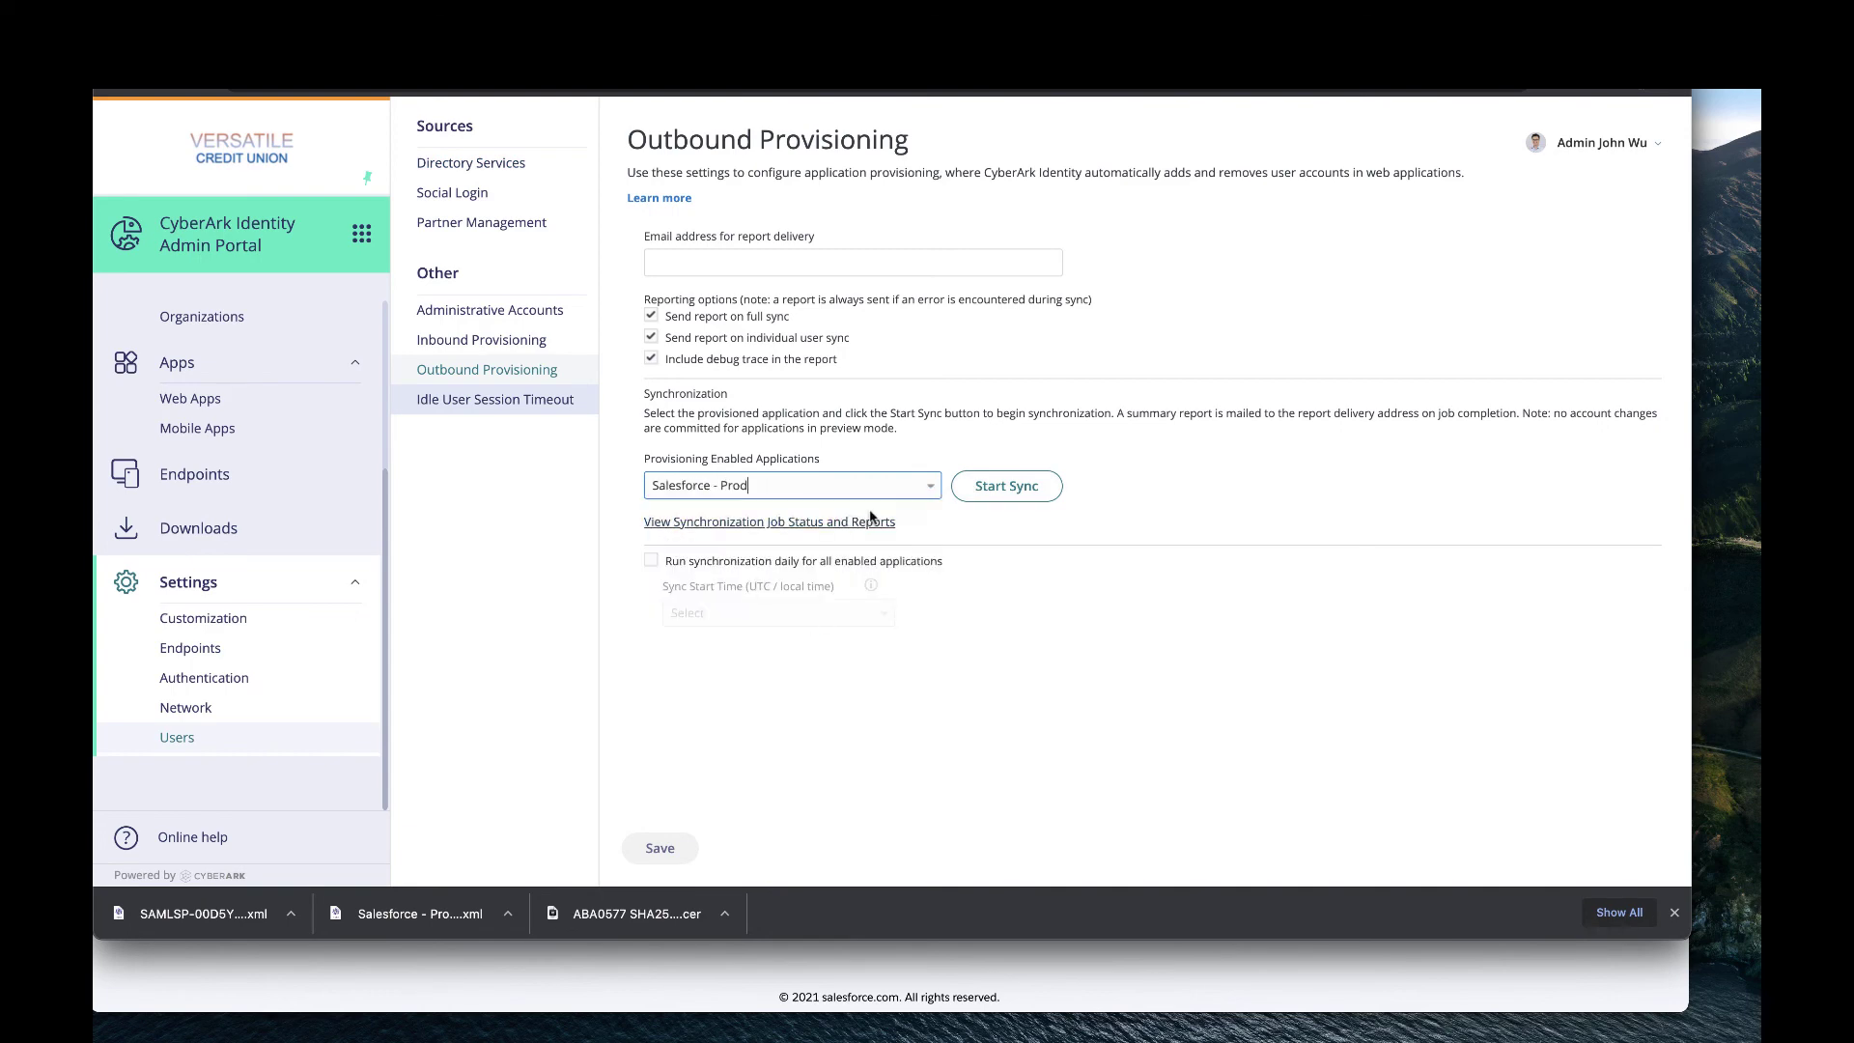
{"action": "left_click", "coordinate": [1009, 493]}
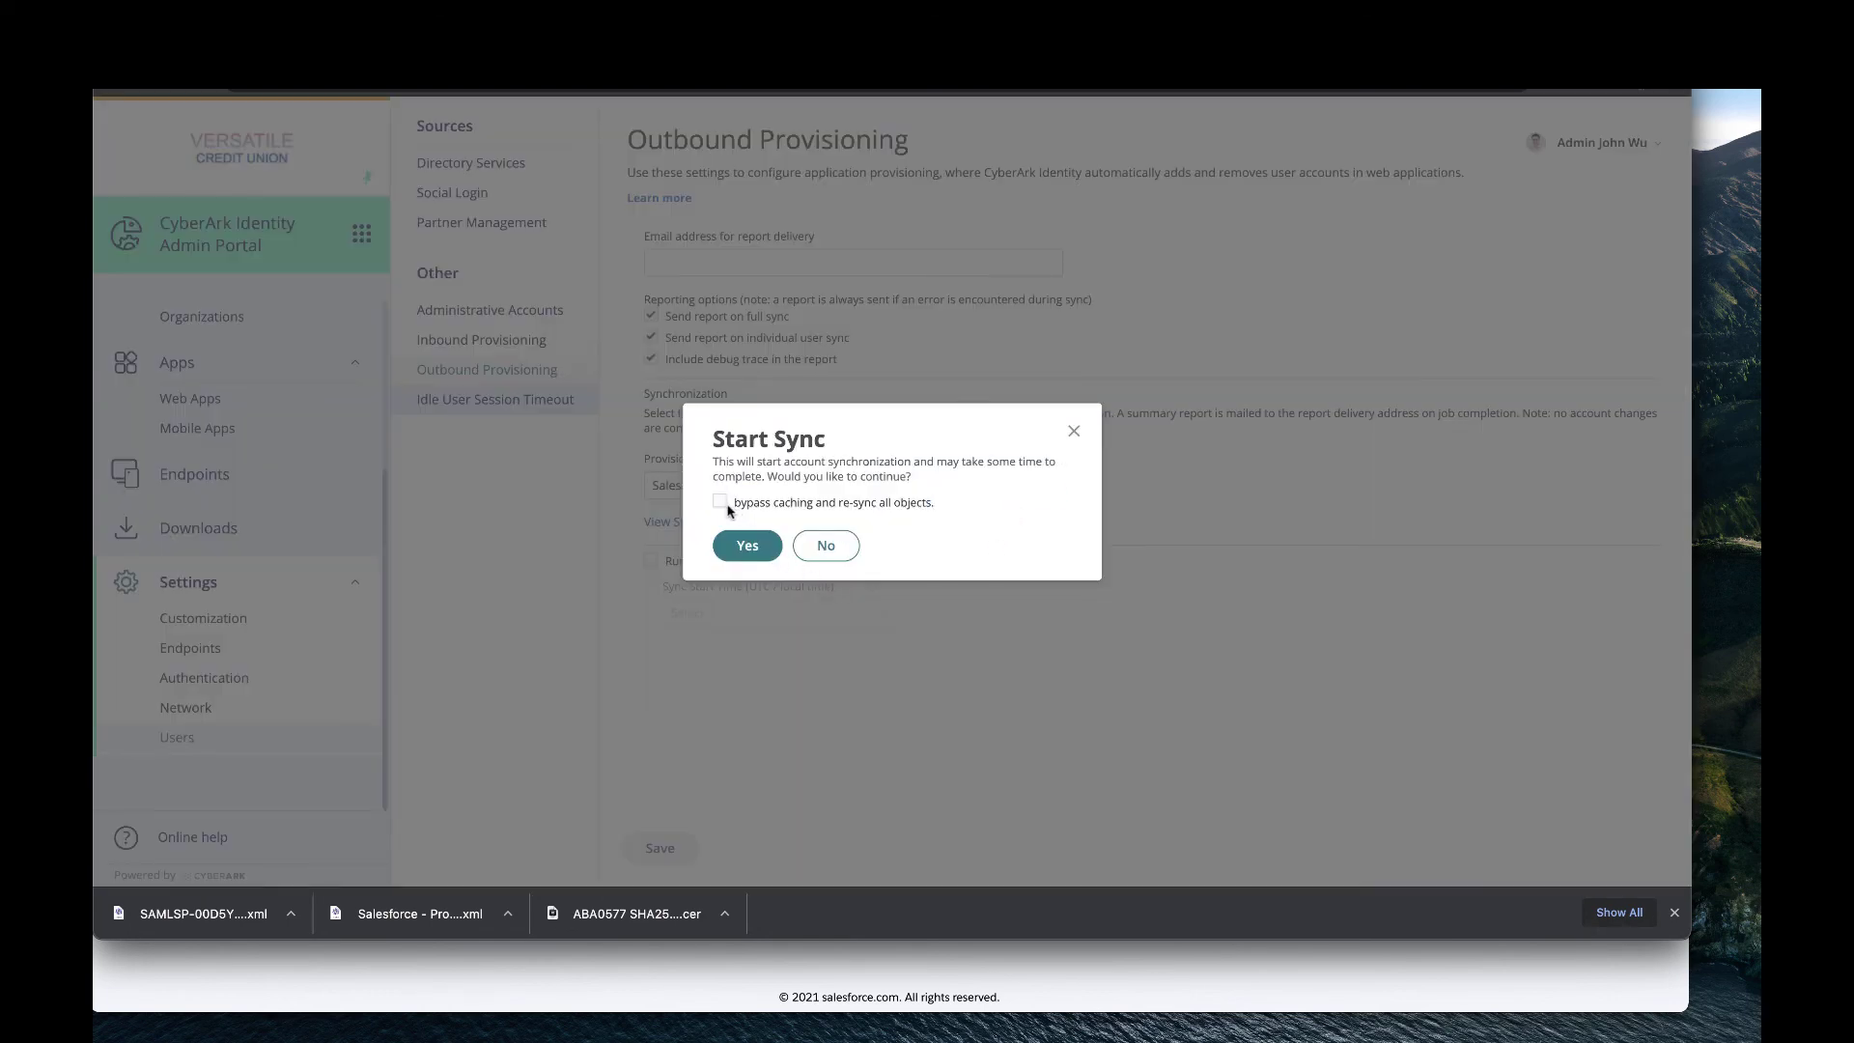
{"action": "left_click", "coordinate": [719, 502]}
{"action": "left_click", "coordinate": [751, 546]}
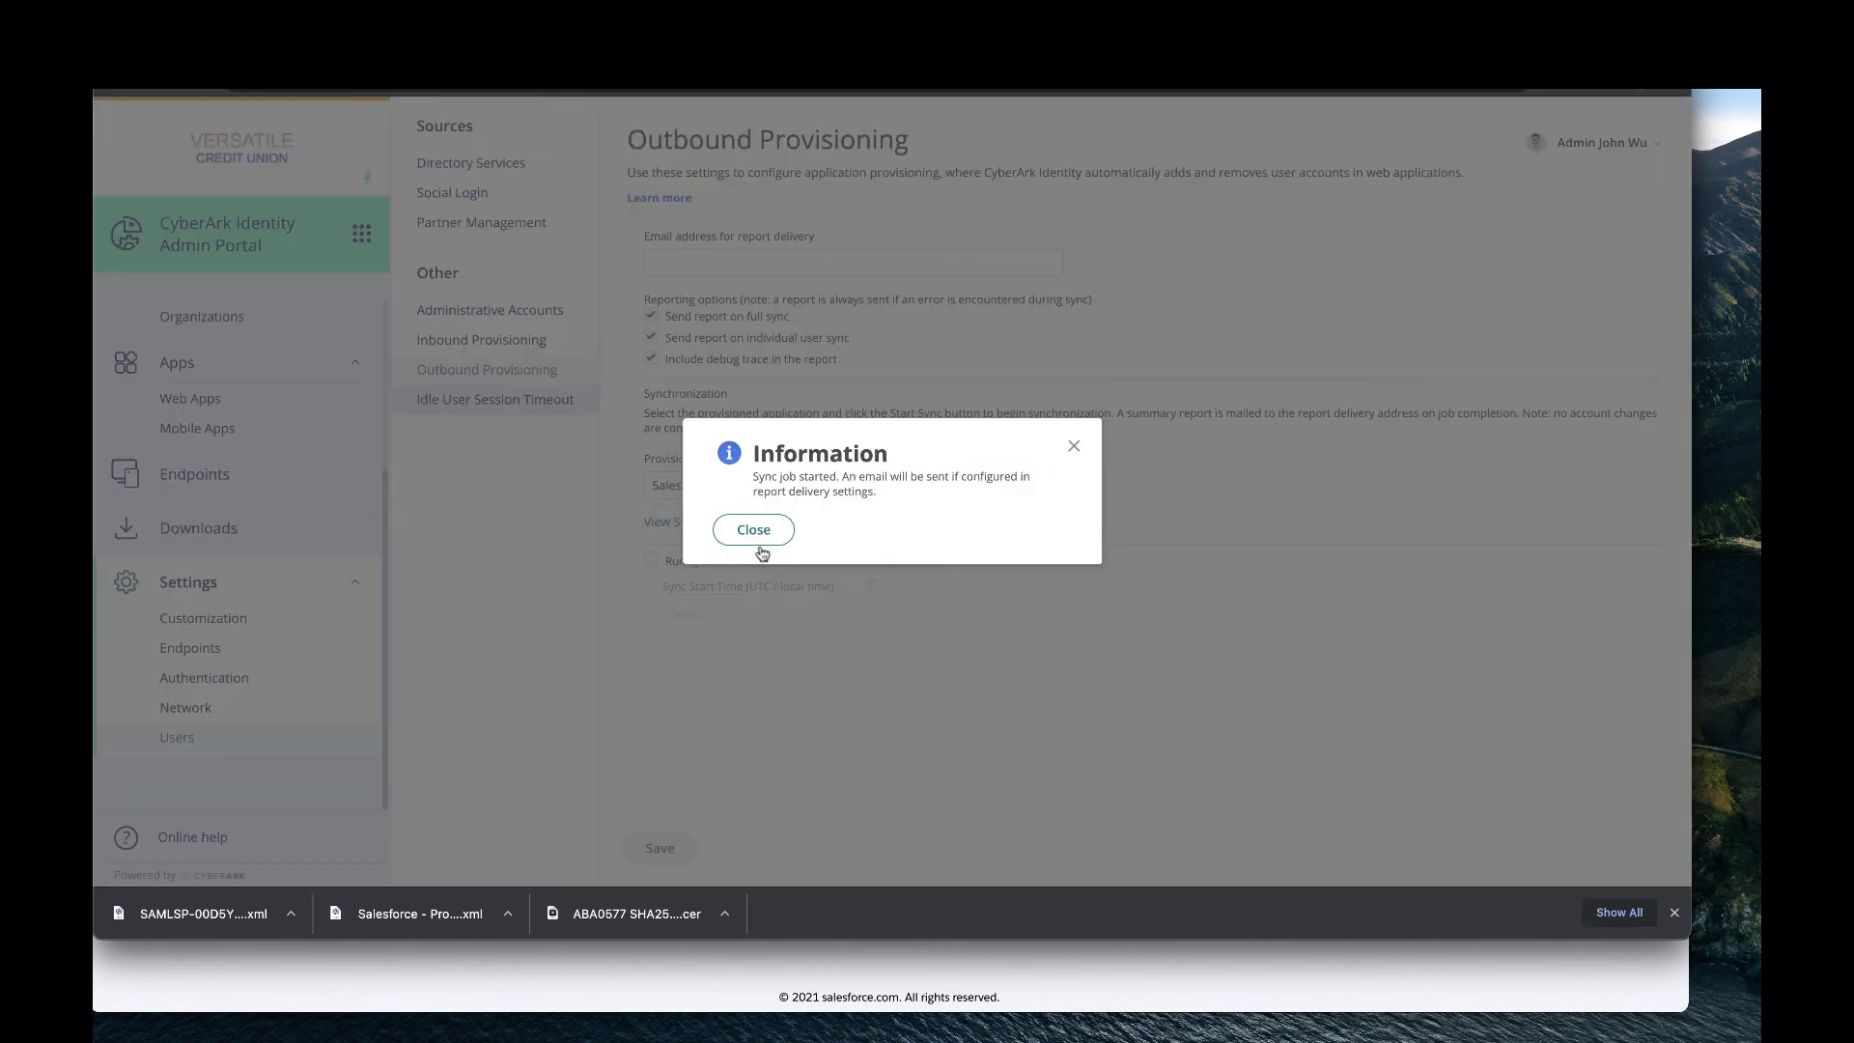
{"action": "left_click", "coordinate": [758, 546]}
{"action": "left_click", "coordinate": [767, 522]}
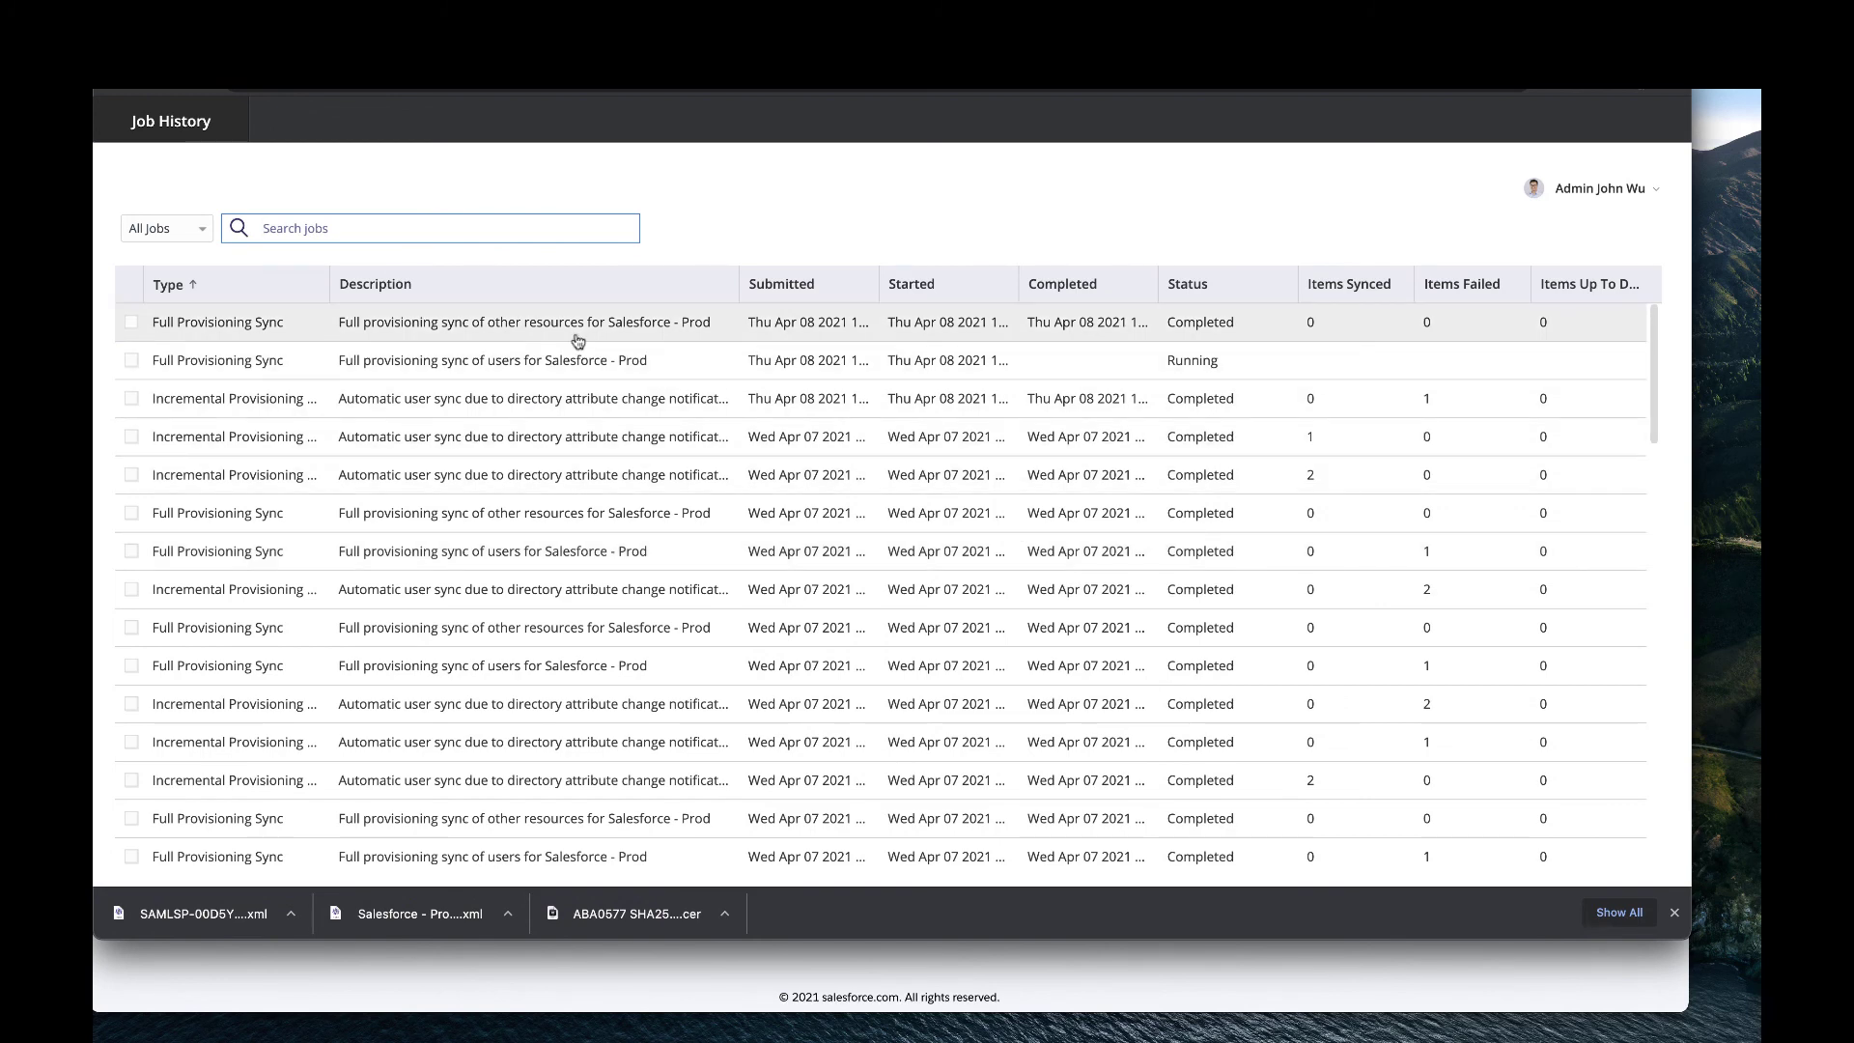
Review the report of the latest Salesforce - Prod sync job.
{"action": "left_click", "coordinate": [577, 329]}
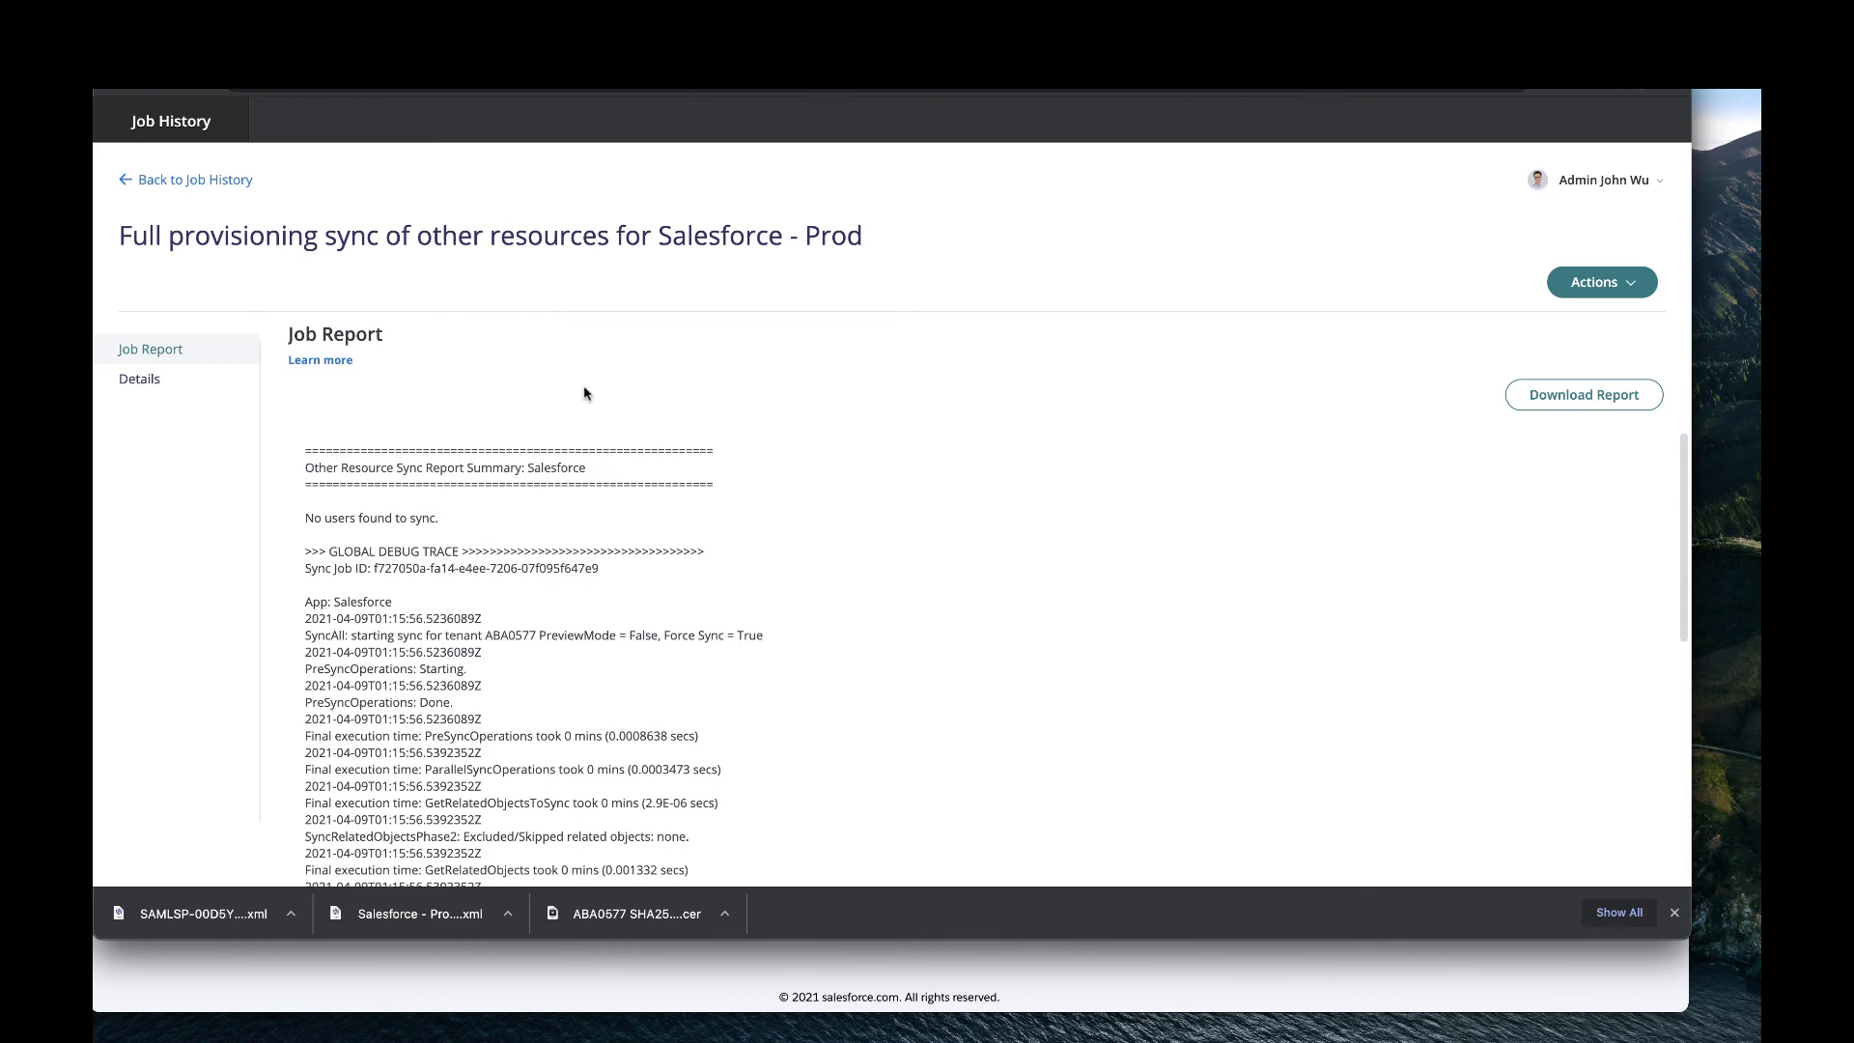
{"action": "scroll", "coordinate": [678, 628], "scroll_direction": "down", "scroll_amount": 5}
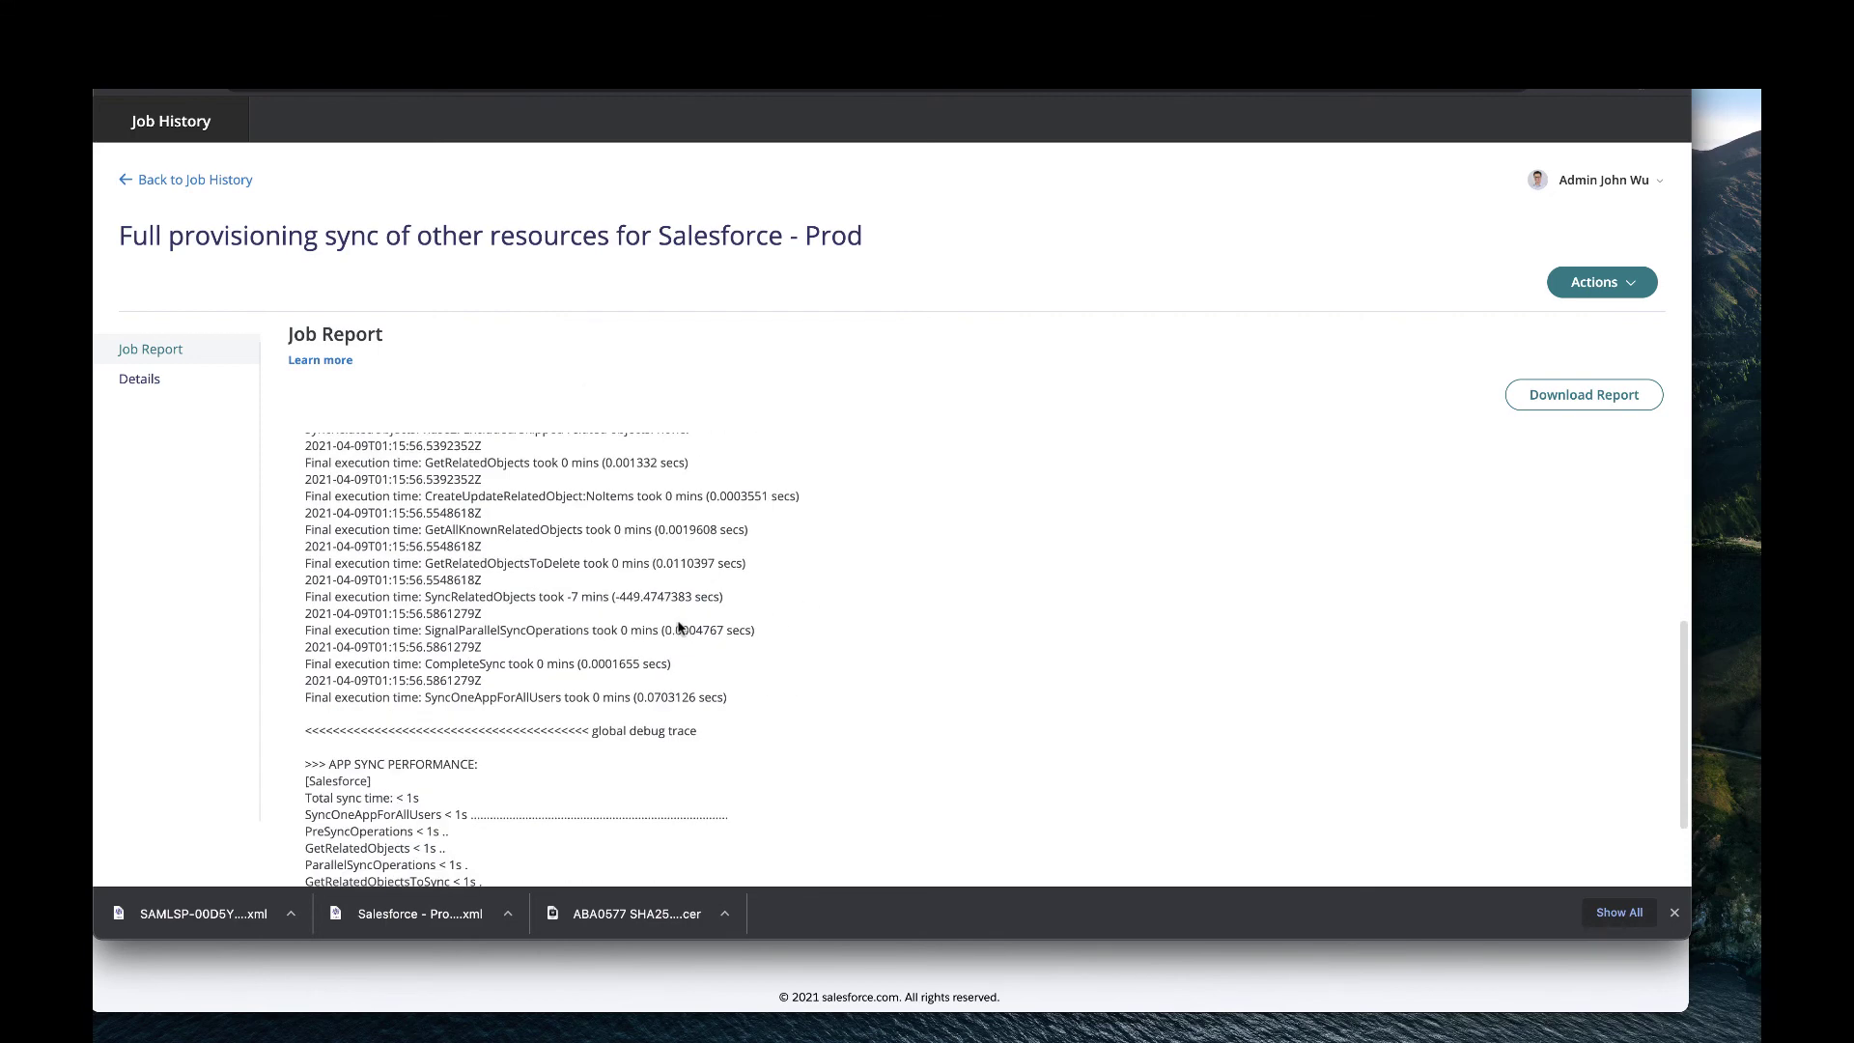
{"action": "scroll", "coordinate": [678, 621], "scroll_direction": "down", "scroll_amount": 1}
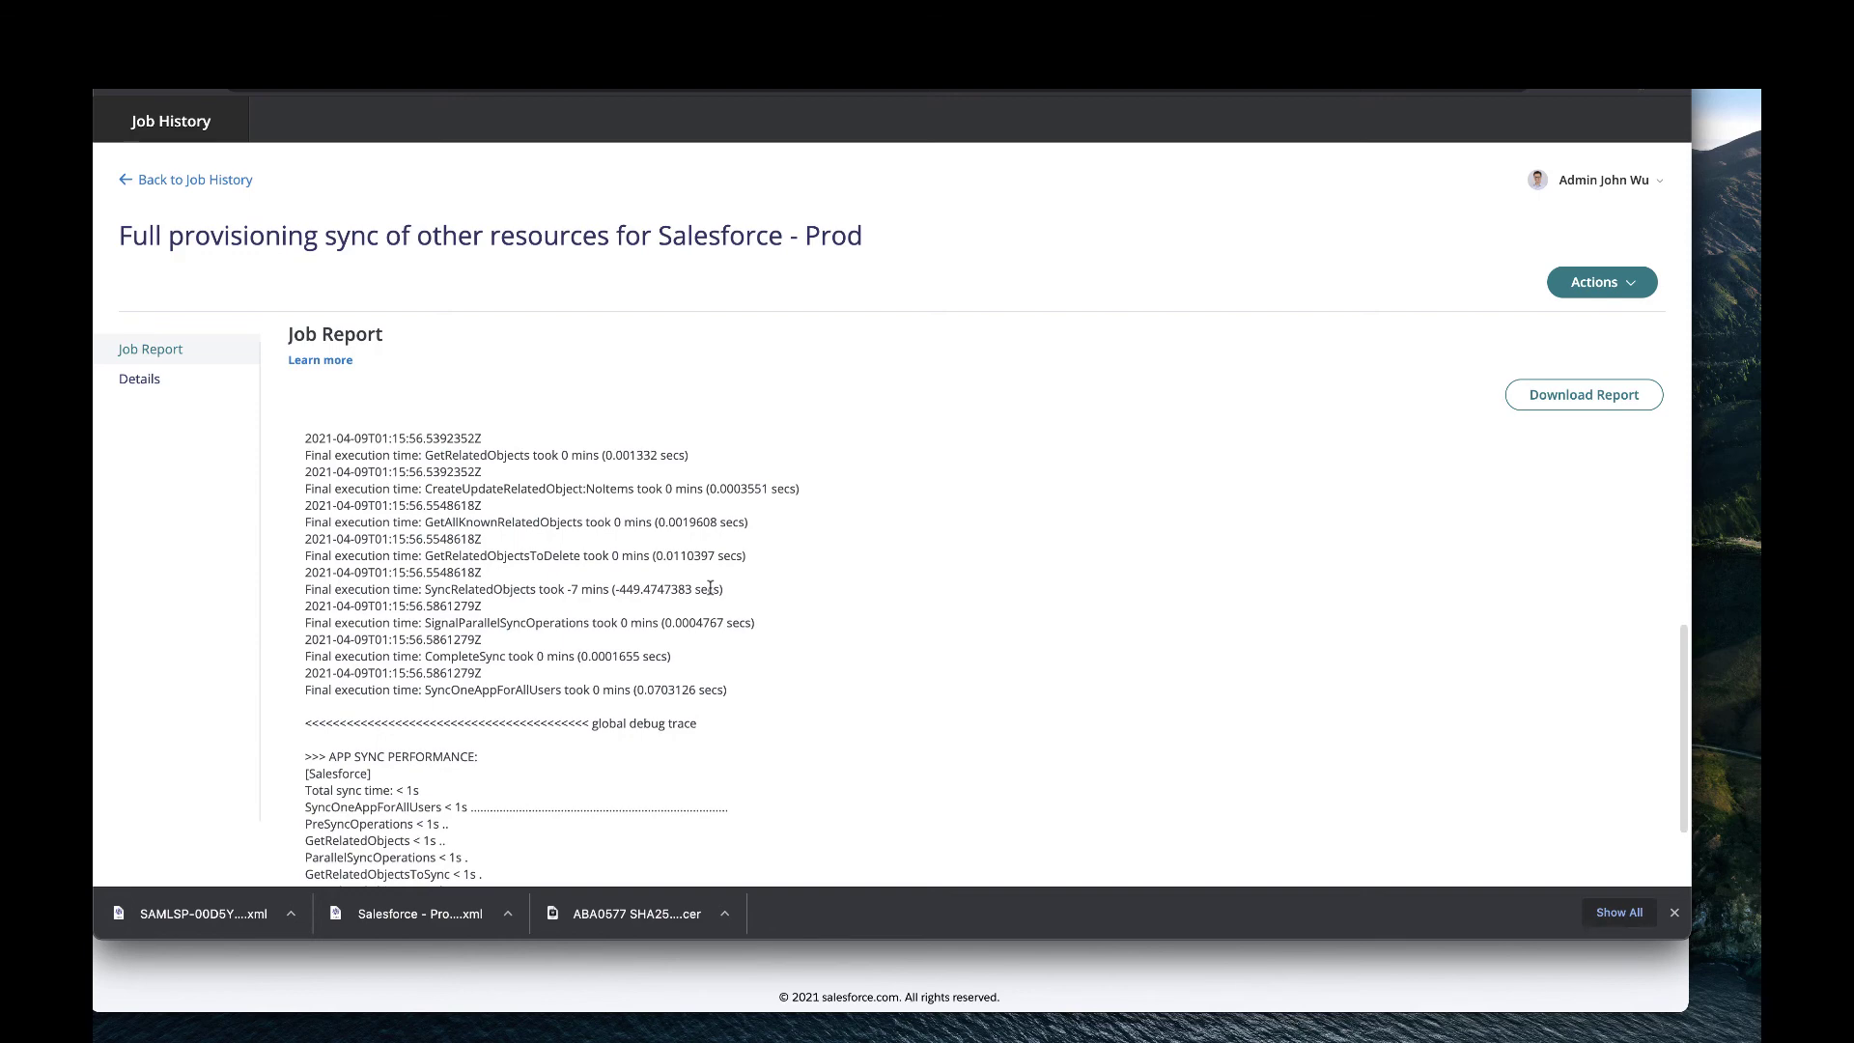
{"action": "scroll", "coordinate": [710, 588], "scroll_direction": "up", "scroll_amount": 10}
Open the automatic user sync report showing LastName missing, then return to Outbound Provisioning.
{"action": "left_click", "coordinate": [210, 181]}
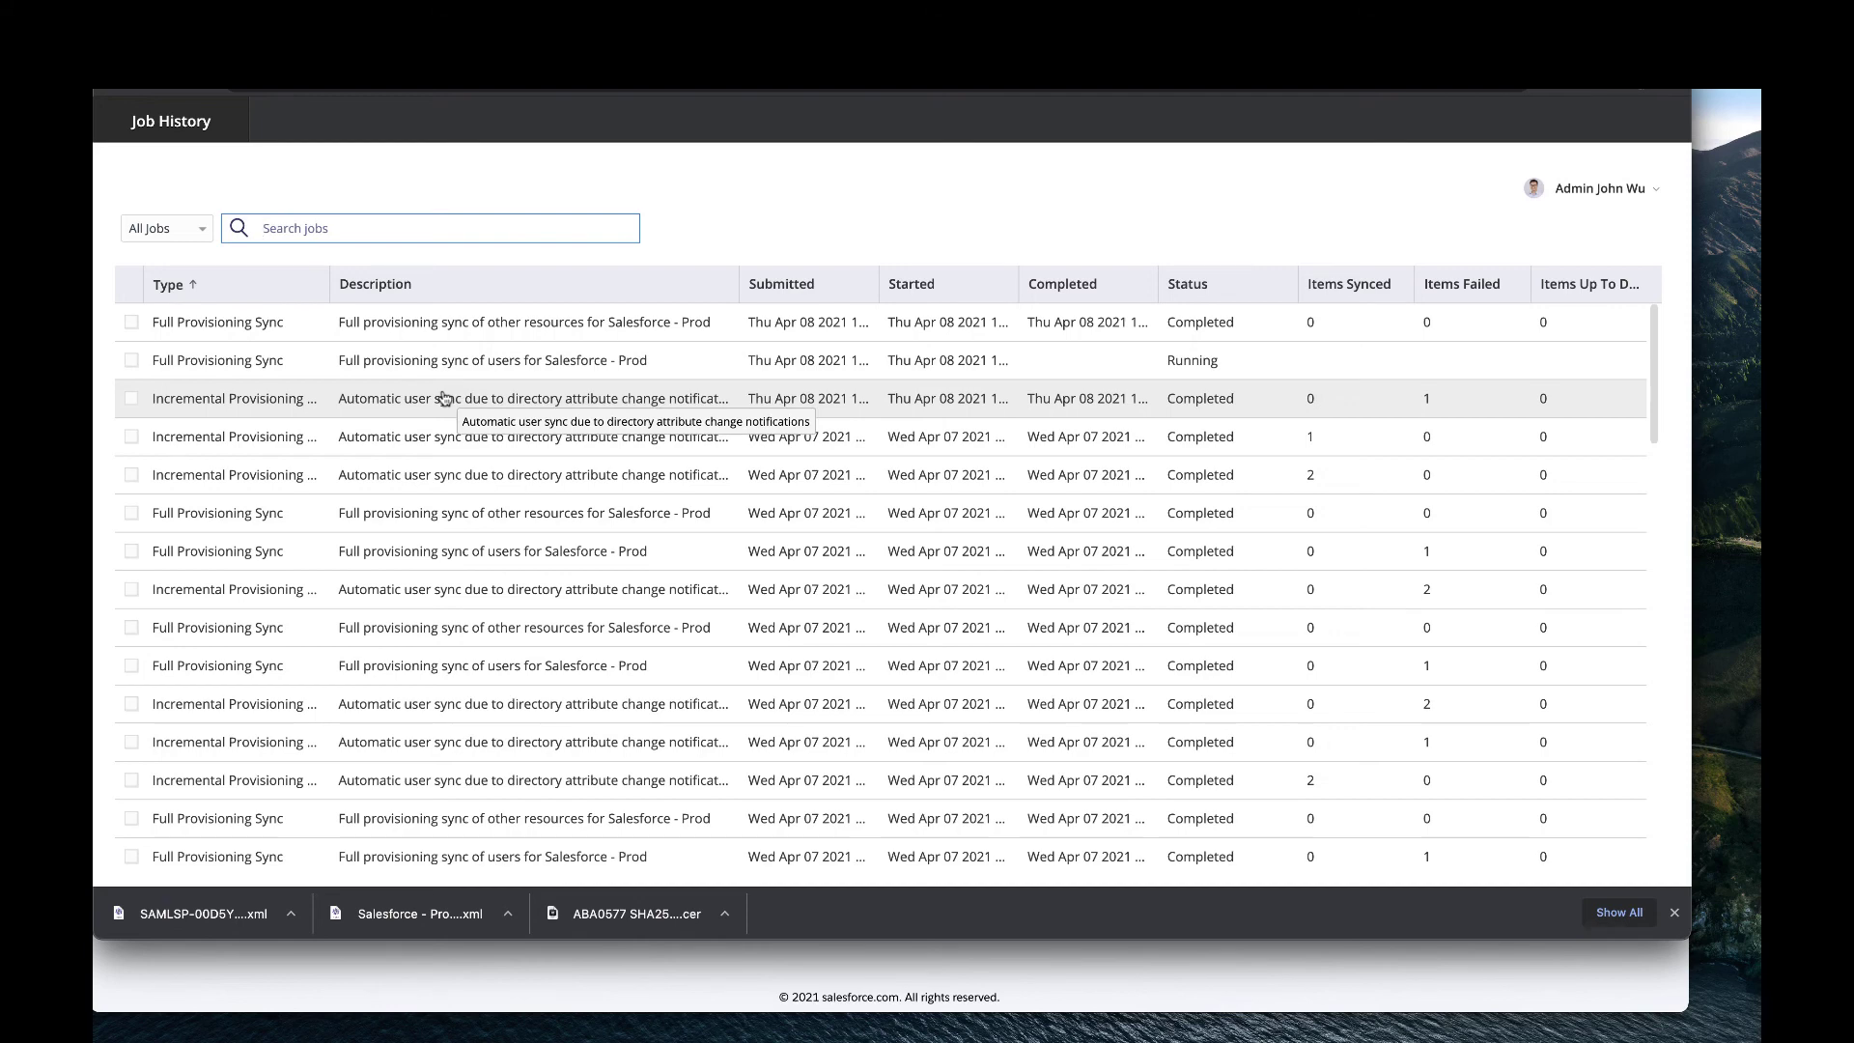
{"action": "left_click", "coordinate": [444, 398]}
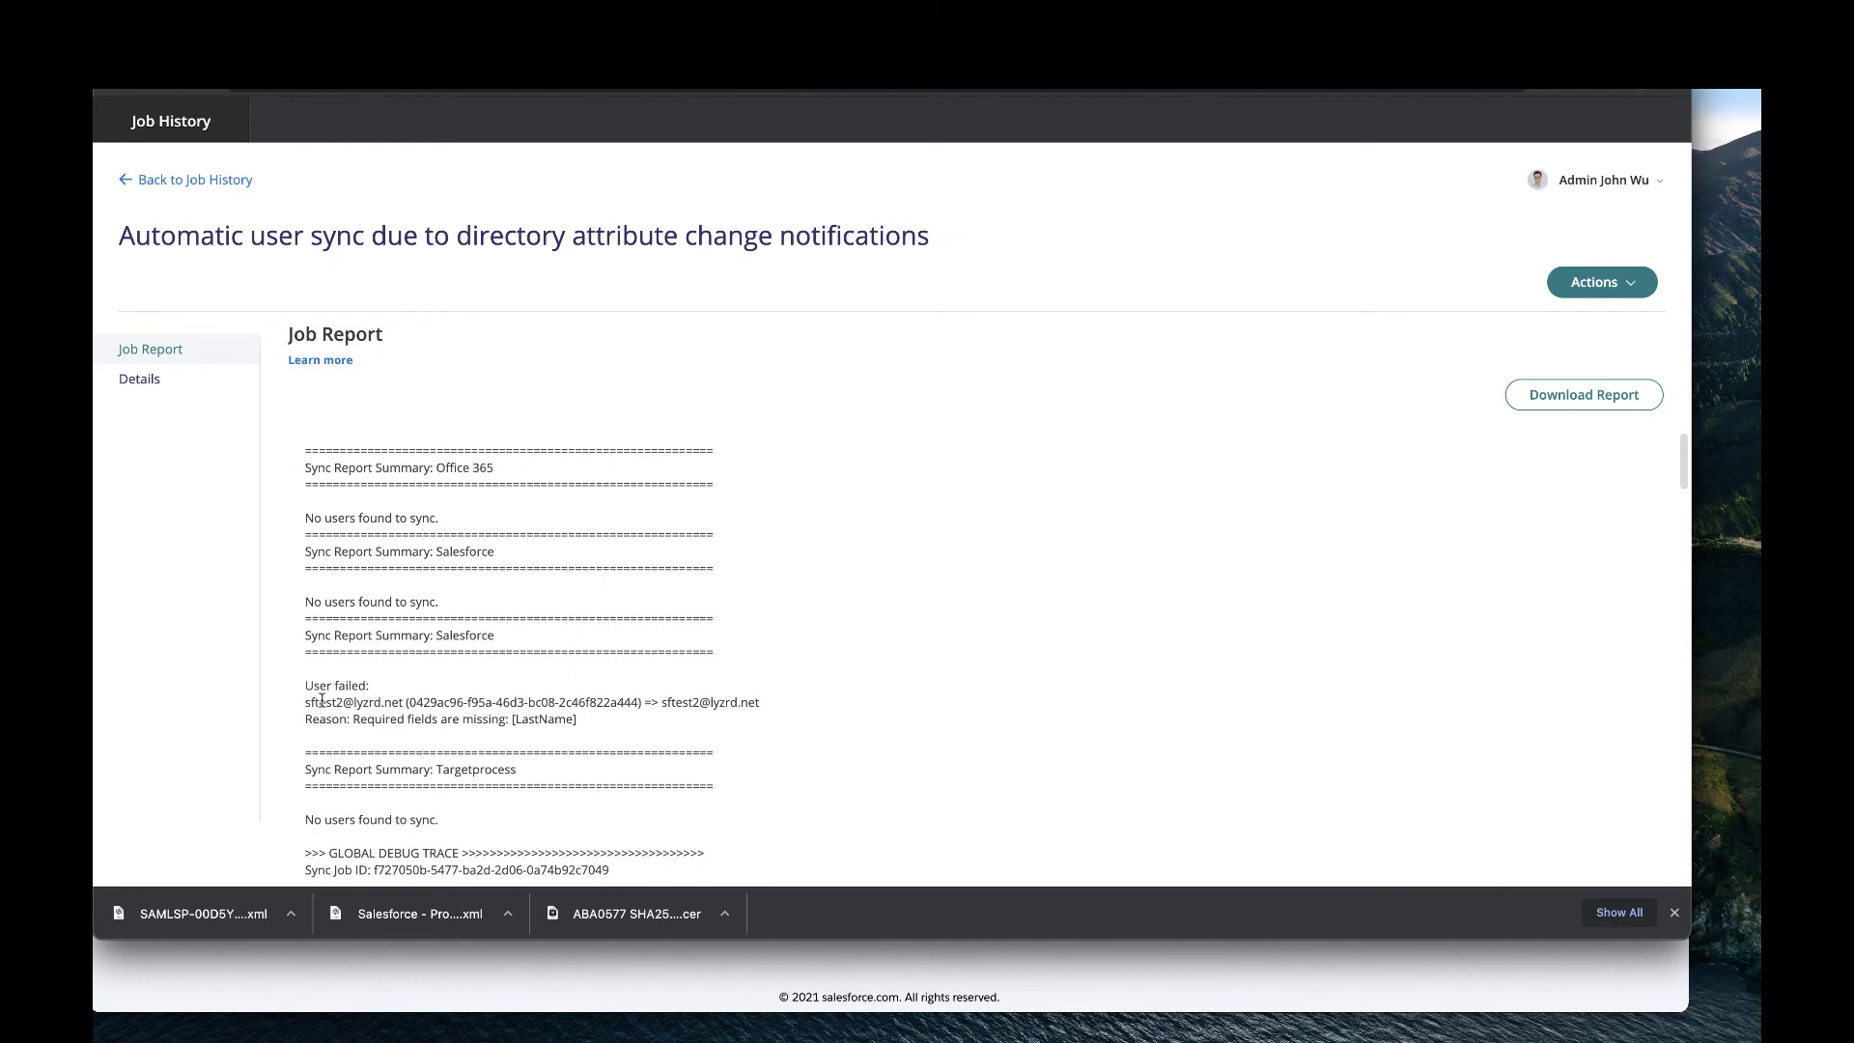
{"action": "scroll", "coordinate": [322, 700], "scroll_direction": "down", "scroll_amount": 1}
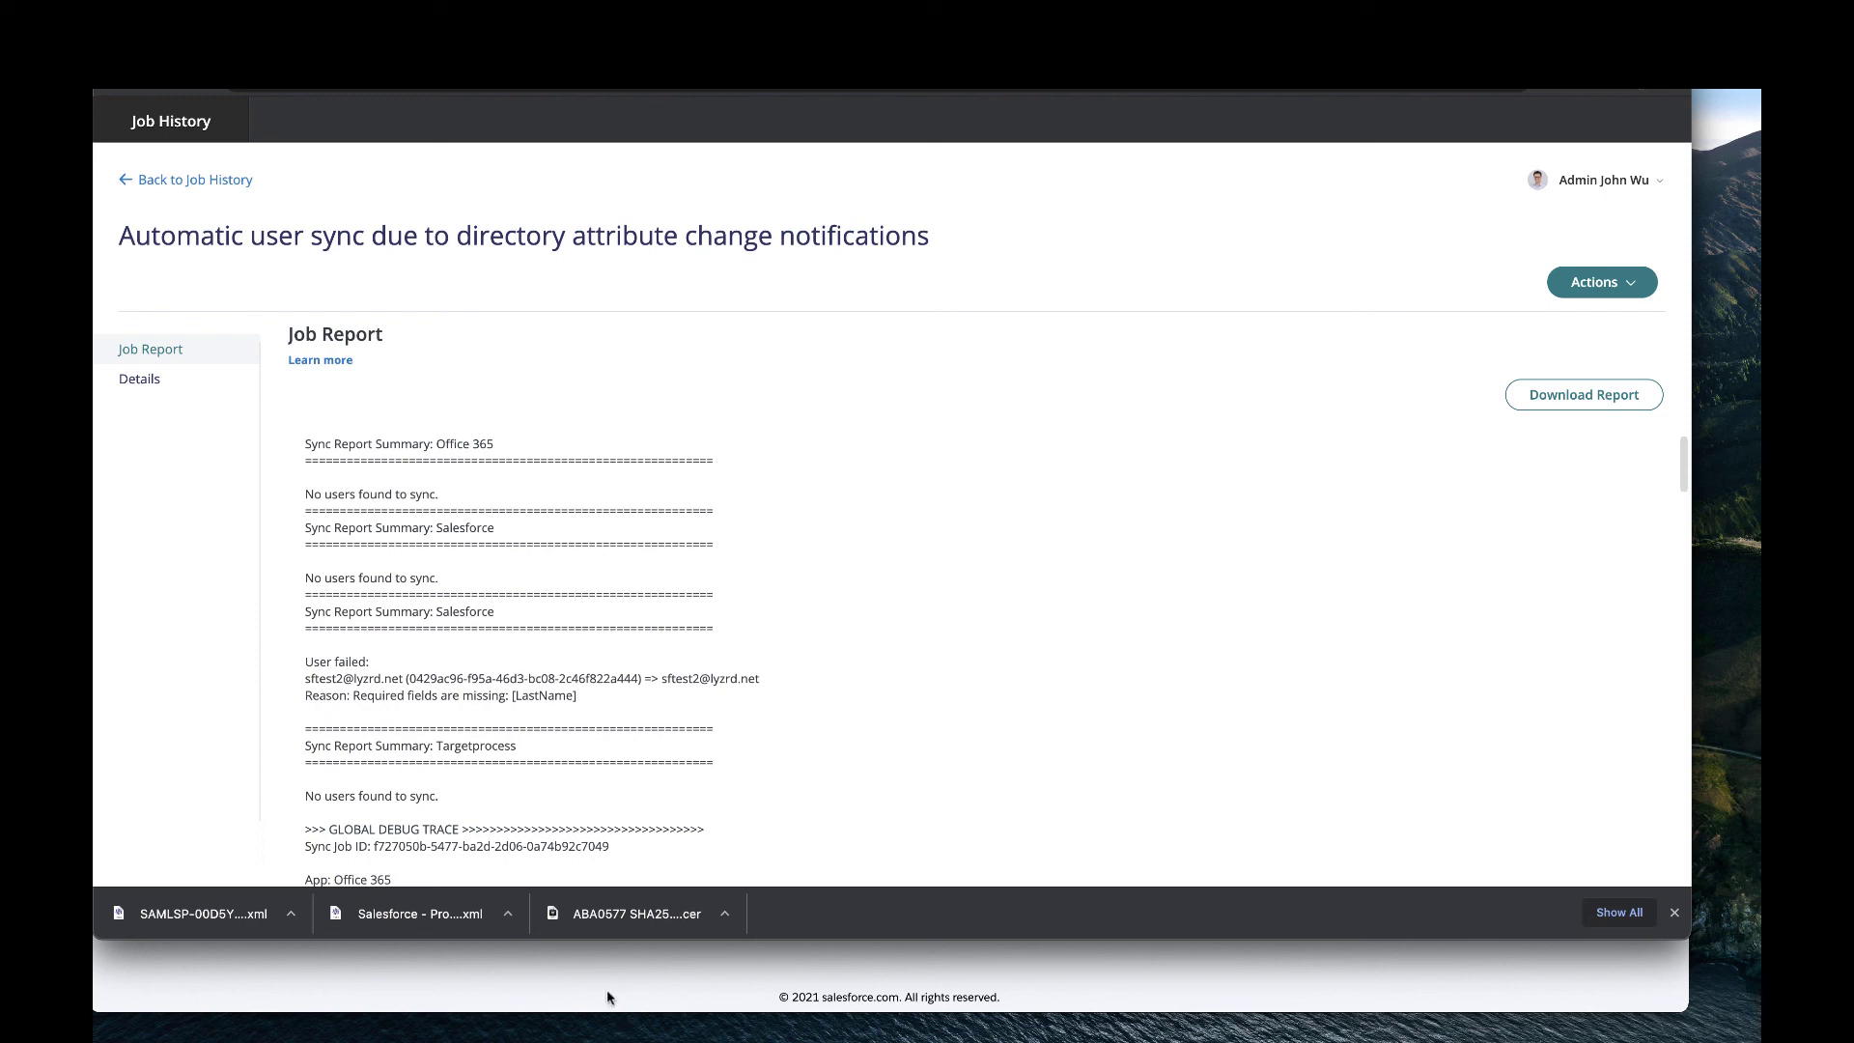
{"action": "left_click", "coordinate": [472, 43]}
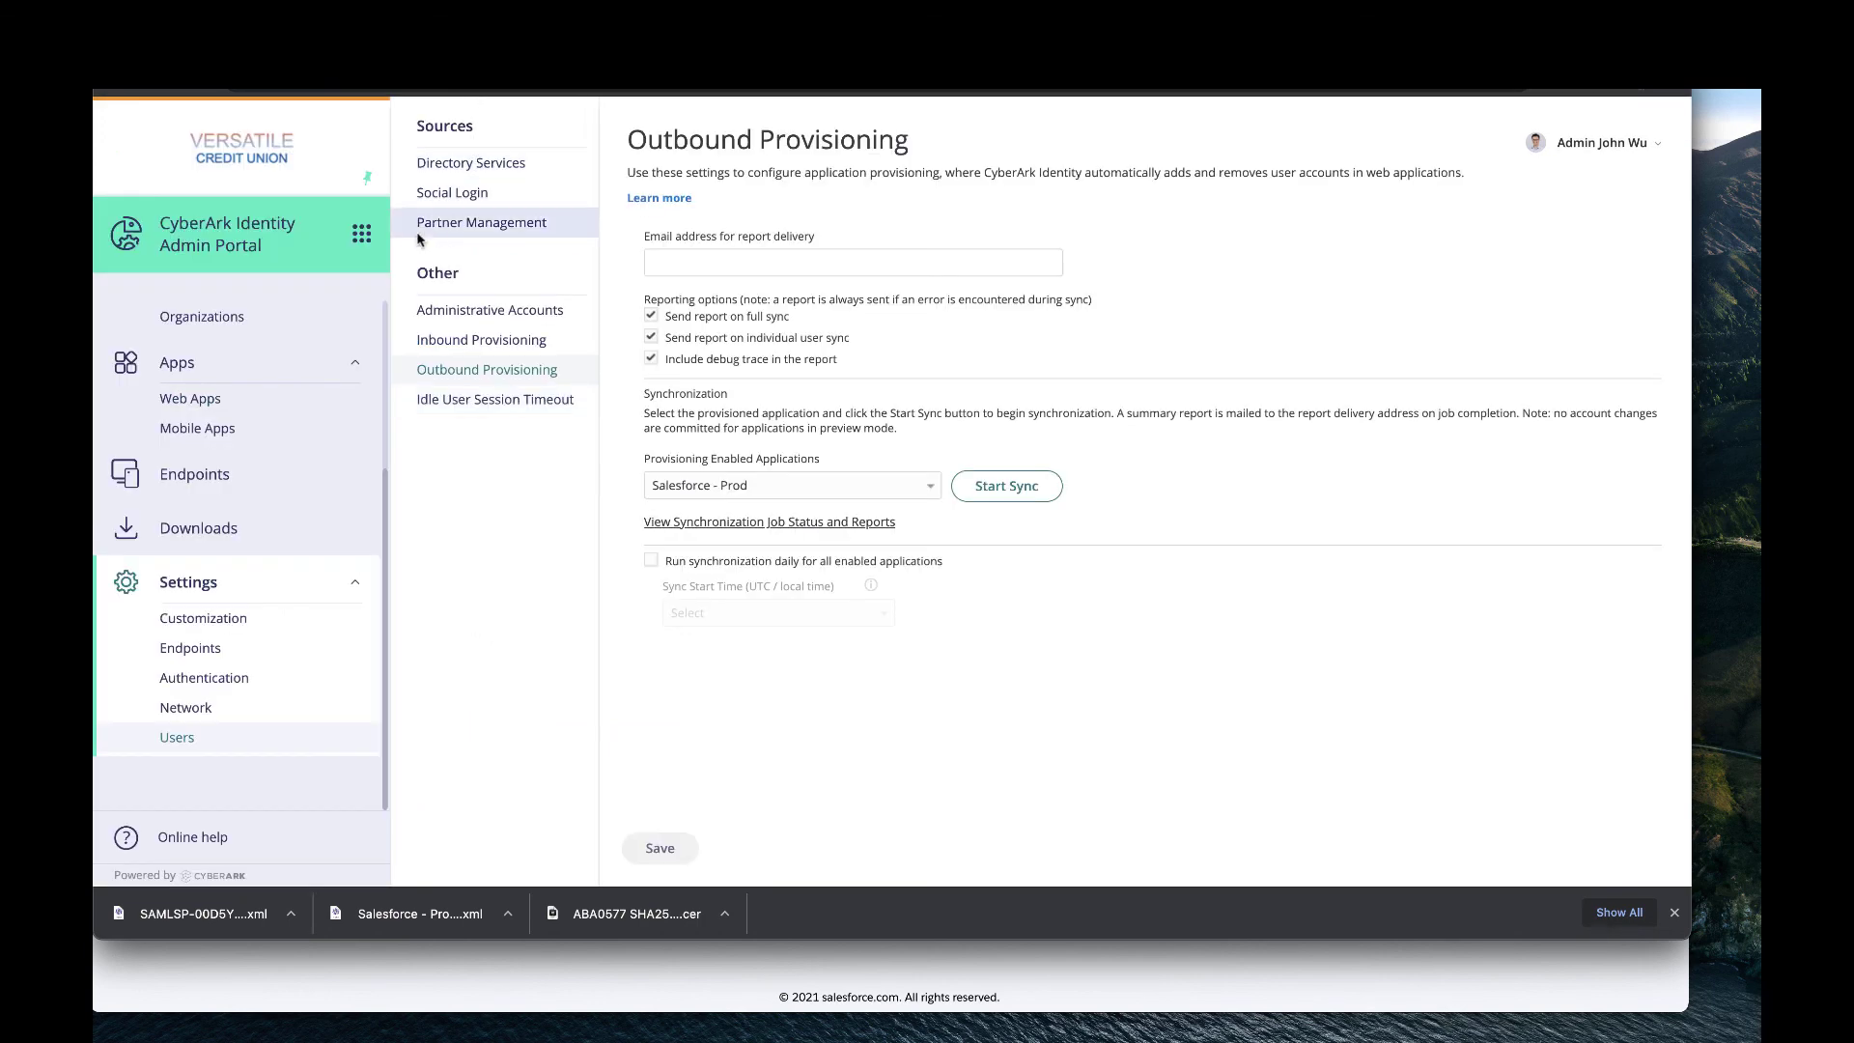
Search users for 'sf' and append 'User' to the second test user's display name, then save.
{"action": "scroll", "coordinate": [222, 429], "scroll_direction": "up", "scroll_amount": 3}
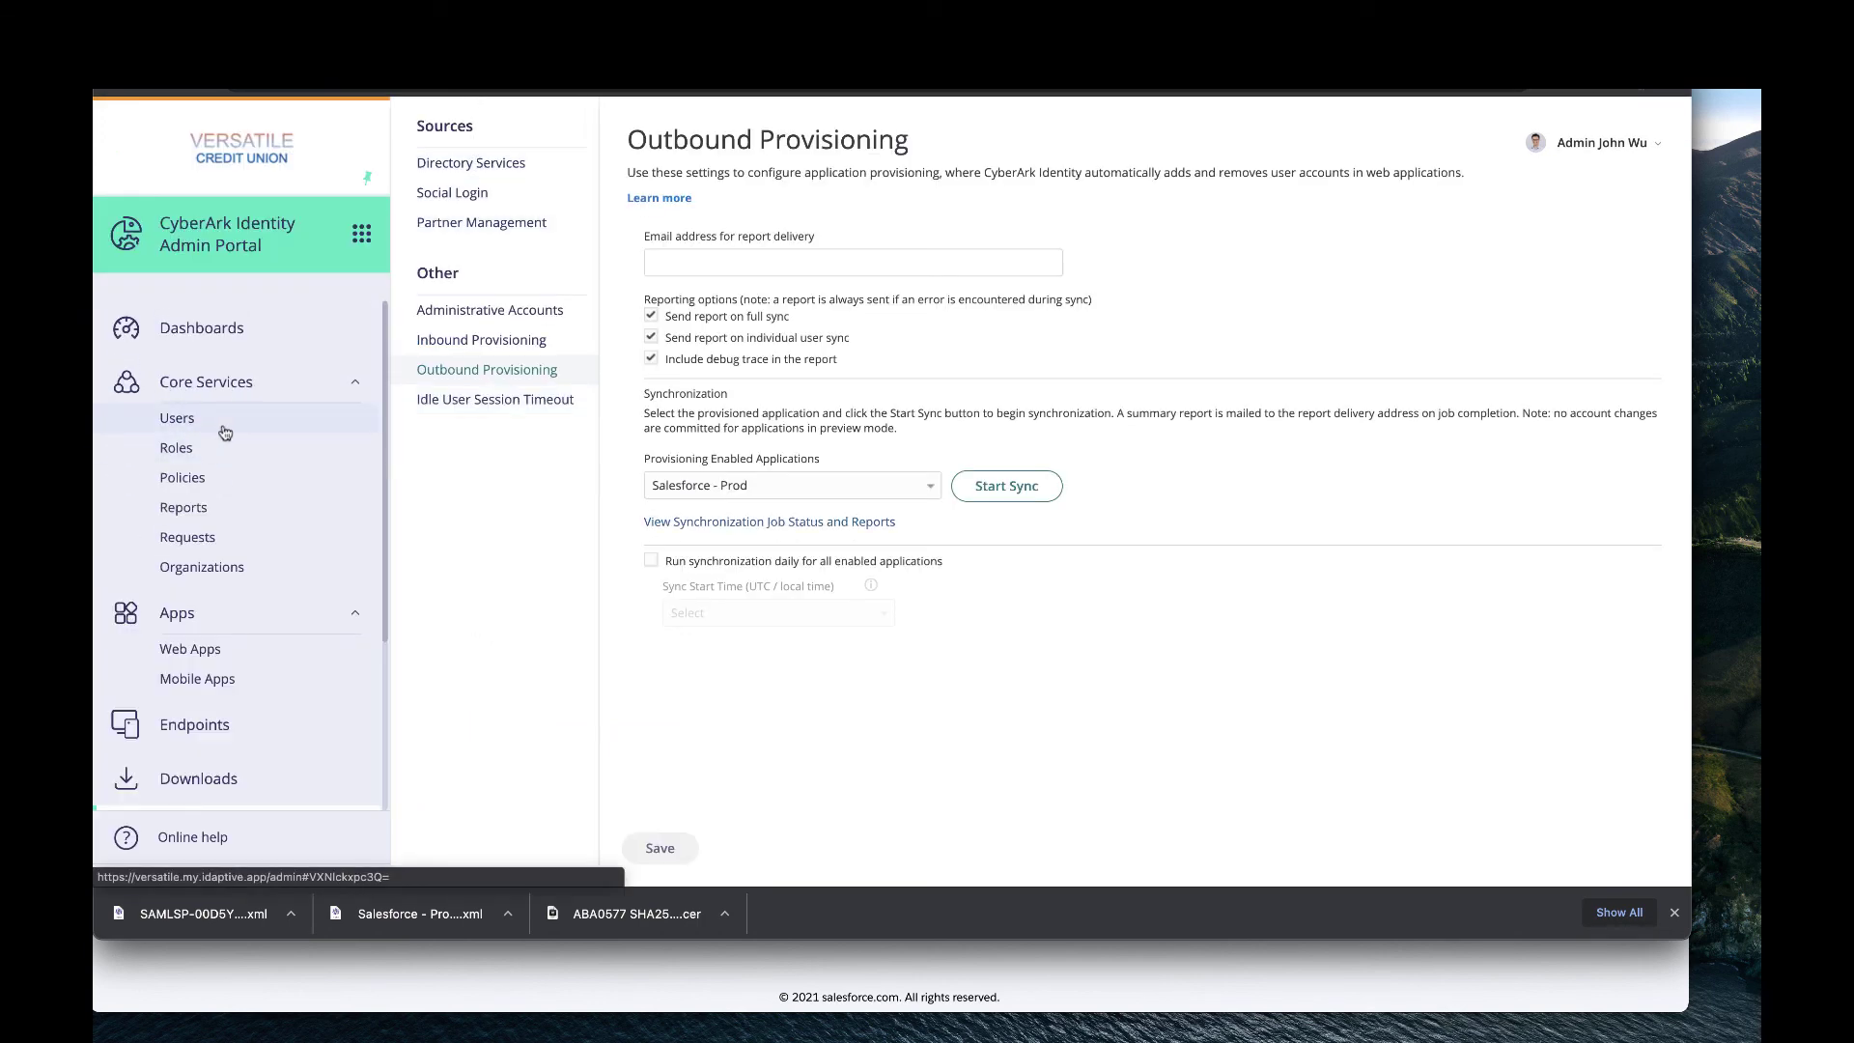
{"action": "left_click", "coordinate": [177, 419]}
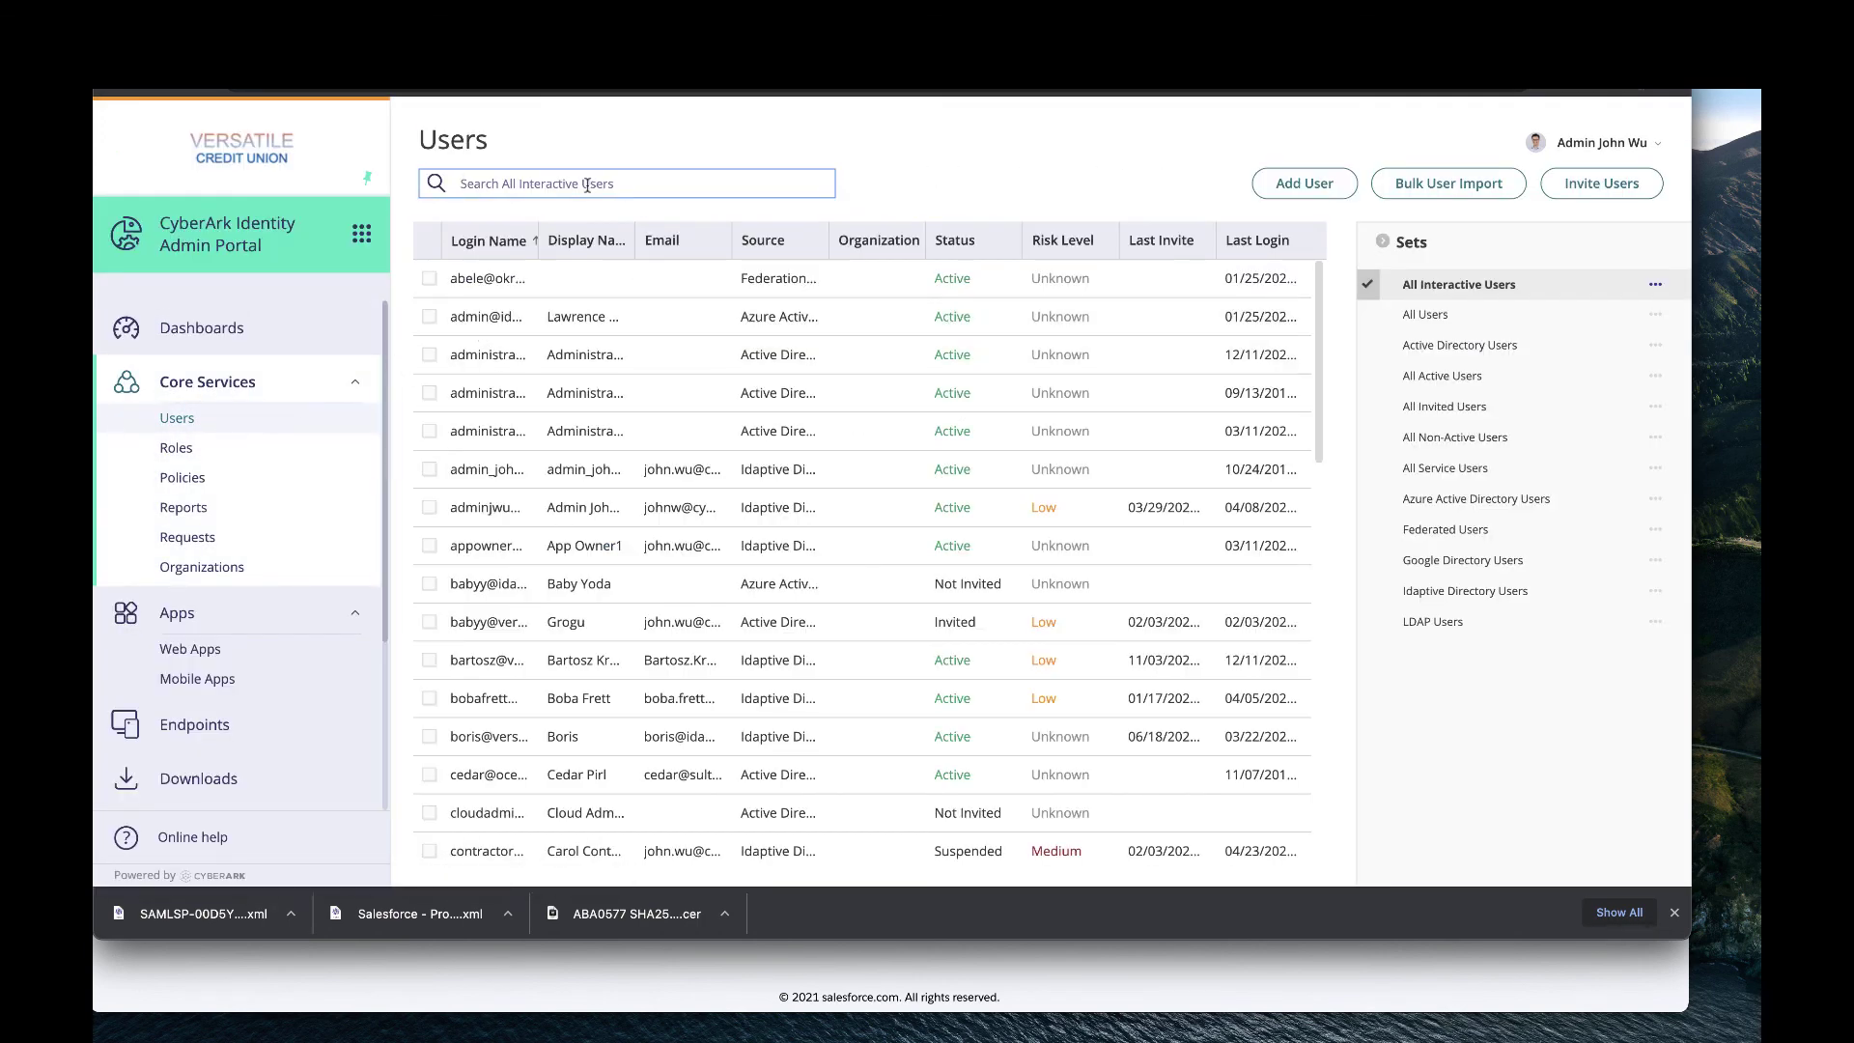
{"action": "type", "text": "sf"}
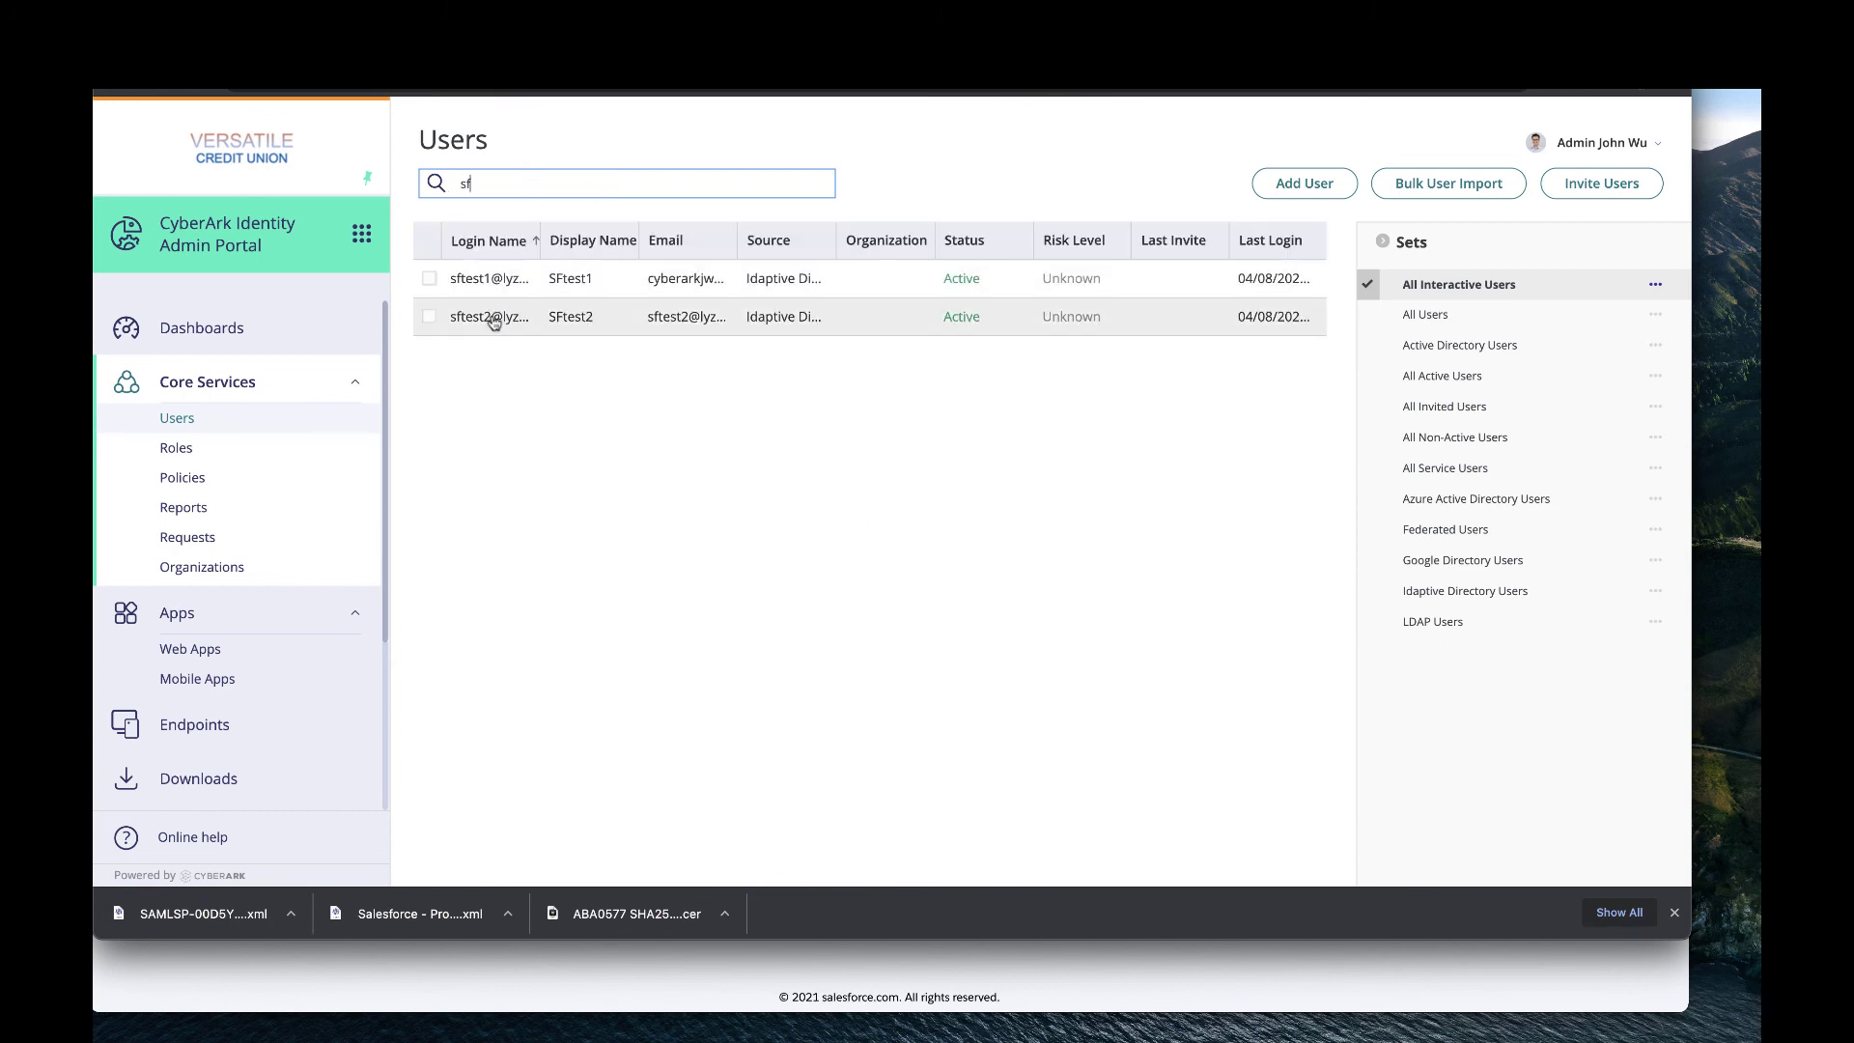
{"action": "left_click", "coordinate": [490, 317]}
{"action": "left_click", "coordinate": [716, 514]}
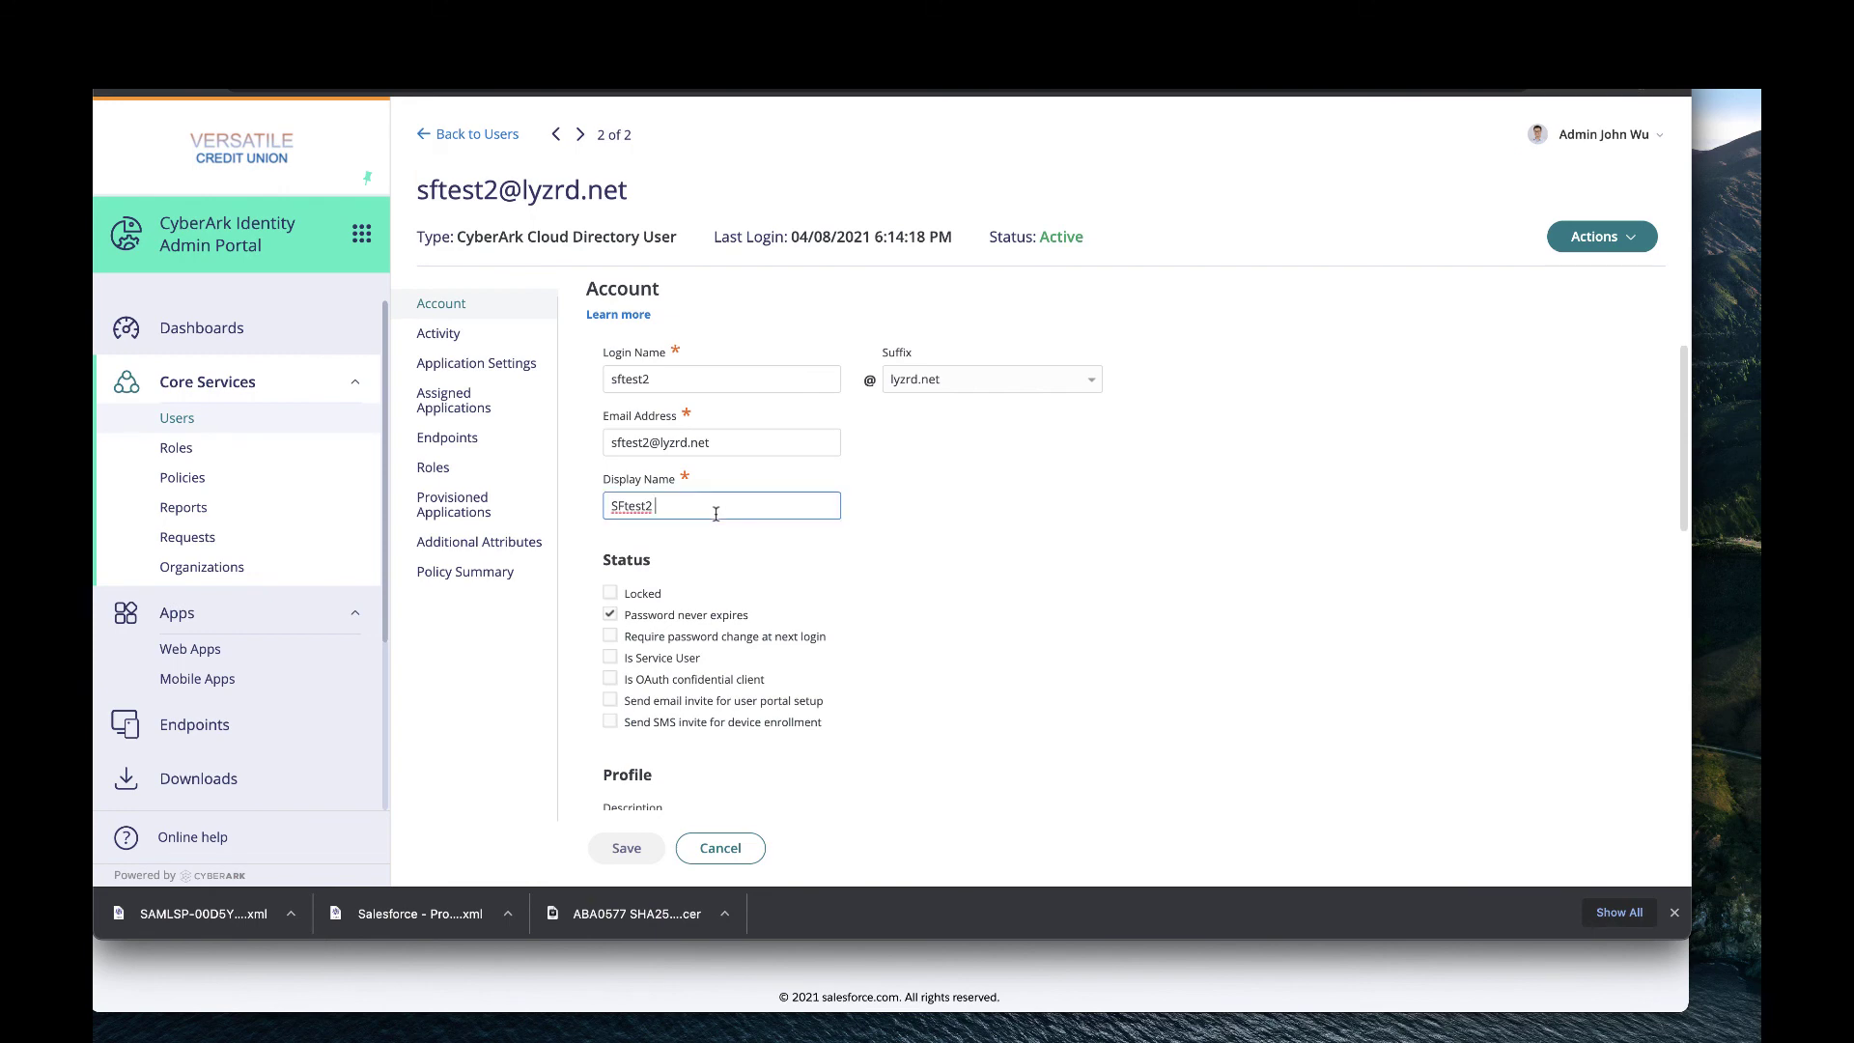
{"action": "type", "text": "User"}
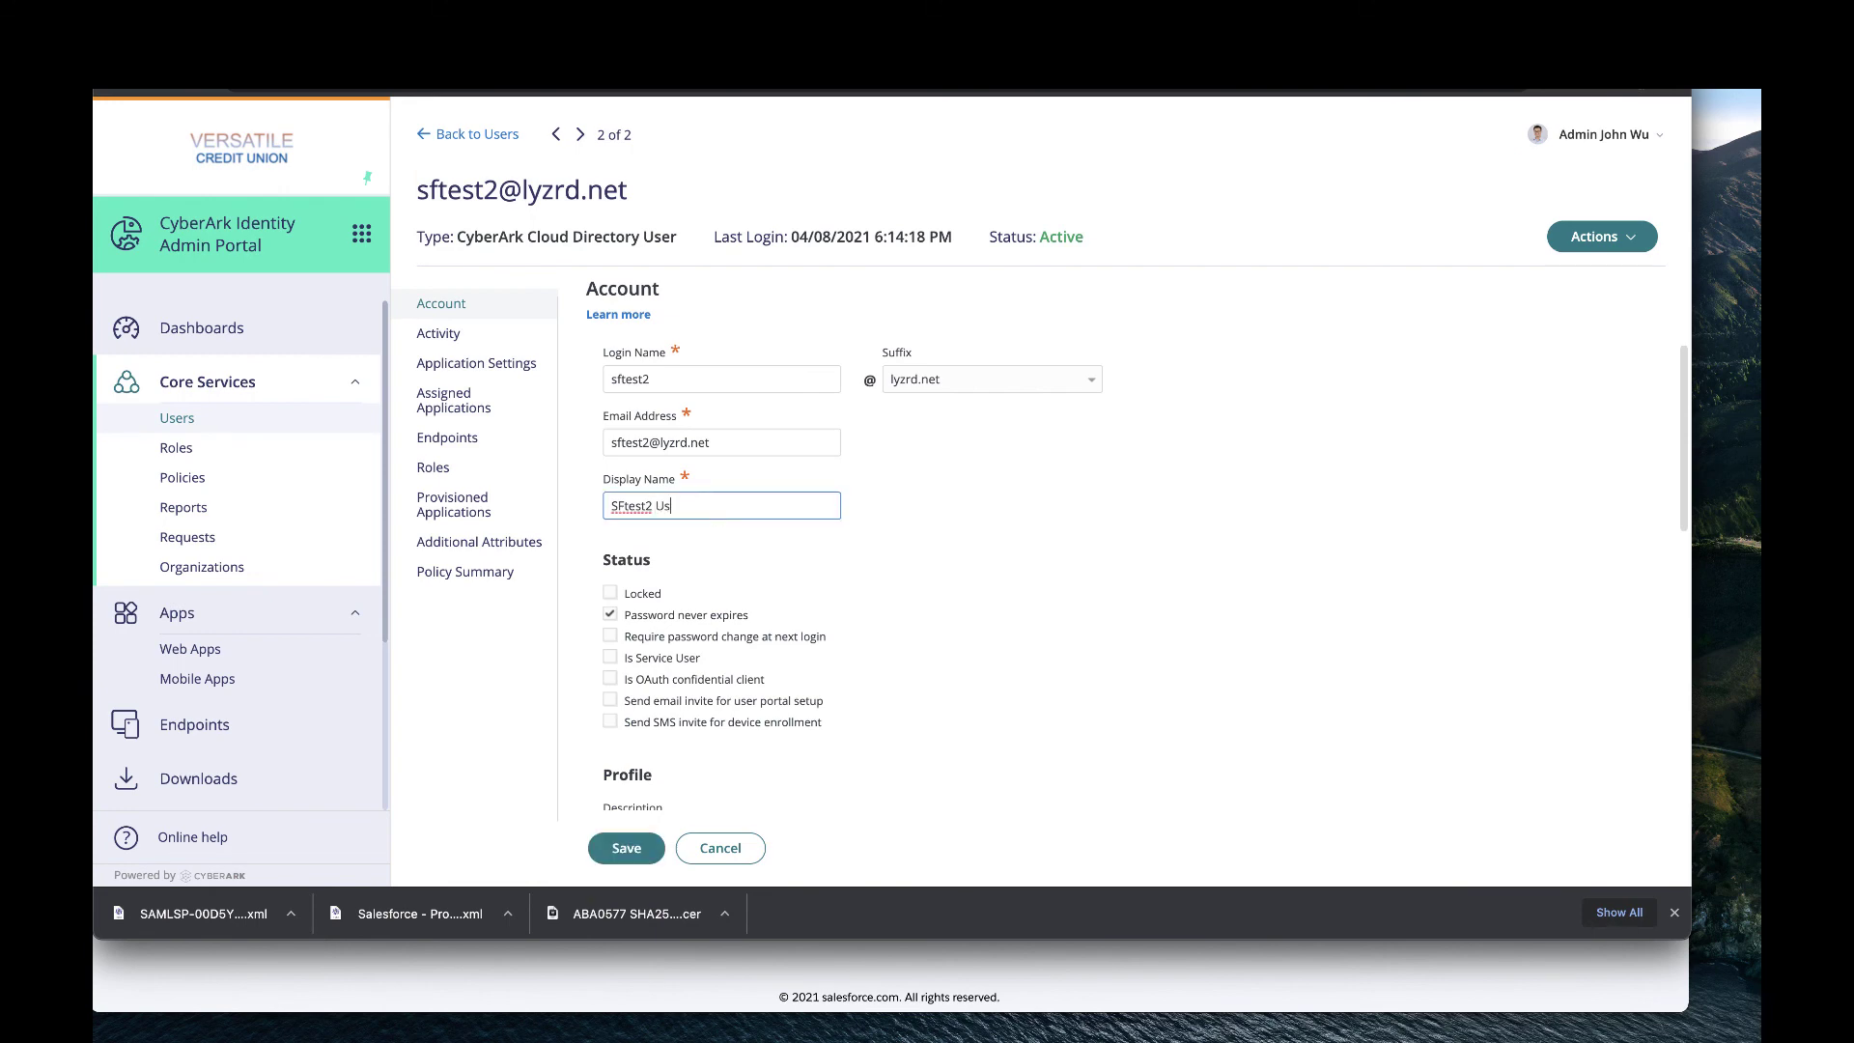
{"action": "left_click", "coordinate": [633, 856]}
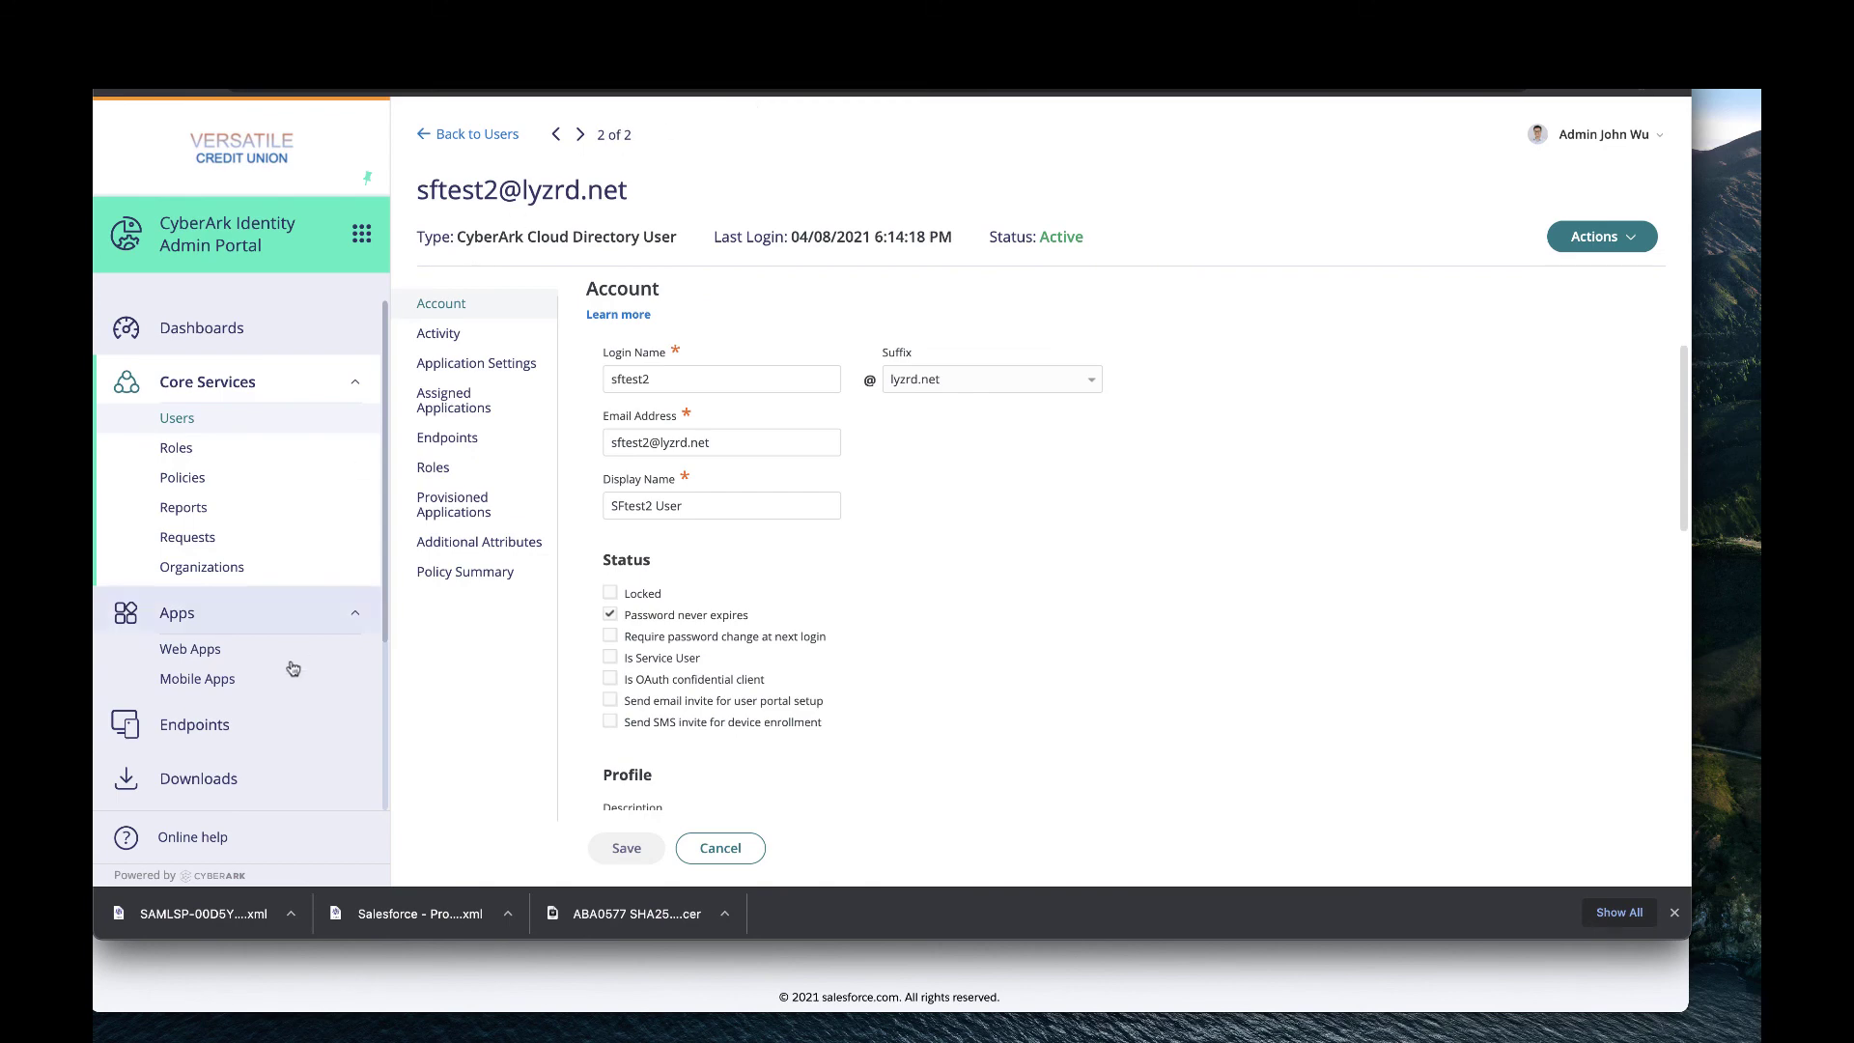
{"action": "scroll", "coordinate": [231, 725], "scroll_direction": "down", "scroll_amount": 5}
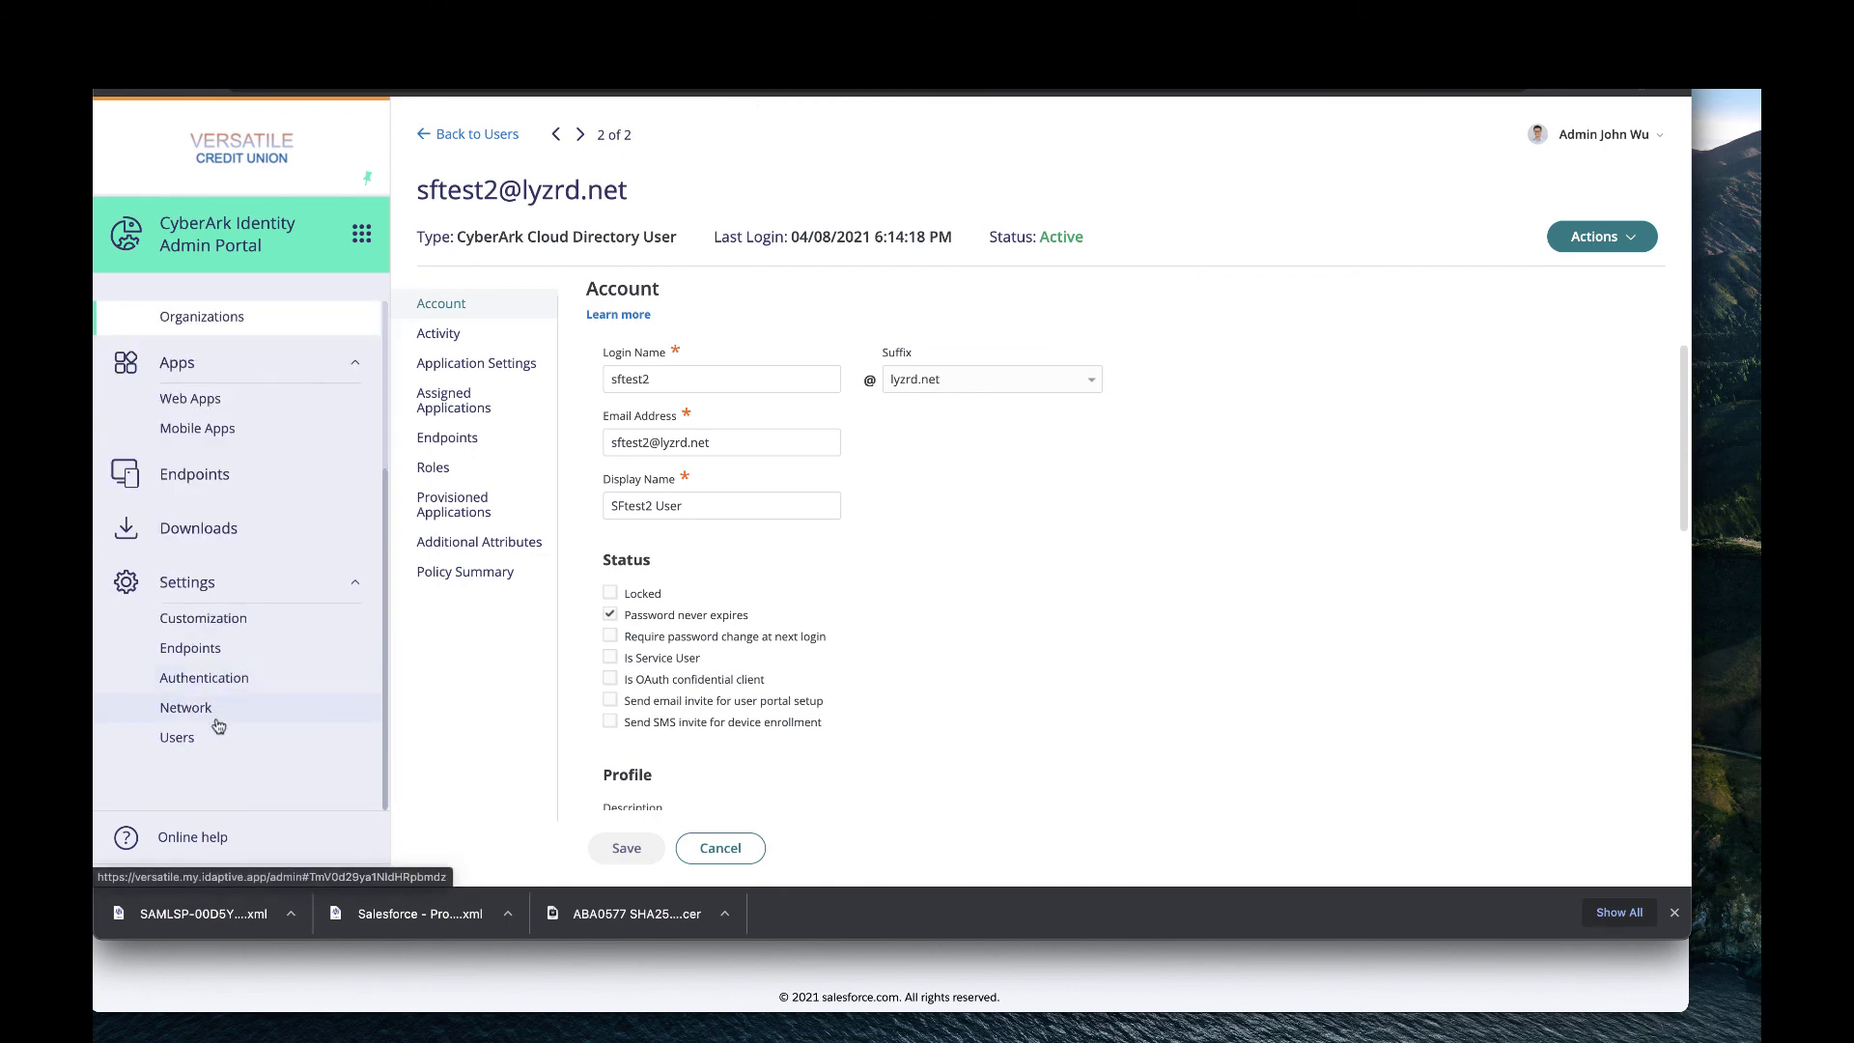
Start another Salesforce - Prod sync from Outbound Provisioning and view the synchronization job reports.
{"action": "left_click", "coordinate": [220, 710]}
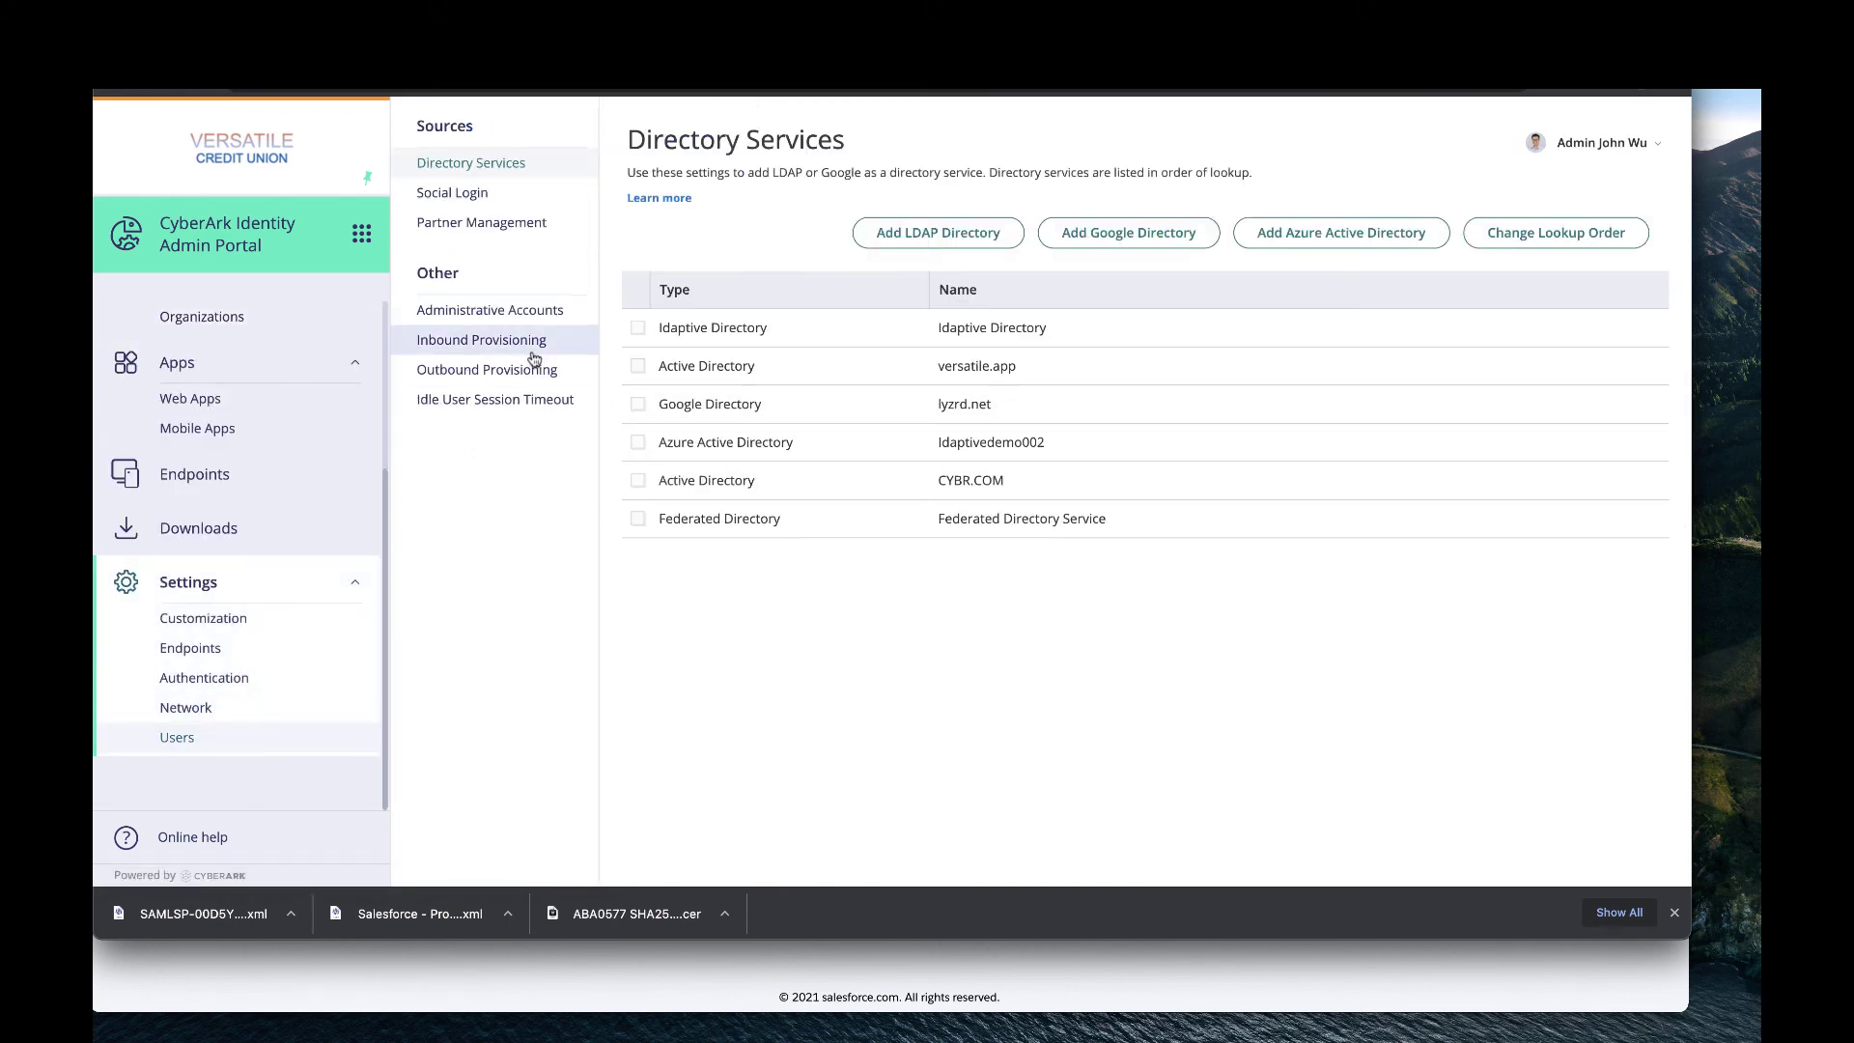
{"action": "left_click", "coordinate": [531, 369]}
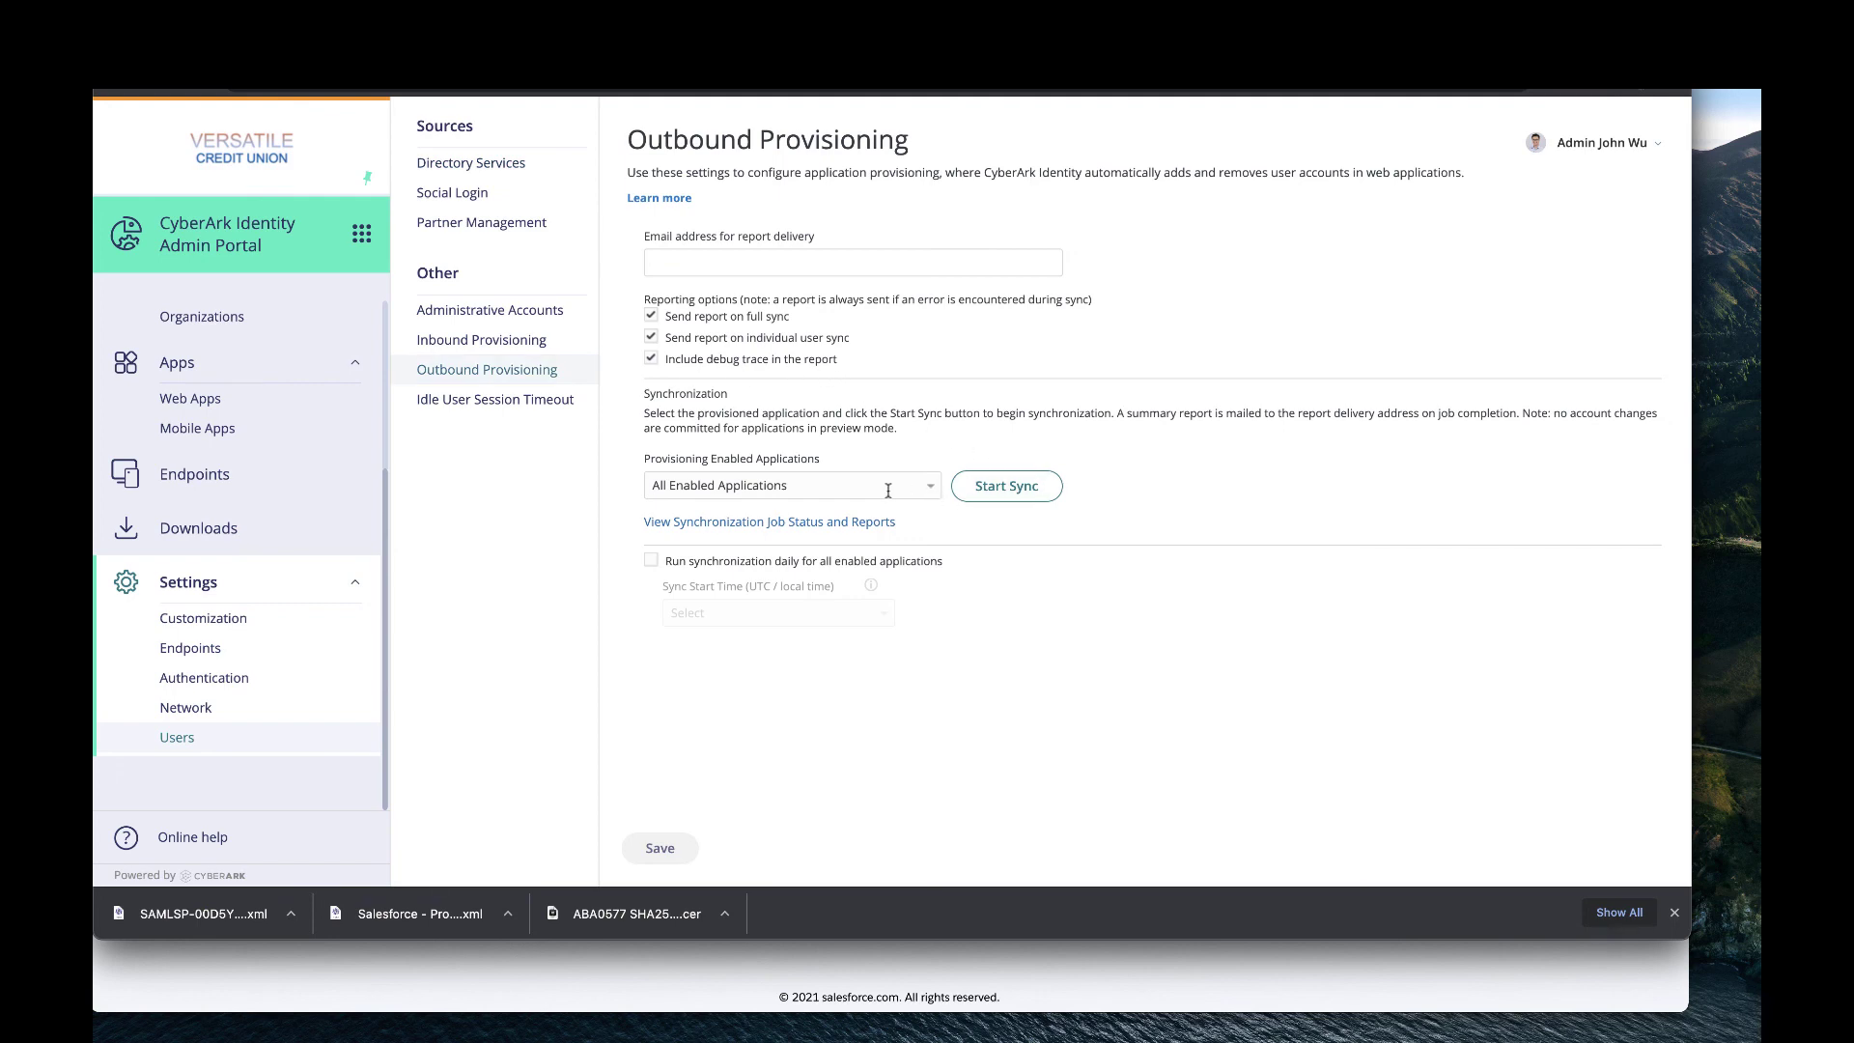
{"action": "left_click", "coordinate": [920, 492]}
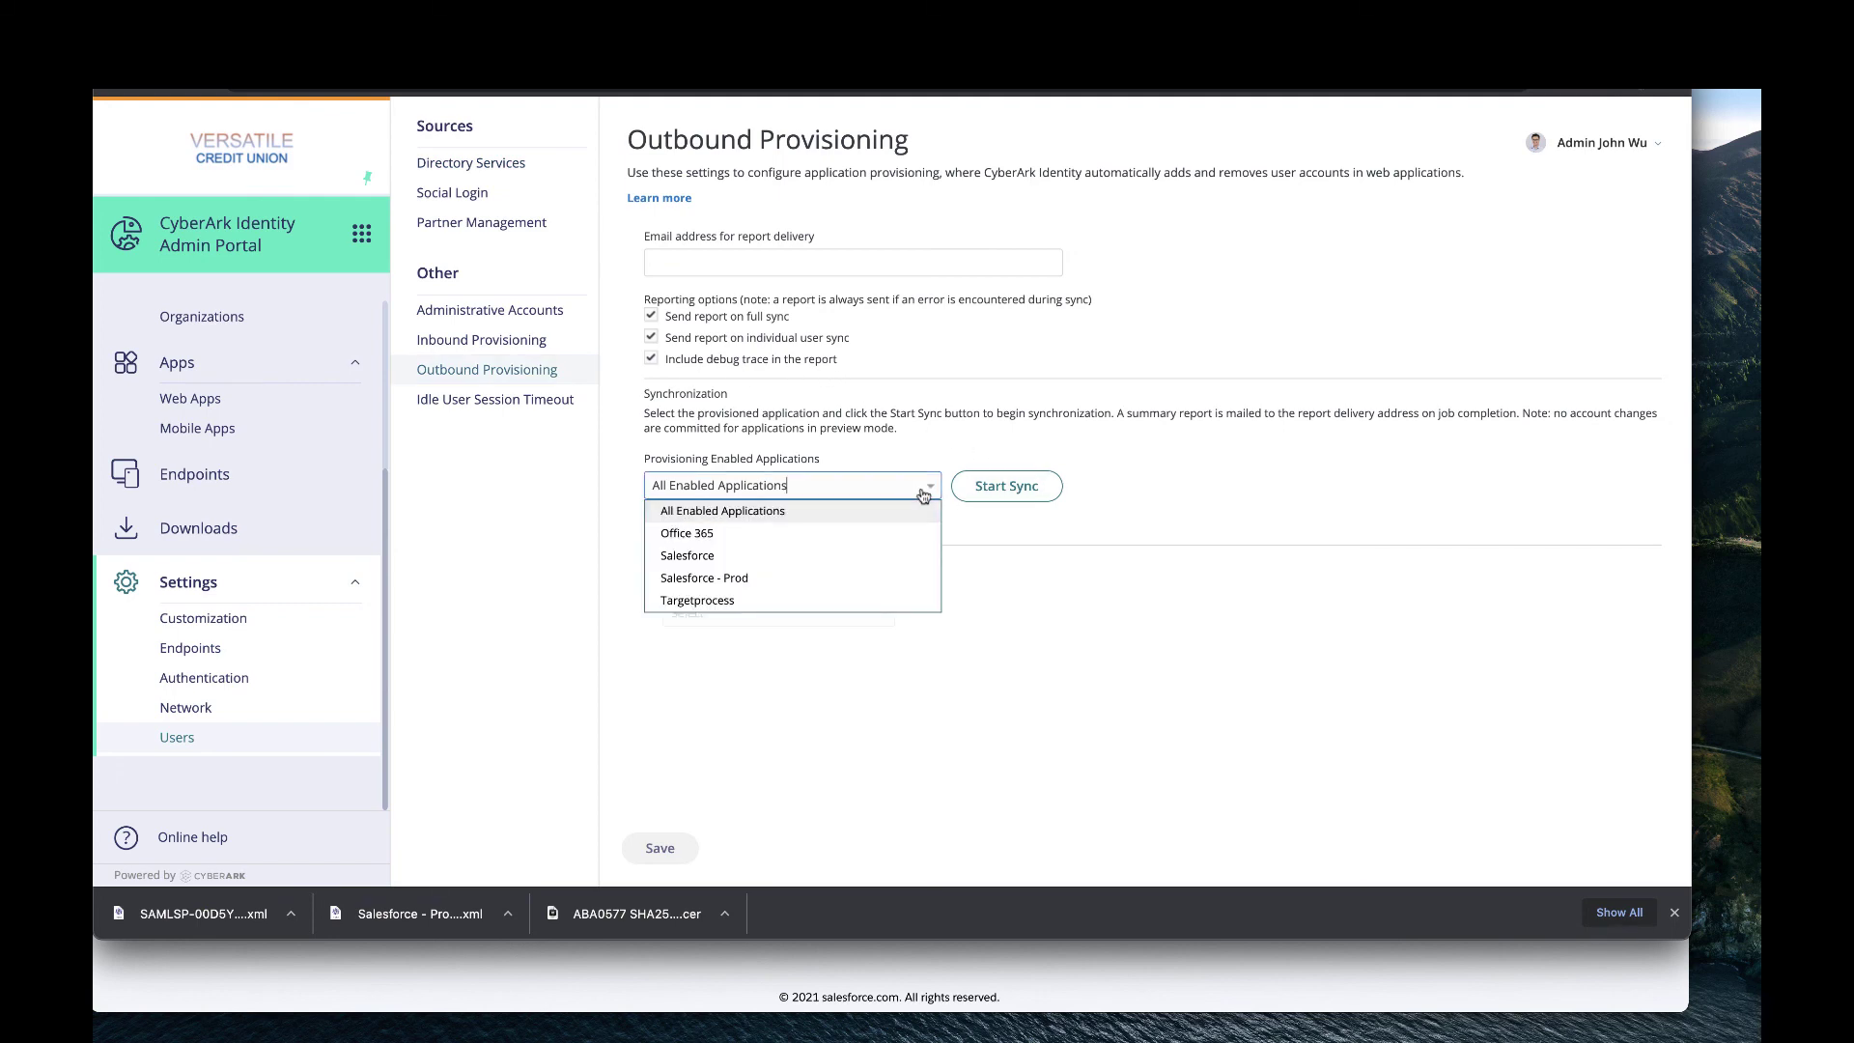
{"action": "left_click", "coordinate": [816, 576]}
{"action": "left_click", "coordinate": [1027, 497]}
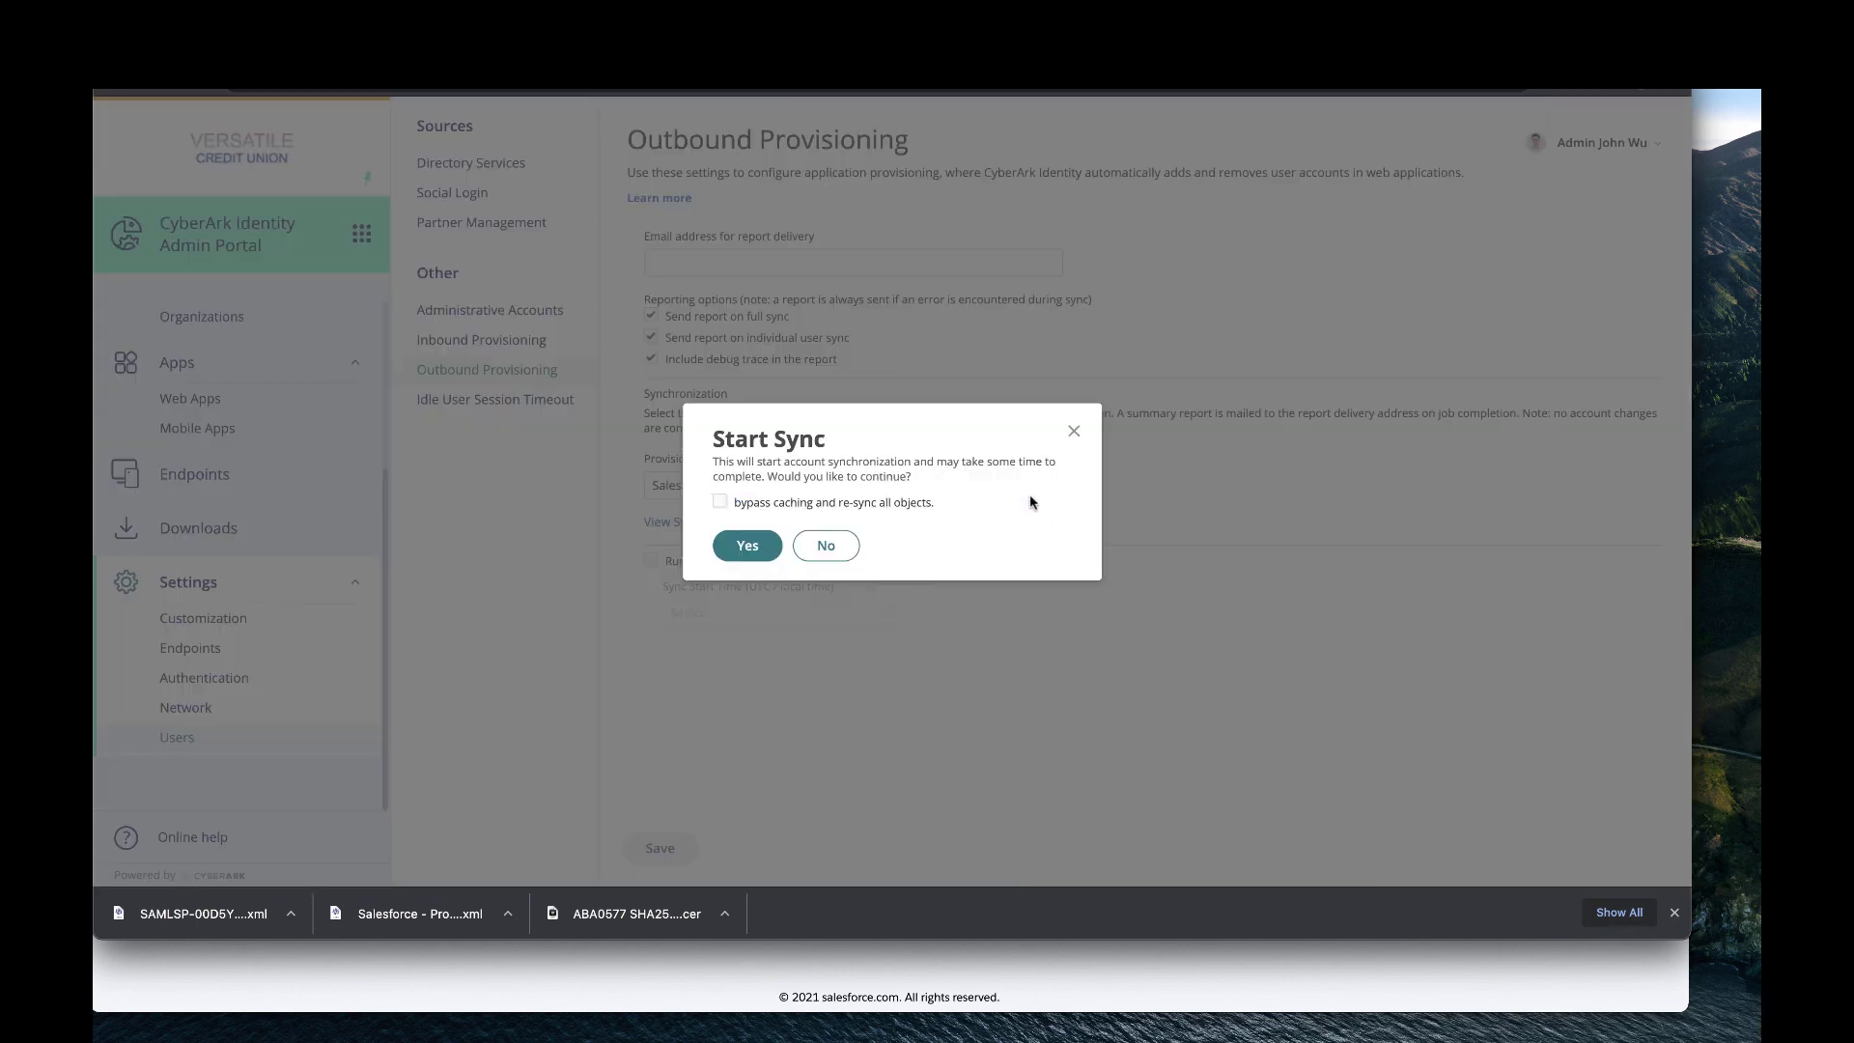
{"action": "left_click", "coordinate": [757, 544]}
{"action": "left_click", "coordinate": [756, 533]}
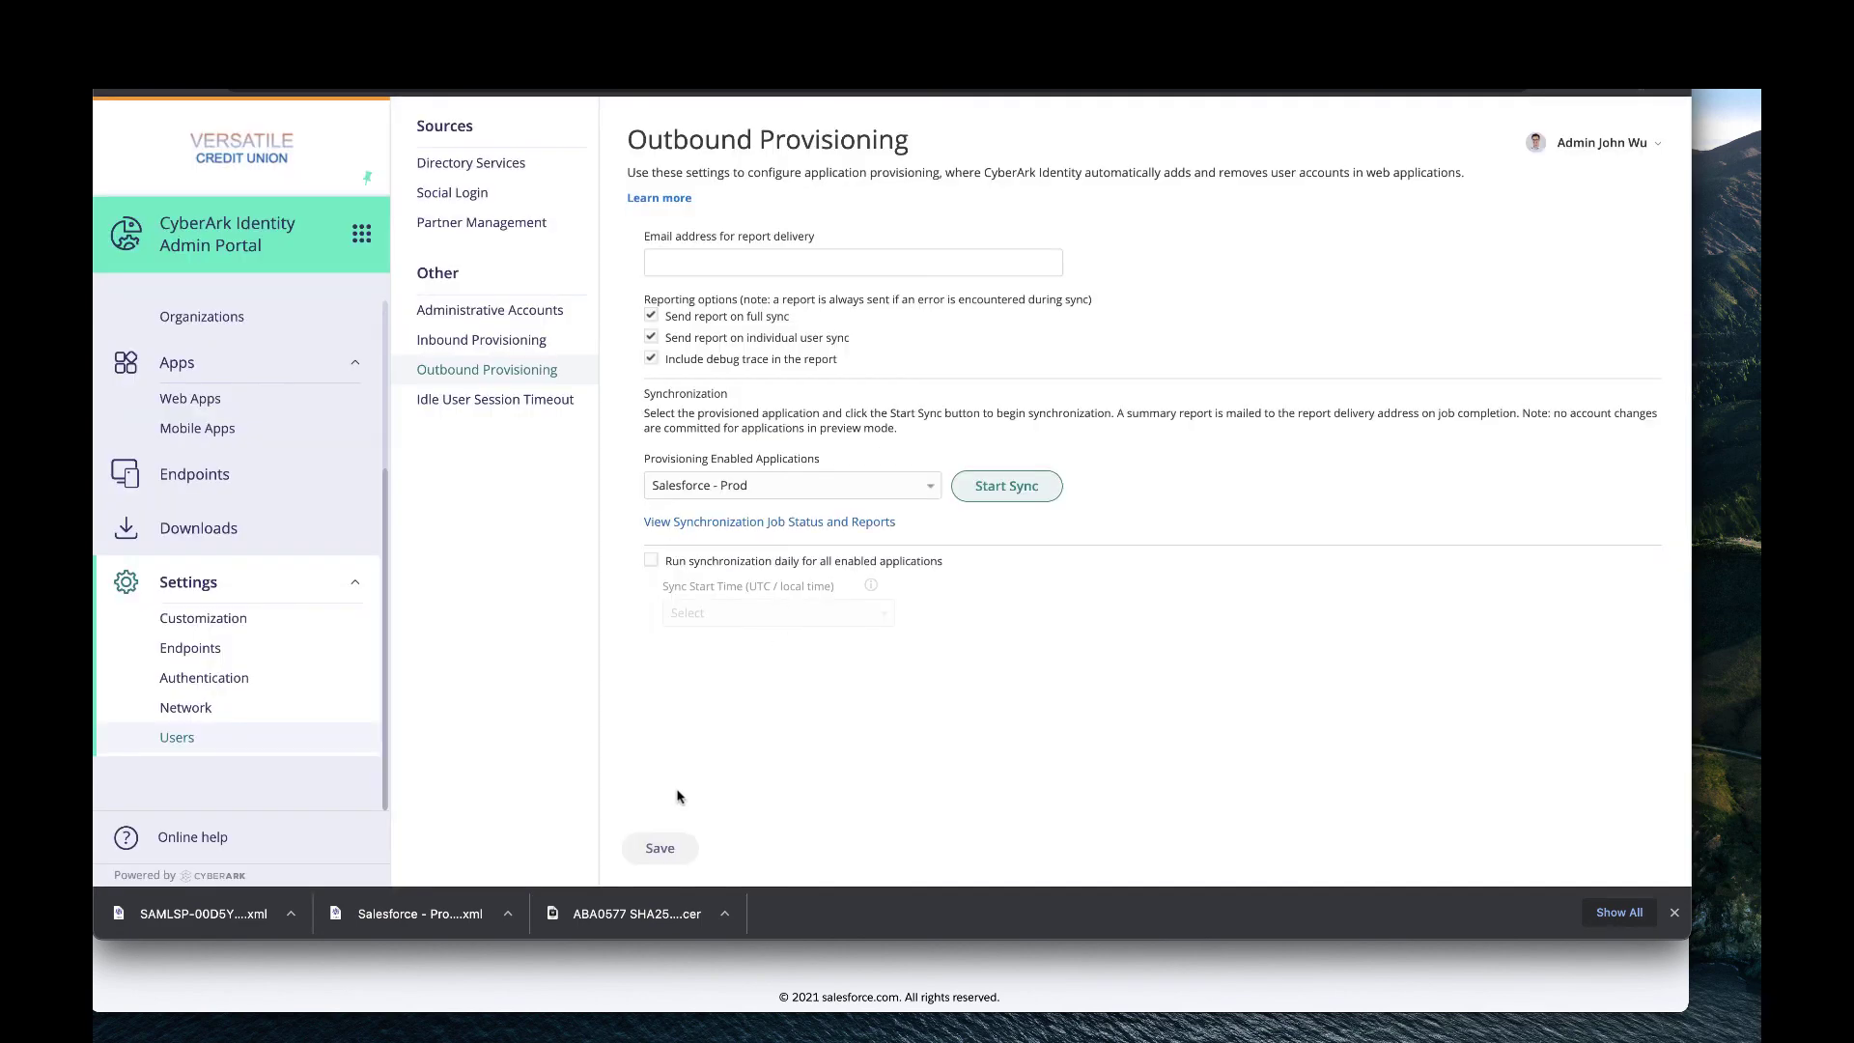
{"action": "left_click", "coordinate": [818, 526]}
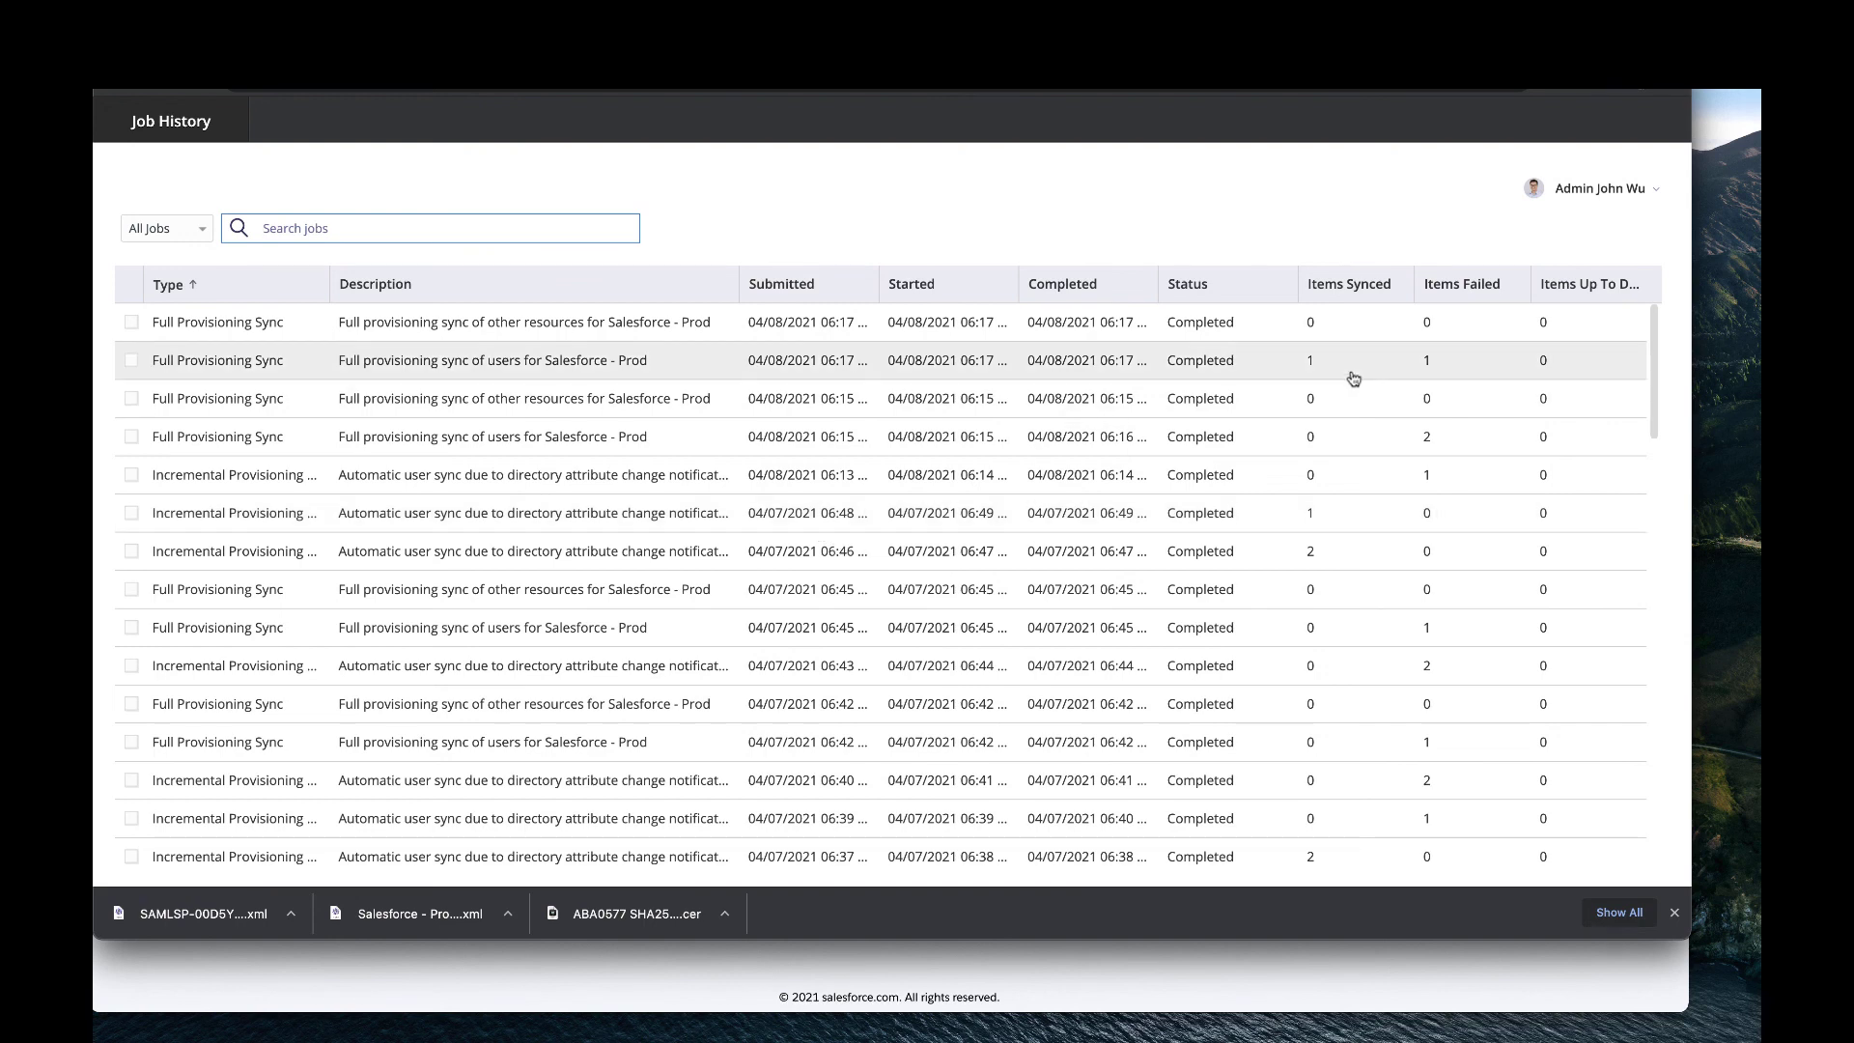
Open the newest full user sync report, highlight the User added entry, and switch to the incognito window.
{"action": "left_click", "coordinate": [304, 377]}
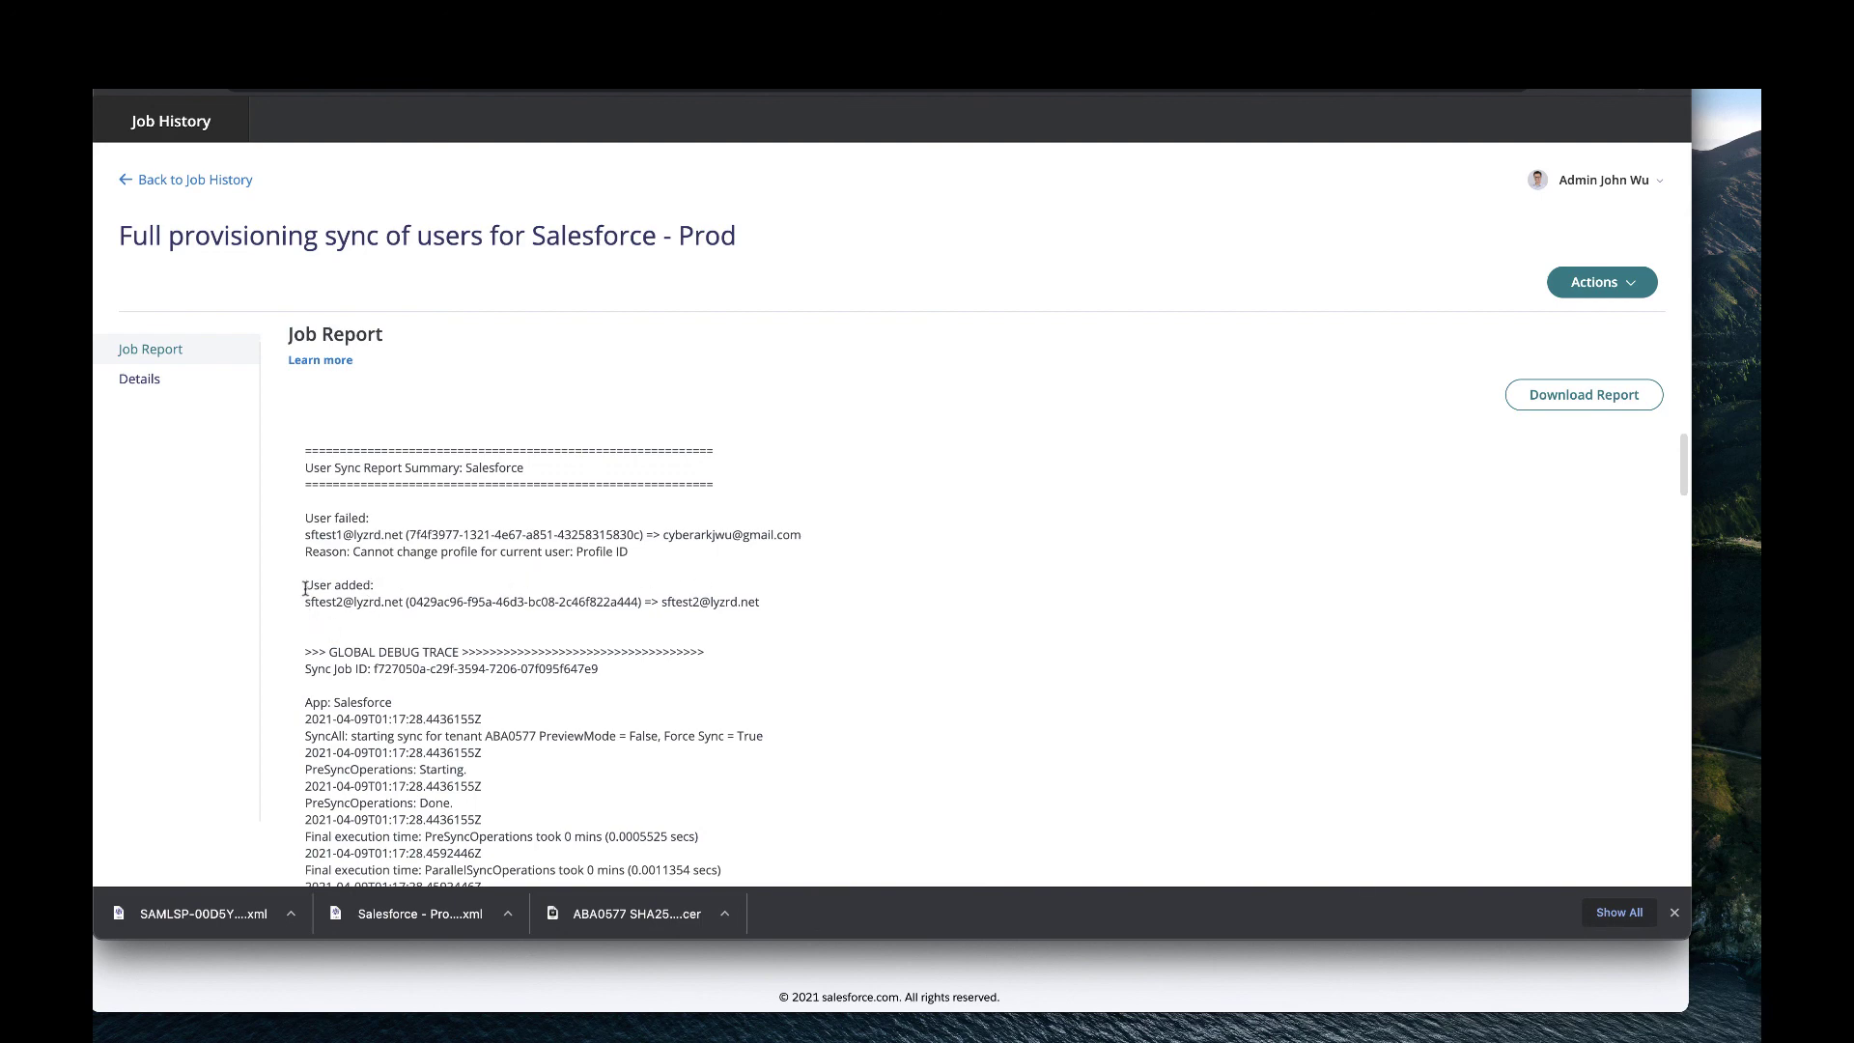
{"action": "left_click_drag", "start_coordinate": [305, 589], "coordinate": [786, 615]}
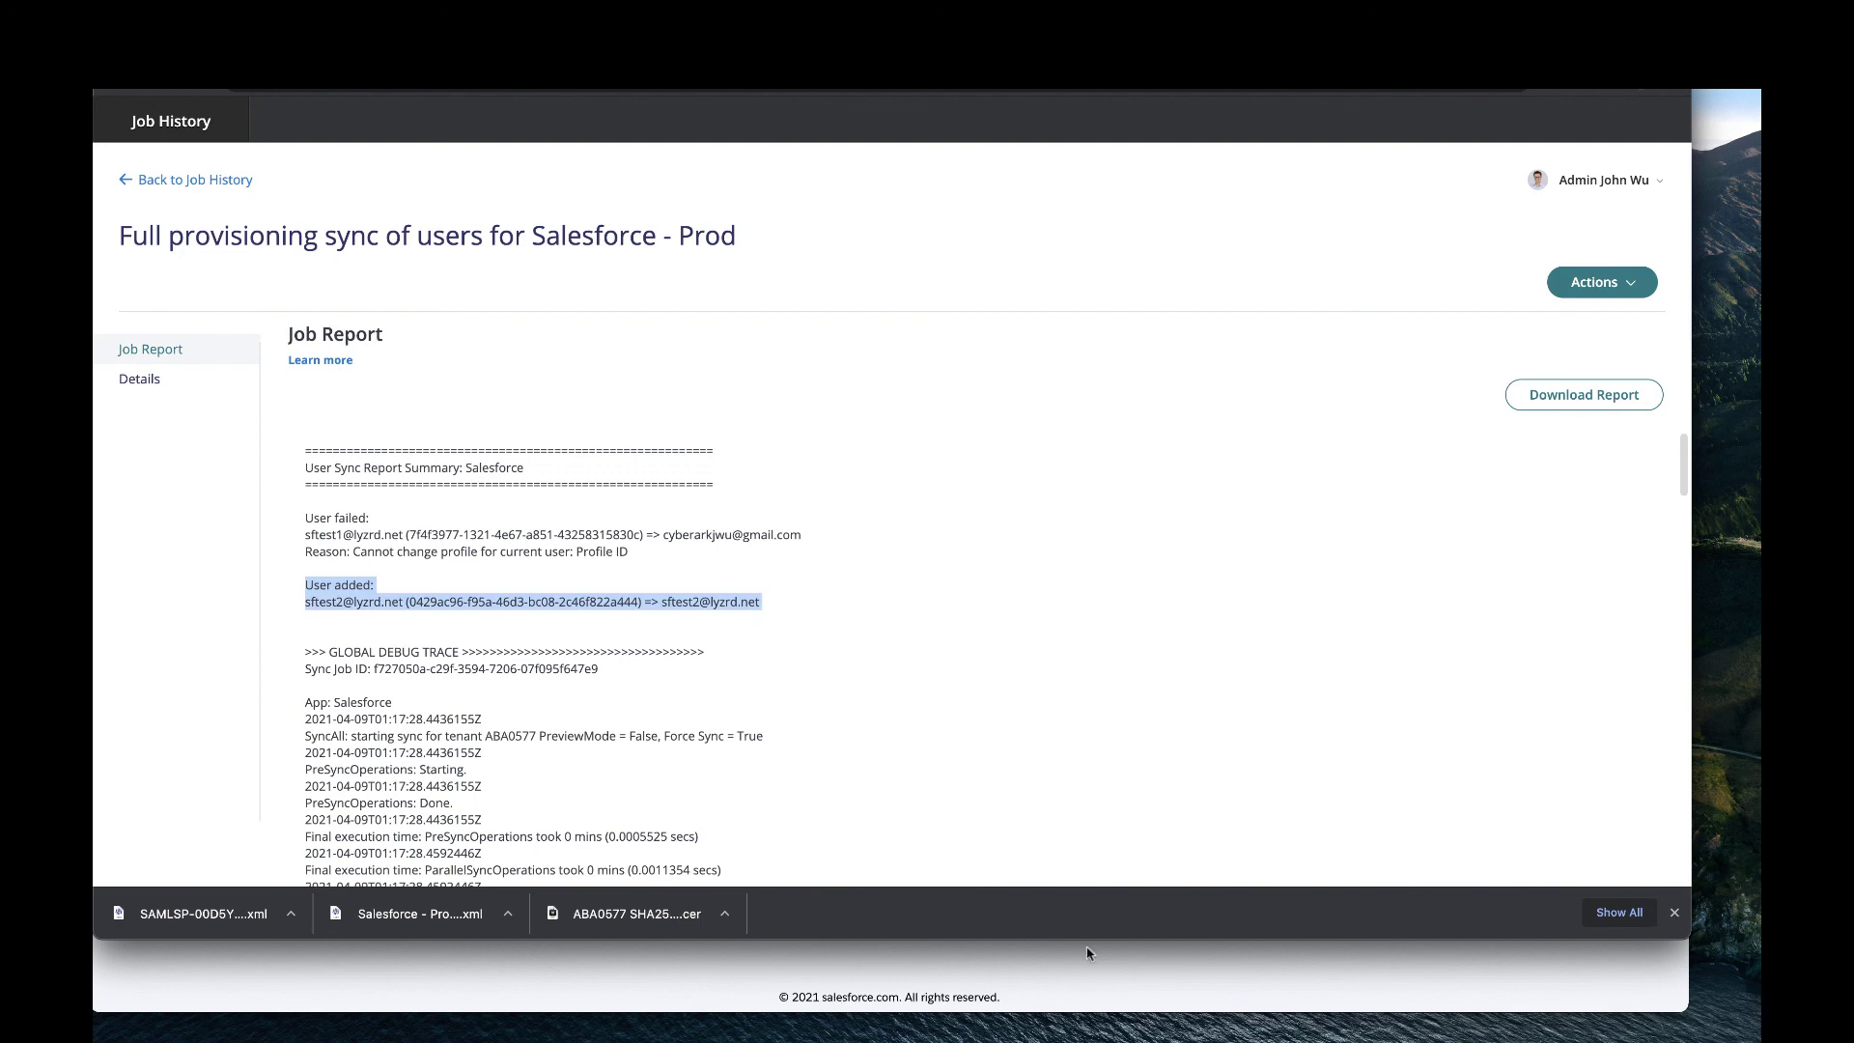
{"action": "left_click", "coordinate": [1041, 977]}
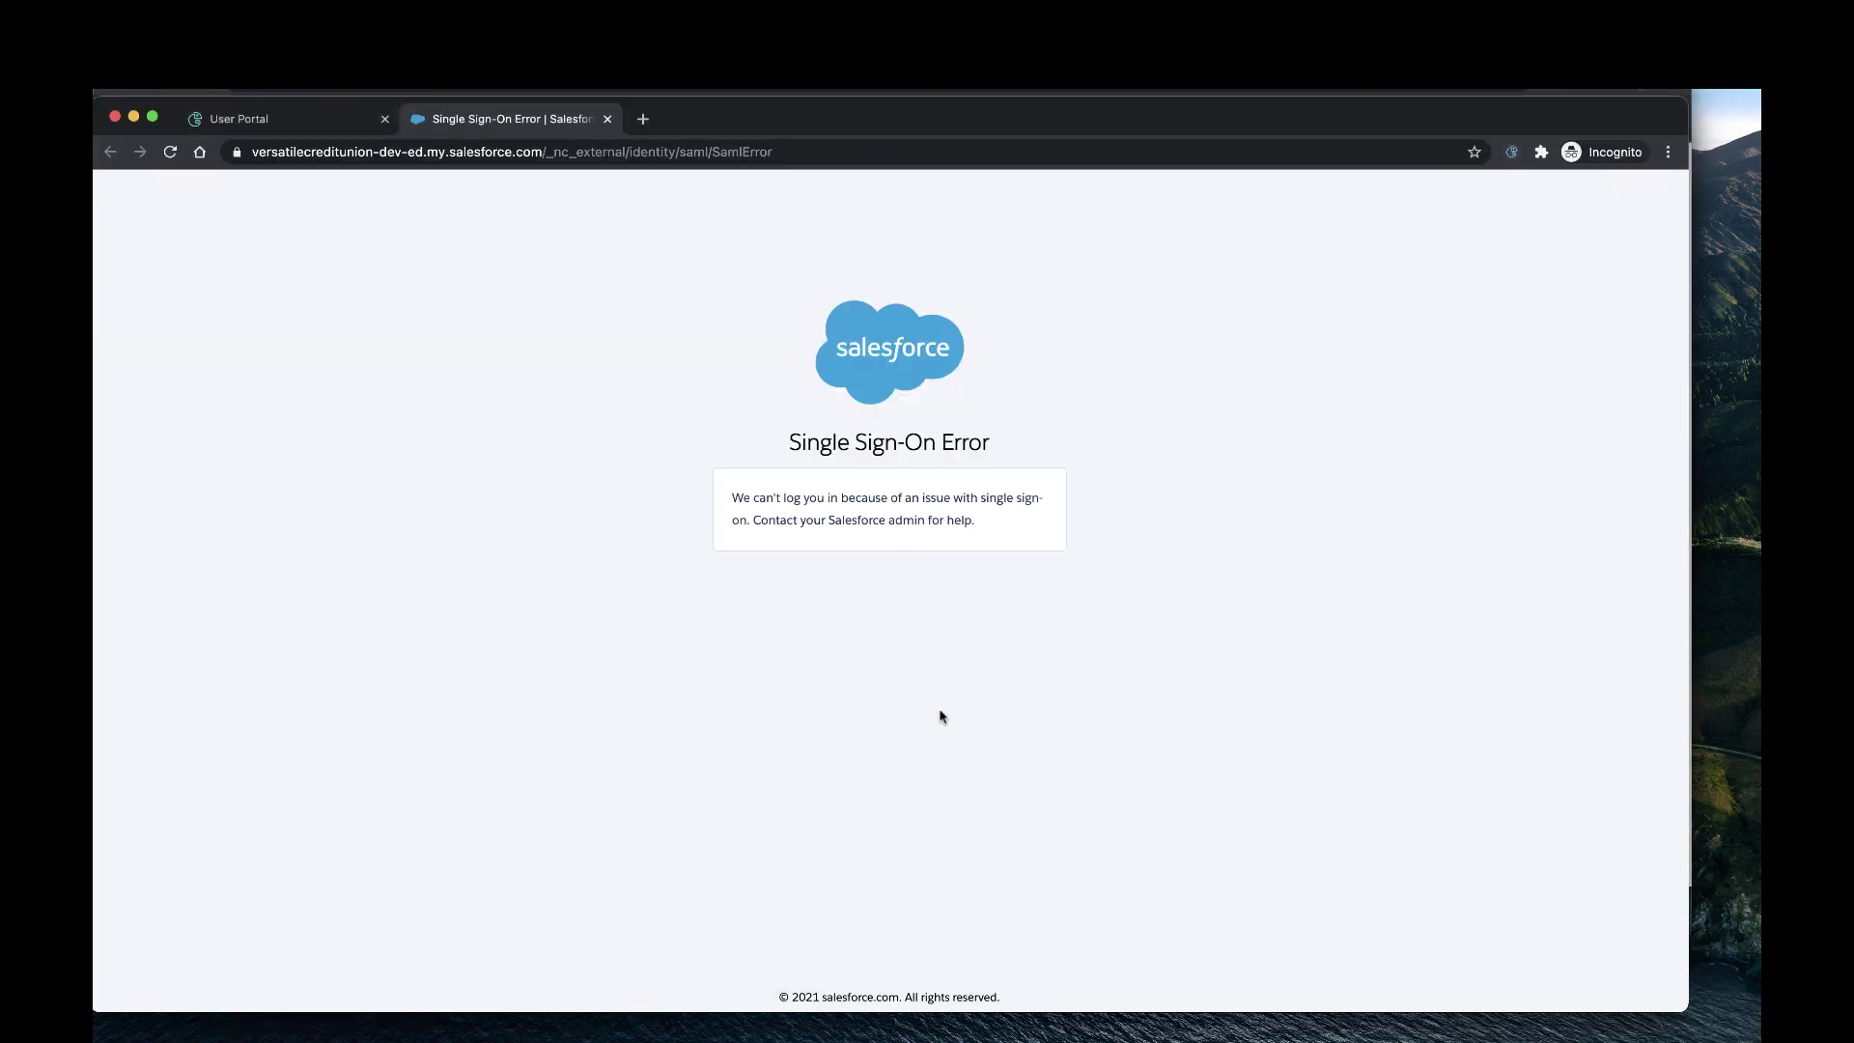
Close the SSO error tab, relaunch Salesforce - Prod from the User Portal, and check the profile card's name.
{"action": "left_click", "coordinate": [607, 118]}
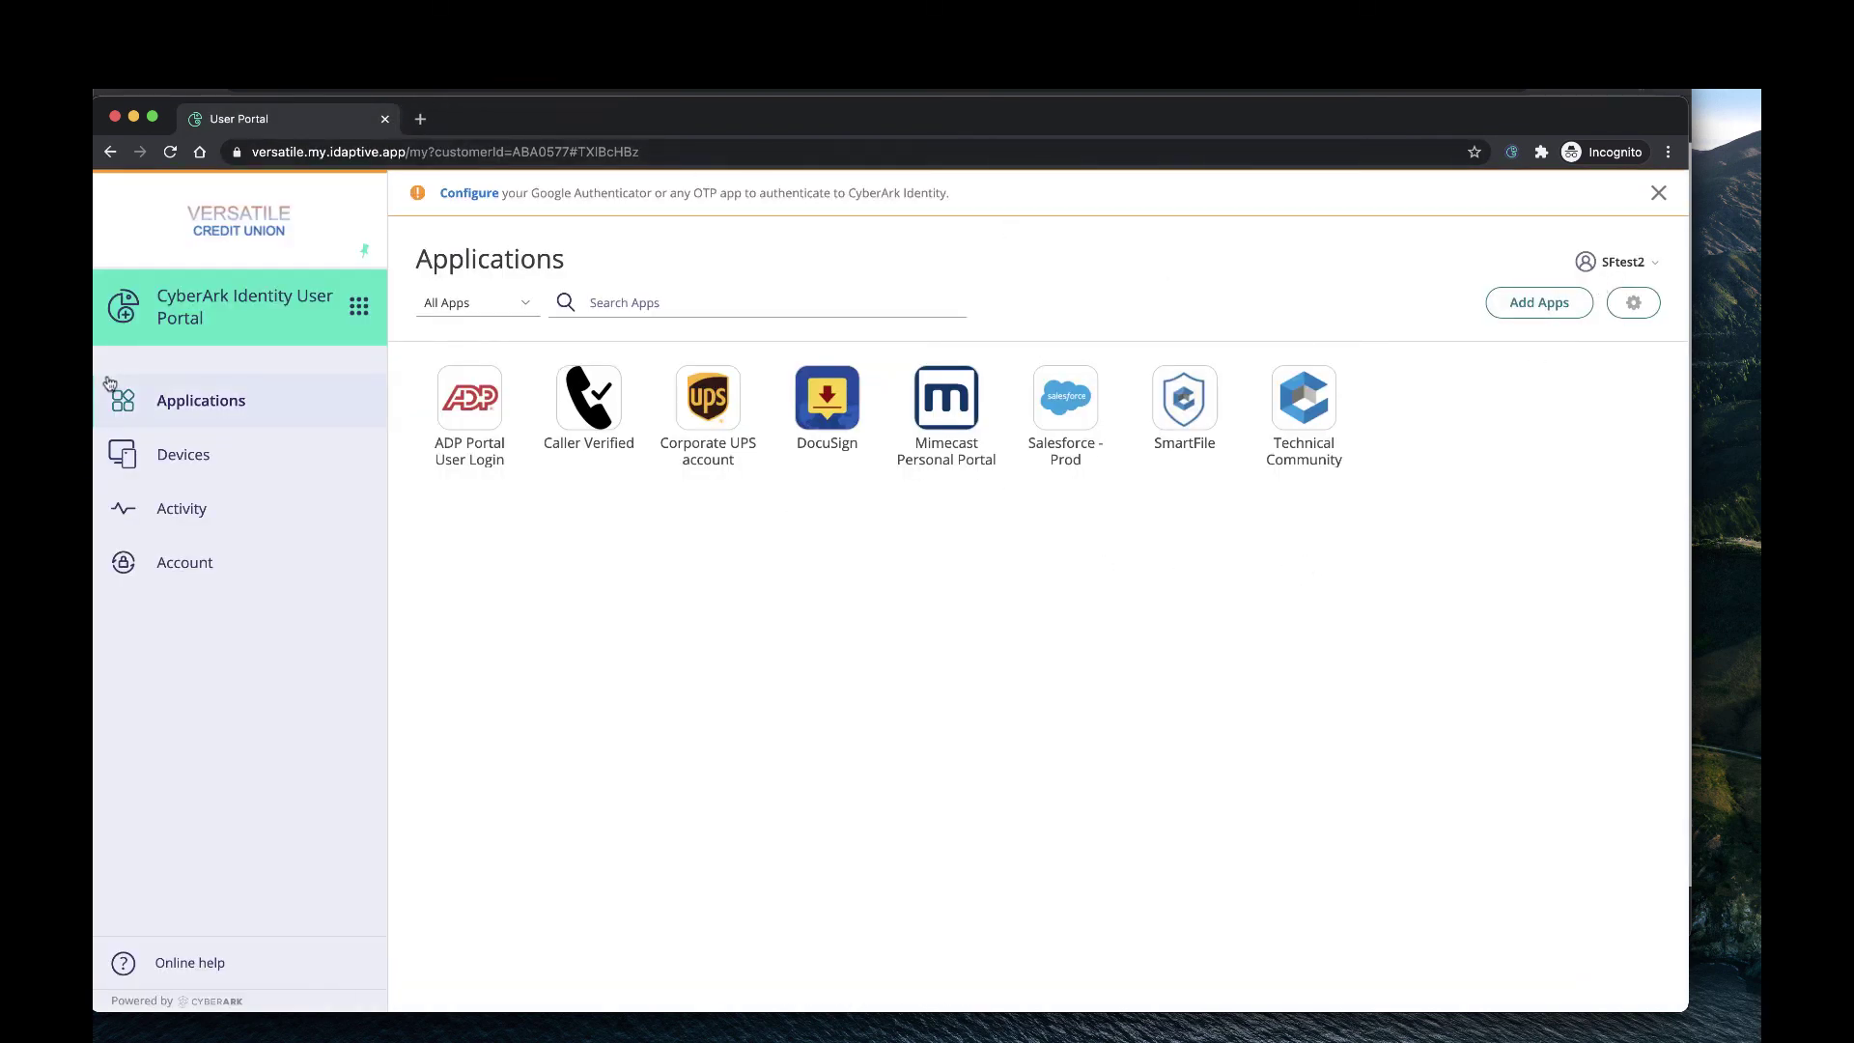
{"action": "left_click", "coordinate": [170, 151]}
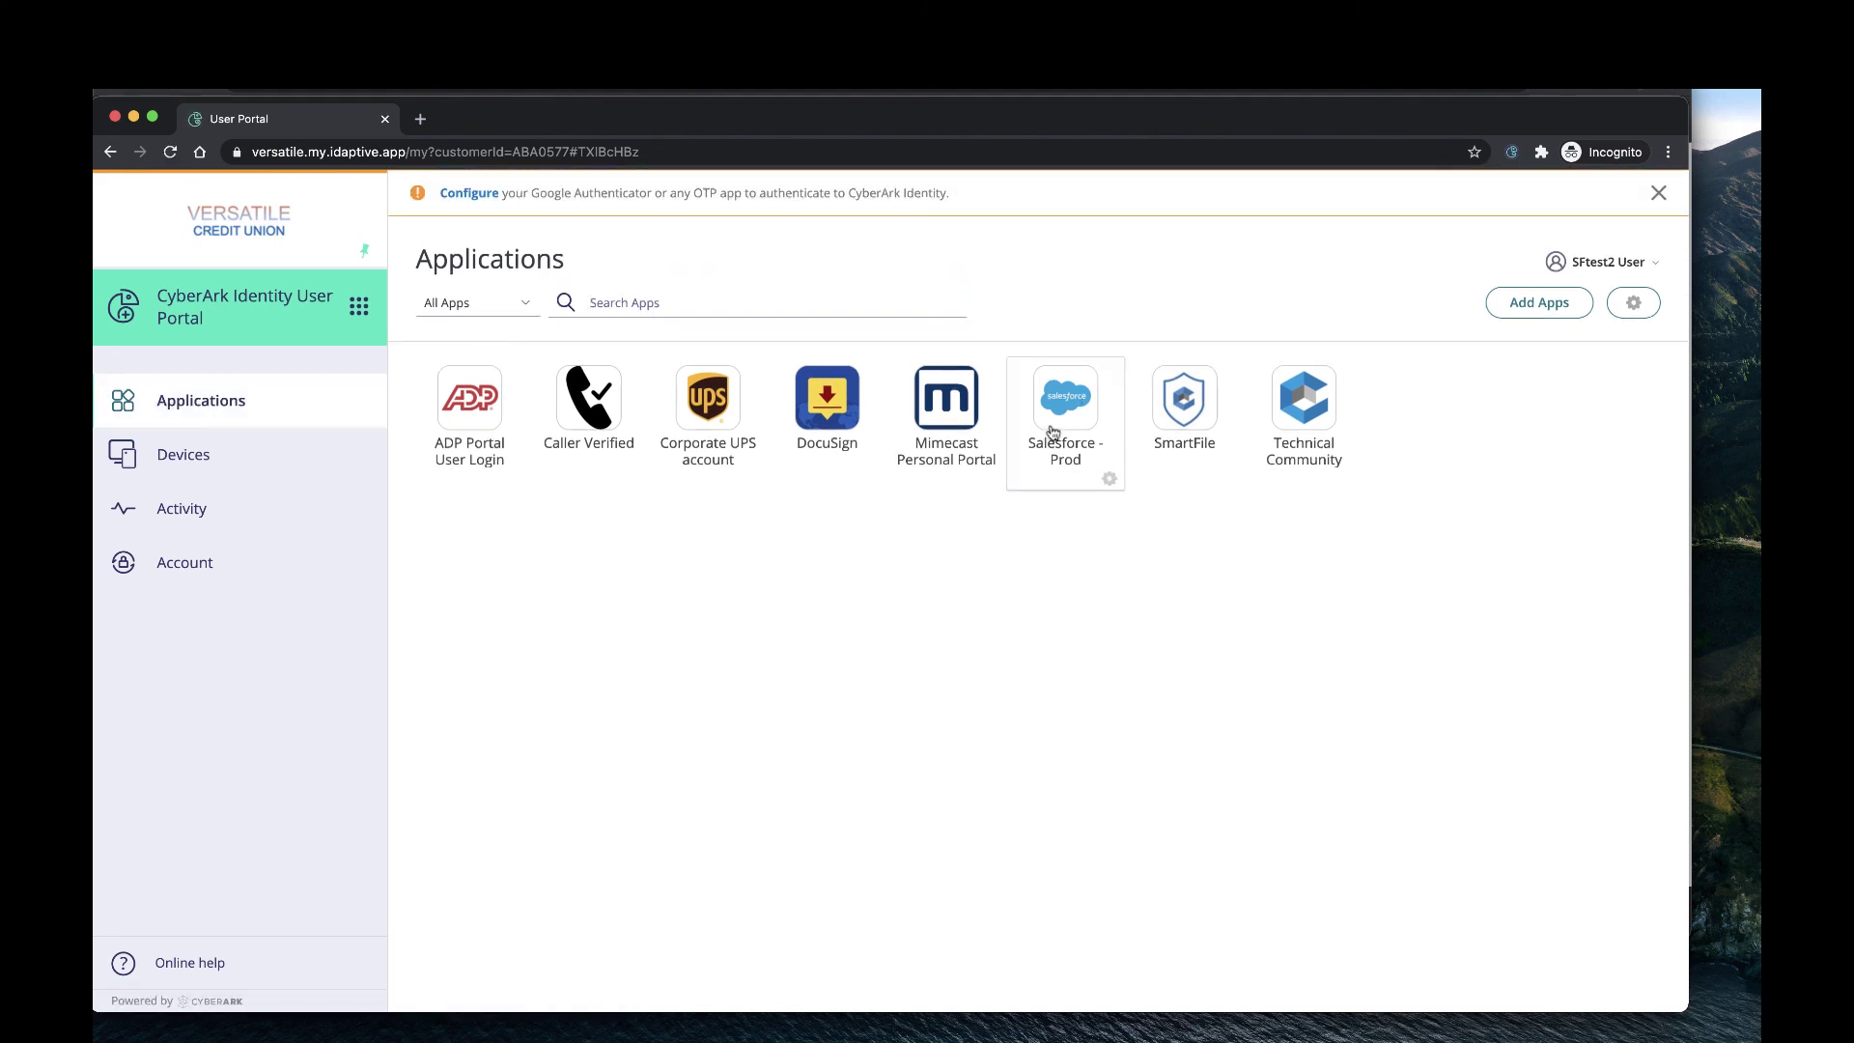
{"action": "left_click", "coordinate": [1056, 430]}
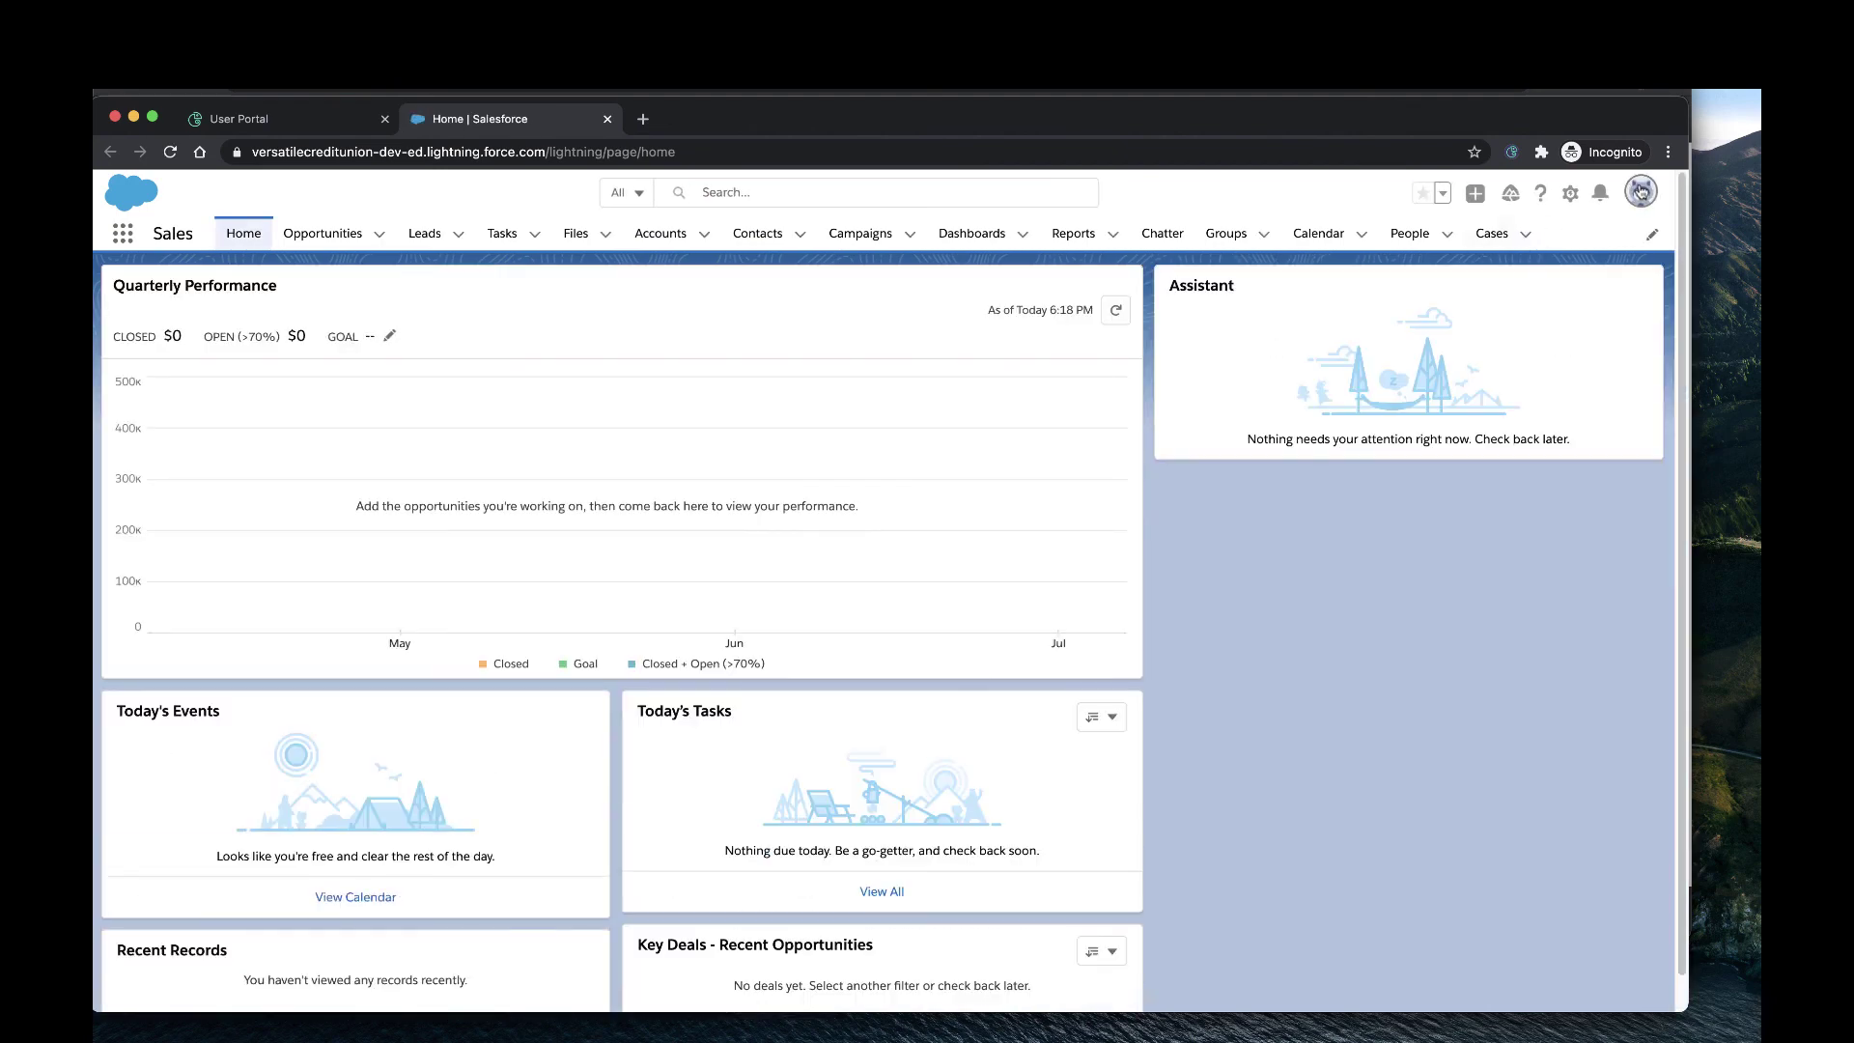
{"action": "left_click", "coordinate": [1640, 198]}
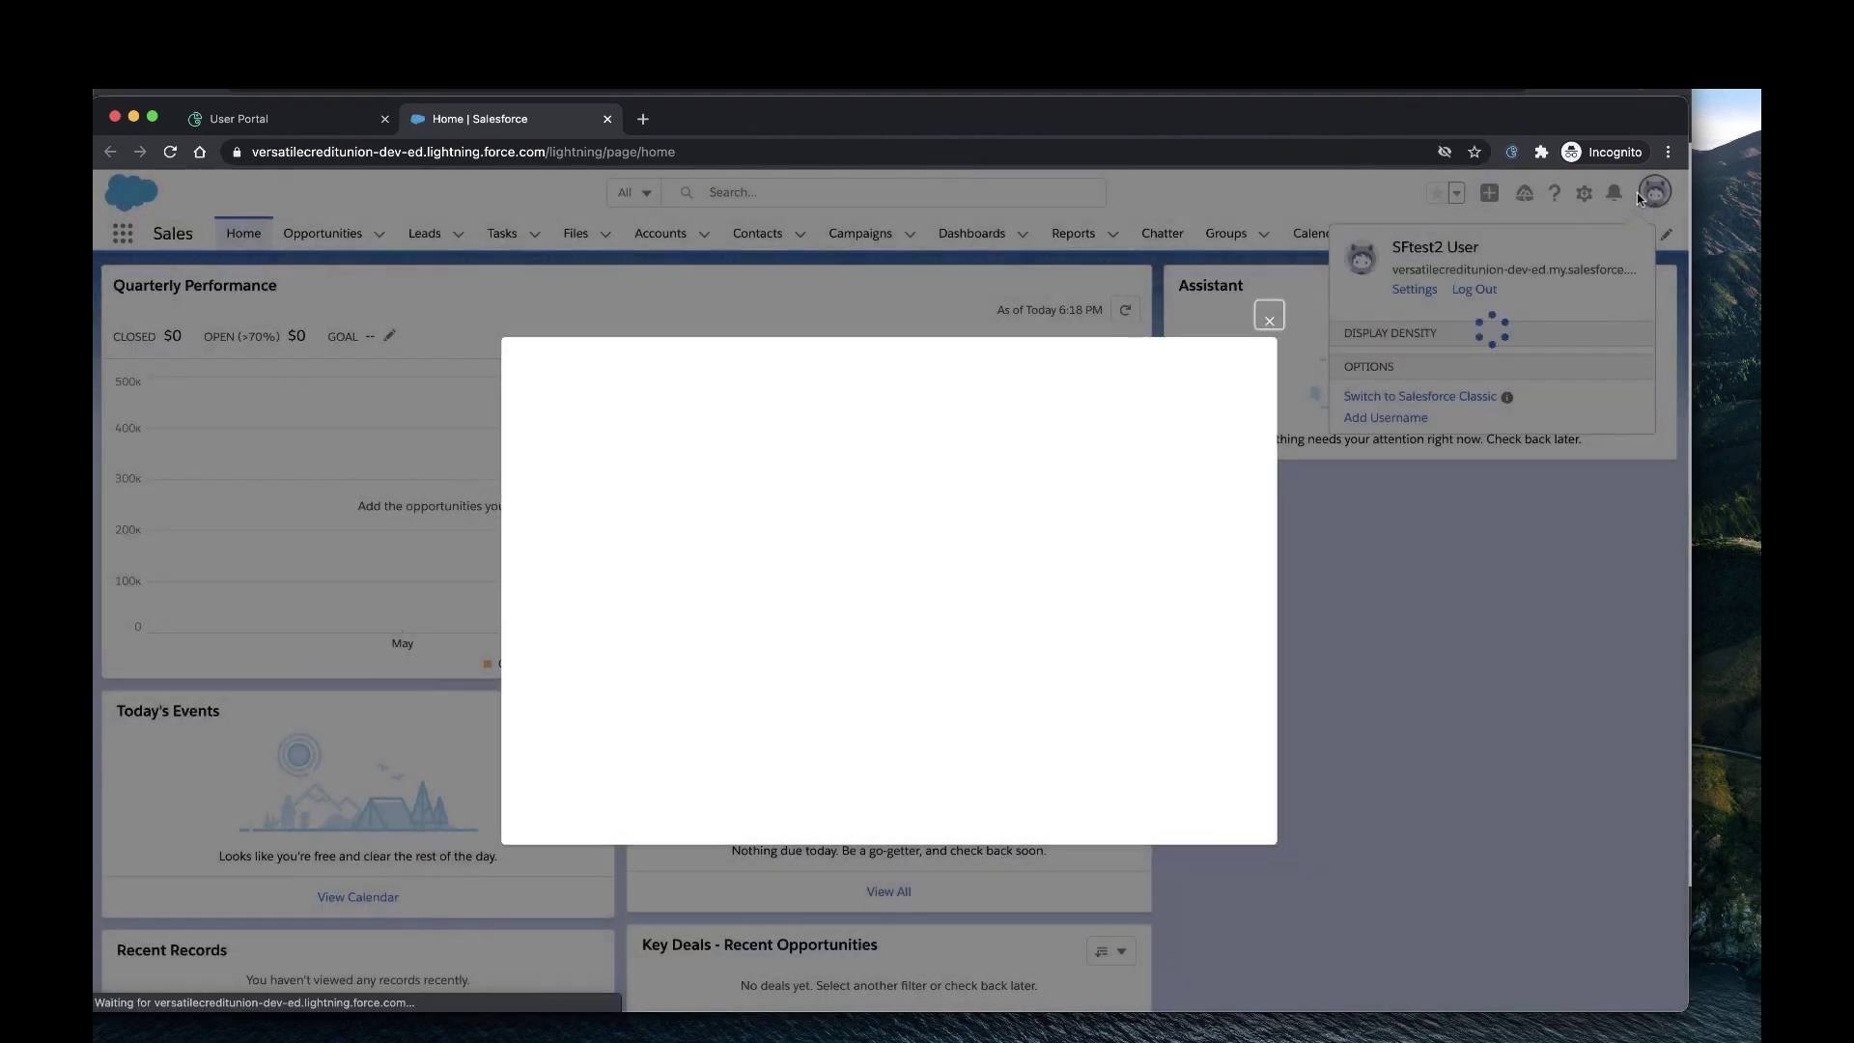
{"action": "left_click", "coordinate": [1270, 319]}
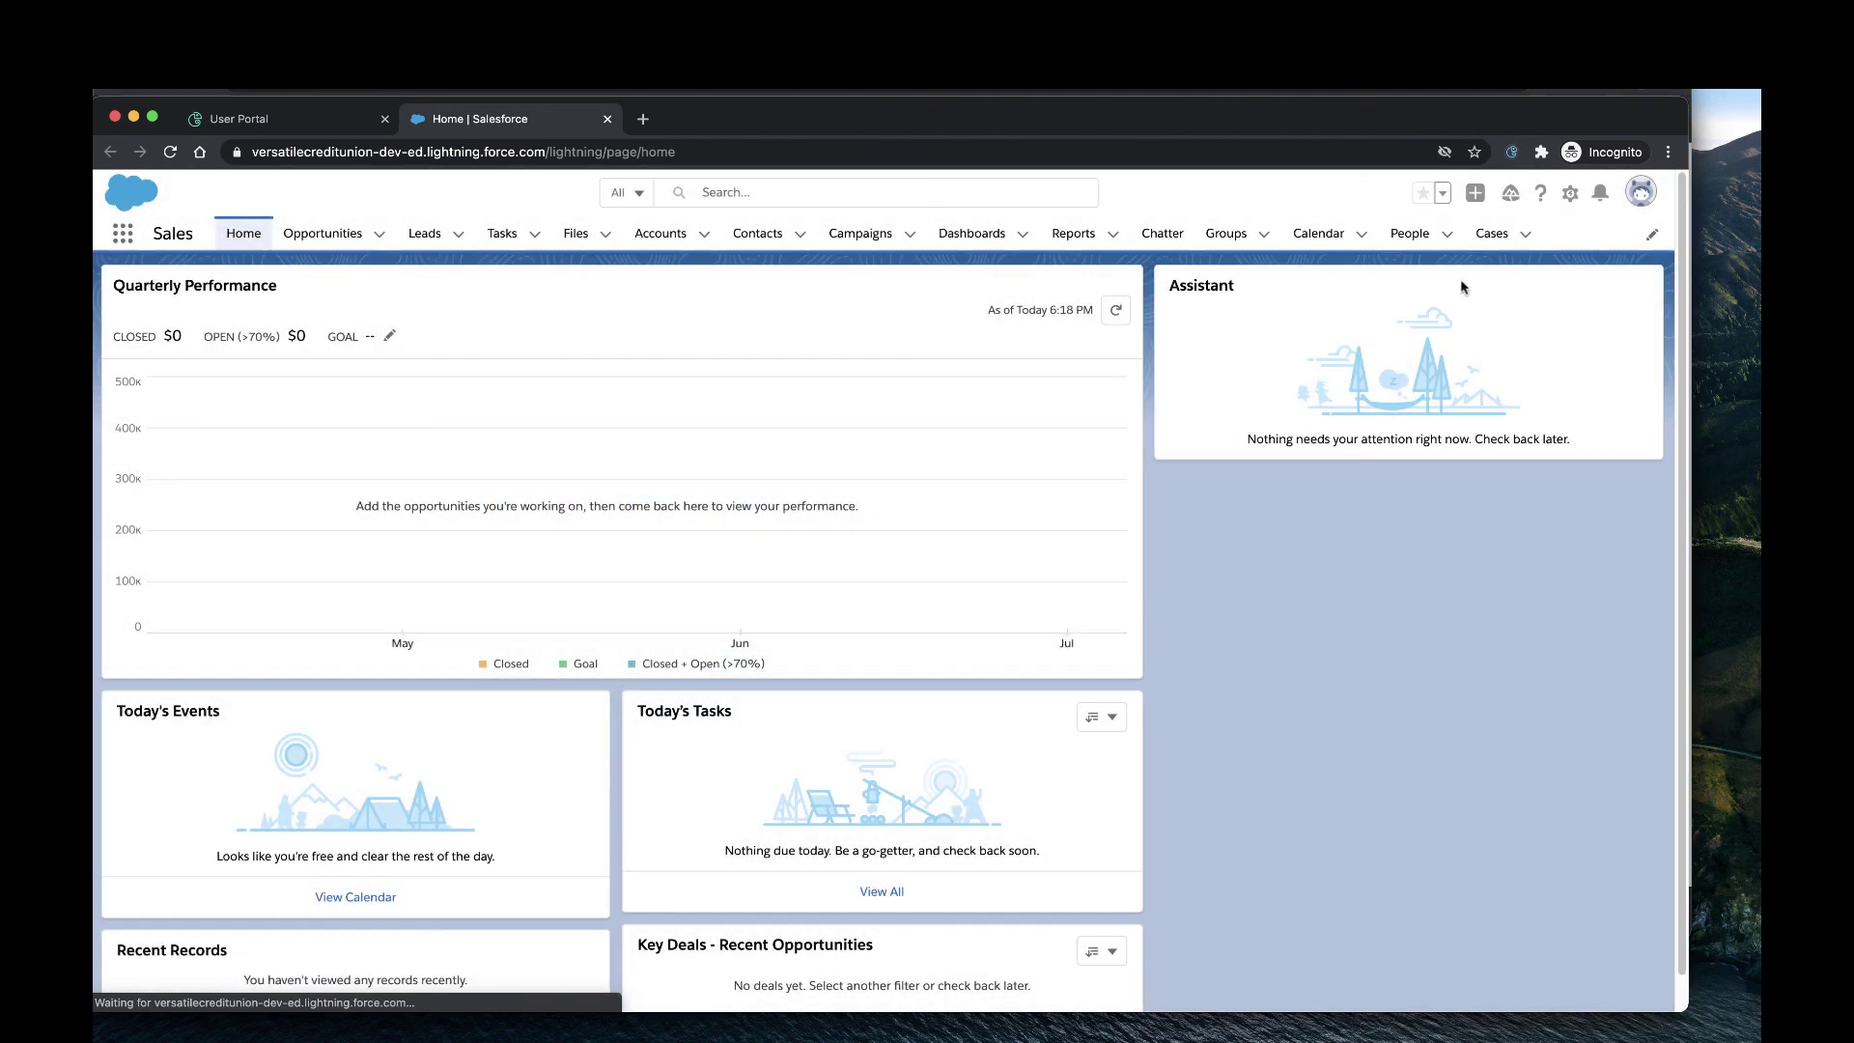
{"action": "left_click", "coordinate": [1642, 200]}
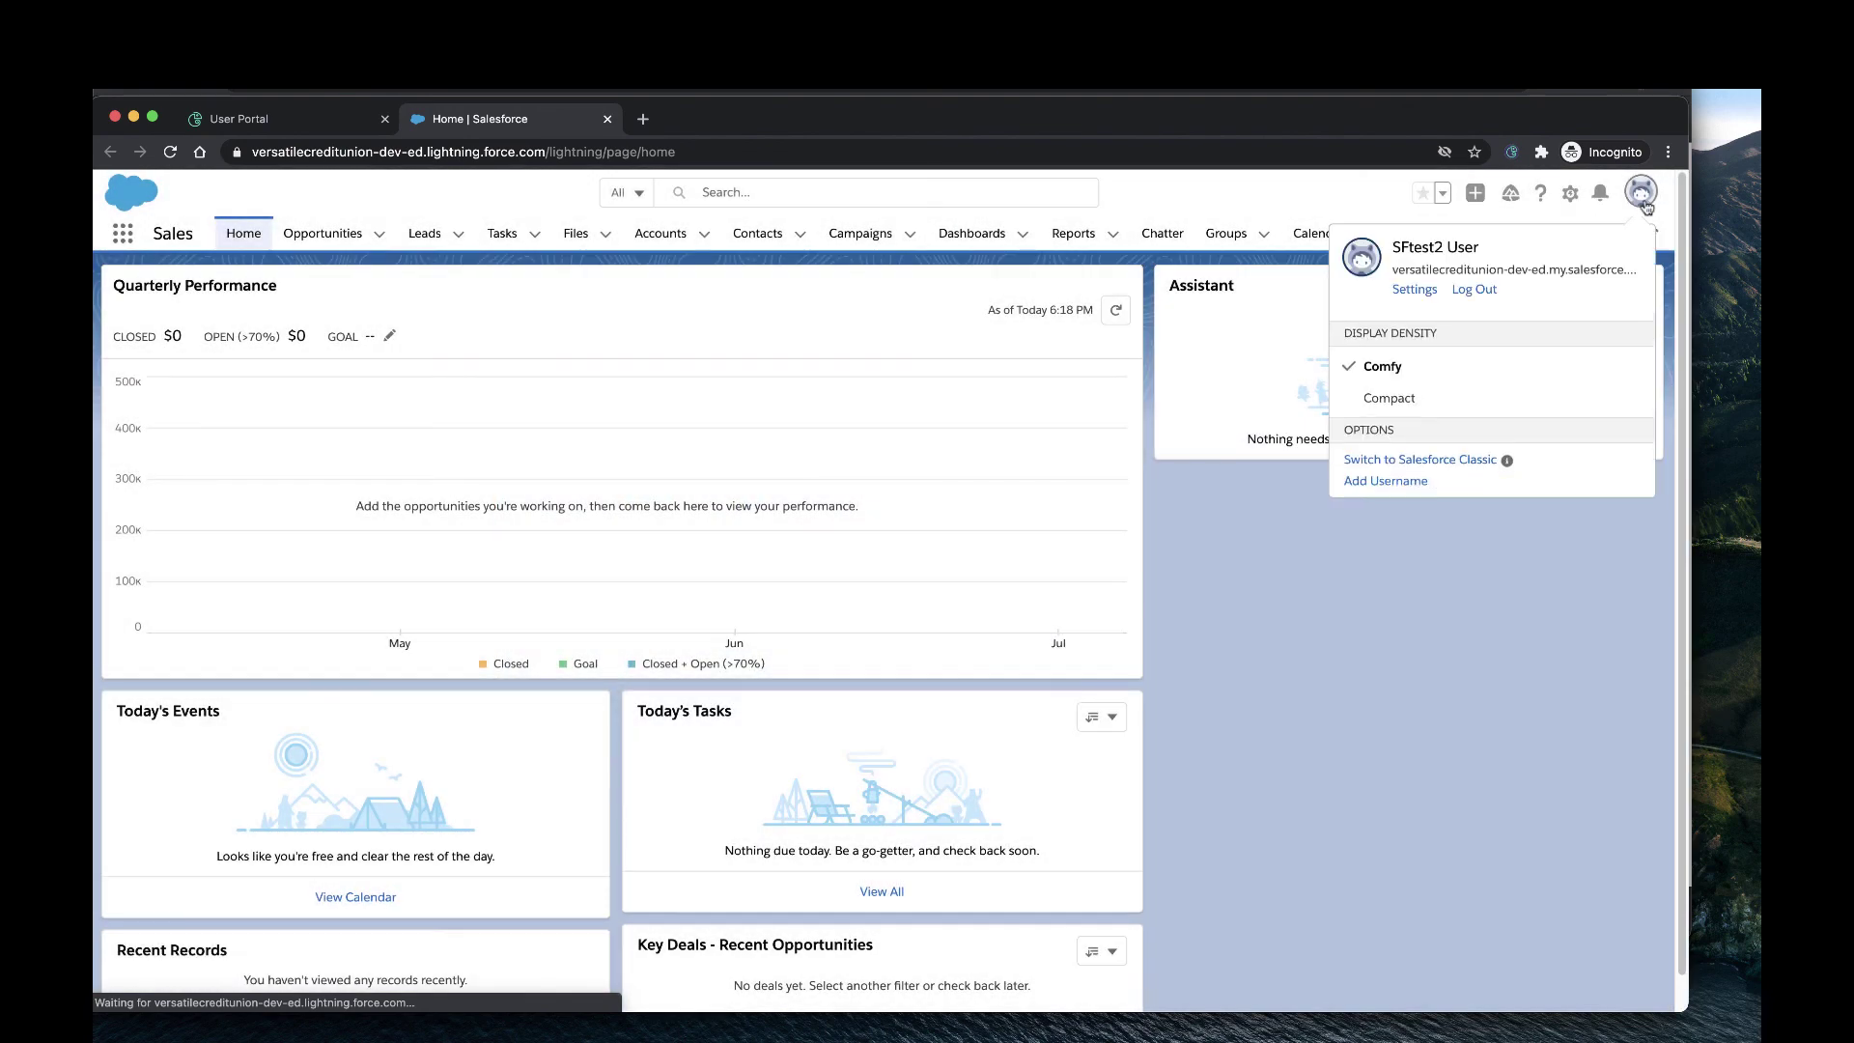